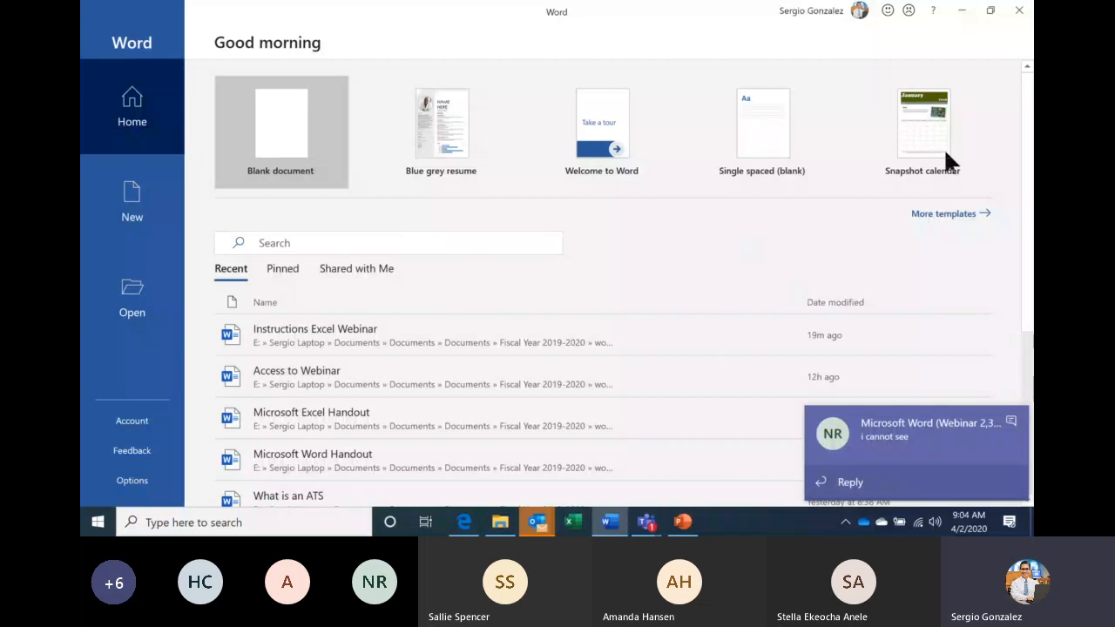
Step: Close and relaunch Word, and create a new blank document
{"action": "left_click", "coordinate": [1022, 11]}
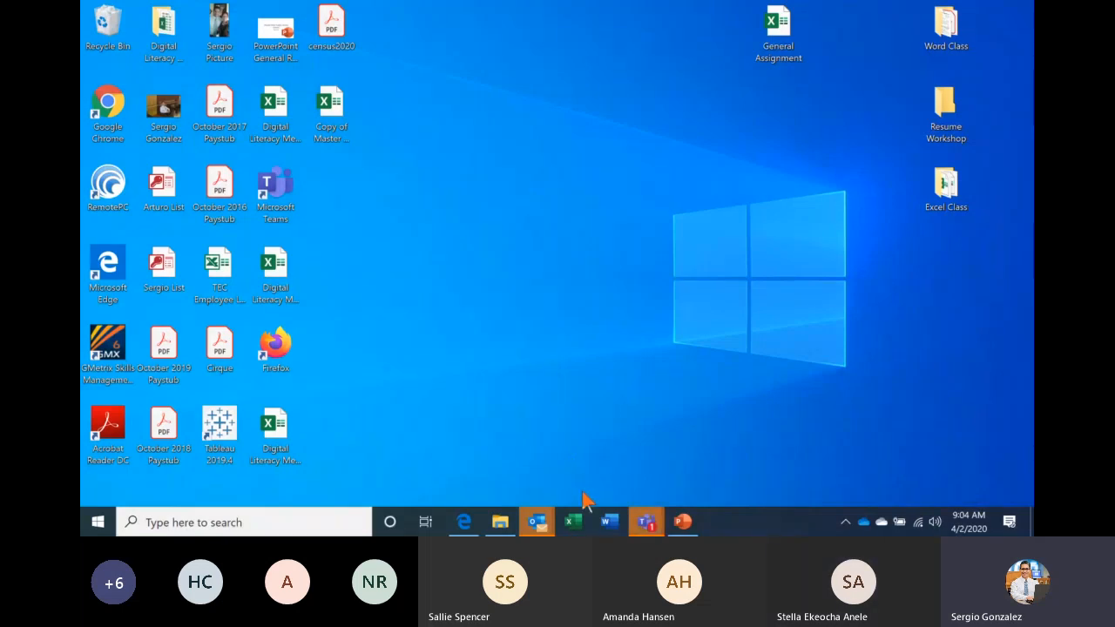
{"action": "left_click", "coordinate": [612, 524]}
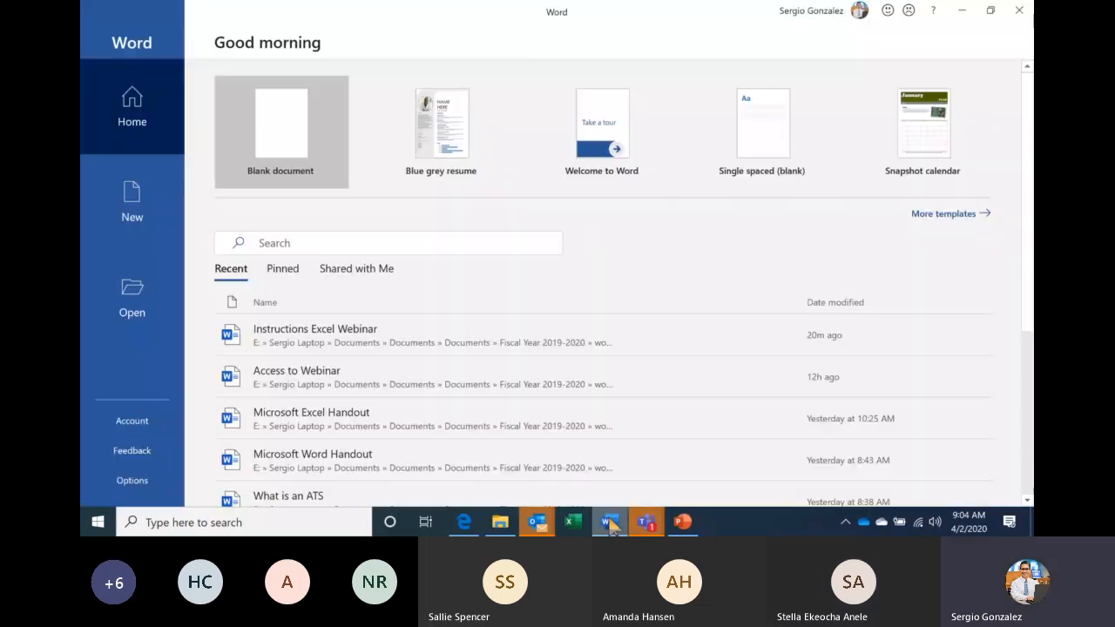
{"action": "left_click", "coordinate": [294, 167]}
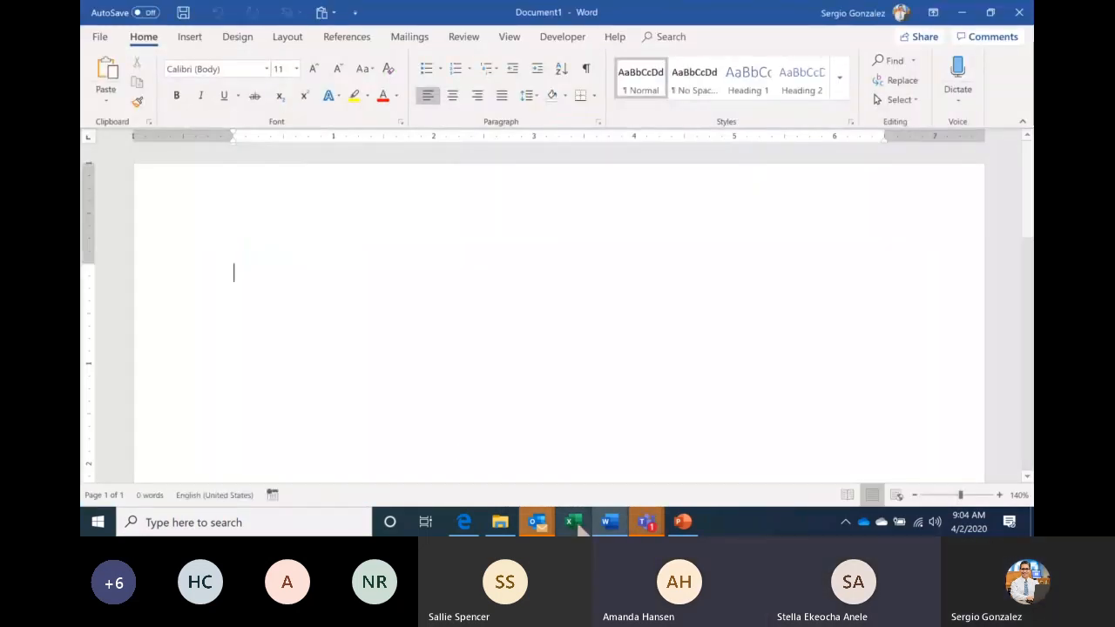
Step: Switch to the Teams meeting, mute everyone and show the meeting chat, and return to the blank Word document
{"action": "left_click", "coordinate": [645, 521]}
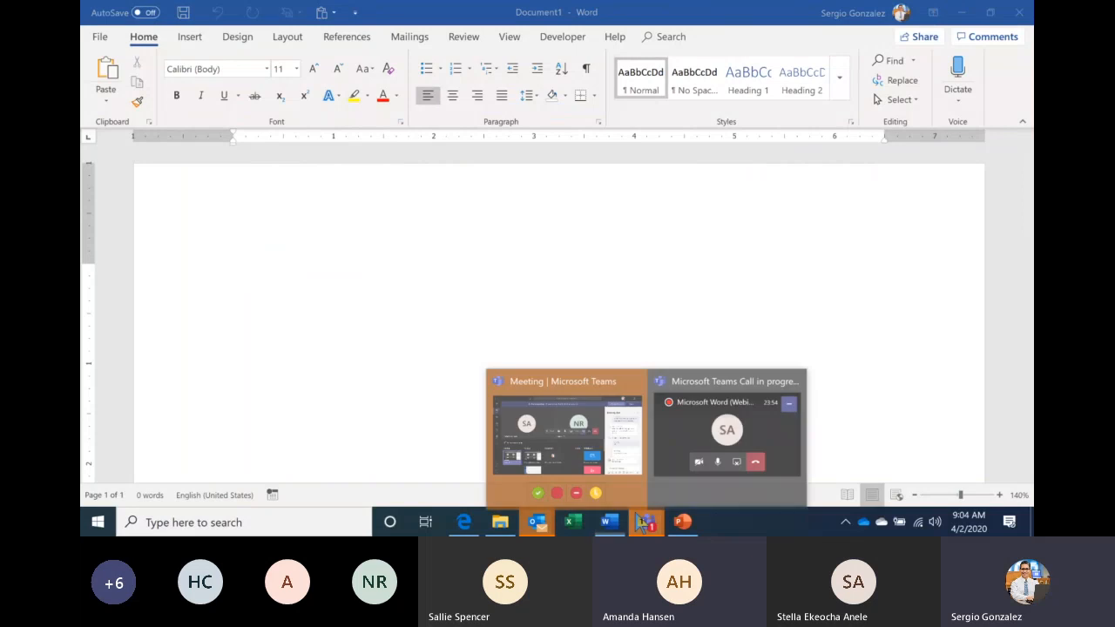
{"action": "left_click", "coordinate": [610, 440]}
{"action": "left_click", "coordinate": [696, 390]}
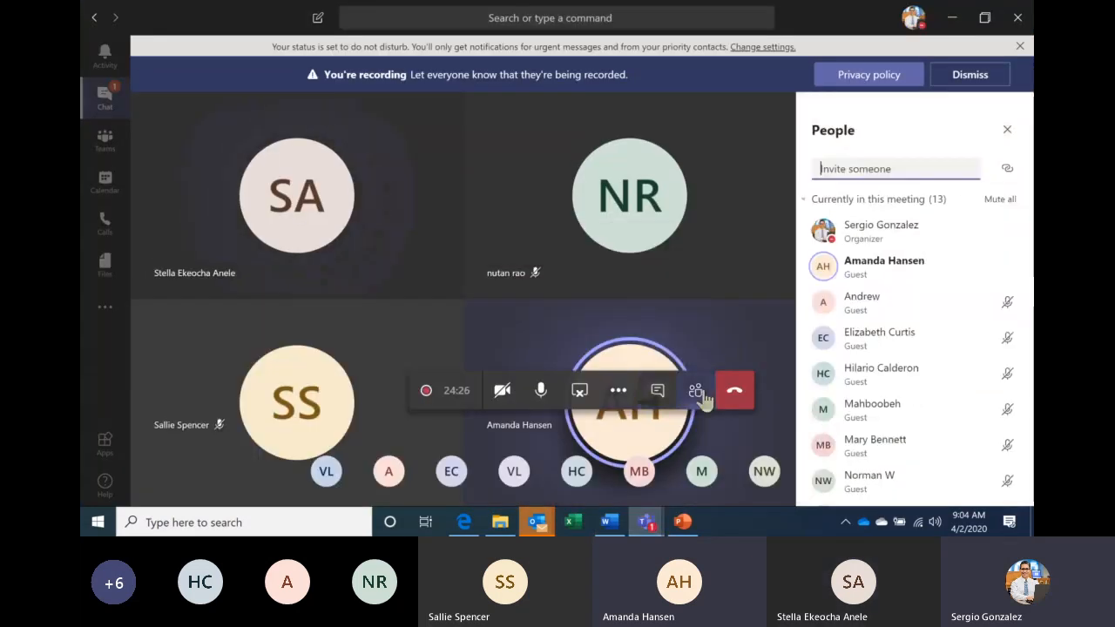
{"action": "left_click", "coordinate": [1016, 200]}
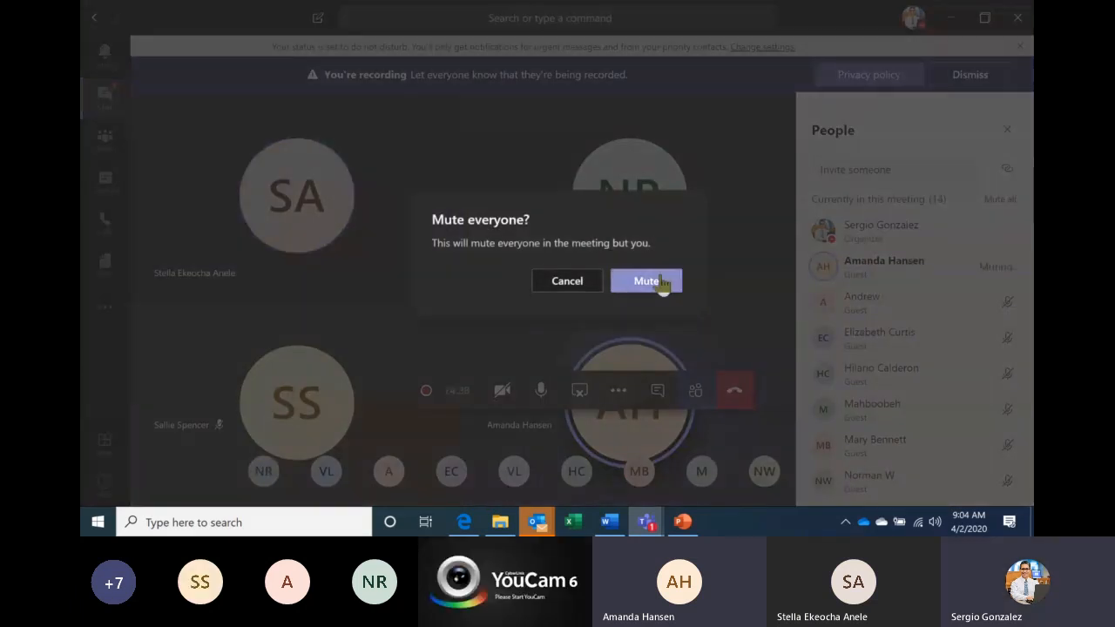
{"action": "left_click", "coordinate": [659, 281]}
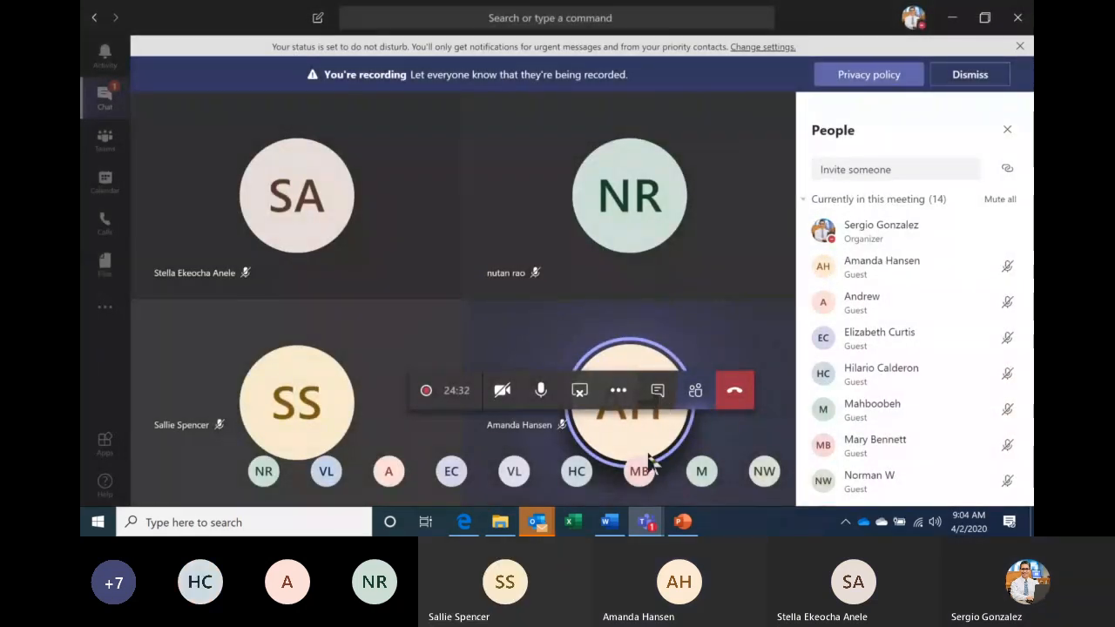
{"action": "left_click", "coordinate": [664, 394]}
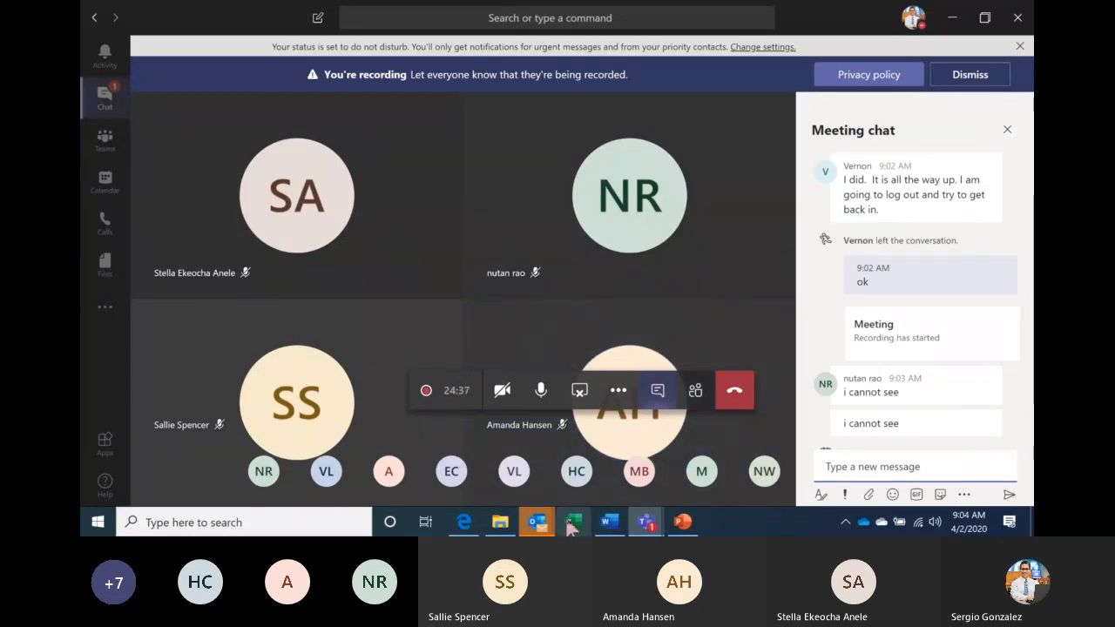
{"action": "left_click", "coordinate": [609, 523]}
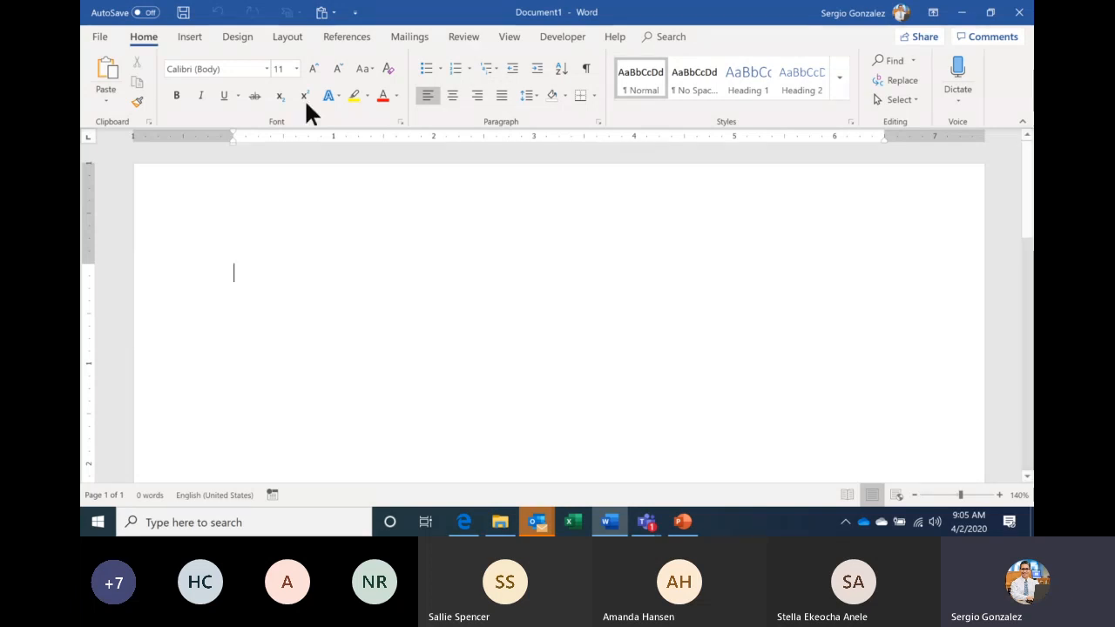
Step: Try inserting a 4x4 table in the blank document and undo it
{"action": "left_click", "coordinate": [193, 42]}
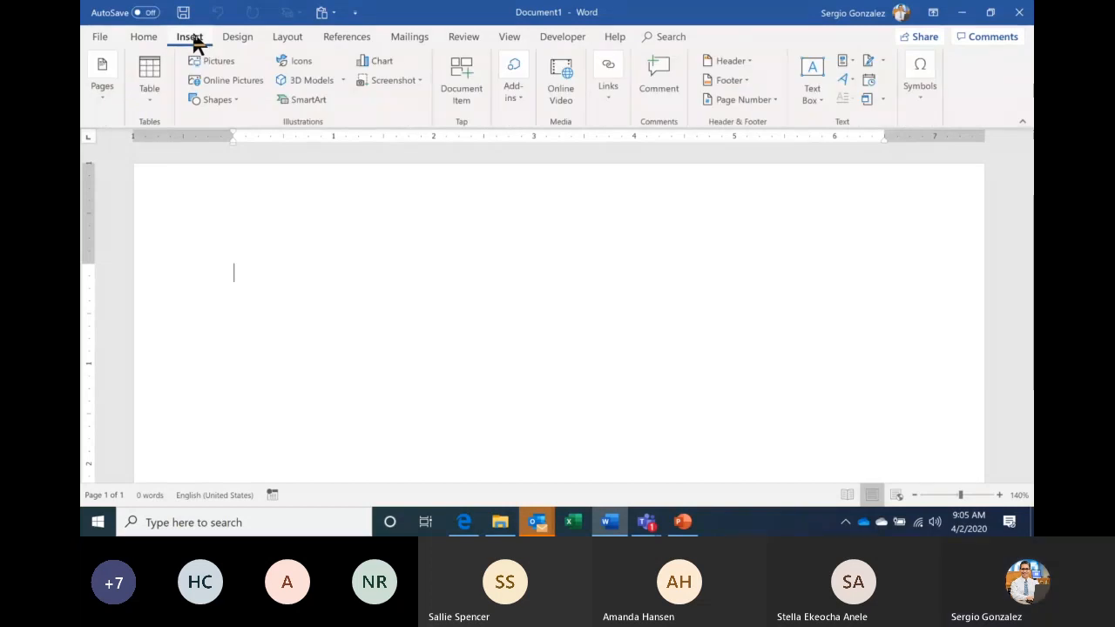
{"action": "left_click", "coordinate": [150, 97]}
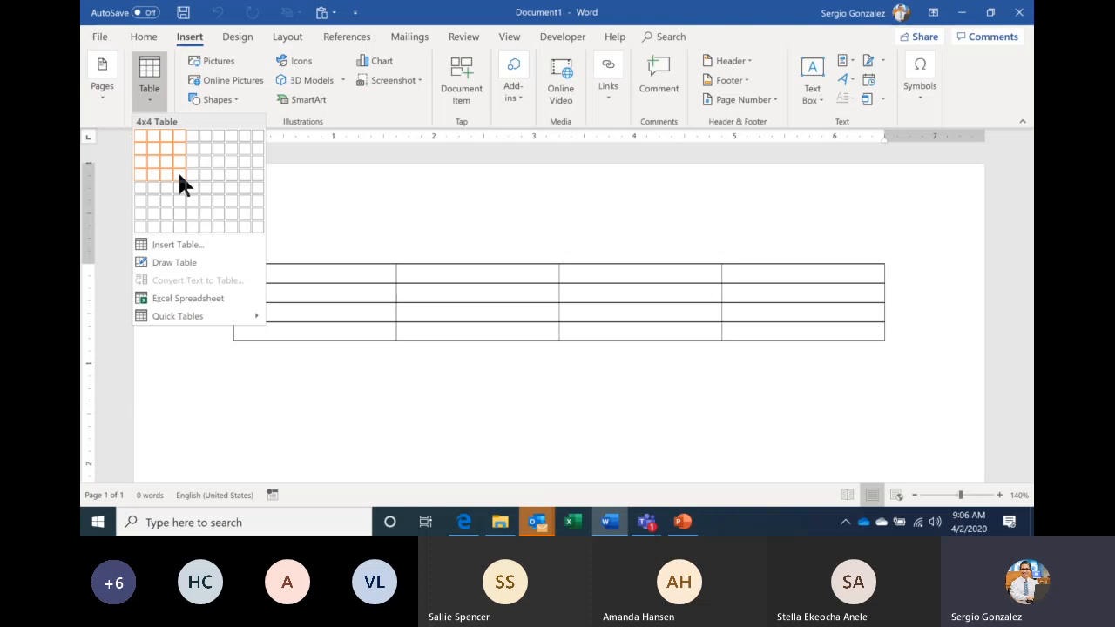
{"action": "left_click", "coordinate": [178, 176]}
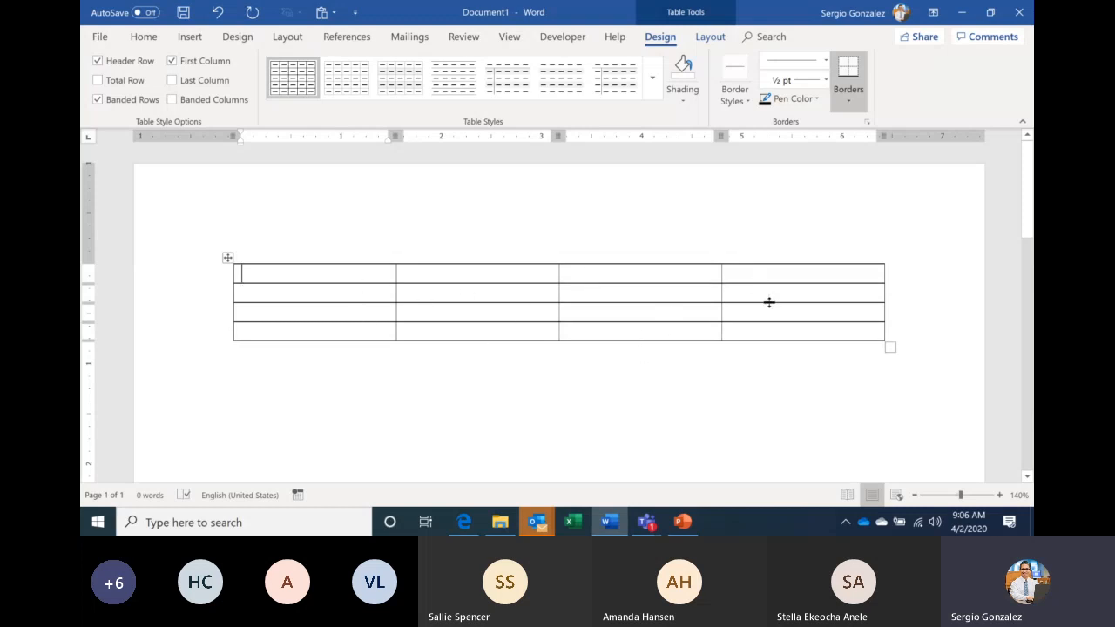
{"action": "mouse_move", "coordinate": [234, 310]}
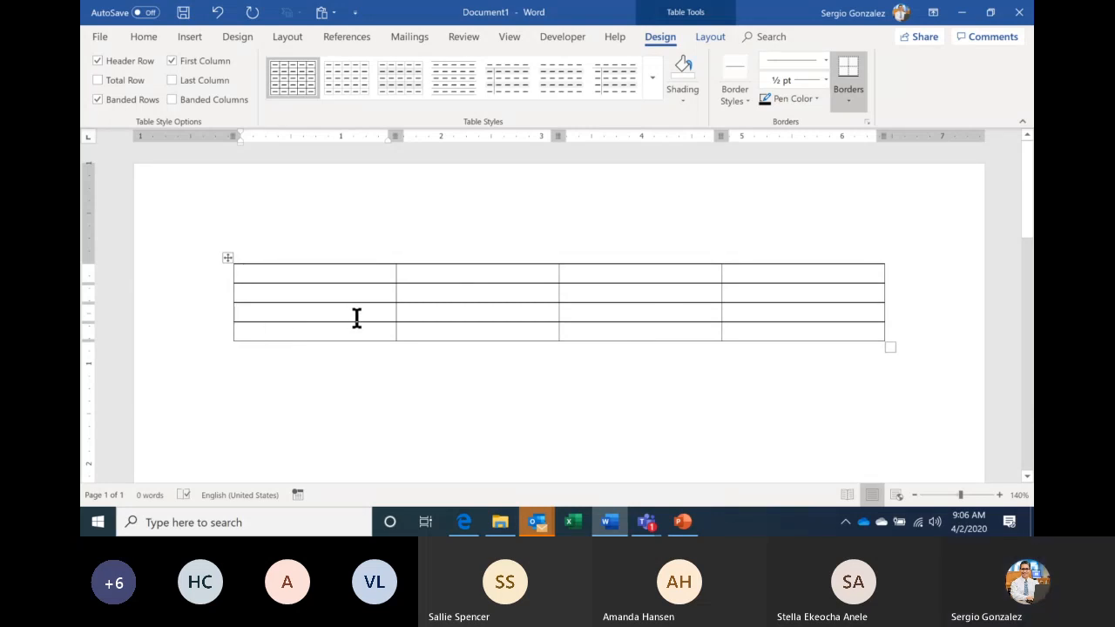
{"action": "key", "text": "ctrl+z"}
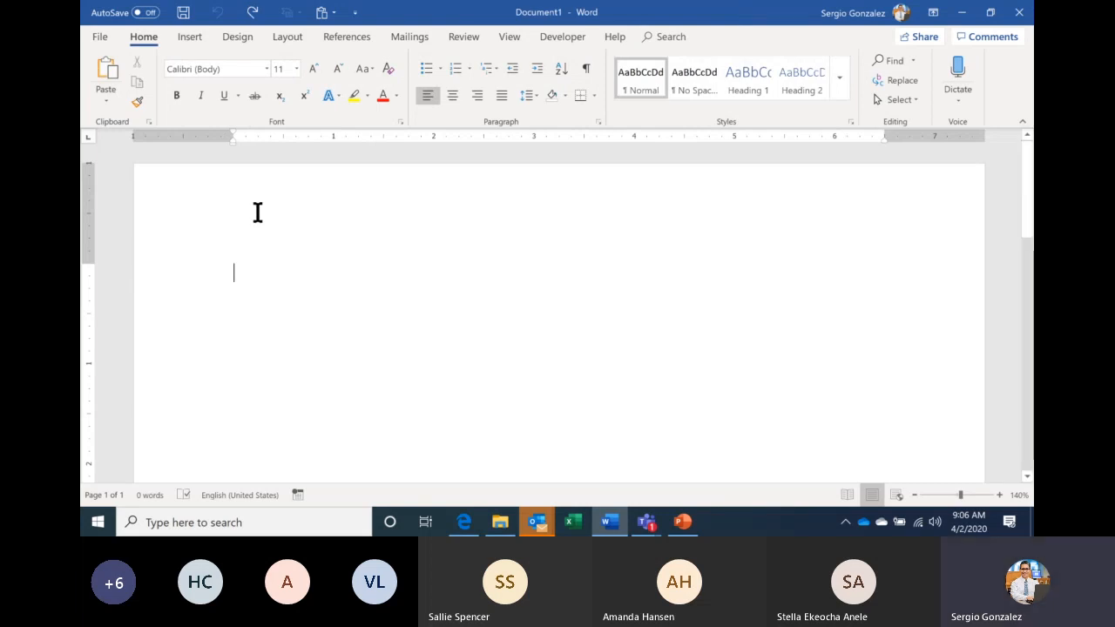
Step: Repeat the 4x4 table insertion on the empty page and undo it again
{"action": "left_click", "coordinate": [190, 38]}
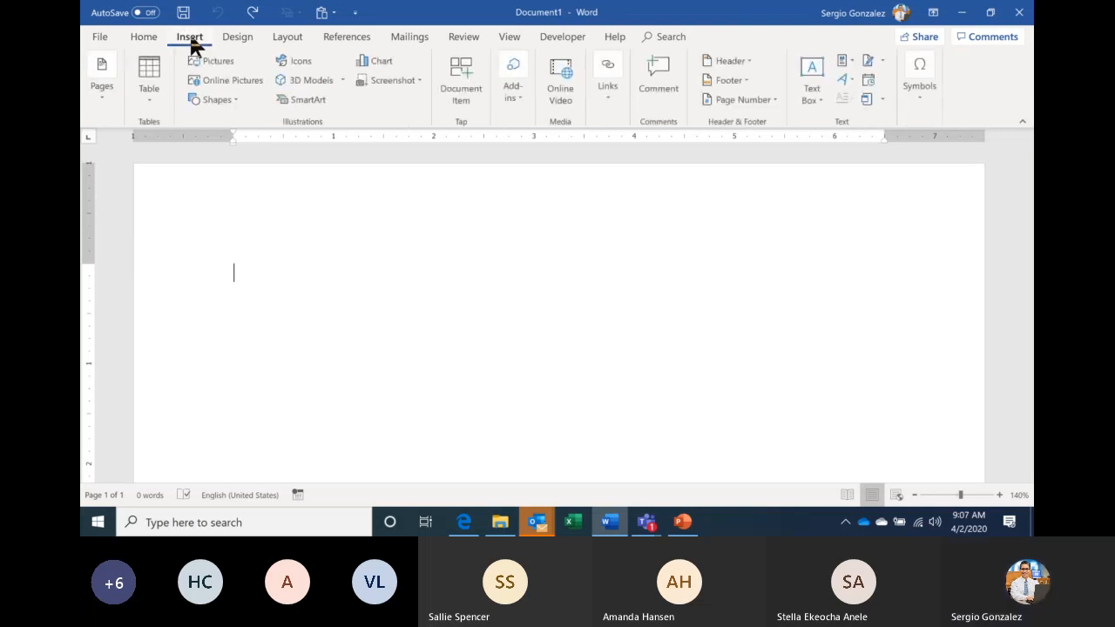
{"action": "left_click", "coordinate": [150, 96]}
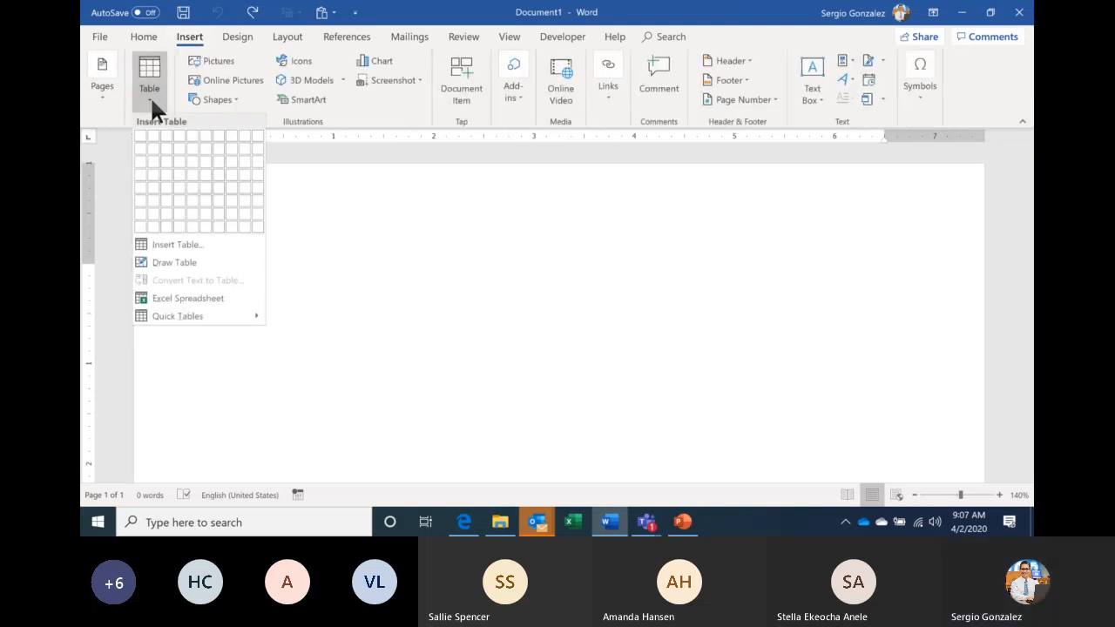
{"action": "left_click", "coordinate": [177, 166]}
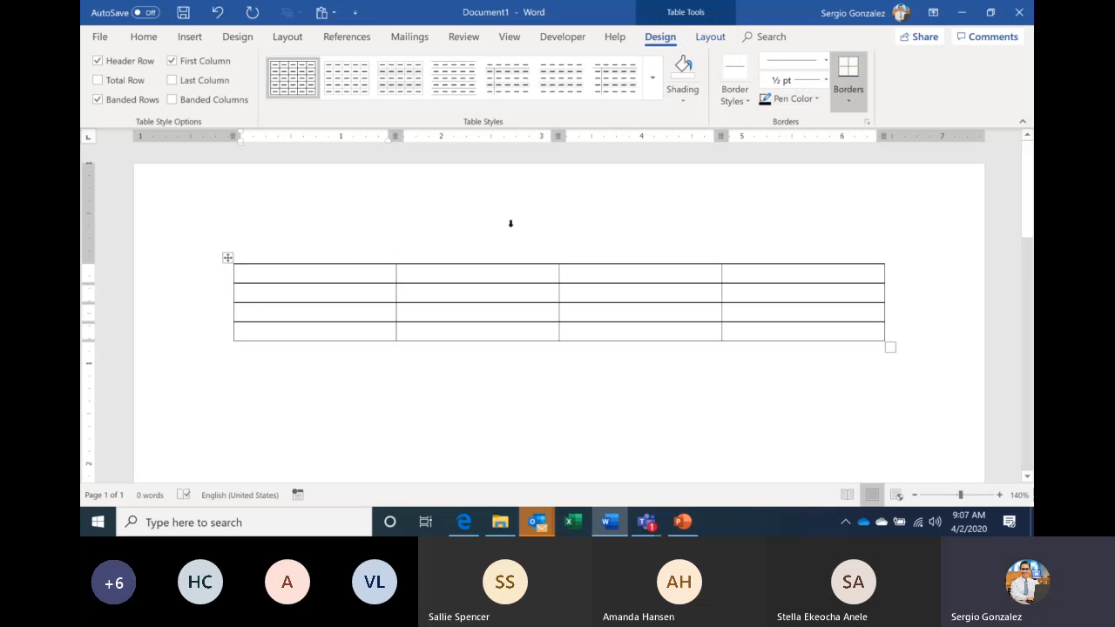
{"action": "key", "text": "ctrl+z"}
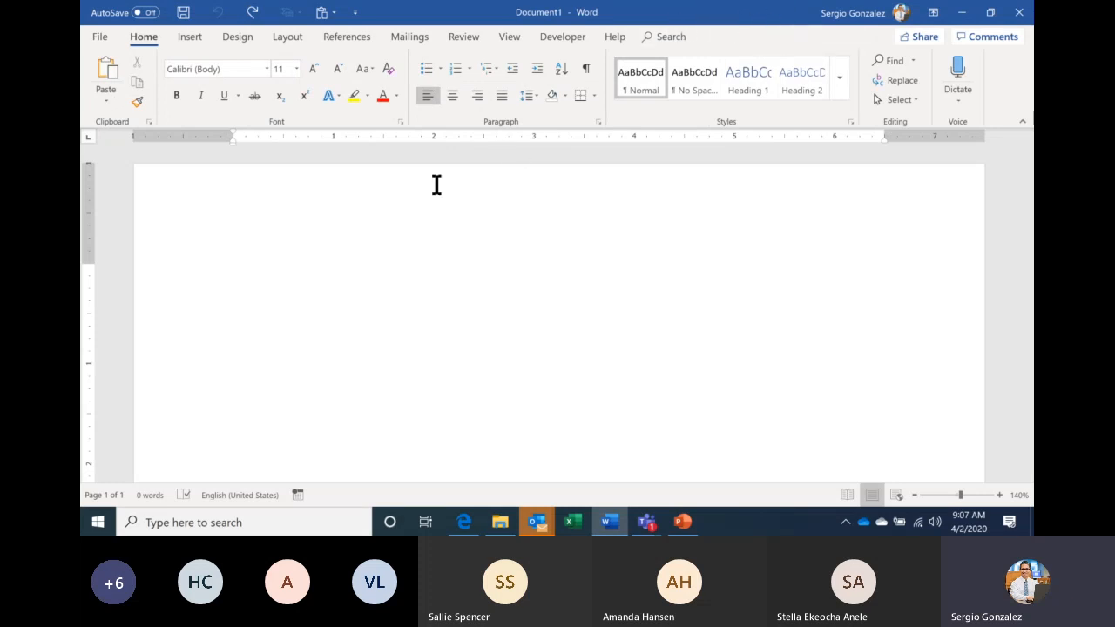
Step: Insert a table with four columns and four rows at the start of the document
{"action": "left_click", "coordinate": [194, 38]}
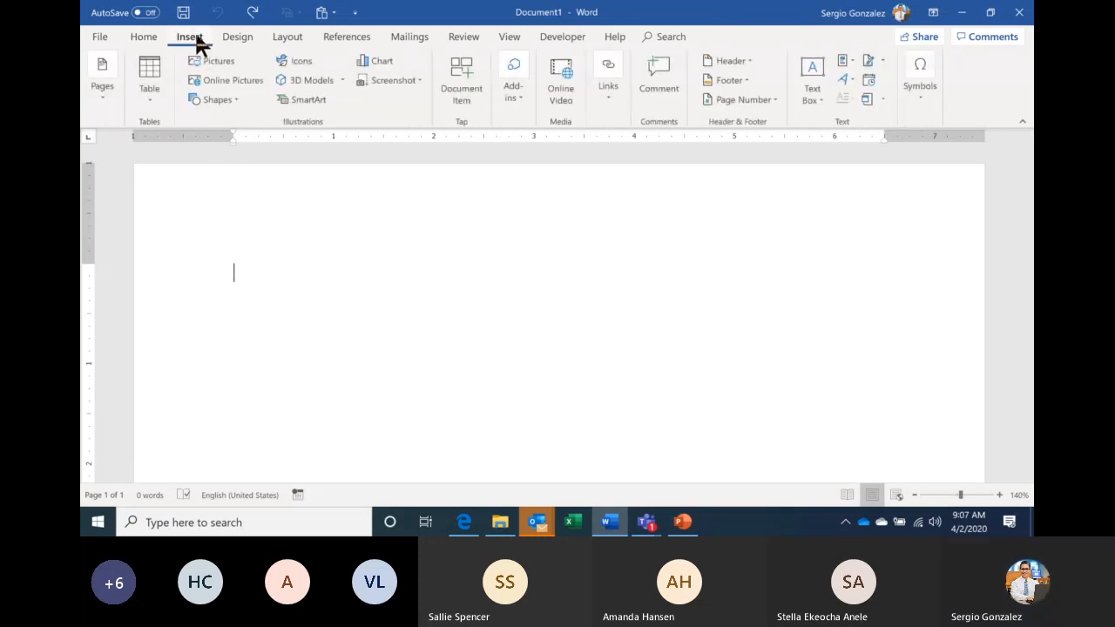
{"action": "left_click", "coordinate": [153, 99]}
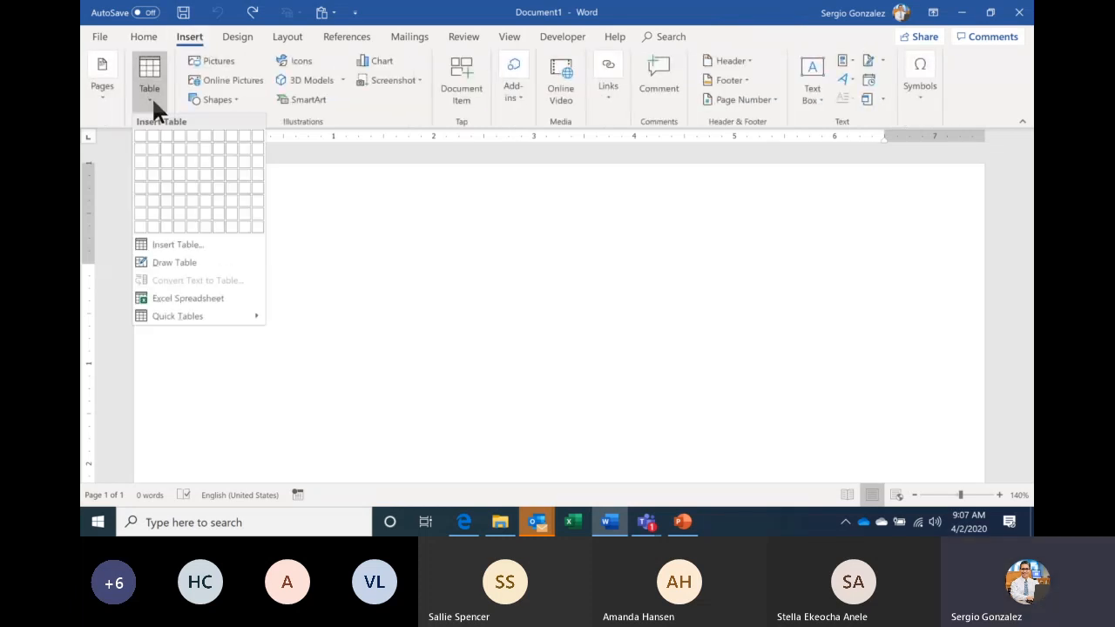
{"action": "left_click", "coordinate": [182, 169]}
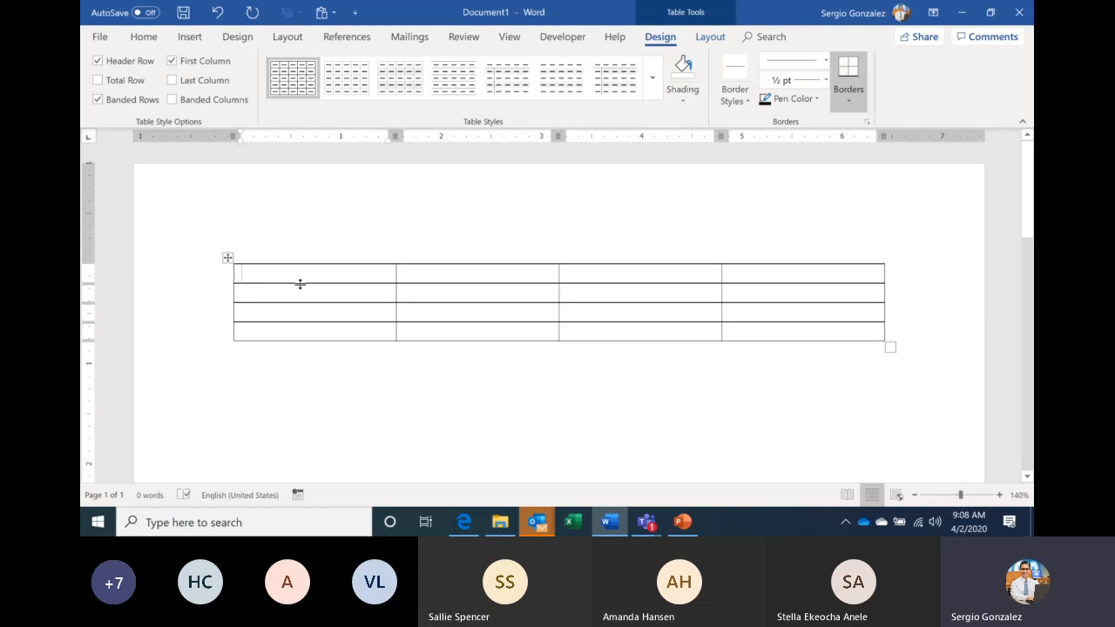
Step: Place the cursor alternately inside and outside the table to compare the Table Tools, and undo the table insertion
{"action": "left_click", "coordinate": [426, 289]}
{"action": "left_click", "coordinate": [454, 311]}
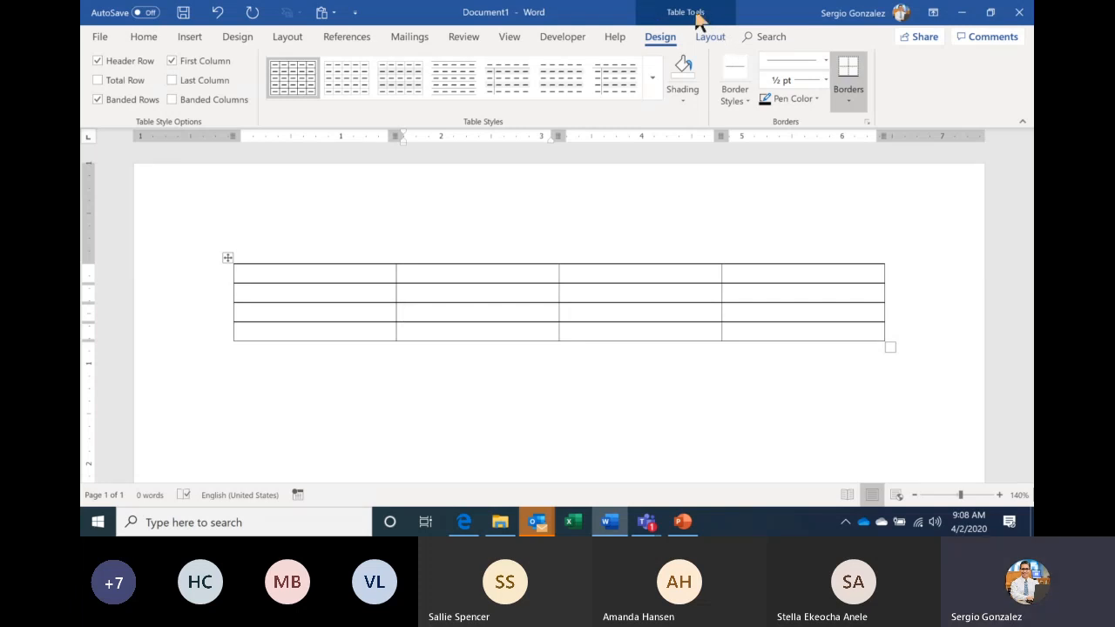
{"action": "left_click", "coordinate": [666, 378]}
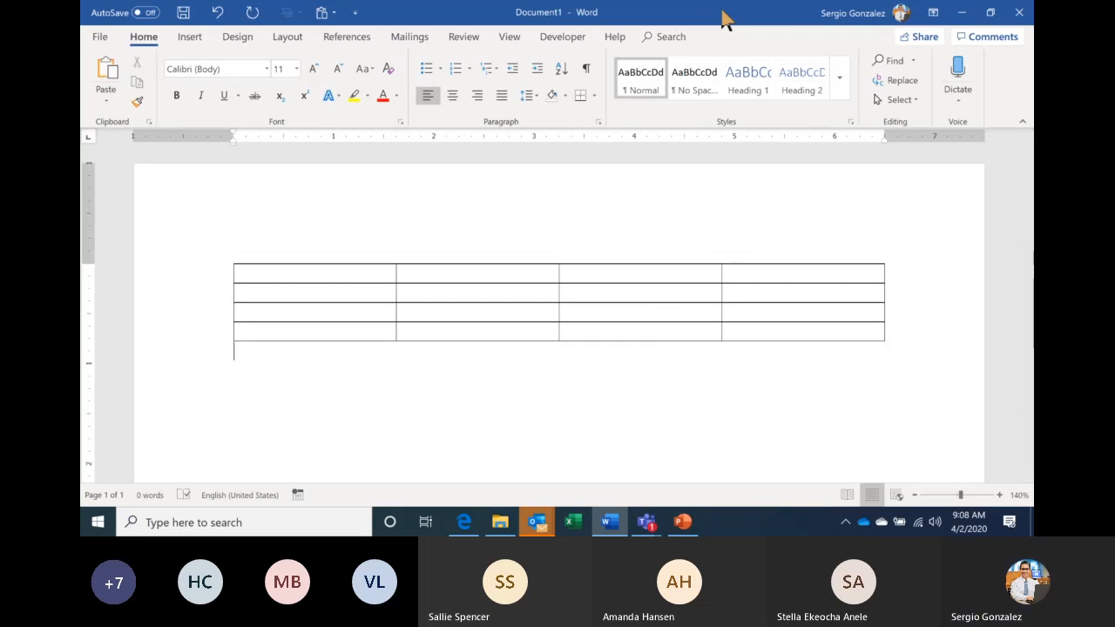
{"action": "left_click", "coordinate": [343, 273]}
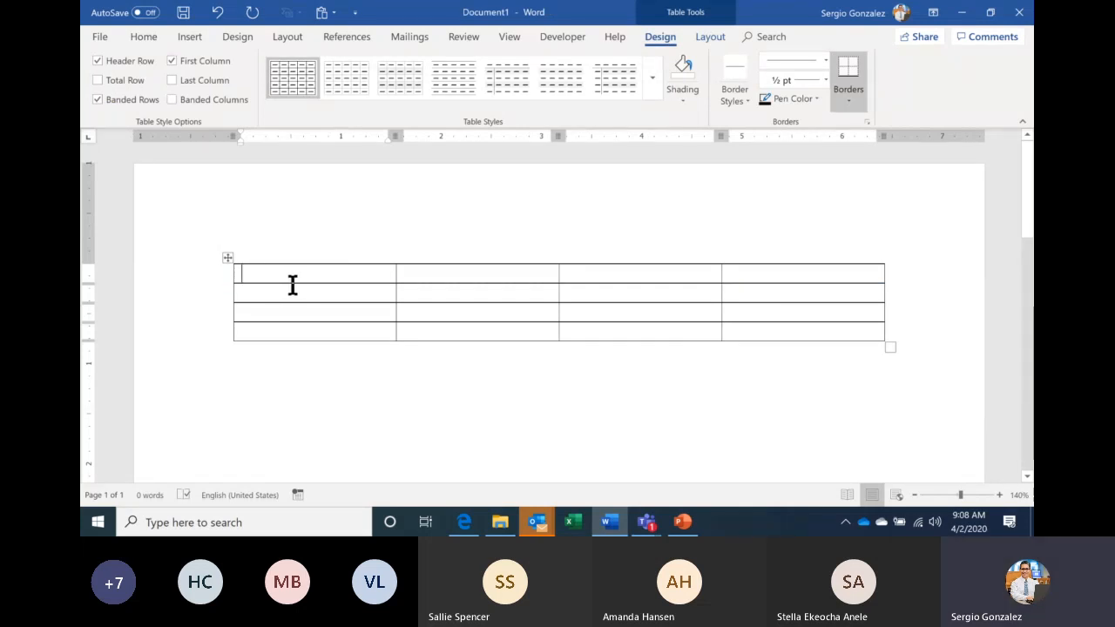
{"action": "left_click", "coordinate": [446, 369]}
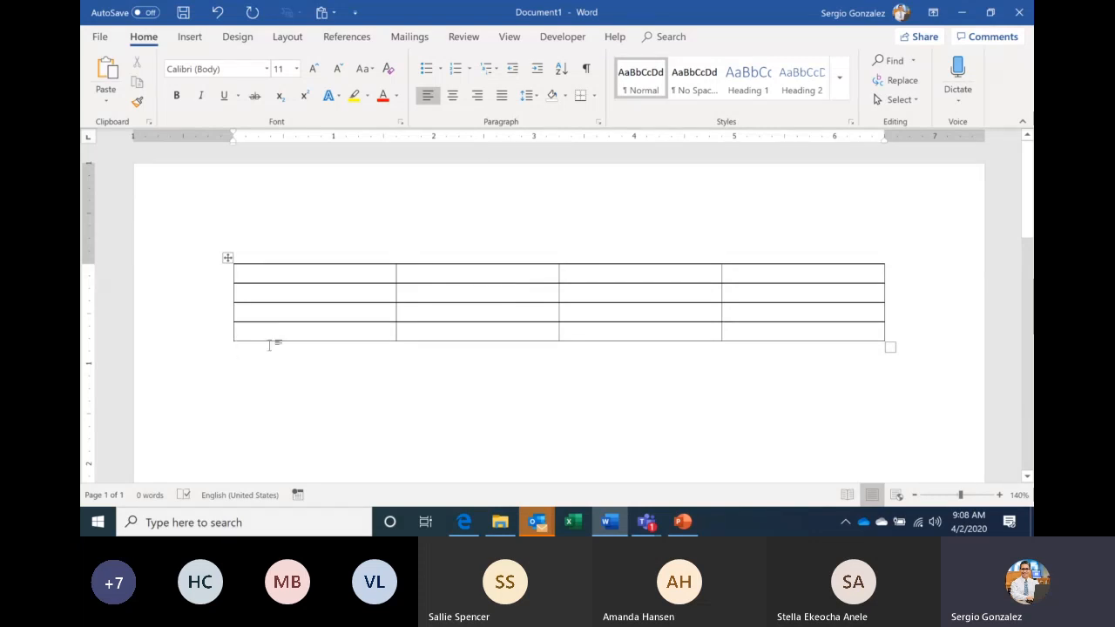
{"action": "left_click", "coordinate": [440, 275]}
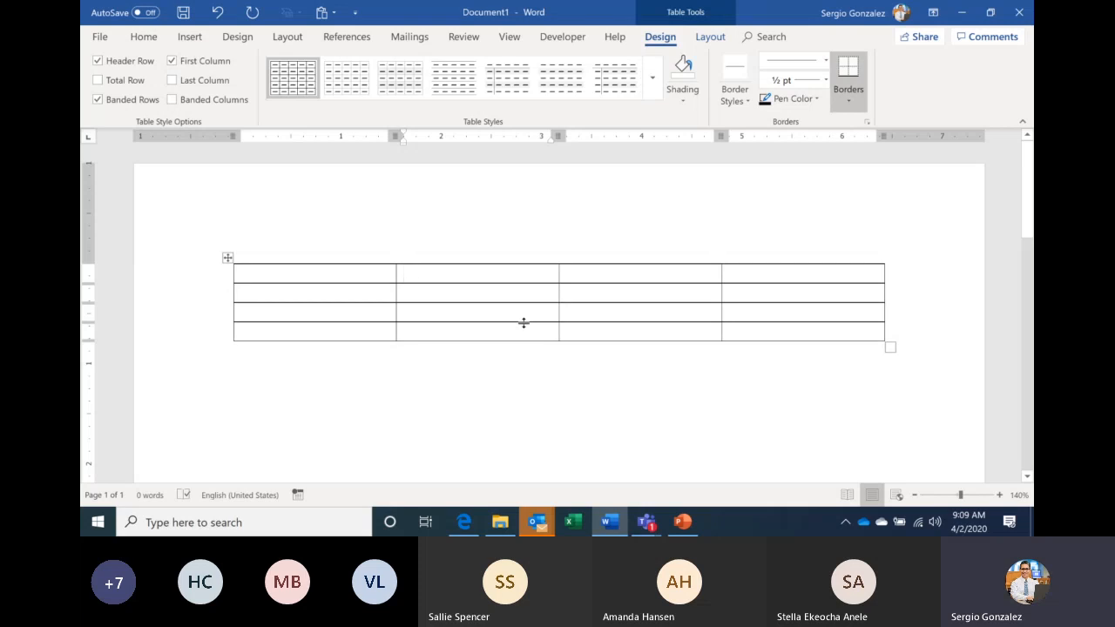
{"action": "key", "text": "ctrl+z"}
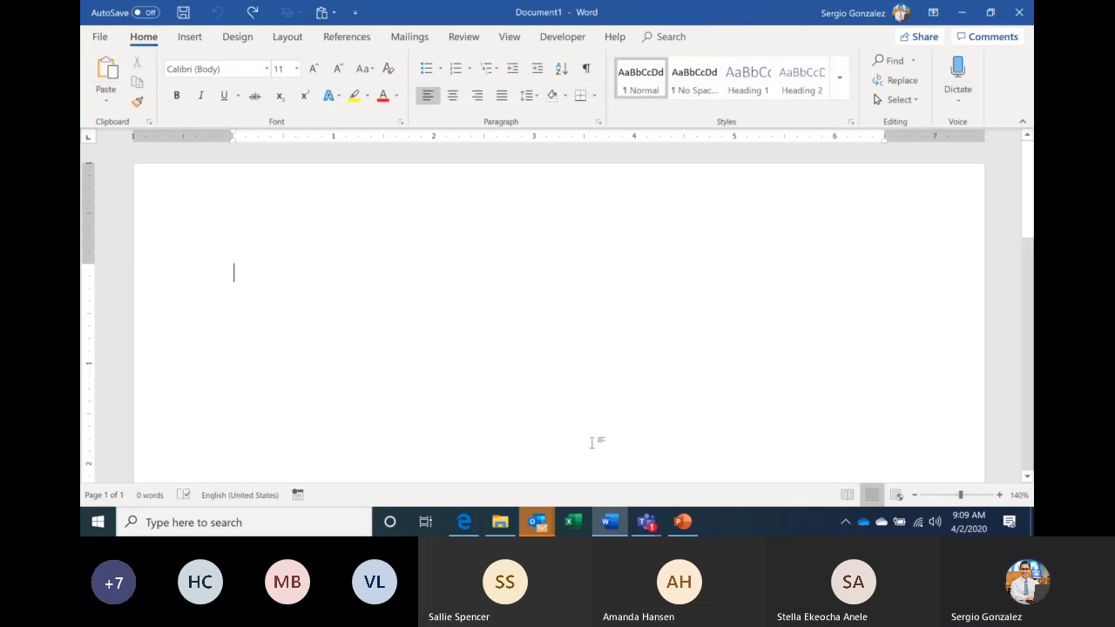
Step: Switch to the Teams meeting, read the newest chat messages, and return to the Word document
{"action": "mouse_move", "coordinate": [646, 522]}
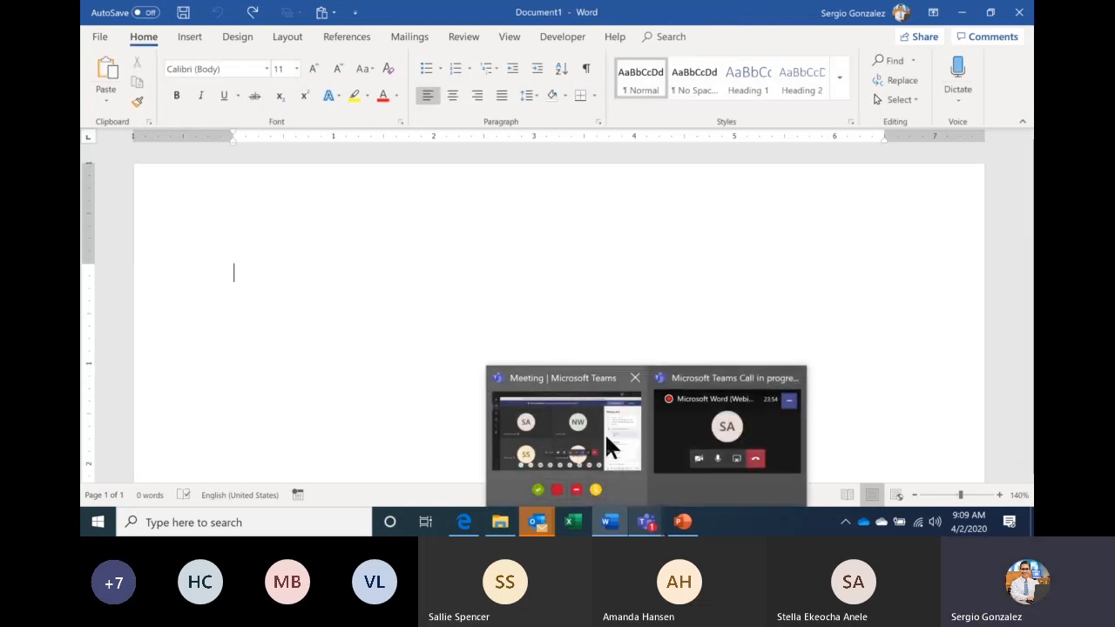
{"action": "left_click", "coordinate": [607, 438]}
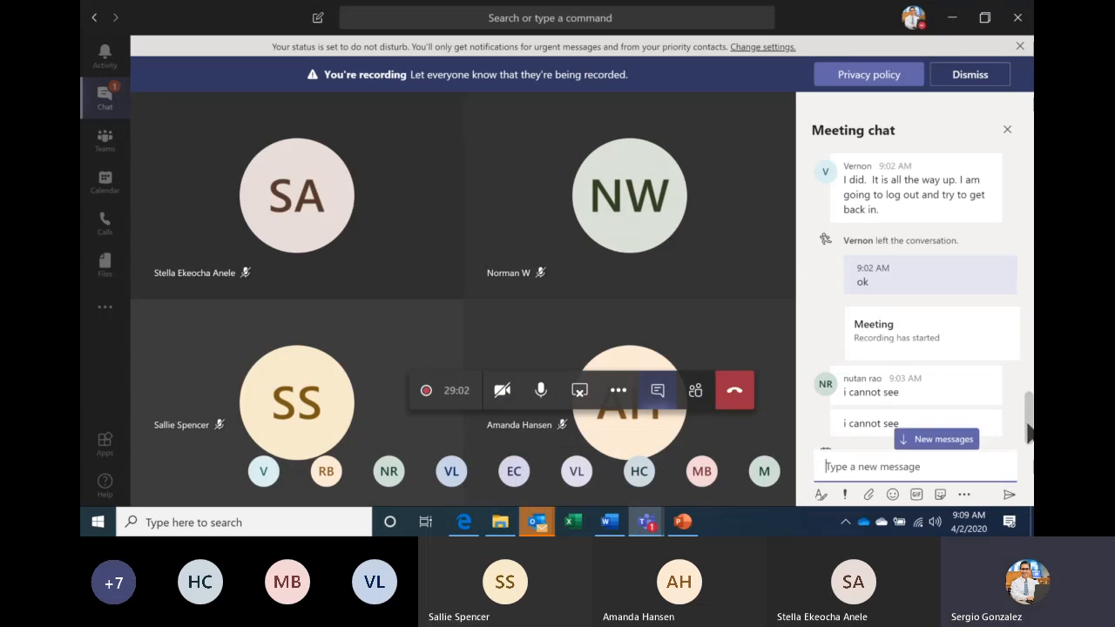
{"action": "scroll", "coordinate": [1029, 433], "scroll_direction": "down", "scroll_amount": 3}
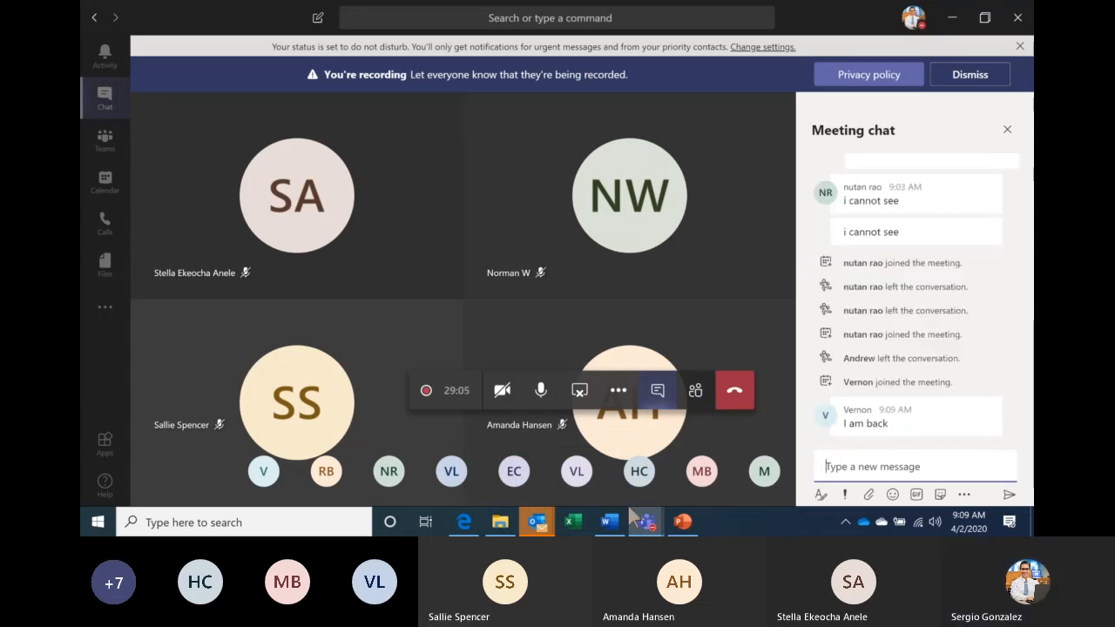
{"action": "left_click", "coordinate": [610, 522]}
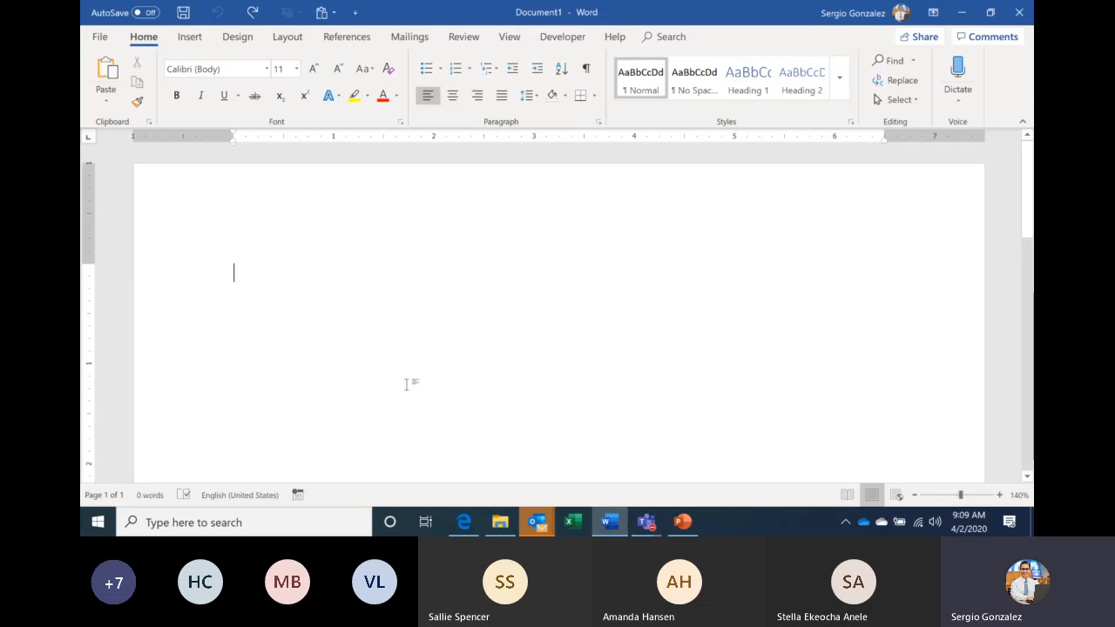
Step: Insert a 4x4 table in the blank document and enter Monday in its first cell
{"action": "left_click", "coordinate": [190, 36]}
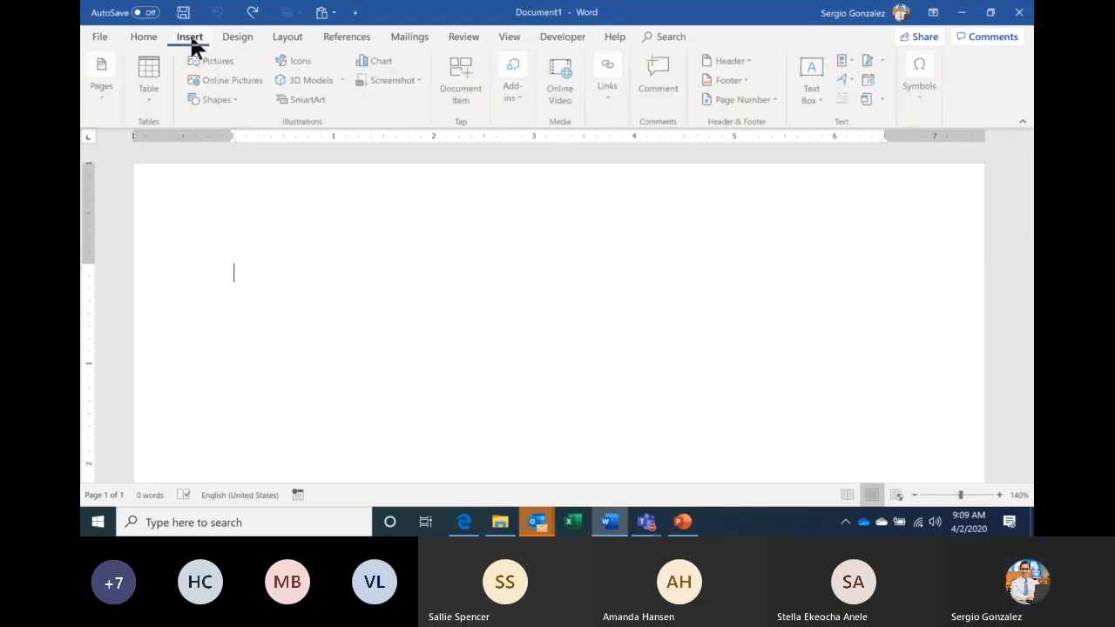
{"action": "left_click", "coordinate": [149, 100]}
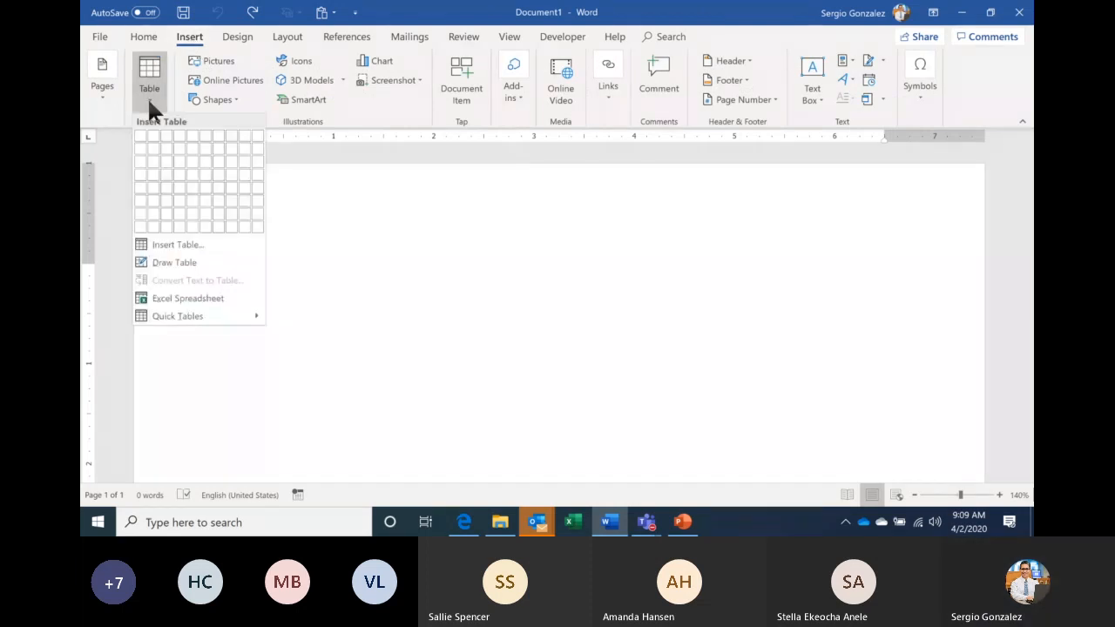
{"action": "left_click", "coordinate": [180, 182]}
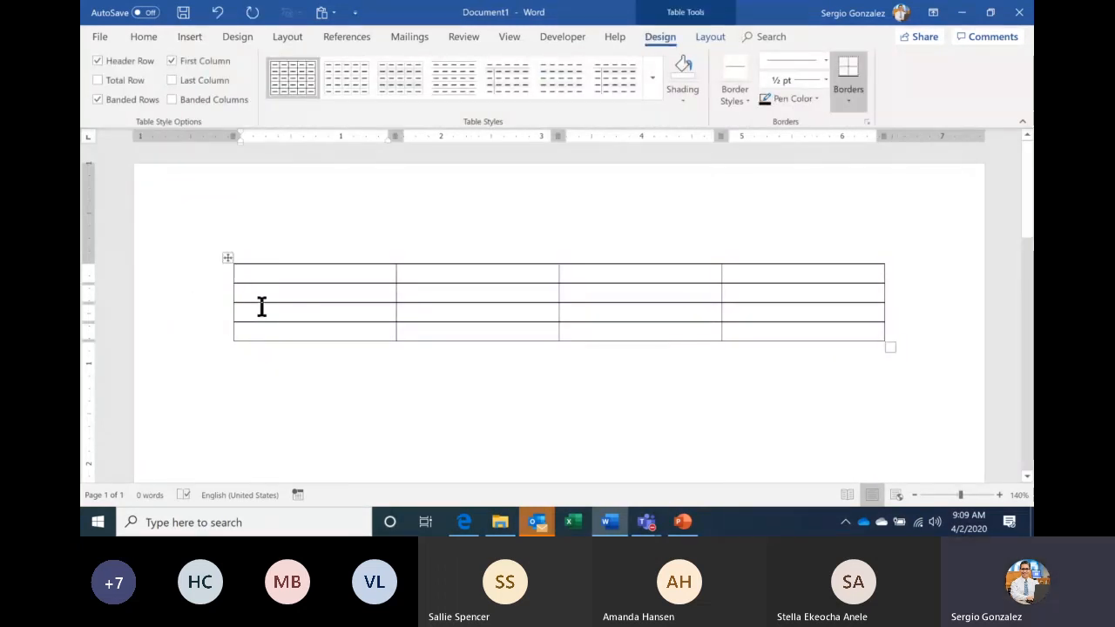
{"action": "type", "text": "Monday"}
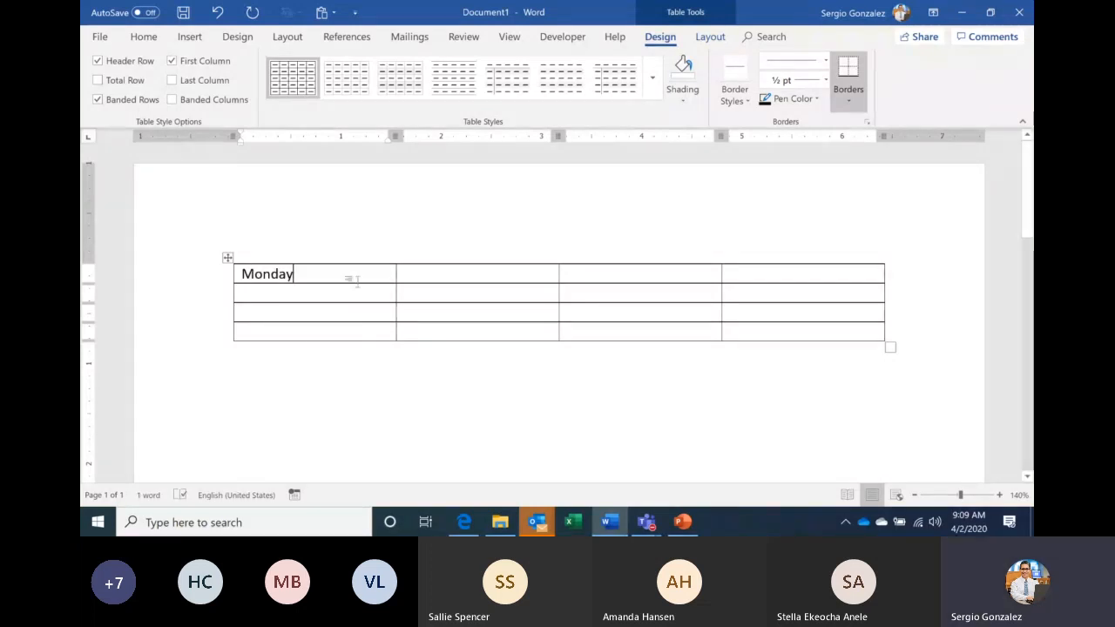
Step: Fill the remaining cells of the table's first row with Tuesday, Thursday and Friday
{"action": "left_click", "coordinate": [444, 274]}
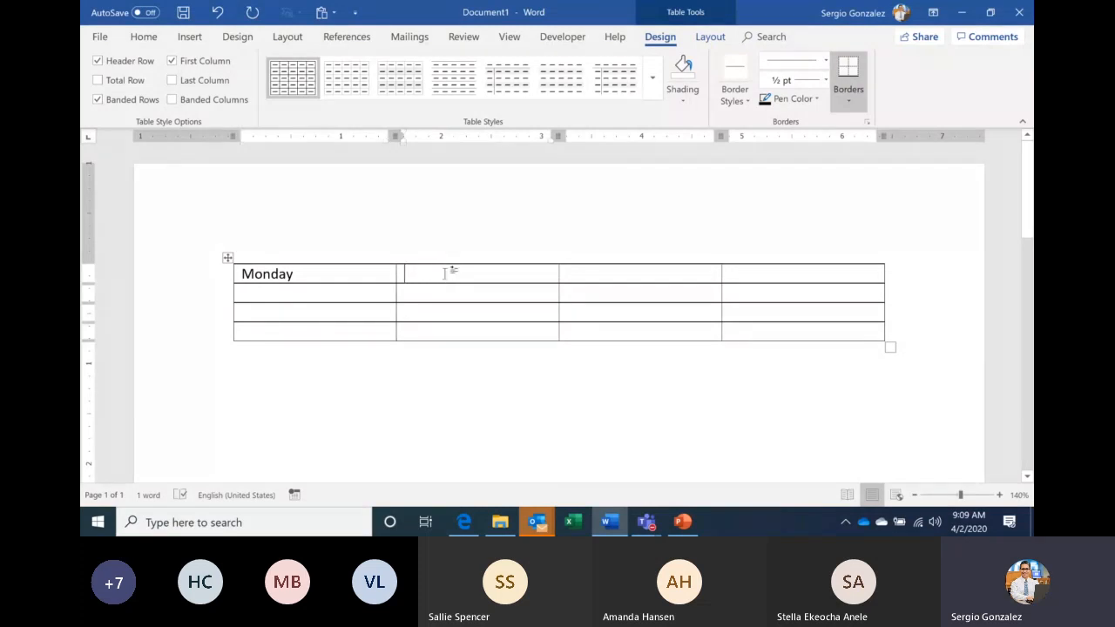
{"action": "type", "text": "Tues"}
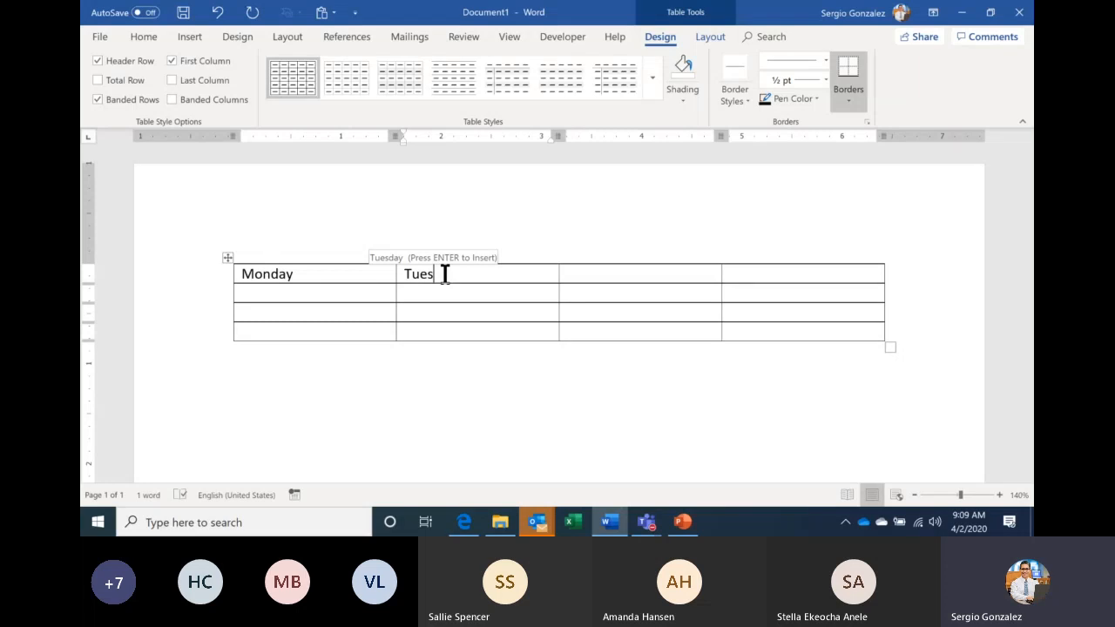
{"action": "key", "text": "Return"}
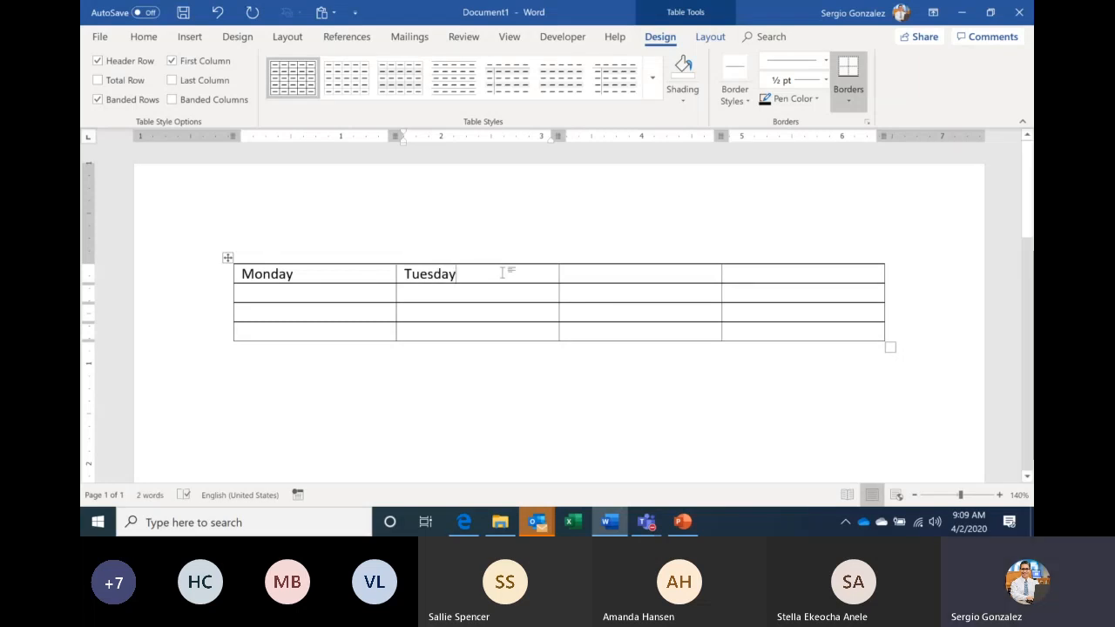
{"action": "left_click", "coordinate": [601, 274]}
{"action": "type", "text": "Thur"}
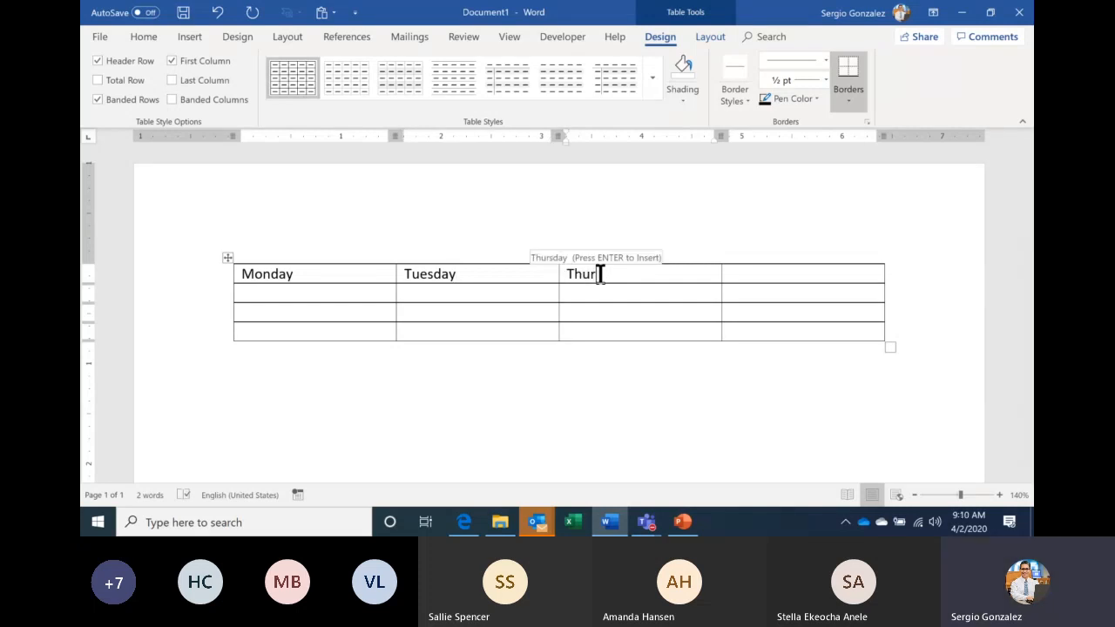
{"action": "key", "text": "Return"}
{"action": "key", "text": "Tab"}
{"action": "type", "text": "Fri"}
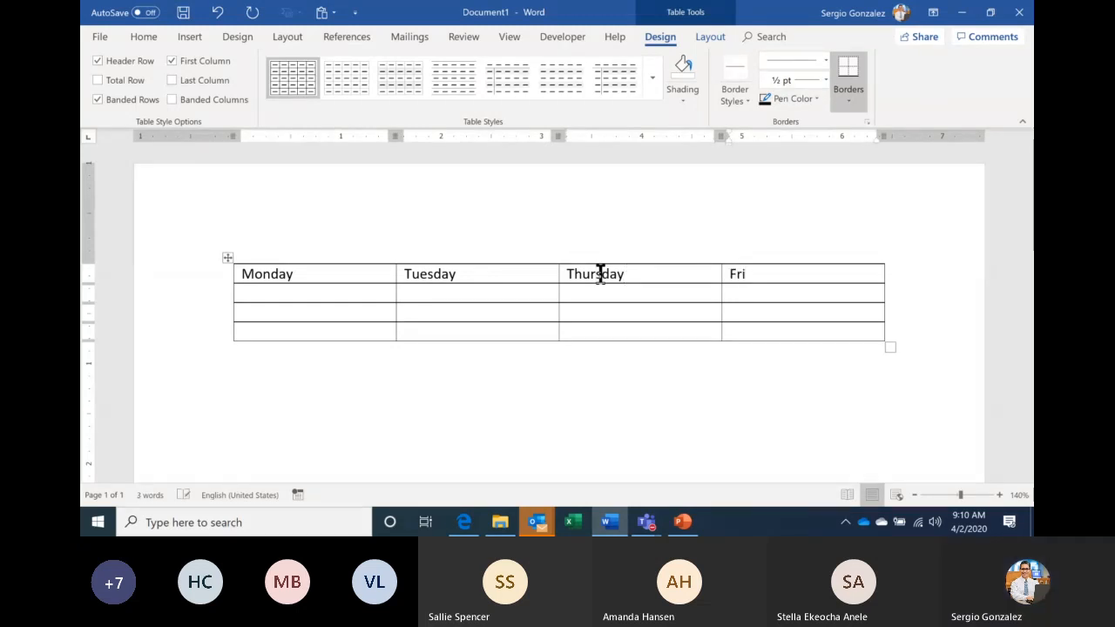
{"action": "type", "text": "d"}
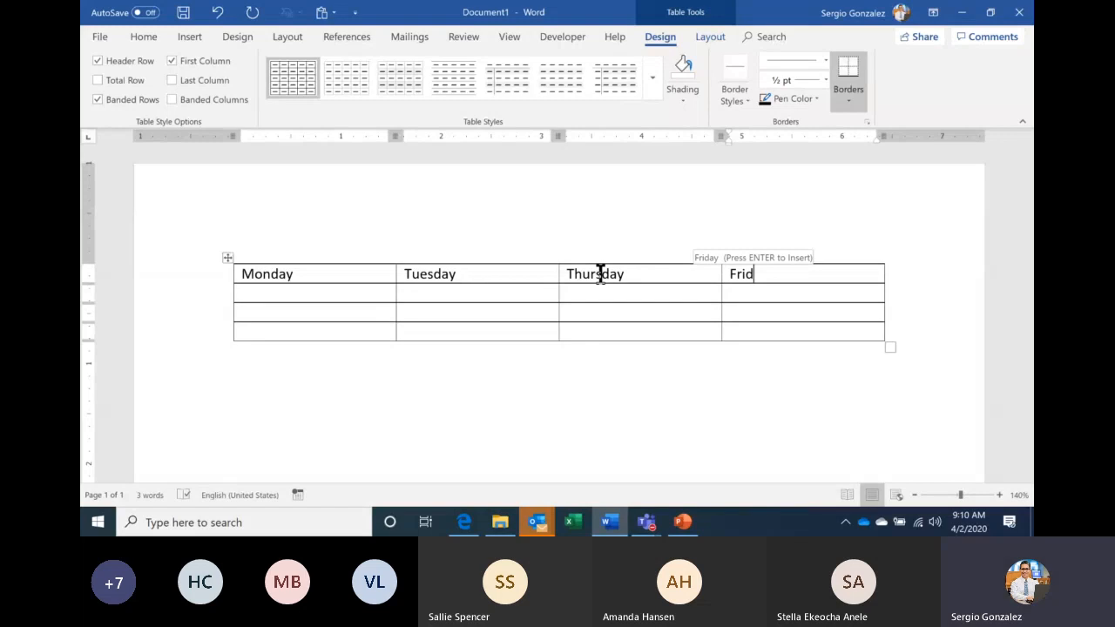
{"action": "key", "text": "Return"}
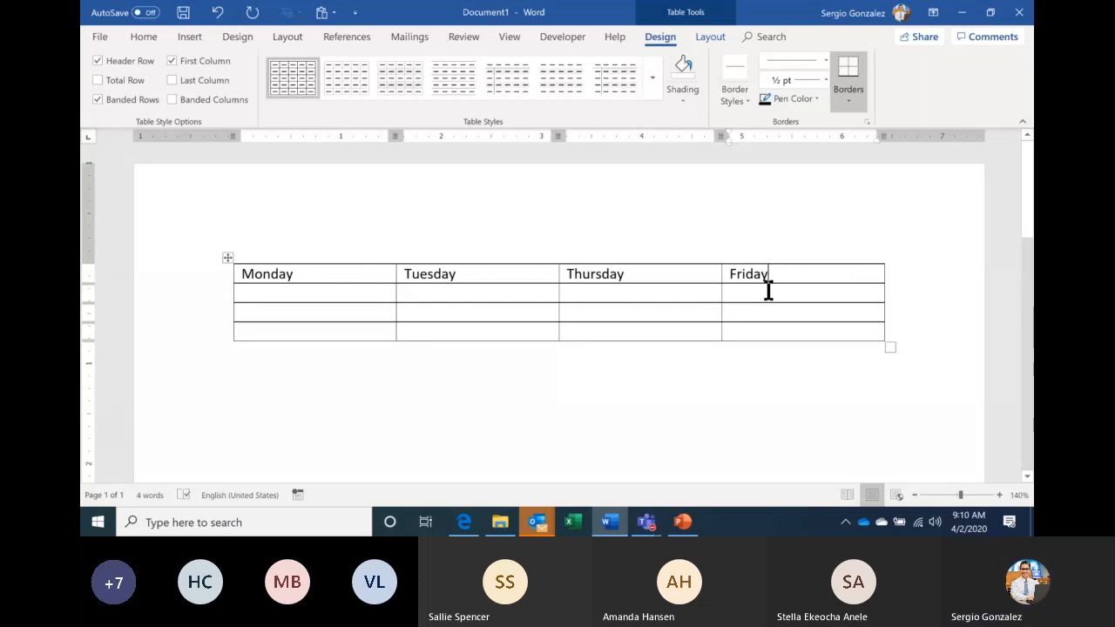
Step: Enter 9 am to 10:30 am, 11 am to 12:30 pm and BREAK in the cells below Monday, and select those three cells
{"action": "left_click", "coordinate": [314, 294]}
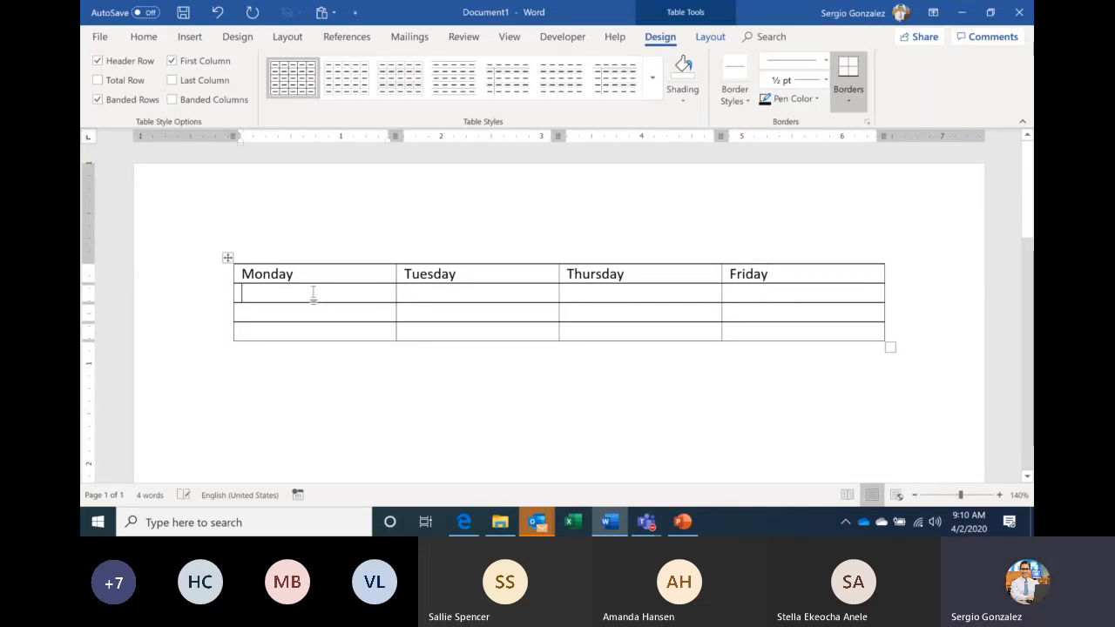
{"action": "type", "text": "9"}
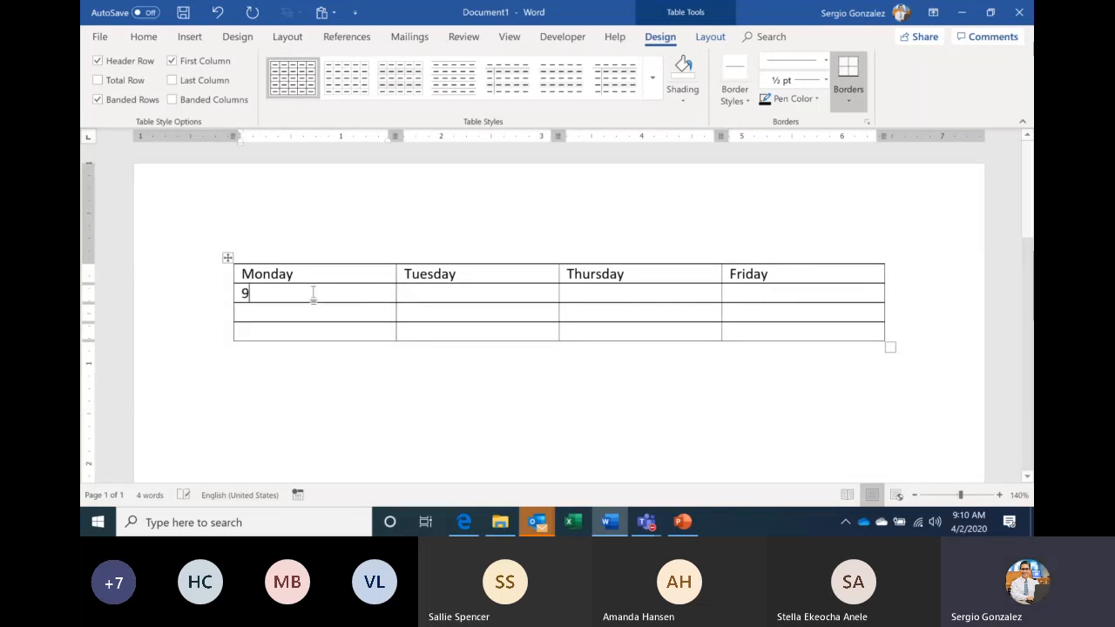
{"action": "type", "text": " am to "}
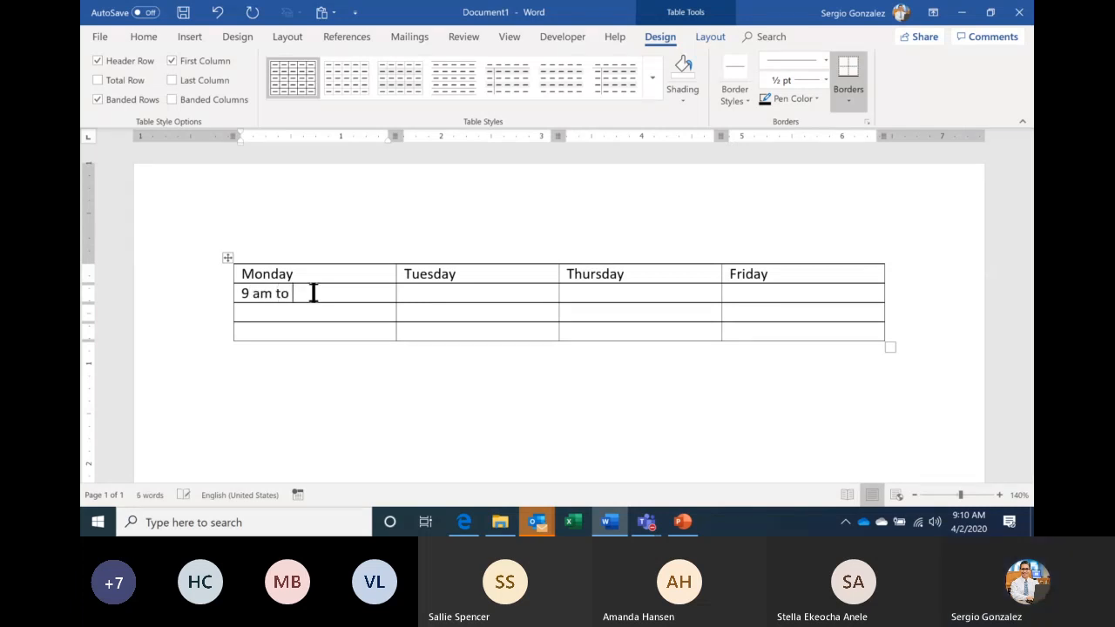
{"action": "type", "text": "10:30 am"}
{"action": "left_click", "coordinate": [289, 312]}
{"action": "type", "text": "11 am to 12:30 pm"}
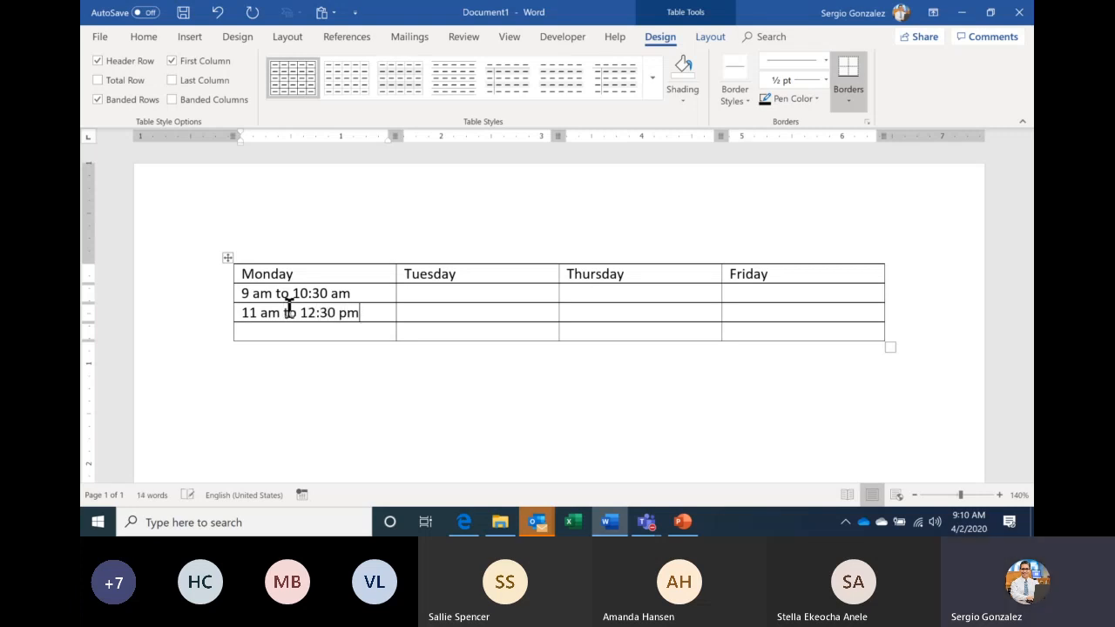
{"action": "left_click", "coordinate": [282, 330]}
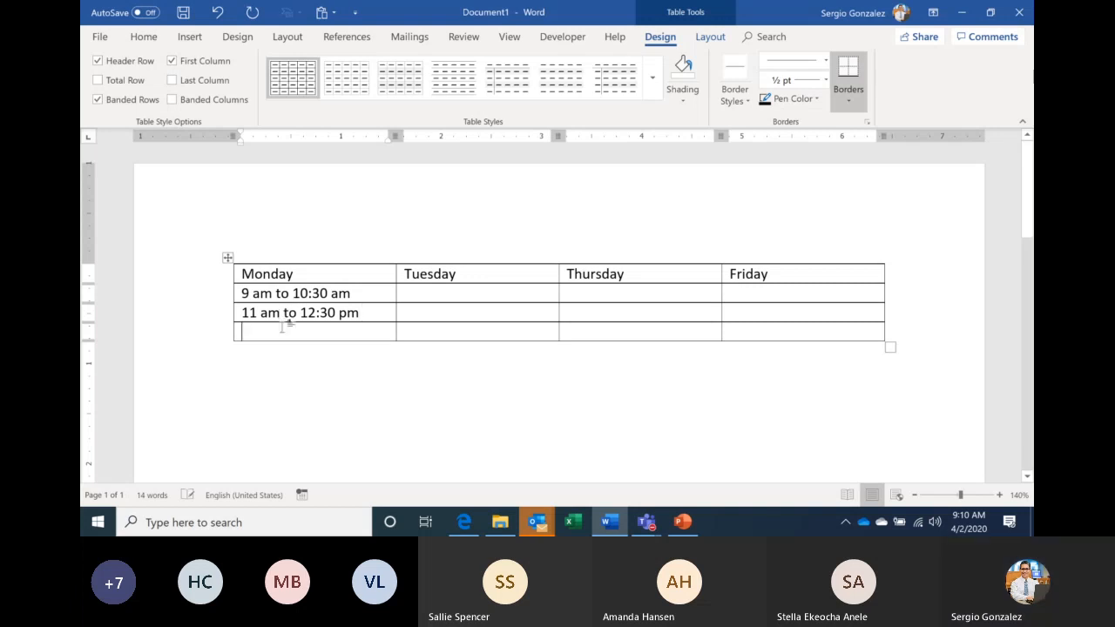
{"action": "type", "text": "BREAK"}
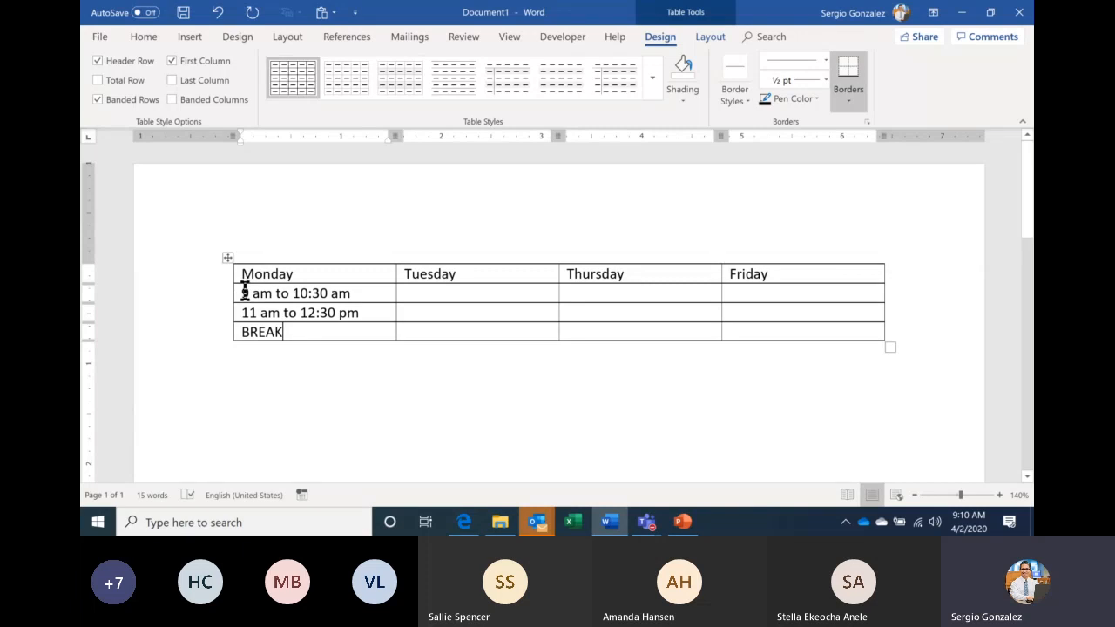
{"action": "left_click_drag", "start_coordinate": [244, 293], "coordinate": [292, 332]}
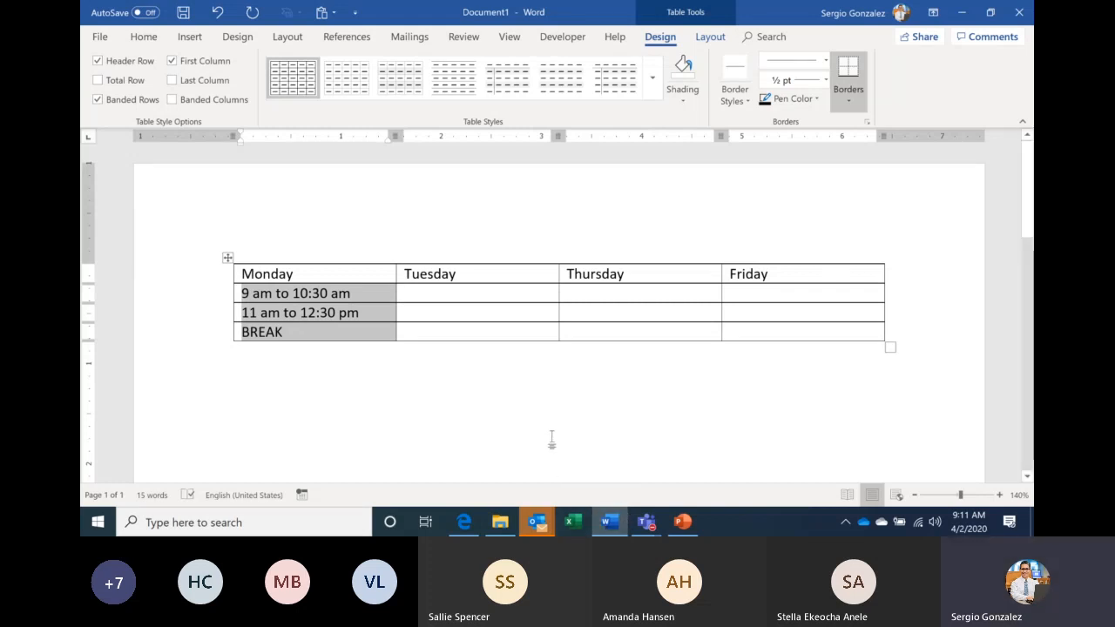
Step: Create a new blank document and write the lines CTRL+C=COPY and CTRL+V=PASTE at font size 24
{"action": "key", "text": "ctrl+n"}
{"action": "left_click", "coordinate": [313, 68]}
{"action": "left_click", "coordinate": [314, 68]}
{"action": "left_click", "coordinate": [313, 68]}
{"action": "left_click", "coordinate": [314, 68]}
{"action": "type", "text": "CTRL+"}
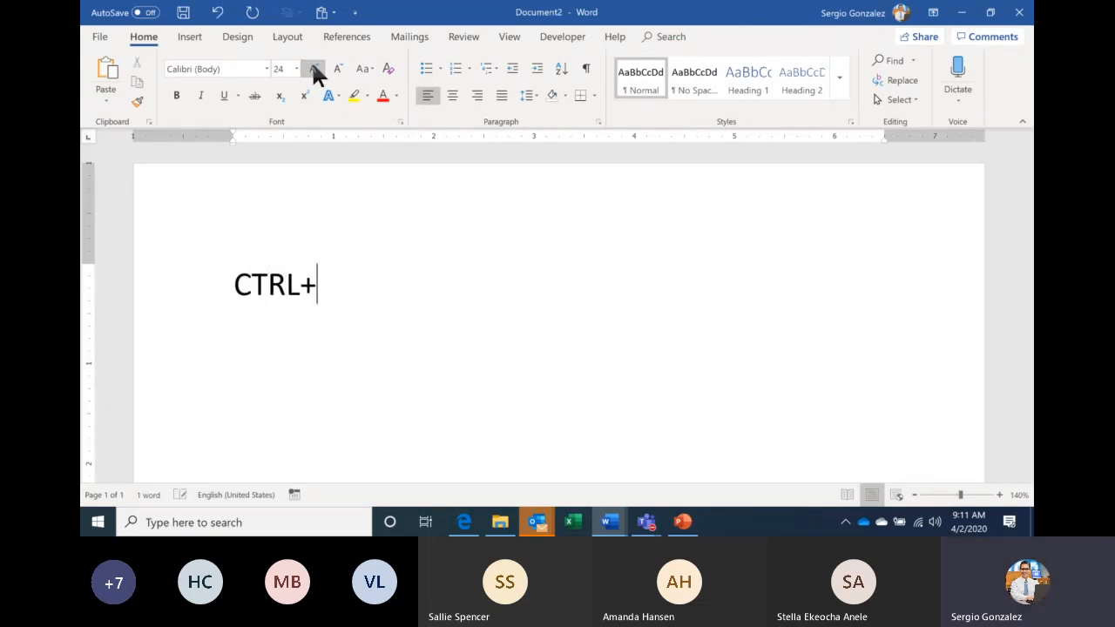
{"action": "type", "text": "C=C"}
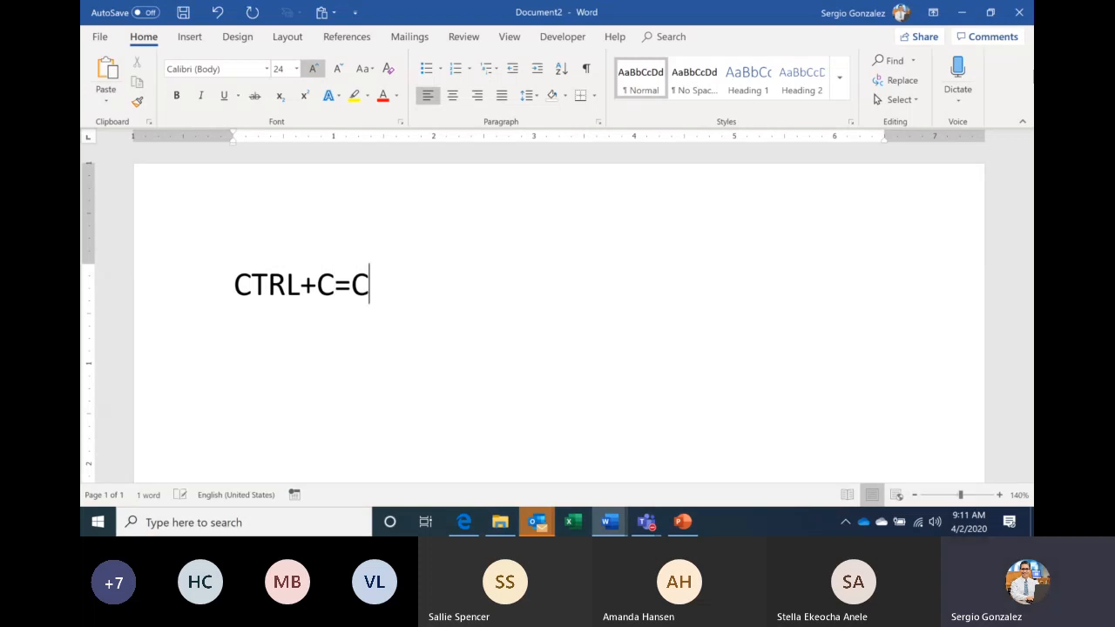
{"action": "type", "text": "OPY"}
{"action": "key", "text": "Return"}
{"action": "type", "text": "CTRL+"}
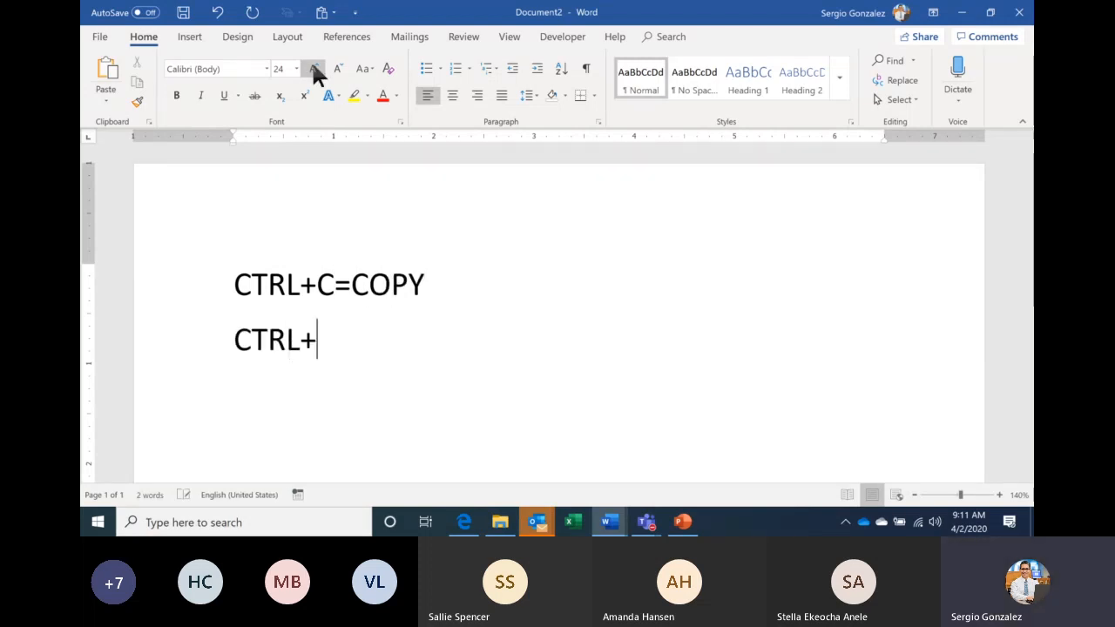
{"action": "type", "text": "V=PASTE"}
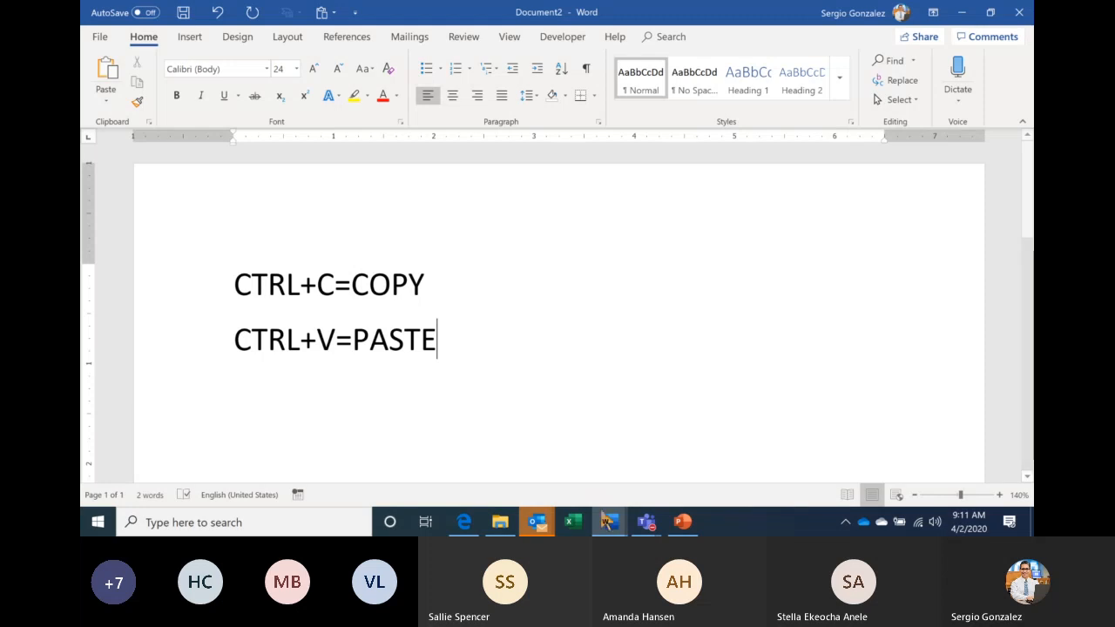
Step: Return to Document1 and copy the three schedule cells below Monday
{"action": "mouse_move", "coordinate": [610, 521]}
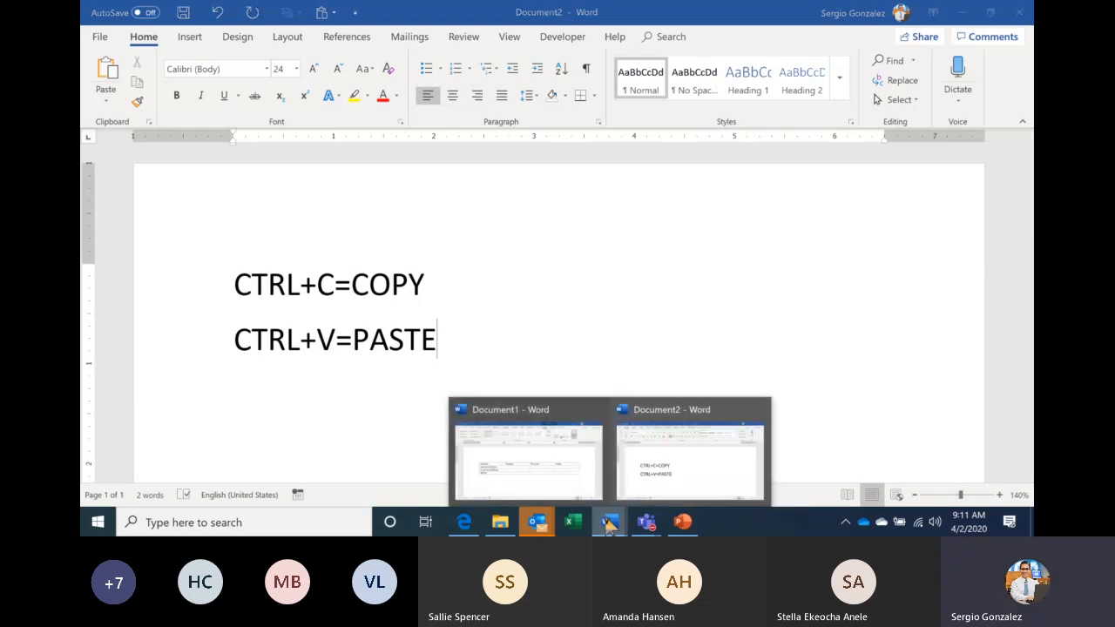
{"action": "left_click", "coordinate": [540, 468]}
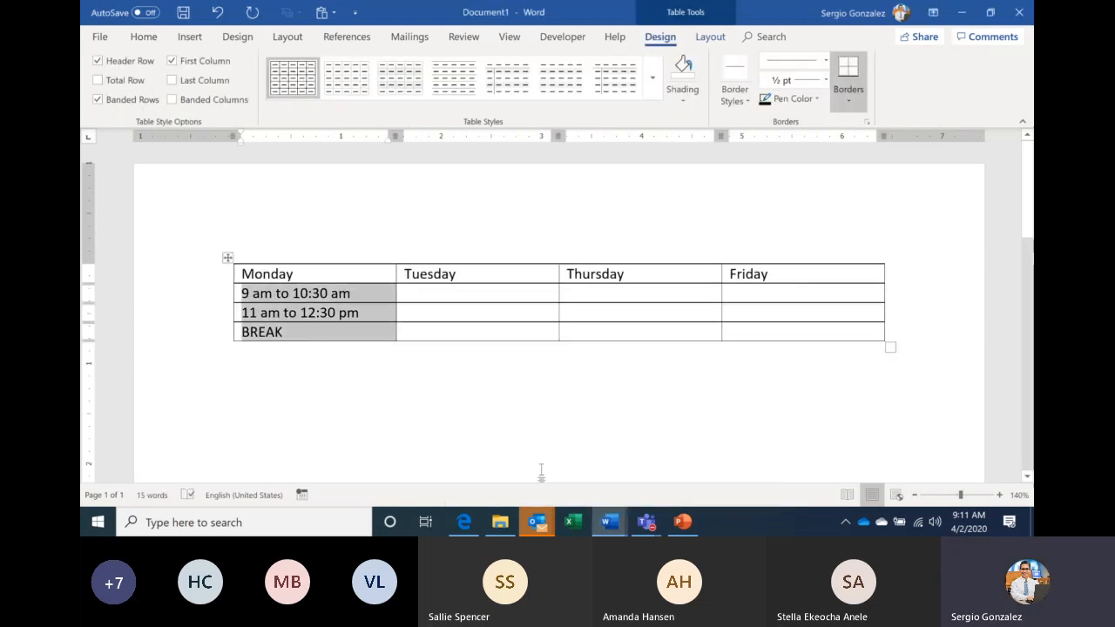
{"action": "left_click", "coordinate": [265, 311]}
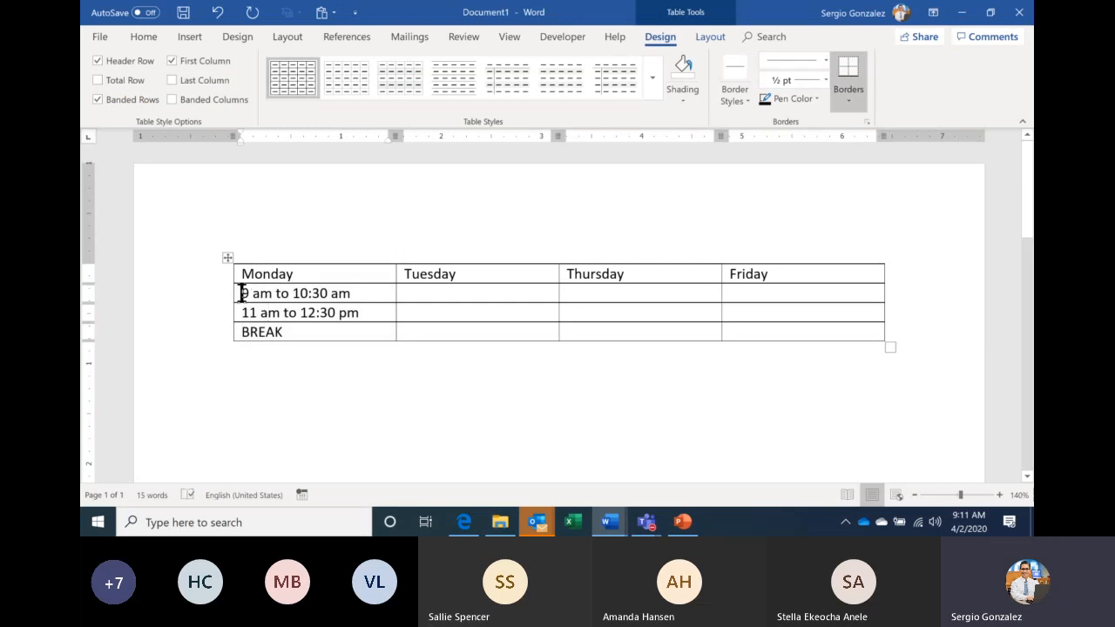
{"action": "left_click_drag", "start_coordinate": [242, 293], "coordinate": [286, 329]}
{"action": "key", "text": "ctrl+c"}
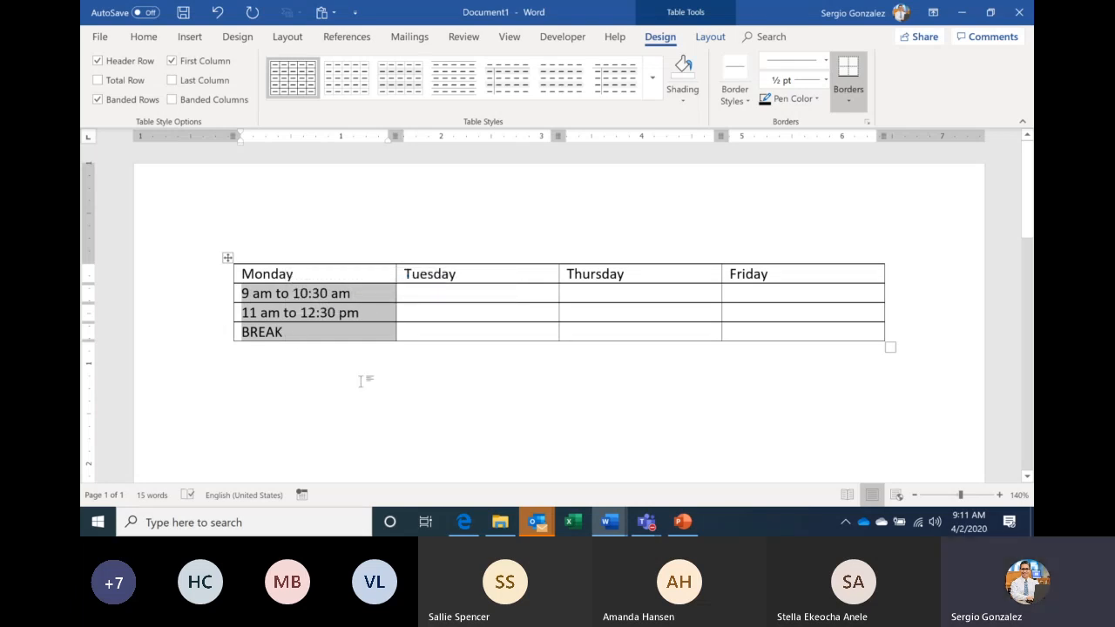
Step: Paste the copied schedule cells below Tuesday, Thursday and Friday
{"action": "left_click", "coordinate": [421, 293]}
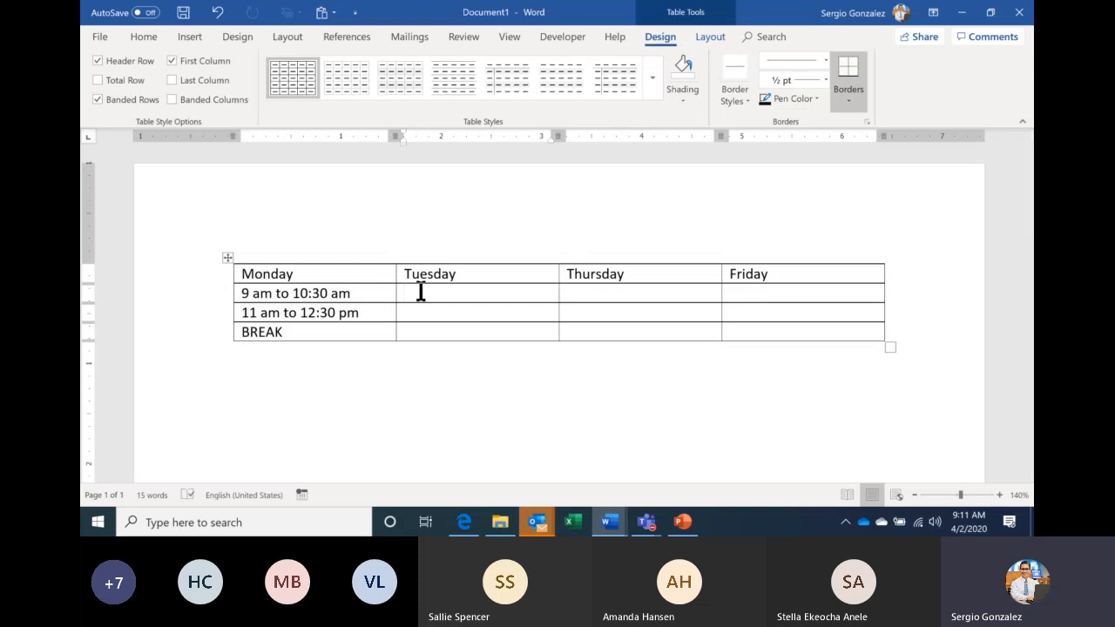
{"action": "key", "text": "ctrl+v"}
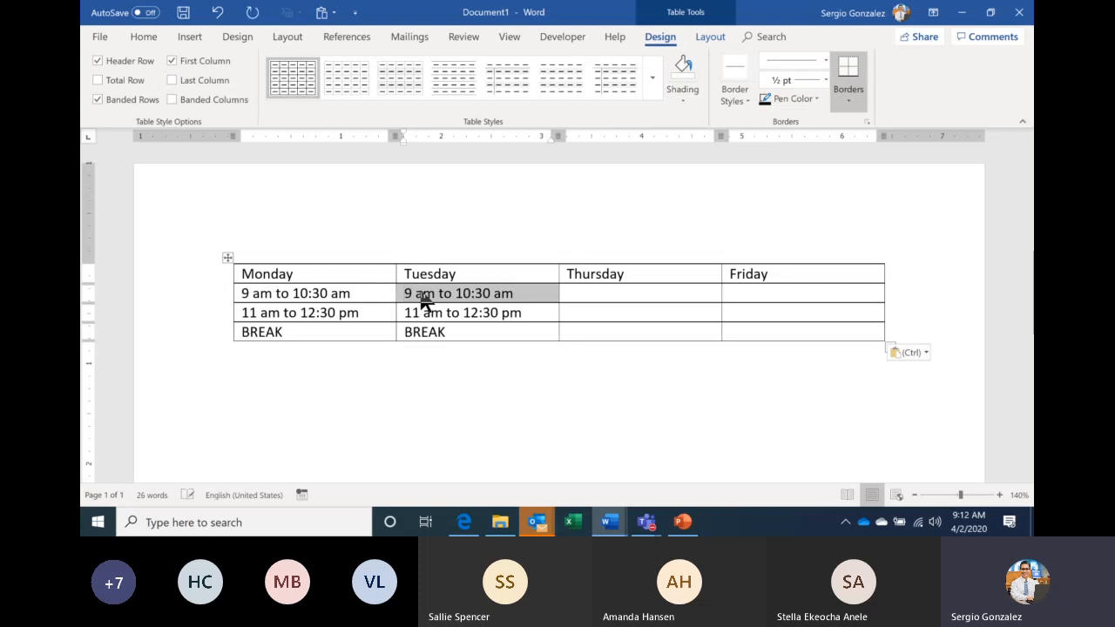
{"action": "left_click", "coordinate": [581, 294]}
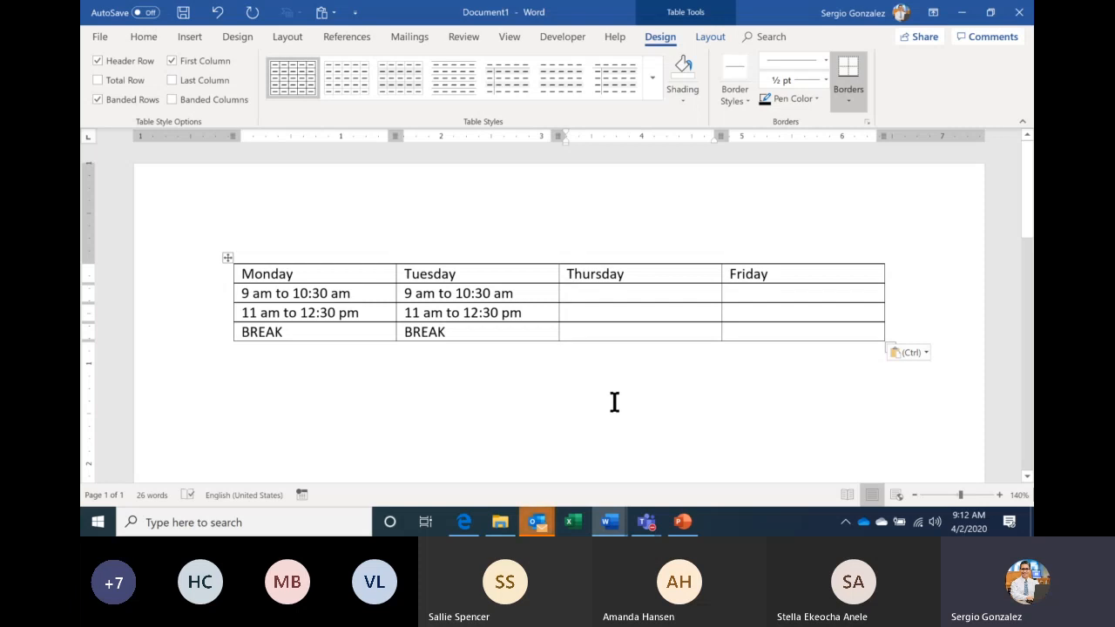
{"action": "key", "text": "ctrl+v"}
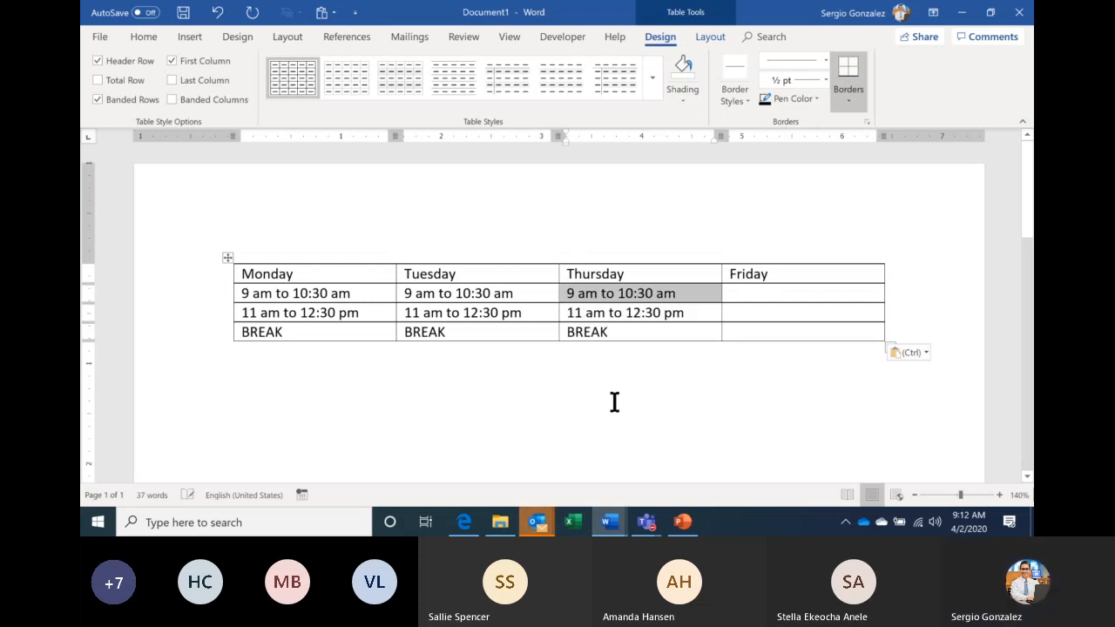
{"action": "left_click", "coordinate": [750, 295]}
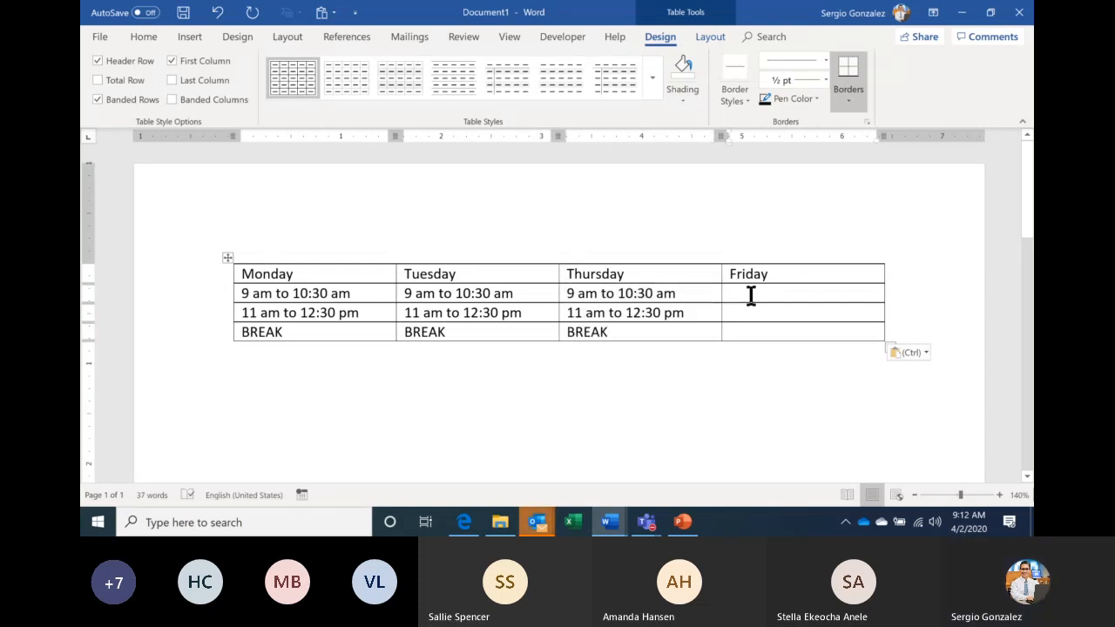
{"action": "key", "text": "ctrl+v"}
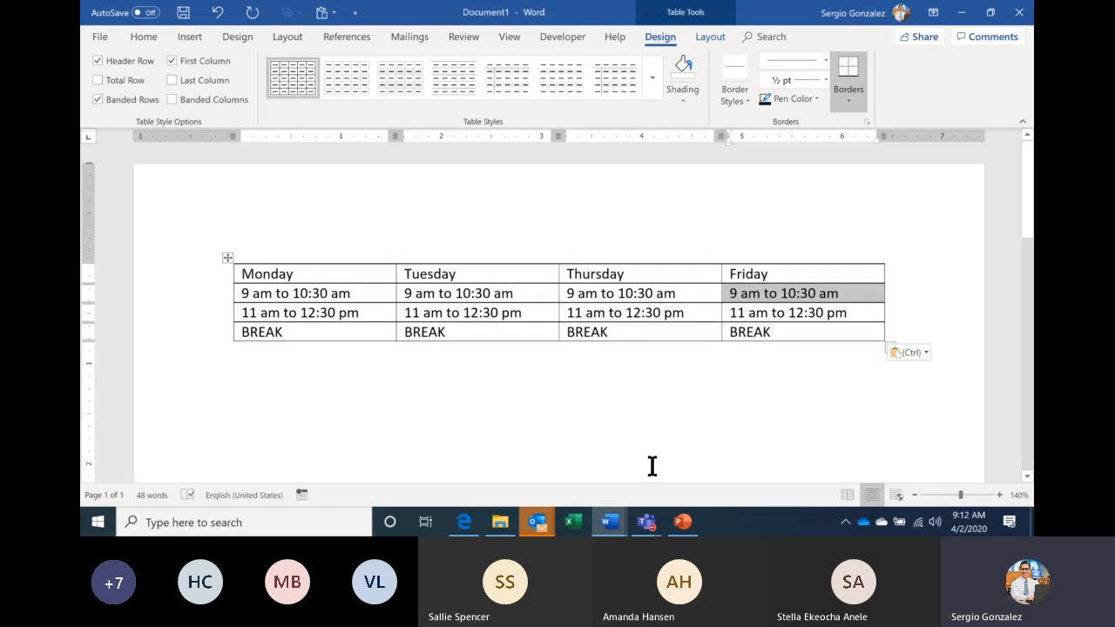
Step: Undo the three pastes below Tuesday, Thursday and Friday
{"action": "mouse_move", "coordinate": [613, 526]}
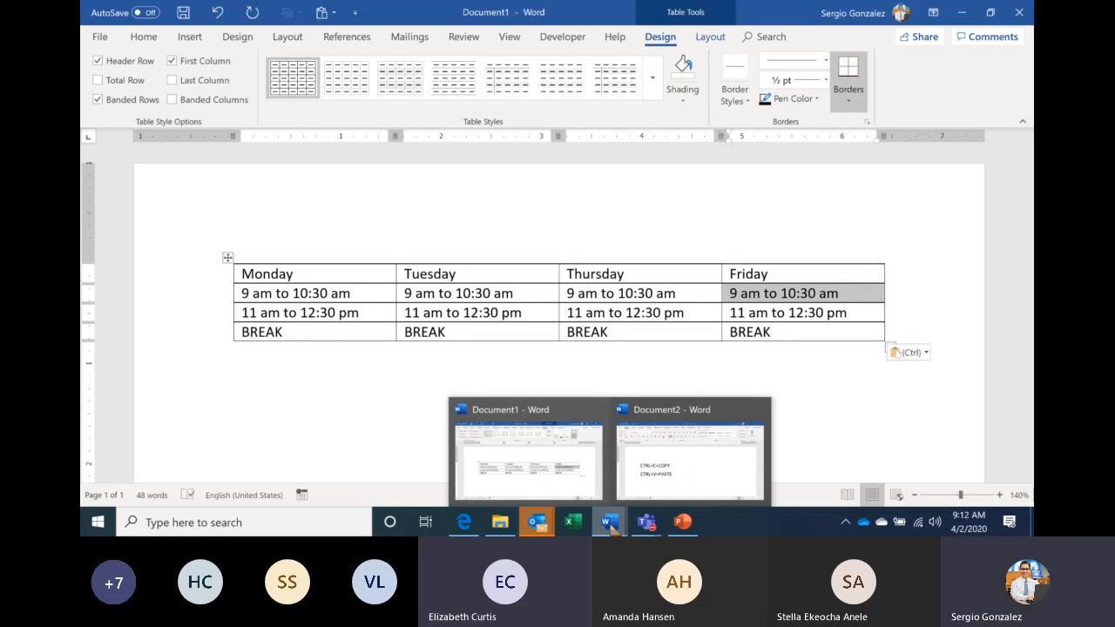
{"action": "key", "text": "ctrl+z"}
{"action": "key", "text": "ctrl+z"}
{"action": "key", "text": "ctrl+z"}
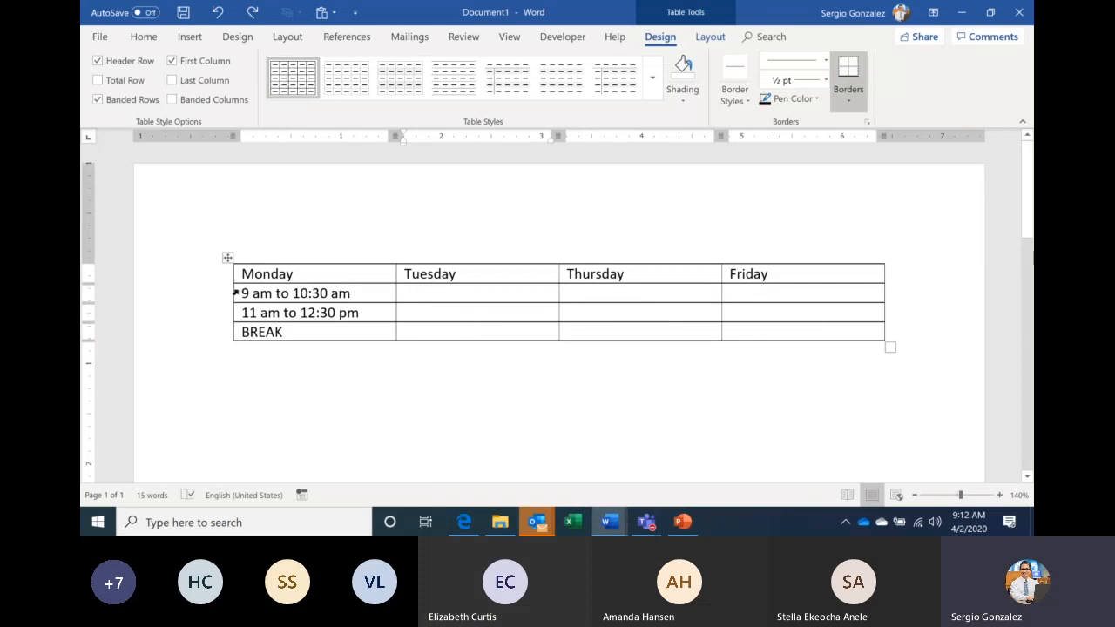
Step: Copy the three schedule cells below Monday and paste them below Tuesday, Thursday and Friday
{"action": "left_click_drag", "start_coordinate": [245, 293], "coordinate": [293, 329]}
{"action": "key", "text": "ctrl+c"}
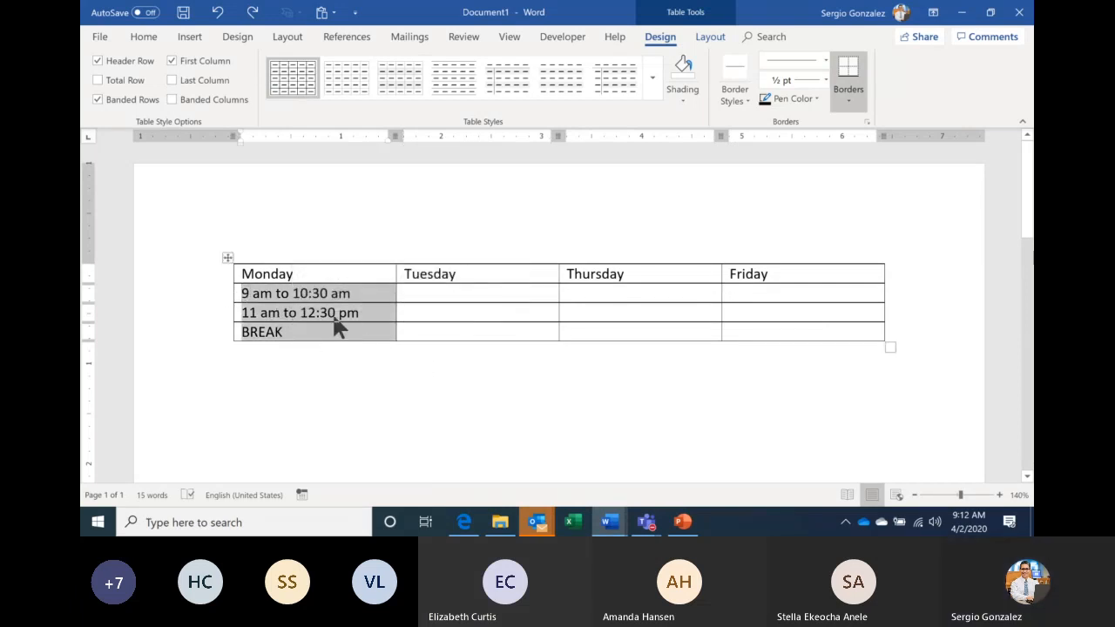
{"action": "left_click", "coordinate": [410, 294]}
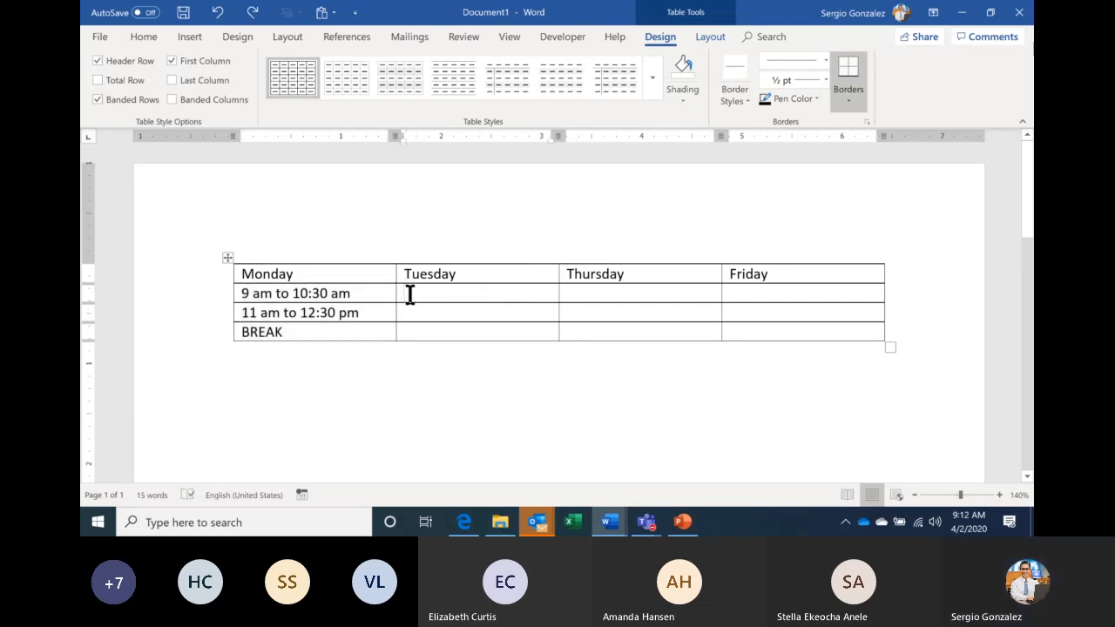
{"action": "key", "text": "ctrl+v"}
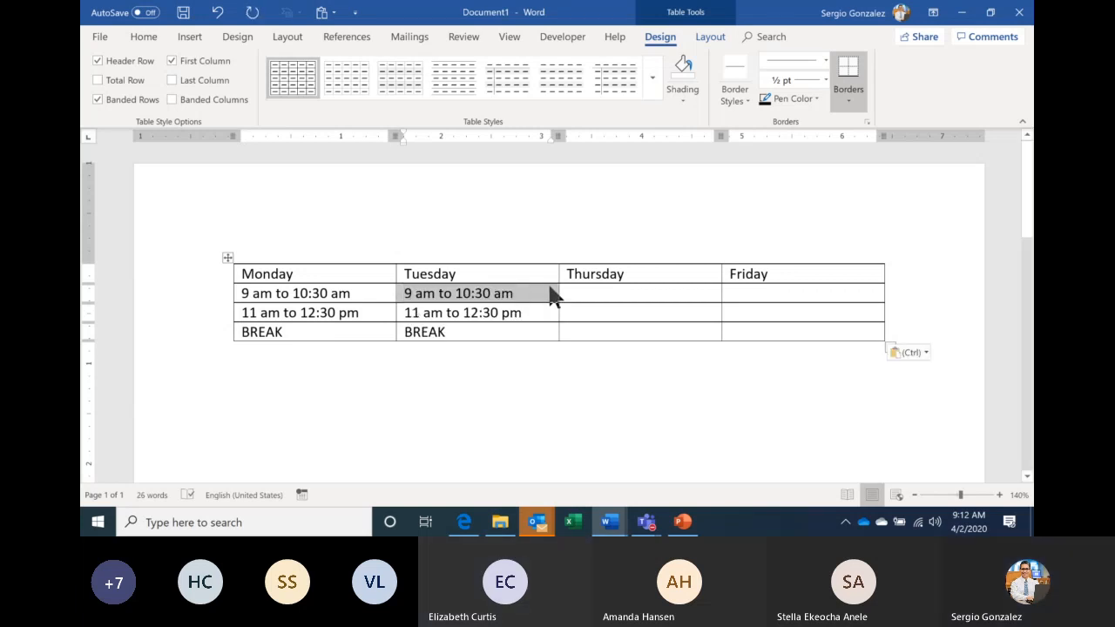
{"action": "left_click", "coordinate": [573, 293]}
{"action": "key", "text": "ctrl+v"}
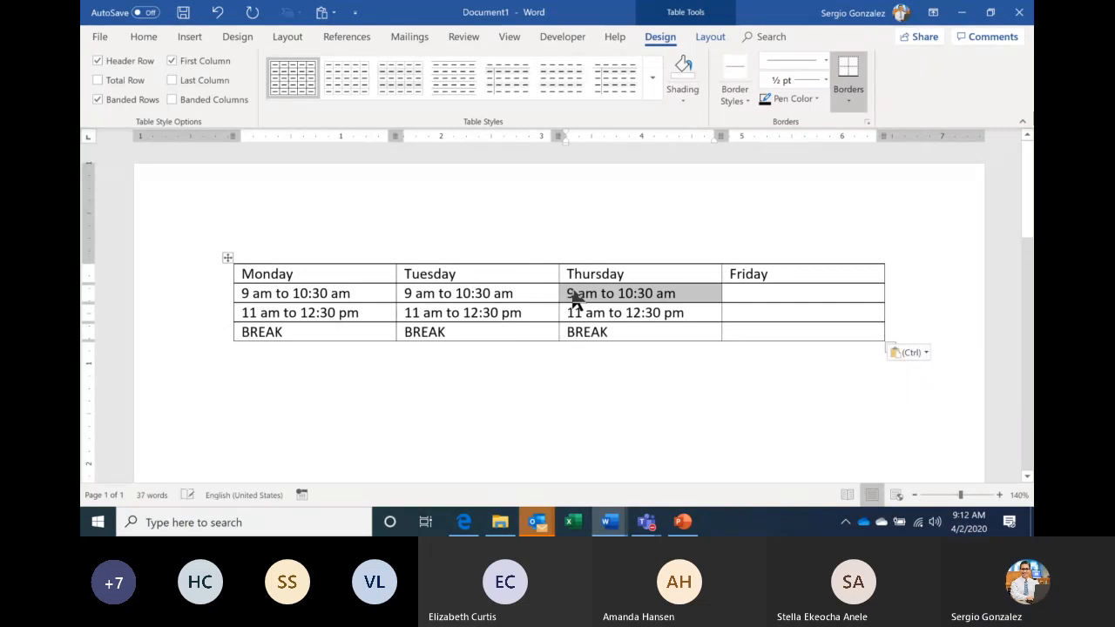
{"action": "left_click", "coordinate": [743, 294]}
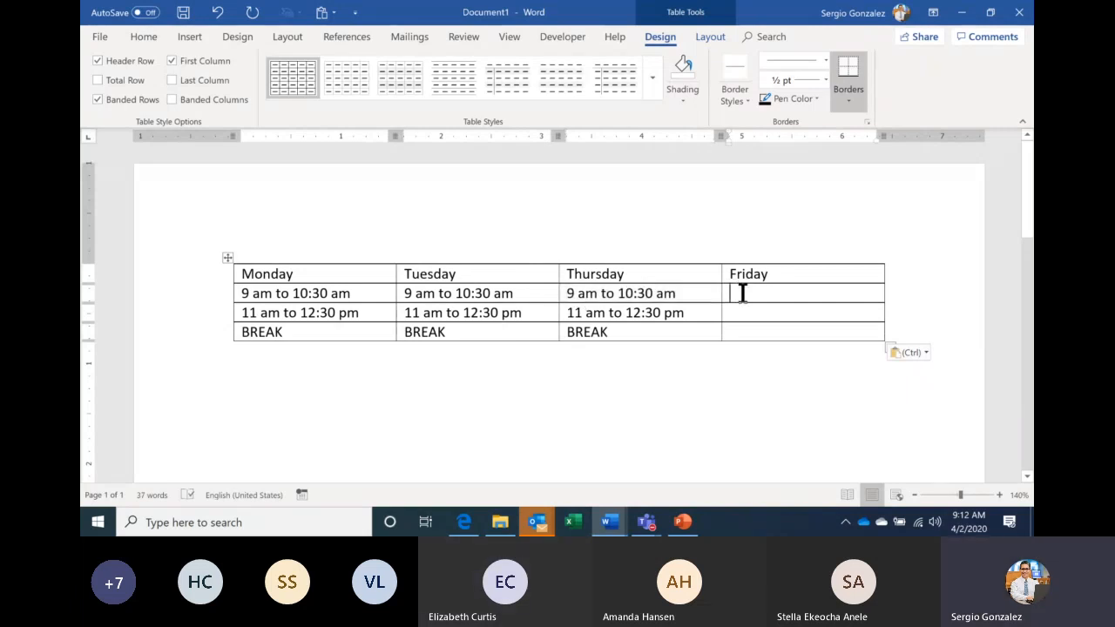
{"action": "key", "text": "ctrl+v"}
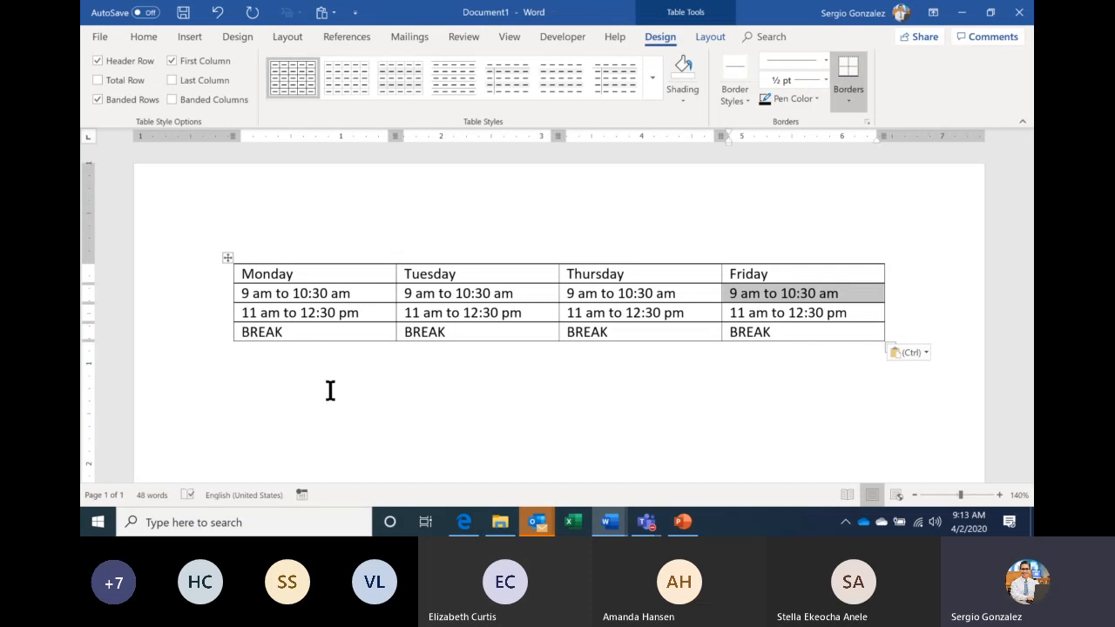
Step: Try inserting a column to the left of Monday, and undo the insertion
{"action": "left_click", "coordinate": [790, 332]}
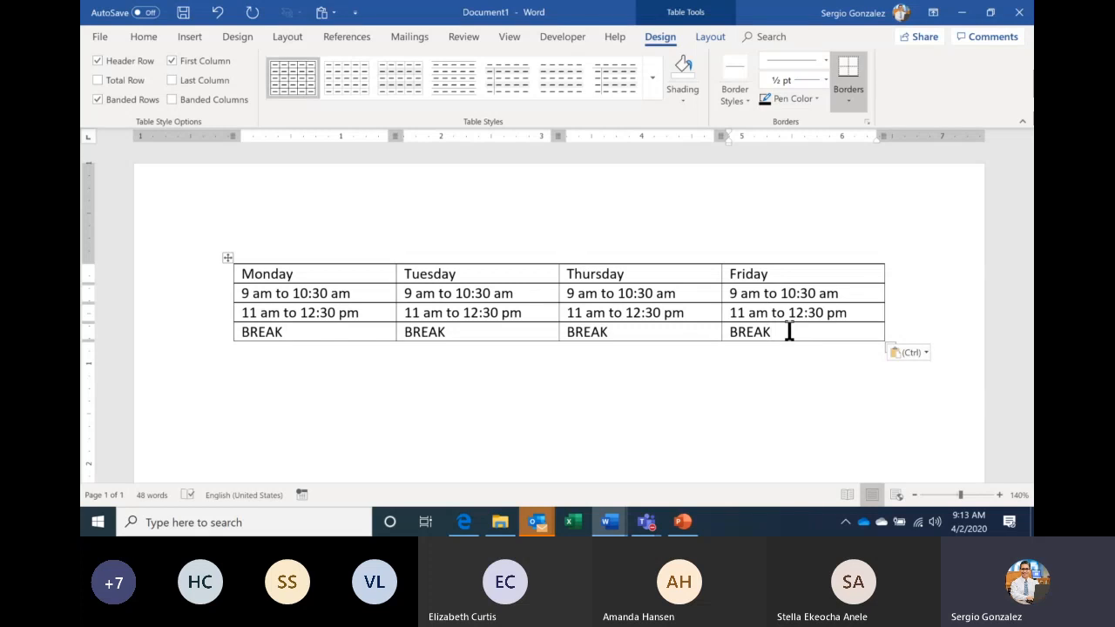
{"action": "left_click", "coordinate": [710, 40]}
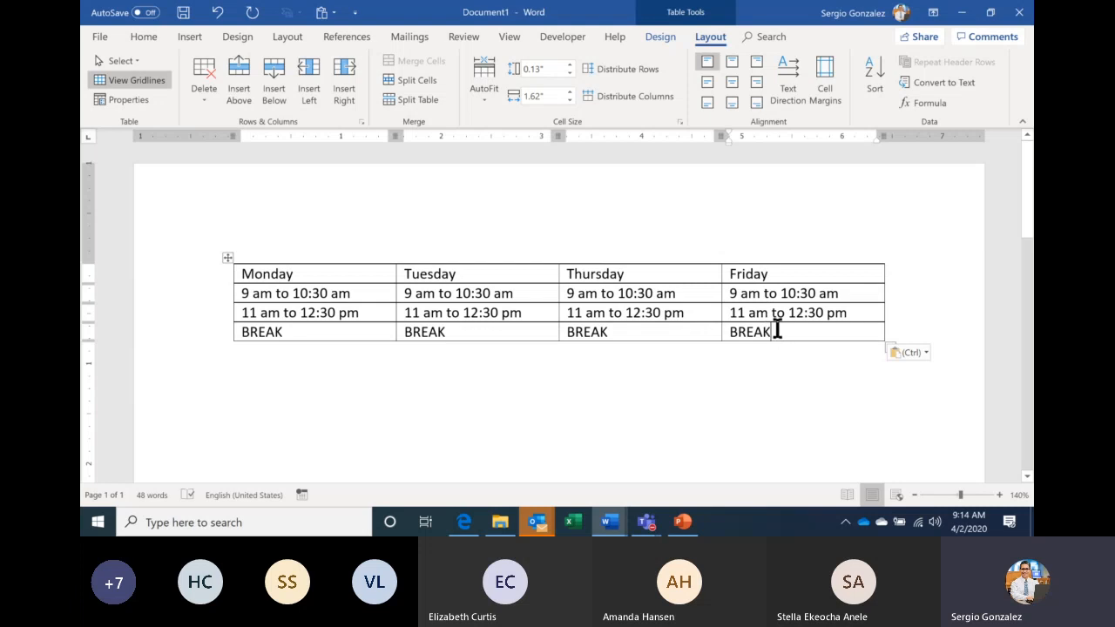
{"action": "left_click", "coordinate": [322, 275]}
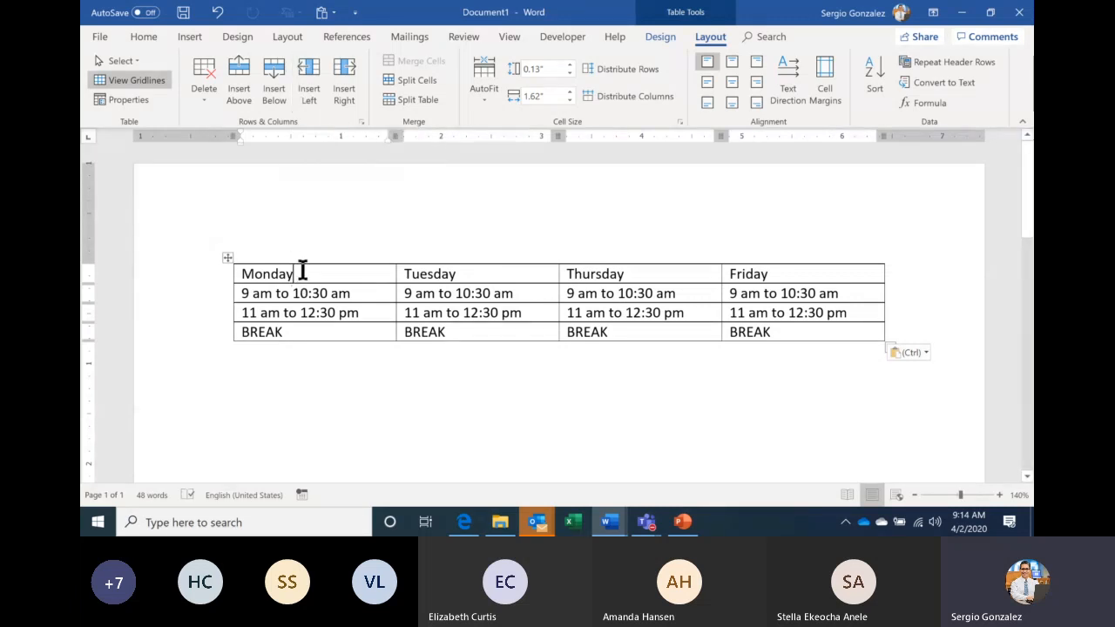
{"action": "left_click", "coordinate": [793, 338]}
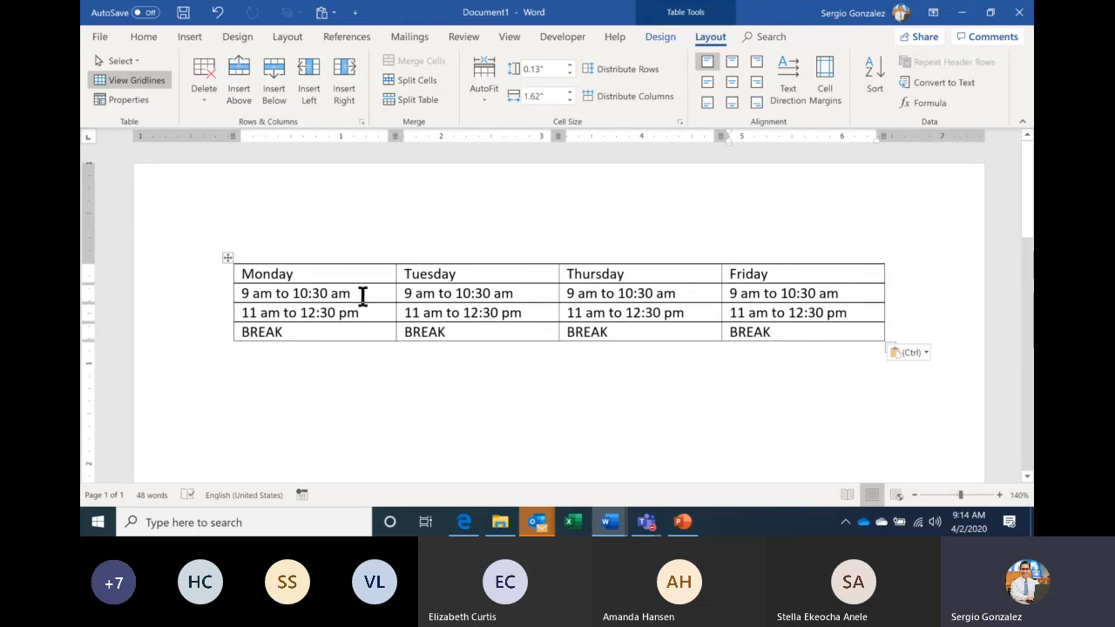
{"action": "left_click", "coordinate": [329, 277]}
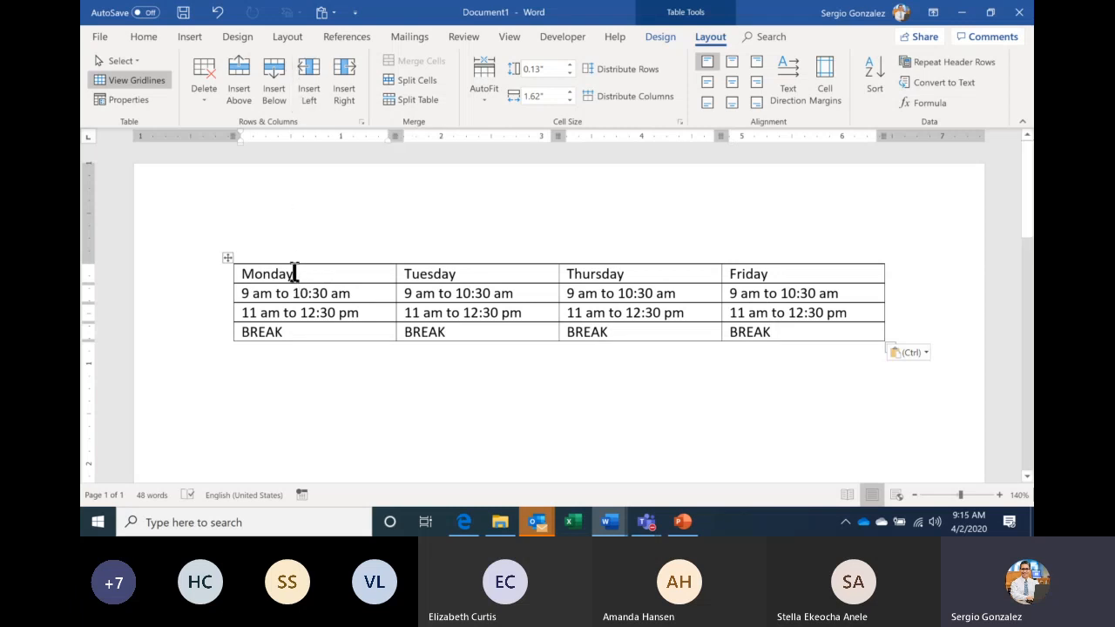
{"action": "left_click", "coordinate": [315, 83]}
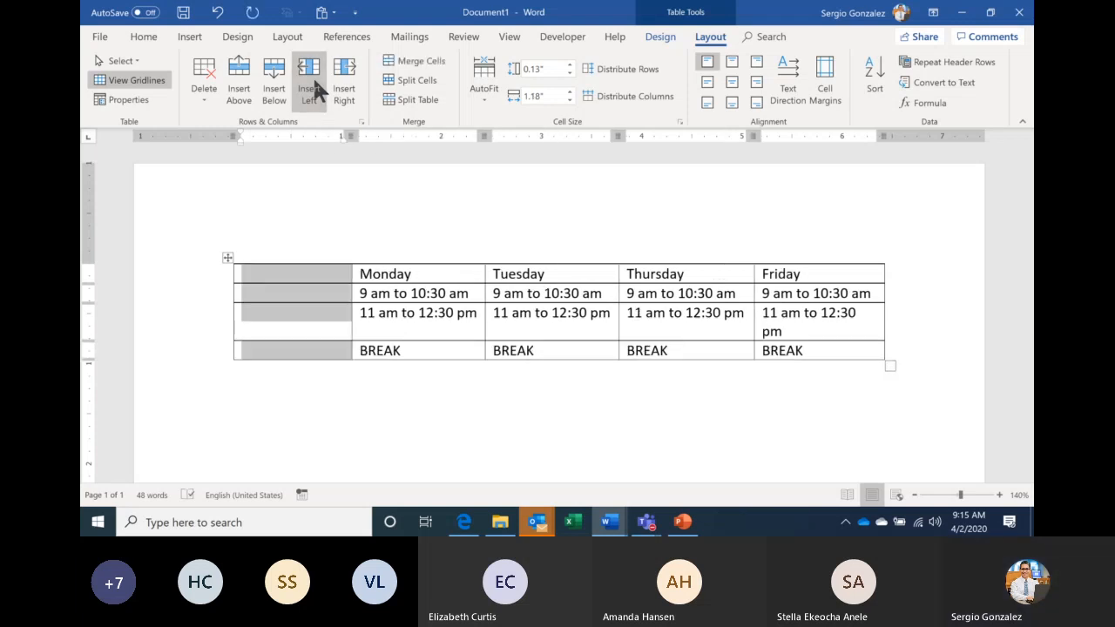
{"action": "key", "text": "ctrl+z"}
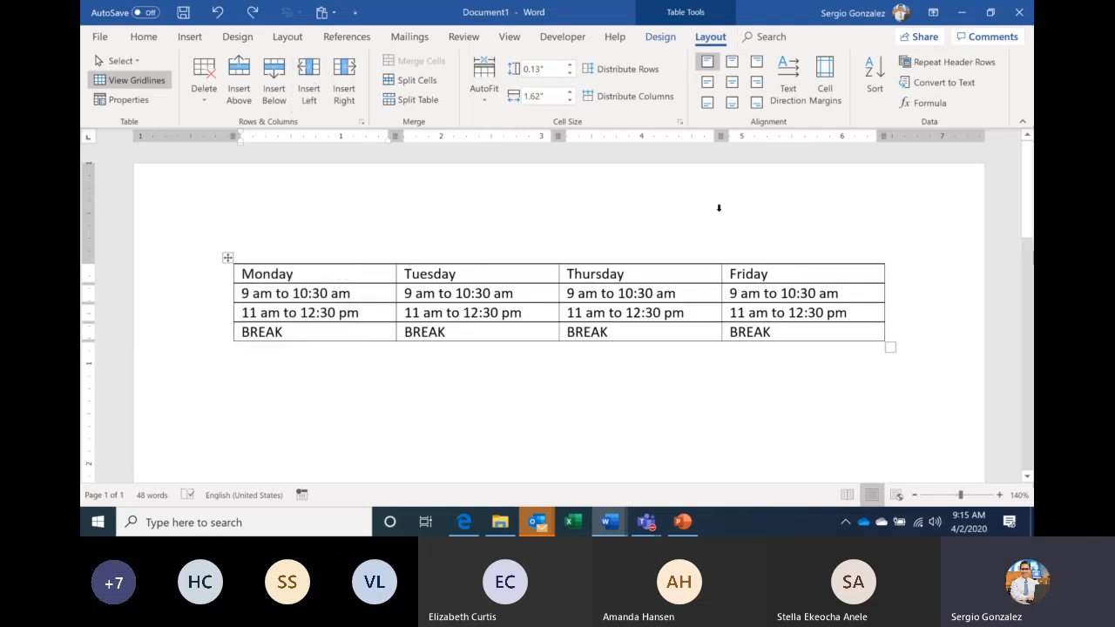
Step: Insert a column to the left of Friday from its BREAK cell, and undo the insertion
{"action": "left_click", "coordinate": [797, 337]}
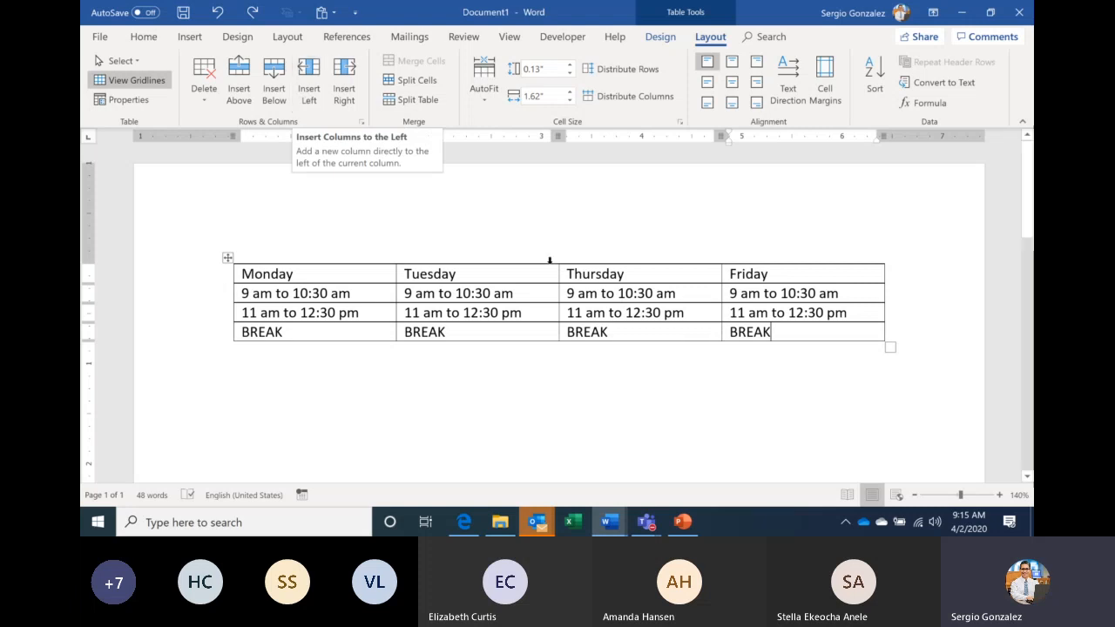
{"action": "left_click", "coordinate": [316, 73]}
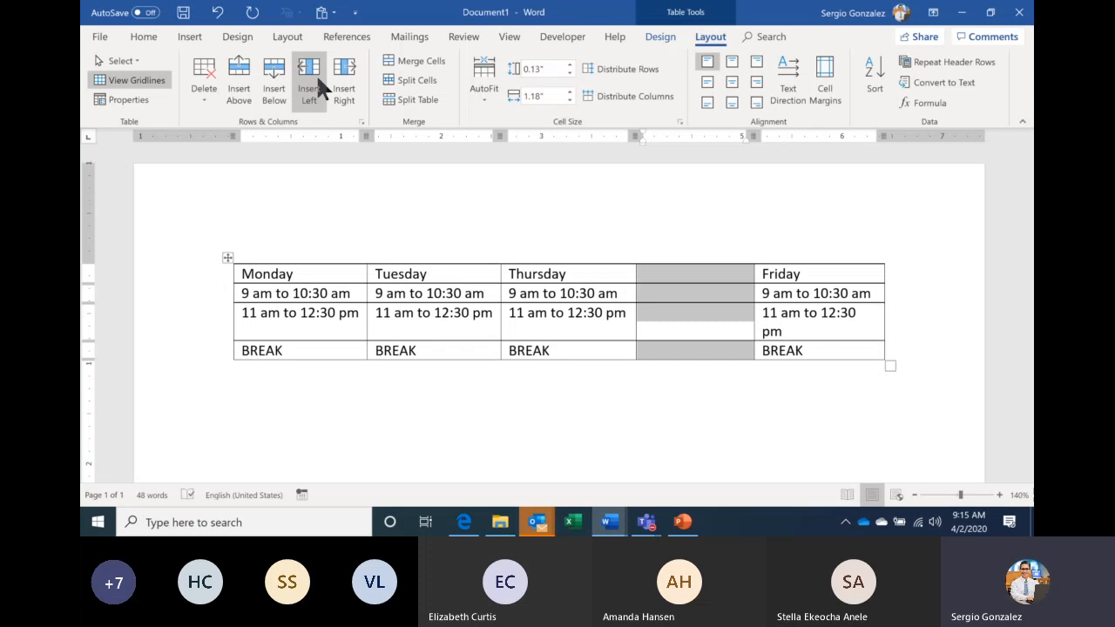
{"action": "key", "text": "ctrl+z"}
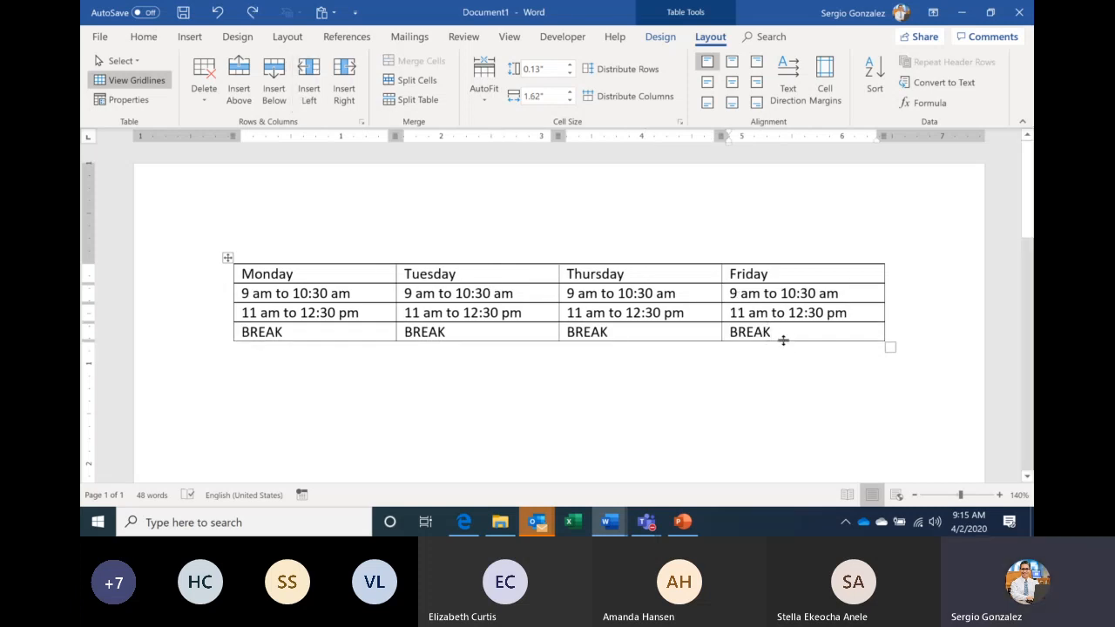
Step: Insert a column to the left of Monday and enter CLASS as its heading
{"action": "left_click", "coordinate": [346, 273]}
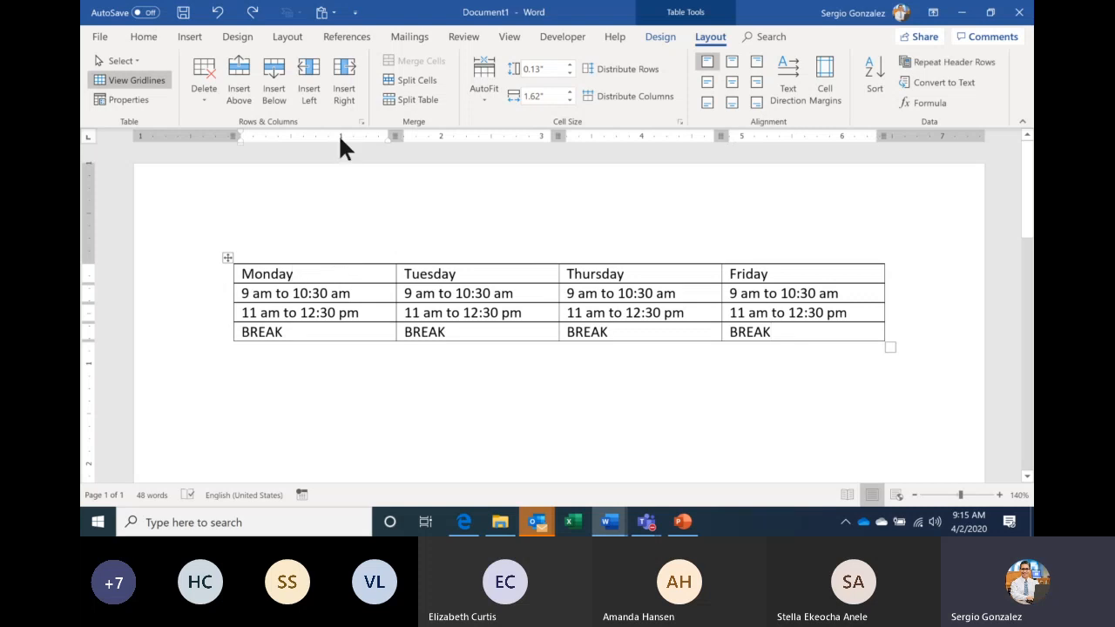
{"action": "left_click", "coordinate": [316, 95]}
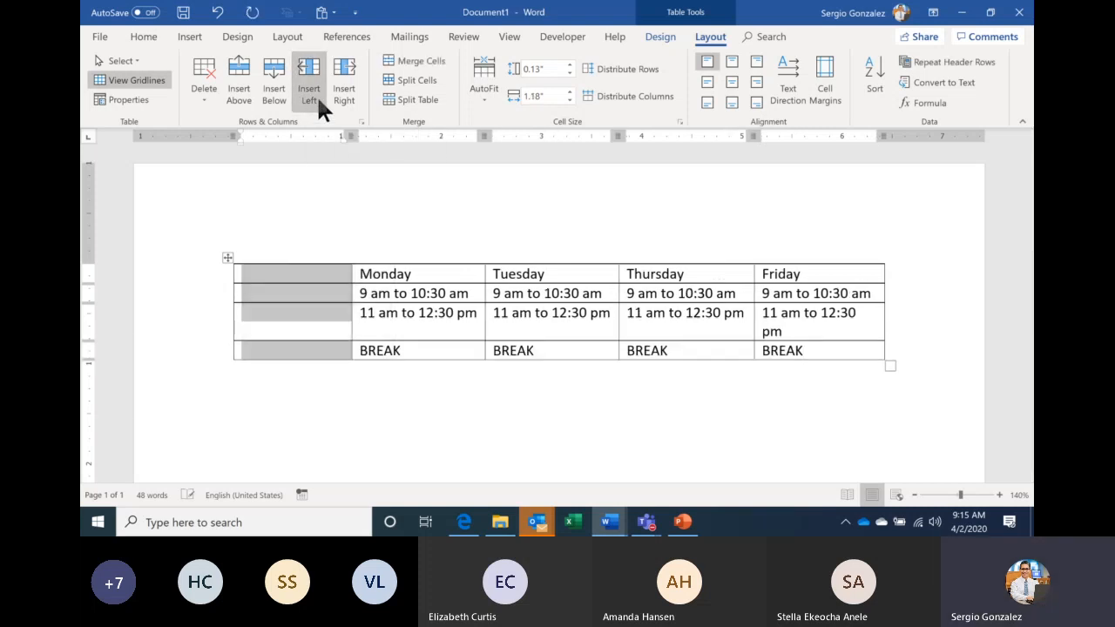
{"action": "left_click", "coordinate": [318, 272]}
{"action": "type", "text": "CLASS"}
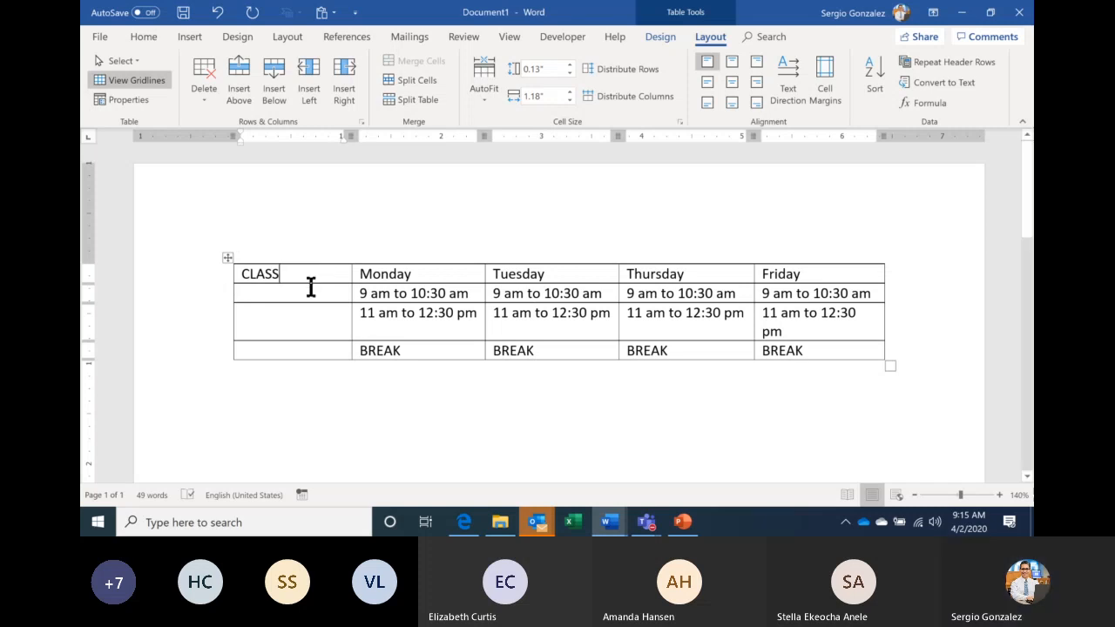
Step: Add a line break after CLASS in the heading cell and remove it again
{"action": "left_click", "coordinate": [295, 294]}
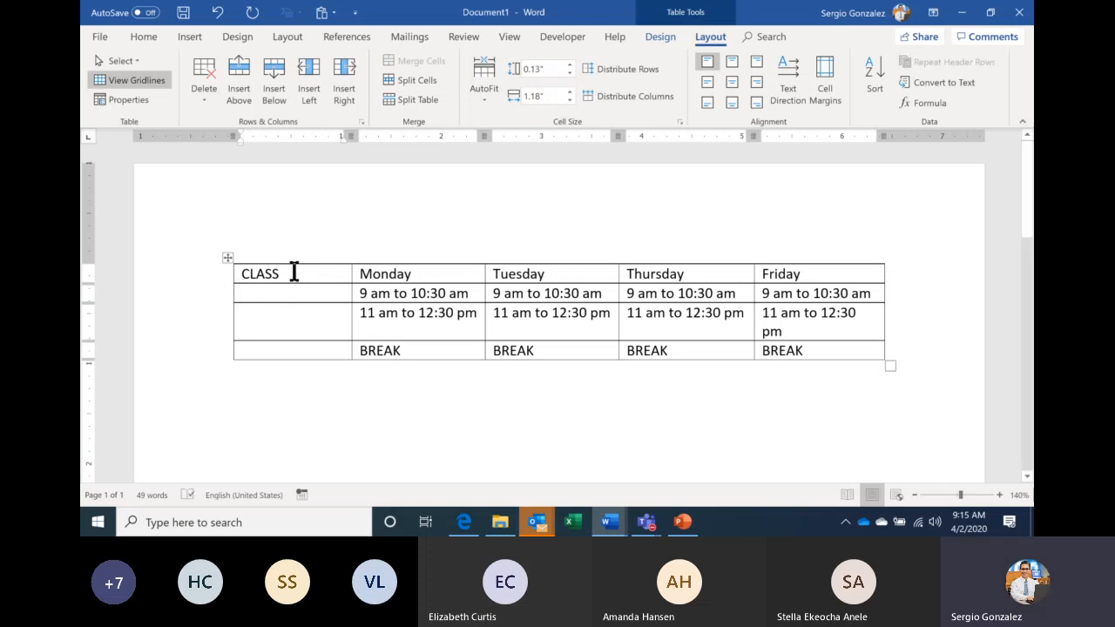
{"action": "left_click", "coordinate": [293, 271]}
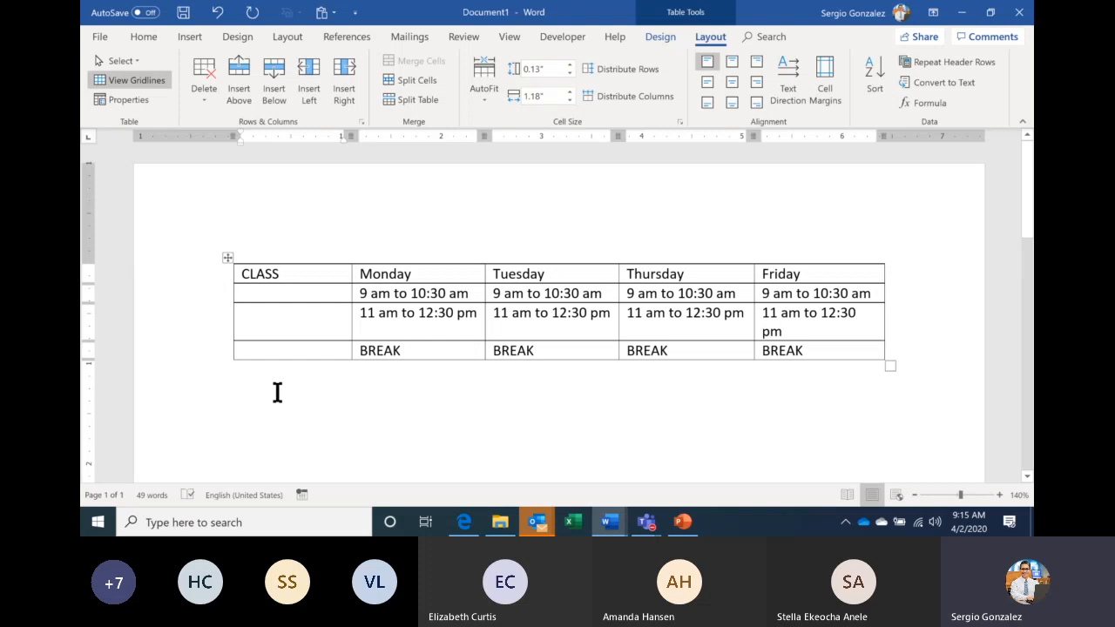
{"action": "key", "text": "Return"}
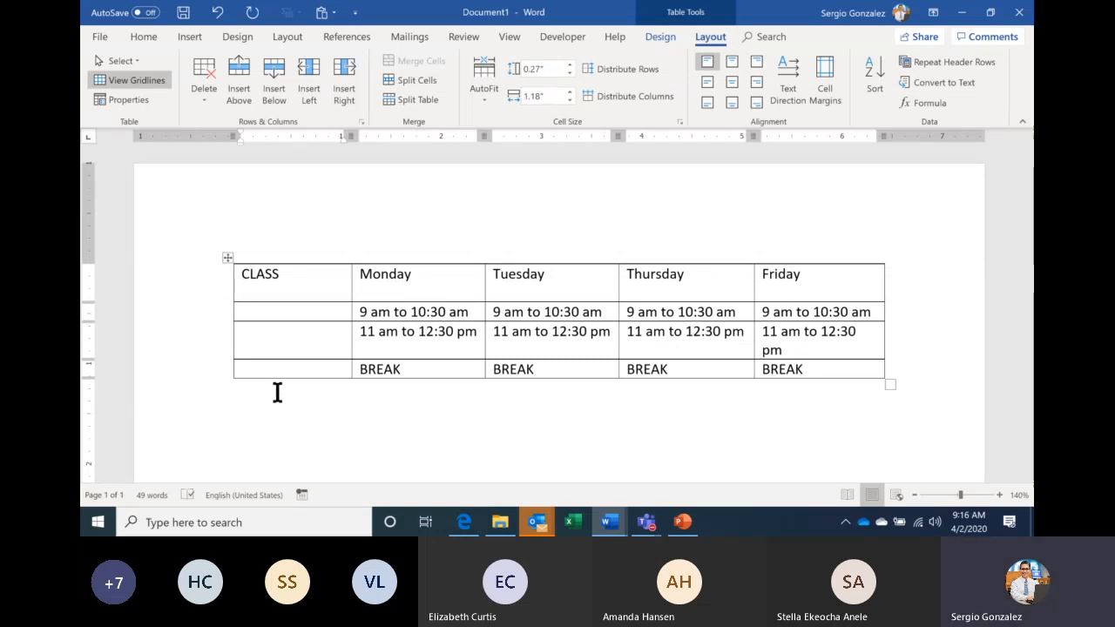
{"action": "key", "text": "BackSpace"}
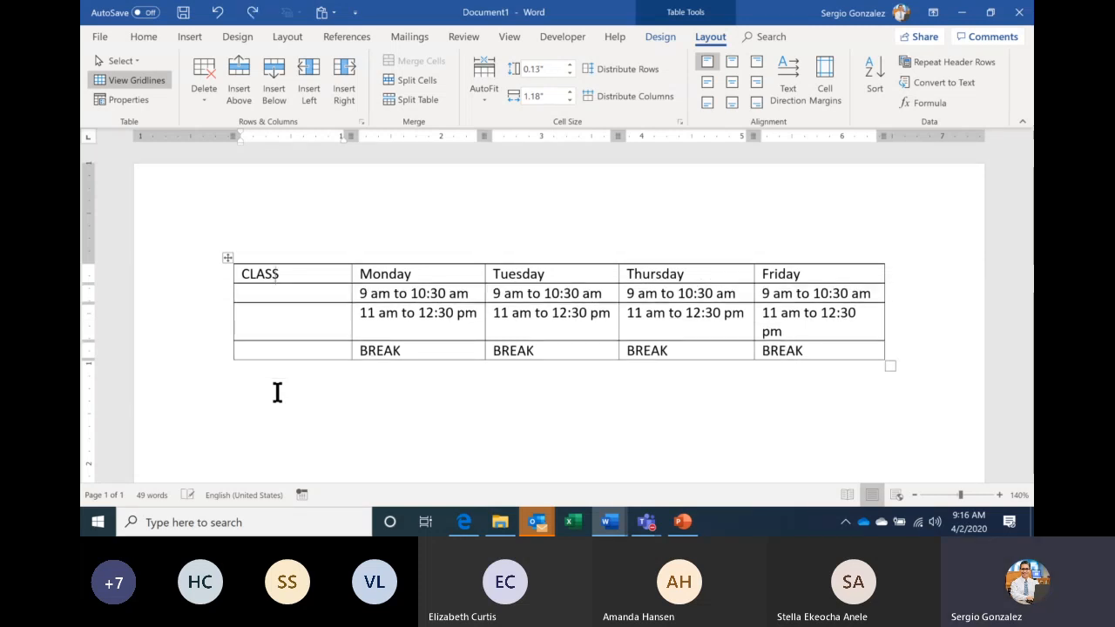
Step: Fill the three cells below CLASS with WORD, EXCEL and LUNCH
{"action": "left_click", "coordinate": [276, 294]}
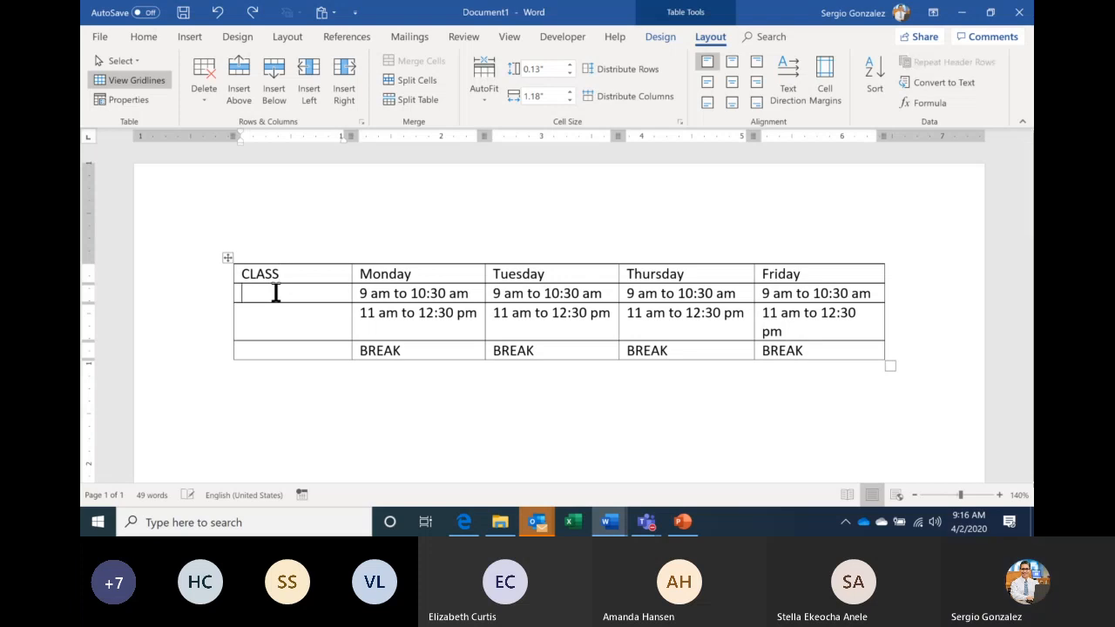
{"action": "type", "text": "WORD"}
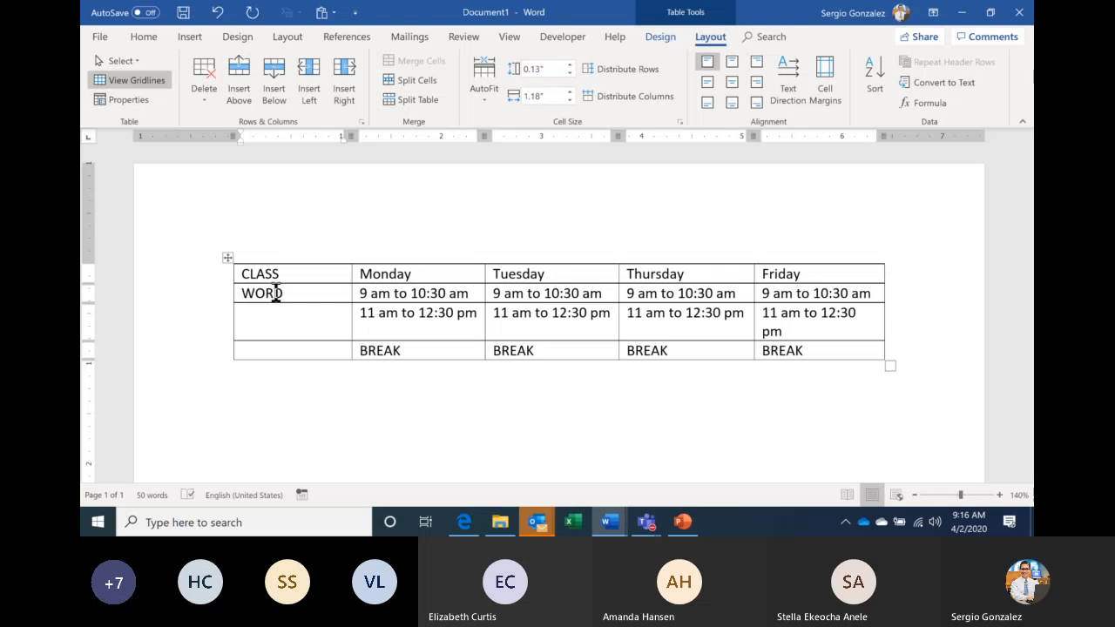
{"action": "key", "text": "Down"}
{"action": "type", "text": "EXCEL"}
{"action": "key", "text": "Down"}
{"action": "type", "text": "LUNCH"}
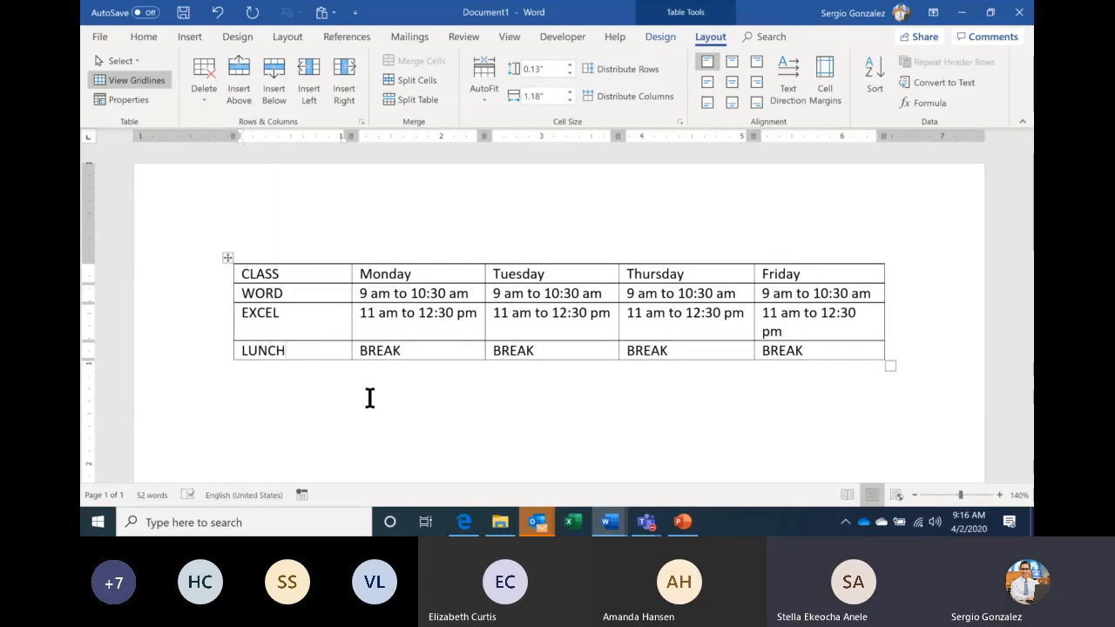
Step: Undo the entries in the CLASS column and the insertion of that column
{"action": "key", "text": "ctrl+z"}
{"action": "key", "text": "ctrl+z"}
{"action": "key", "text": "ctrl+z"}
{"action": "key", "text": "ctrl+z"}
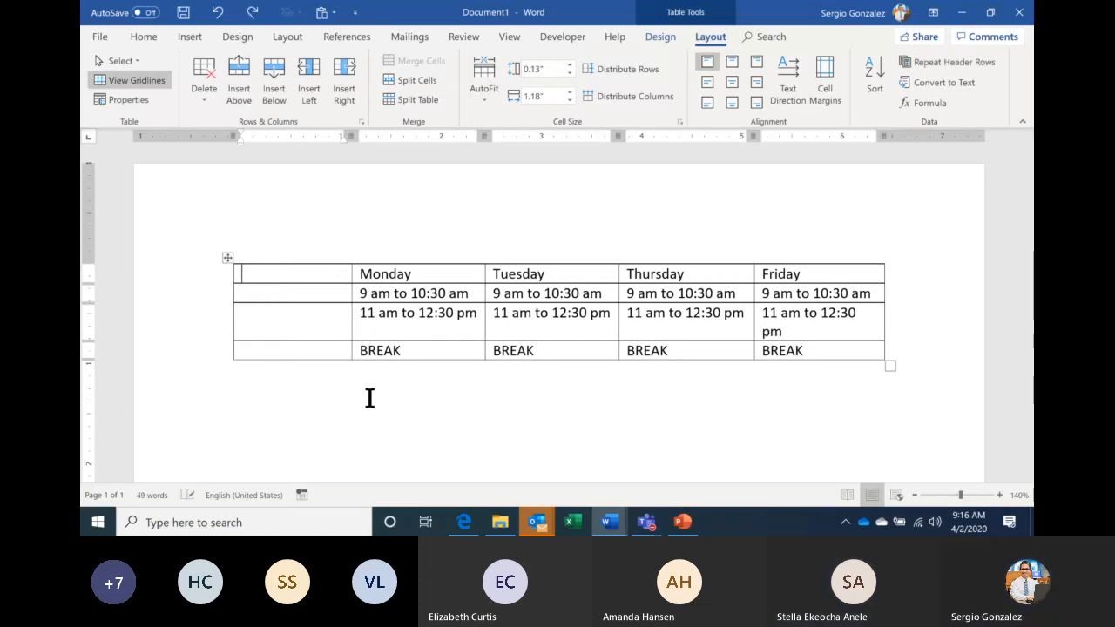
{"action": "key", "text": "ctrl+z"}
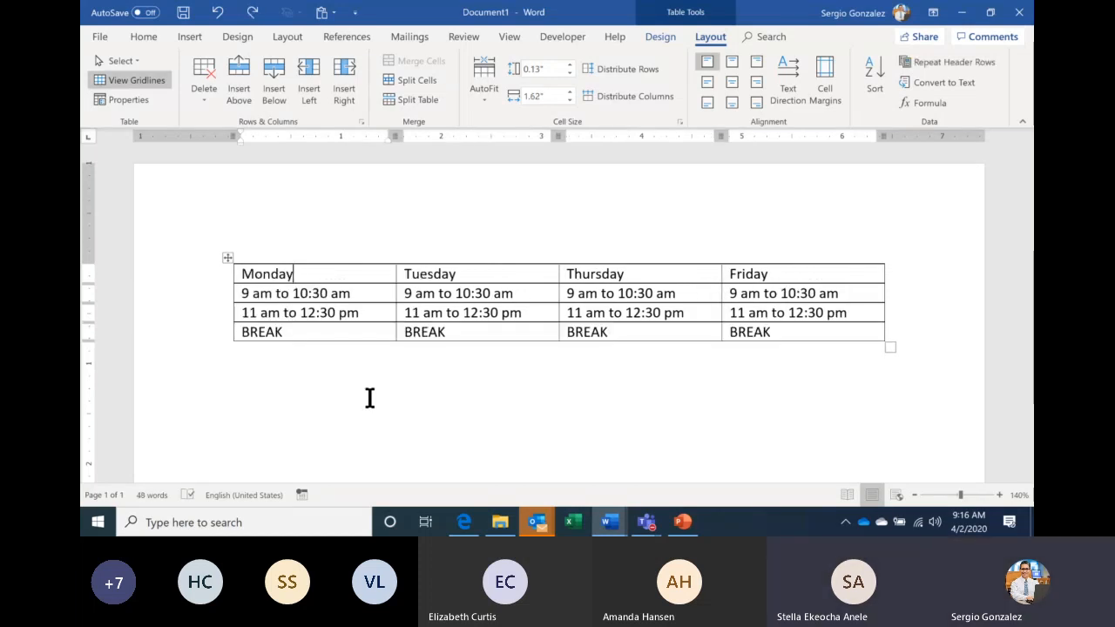
Step: Demonstrate inserting a column before Monday from a cell in the Monday column, and undo it
{"action": "left_click", "coordinate": [793, 332]}
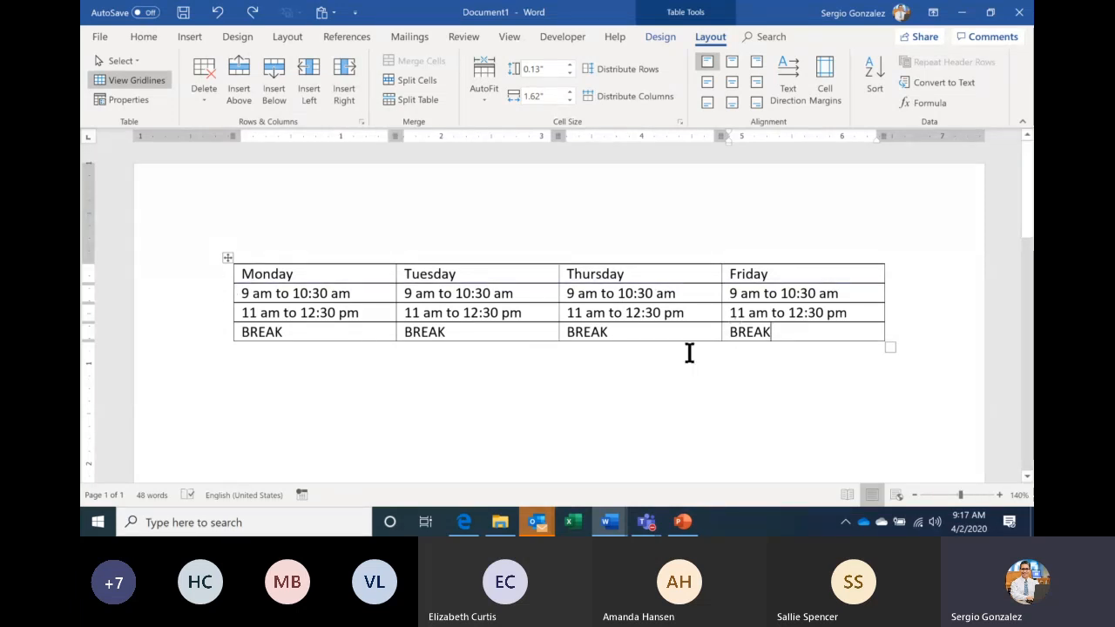
{"action": "left_click", "coordinate": [1000, 495]}
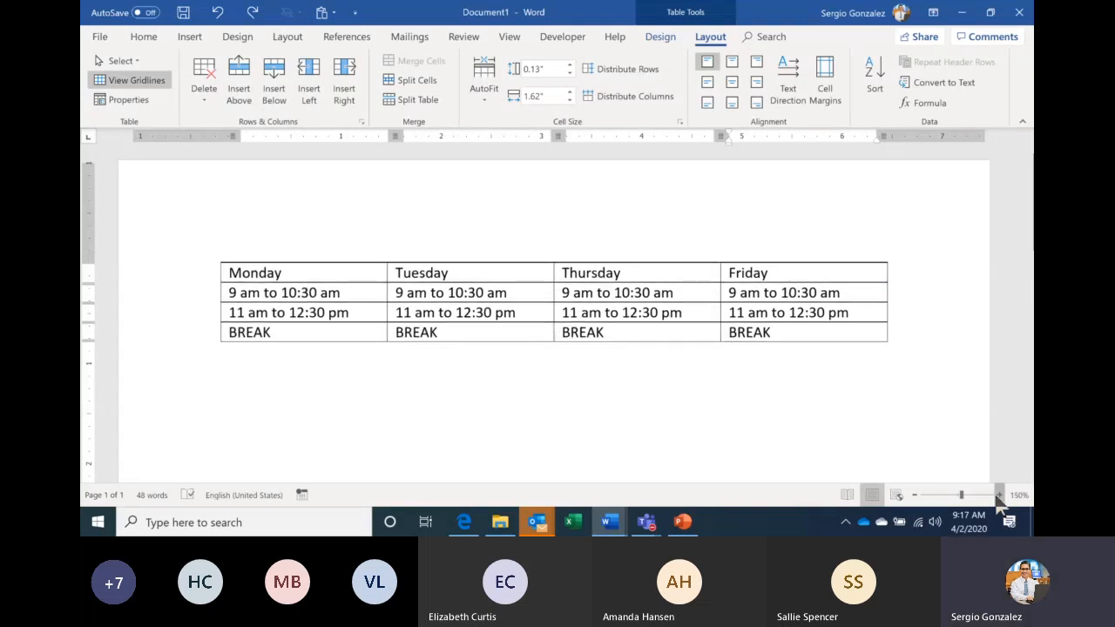
{"action": "left_click", "coordinate": [999, 494]}
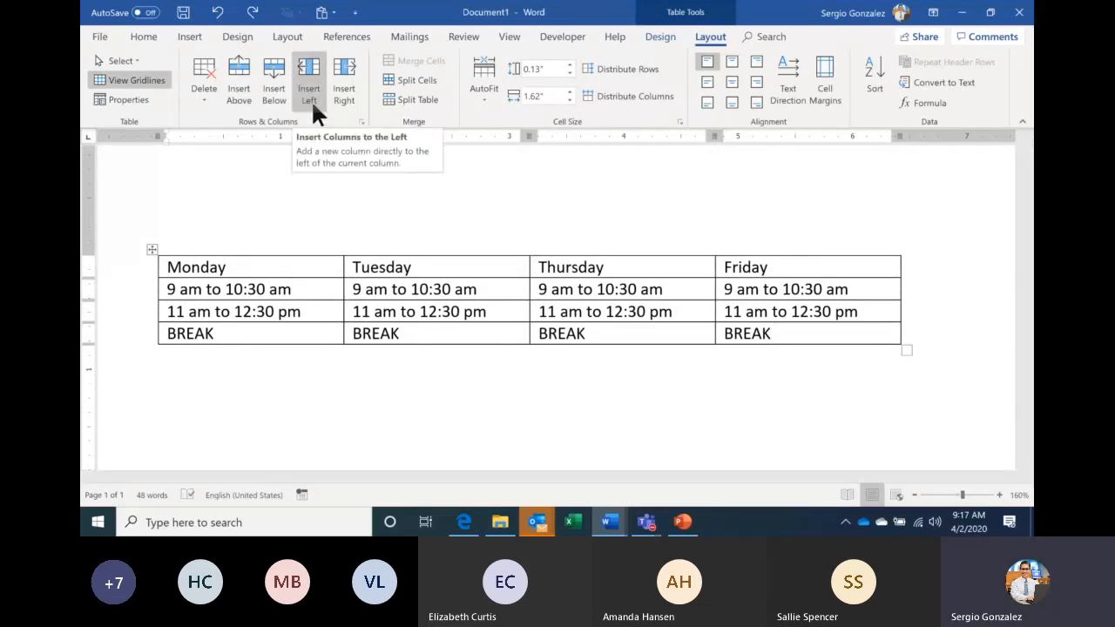
{"action": "left_click", "coordinate": [307, 279]}
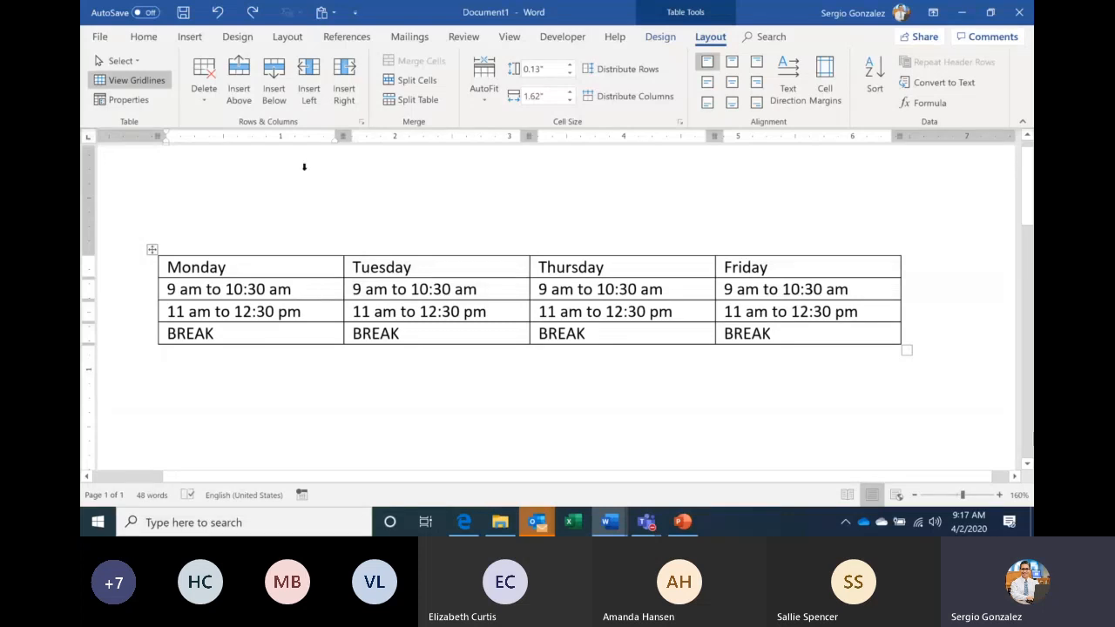
{"action": "left_click", "coordinate": [310, 83]}
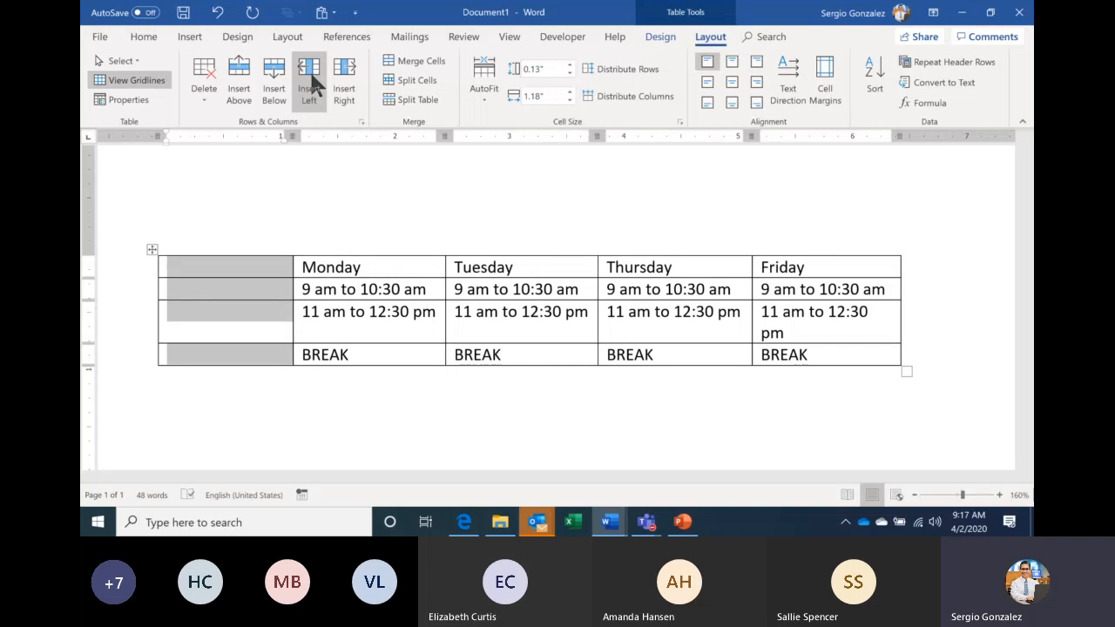
{"action": "key", "text": "ctrl+z"}
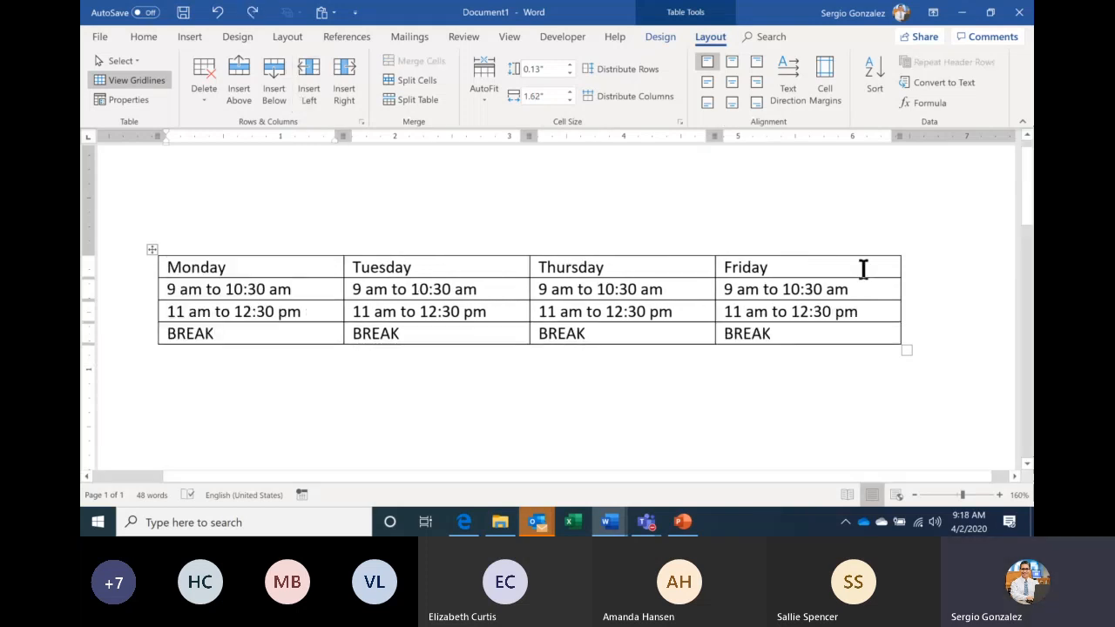
Step: Insert an empty column between Thursday and Friday, starting from Friday's BREAK cell
{"action": "left_click", "coordinate": [816, 332]}
{"action": "left_click", "coordinate": [315, 88]}
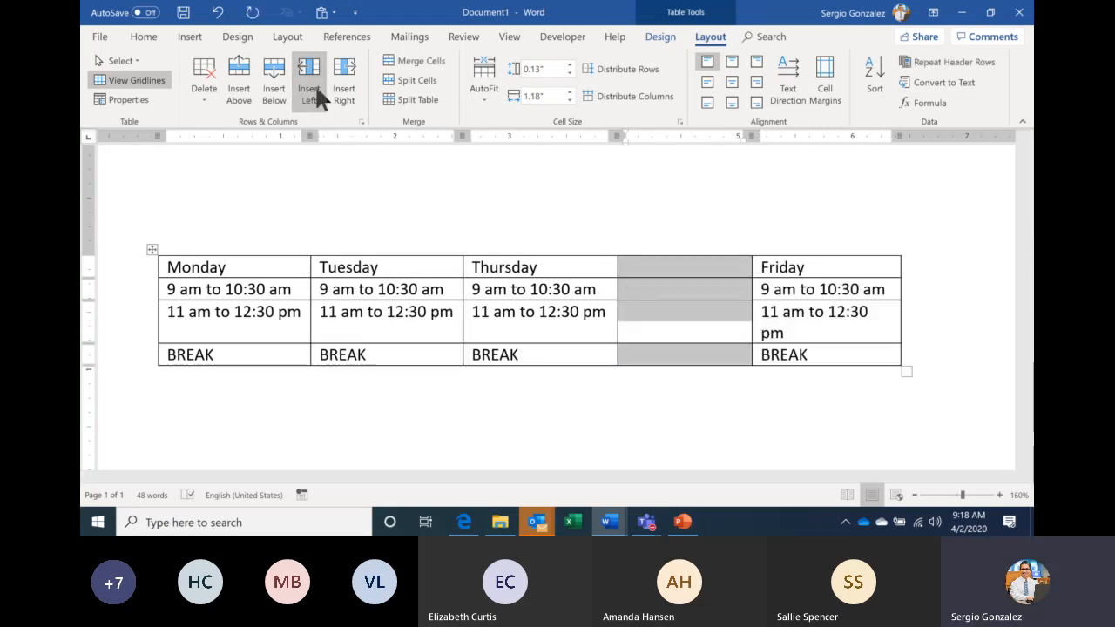
Step: Remove the empty column between Thursday and Friday, and insert an empty column before Monday instead
{"action": "key", "text": "BackSpace"}
{"action": "left_click", "coordinate": [120, 291]}
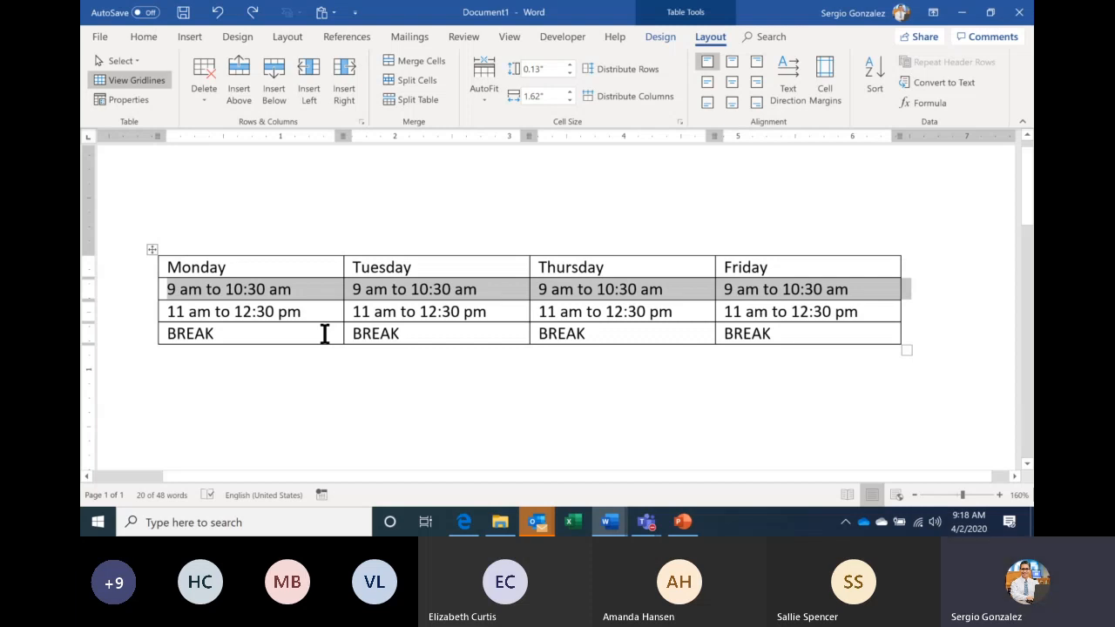
{"action": "left_click", "coordinate": [266, 334]}
{"action": "left_click", "coordinate": [300, 268]}
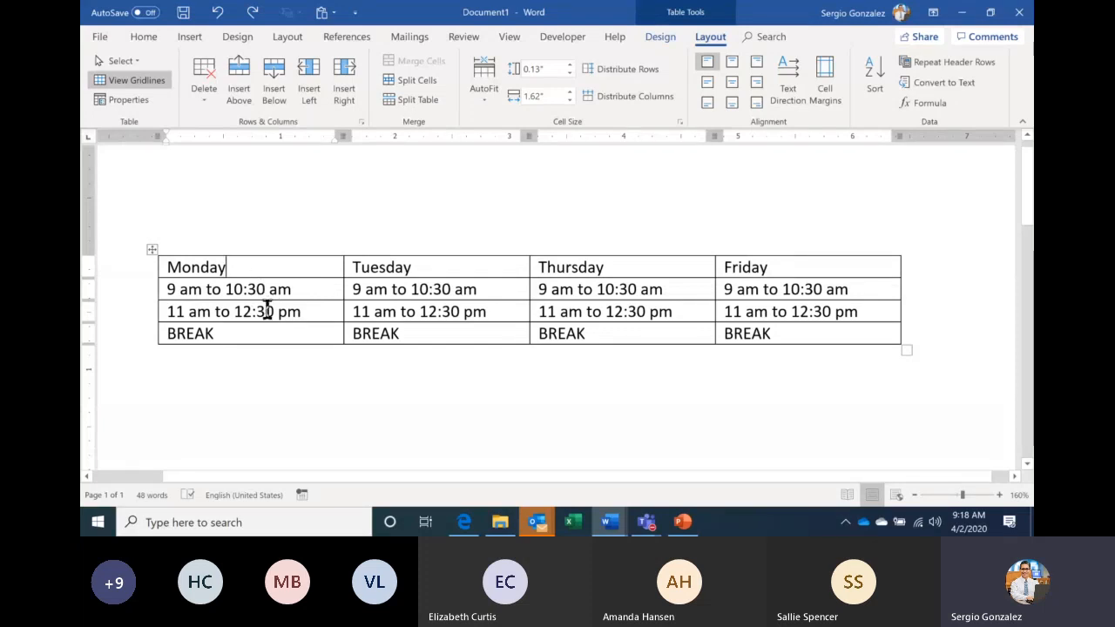
{"action": "left_click", "coordinate": [309, 93]}
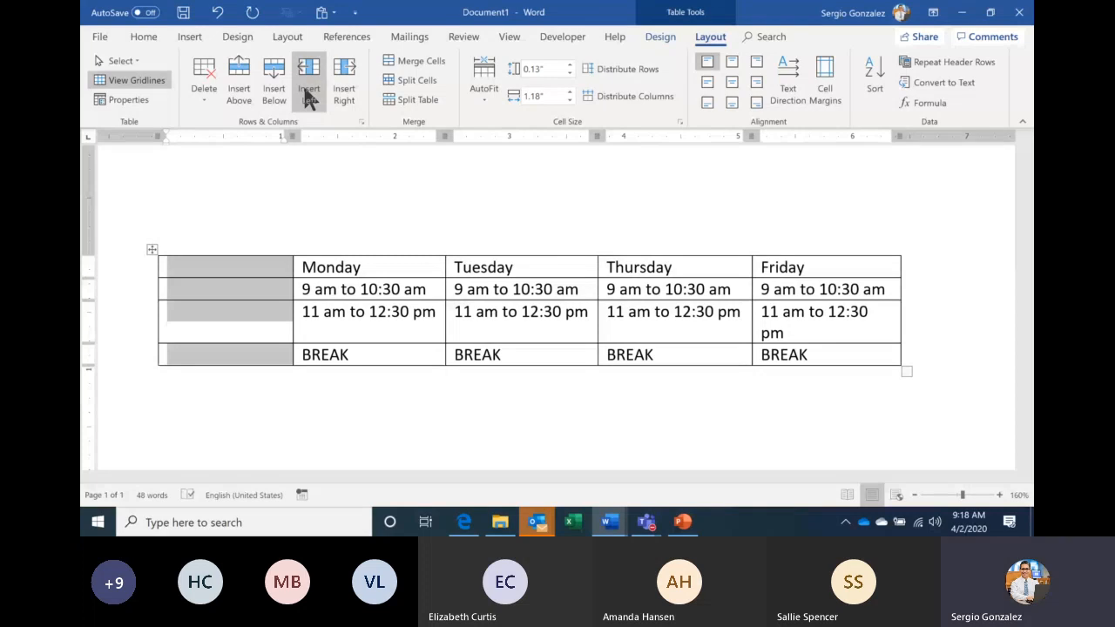
{"action": "left_click", "coordinate": [239, 272]}
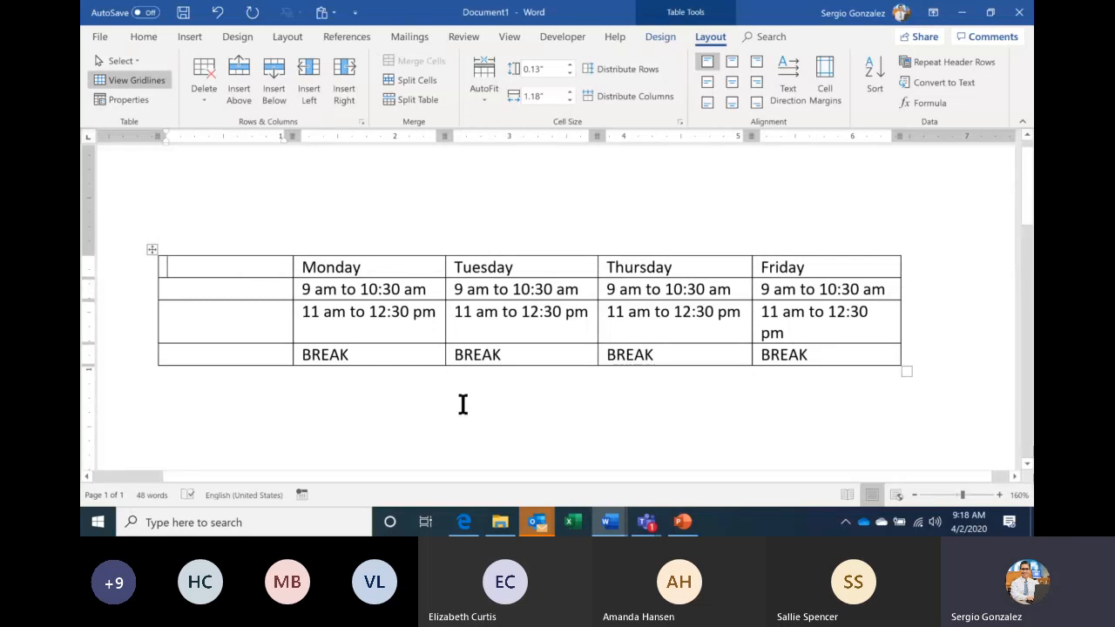
Step: Switch to the Microsoft Teams meeting to read the latest chat message, and return to Document1 in Word
{"action": "mouse_move", "coordinate": [646, 522]}
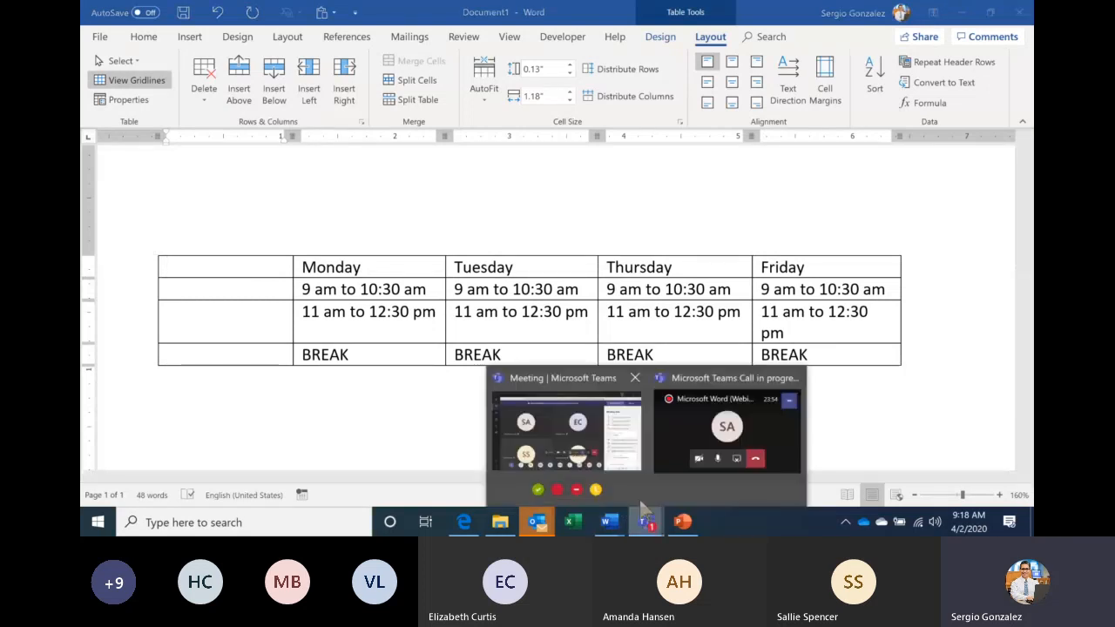
{"action": "left_click", "coordinate": [607, 453]}
{"action": "left_click", "coordinate": [905, 468]}
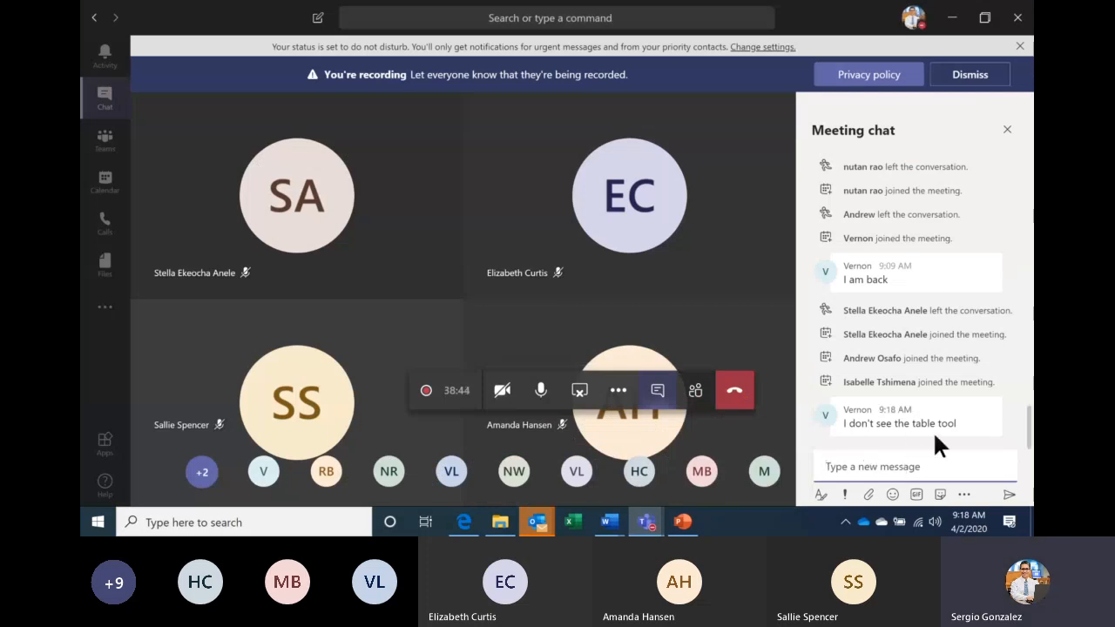
{"action": "left_click", "coordinate": [608, 526]}
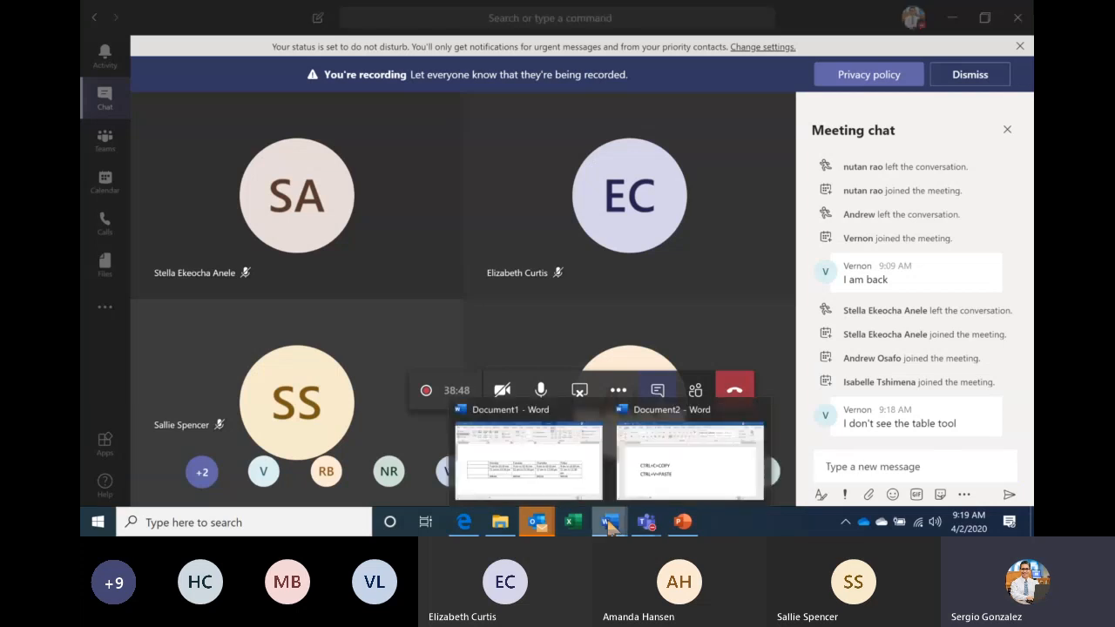
{"action": "left_click", "coordinate": [549, 460]}
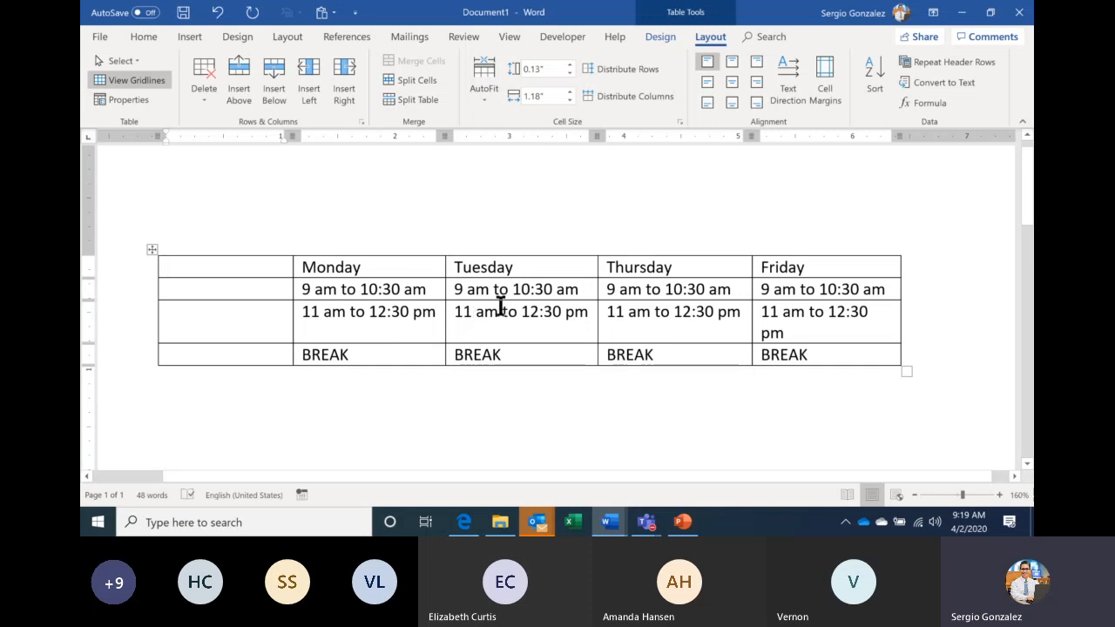
Step: Enter CLASS as the heading of the empty column before Monday
{"action": "left_click", "coordinate": [275, 290]}
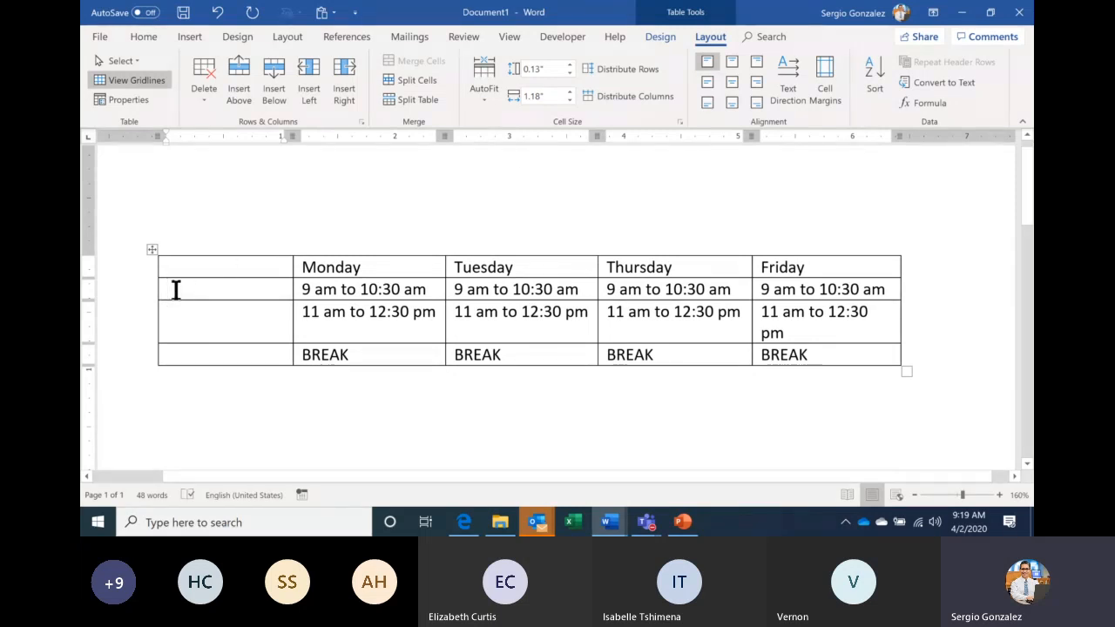
{"action": "left_click", "coordinate": [214, 379]}
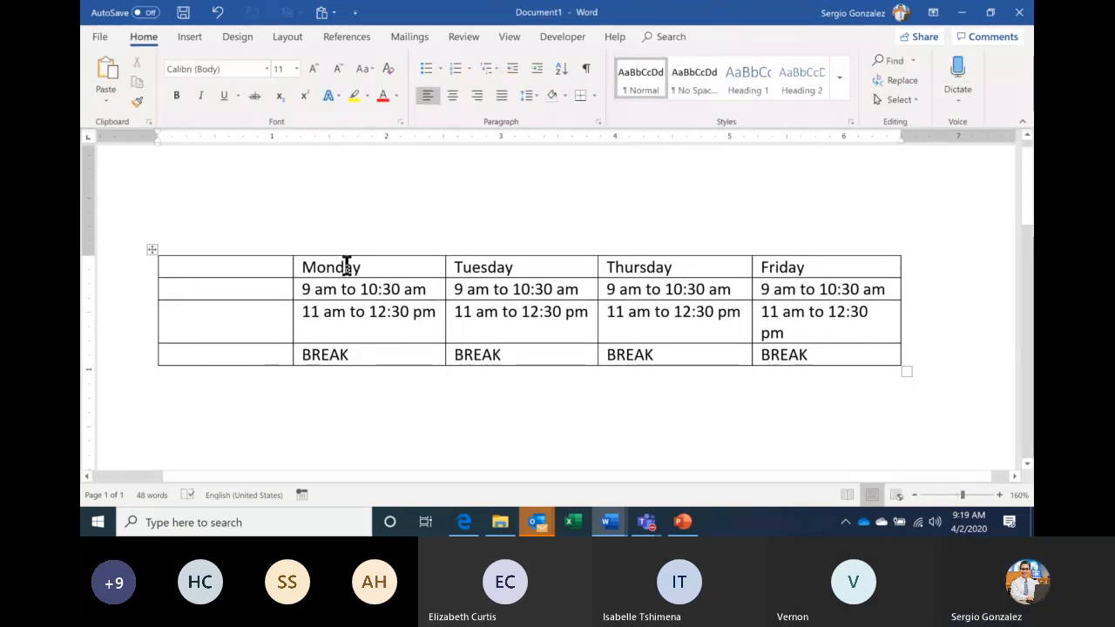
{"action": "left_click", "coordinate": [250, 276]}
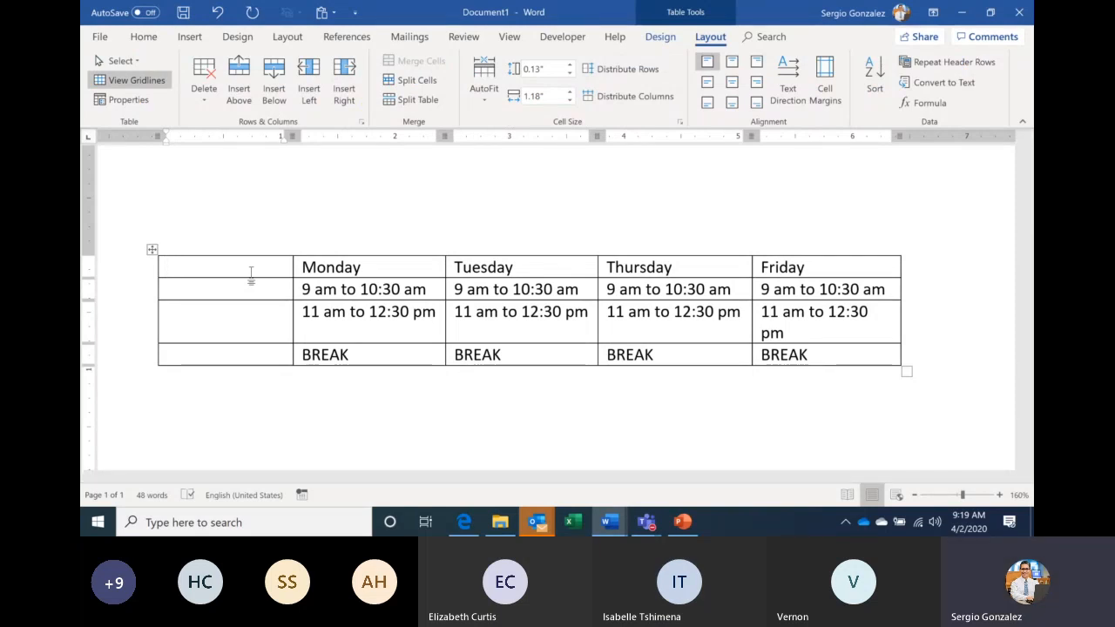
{"action": "type", "text": "CLAS"}
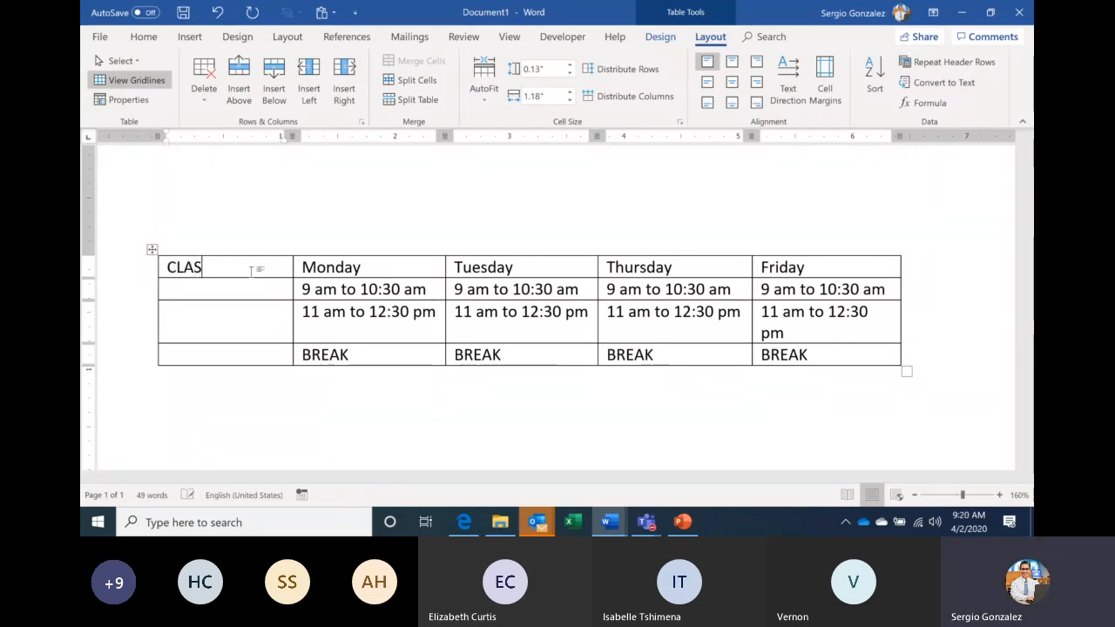
{"action": "type", "text": "S"}
{"action": "key", "text": "Down"}
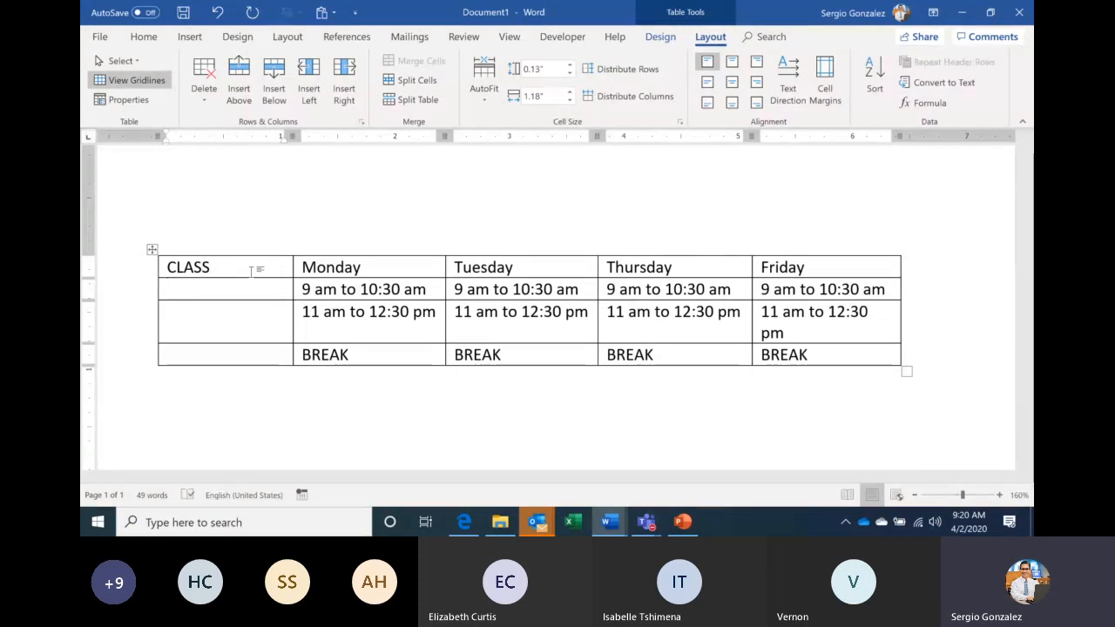
Step: Switch to the PowerPoint slide show to show the Keyboard Keys slide, and return to Document1 in Word
{"action": "key", "text": "alt+Tab"}
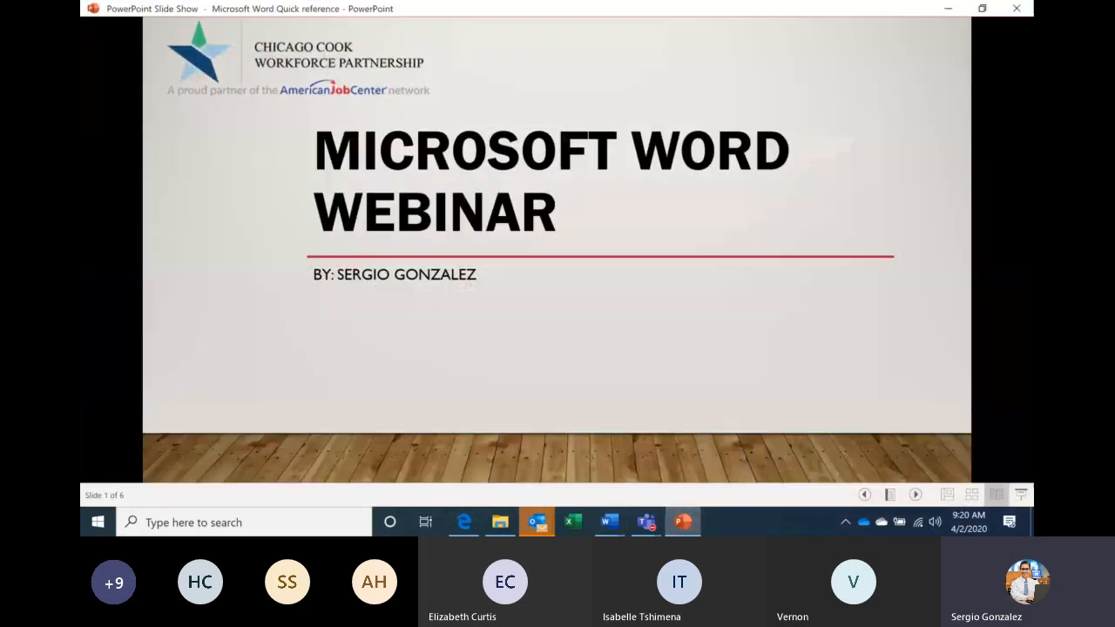
{"action": "left_click", "coordinate": [730, 214]}
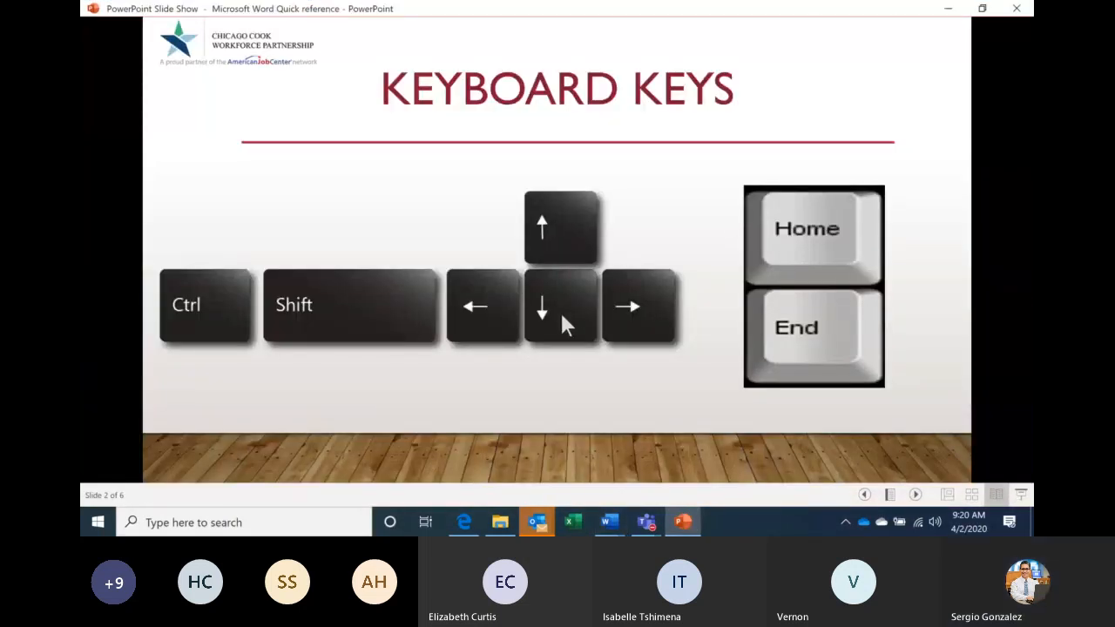
{"action": "key", "text": "alt+Tab"}
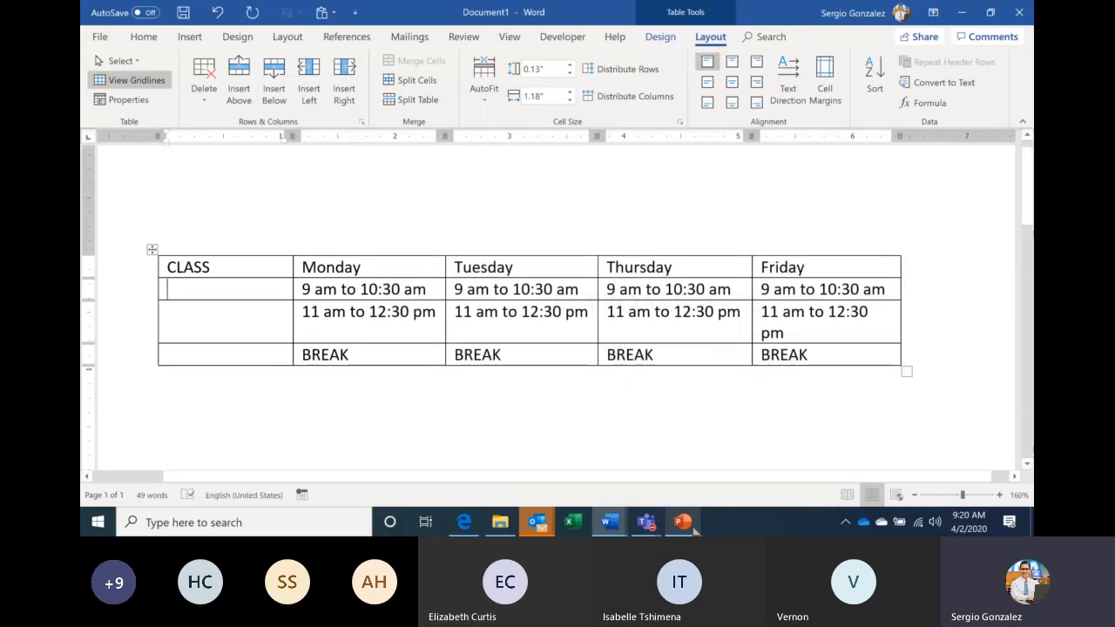
Step: Fill the three cells under the CLASS heading with WORD, EXCEL and LUNCH
{"action": "type", "text": "WORD"}
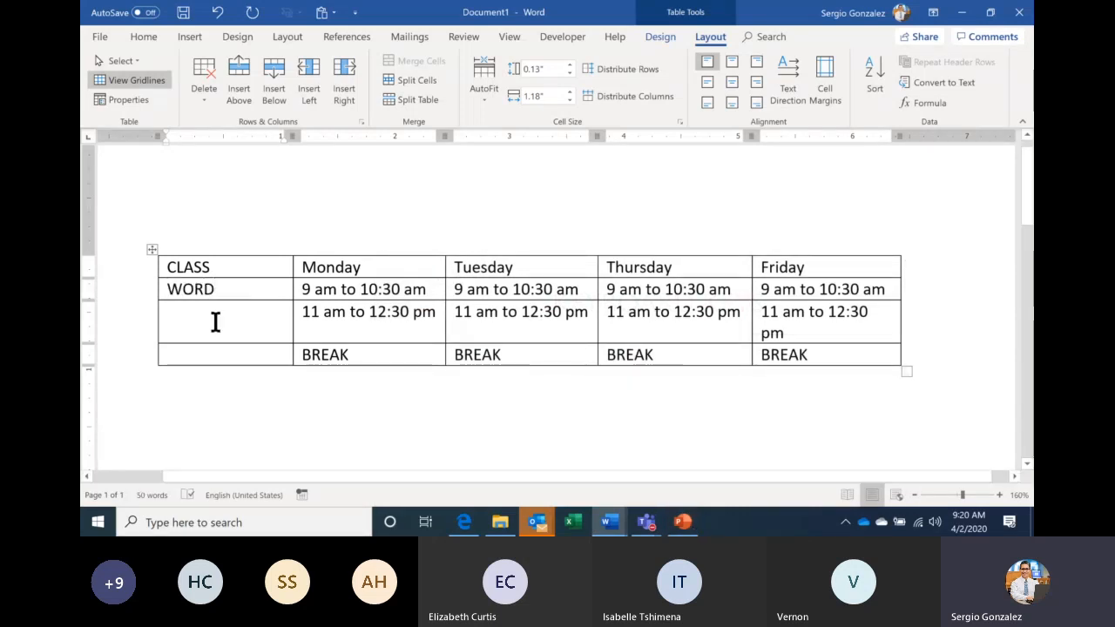
{"action": "left_click", "coordinate": [215, 323]}
{"action": "type", "text": "EXCEL"}
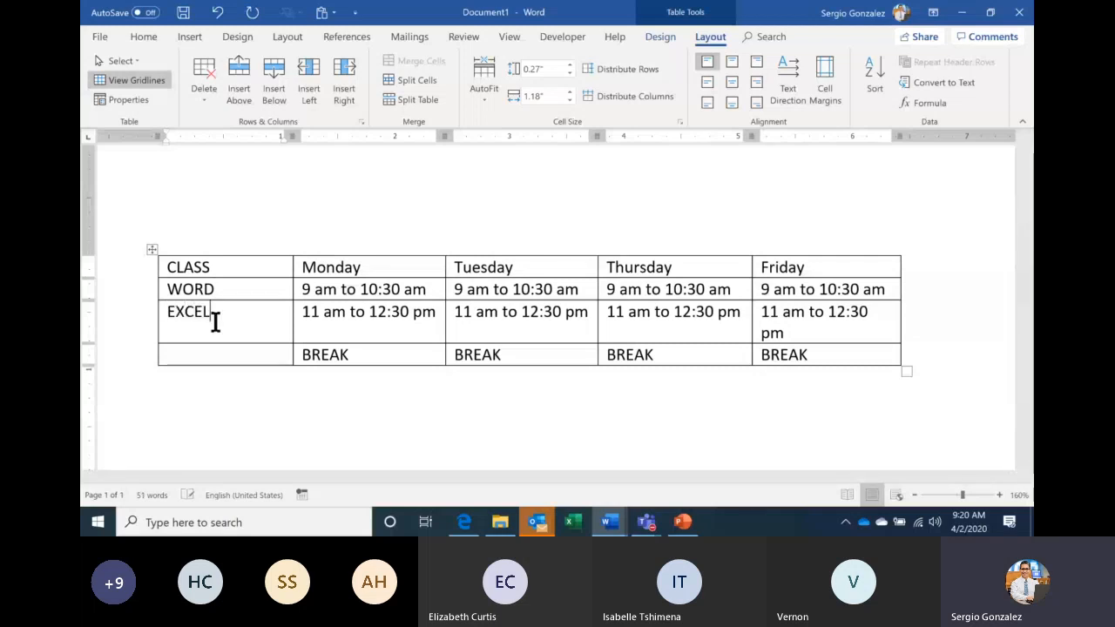
{"action": "key", "text": "Down"}
{"action": "type", "text": "LUNCH"}
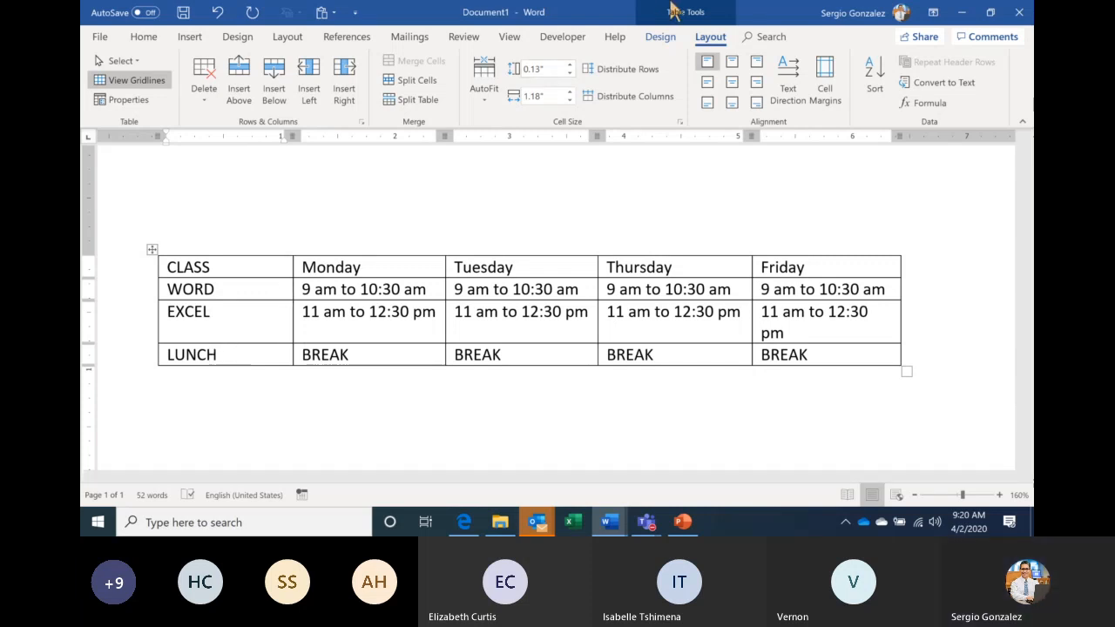
Step: Insert a row below the LUNCH row and label its first cell REPORTS
{"action": "left_click", "coordinate": [273, 92]}
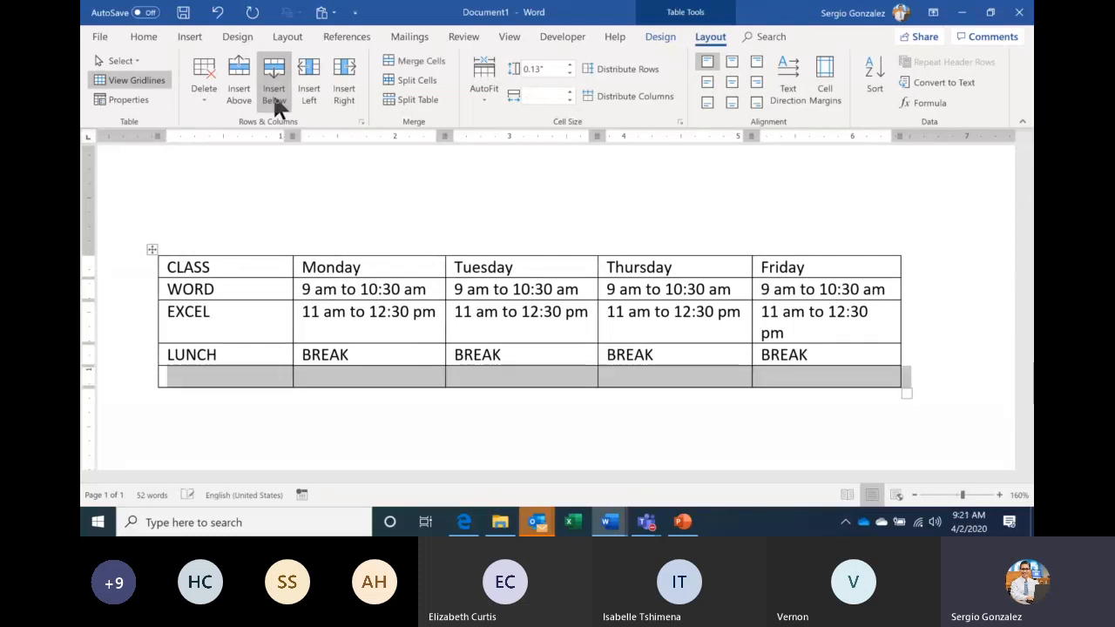
{"action": "left_click", "coordinate": [249, 374]}
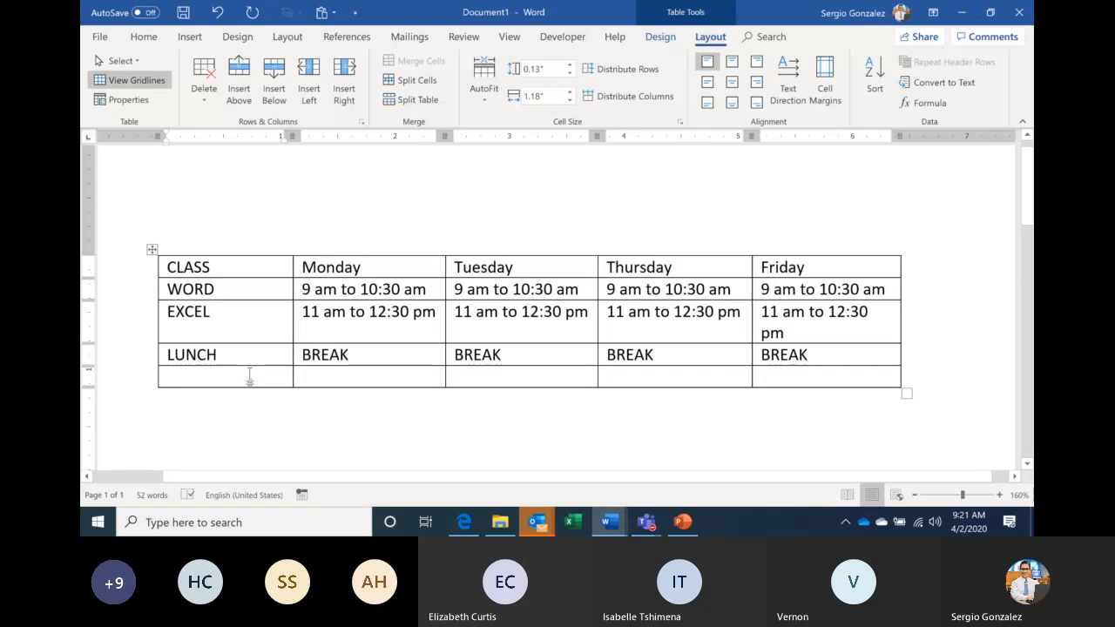
{"action": "type", "text": "REPORT"}
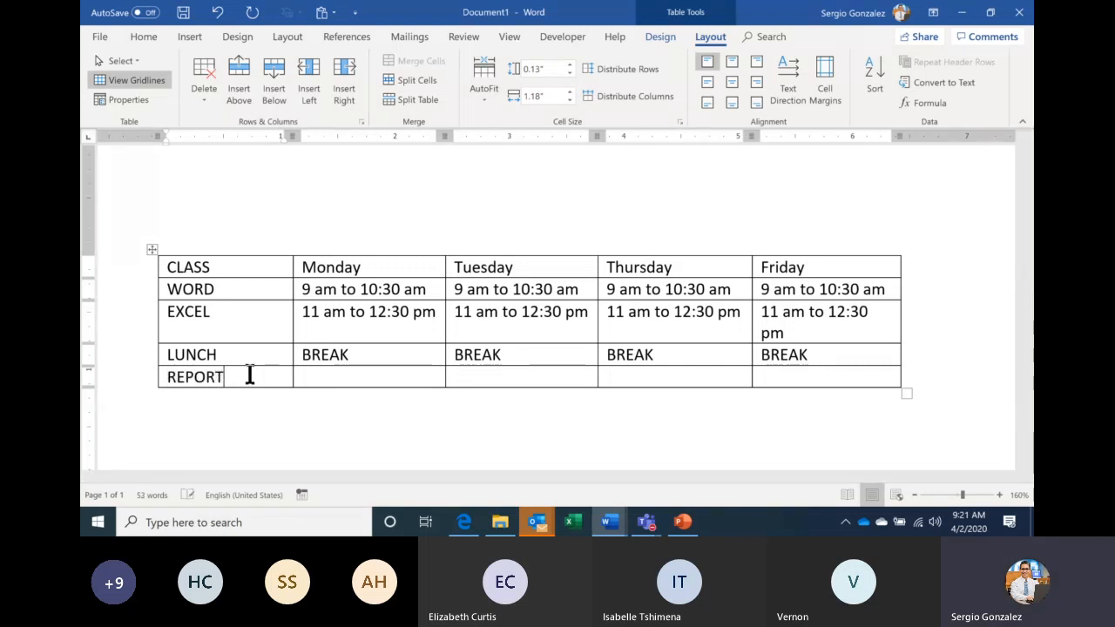
{"action": "type", "text": "S"}
Step: Enter 3 pm – 5pm in Monday's cell of the REPORTS row
{"action": "key", "text": "Tab"}
{"action": "type", "text": "3P"}
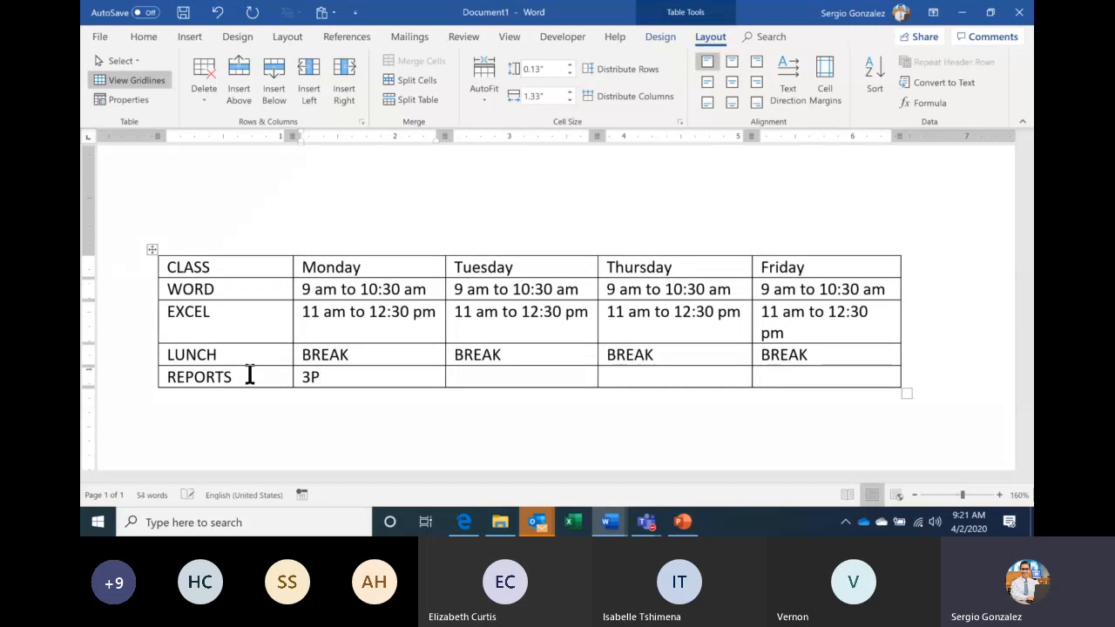
{"action": "type", "text": "M"}
{"action": "key", "text": "BackSpace"}
{"action": "key", "text": "BackSpace"}
{"action": "type", "text": "pm – 5pm - 5pm"}
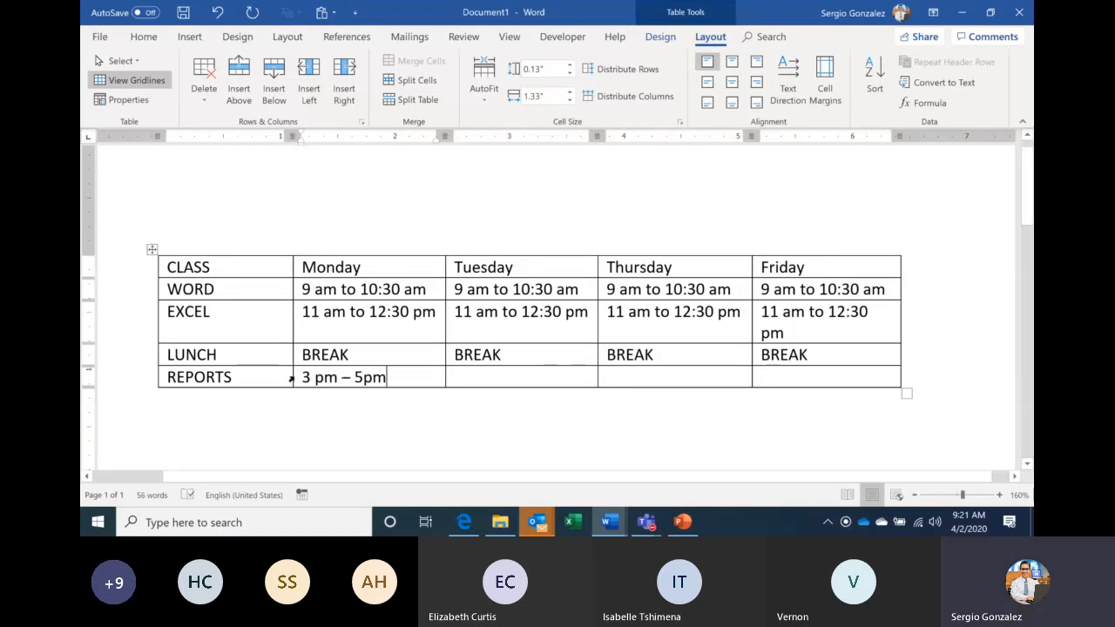
Step: Copy Monday's 3 pm – 5pm entry into the Tuesday, Thursday and Friday cells of the REPORTS row
{"action": "left_click_drag", "start_coordinate": [300, 378], "coordinate": [384, 385]}
{"action": "key", "text": "ctrl+c"}
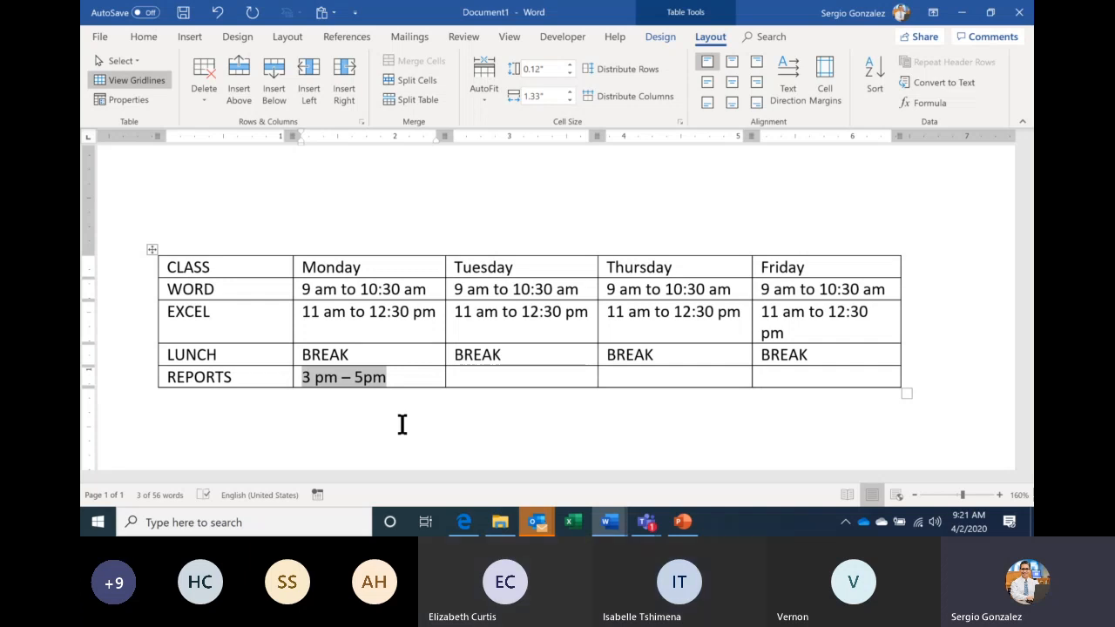
{"action": "left_click", "coordinate": [479, 379]}
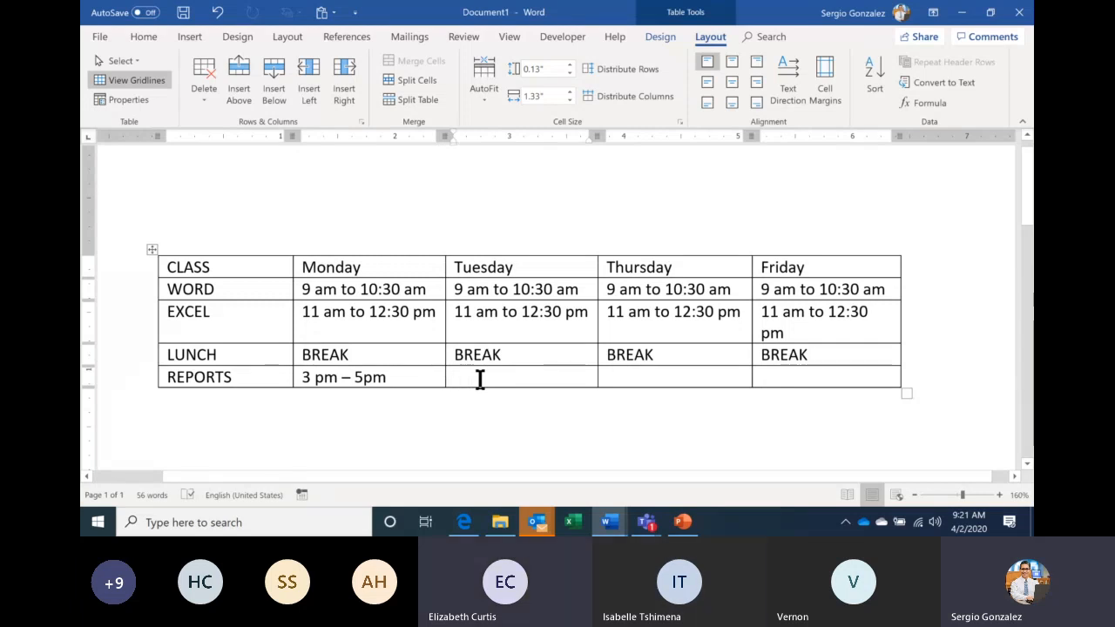
{"action": "key", "text": "ctrl+v"}
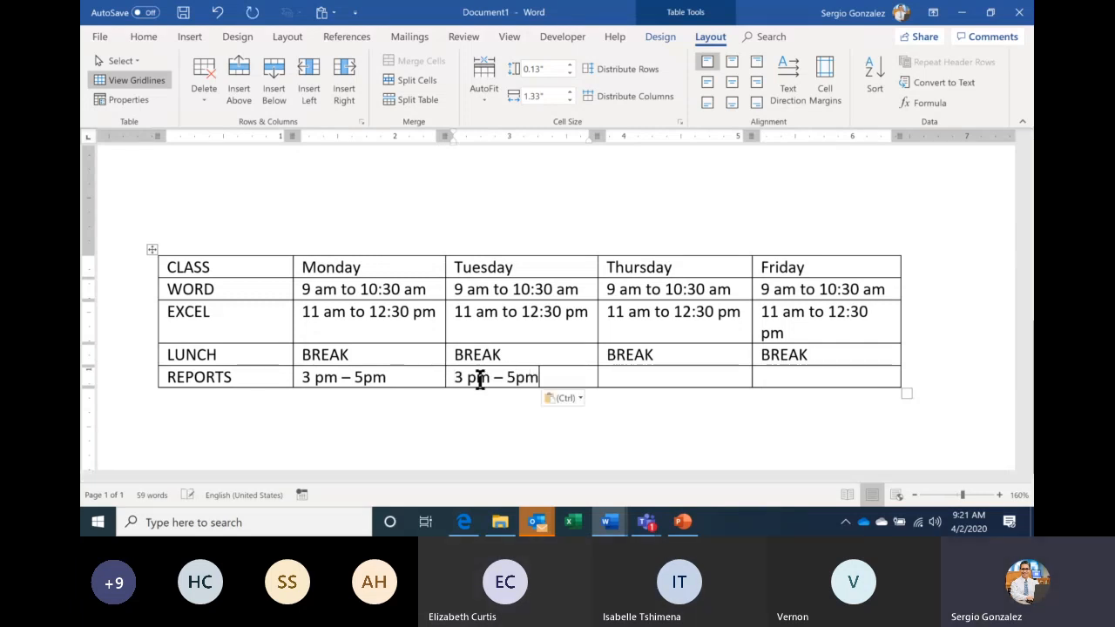
{"action": "key", "text": "Tab"}
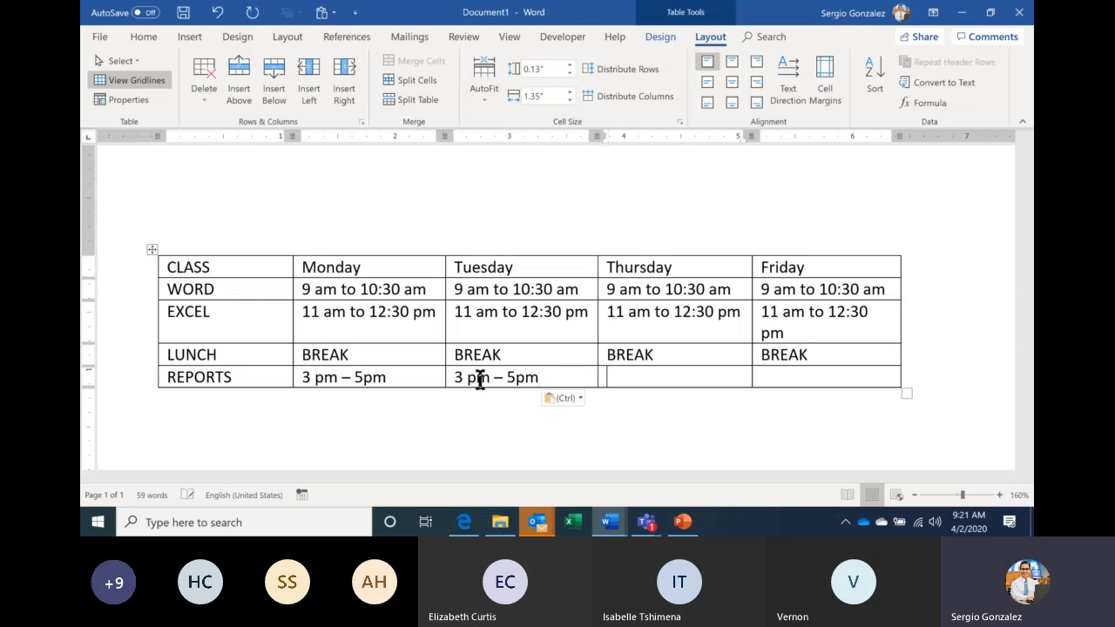
{"action": "key", "text": "ctrl+v"}
{"action": "key", "text": "Tab"}
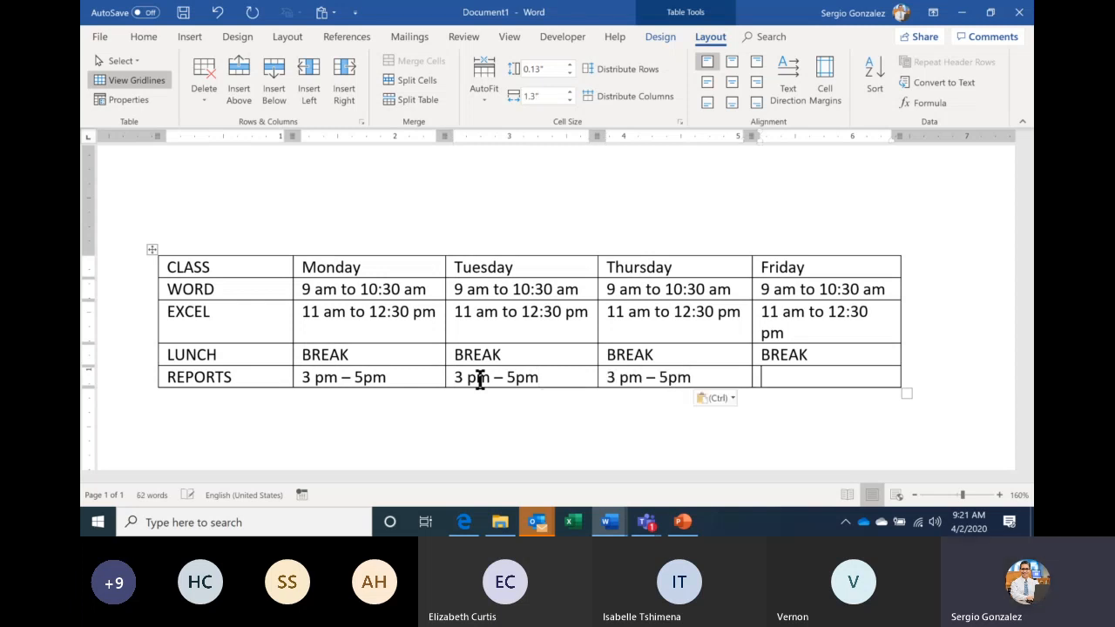
{"action": "key", "text": "ctrl+v"}
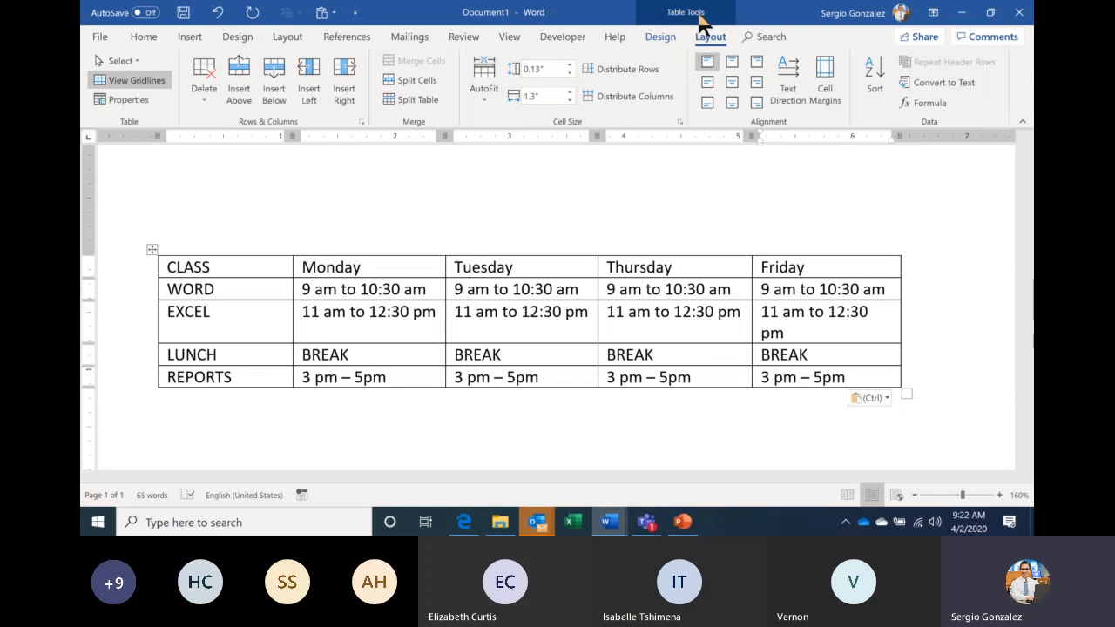
Step: Try a blue grid table style with a solid header row on the schedule table, and undo it
{"action": "left_click", "coordinate": [660, 37]}
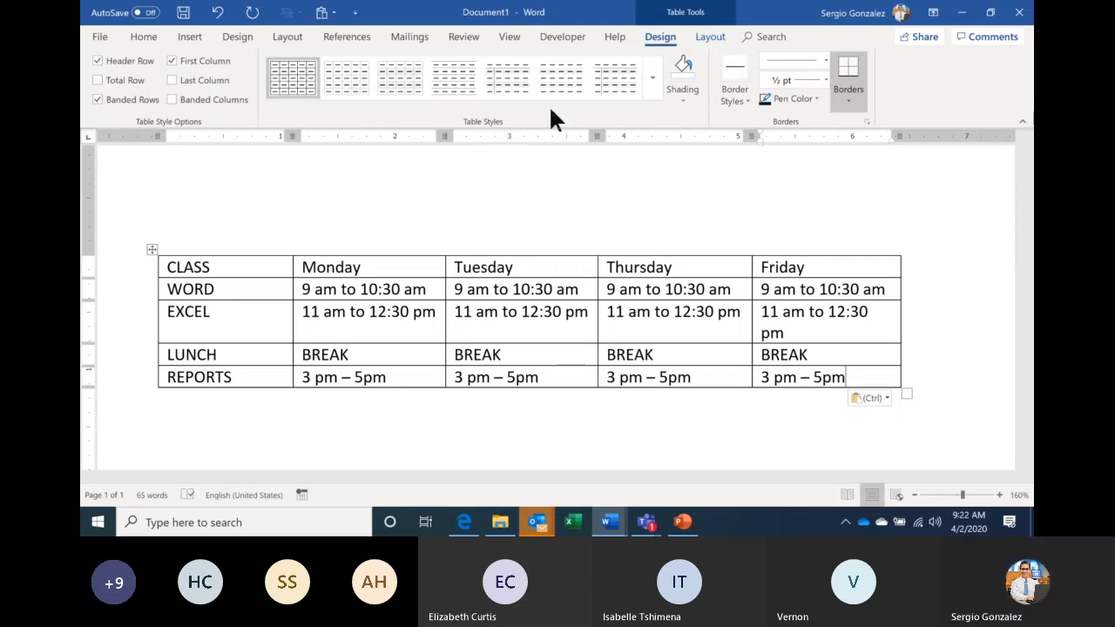
{"action": "left_click", "coordinate": [651, 83]}
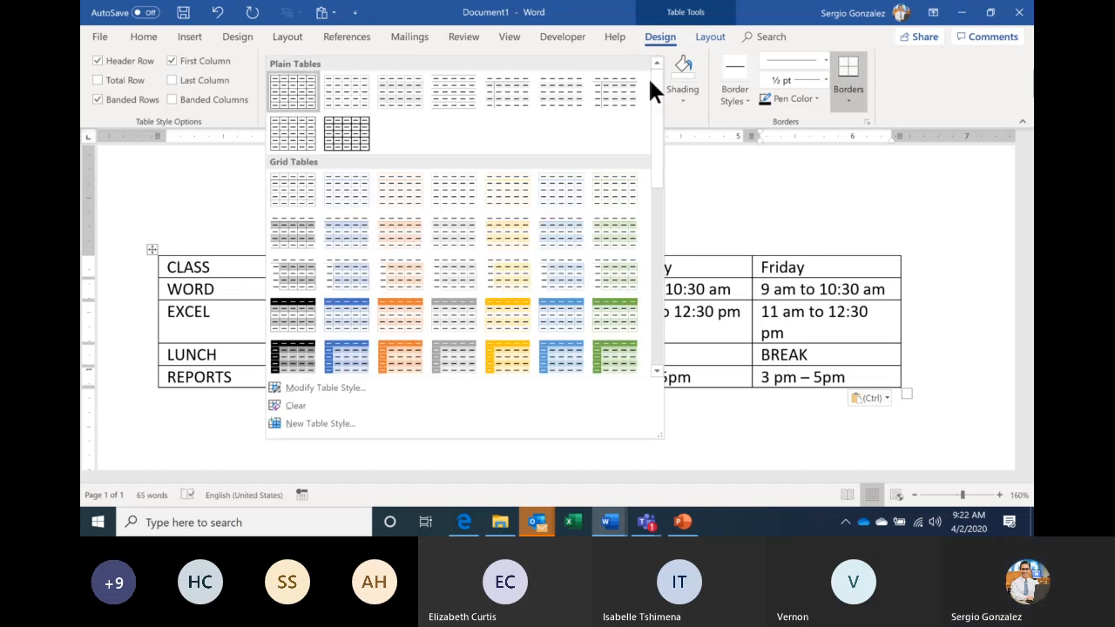
{"action": "left_click", "coordinate": [562, 315]}
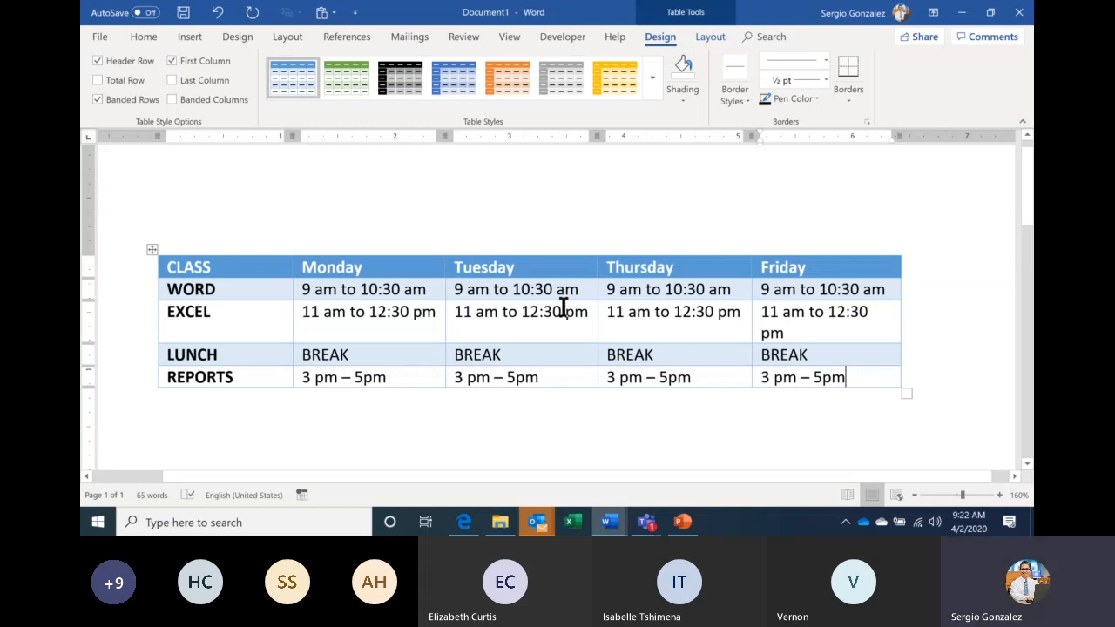
{"action": "key", "text": "ctrl+z"}
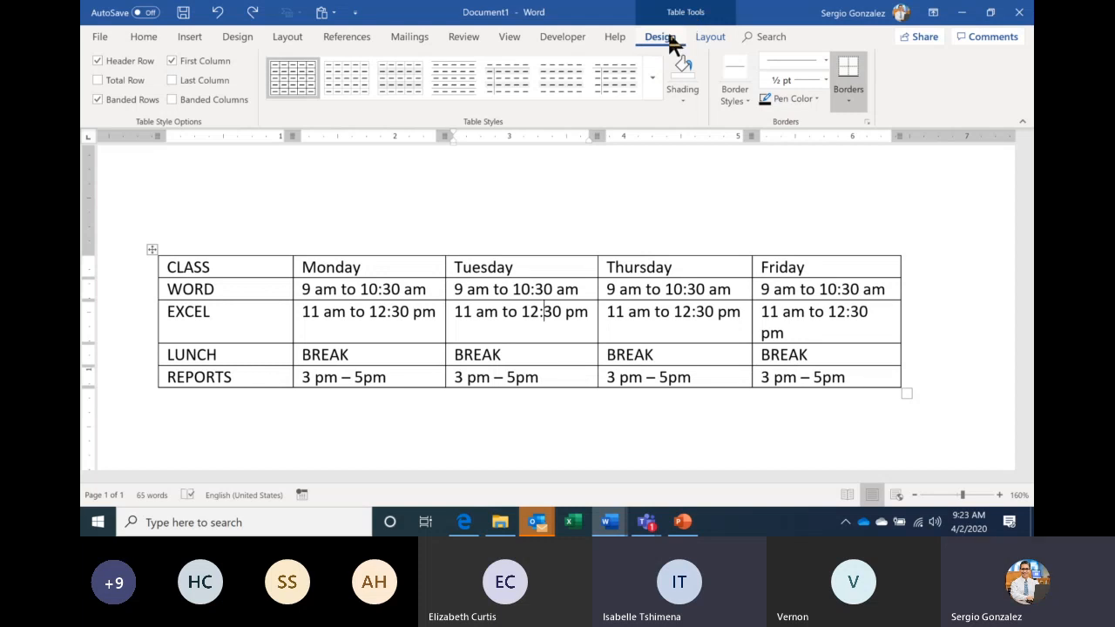
{"action": "left_click", "coordinate": [716, 37]}
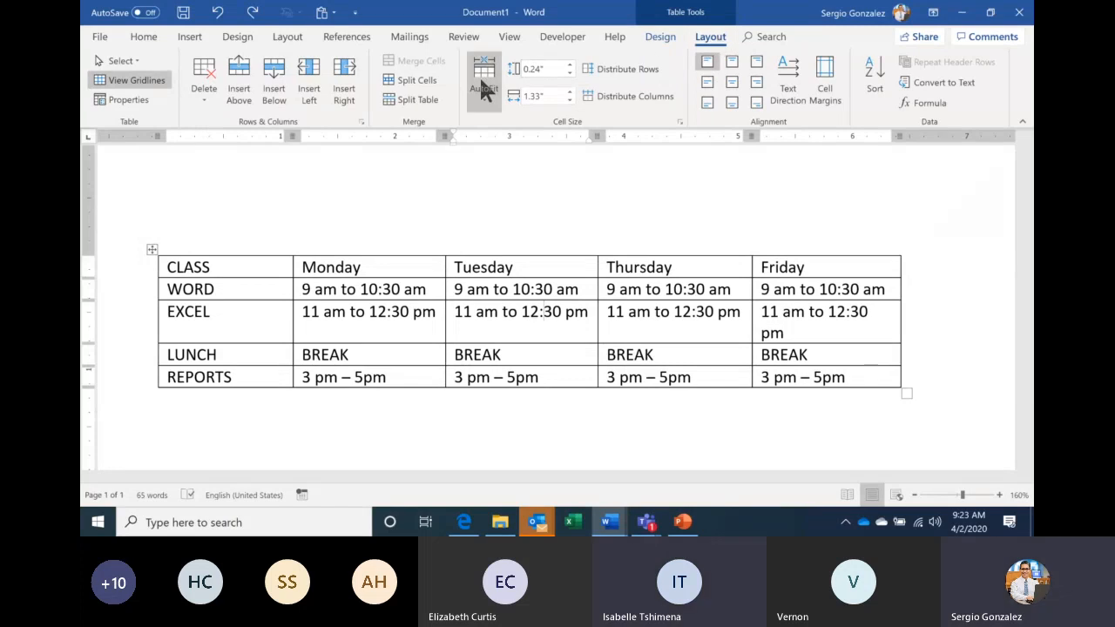
Step: Insert a column between Tuesday and Thursday in the schedule table and head it Wednesday
{"action": "left_click", "coordinate": [346, 72]}
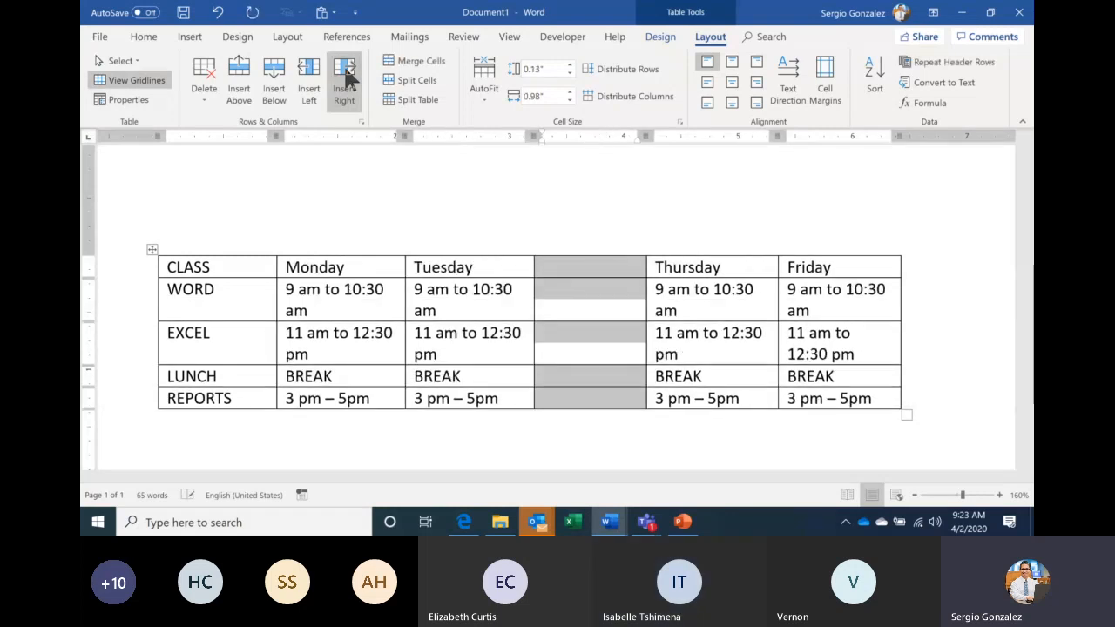
{"action": "left_click", "coordinate": [571, 266]}
{"action": "type", "text": "Wedn"}
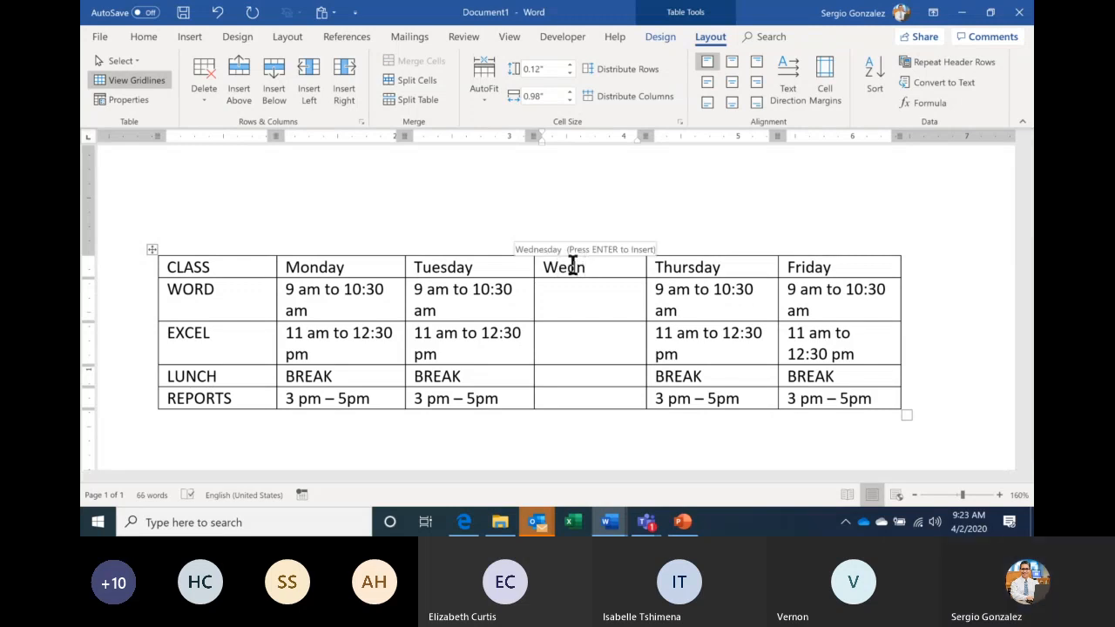
{"action": "key", "text": "Return"}
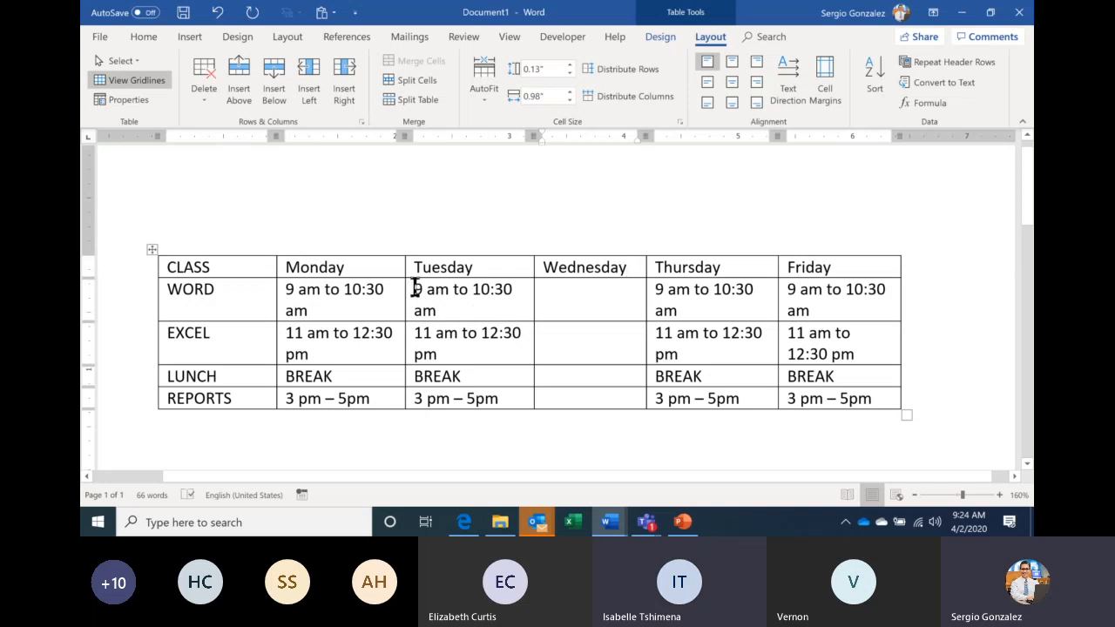
Step: Copy Tuesday's WORD, EXCEL, LUNCH and REPORTS entries into the Wednesday column
{"action": "left_click_drag", "start_coordinate": [414, 290], "coordinate": [501, 394]}
{"action": "key", "text": "ctrl+c"}
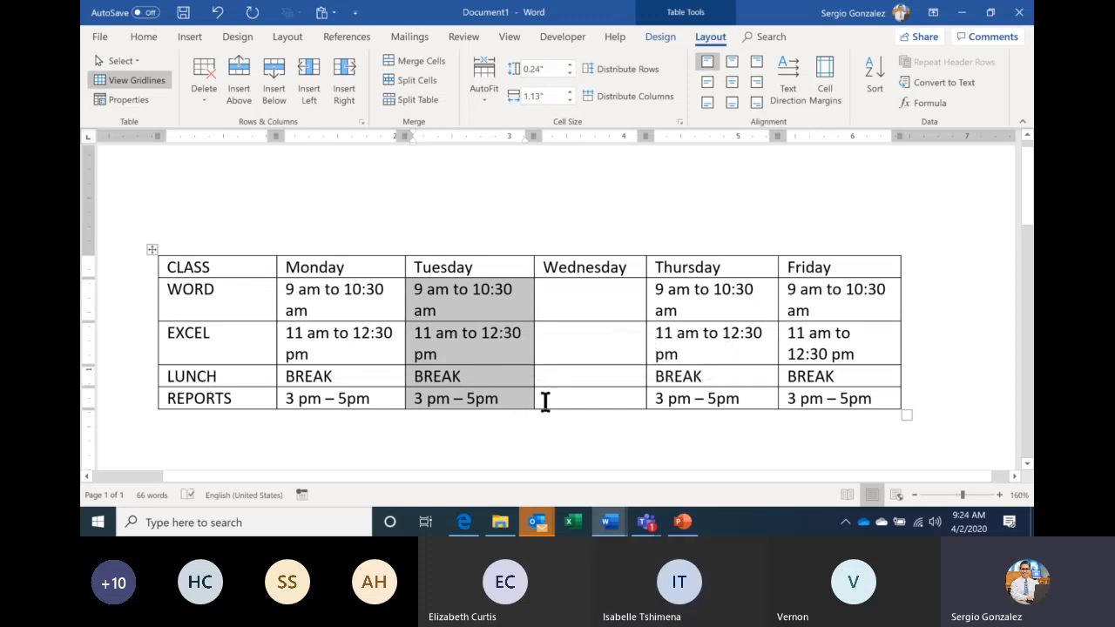
{"action": "left_click", "coordinate": [561, 285]}
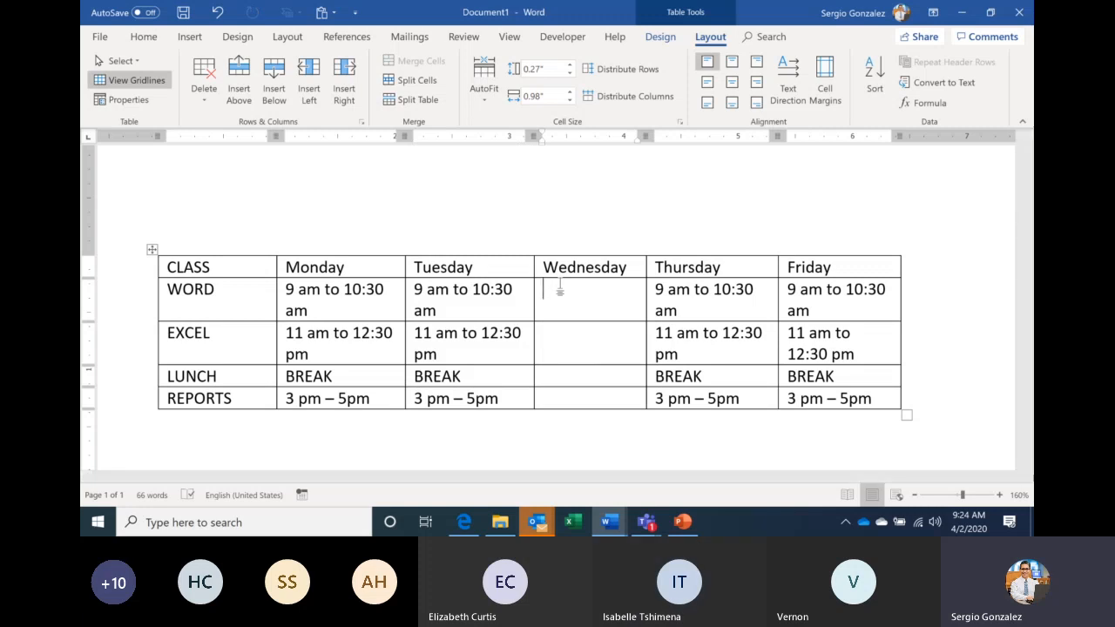
{"action": "key", "text": "ctrl+v"}
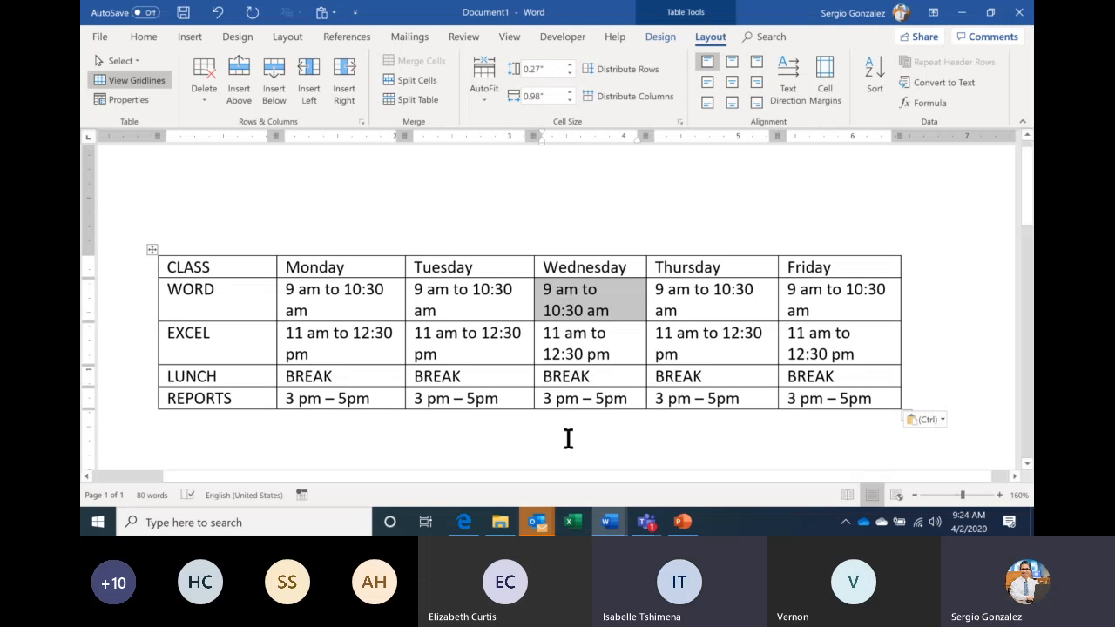
Step: Switch to Document2 to show the notes on the copy and paste shortcuts
{"action": "mouse_move", "coordinate": [610, 523]}
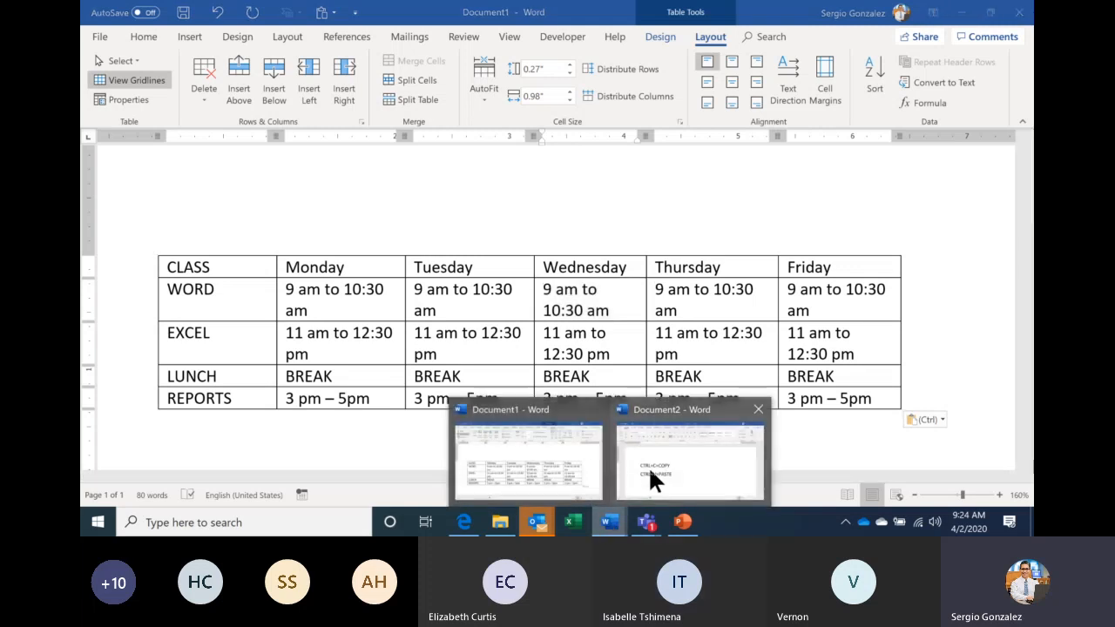
{"action": "left_click", "coordinate": [648, 466]}
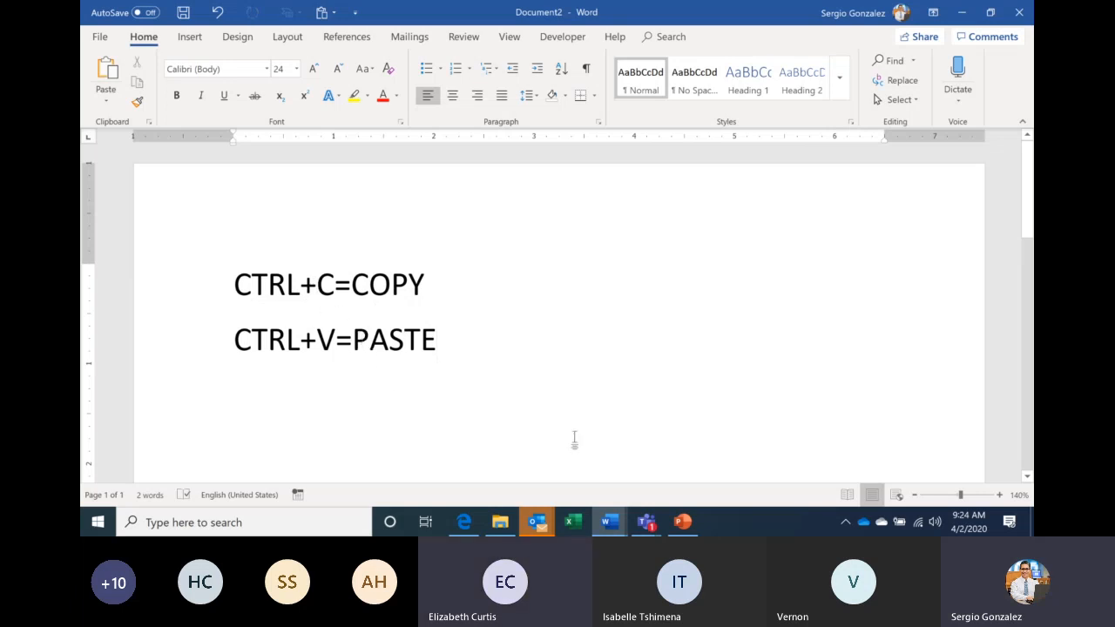
Step: Switch to the Microsoft Teams meeting and mute all participants
{"action": "mouse_move", "coordinate": [646, 522]}
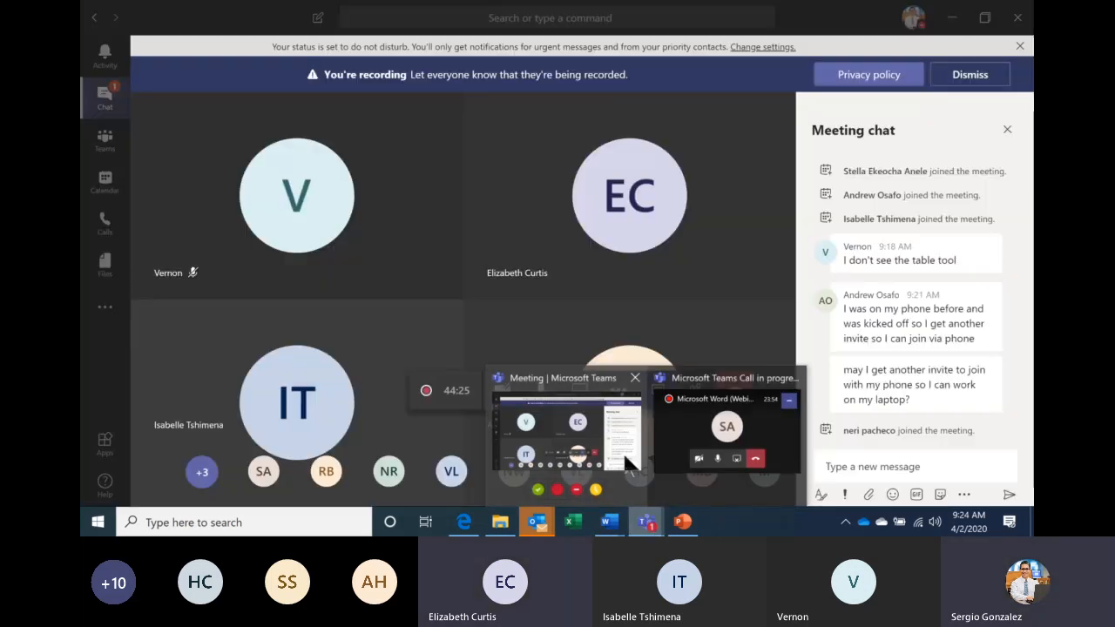
{"action": "left_click", "coordinate": [627, 462]}
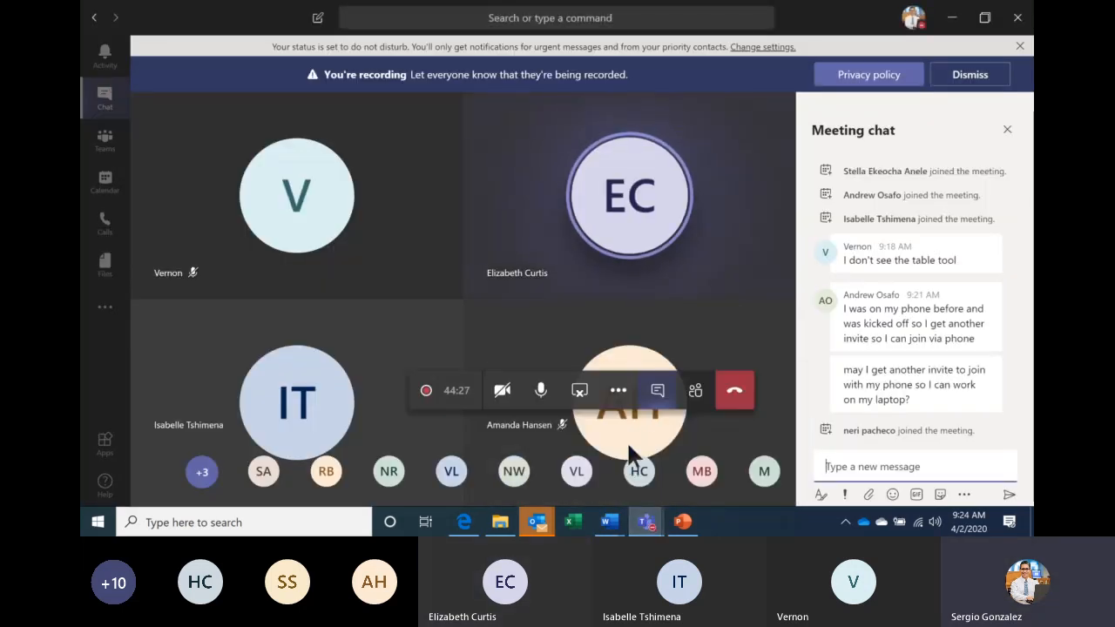
{"action": "left_click", "coordinate": [695, 394]}
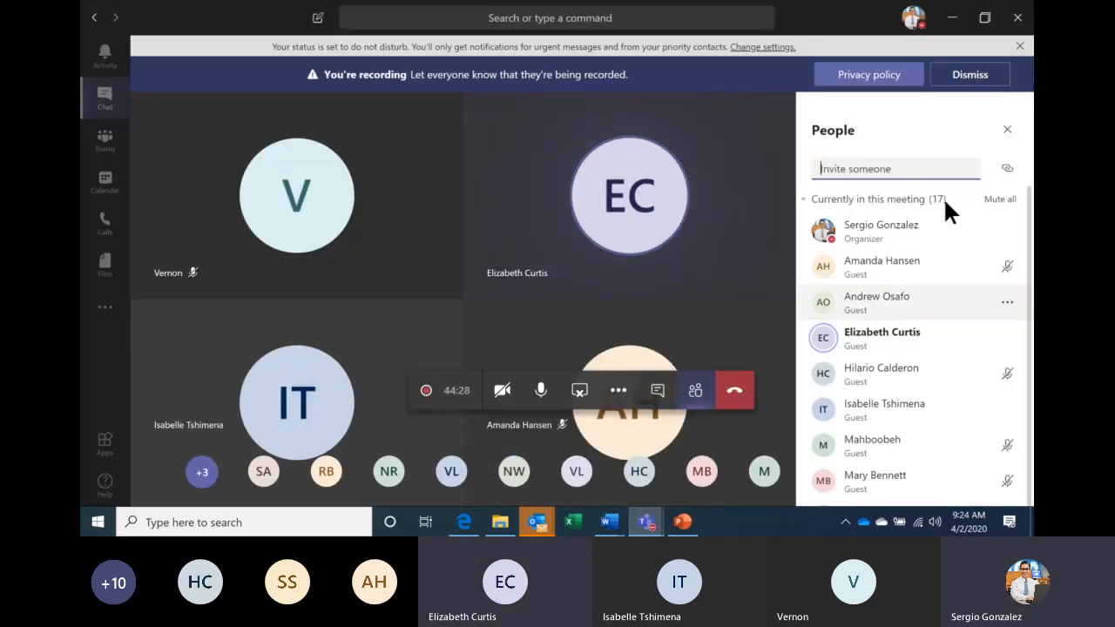
{"action": "left_click", "coordinate": [1009, 202]}
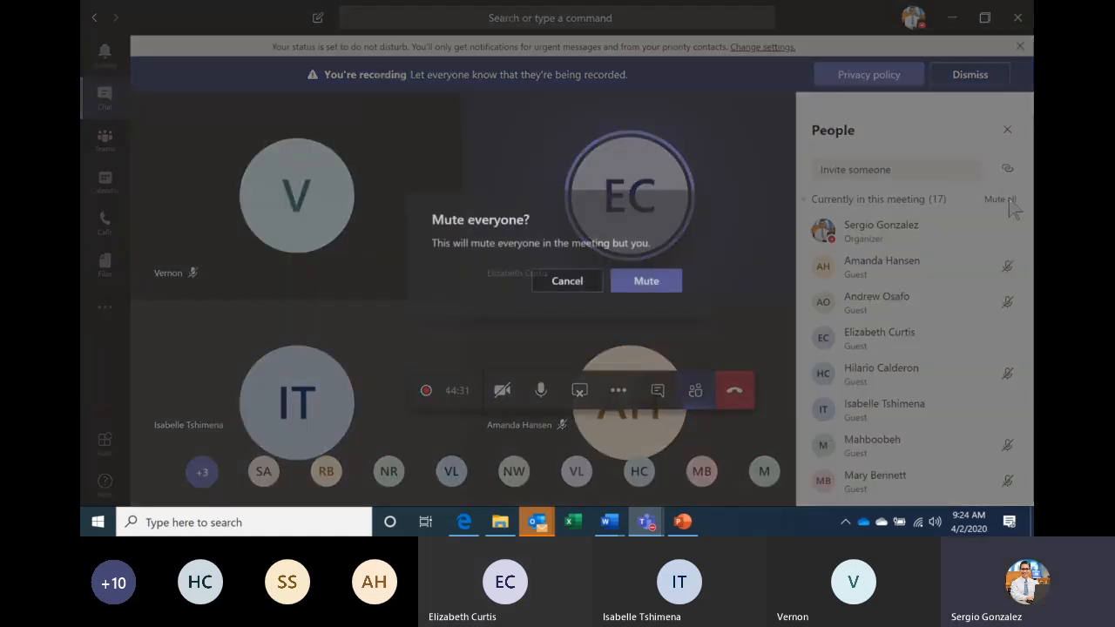
{"action": "left_click", "coordinate": [652, 290]}
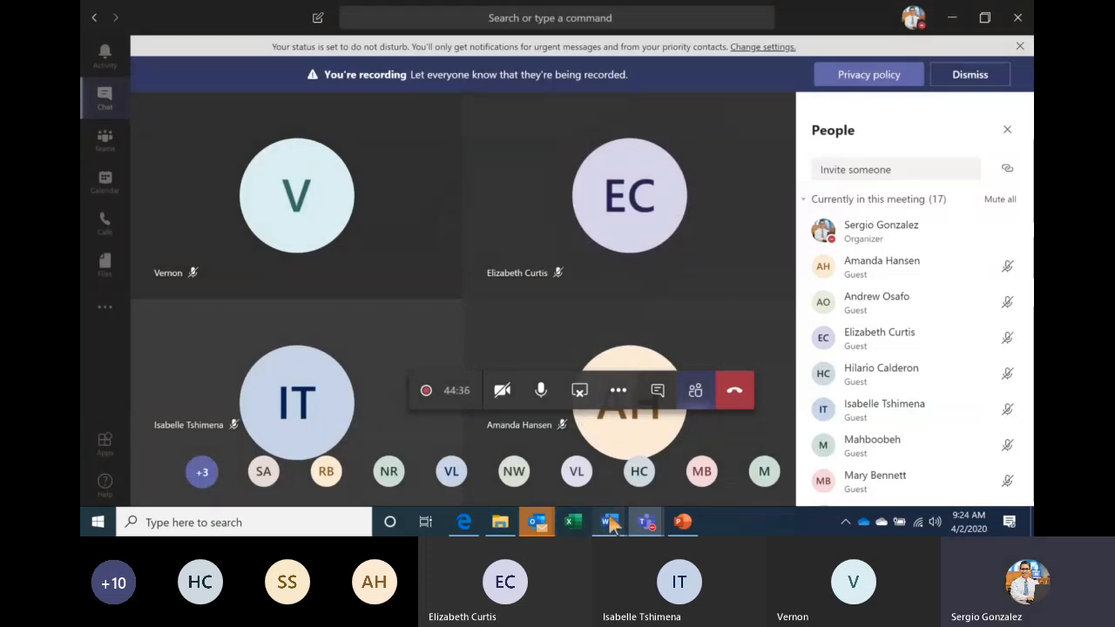
Step: Return to Document1 in Word and place the cursor in Friday's WORD cell of the schedule table
{"action": "mouse_move", "coordinate": [609, 521]}
{"action": "left_click", "coordinate": [569, 475]}
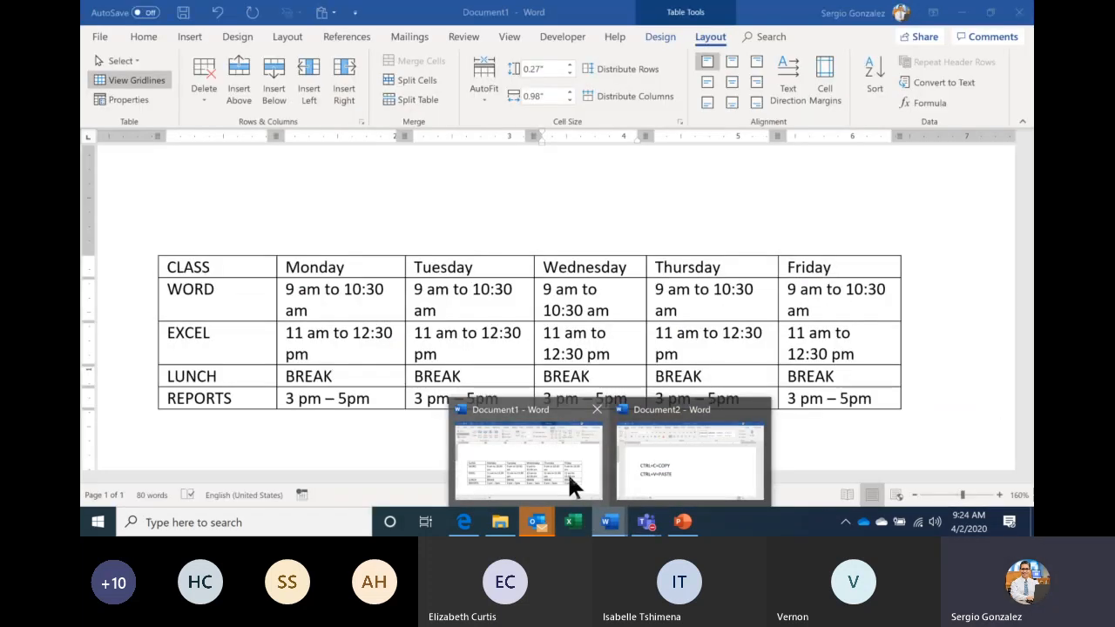
{"action": "left_click", "coordinate": [640, 394]}
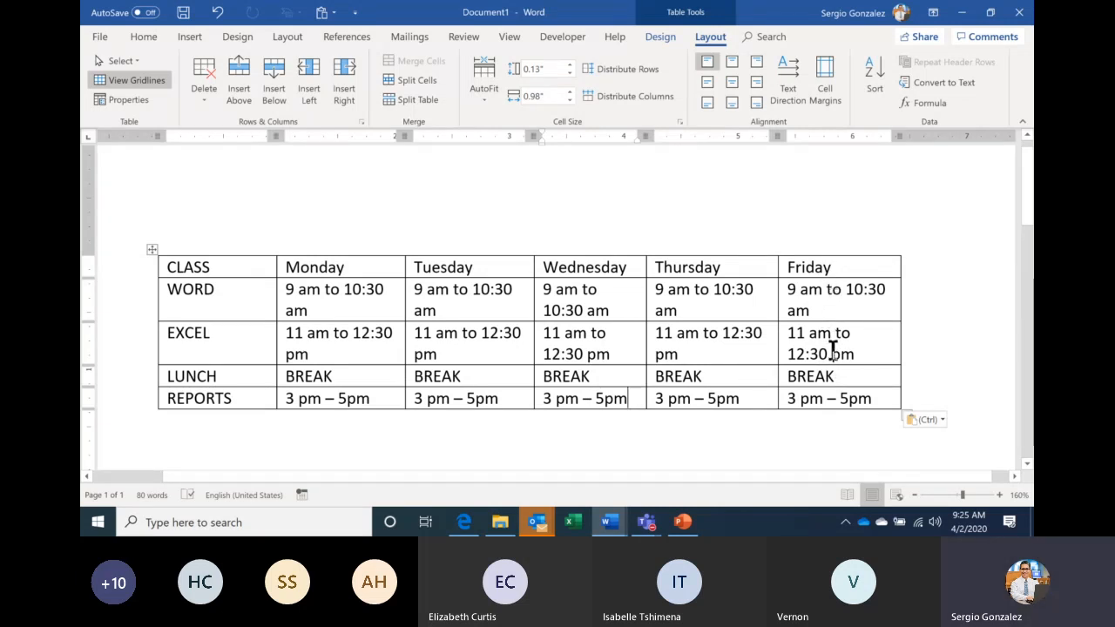
{"action": "left_click", "coordinate": [846, 302]}
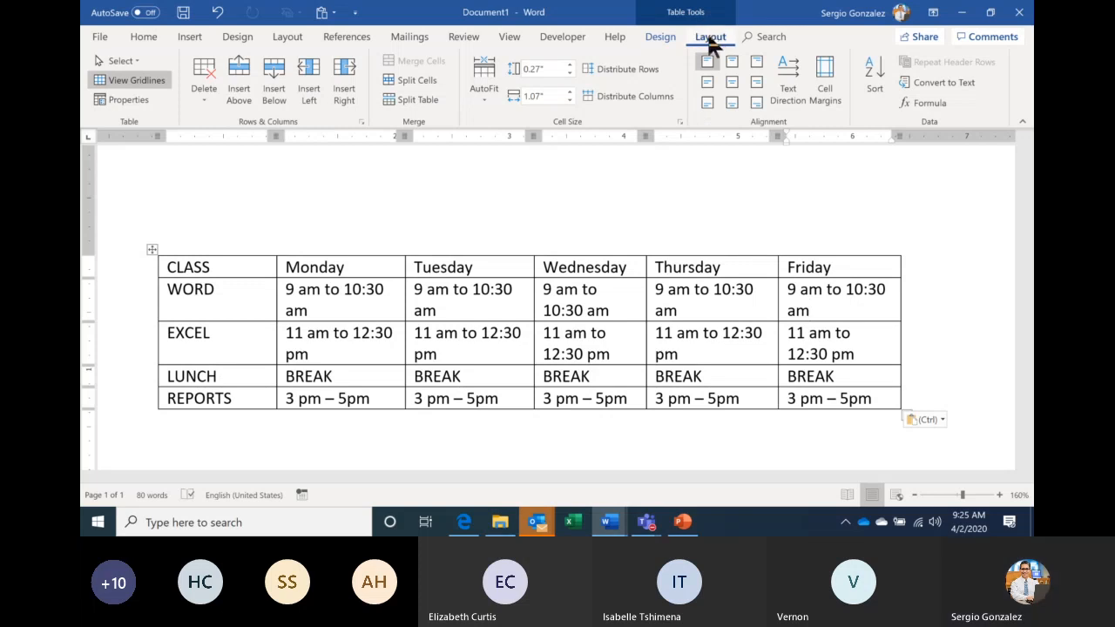
Step: Try deleting the Friday column of the schedule table, and undo the deletion
{"action": "left_click", "coordinate": [203, 97]}
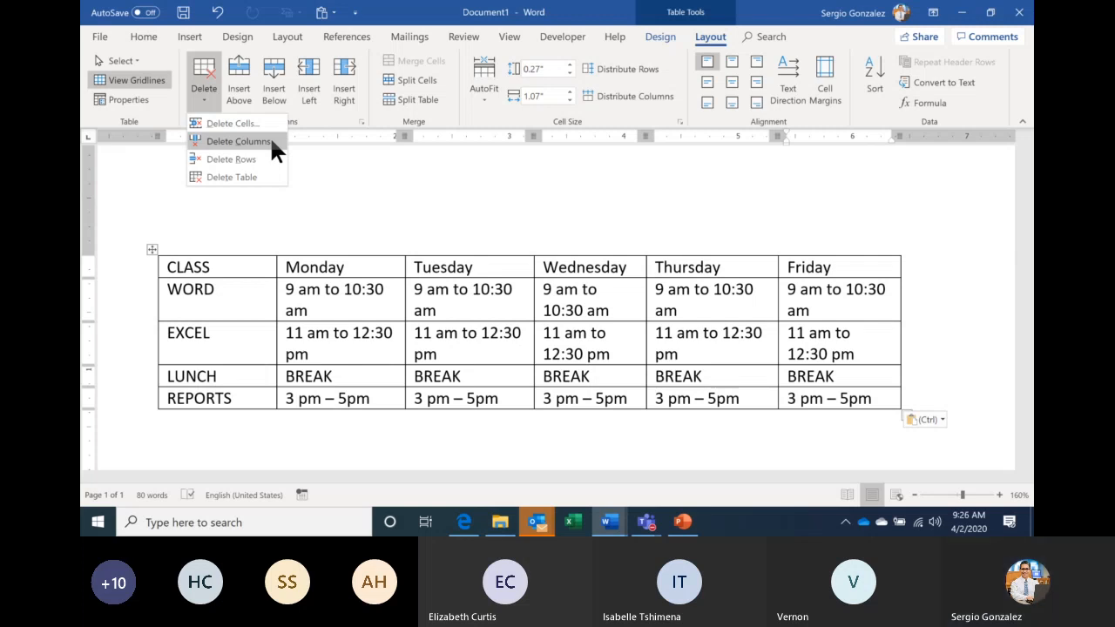
{"action": "left_click", "coordinate": [272, 142]}
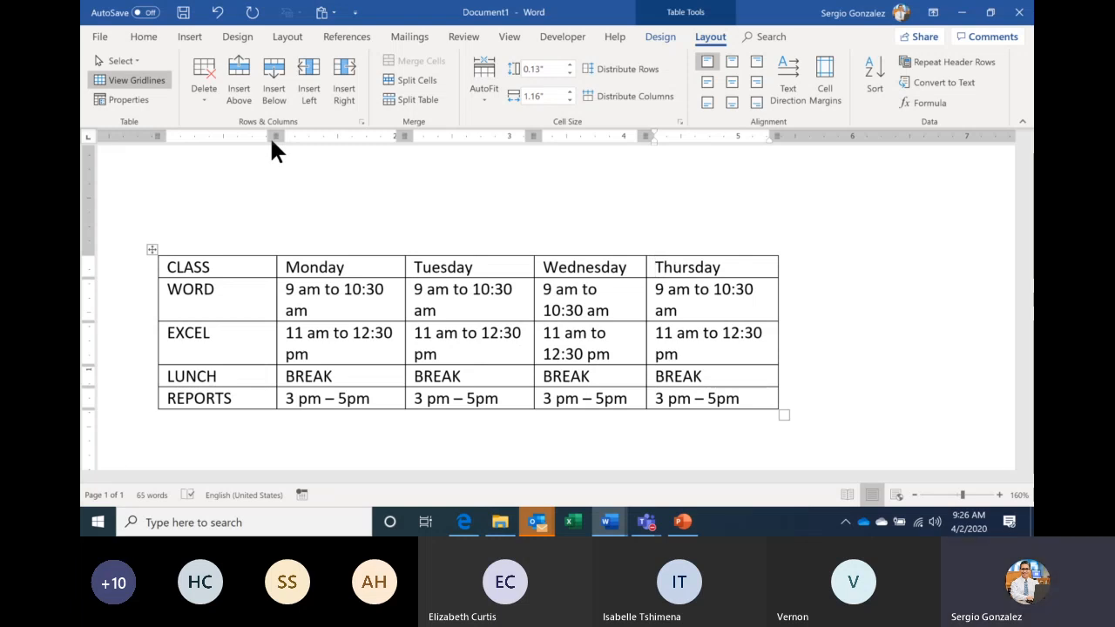
{"action": "key", "text": "ctrl+z"}
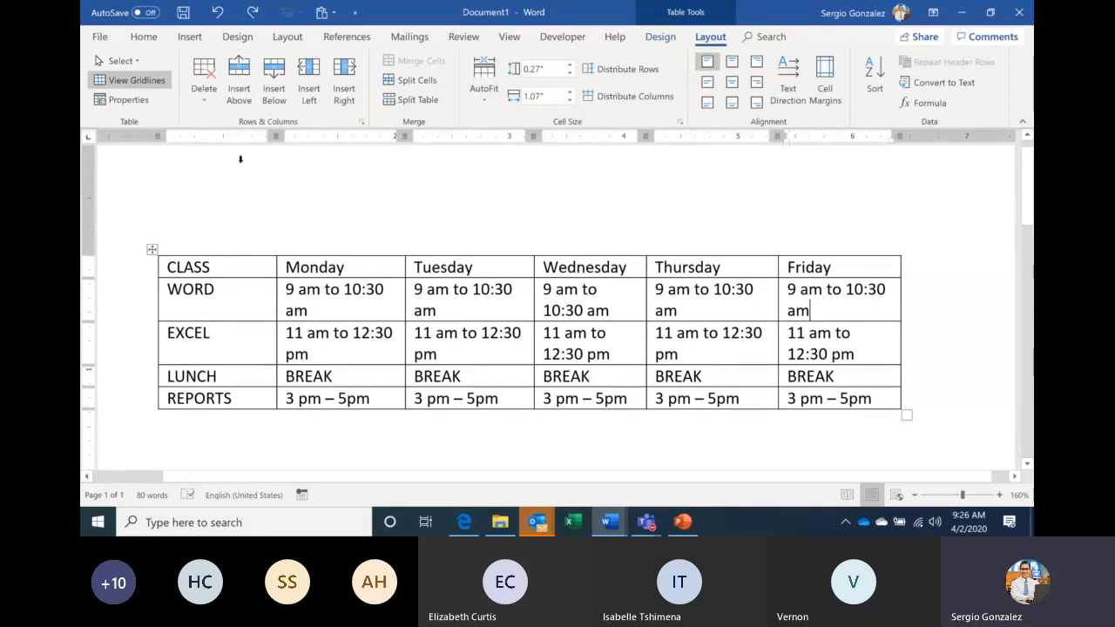
Step: Delete the Friday column from the schedule table
{"action": "left_click", "coordinate": [206, 111]}
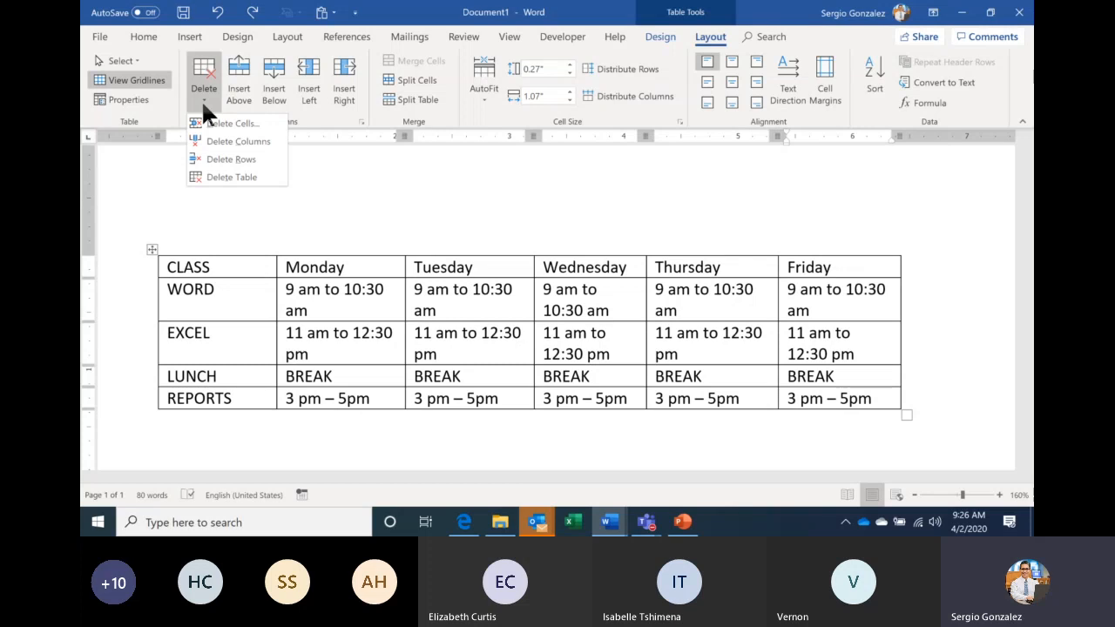
{"action": "left_click", "coordinate": [274, 142]}
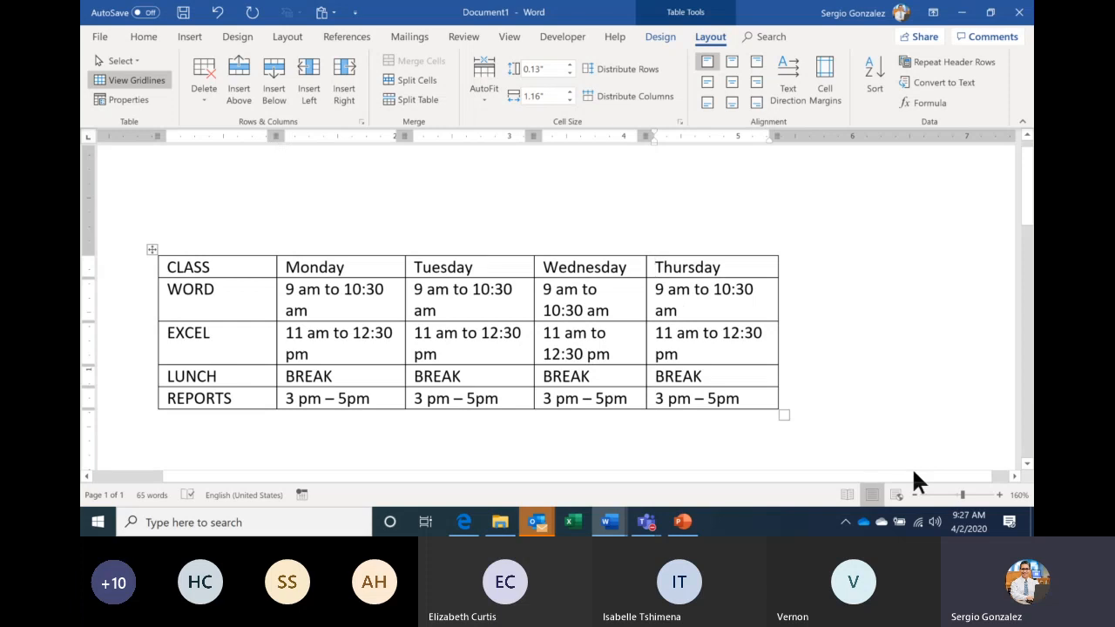
Step: Move the whole table down and to the right on the page, and bring it back against the left margin
{"action": "left_click", "coordinate": [915, 495]}
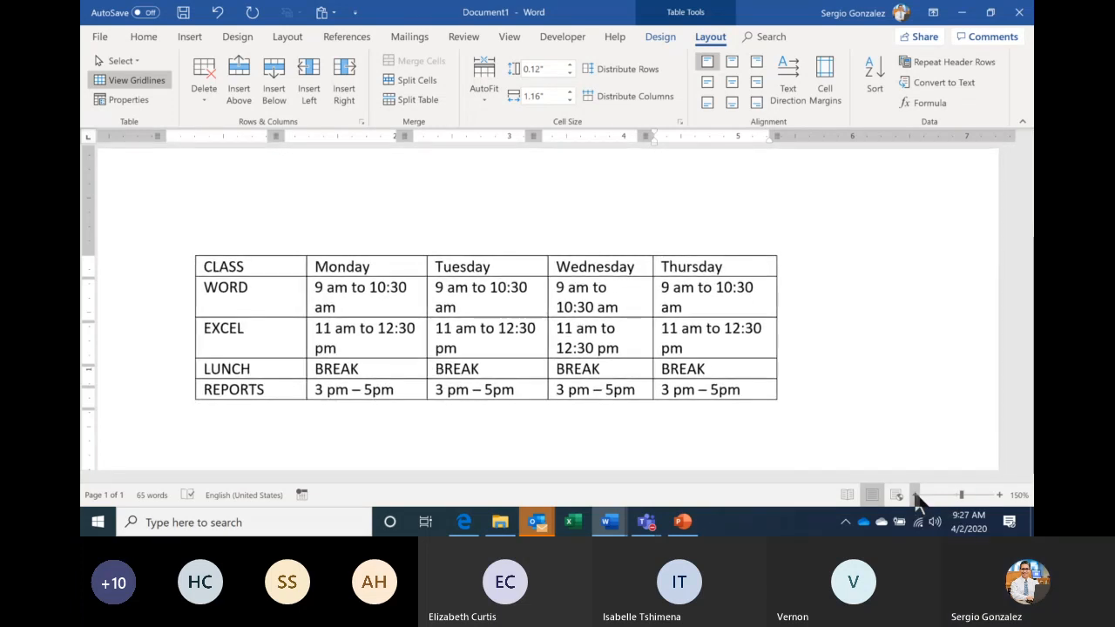
{"action": "left_click", "coordinate": [915, 495]}
{"action": "left_click", "coordinate": [915, 495]}
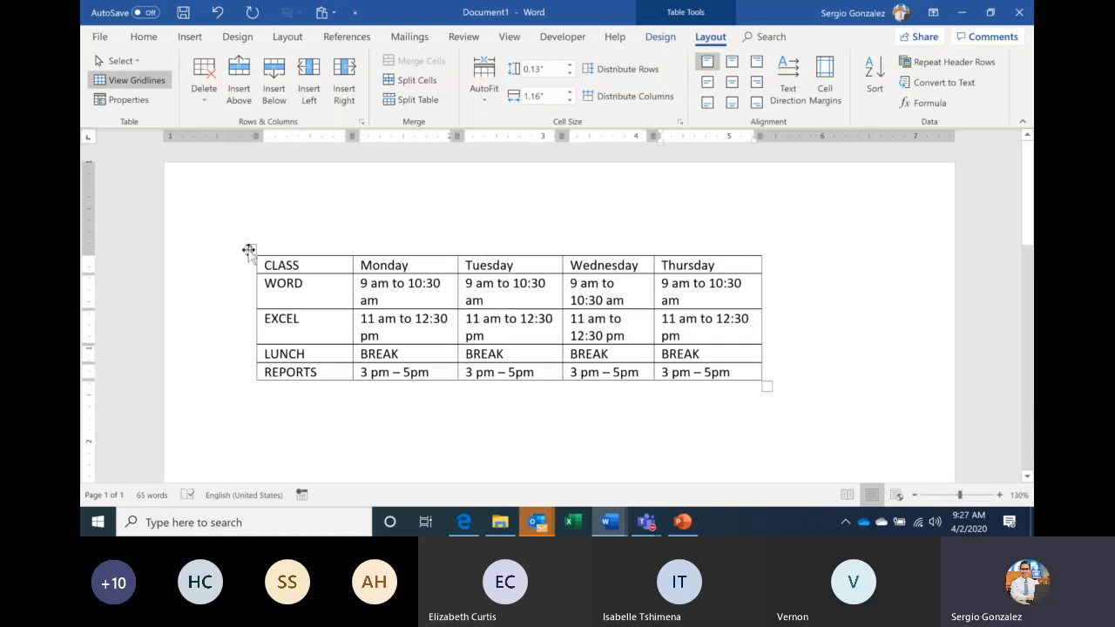
{"action": "left_click_drag", "start_coordinate": [251, 252], "coordinate": [341, 354]}
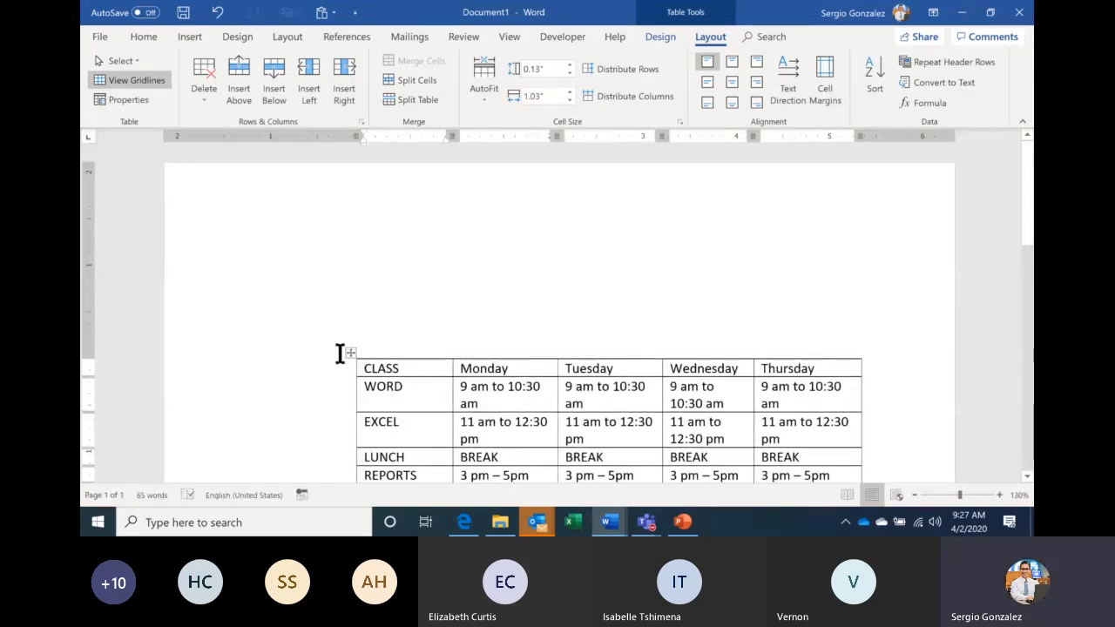
{"action": "left_click_drag", "start_coordinate": [351, 352], "coordinate": [269, 267]}
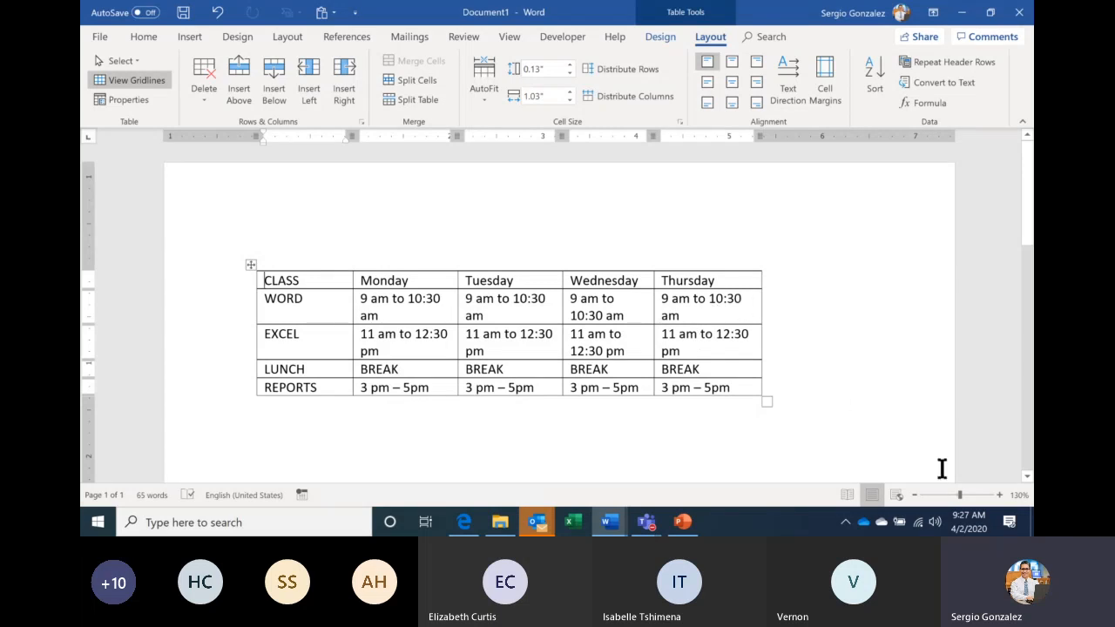
Step: Widen the Thursday column slightly, narrow the CLASS column to about 0.72", and shift the Monday–Tuesday border slightly left
{"action": "left_click", "coordinate": [999, 495]}
{"action": "left_click", "coordinate": [999, 495]}
{"action": "left_click", "coordinate": [1000, 495]}
{"action": "left_click", "coordinate": [998, 495]}
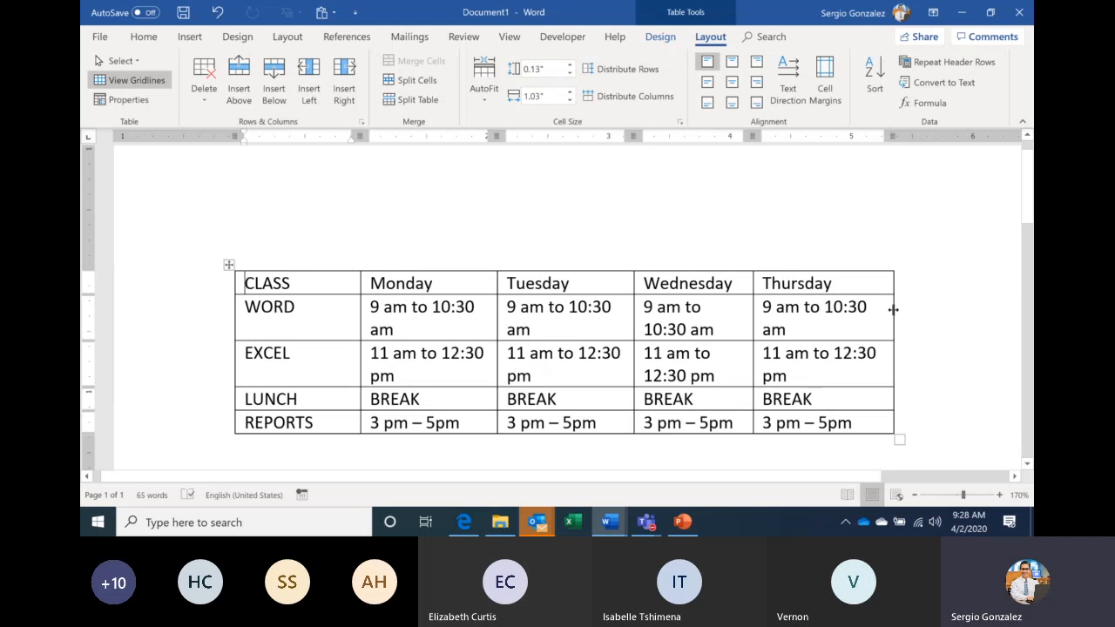
{"action": "left_click_drag", "start_coordinate": [893, 310], "coordinate": [915, 309]}
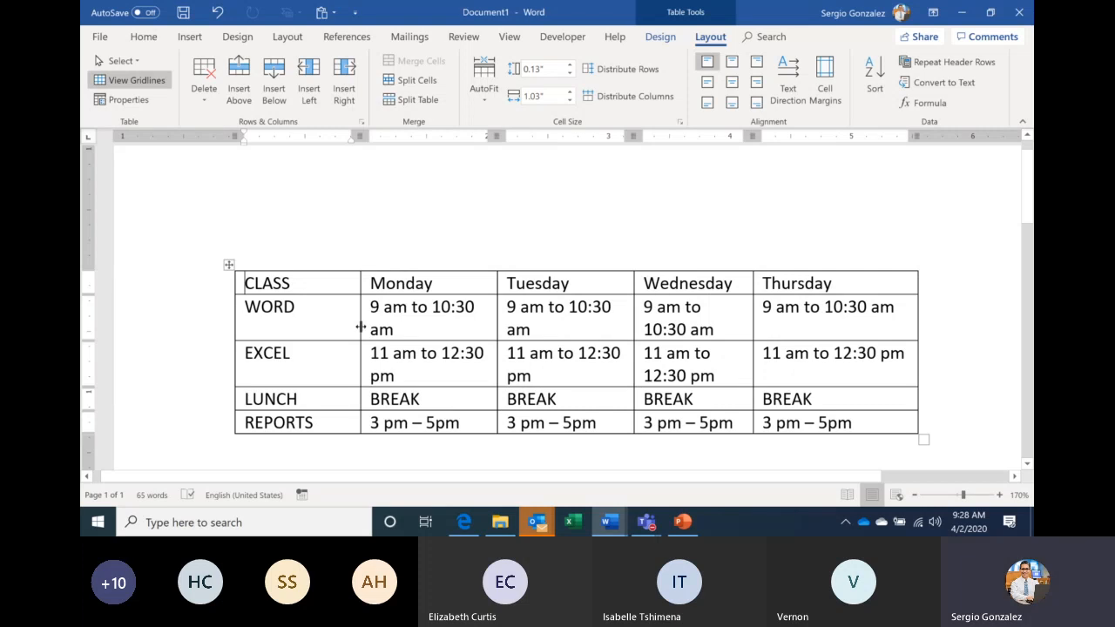
{"action": "left_click_drag", "start_coordinate": [360, 327], "coordinate": [319, 329]}
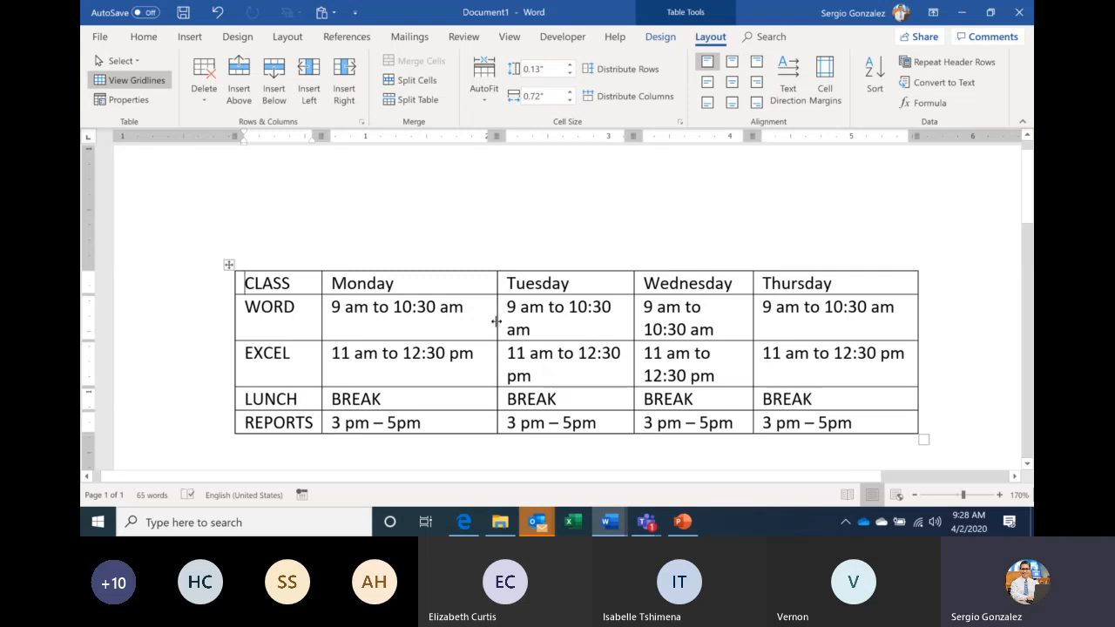
{"action": "mouse_move", "coordinate": [496, 322]}
{"action": "left_mouse_down"}
{"action": "mouse_move", "coordinate": [466, 321]}
{"action": "mouse_move", "coordinate": [478, 321]}
{"action": "left_mouse_up"}
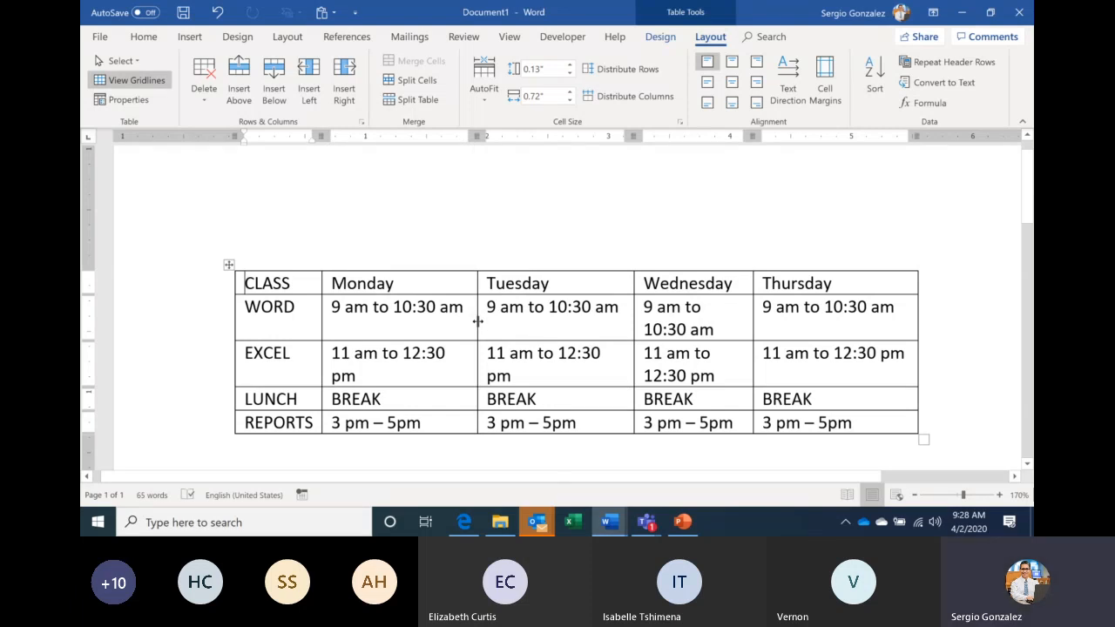
Step: Switch to the Microsoft Teams meeting and check the meeting chat and participant list for attendees' questions
{"action": "left_click", "coordinate": [647, 522]}
{"action": "left_click", "coordinate": [615, 461]}
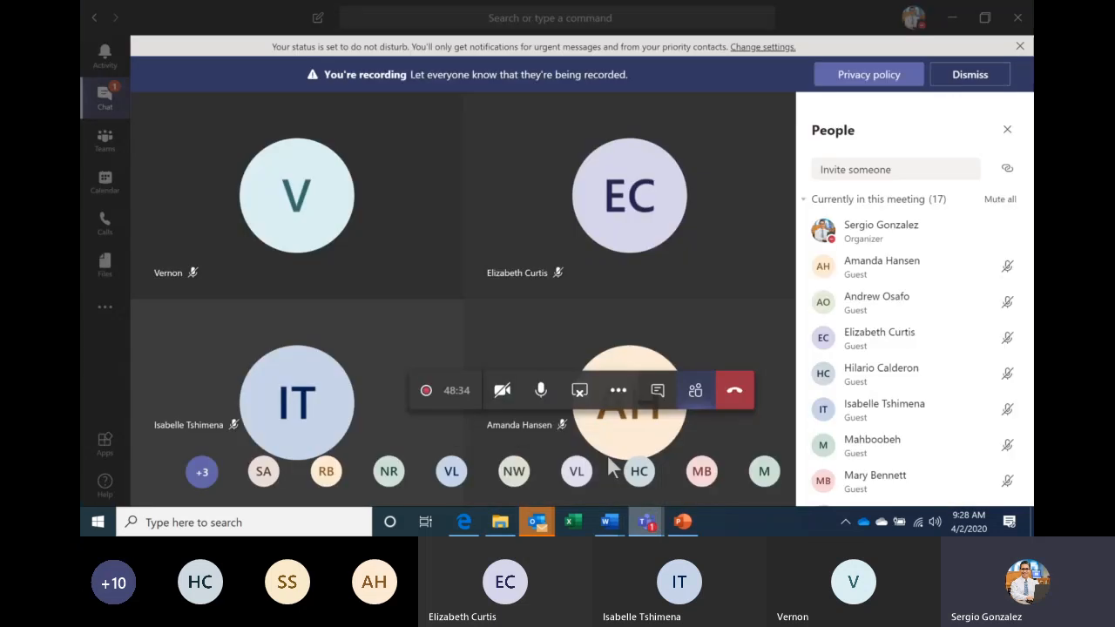
{"action": "left_click", "coordinate": [657, 391]}
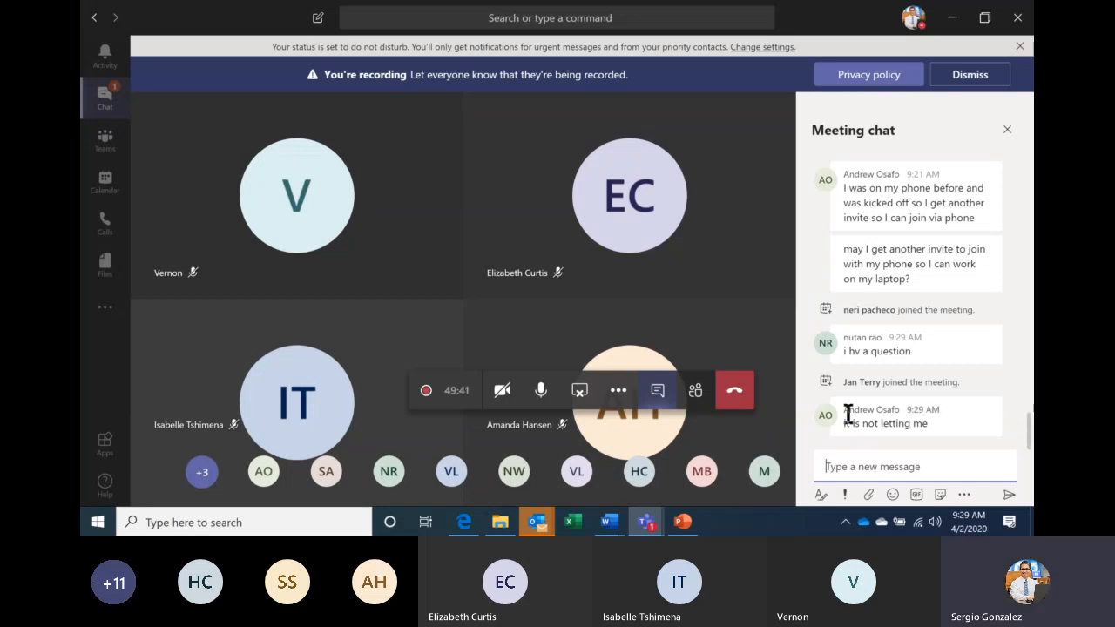
{"action": "left_click", "coordinate": [696, 391]}
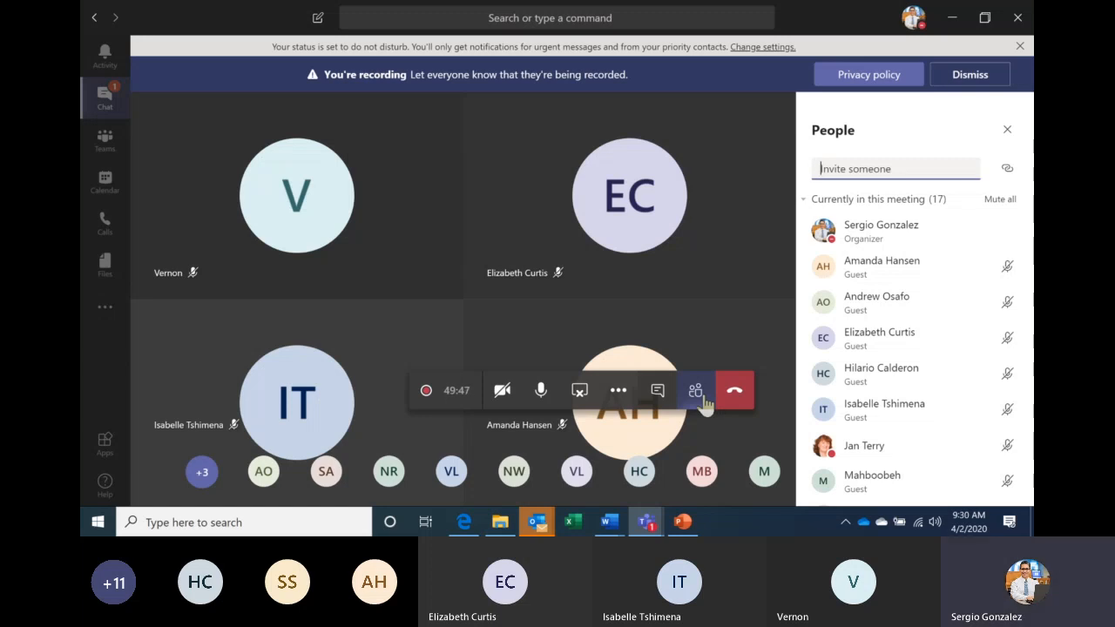
{"action": "left_click", "coordinate": [660, 396]}
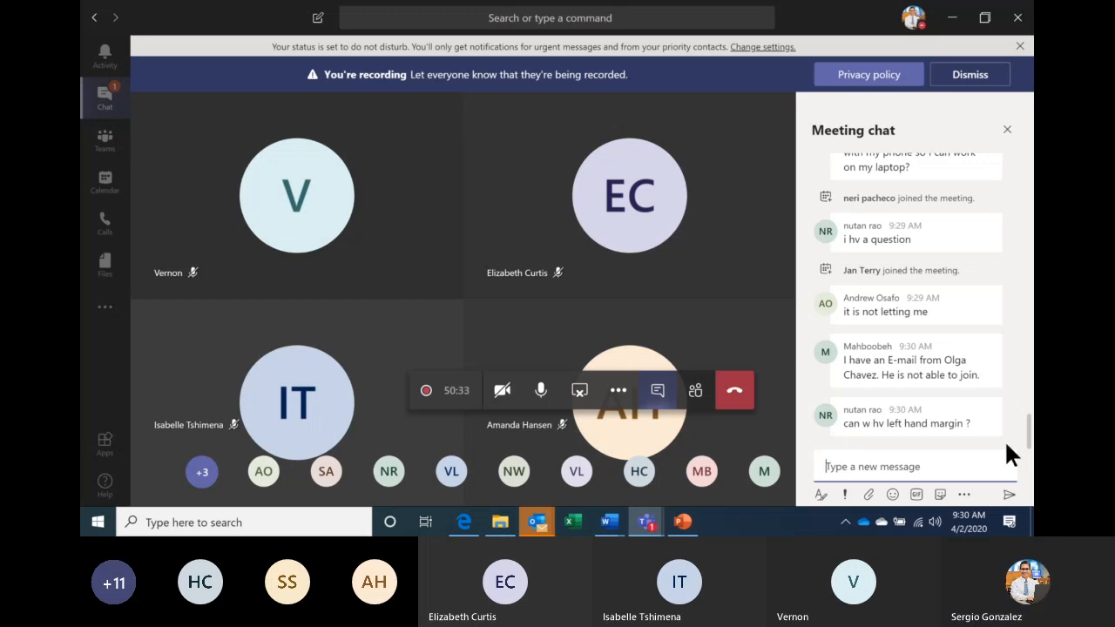
{"action": "mouse_move", "coordinate": [877, 433]}
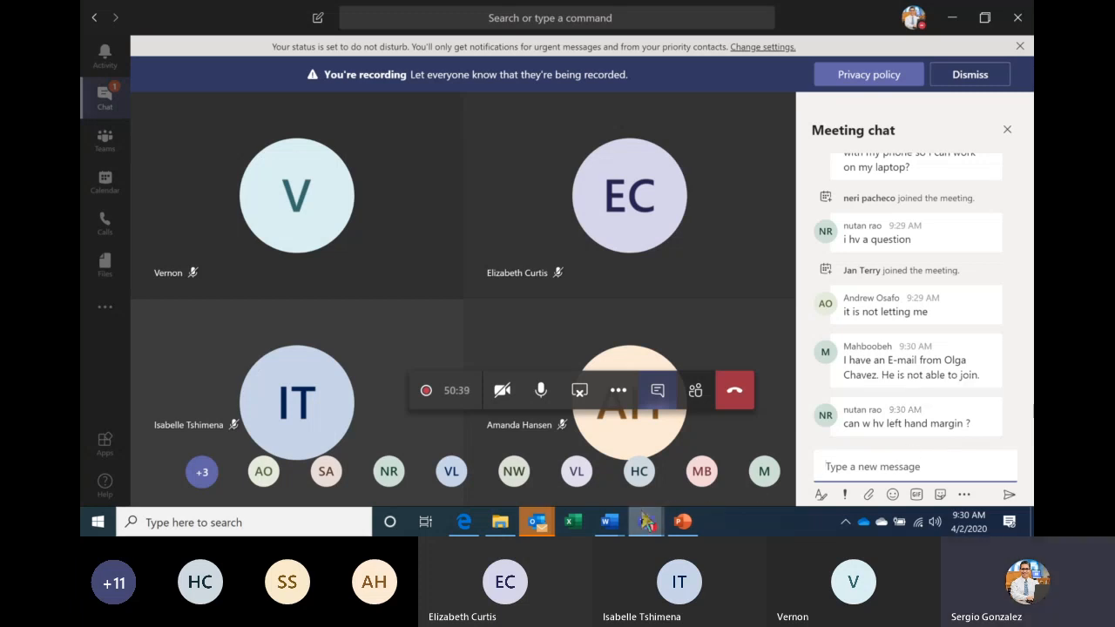
{"action": "mouse_move", "coordinate": [614, 521]}
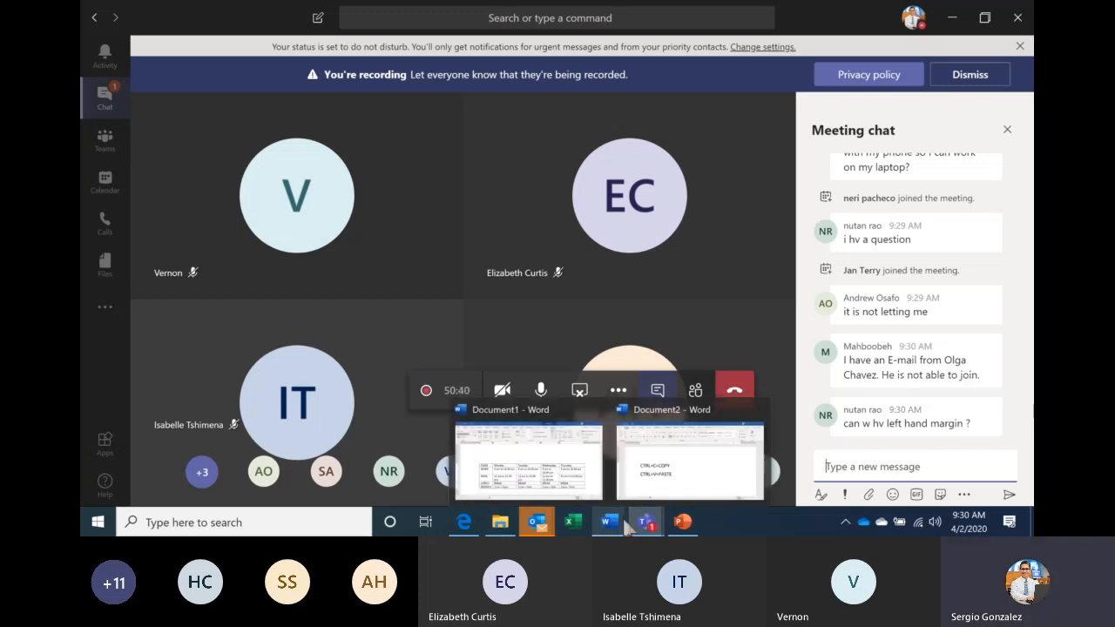
Step: Check the Microsoft Teams meeting chat for new attendee messages and return to the schedule table in Document1
{"action": "left_click", "coordinate": [566, 468]}
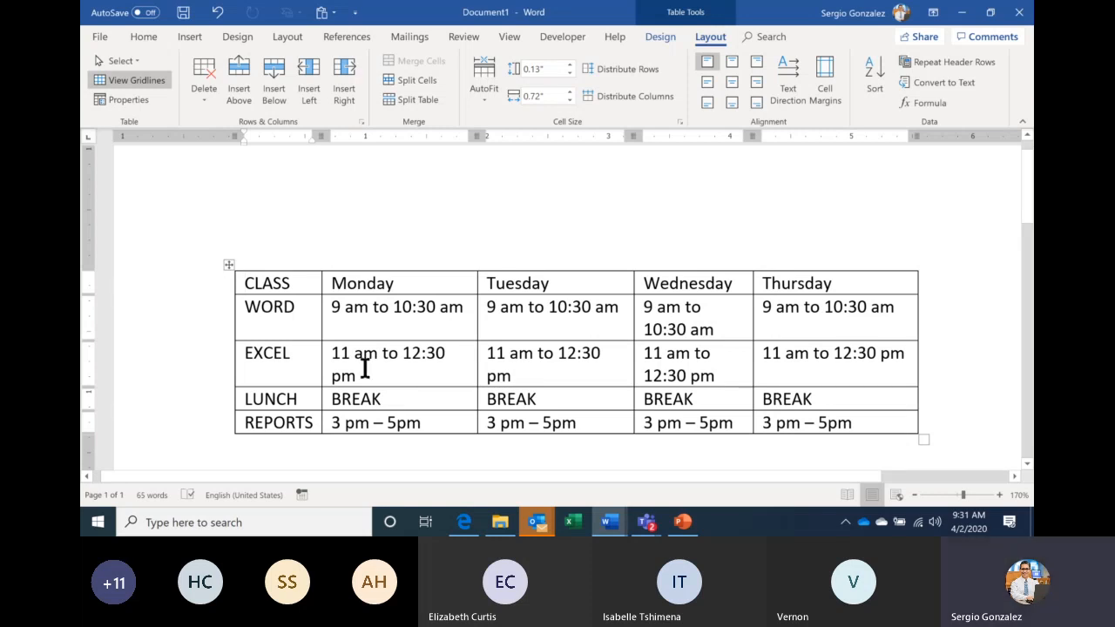
{"action": "left_click", "coordinate": [645, 522]}
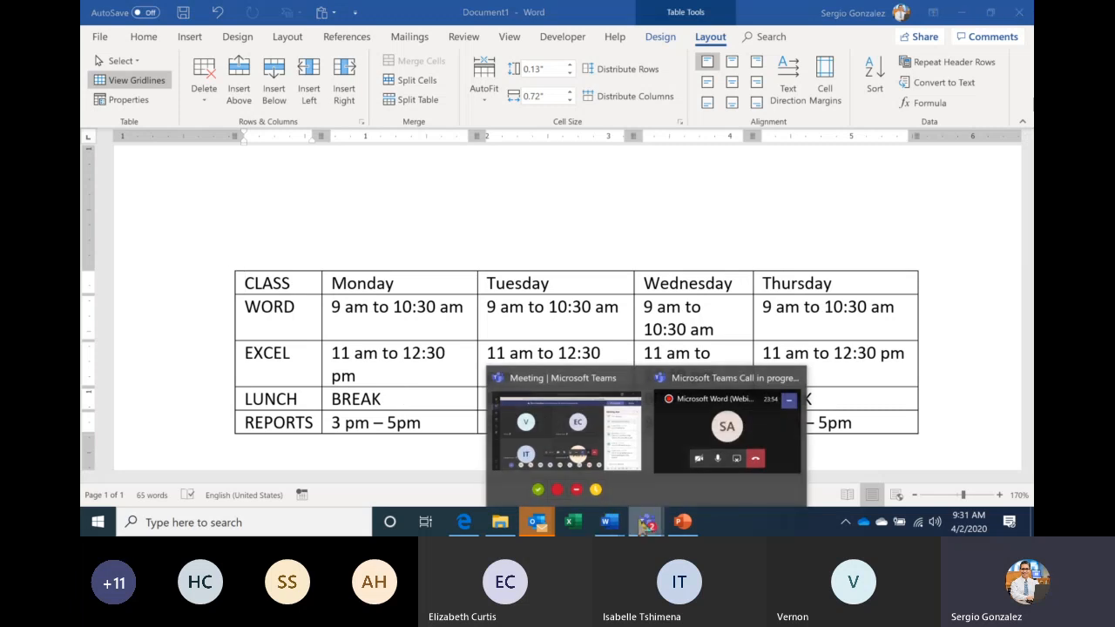
{"action": "left_click", "coordinate": [601, 453]}
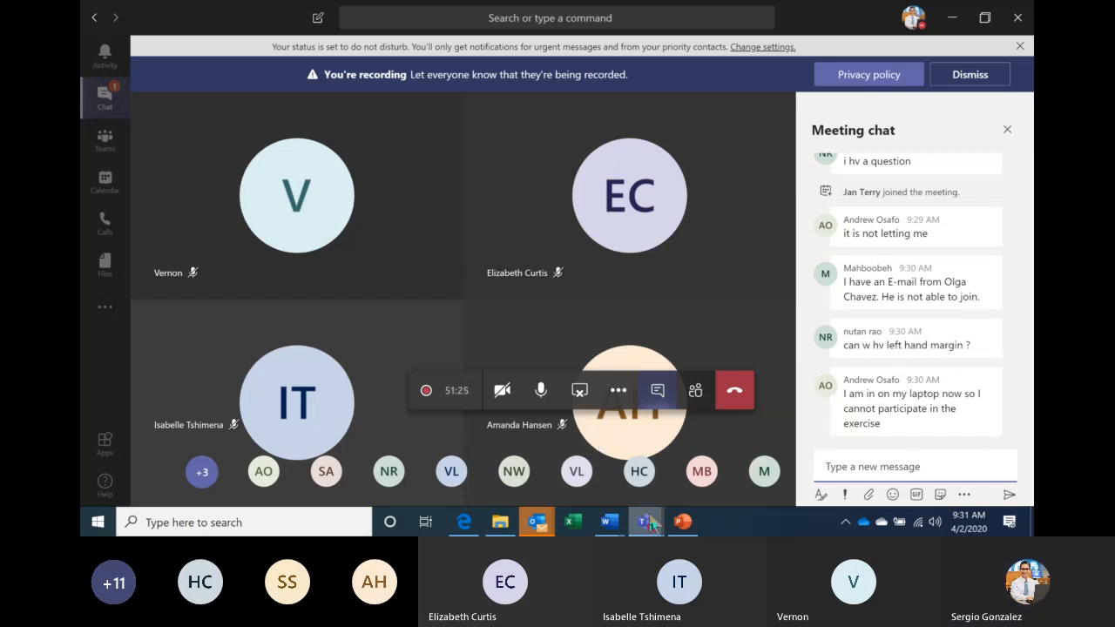
{"action": "mouse_move", "coordinate": [649, 521]}
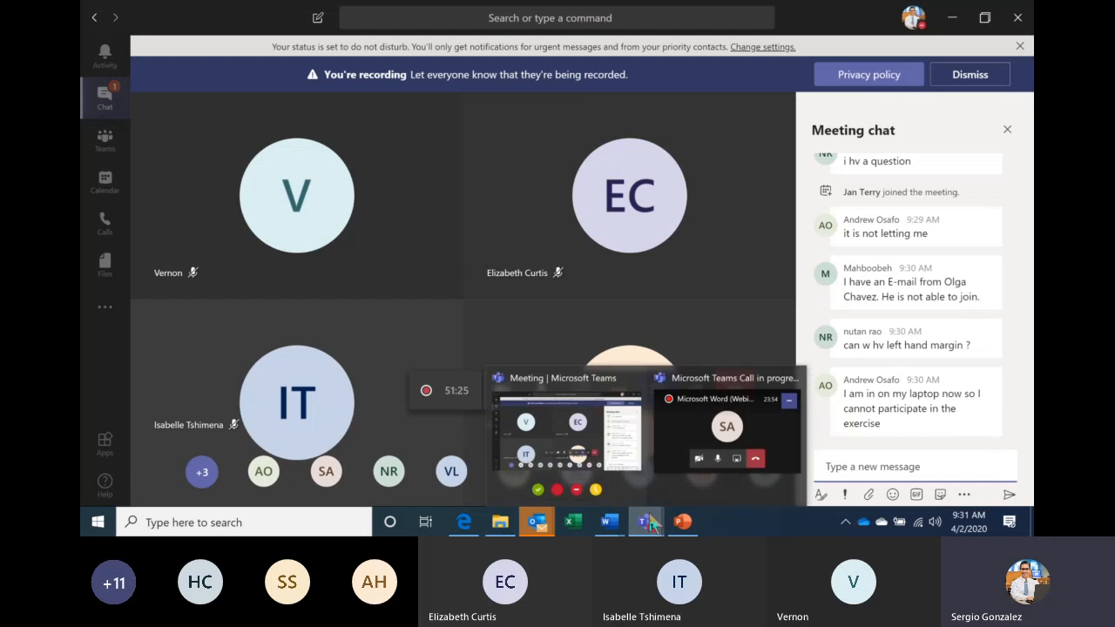
{"action": "left_click", "coordinate": [594, 440]}
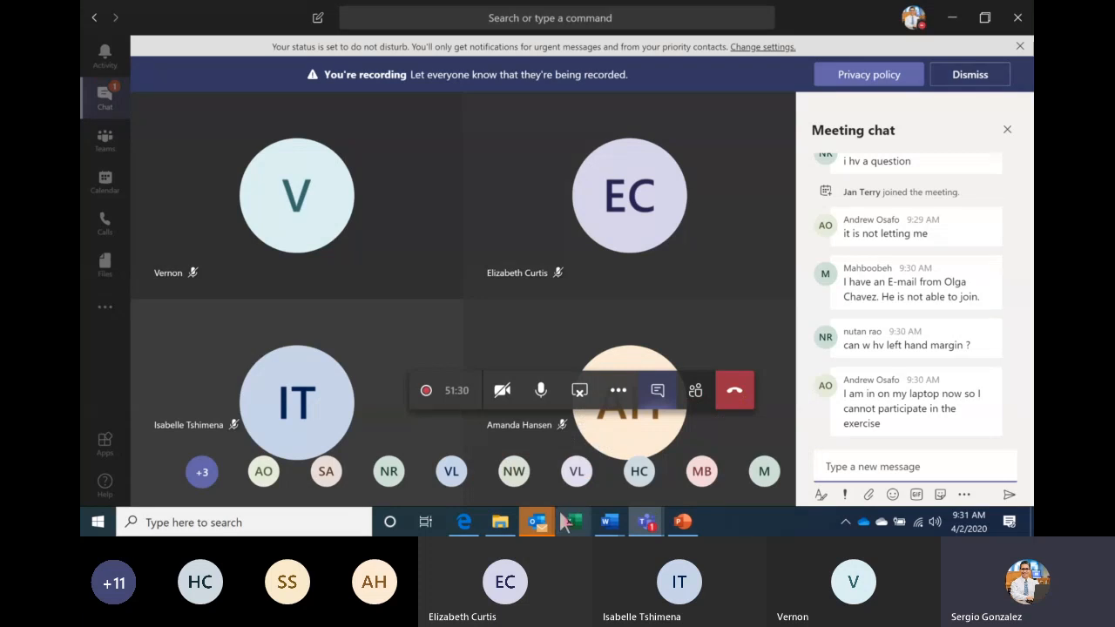
{"action": "left_click", "coordinate": [609, 523]}
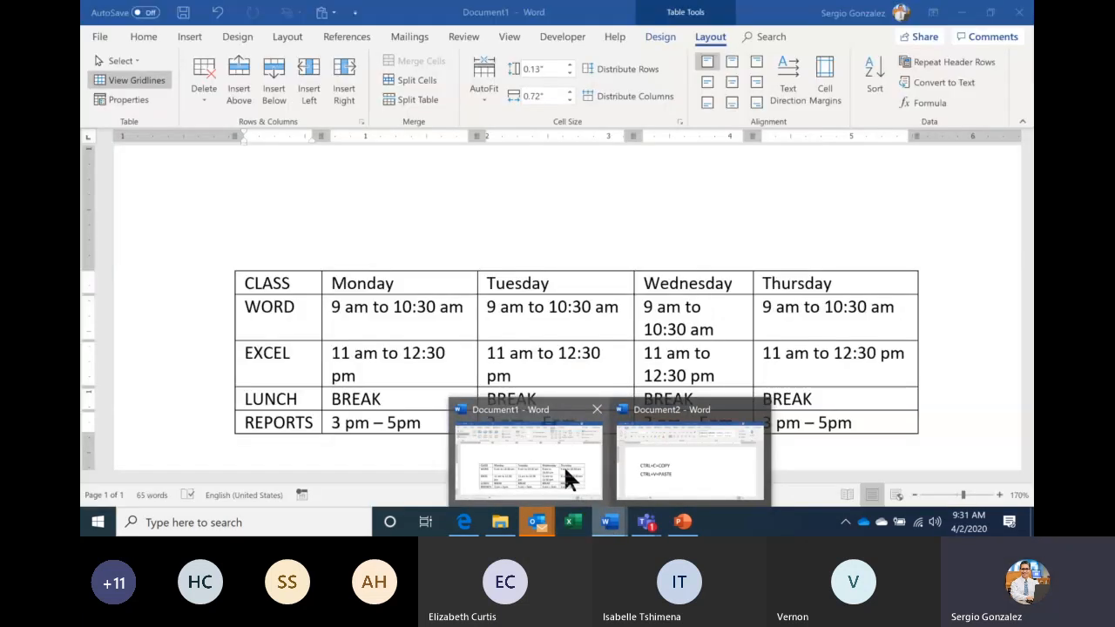
{"action": "left_click", "coordinate": [564, 476]}
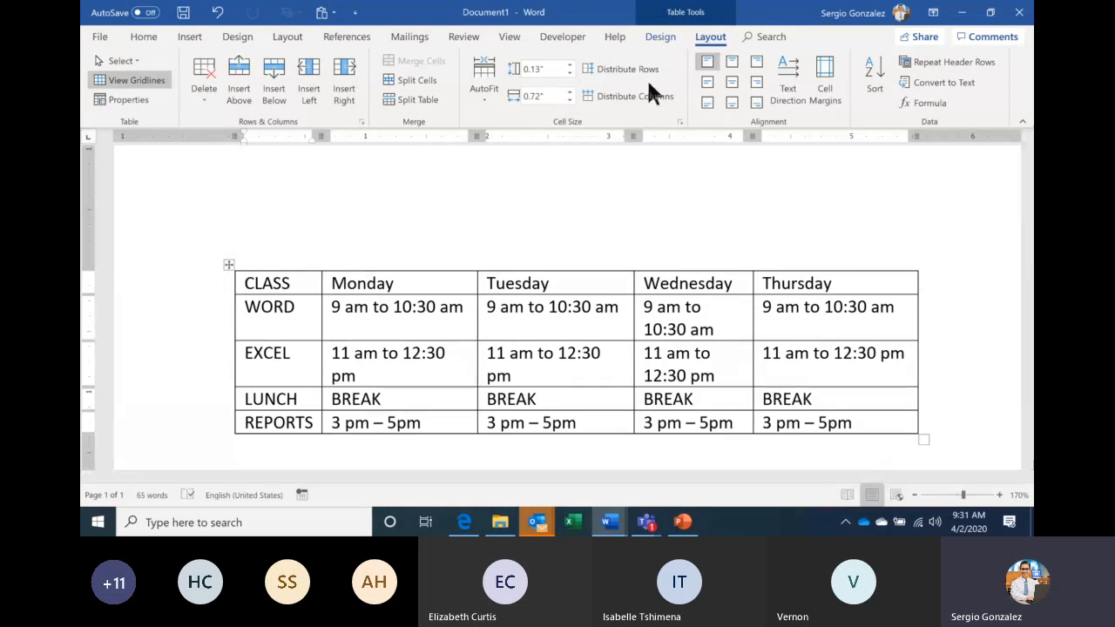
Step: Try the blue, orange and gray banded grid table styles with a coloured header row on the schedule table
{"action": "left_click", "coordinate": [660, 35]}
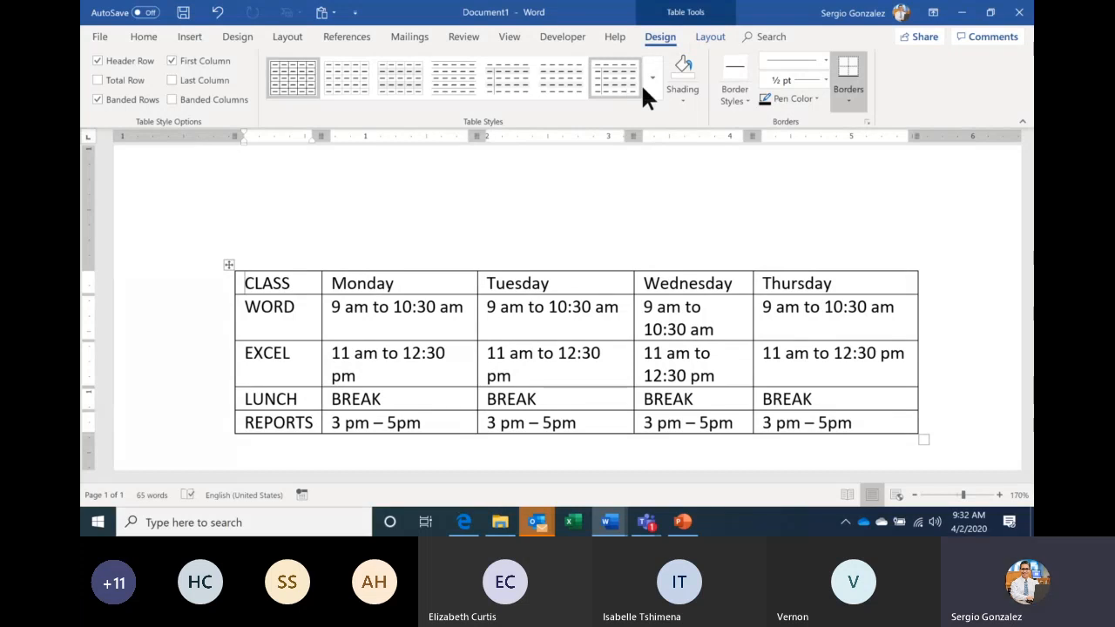
{"action": "left_click", "coordinate": [647, 83]}
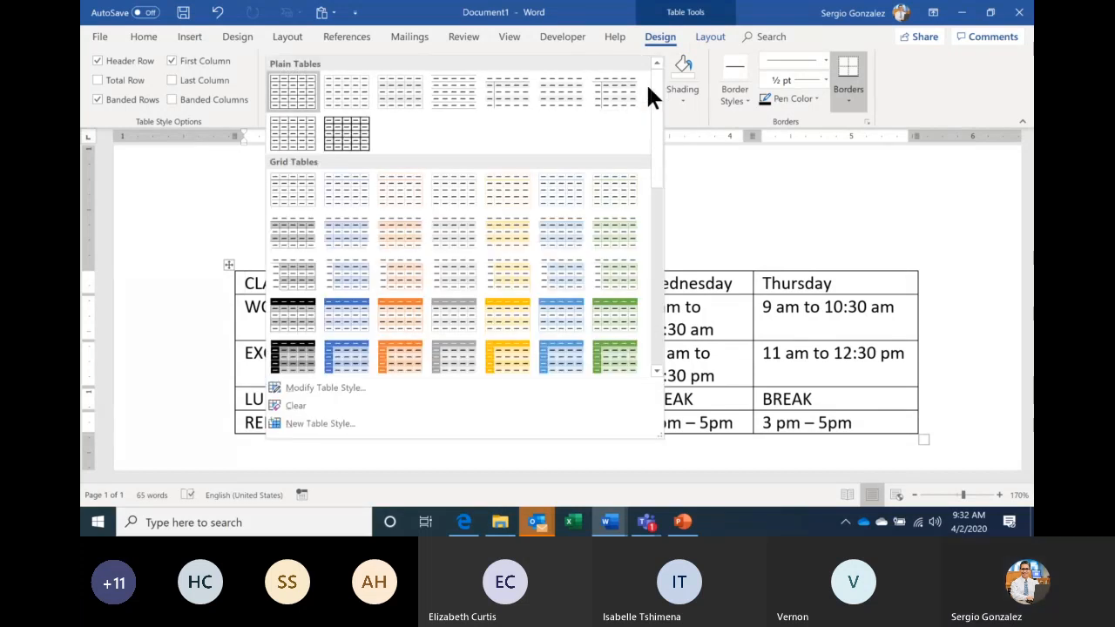
{"action": "left_click", "coordinate": [355, 311]}
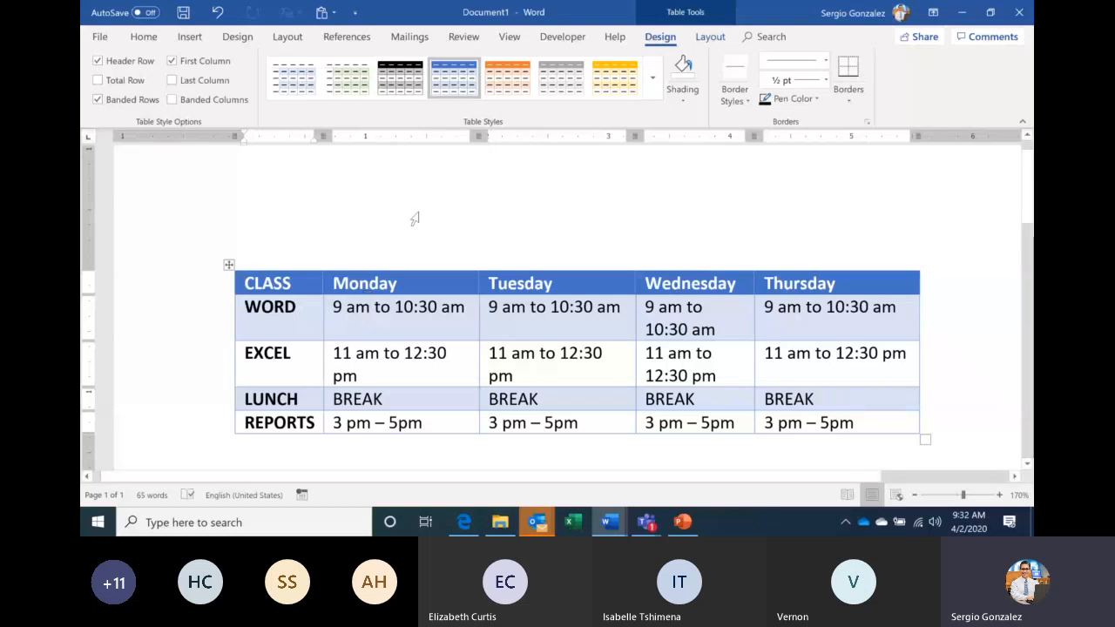
{"action": "left_click", "coordinate": [500, 81]}
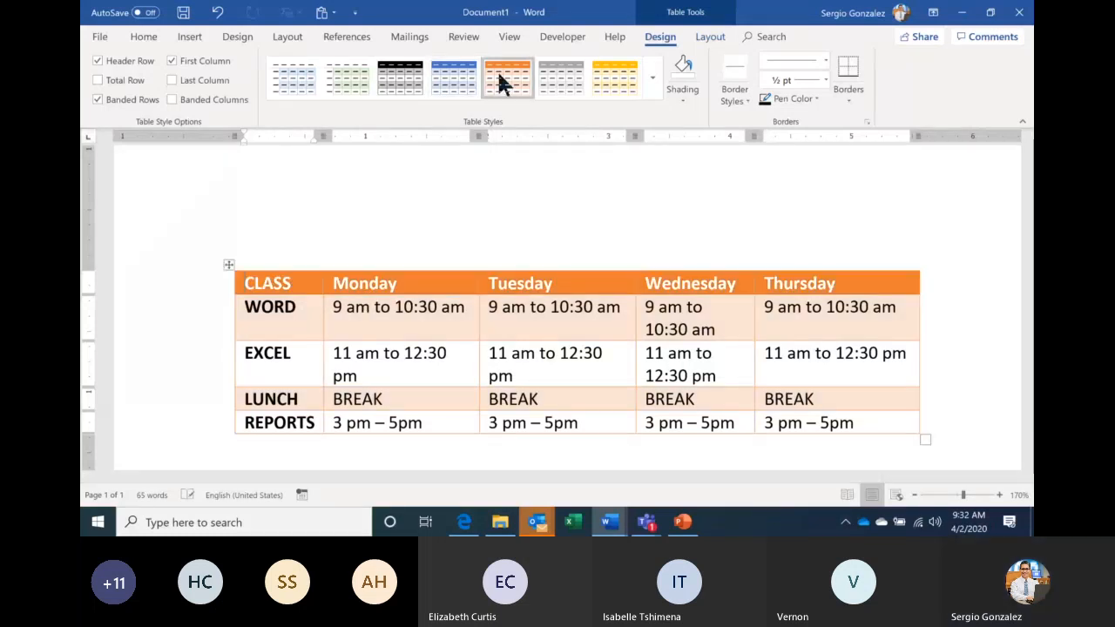
{"action": "left_click", "coordinate": [562, 73]}
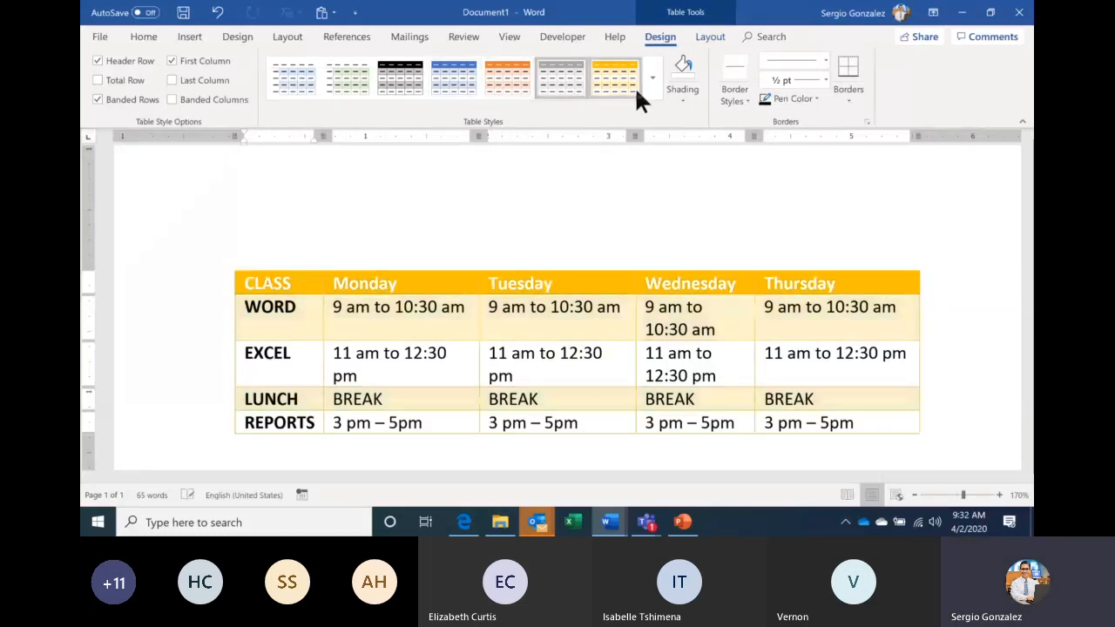
Step: Try the blue grid style with a solid first column, and return the schedule table to the plain Table Grid style
{"action": "left_click", "coordinate": [653, 80]}
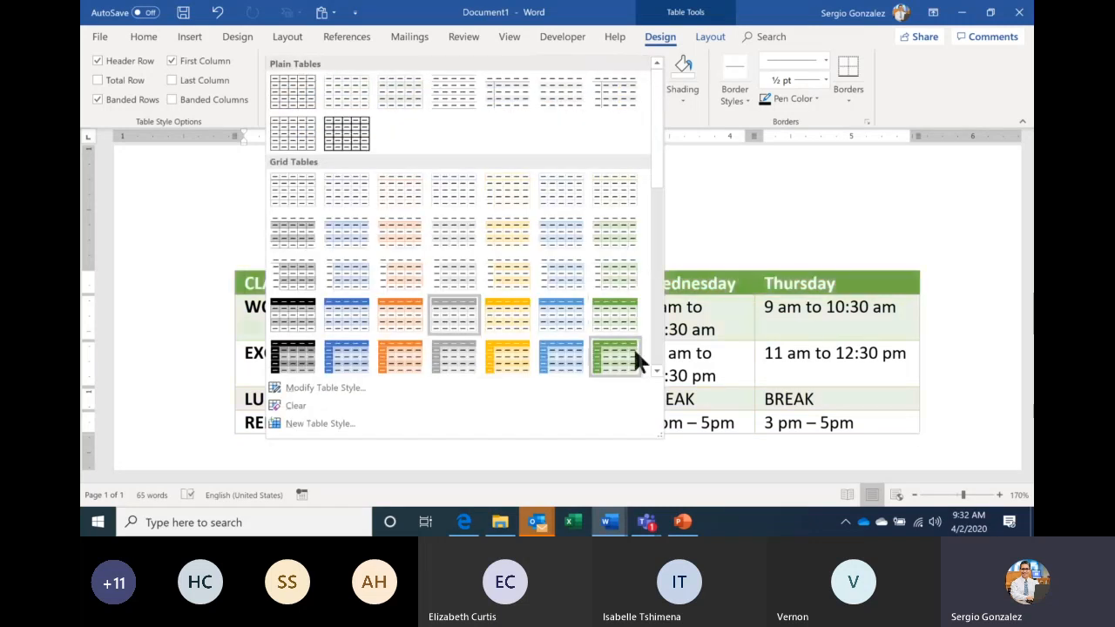
{"action": "left_click", "coordinate": [657, 372]}
{"action": "left_click", "coordinate": [657, 372]}
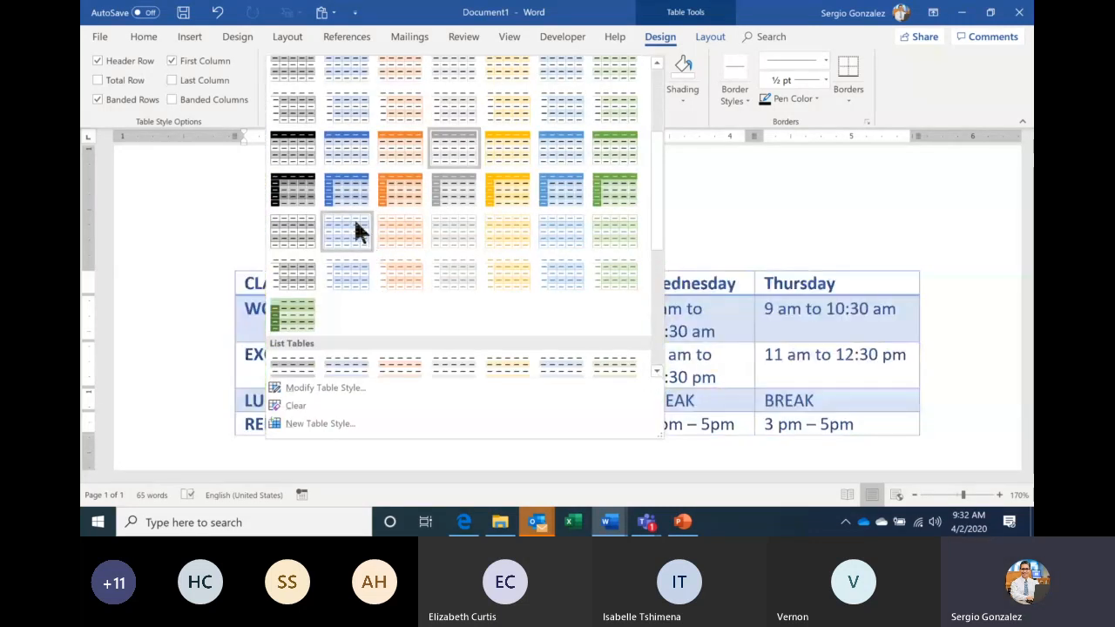
{"action": "left_click", "coordinate": [353, 206]}
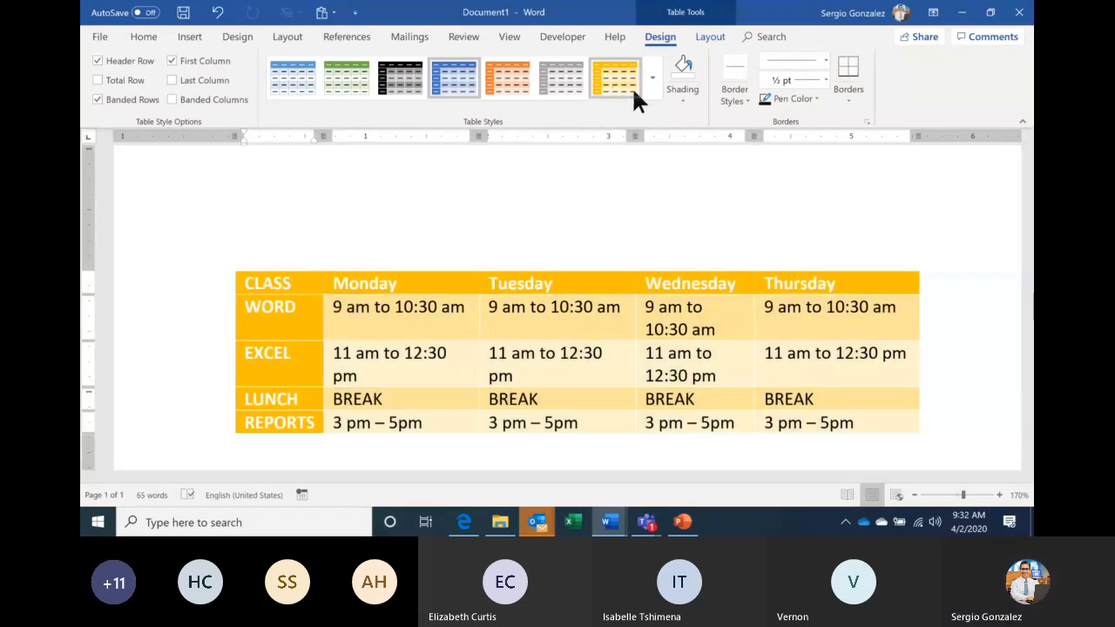
{"action": "left_click", "coordinate": [654, 92]}
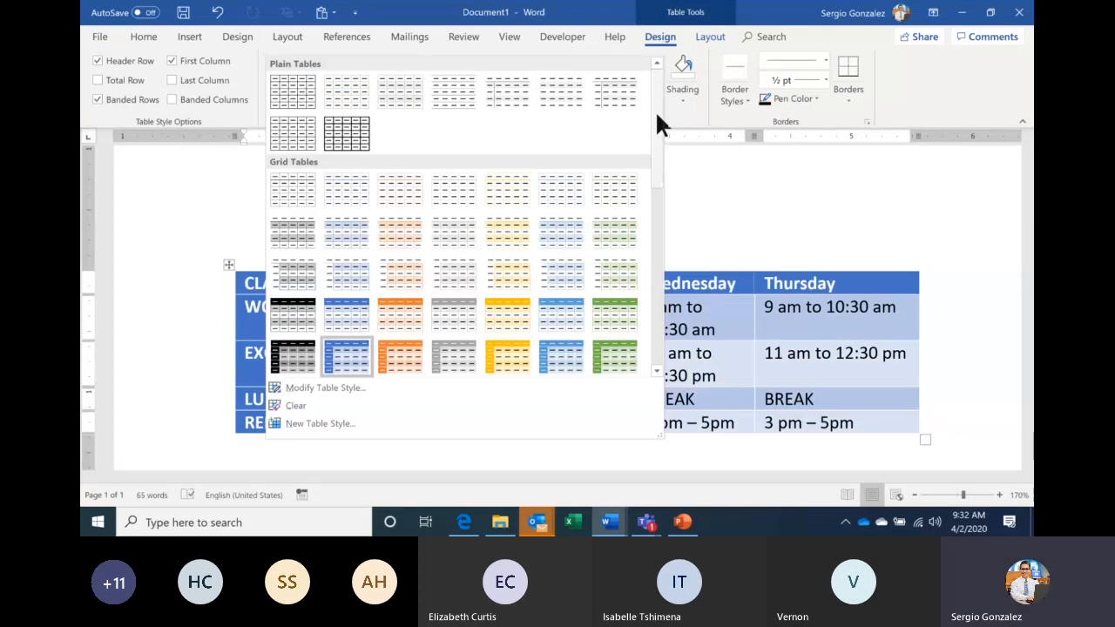
{"action": "left_click", "coordinate": [294, 93]}
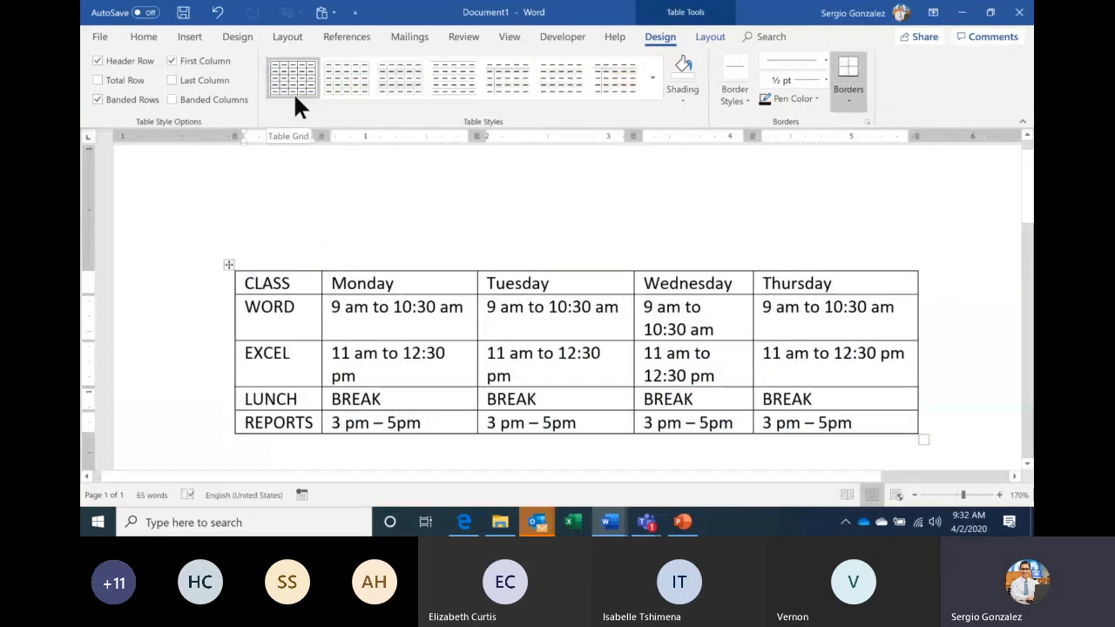
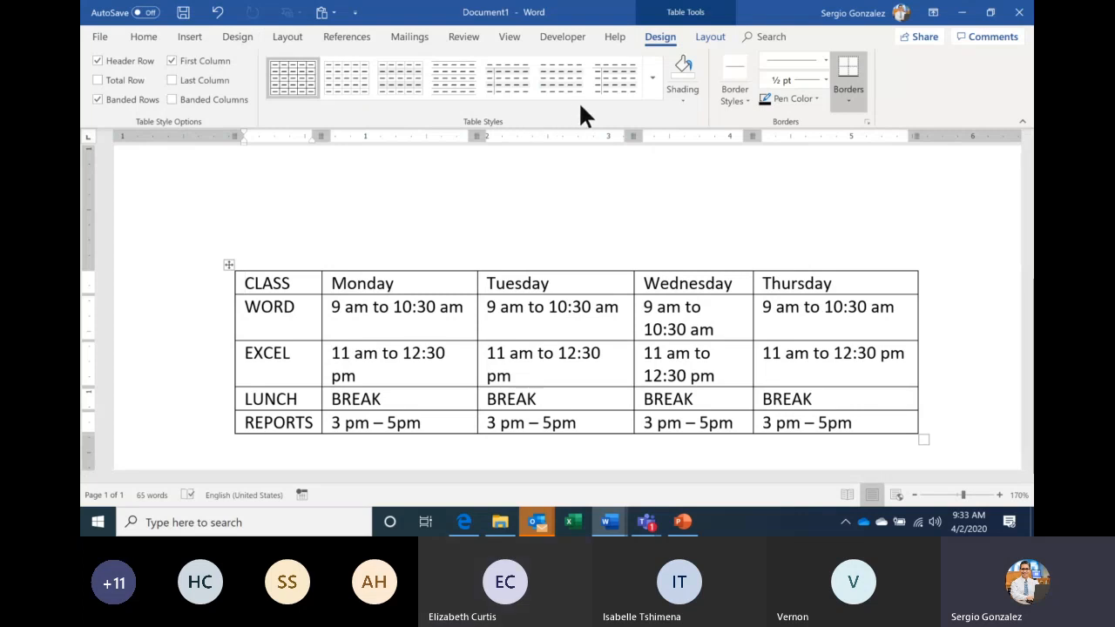
Step: Browse the available grid and list table styles, preview a gold list style on the schedule, and leave without applying any
{"action": "left_click", "coordinate": [651, 85]}
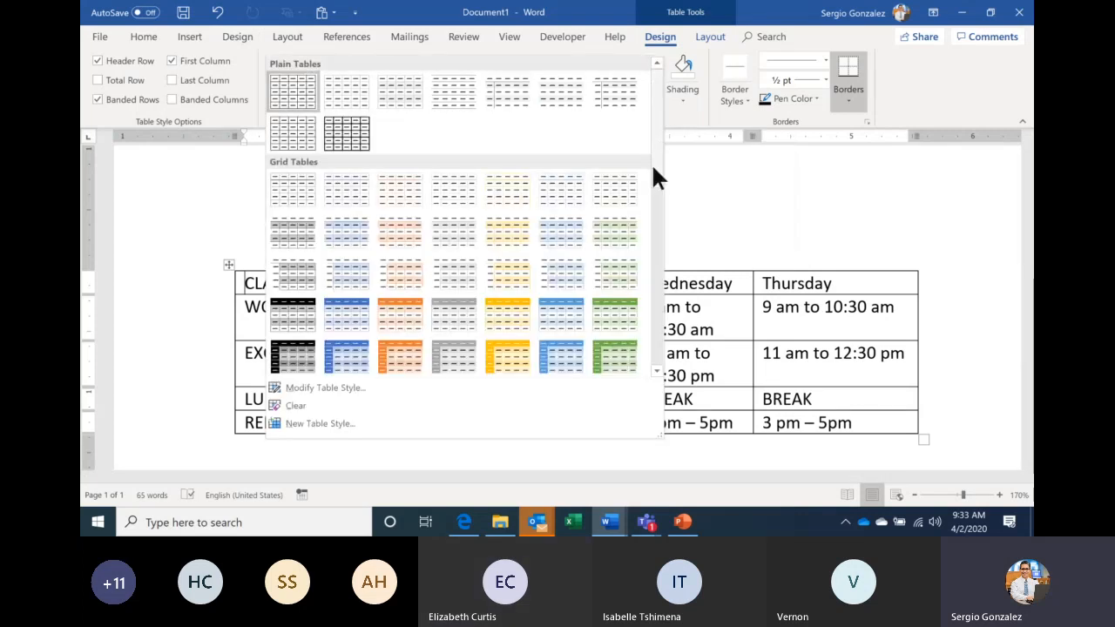
{"action": "left_click_drag", "start_coordinate": [652, 163], "coordinate": [653, 246]}
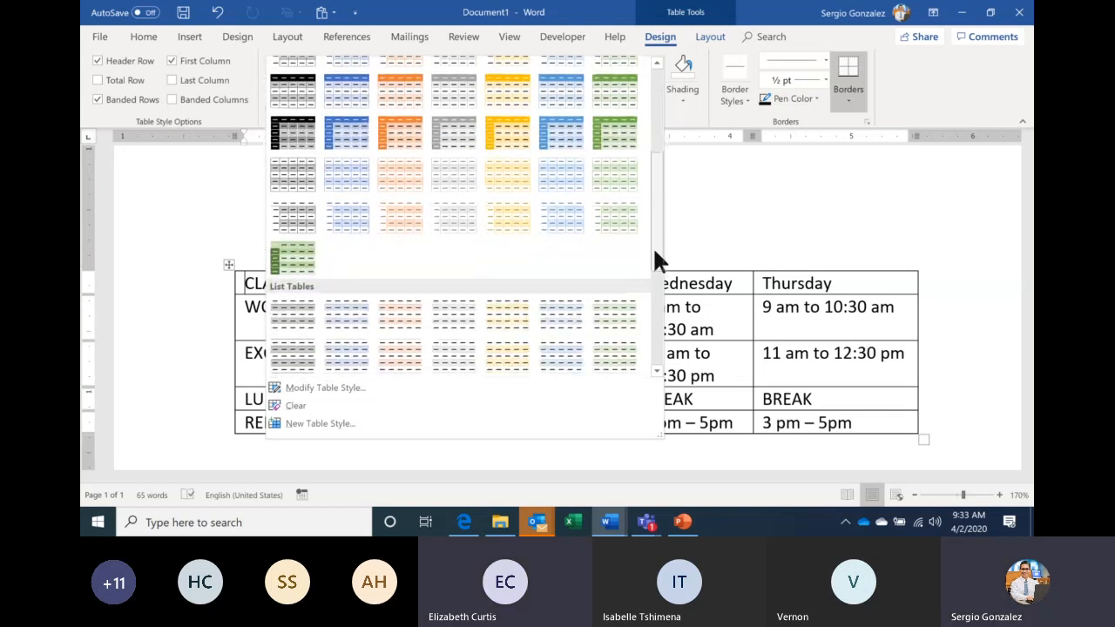
{"action": "scroll", "coordinate": [659, 294], "scroll_direction": "down", "scroll_amount": 2}
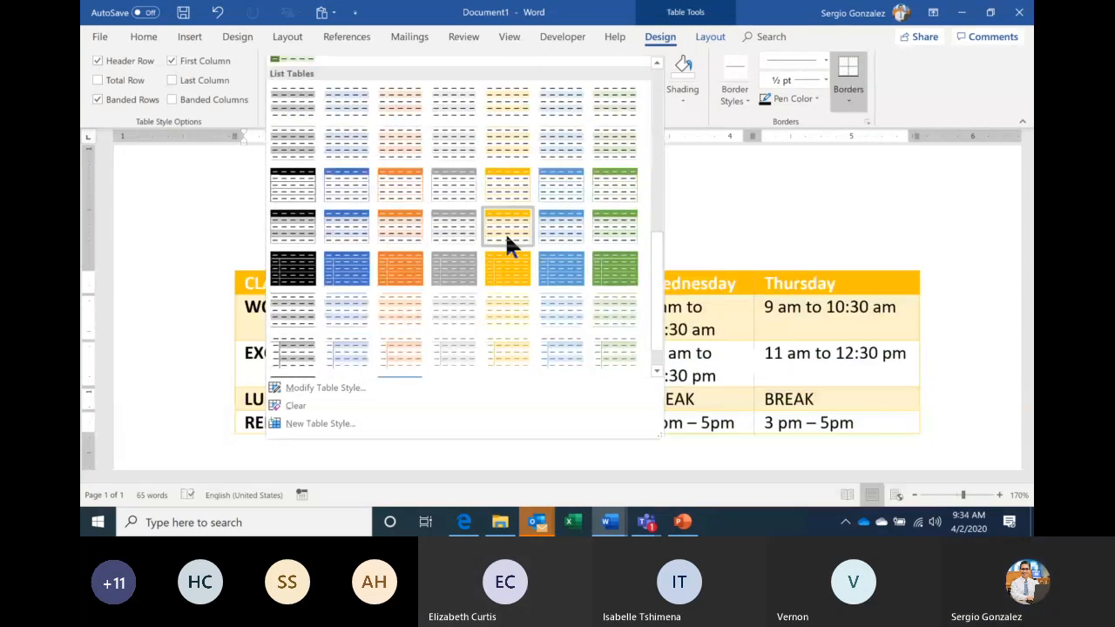
{"action": "left_click", "coordinate": [684, 180]}
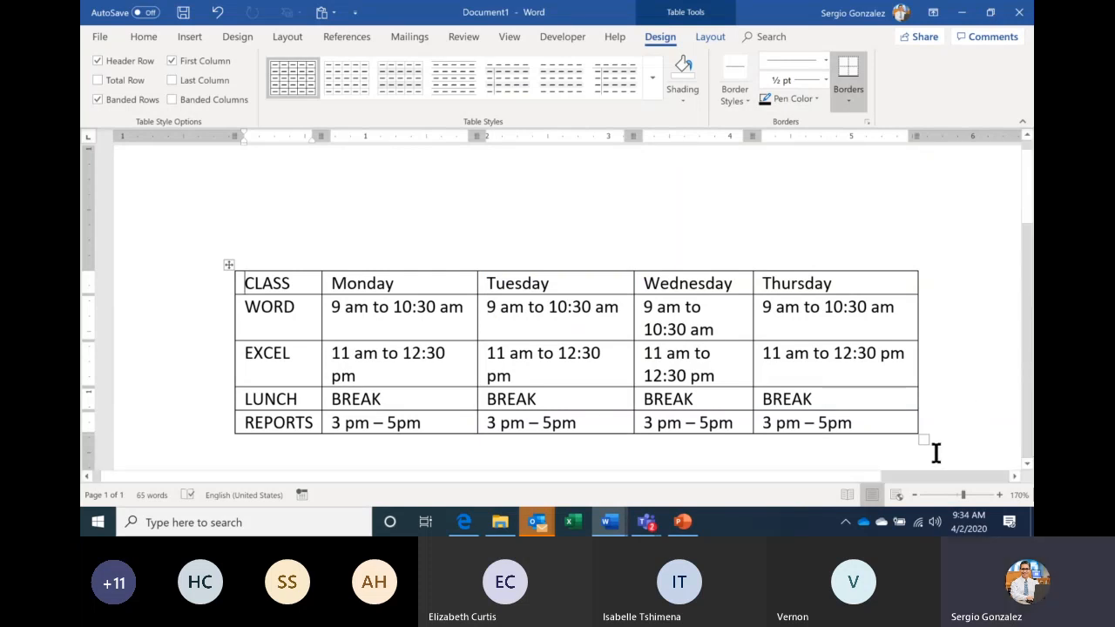
Step: Zoom out to 40% to examine the table's placement on the whole page, and zoom back in to 150%
{"action": "left_click", "coordinate": [914, 495]}
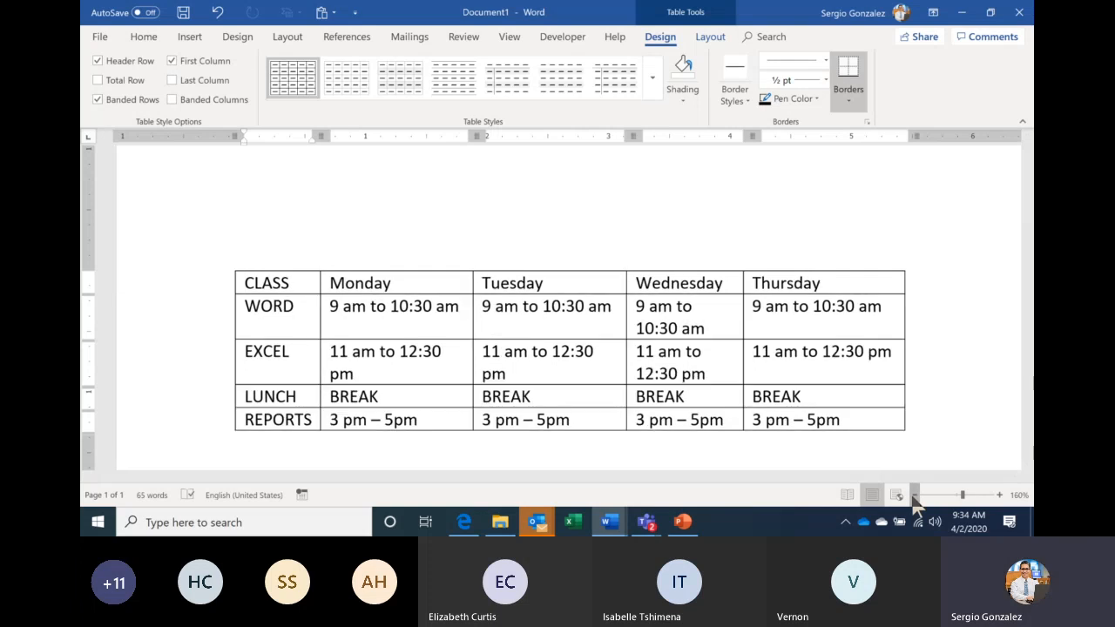
{"action": "left_click", "coordinate": [914, 495]}
{"action": "left_click", "coordinate": [914, 495]}
{"action": "left_click", "coordinate": [915, 495]}
{"action": "left_click", "coordinate": [914, 495]}
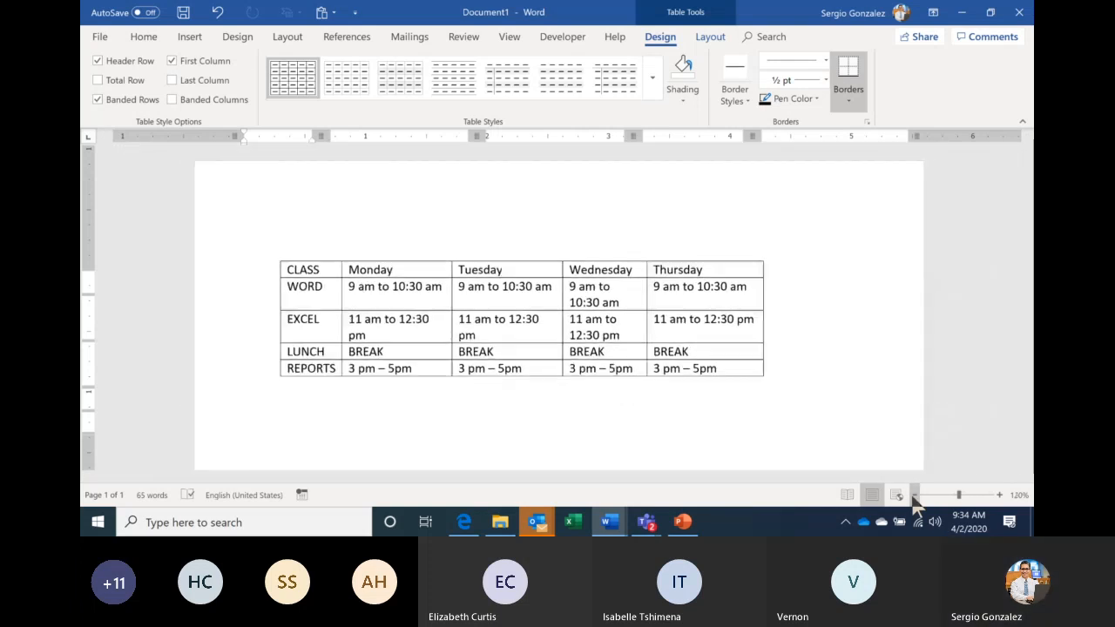
{"action": "left_click", "coordinate": [914, 494]}
{"action": "left_click", "coordinate": [914, 495]}
{"action": "left_click", "coordinate": [914, 495]}
{"action": "left_click", "coordinate": [914, 495]}
{"action": "left_click", "coordinate": [914, 495]}
{"action": "left_click", "coordinate": [914, 495]}
{"action": "left_click", "coordinate": [914, 495]}
{"action": "left_click", "coordinate": [914, 495]}
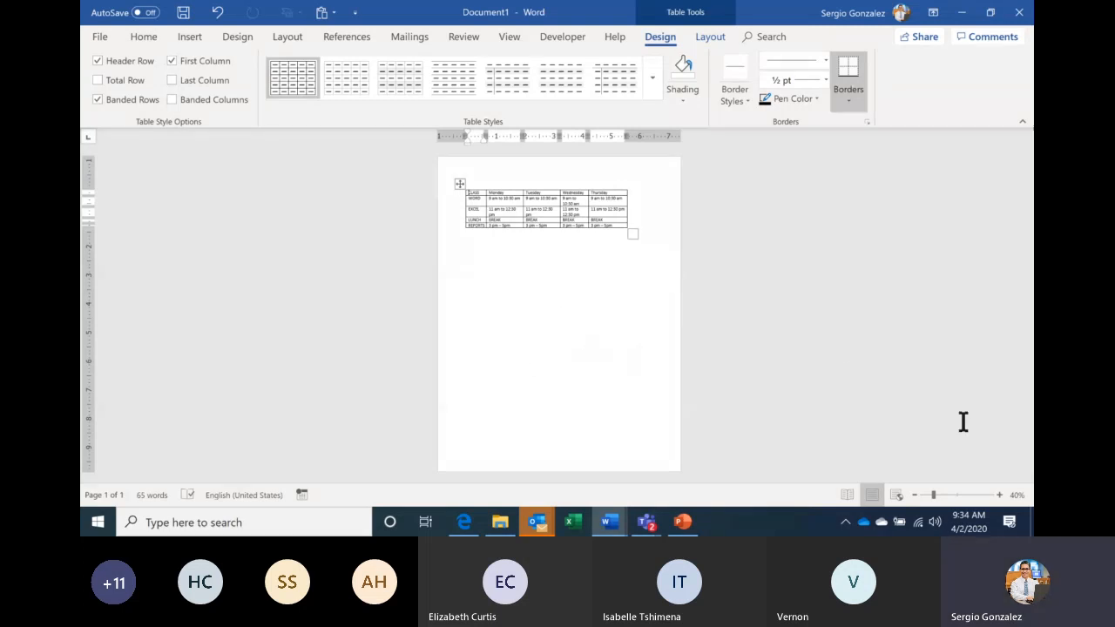
{"action": "left_click", "coordinate": [1000, 497]}
{"action": "left_click", "coordinate": [1000, 497]}
{"action": "left_click", "coordinate": [1001, 497]}
{"action": "left_click", "coordinate": [1000, 496]}
{"action": "left_click", "coordinate": [1000, 497]}
{"action": "left_click", "coordinate": [1001, 496]}
{"action": "left_click", "coordinate": [1000, 496]}
{"action": "left_click", "coordinate": [1000, 497]}
{"action": "left_click", "coordinate": [1000, 497]}
{"action": "left_click", "coordinate": [1001, 497]}
{"action": "left_click", "coordinate": [1001, 497]}
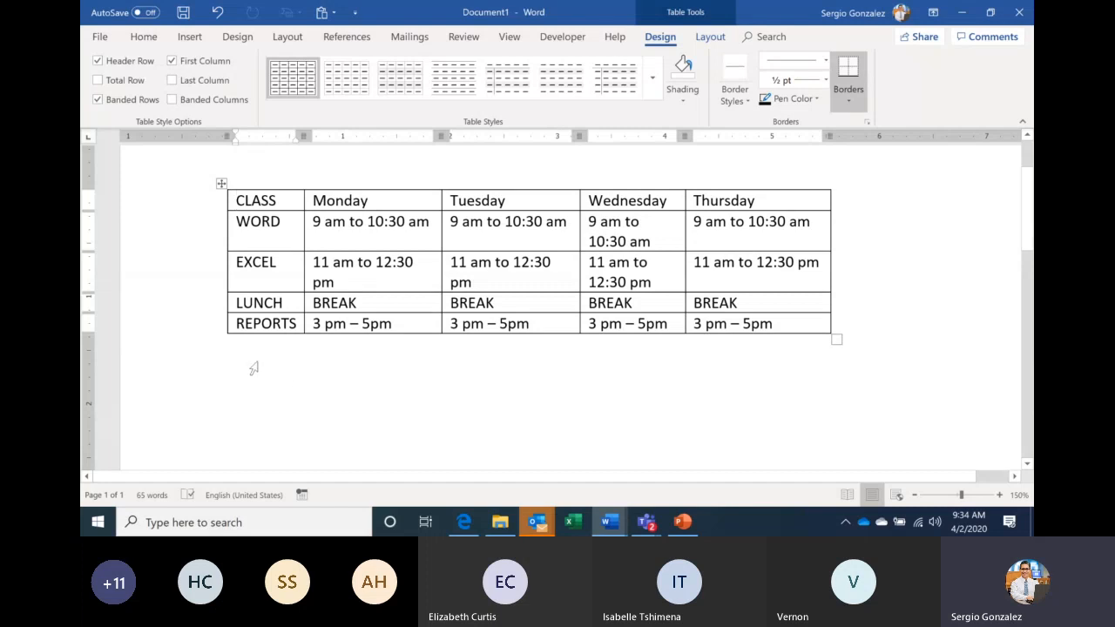
Step: Create a new blank document
{"action": "left_click", "coordinate": [99, 37]}
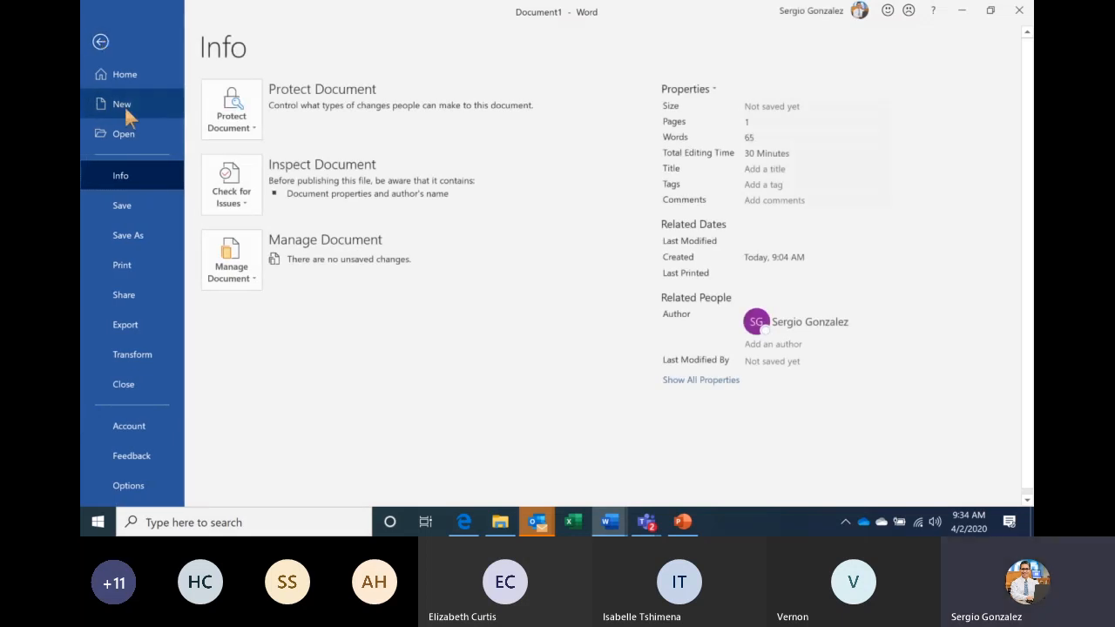
{"action": "left_click", "coordinate": [125, 105]}
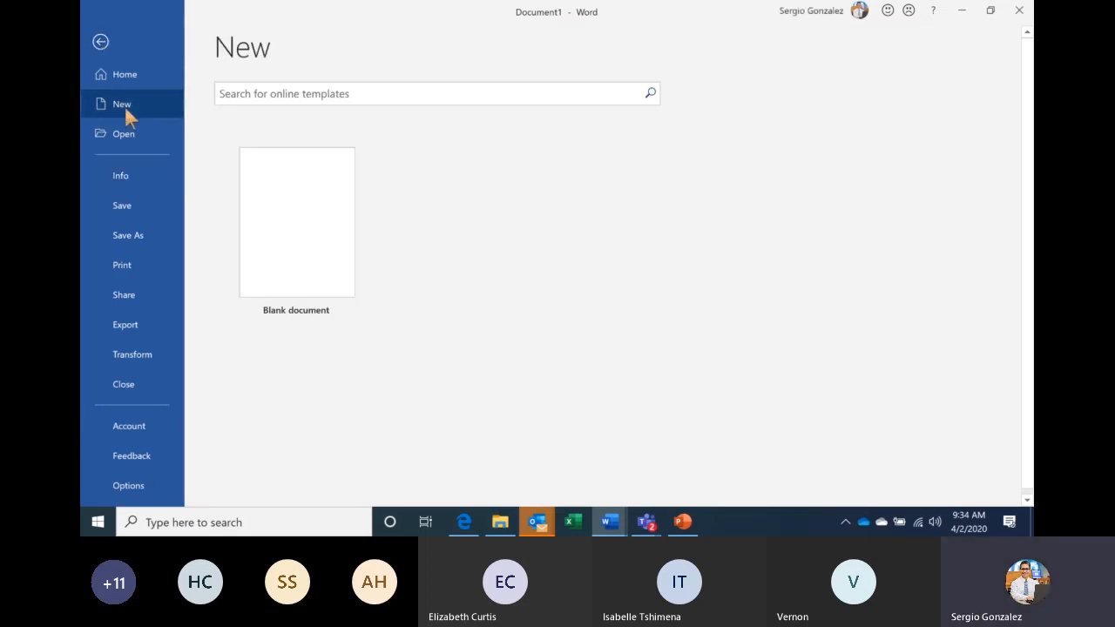
{"action": "left_click", "coordinate": [271, 201]}
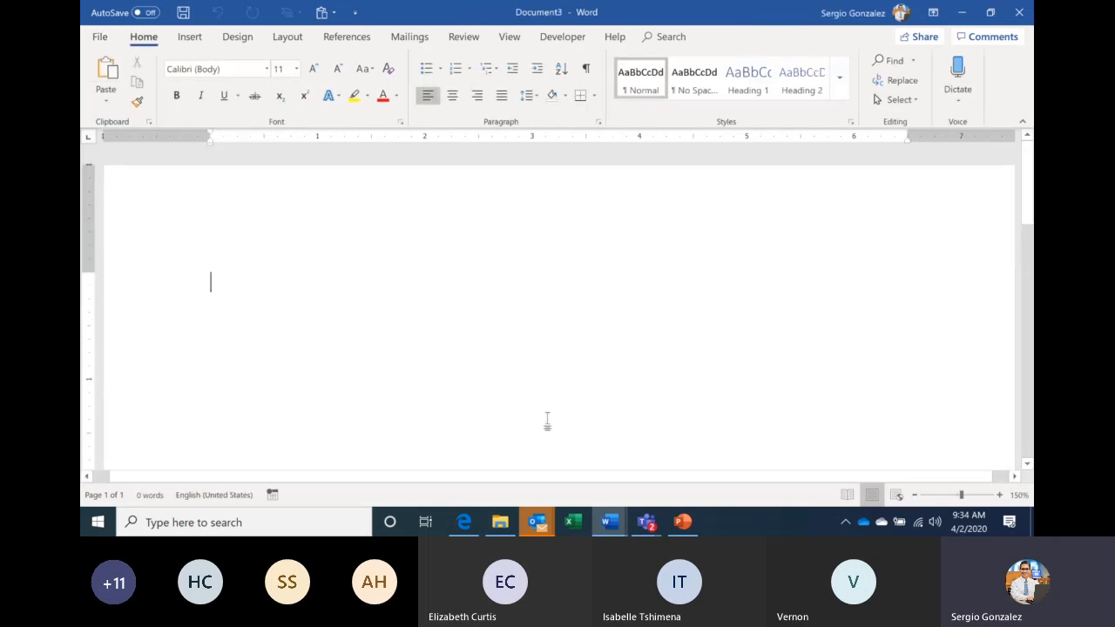
Step: In Document2, add the line "CTRL+N=NEW DOCUMENT" below the copy and paste shortcut notes
{"action": "left_click", "coordinate": [610, 523]}
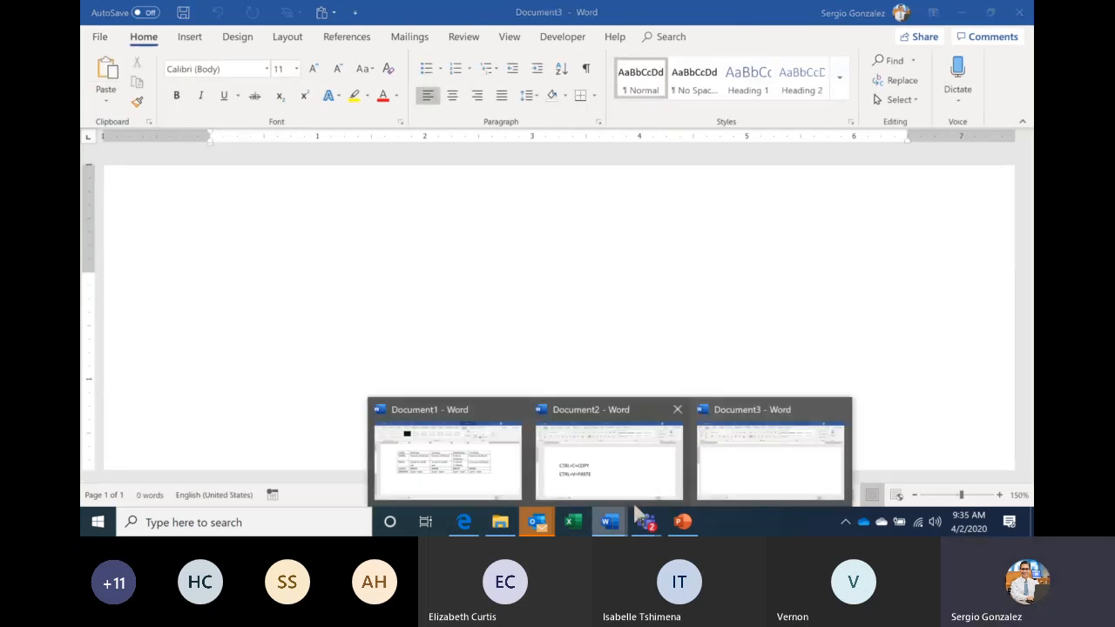
{"action": "left_click", "coordinate": [637, 470]}
{"action": "key", "text": "Return"}
{"action": "type", "text": "C"}
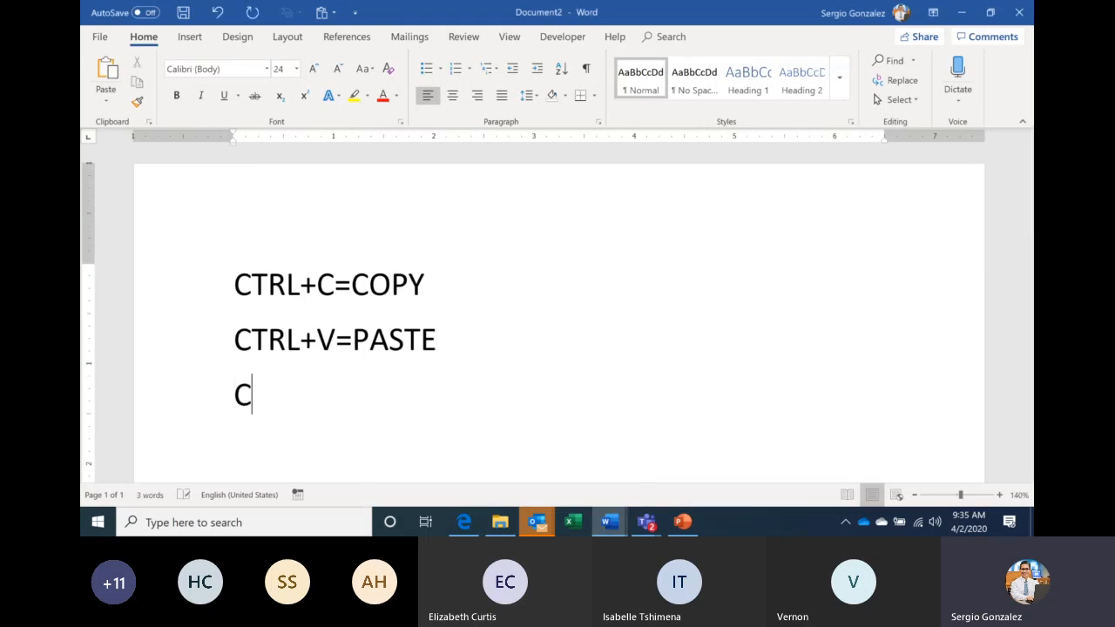
{"action": "type", "text": "TRL+"}
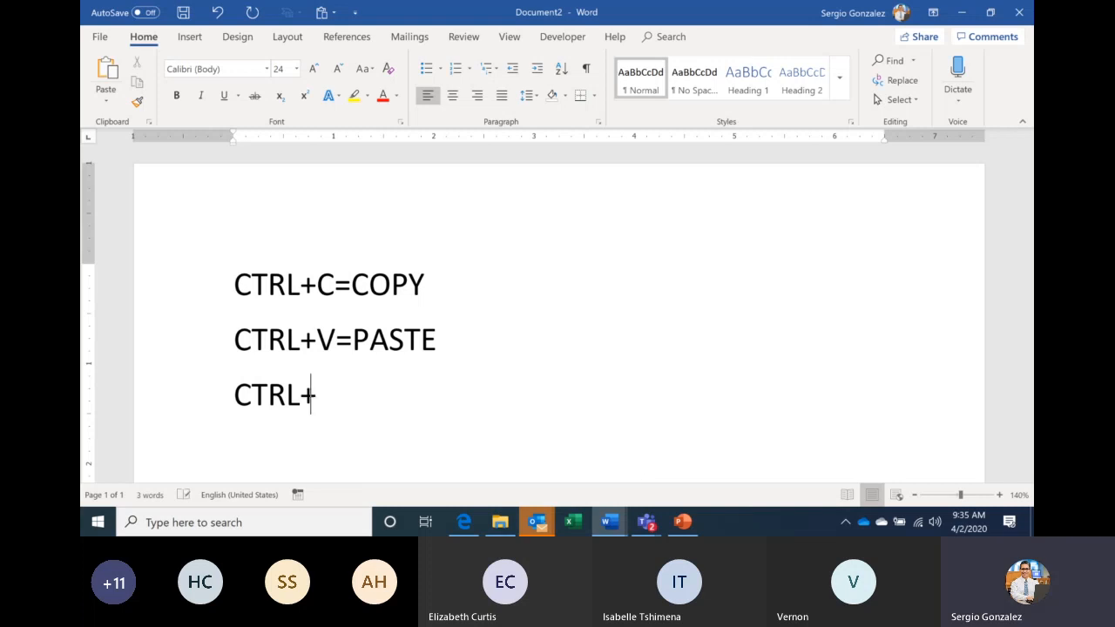
{"action": "type", "text": "N"}
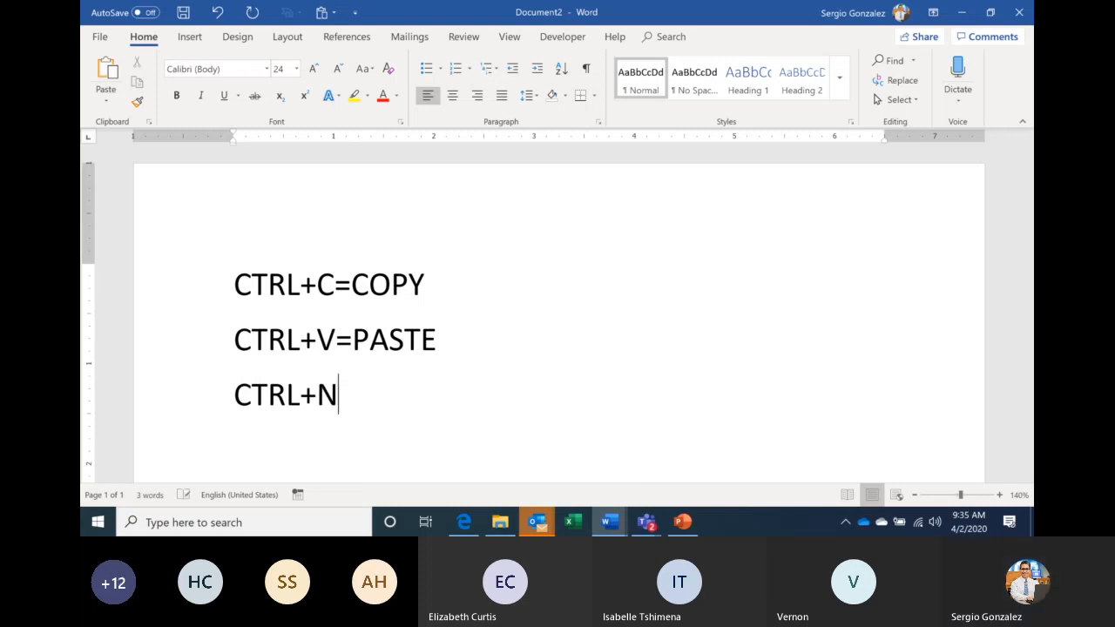
{"action": "type", "text": "=NEW DOCUMENT"}
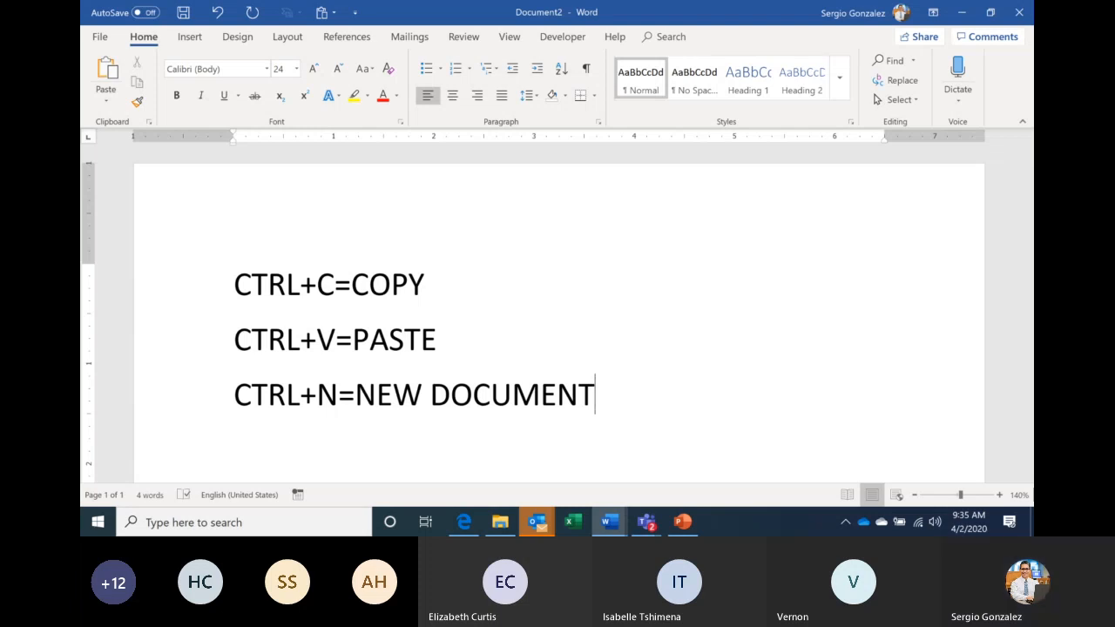
Step: Create another new blank document
{"action": "left_click", "coordinate": [620, 514]}
{"action": "key", "text": "ctrl+n"}
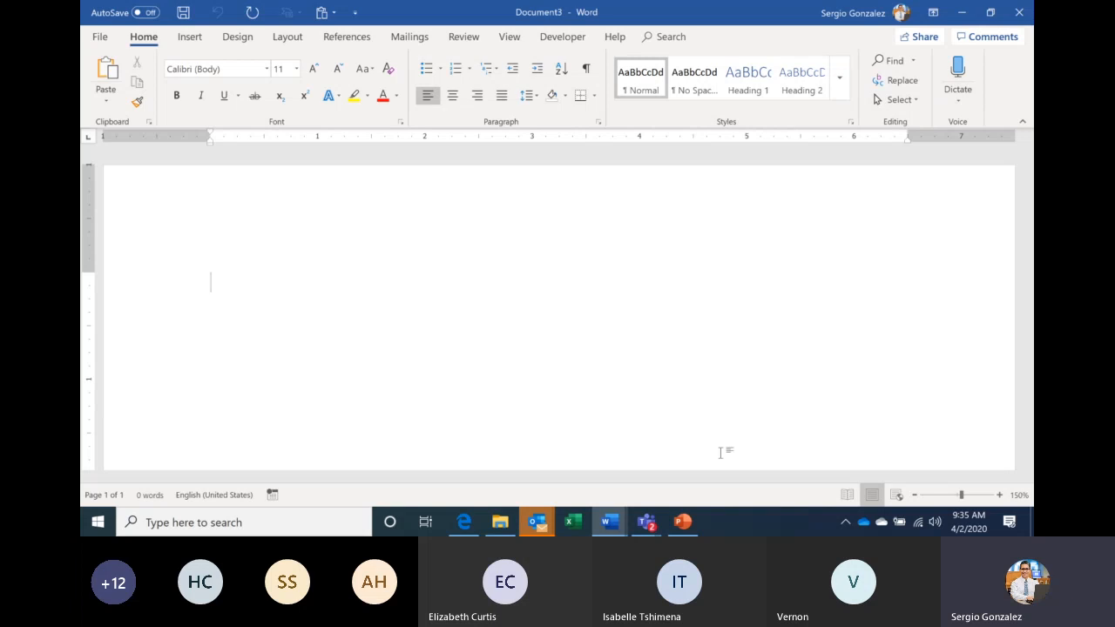
Step: Insert a table with 4 columns and 4 rows by specifying its dimensions, and undo the insertion
{"action": "left_click", "coordinate": [192, 38]}
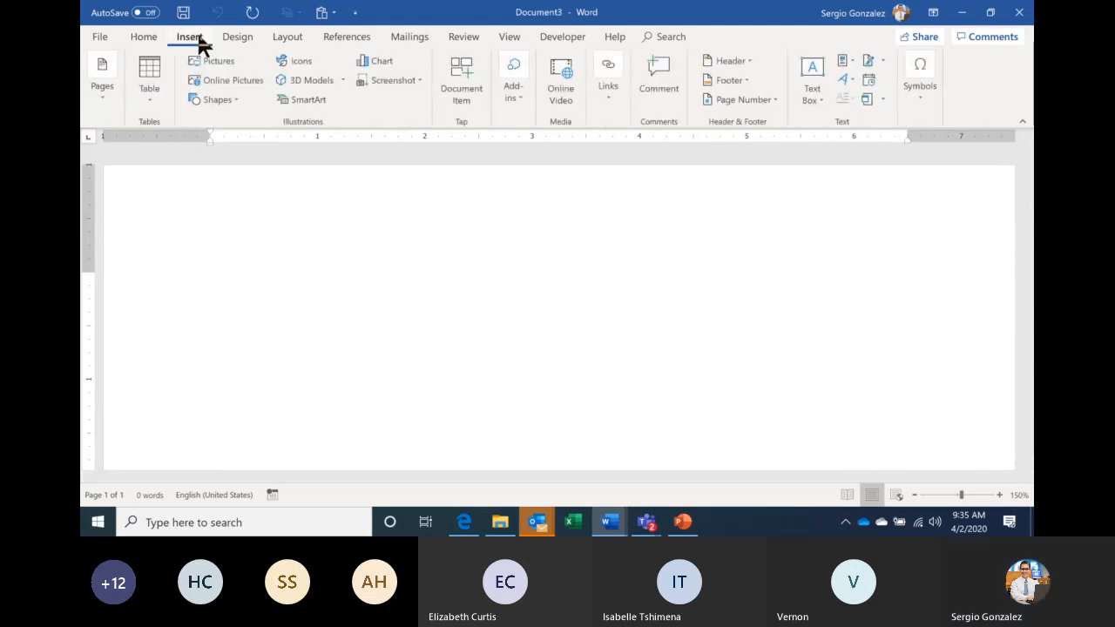
{"action": "left_click", "coordinate": [148, 94]}
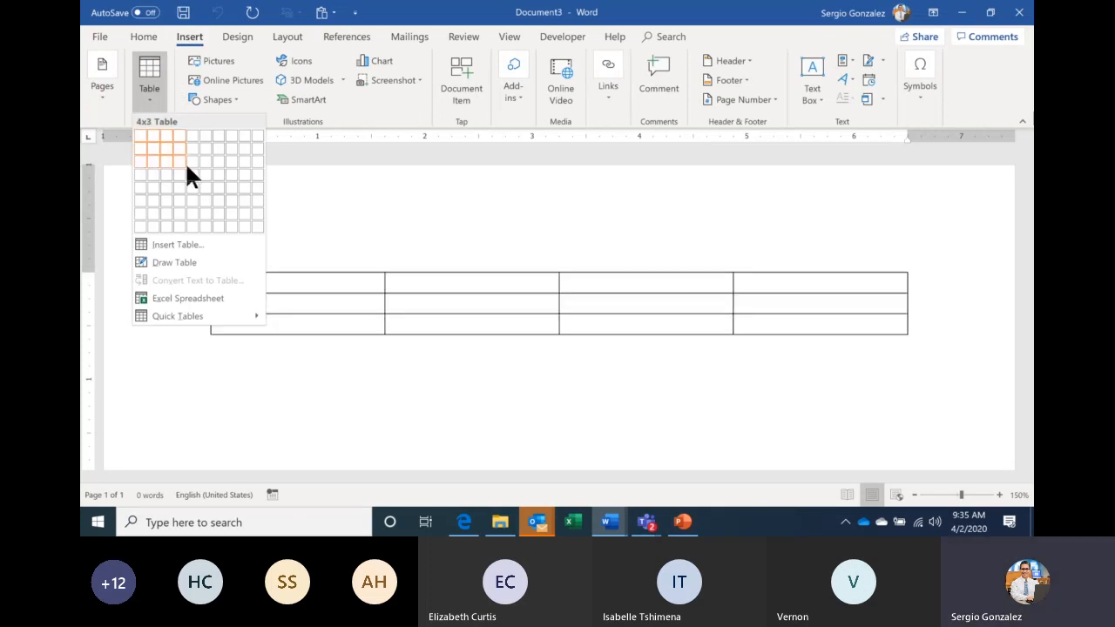
{"action": "left_click", "coordinate": [197, 246]}
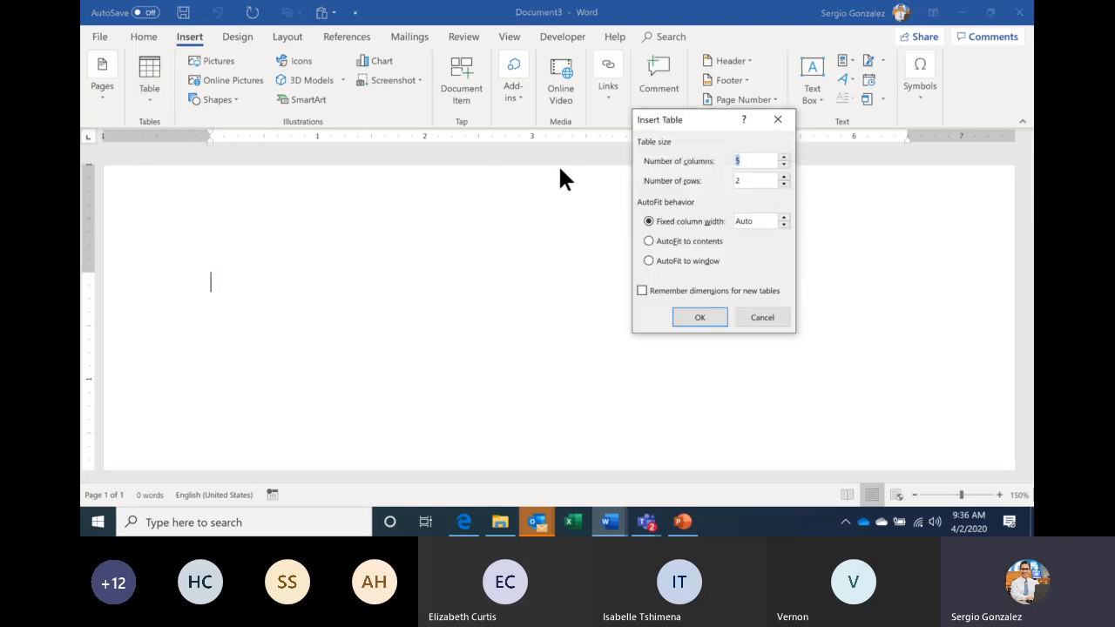
{"action": "left_click_drag", "start_coordinate": [697, 121], "coordinate": [499, 187]}
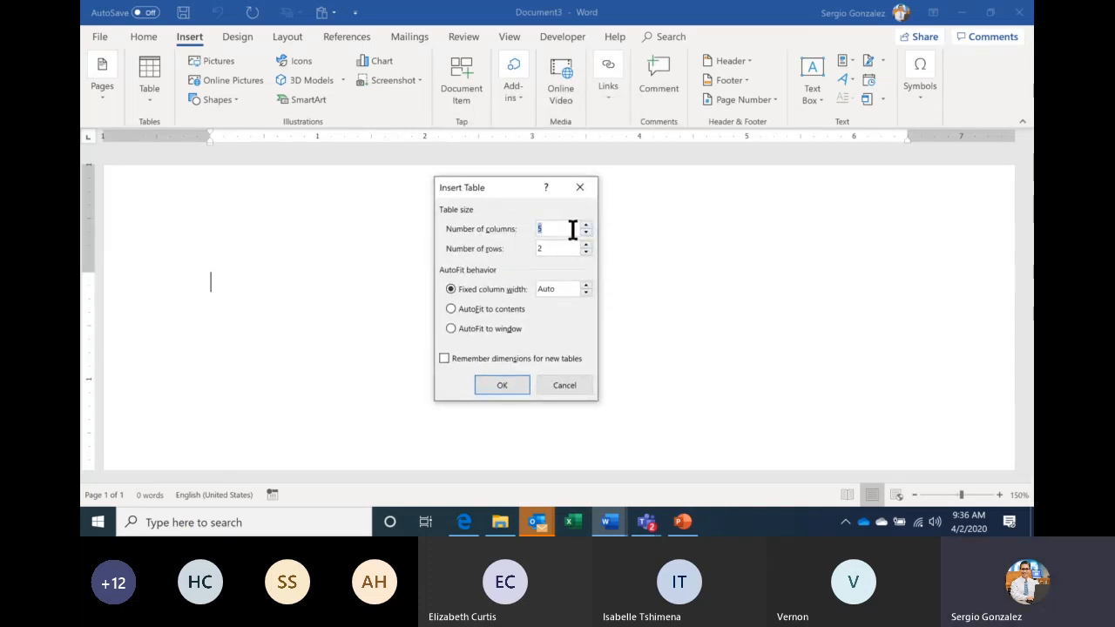
{"action": "type", "text": "4"}
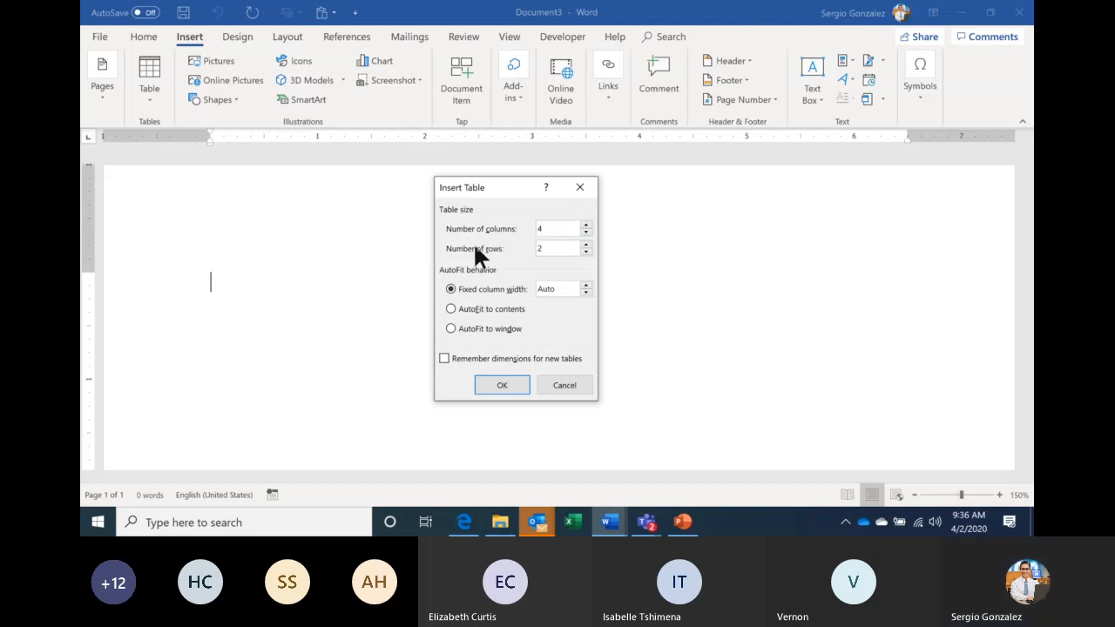
{"action": "left_click", "coordinate": [586, 245]}
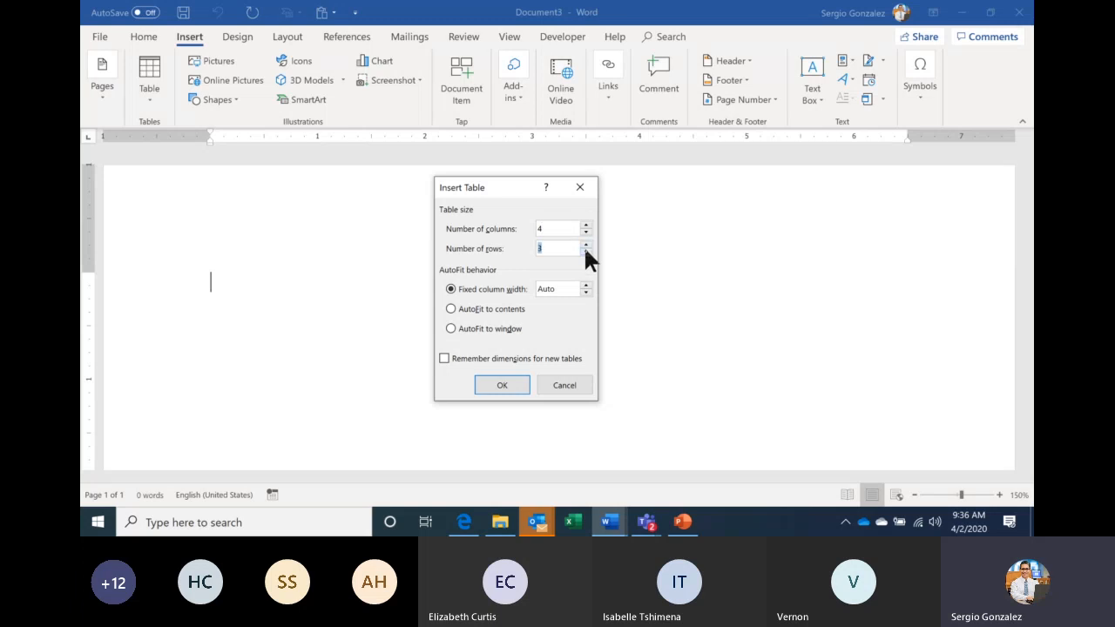
{"action": "left_click", "coordinate": [585, 251]}
{"action": "type", "text": "4"}
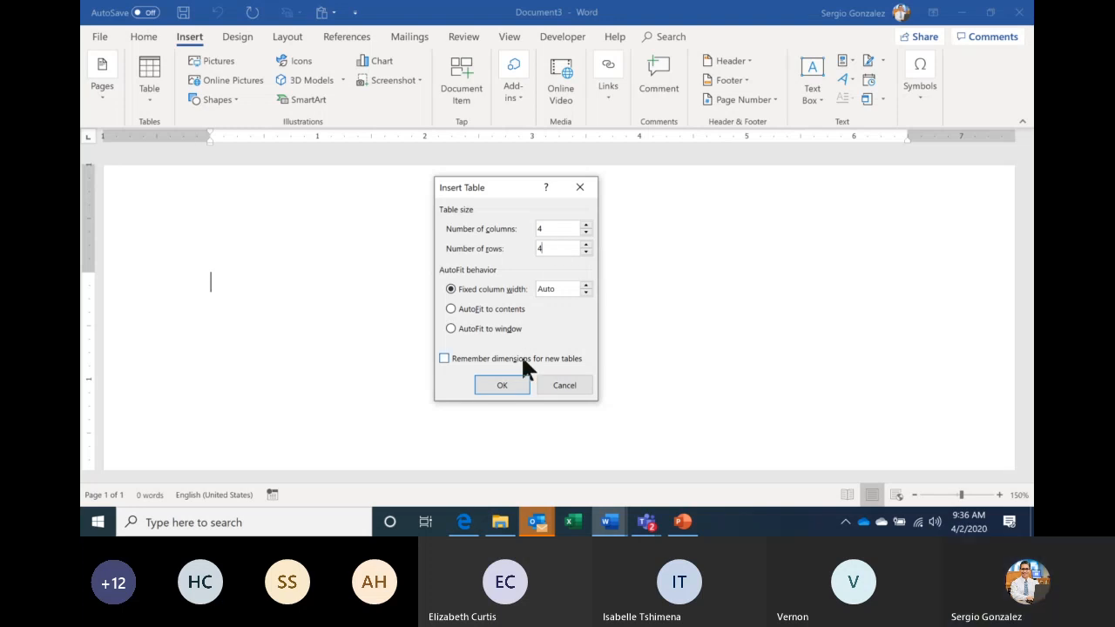
{"action": "left_click", "coordinate": [503, 385]}
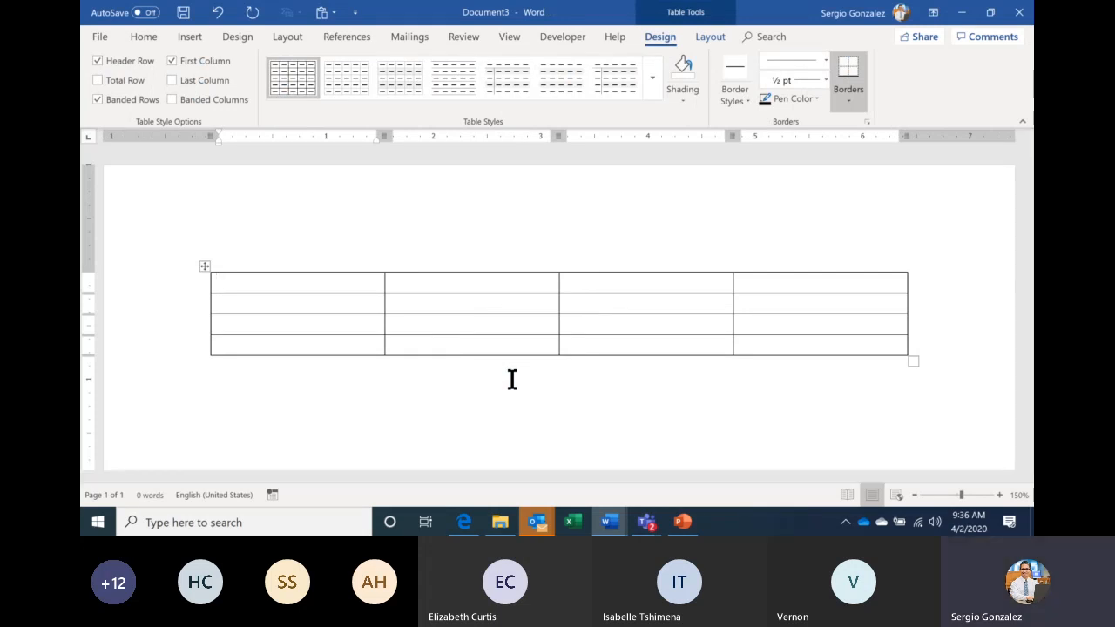
{"action": "key", "text": "ctrl+z"}
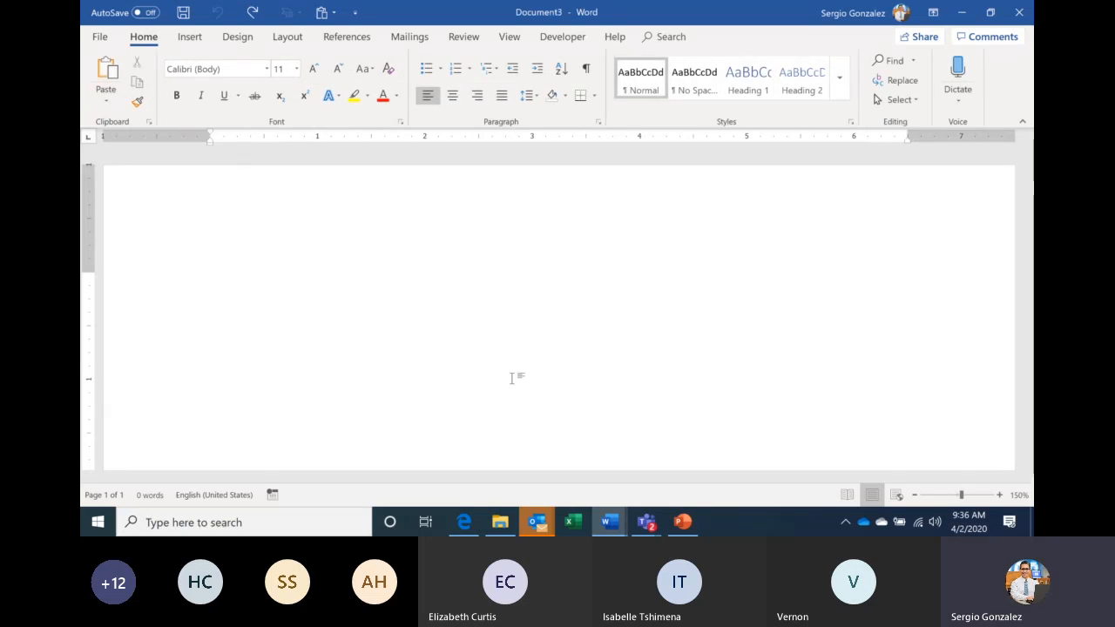
Step: Insert a table with 4 columns and 4 rows into the blank document again
{"action": "left_click", "coordinate": [190, 38]}
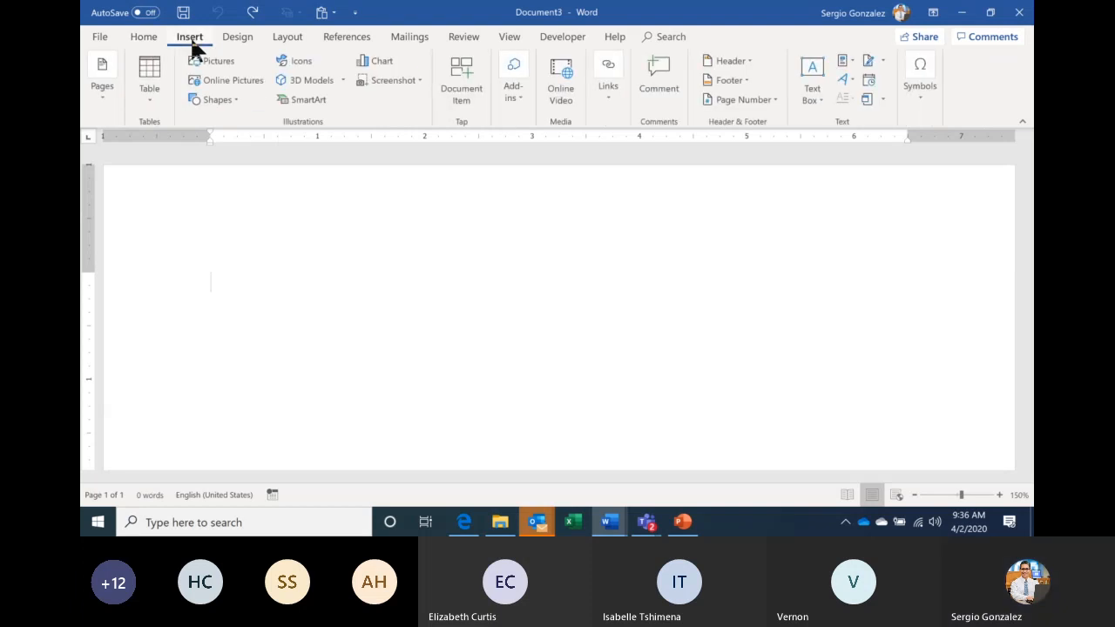
{"action": "left_click", "coordinate": [154, 94]}
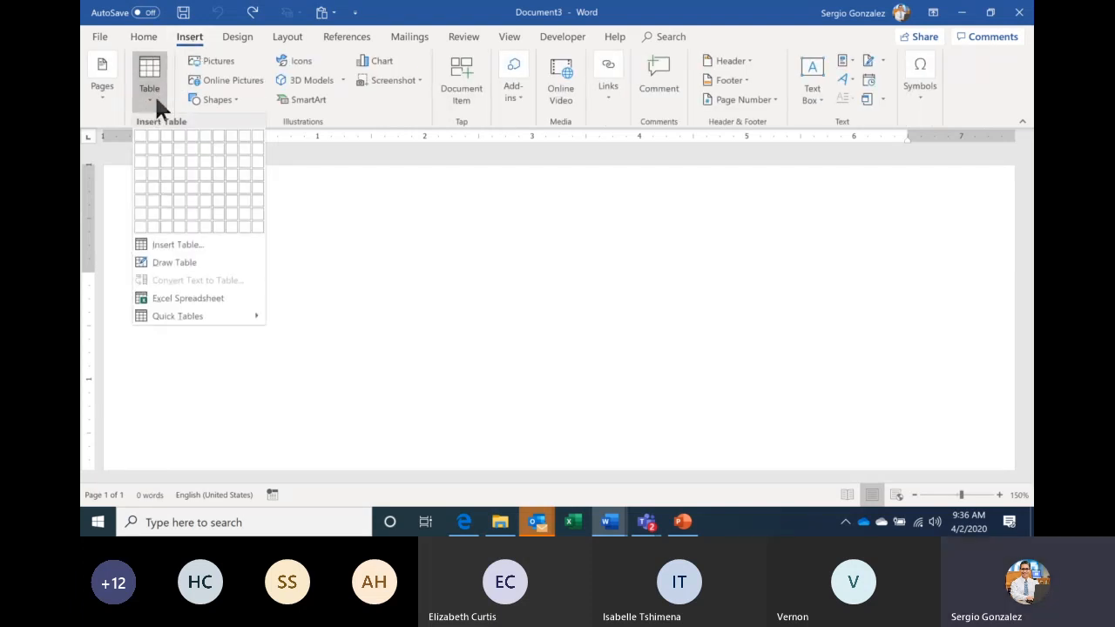
{"action": "left_click", "coordinate": [201, 245]}
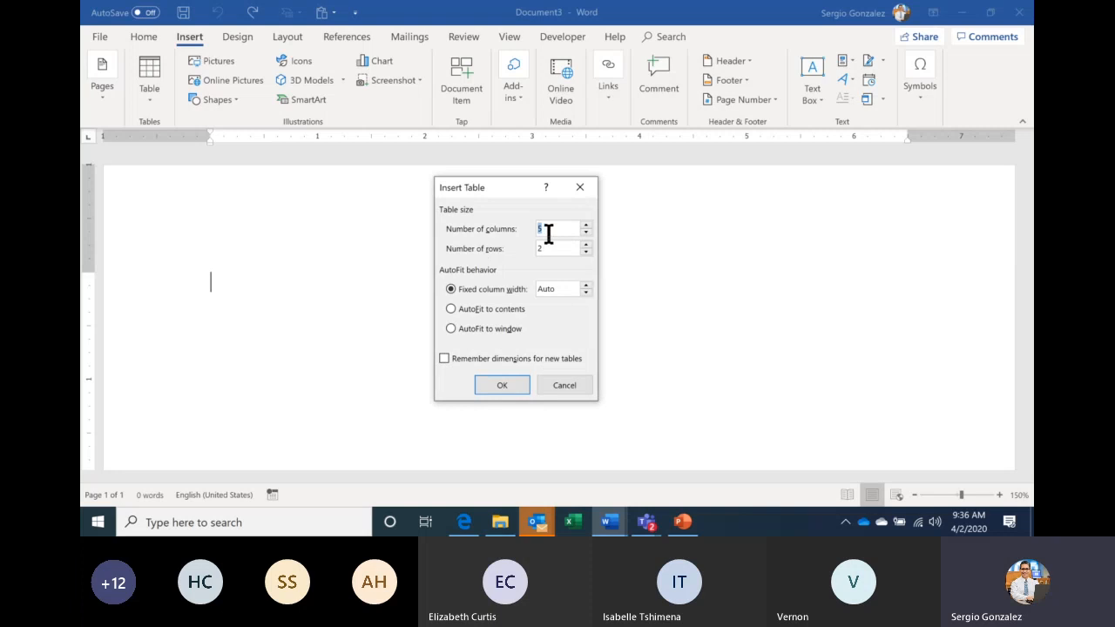
{"action": "type", "text": "4"}
{"action": "left_click", "coordinate": [557, 250]}
{"action": "left_click", "coordinate": [587, 244]}
{"action": "left_click", "coordinate": [505, 384]}
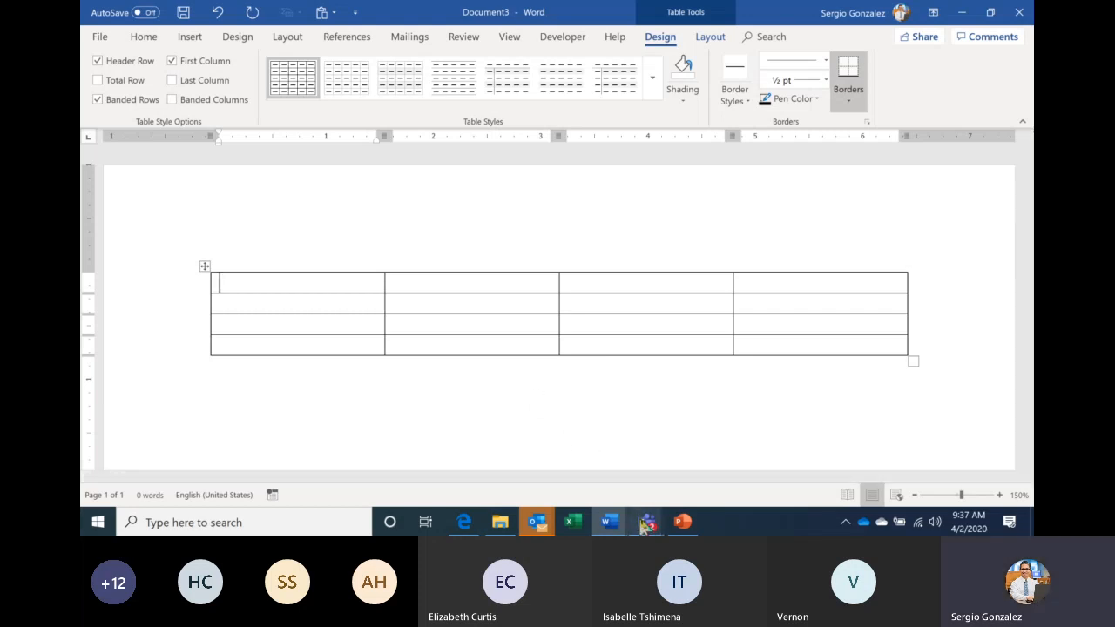
Step: Look at the keyboard shortcut notes in Document2 and return to the empty table in Document3
{"action": "mouse_move", "coordinate": [645, 523]}
{"action": "left_click", "coordinate": [608, 462]}
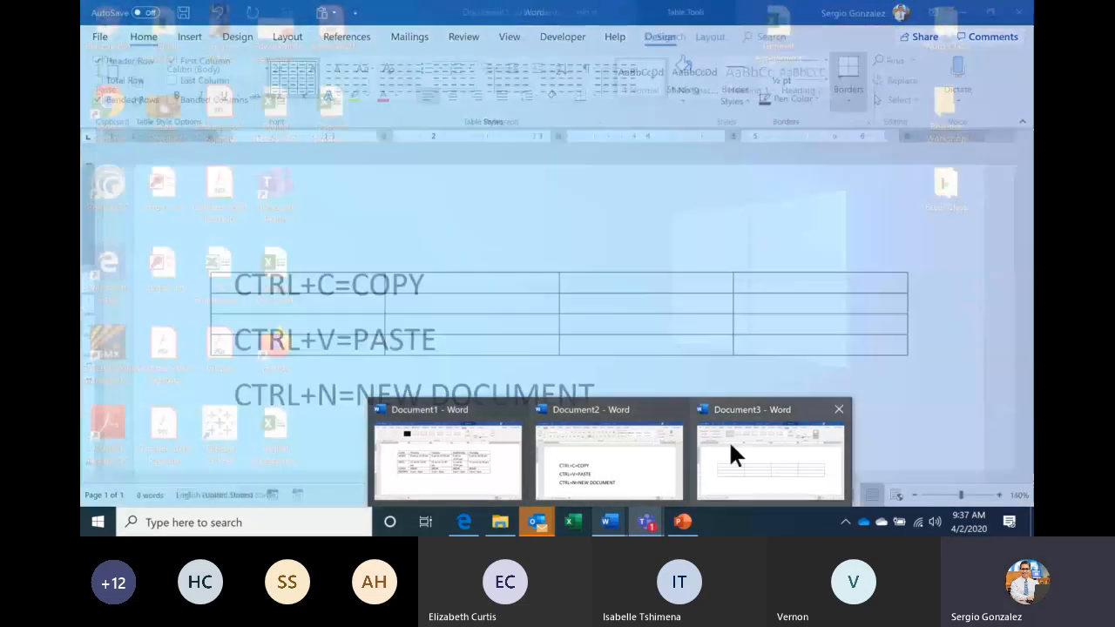
{"action": "left_click", "coordinate": [770, 462]}
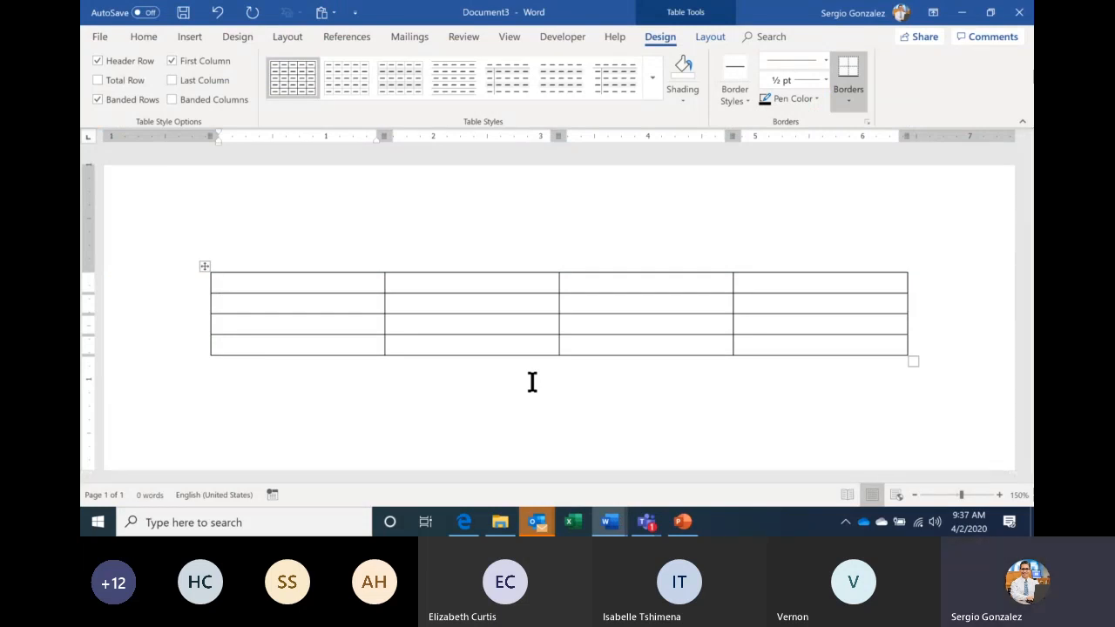
Step: Undo the four-column table and insert one with 3 columns and 16 rows instead
{"action": "key", "text": "ctrl+z"}
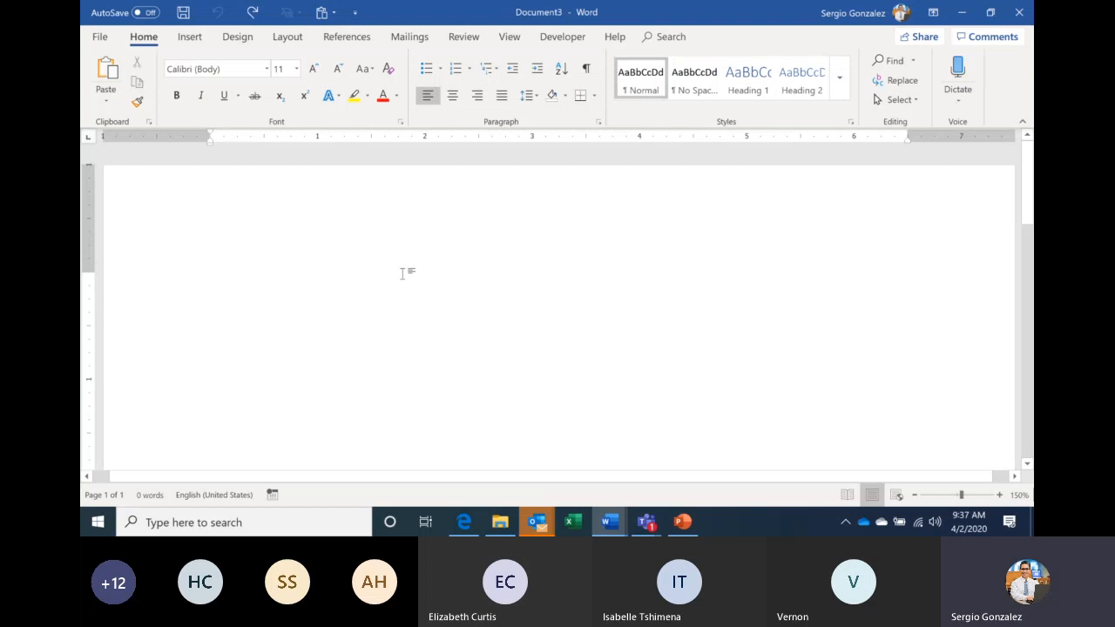
{"action": "left_click", "coordinate": [186, 37]}
{"action": "left_click", "coordinate": [154, 95]}
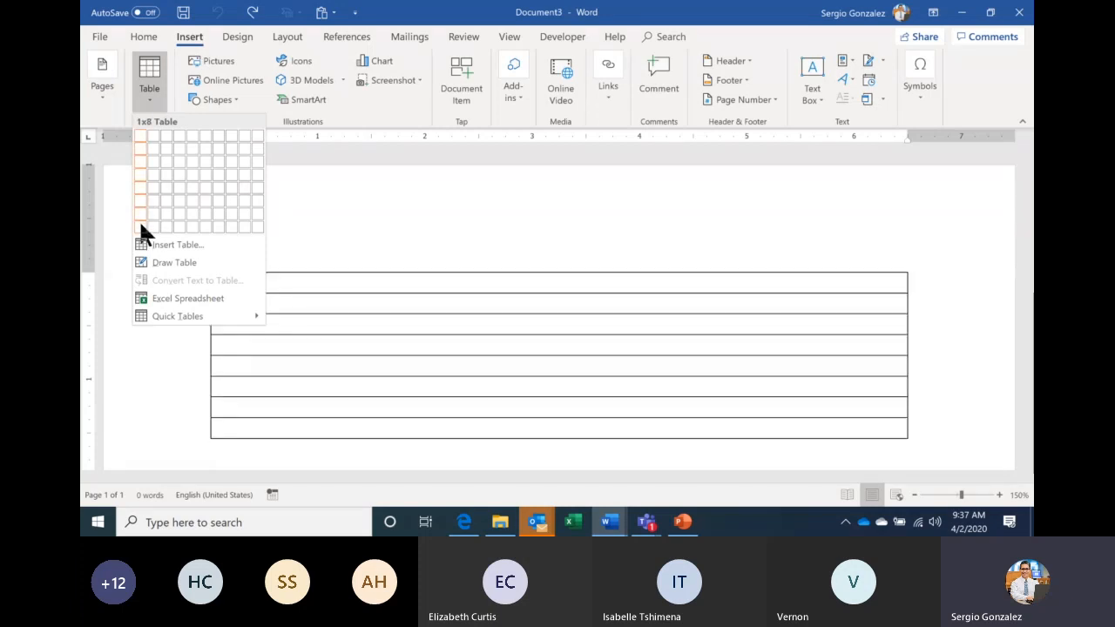
{"action": "left_click", "coordinate": [187, 247]}
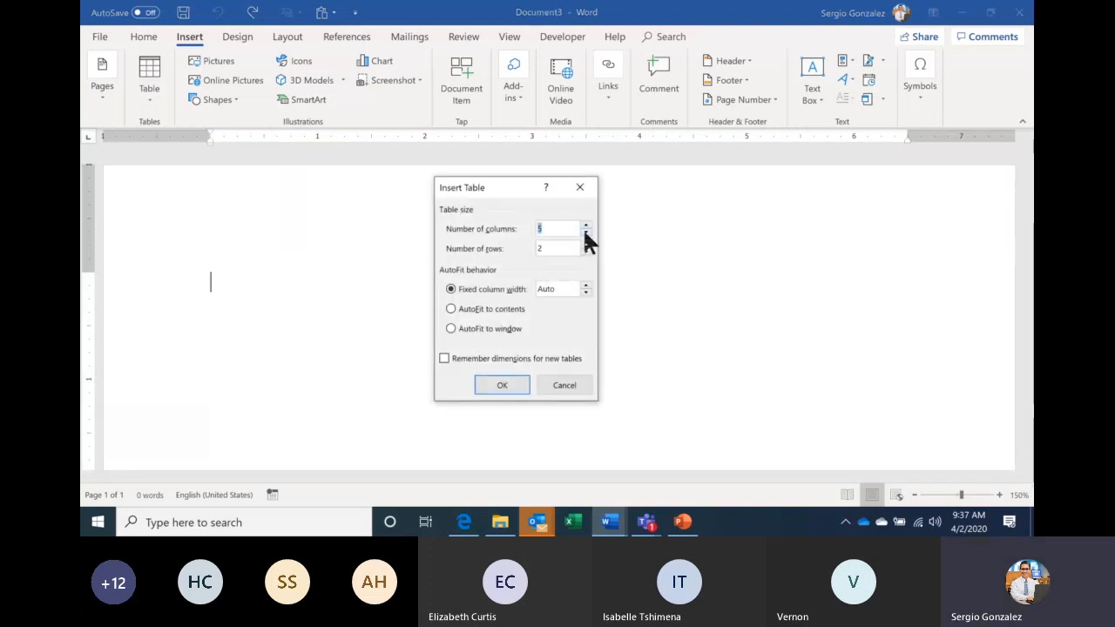
{"action": "left_click", "coordinate": [584, 233]}
{"action": "left_click", "coordinate": [585, 233]}
{"action": "left_click", "coordinate": [559, 249]}
{"action": "key", "text": "BackSpace"}
{"action": "type", "text": "16"}
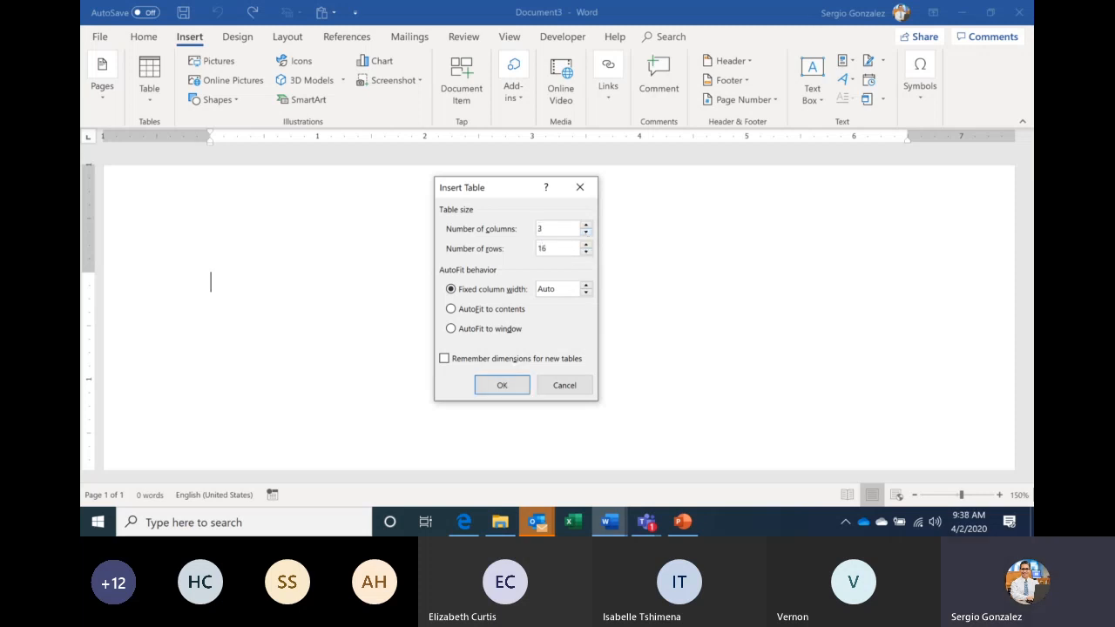
{"action": "key", "text": "Return"}
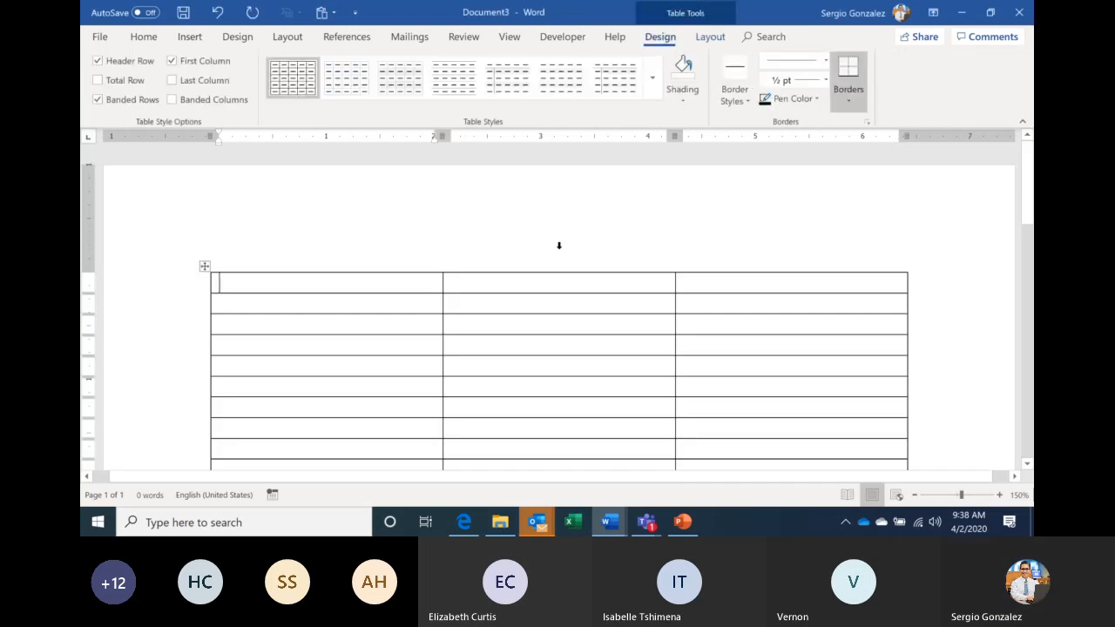
Step: Move through the rows of the three-column table to its end and back to the start to examine its length
{"action": "key", "text": "Down"}
{"action": "key", "text": "Down"}
{"action": "key", "text": "Down"}
{"action": "key", "text": "Down"}
{"action": "key", "text": "Down"}
{"action": "key", "text": "Down"}
{"action": "key", "text": "Down"}
{"action": "key", "text": "Down"}
{"action": "key", "text": "Down"}
{"action": "key", "text": "Down"}
{"action": "key", "text": "Down"}
{"action": "key", "text": "Down"}
{"action": "key", "text": "Down"}
{"action": "key", "text": "Down"}
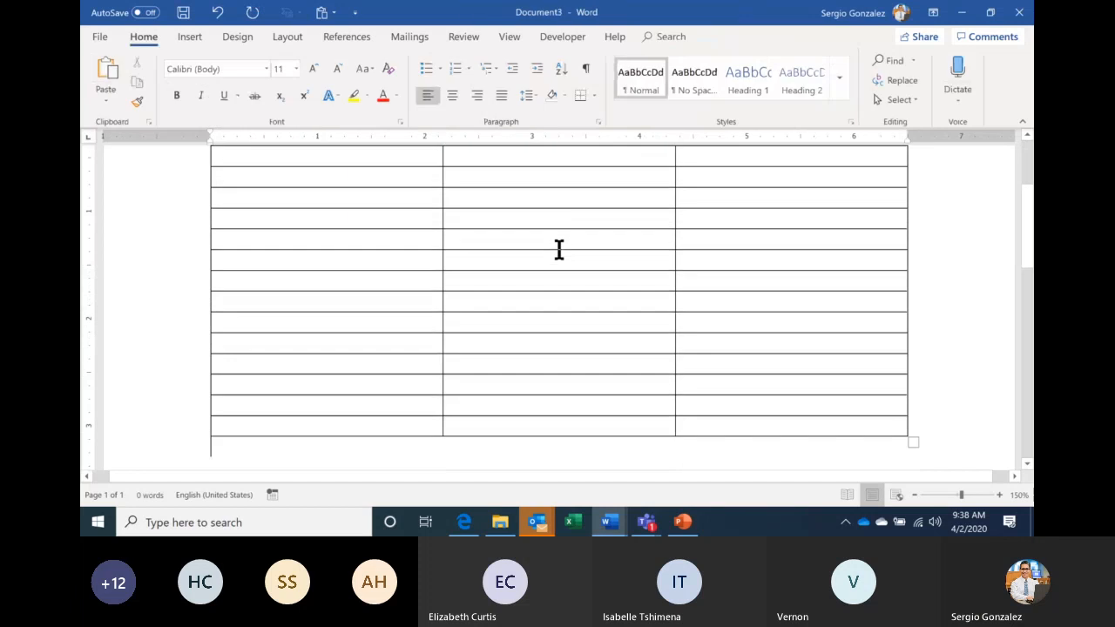
{"action": "key", "text": "Up"}
{"action": "key", "text": "Up"}
{"action": "key", "text": "Up"}
{"action": "key", "text": "Up"}
{"action": "key", "text": "Up"}
{"action": "key", "text": "Up"}
{"action": "key", "text": "Up"}
{"action": "key", "text": "Up"}
{"action": "key", "text": "Up"}
{"action": "key", "text": "Up"}
{"action": "key", "text": "Up"}
{"action": "key", "text": "Up"}
{"action": "key", "text": "Up"}
{"action": "key", "text": "Up"}
{"action": "key", "text": "Up"}
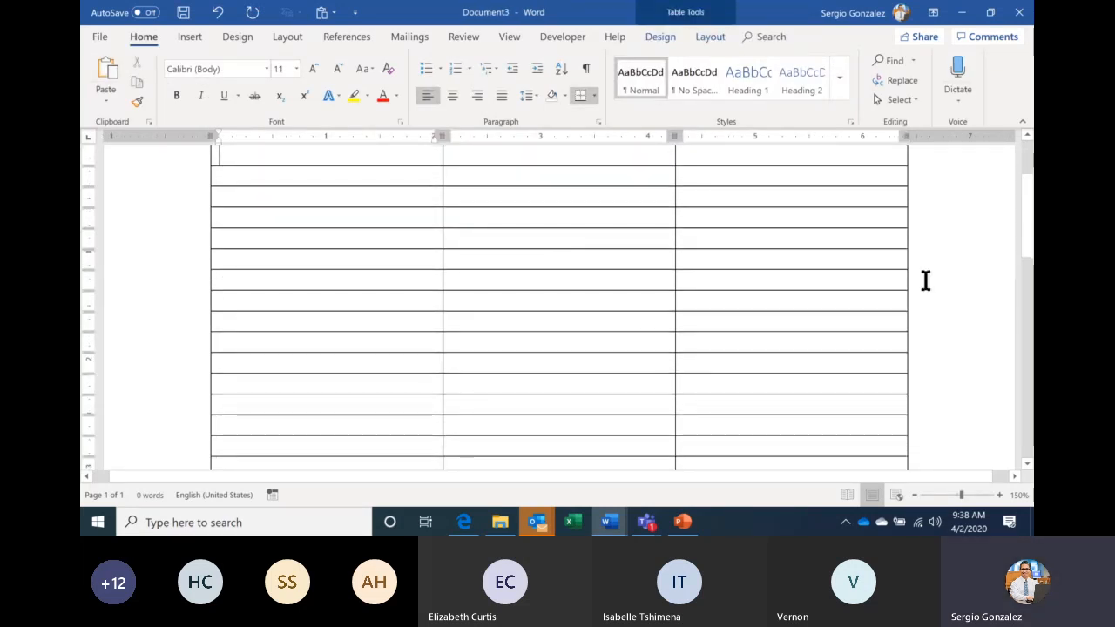
{"action": "left_click_drag", "start_coordinate": [1031, 216], "coordinate": [1031, 179]}
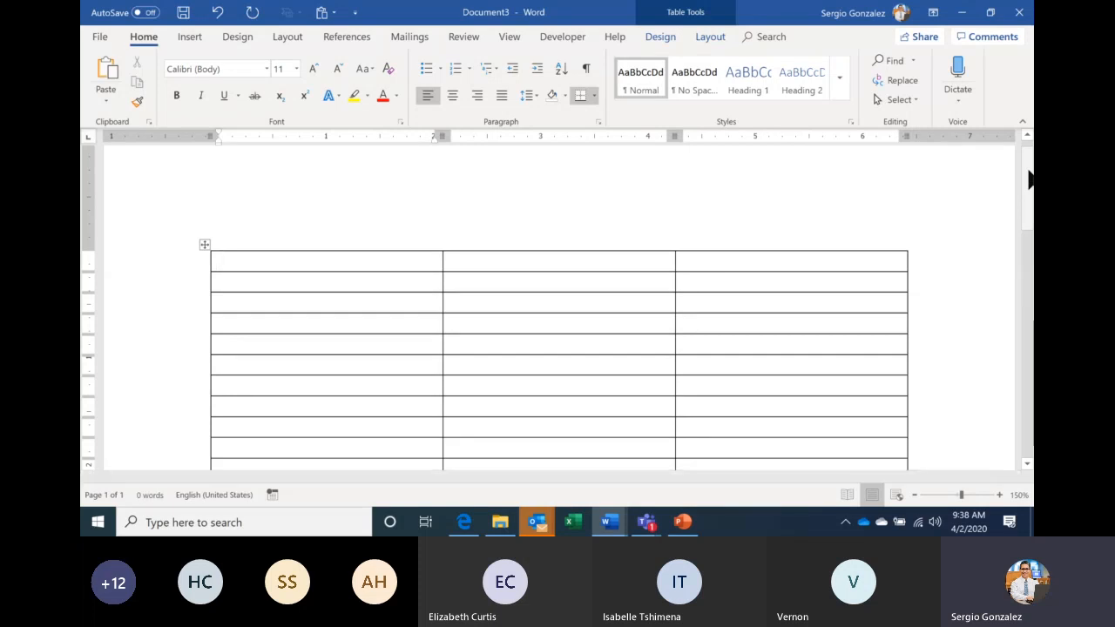
Step: Undo the three-column table and insert a table with 4 columns and more than ten rows in its place
{"action": "key", "text": "ctrl+z"}
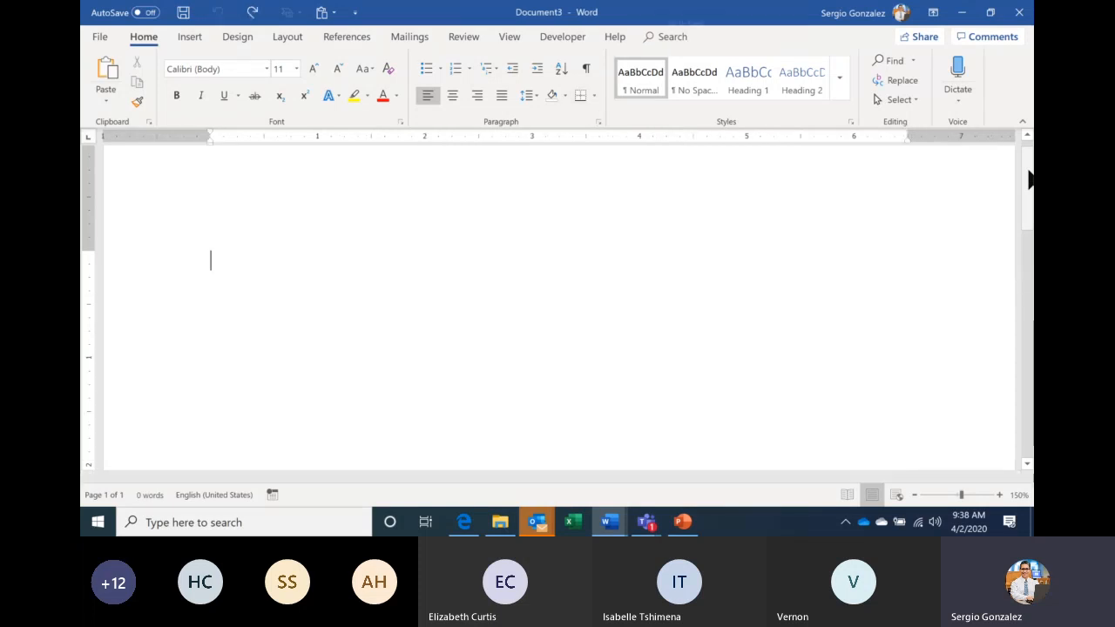
{"action": "left_click", "coordinate": [192, 40]}
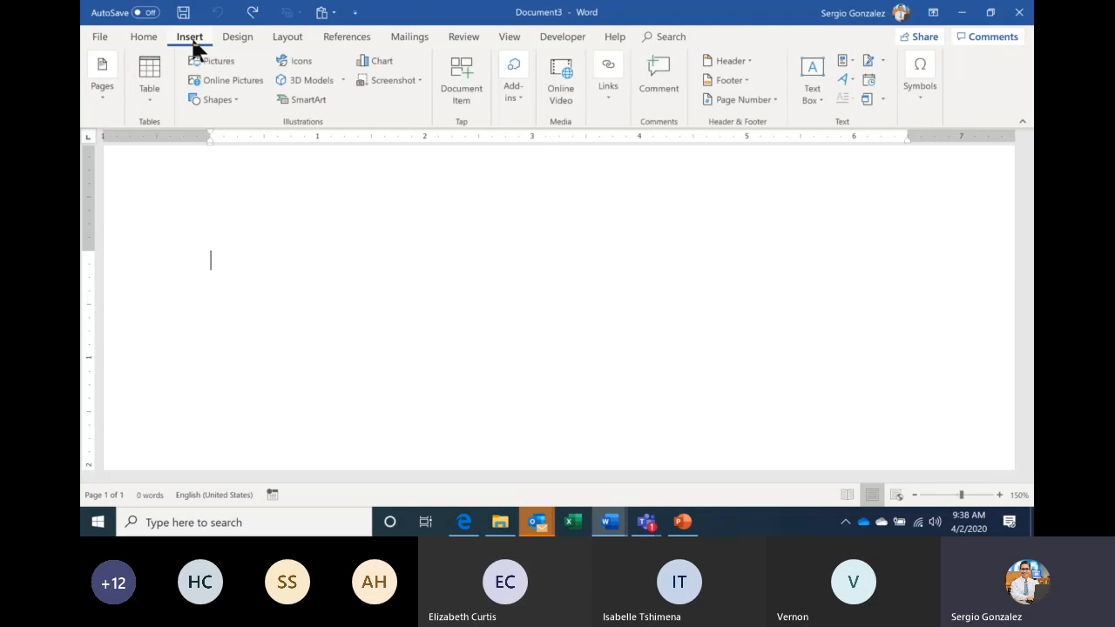
{"action": "left_click", "coordinate": [152, 94]}
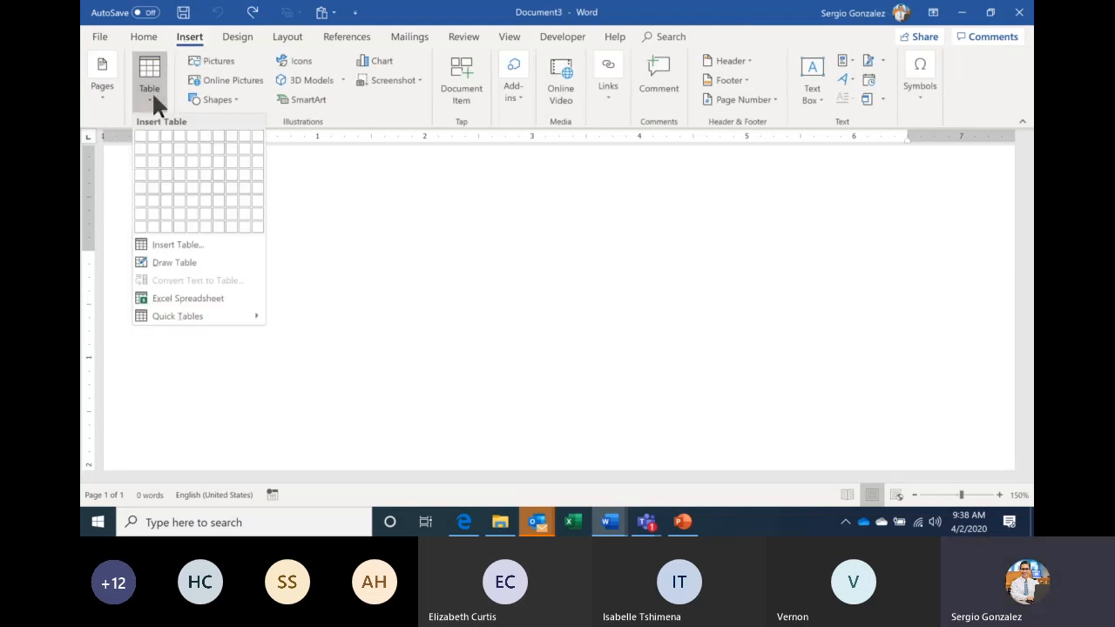
{"action": "left_click", "coordinate": [185, 246]}
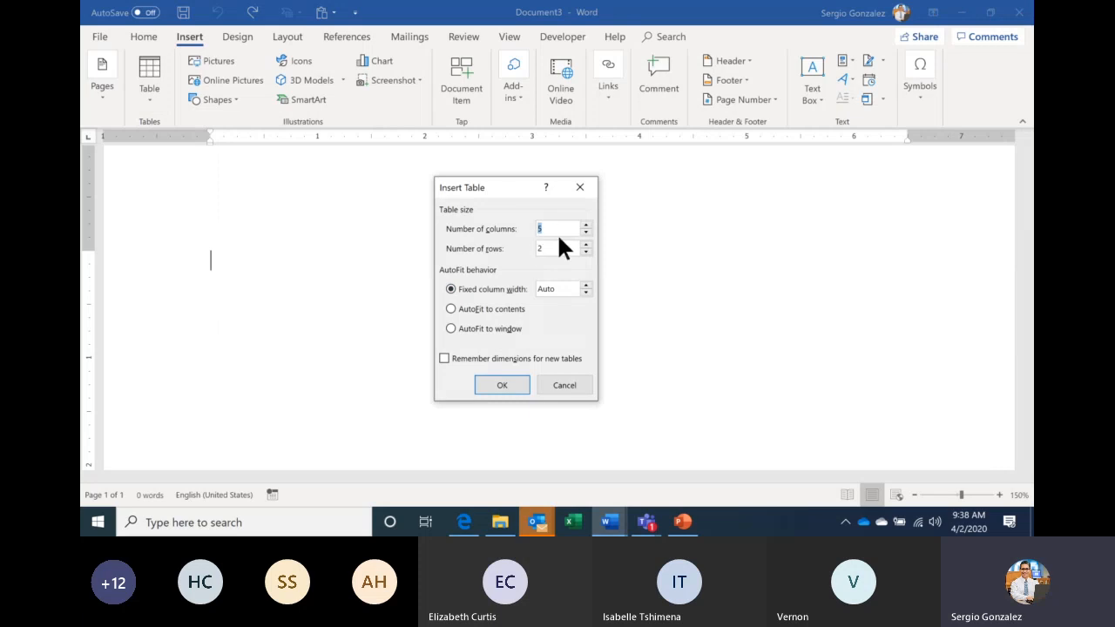
{"action": "type", "text": "4"}
{"action": "left_click", "coordinate": [502, 385]}
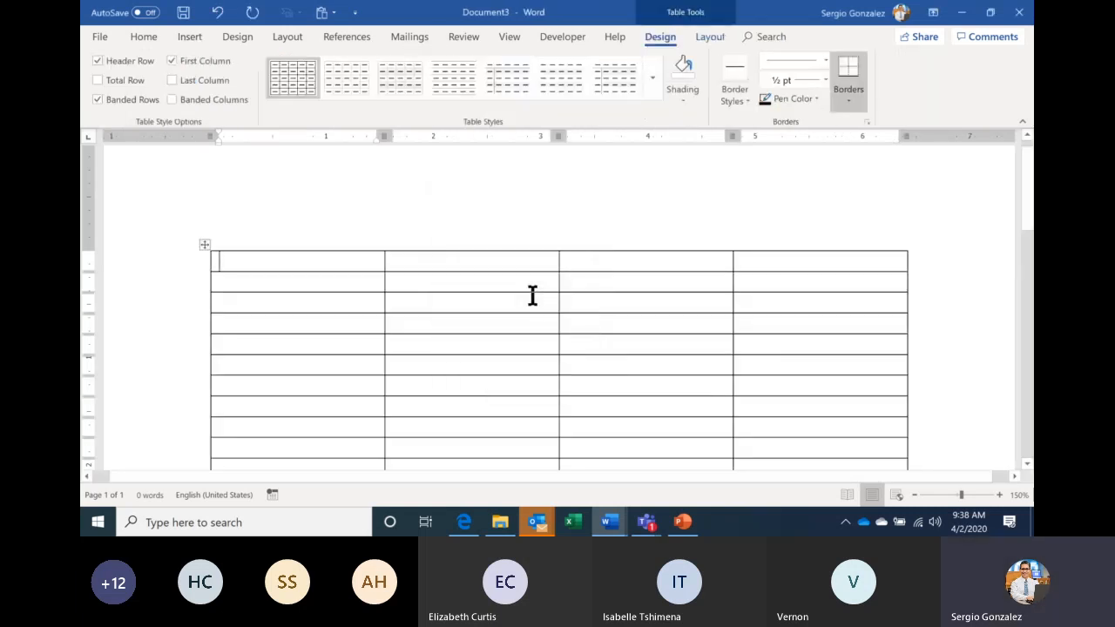
Step: Switch to Document1 to view the class schedule table
{"action": "left_click", "coordinate": [610, 523]}
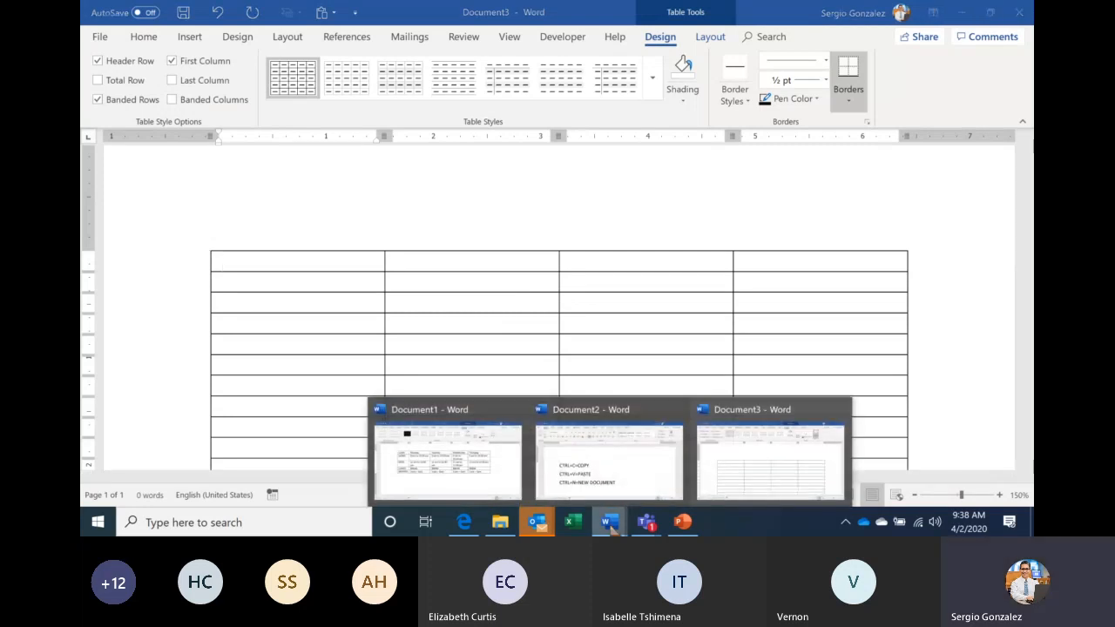
{"action": "left_click", "coordinate": [486, 472]}
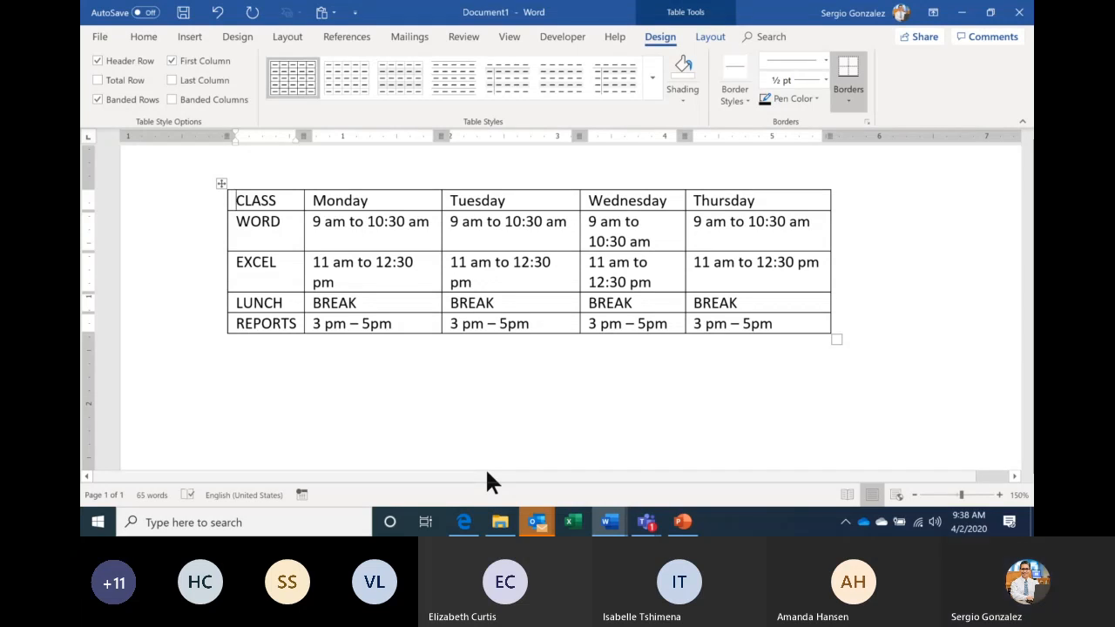
Step: Switch to the Teams meeting, read the meeting chat for attendee questions, and return to Document1 in Word
{"action": "left_click", "coordinate": [641, 521]}
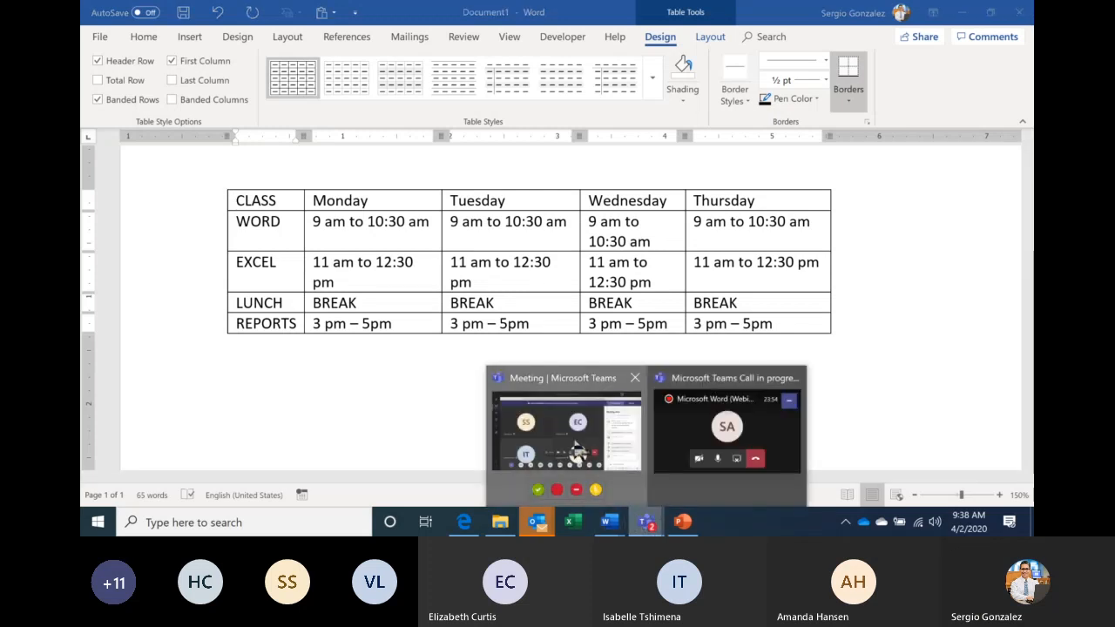
{"action": "left_click", "coordinate": [577, 449]}
{"action": "left_click", "coordinate": [694, 392]}
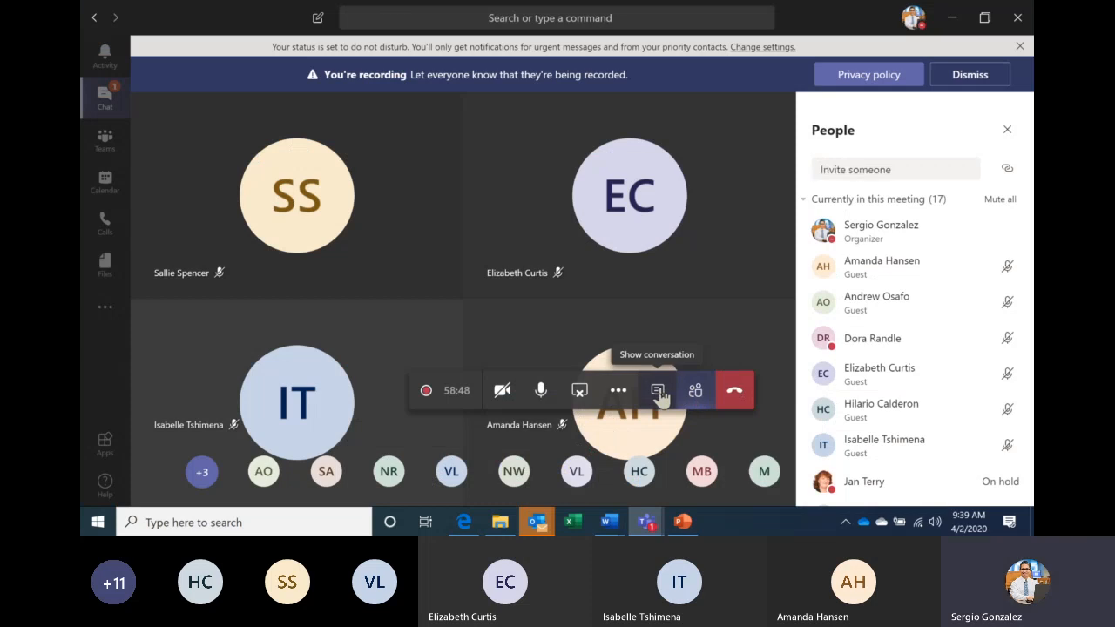
{"action": "left_click", "coordinate": [658, 391]}
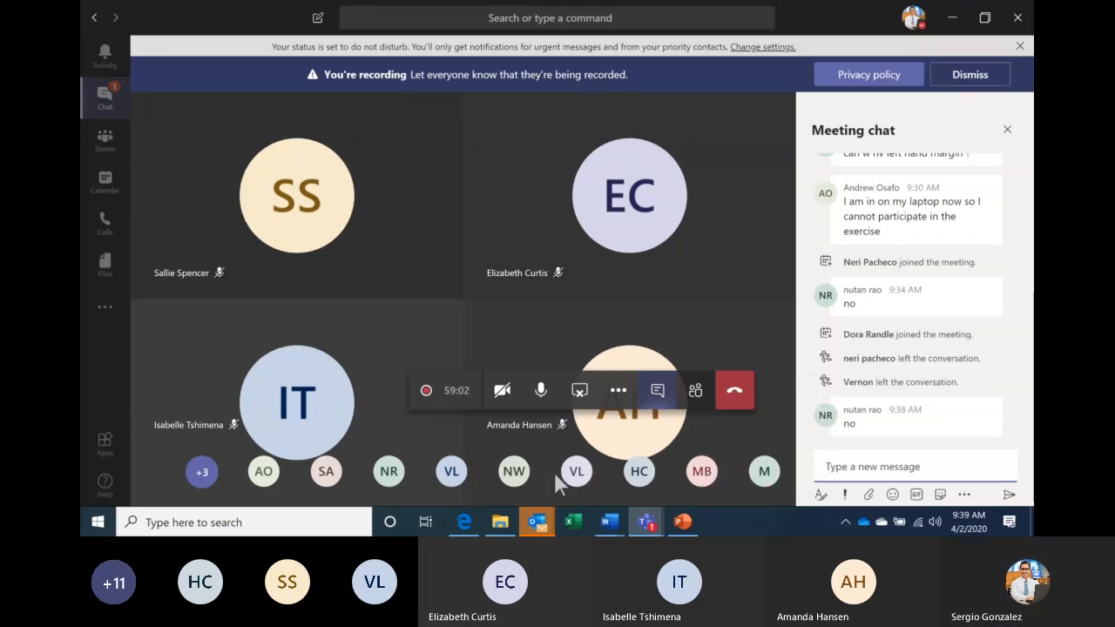
{"action": "left_click", "coordinate": [610, 521]}
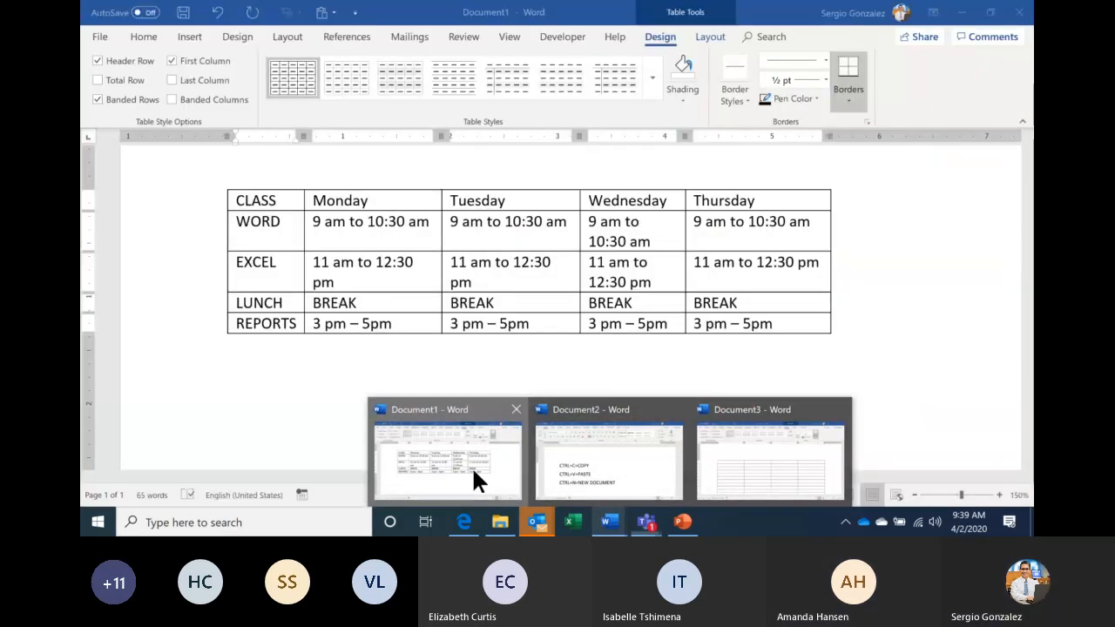
{"action": "left_click", "coordinate": [475, 475]}
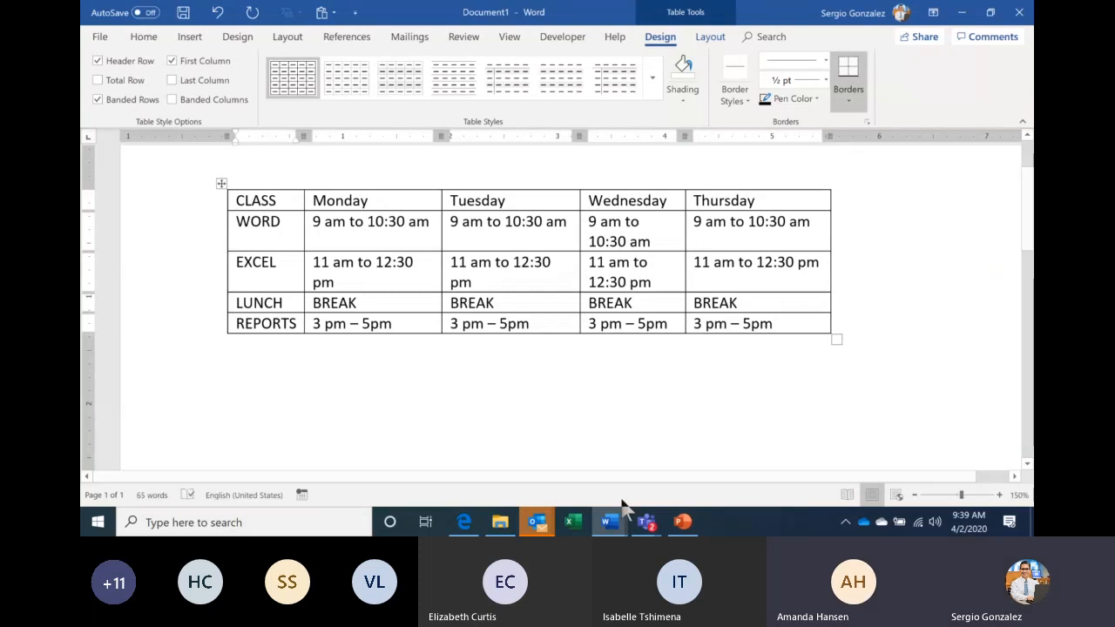
Step: Check the Teams meeting chat again for new replies and go back to the class schedule in Word's Document1
{"action": "left_click", "coordinate": [646, 521]}
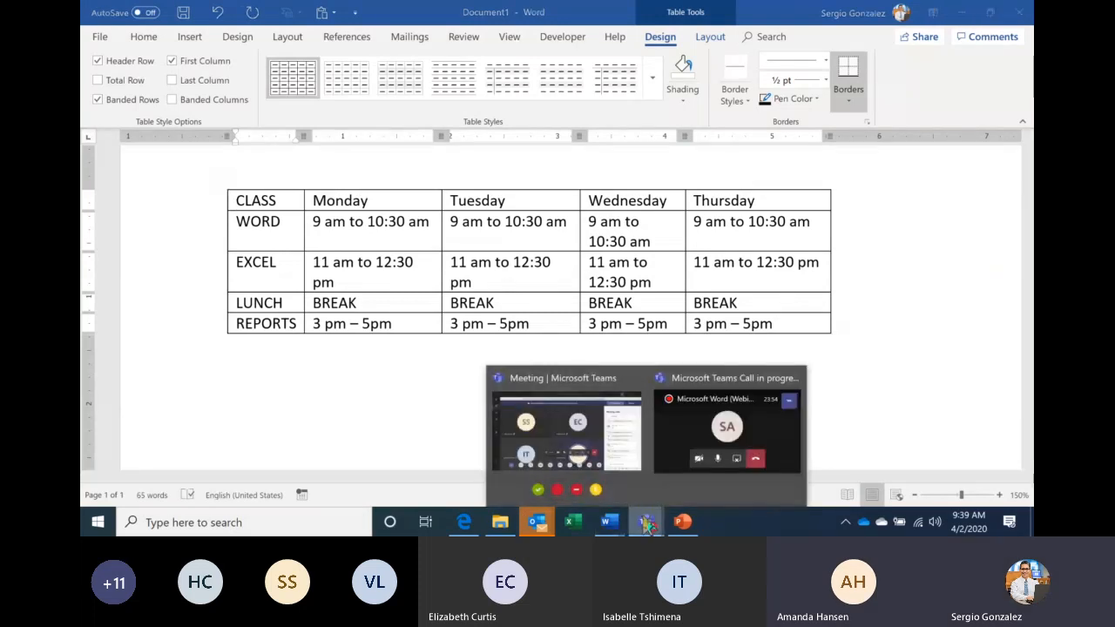
{"action": "left_click", "coordinate": [611, 457]}
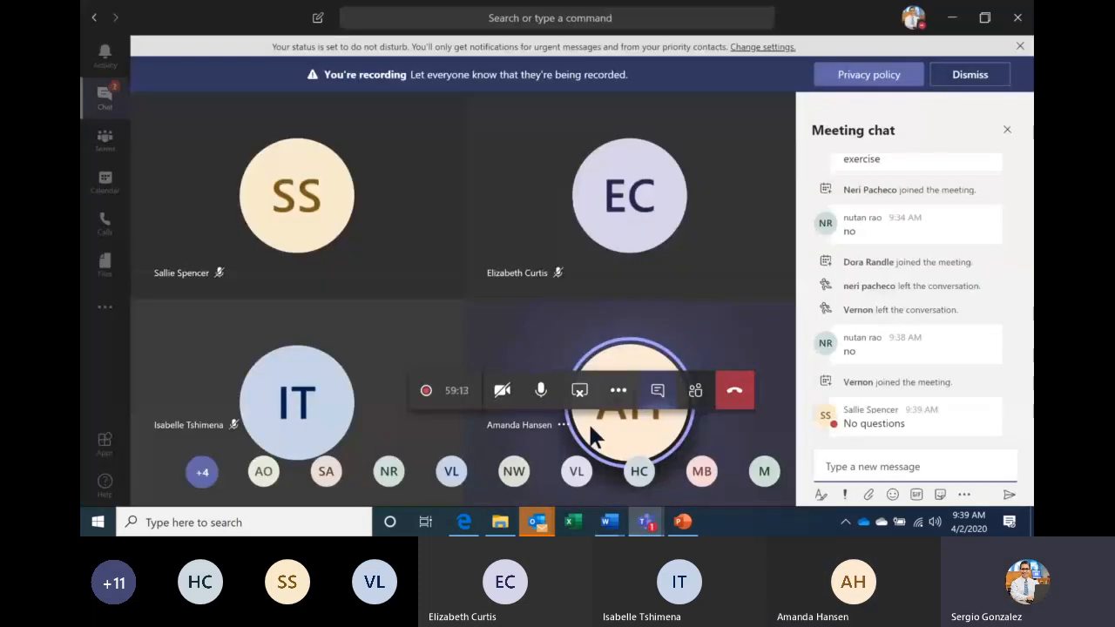
{"action": "left_click", "coordinate": [611, 523]}
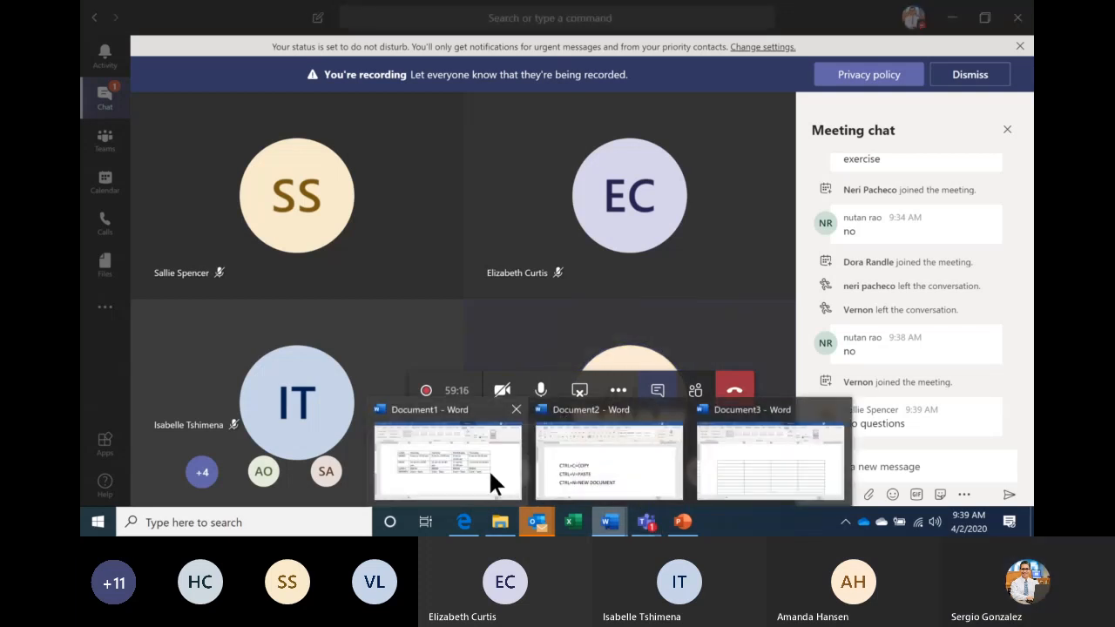
{"action": "left_click", "coordinate": [489, 468]}
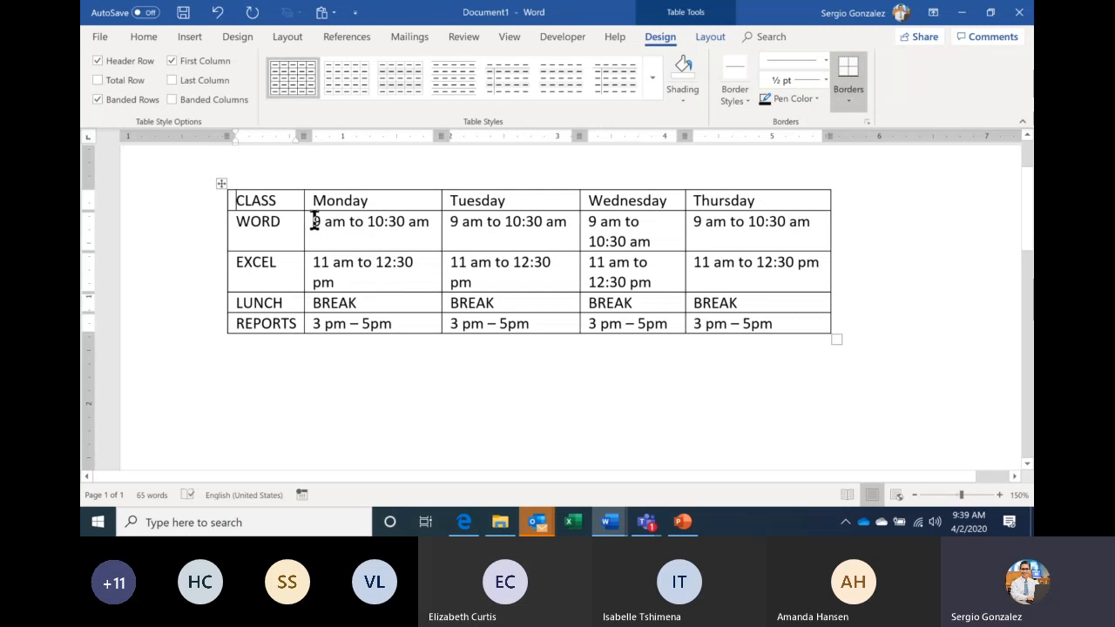
Step: Clear the four Monday cells below the header and enter NO CLASS in Monday's WORD row
{"action": "left_click_drag", "start_coordinate": [315, 221], "coordinate": [381, 331]}
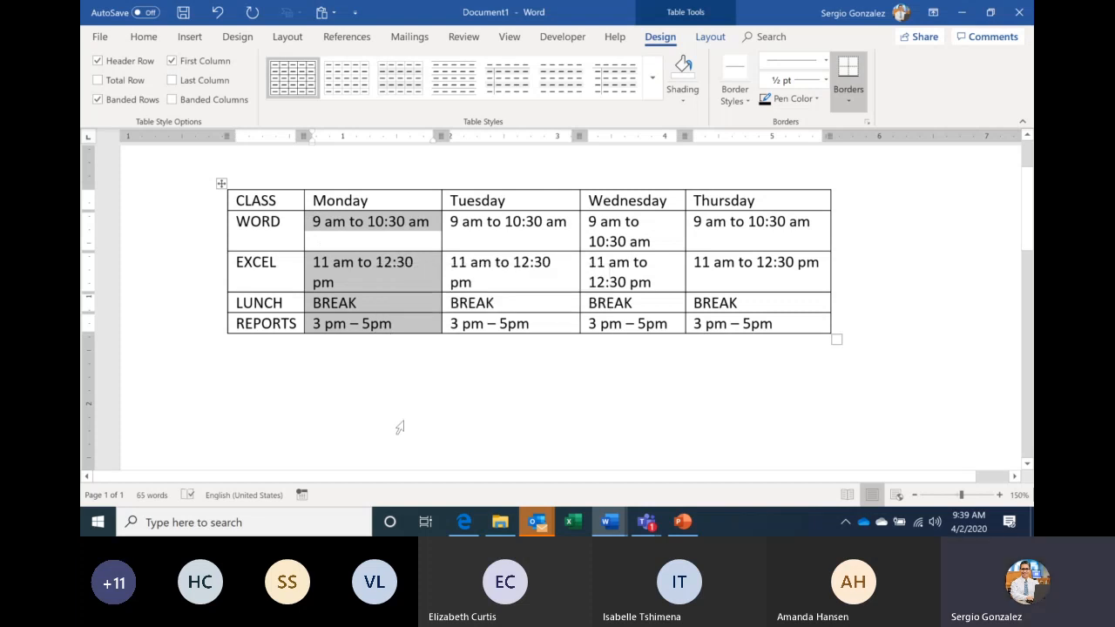
{"action": "key", "text": "Delete"}
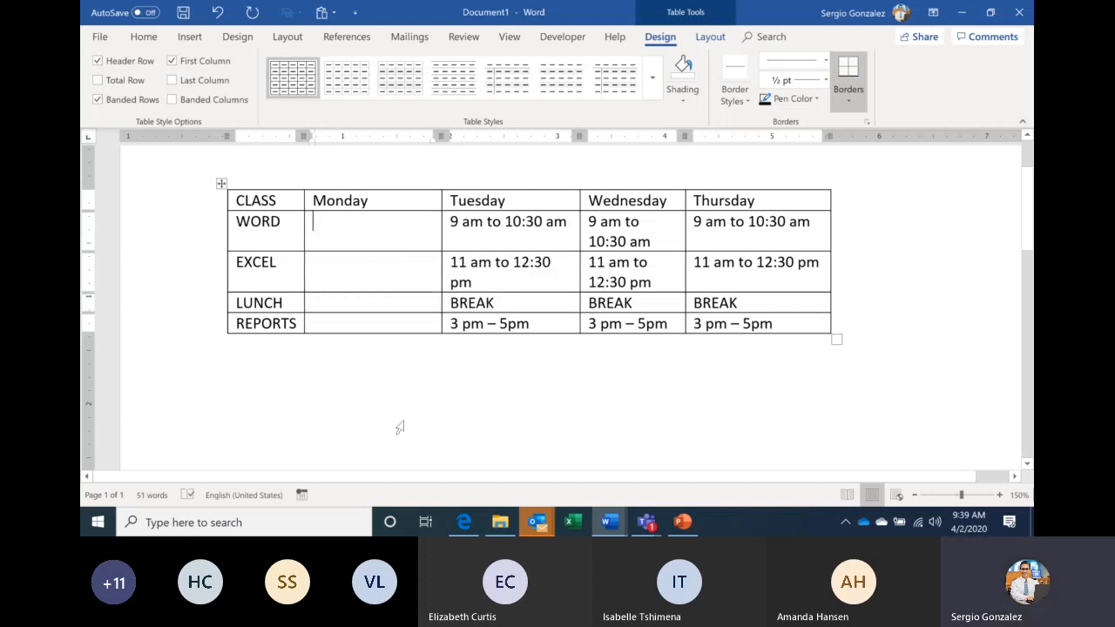
{"action": "type", "text": "N C"}
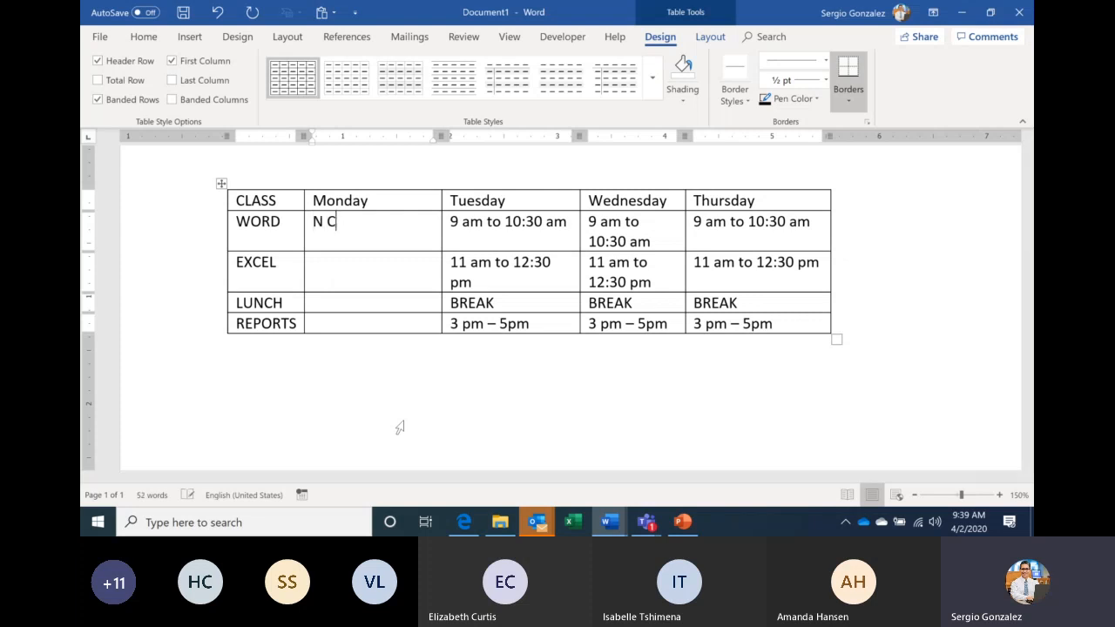
{"action": "type", "text": "LASS"}
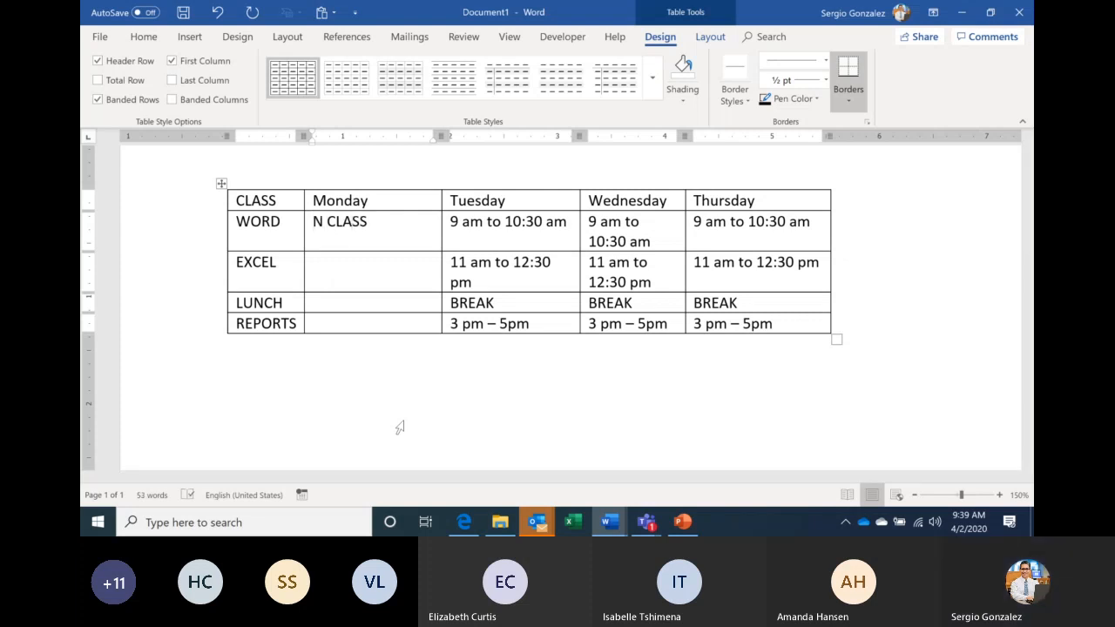
{"action": "key", "text": "Left"}
{"action": "key", "text": "Left"}
{"action": "key", "text": "Left"}
{"action": "key", "text": "Left"}
{"action": "key", "text": "Left"}
{"action": "key", "text": "Left"}
{"action": "type", "text": "O"}
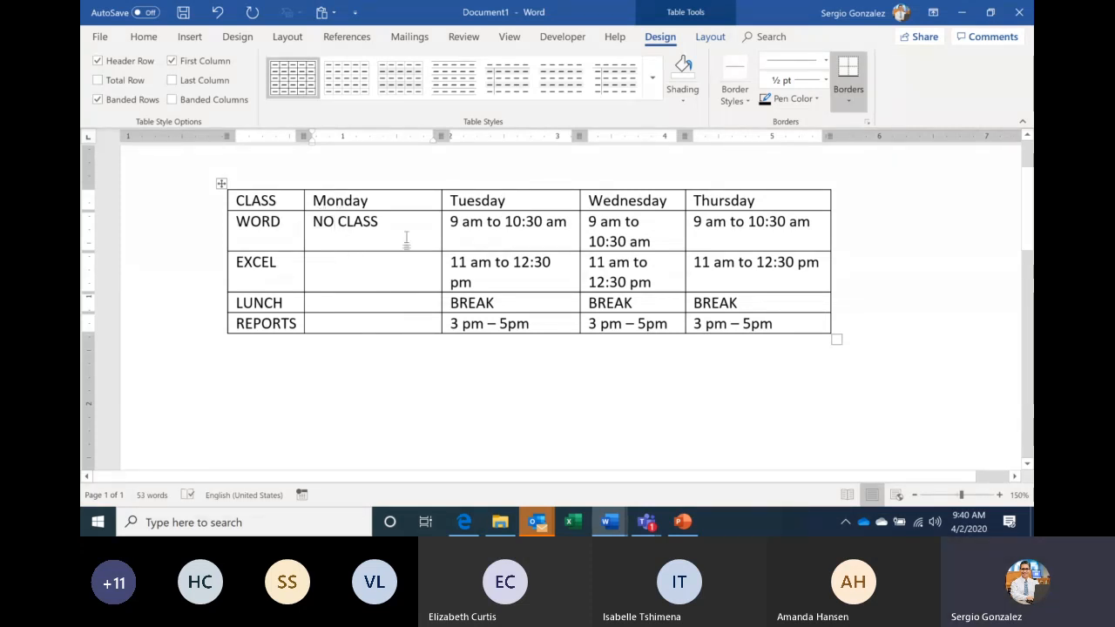
Step: Try entering NO CLASS in Monday's EXCEL and LUNCH cells individually, and undo those entries
{"action": "left_click", "coordinate": [348, 275]}
{"action": "type", "text": "NO CLASS"}
{"action": "left_click", "coordinate": [357, 302]}
{"action": "type", "text": "N"}
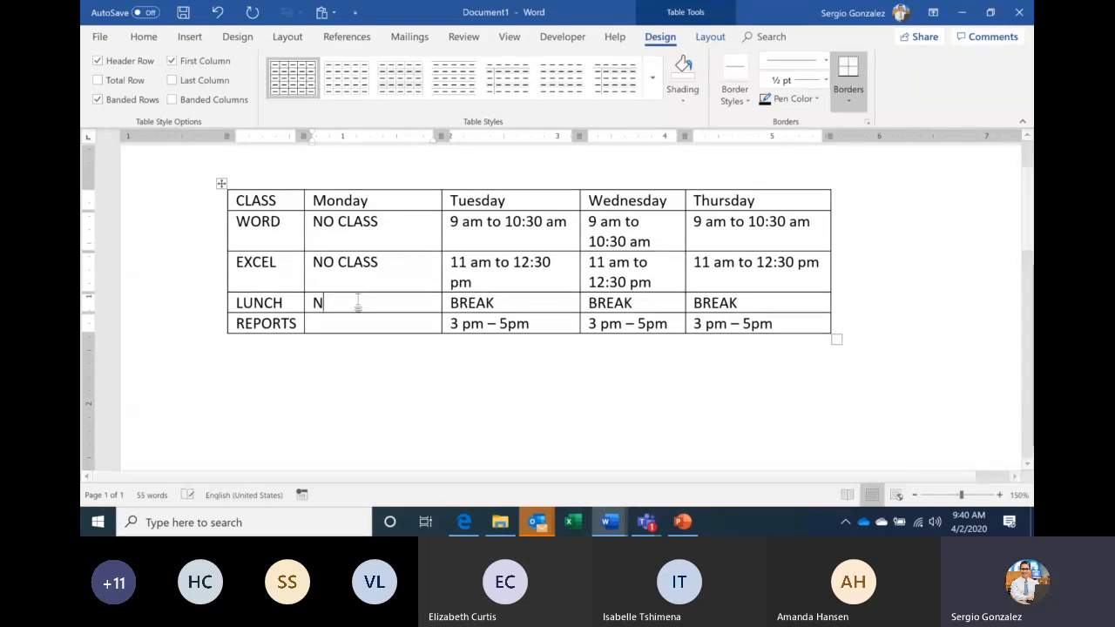
{"action": "key", "text": "ctrl+z"}
{"action": "key", "text": "ctrl+z"}
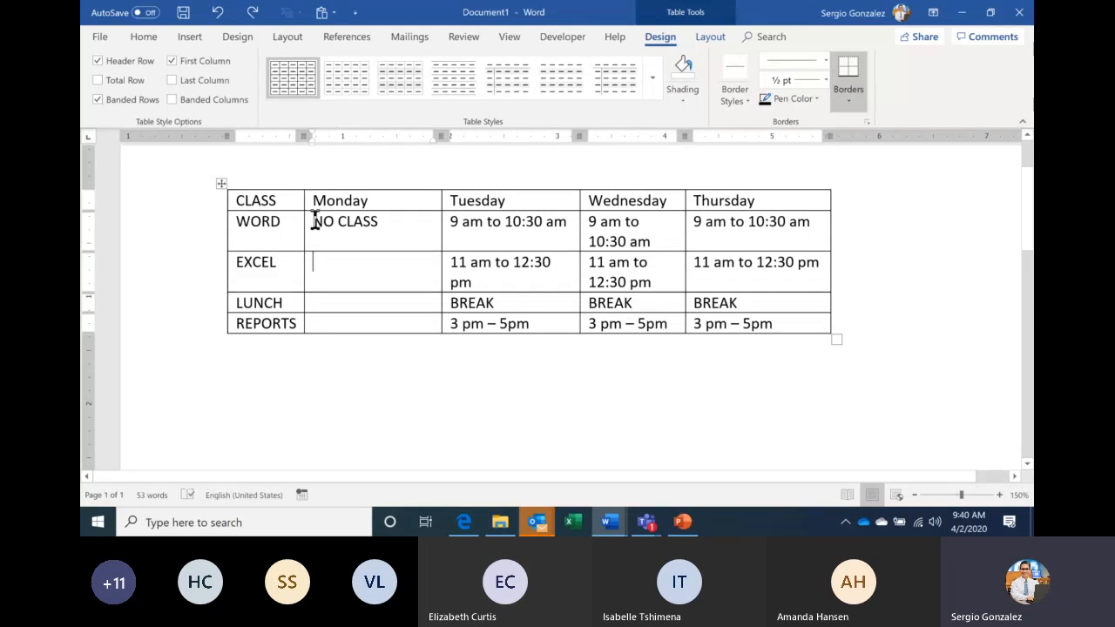
Step: Merge Monday's WORD through REPORTS cells into a single cell containing NO CLASS
{"action": "left_click_drag", "start_coordinate": [316, 221], "coordinate": [393, 328]}
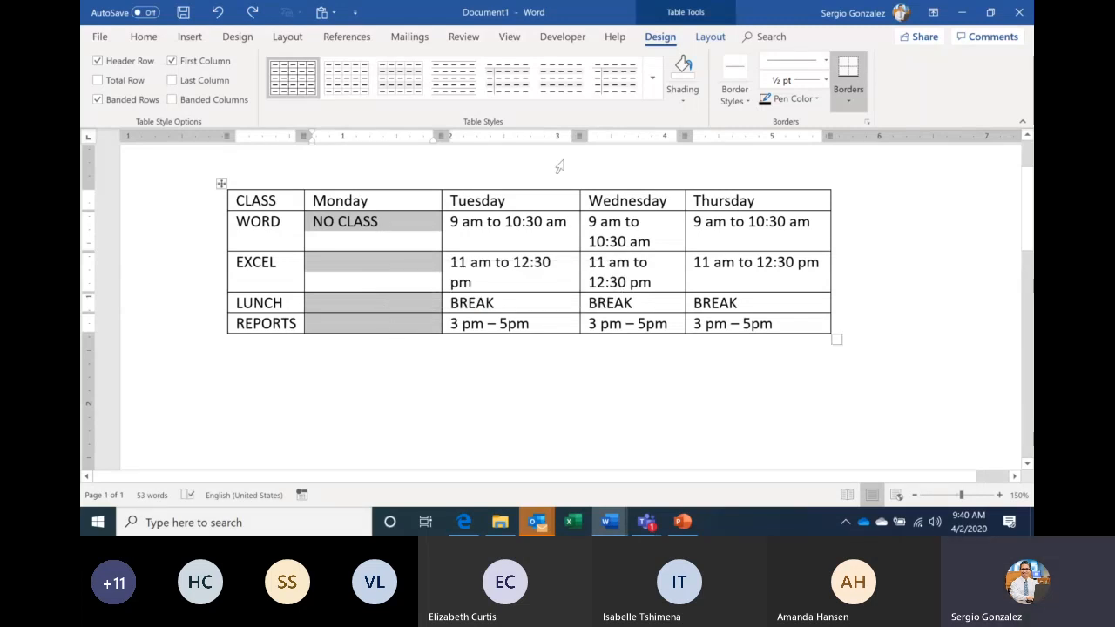
{"action": "left_click", "coordinate": [710, 37]}
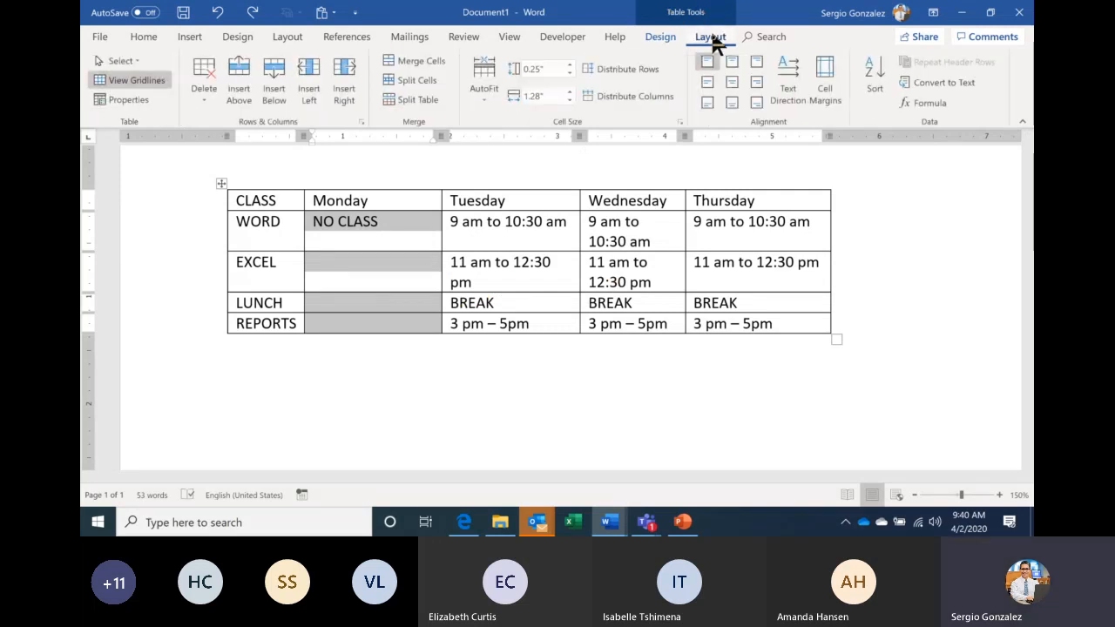
{"action": "left_click", "coordinate": [432, 59]}
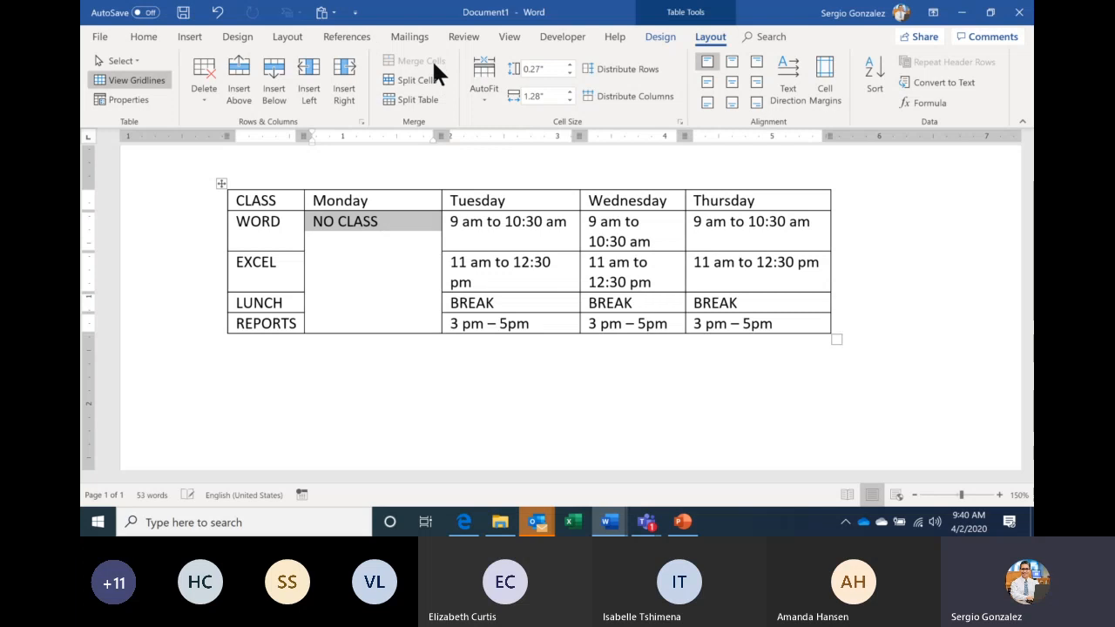
{"action": "left_click", "coordinate": [389, 253]}
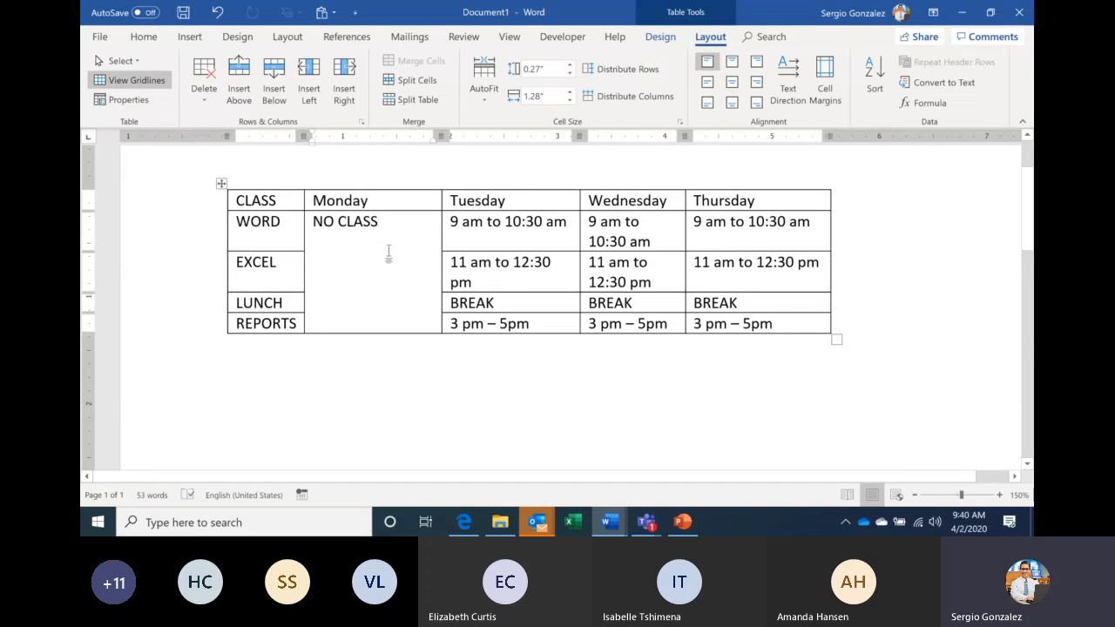
Step: Undo the Monday merge, the NO CLASS entry and the clearing of Monday's schedule cells
{"action": "key", "text": "ctrl+z"}
{"action": "key", "text": "ctrl+z"}
{"action": "key", "text": "ctrl+z"}
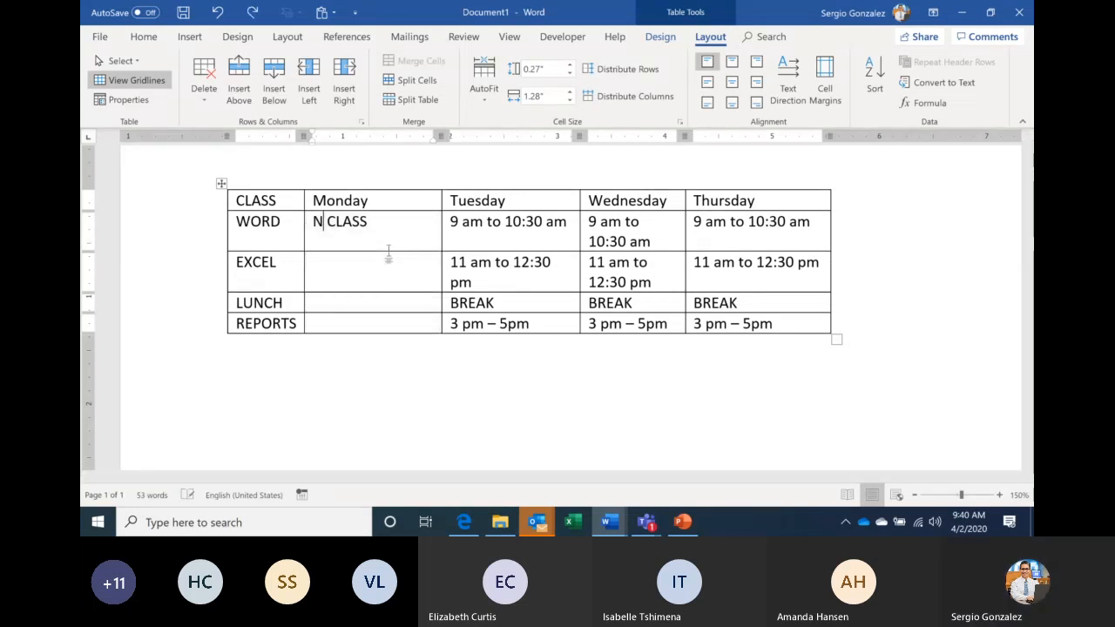
{"action": "key", "text": "ctrl+z"}
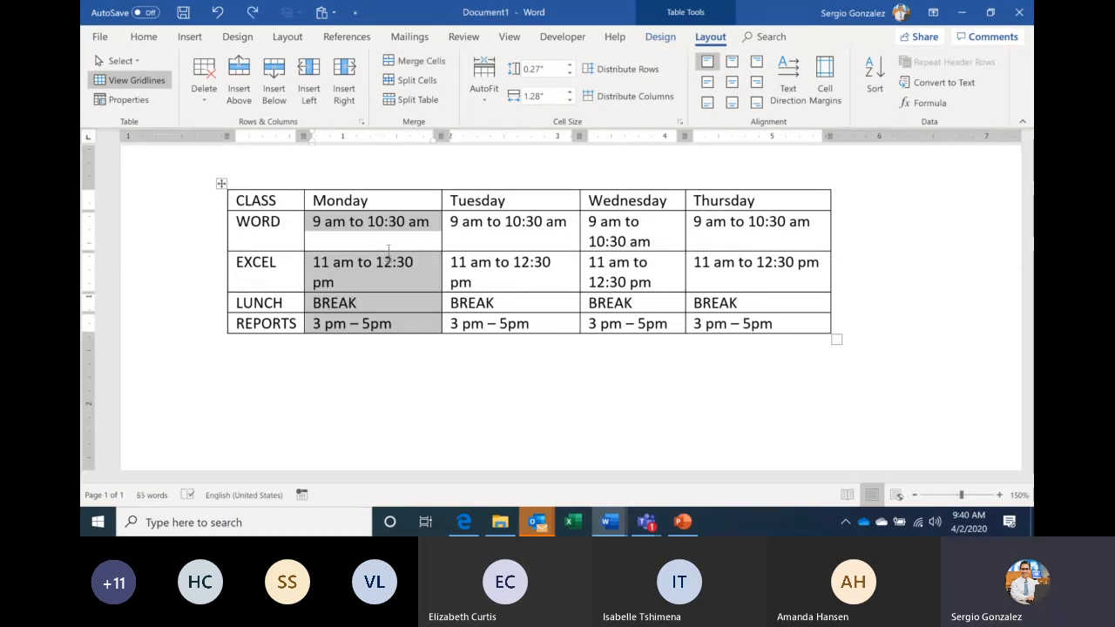
Step: Clear the Monday cells from WORD to REPORTS again and enter NO CLASS in the WORD row
{"action": "left_click", "coordinate": [362, 261]}
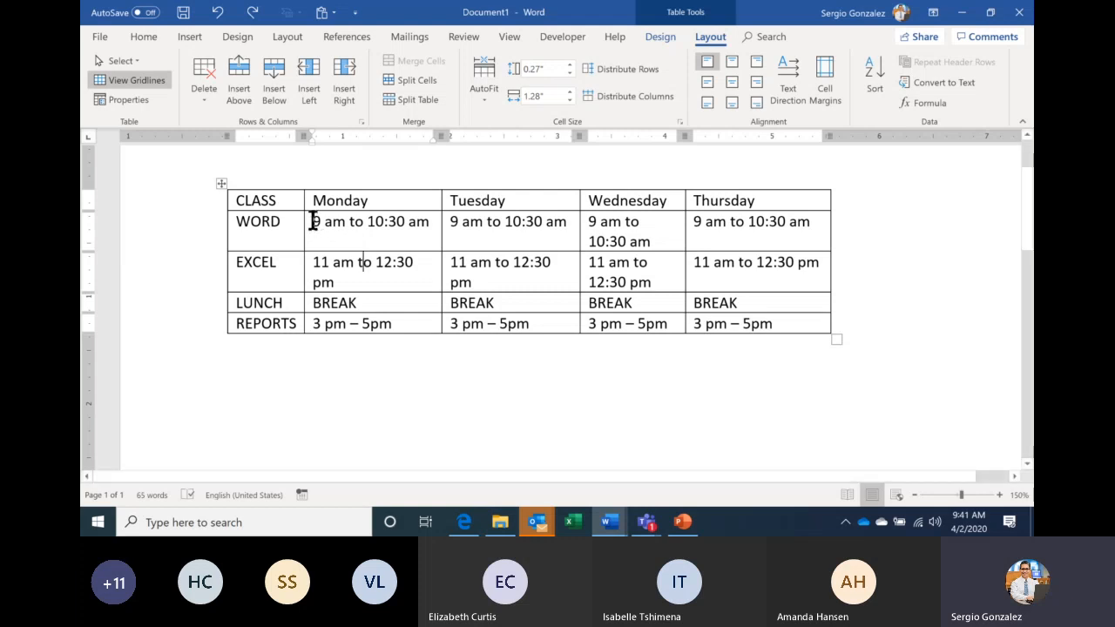
{"action": "left_click_drag", "start_coordinate": [312, 222], "coordinate": [392, 323]}
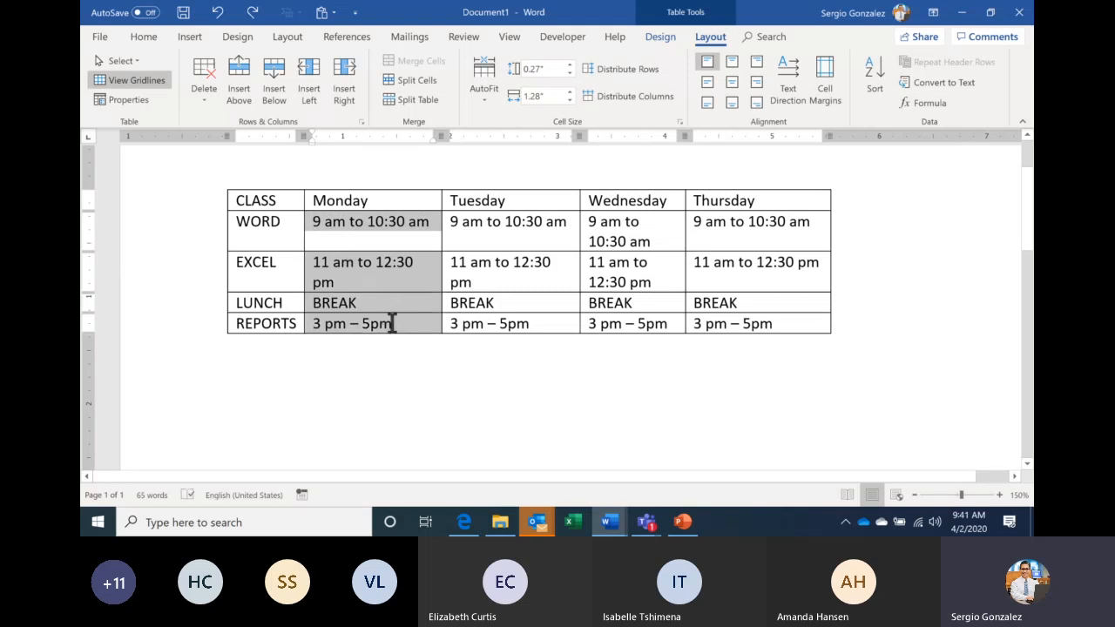
{"action": "left_click", "coordinate": [393, 323]}
{"action": "key", "text": "BackSpace"}
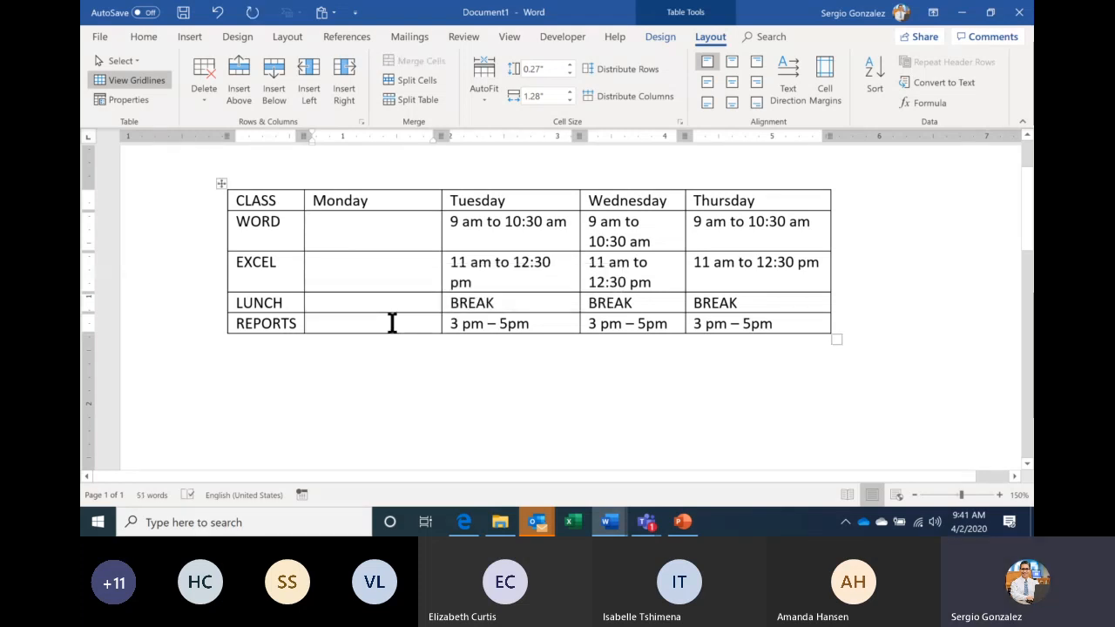
{"action": "type", "text": "NO CL"}
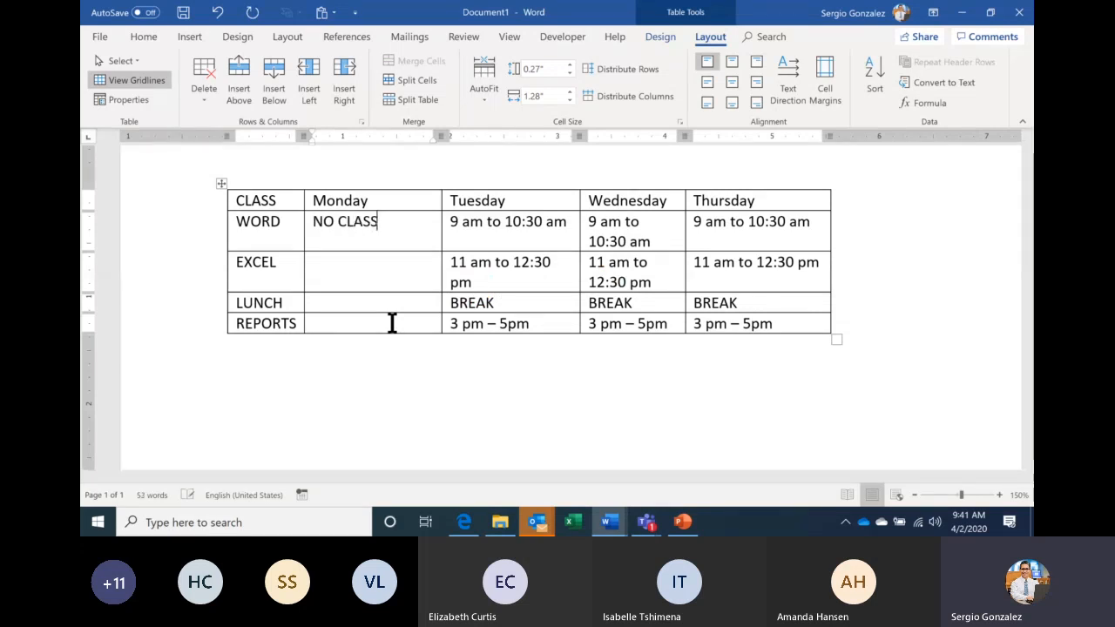
{"action": "type", "text": "ASS"}
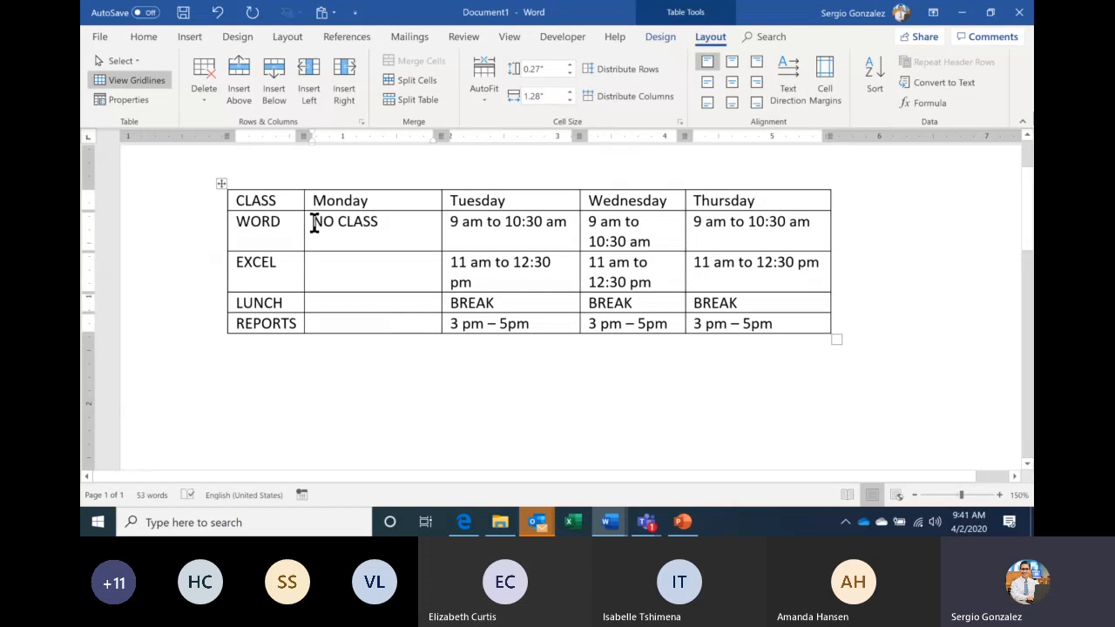
Step: Merge the four Monday cells from the WORD row down to the REPORTS row
{"action": "left_click_drag", "start_coordinate": [315, 223], "coordinate": [319, 258]}
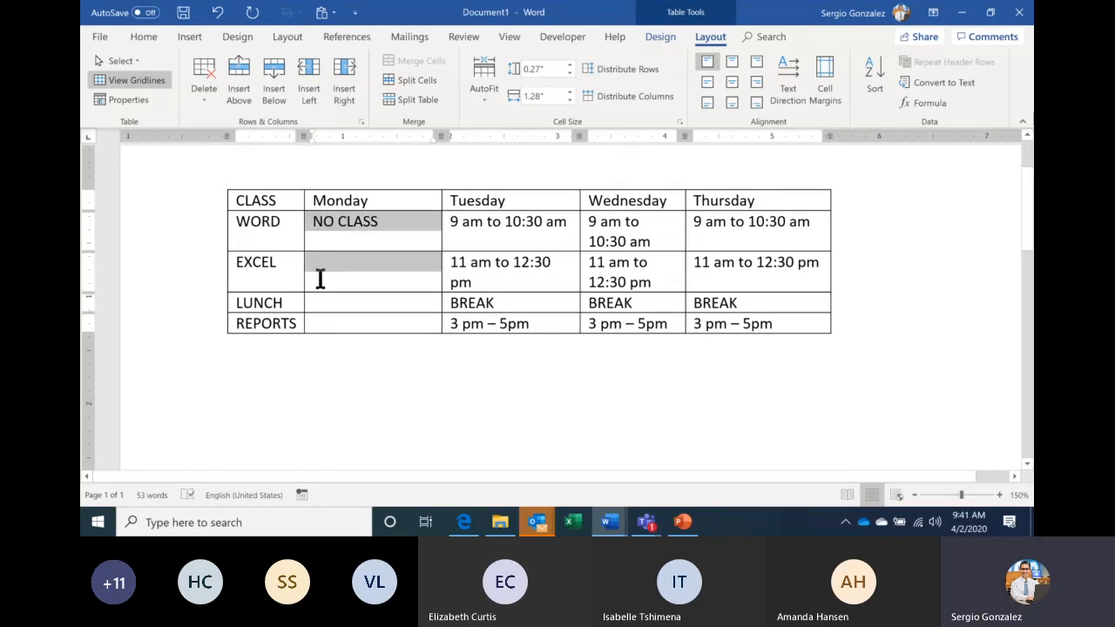
{"action": "left_click_drag", "start_coordinate": [319, 278], "coordinate": [347, 324]}
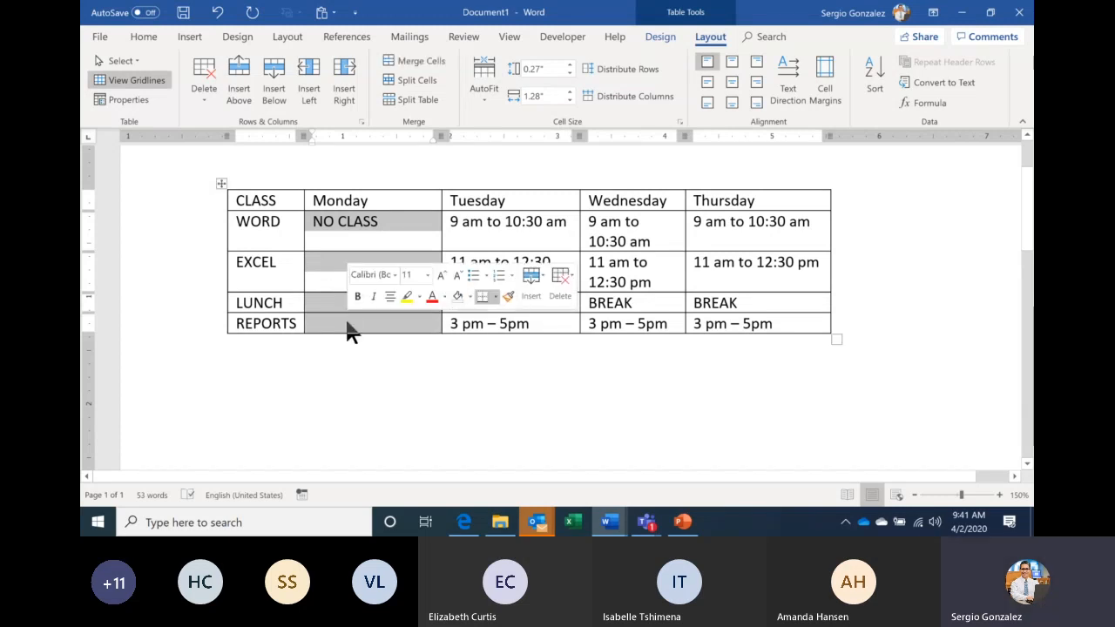
{"action": "left_click", "coordinate": [427, 62]}
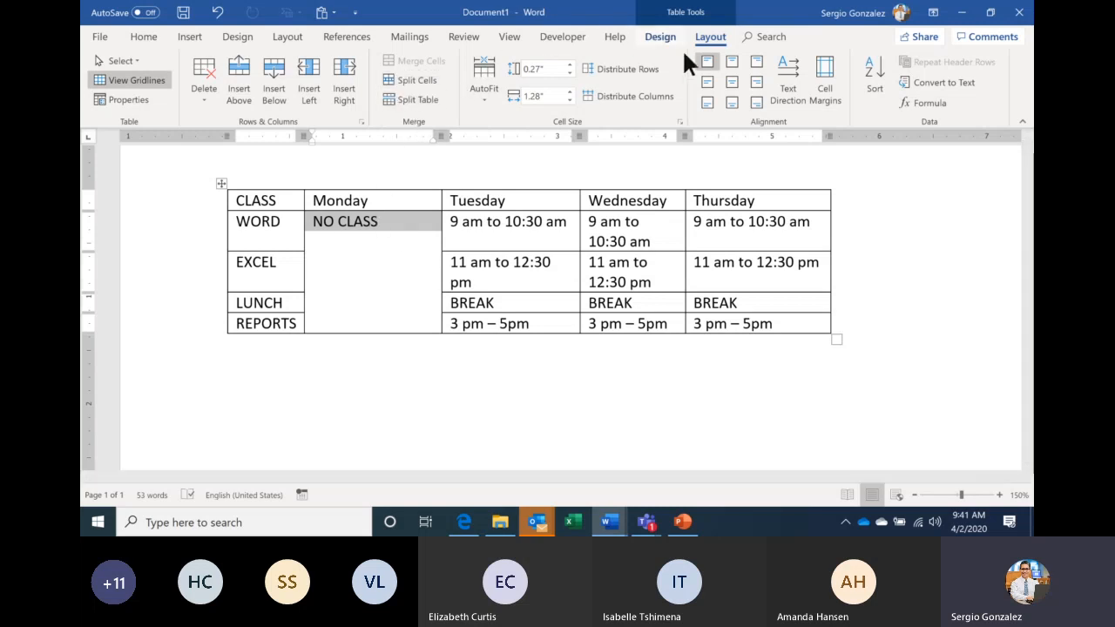
Step: Try the middle alignments on NO CLASS in the merged Monday cell: centre, centre left and centre right
{"action": "left_click", "coordinate": [732, 82]}
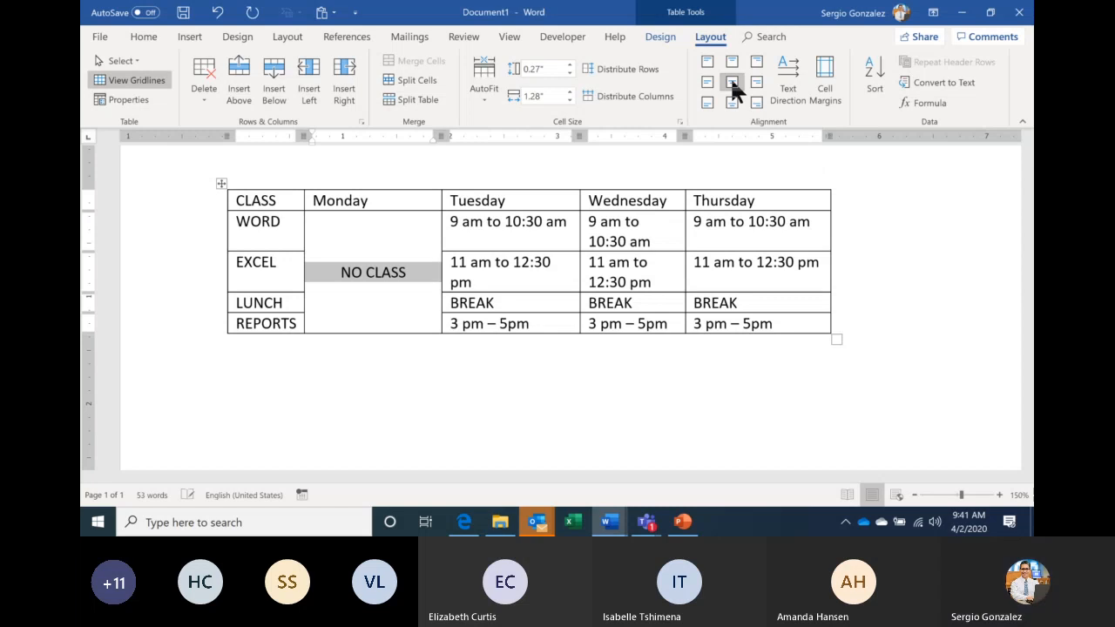
{"action": "left_click", "coordinate": [710, 78]}
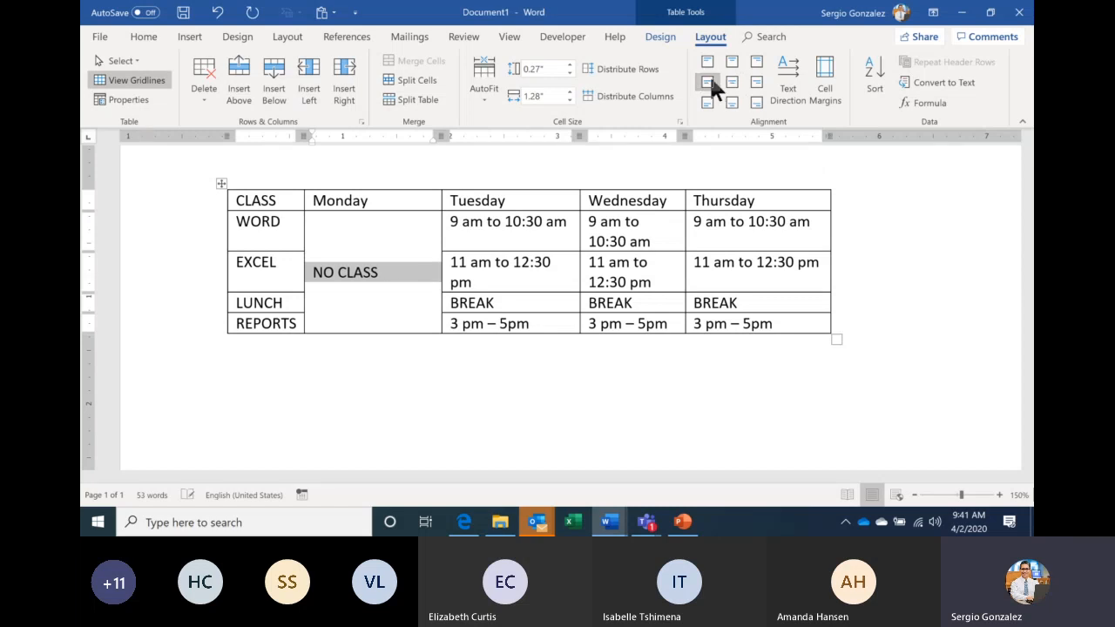
{"action": "left_click", "coordinate": [758, 84]}
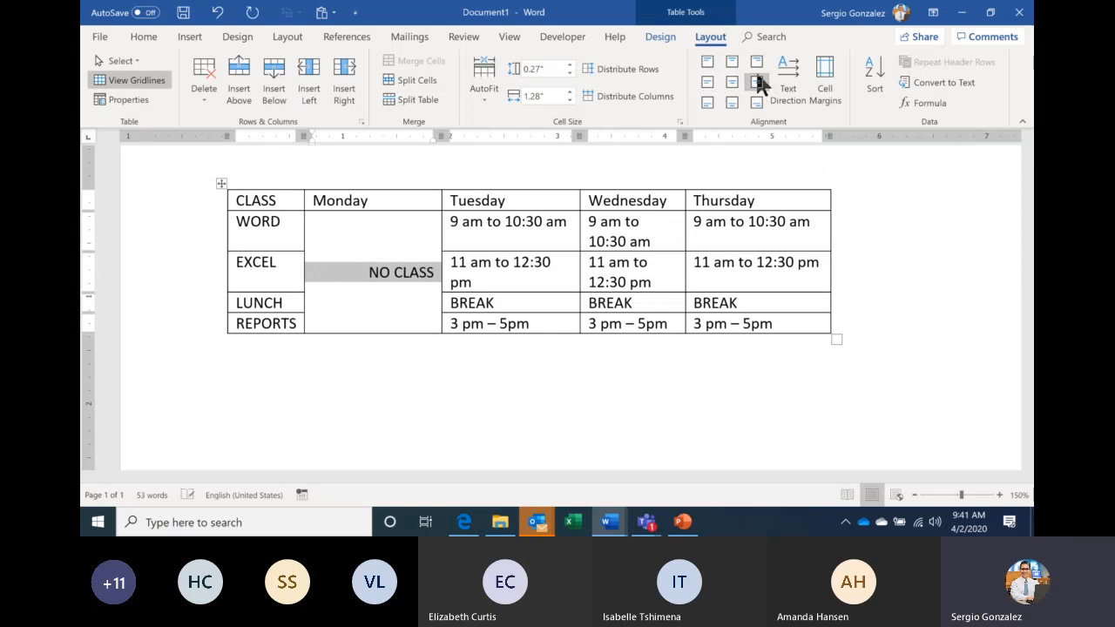
Step: Try the top alignments on NO CLASS in the merged Monday cell: top right, top centre and top left
{"action": "left_click", "coordinate": [758, 65]}
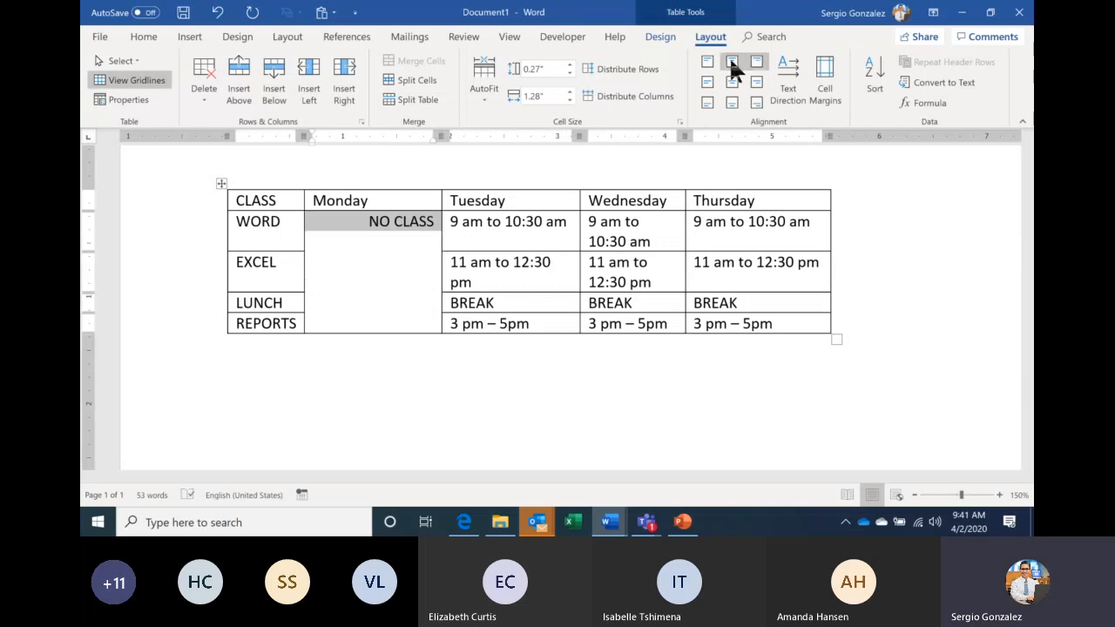
{"action": "left_click", "coordinate": [731, 61]}
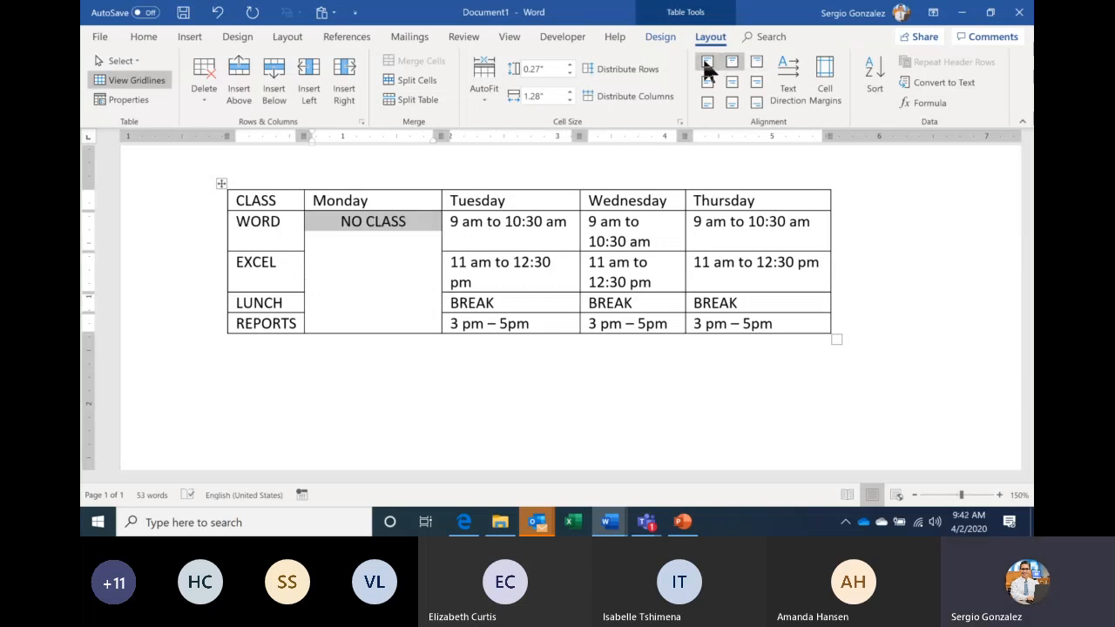
{"action": "left_click", "coordinate": [706, 62]}
Step: Align NO CLASS to the bottom left and to the bottom centre of the merged Monday cell
{"action": "left_click", "coordinate": [706, 102]}
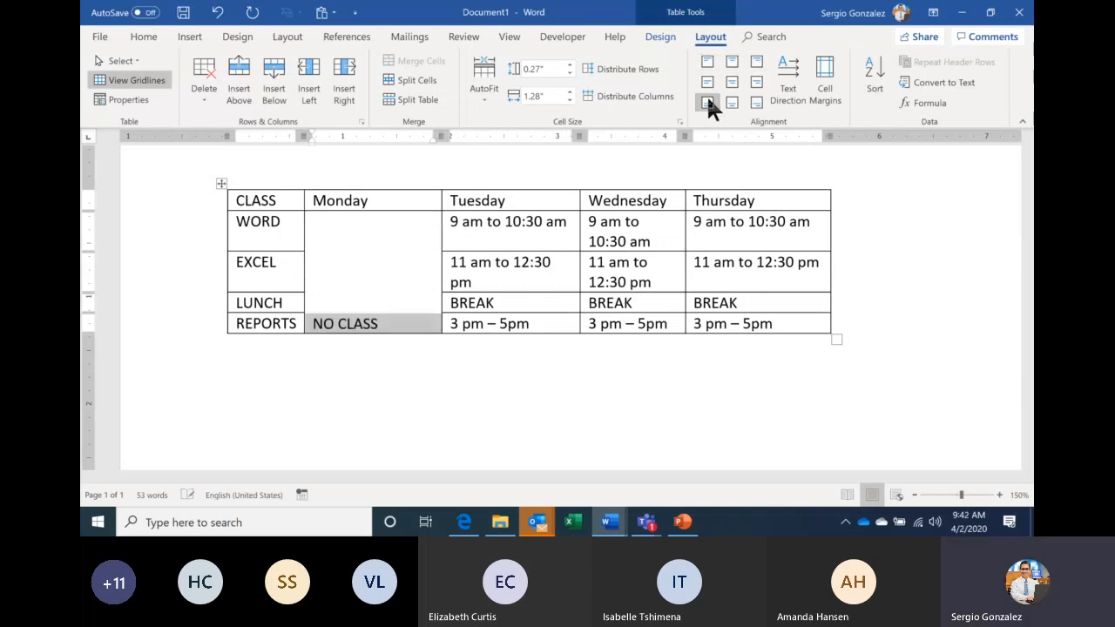
{"action": "left_click", "coordinate": [733, 102]}
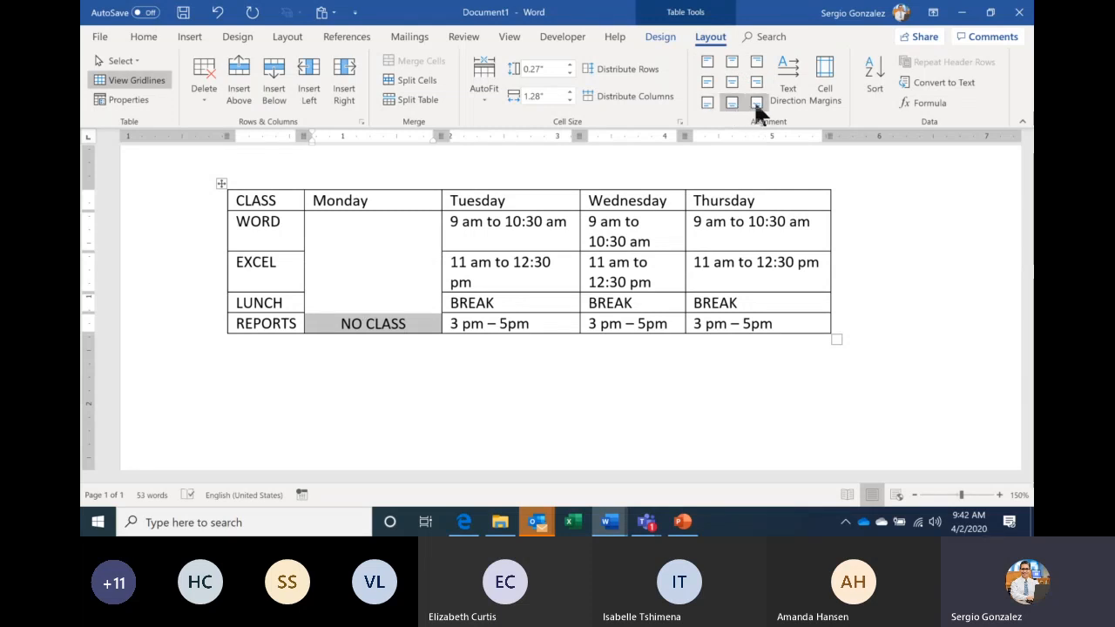
Step: Try bottom-right alignment for NO CLASS in the merged Monday cell, and centre it horizontally and vertically
{"action": "left_click", "coordinate": [756, 103]}
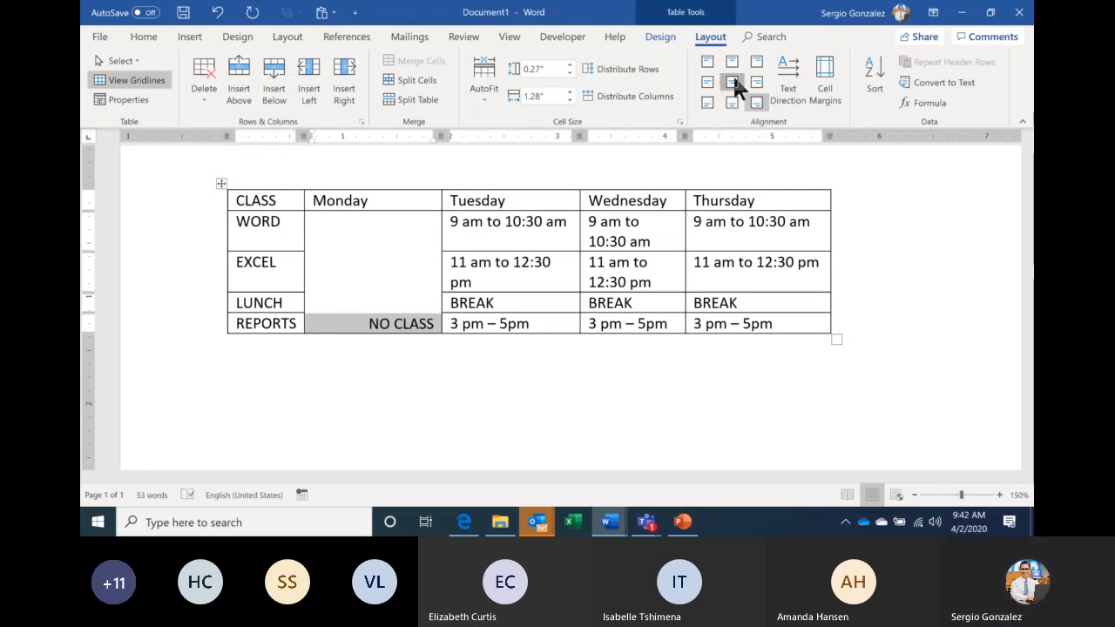
{"action": "left_click", "coordinate": [734, 80]}
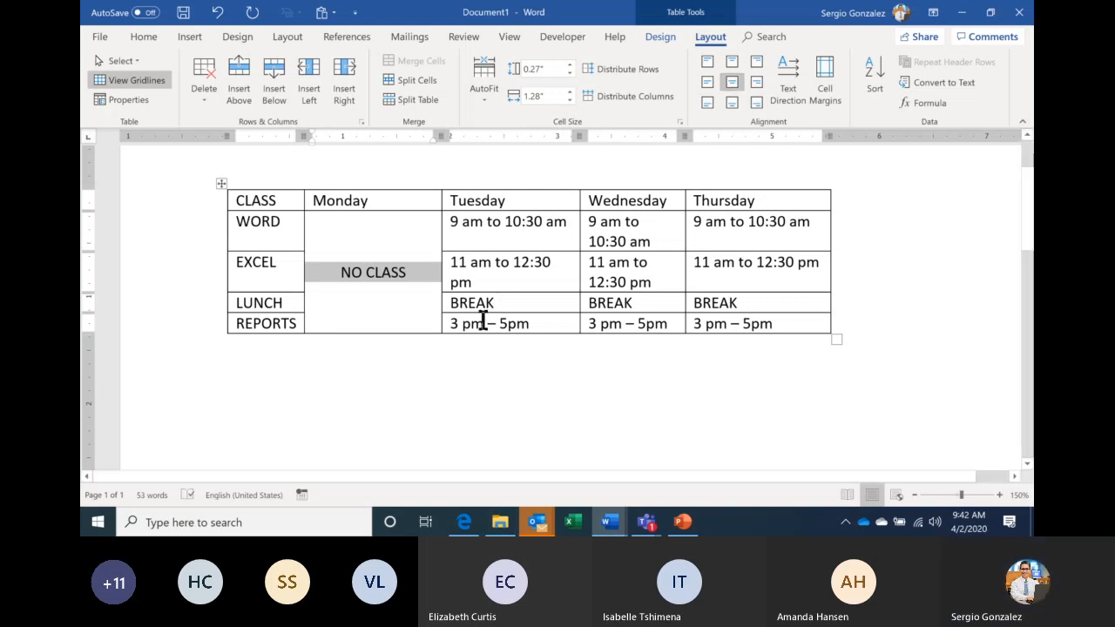
Step: Apply the green grid table style with a solid header row, and re-centre NO CLASS in the merged Monday cell
{"action": "left_click", "coordinate": [659, 35]}
{"action": "left_click", "coordinate": [652, 83]}
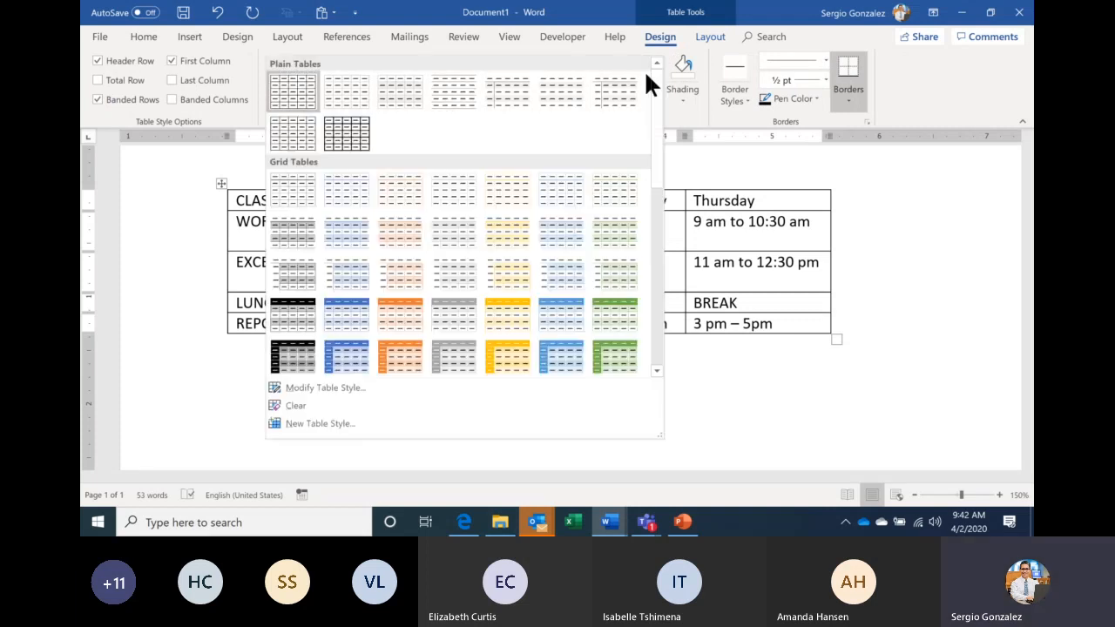
{"action": "left_click", "coordinate": [611, 310]}
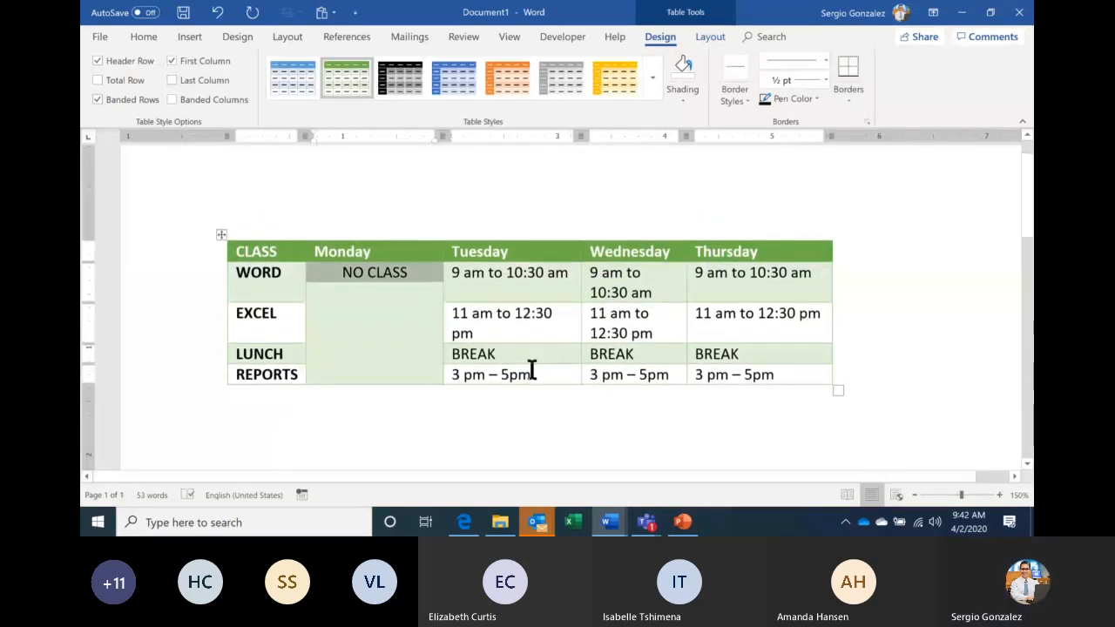
{"action": "left_click", "coordinate": [411, 309]}
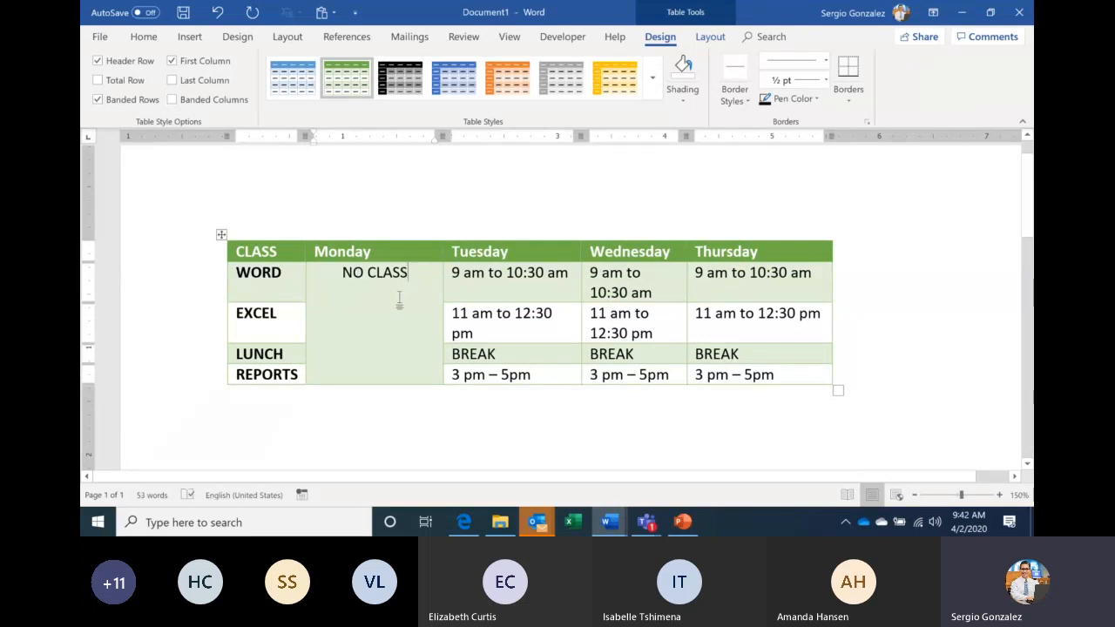
{"action": "left_click", "coordinate": [704, 37]}
{"action": "left_click", "coordinate": [733, 80]}
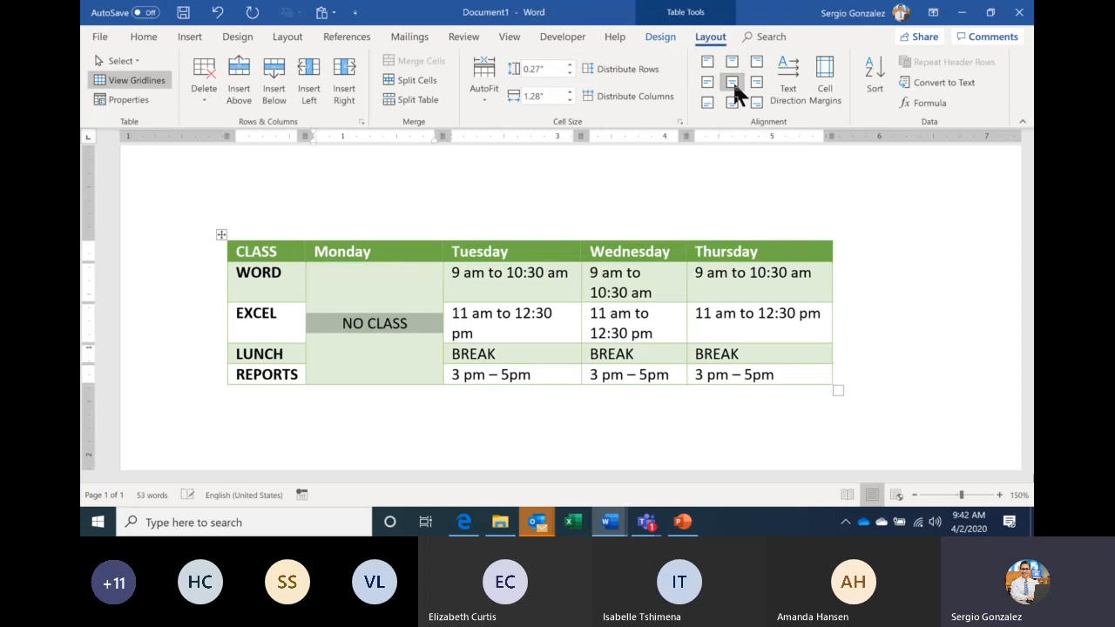
{"action": "left_click", "coordinate": [715, 290]}
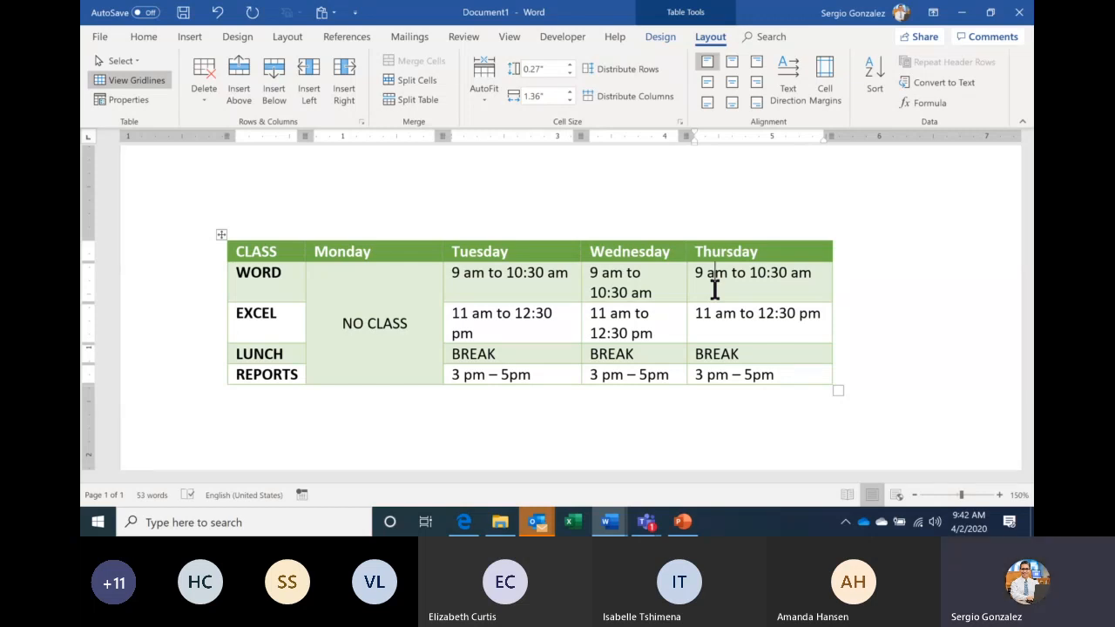
Step: Undo the green table style and the re-centring of NO CLASS
{"action": "key", "text": "ctrl+z"}
{"action": "key", "text": "ctrl+z"}
{"action": "key", "text": "ctrl+z"}
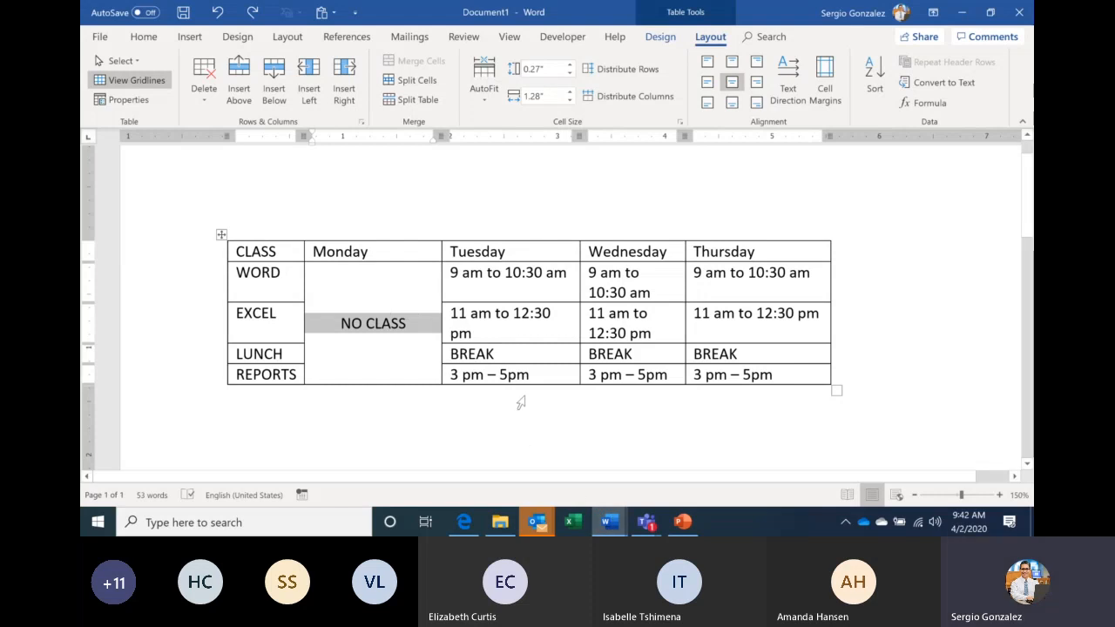
Step: View the blank table in Document3 and return to the class schedule in Document1
{"action": "mouse_move", "coordinate": [611, 526]}
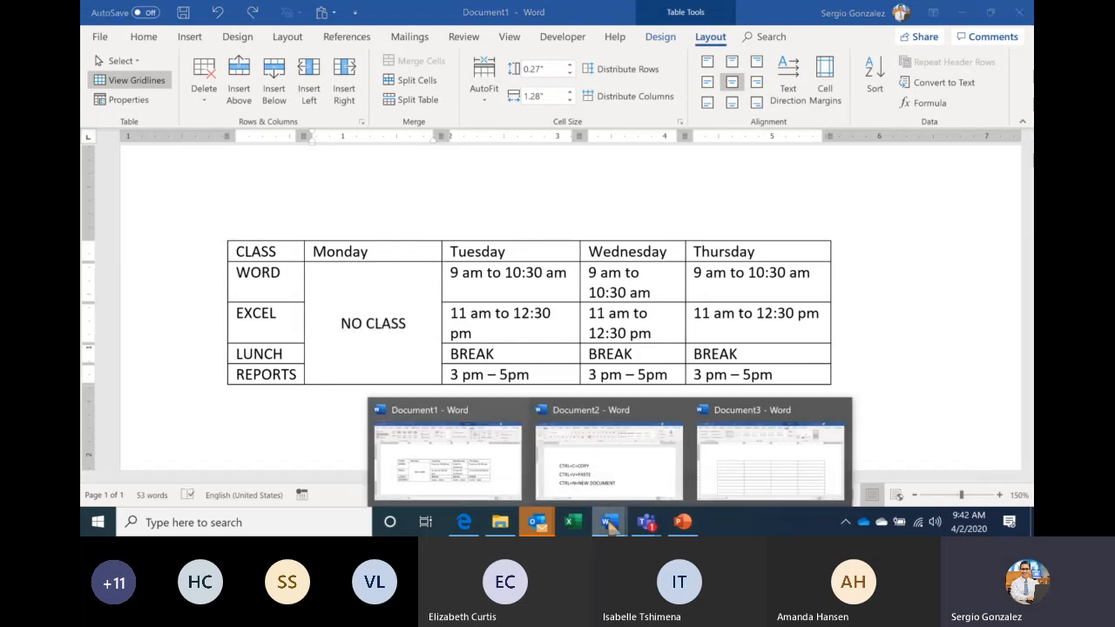
{"action": "left_click", "coordinate": [749, 447]}
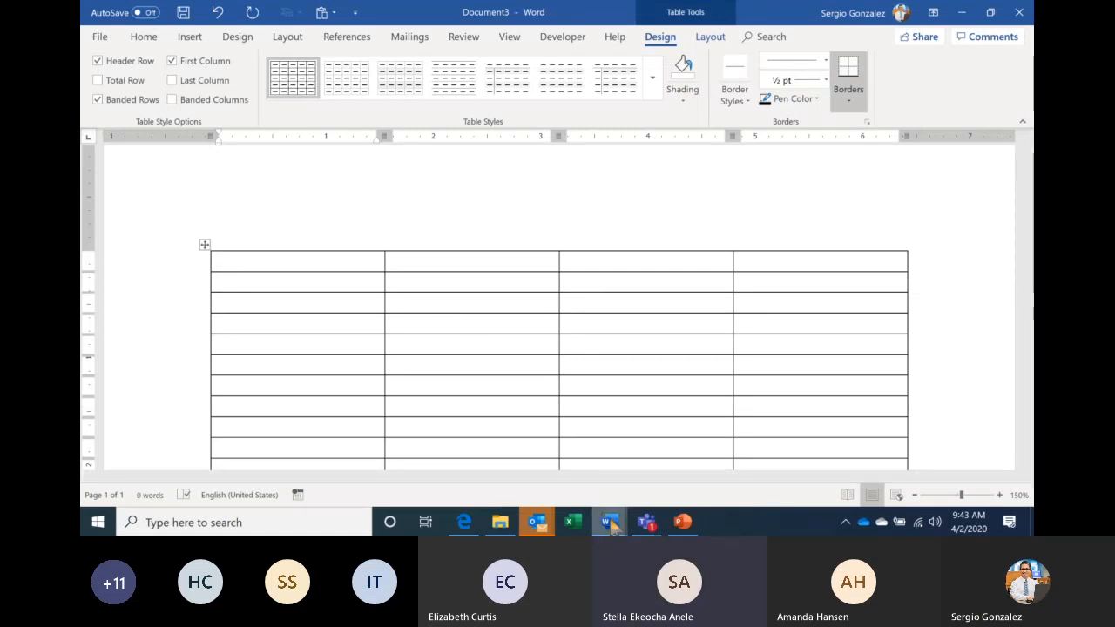
{"action": "mouse_move", "coordinate": [613, 526]}
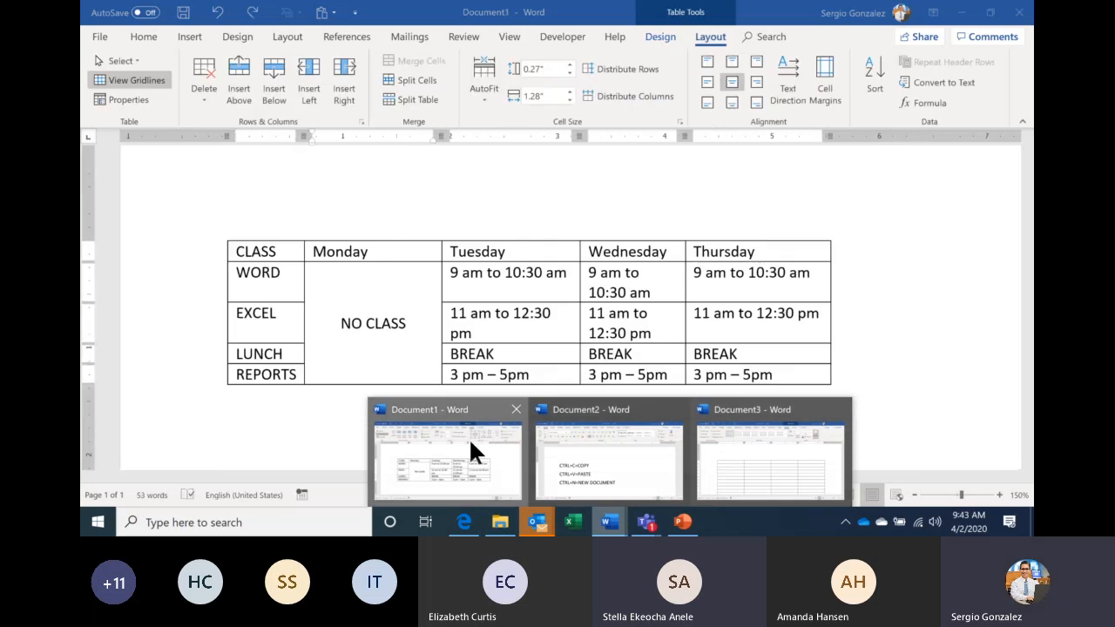
{"action": "left_click", "coordinate": [469, 438]}
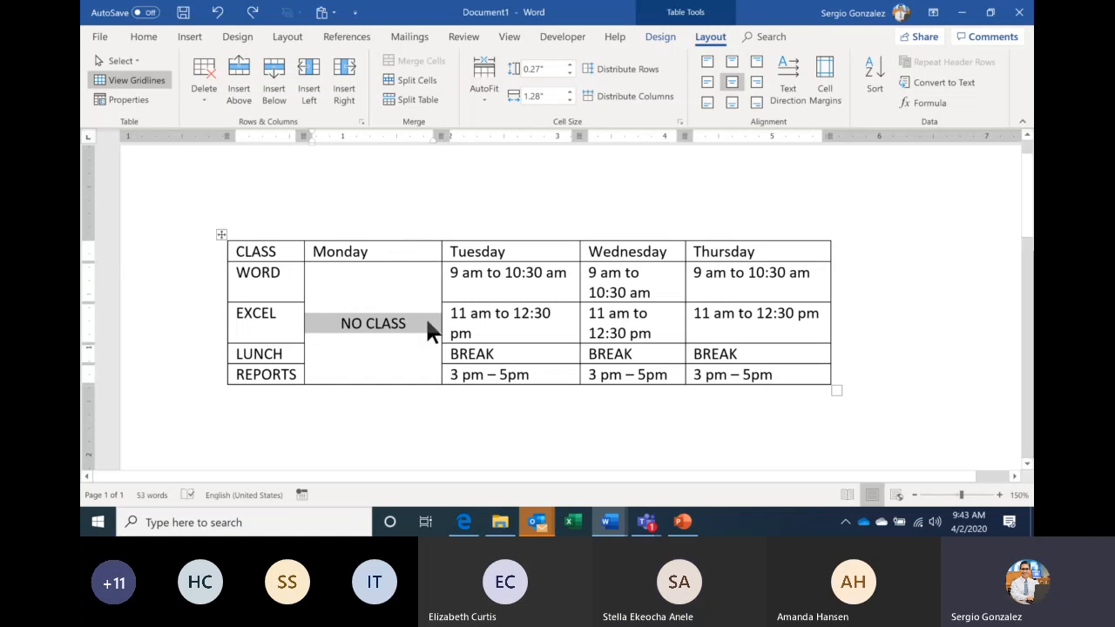
Step: Undo the NO CLASS alignment changes and the merging of the cells under Monday
{"action": "key", "text": "ctrl+z"}
{"action": "key", "text": "ctrl+z"}
{"action": "key", "text": "ctrl+z"}
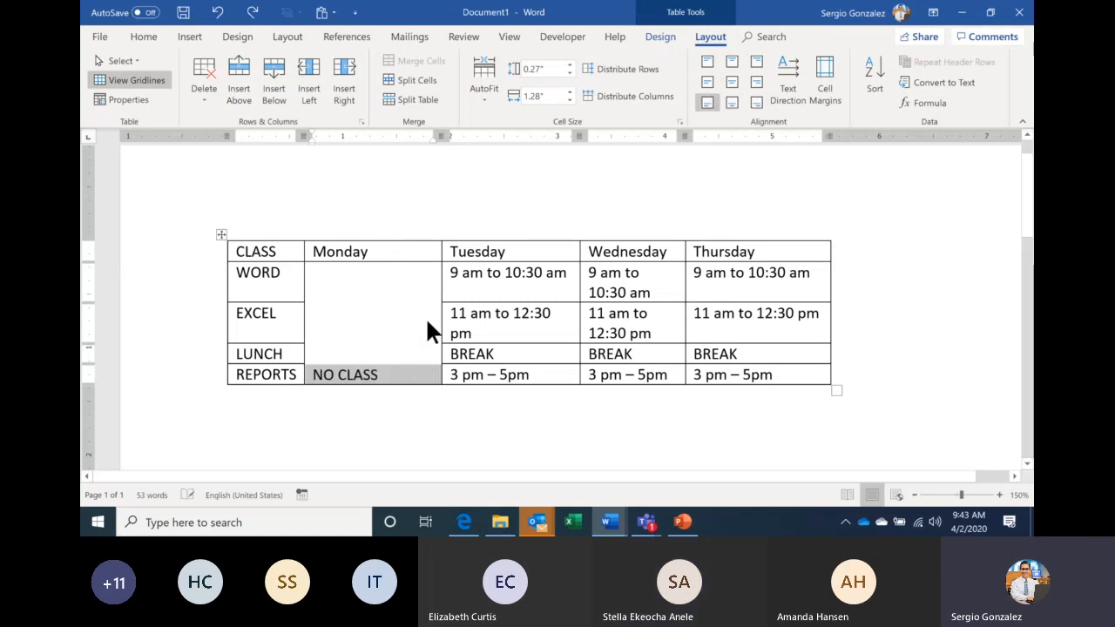
{"action": "key", "text": "ctrl+z"}
{"action": "key", "text": "ctrl+z"}
{"action": "key", "text": "ctrl+z"}
{"action": "key", "text": "ctrl+z"}
{"action": "key", "text": "ctrl+z"}
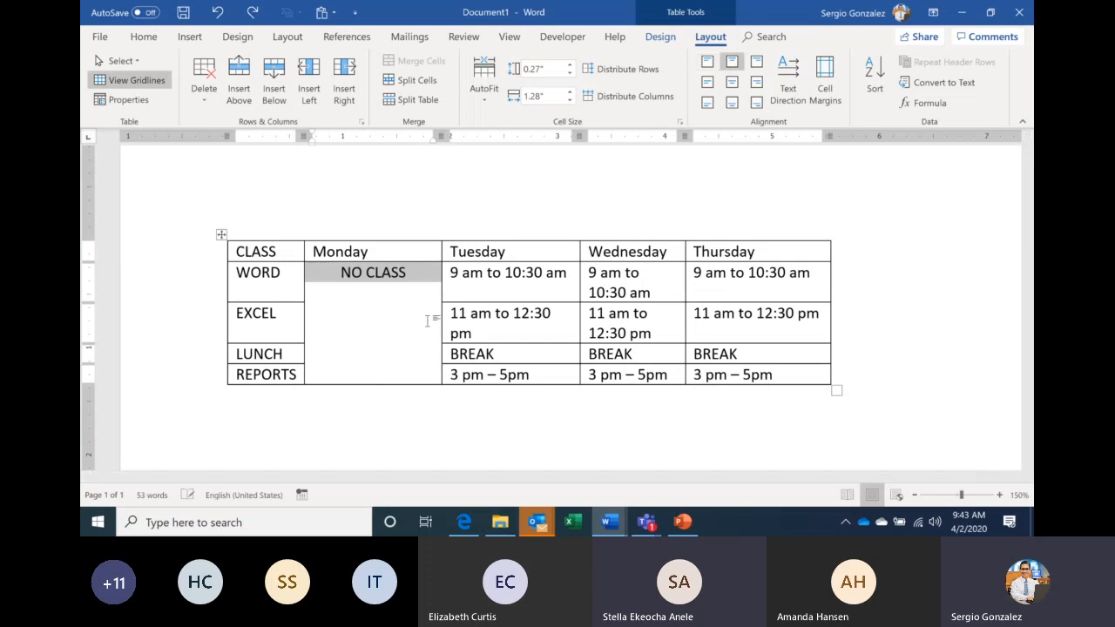
{"action": "key", "text": "ctrl+z"}
{"action": "key", "text": "ctrl+z"}
{"action": "key", "text": "ctrl+z"}
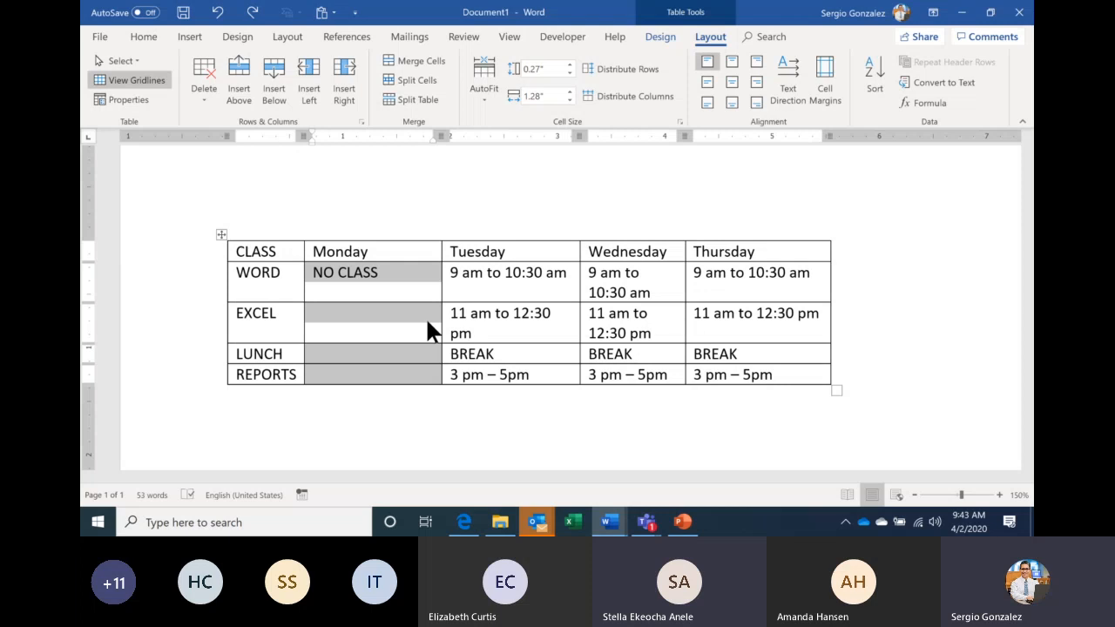
Step: Merge the four cells under Monday and centre NO CLASS horizontally and vertically in the merged cell
{"action": "left_click", "coordinate": [400, 273]}
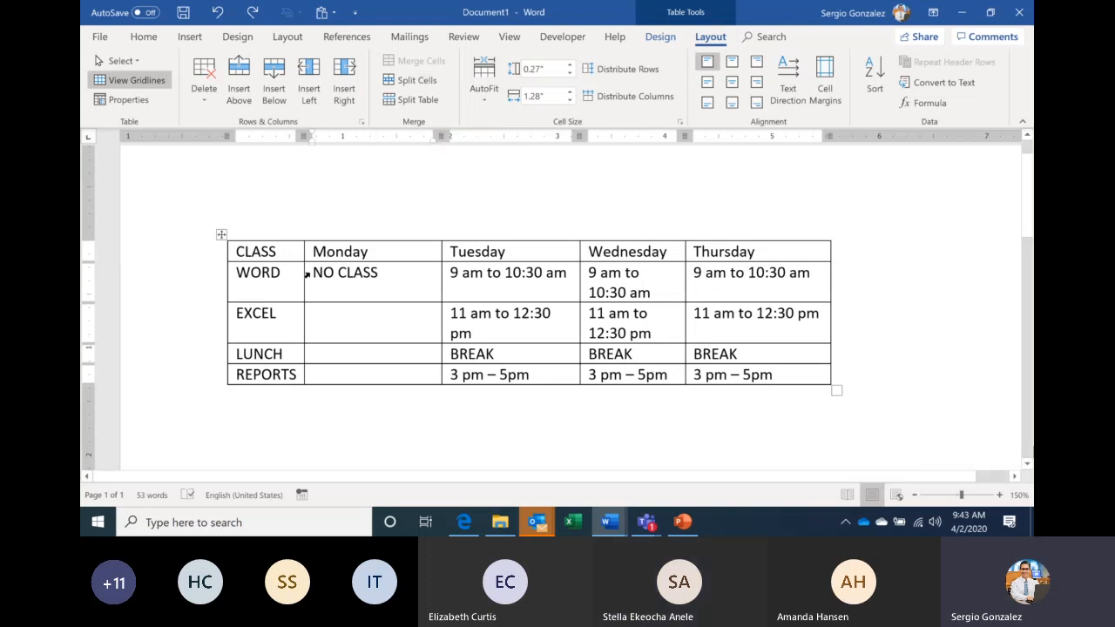
{"action": "left_click_drag", "start_coordinate": [306, 274], "coordinate": [348, 374]}
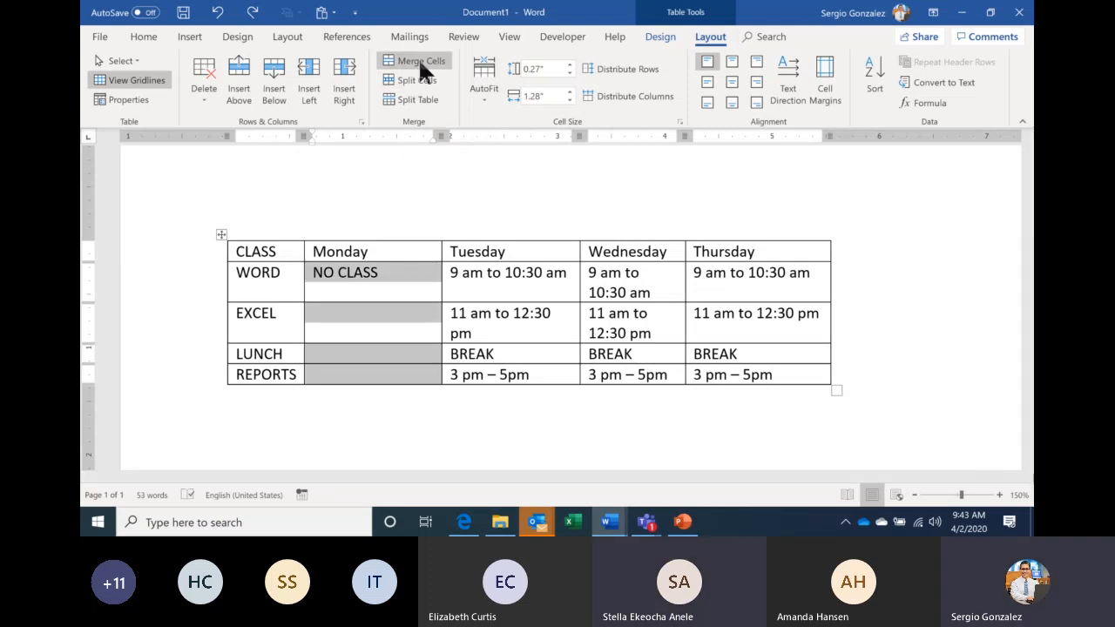
{"action": "left_click", "coordinate": [418, 60]}
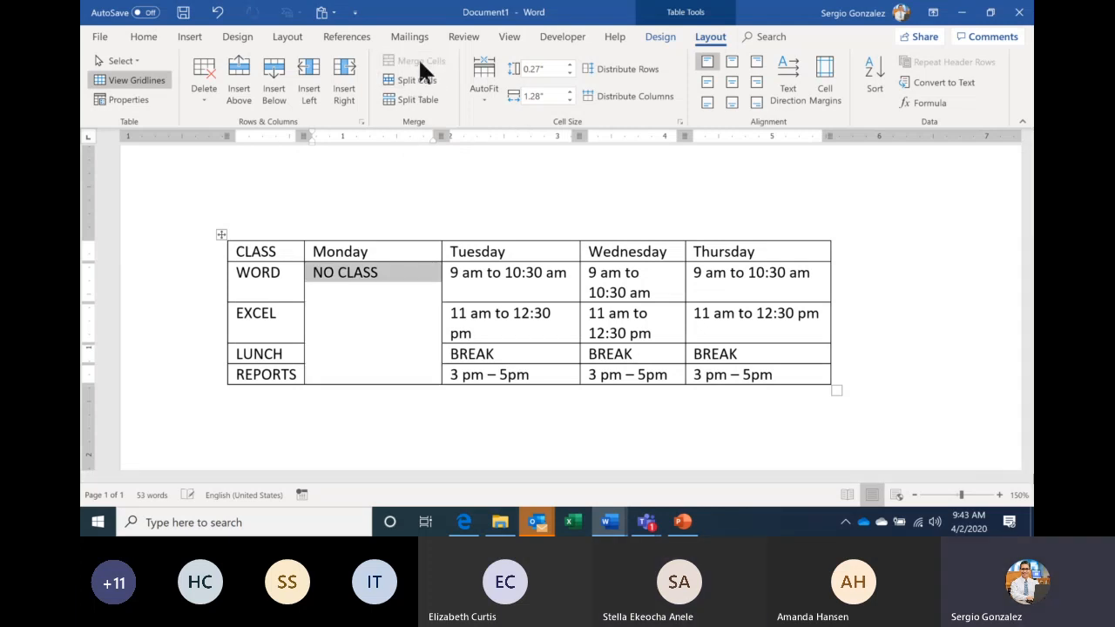
{"action": "left_click", "coordinate": [730, 84]}
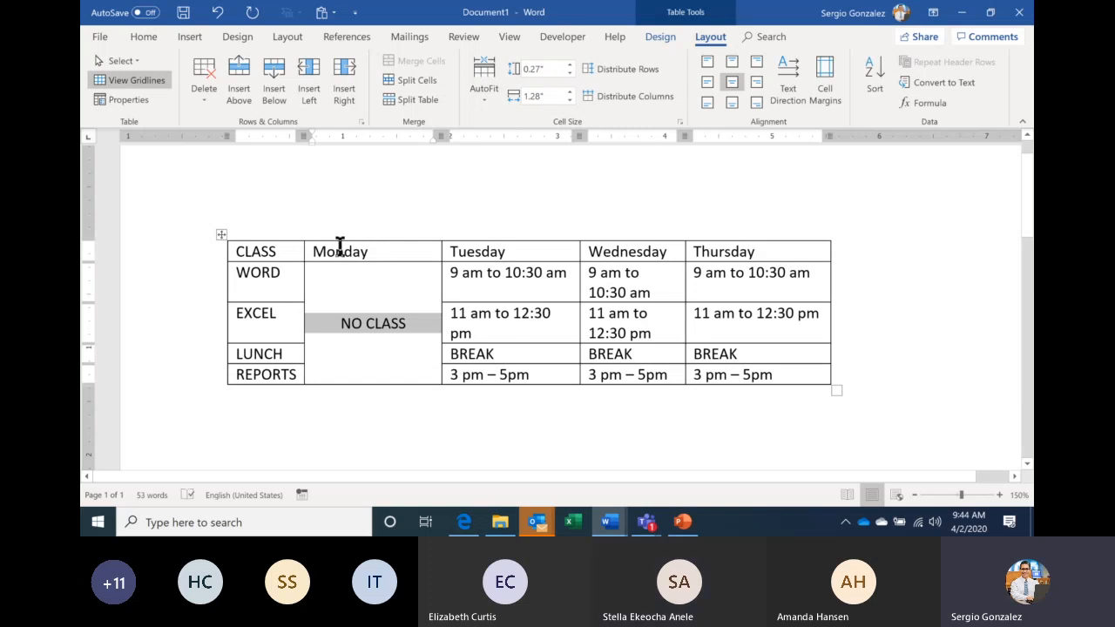
Step: Delete the entire class schedule table from the document
{"action": "left_click", "coordinate": [500, 291]}
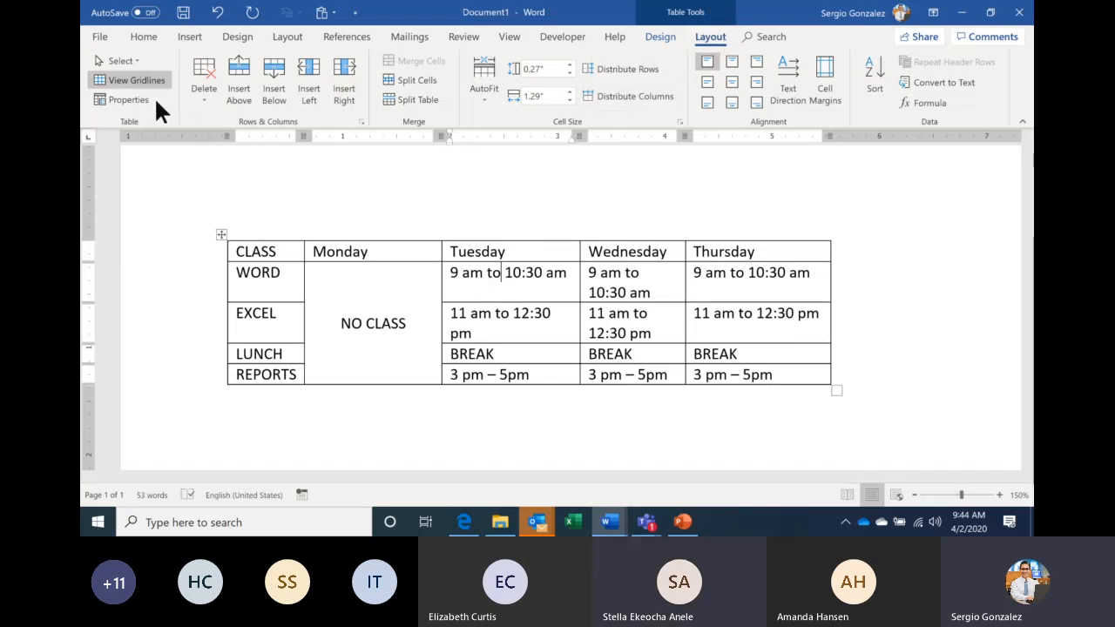
{"action": "left_click", "coordinate": [203, 100]}
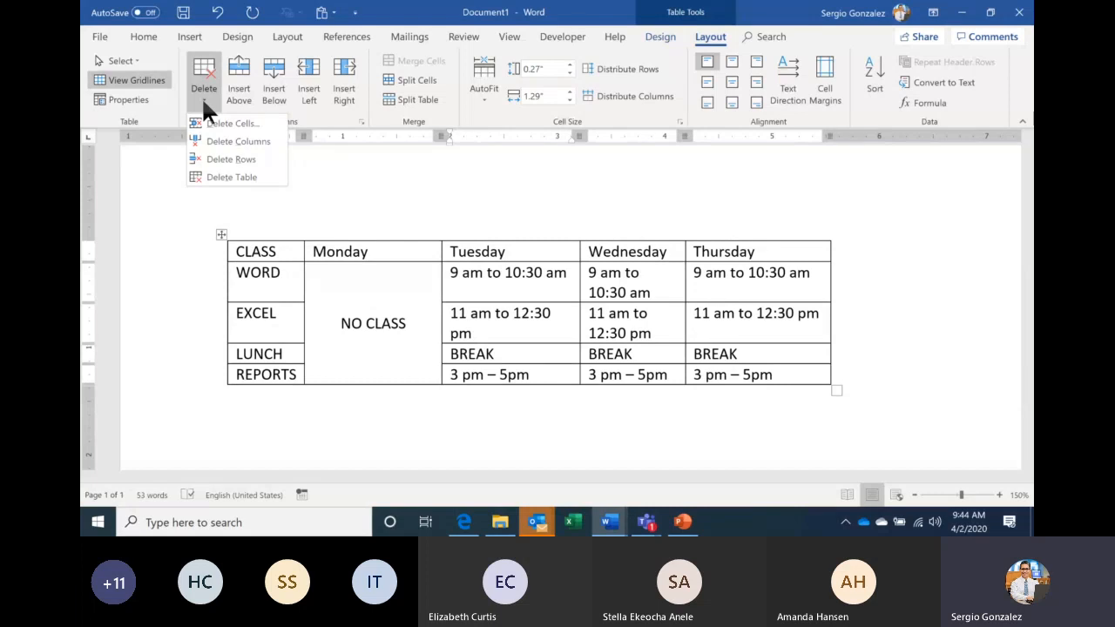
{"action": "left_click", "coordinate": [256, 181]}
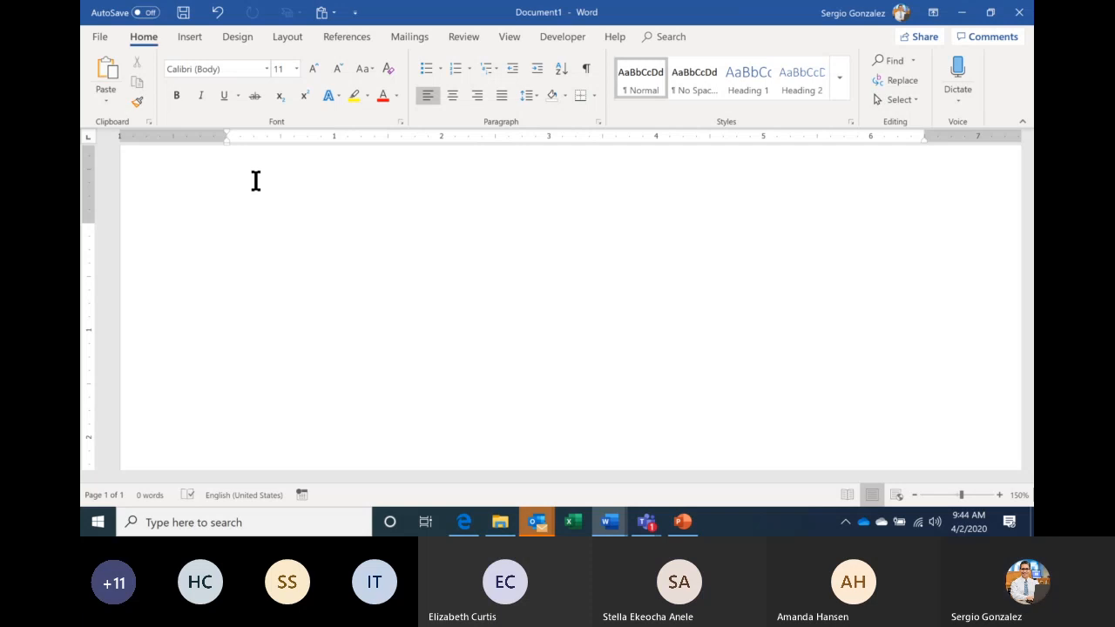
Step: Insert a 4x4 table using the quick size grid, and undo the insertion
{"action": "left_click", "coordinate": [190, 36]}
{"action": "left_click", "coordinate": [151, 94]}
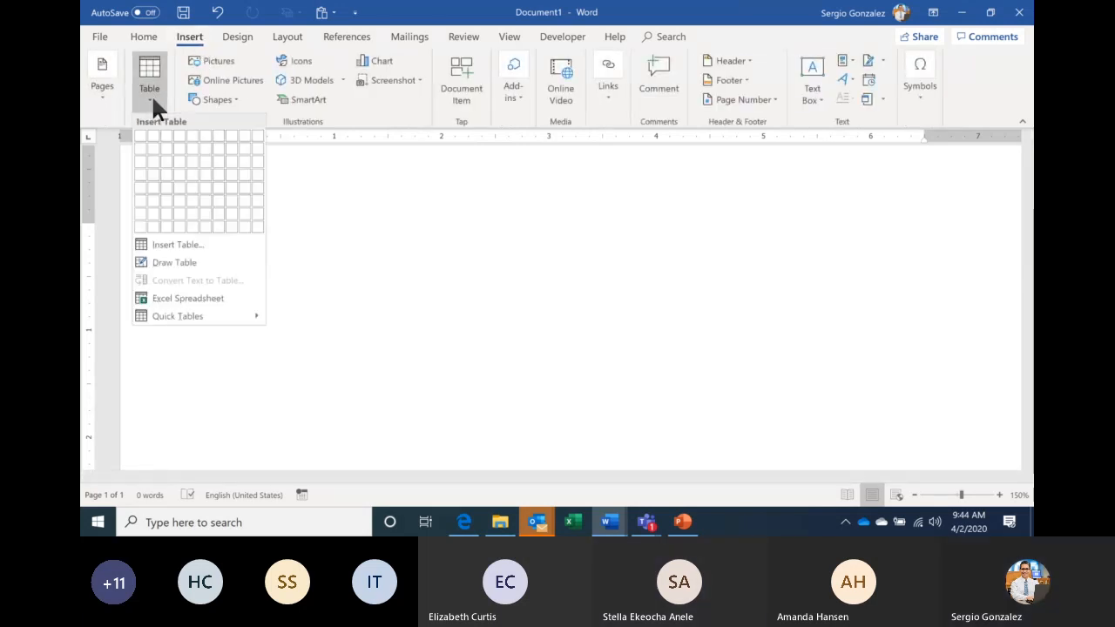
{"action": "left_click", "coordinate": [176, 173]}
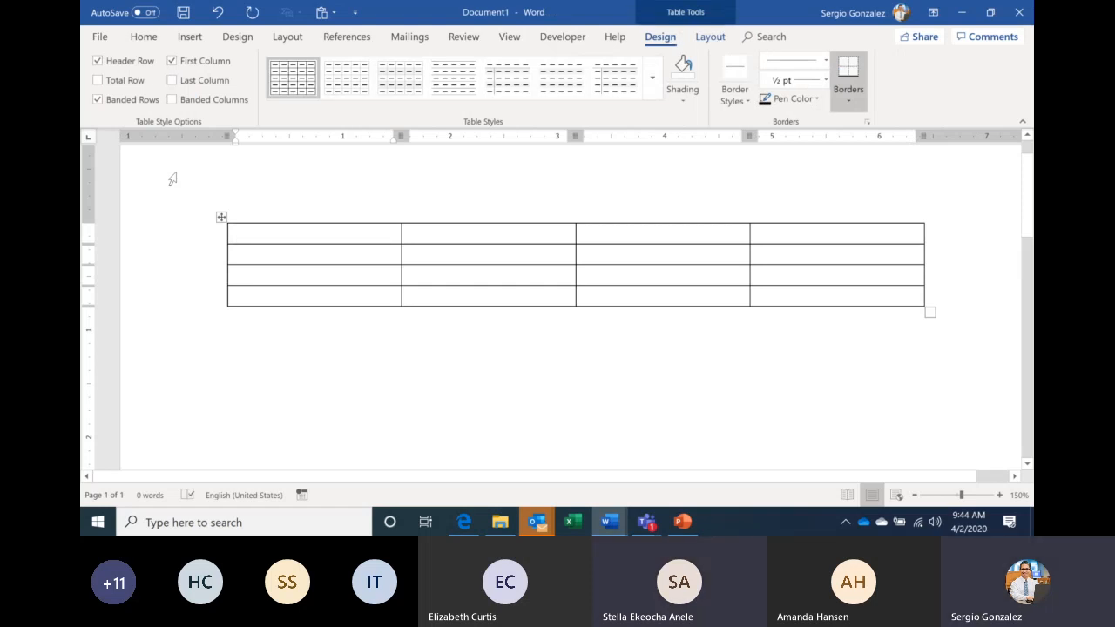
{"action": "key", "text": "ctrl+z"}
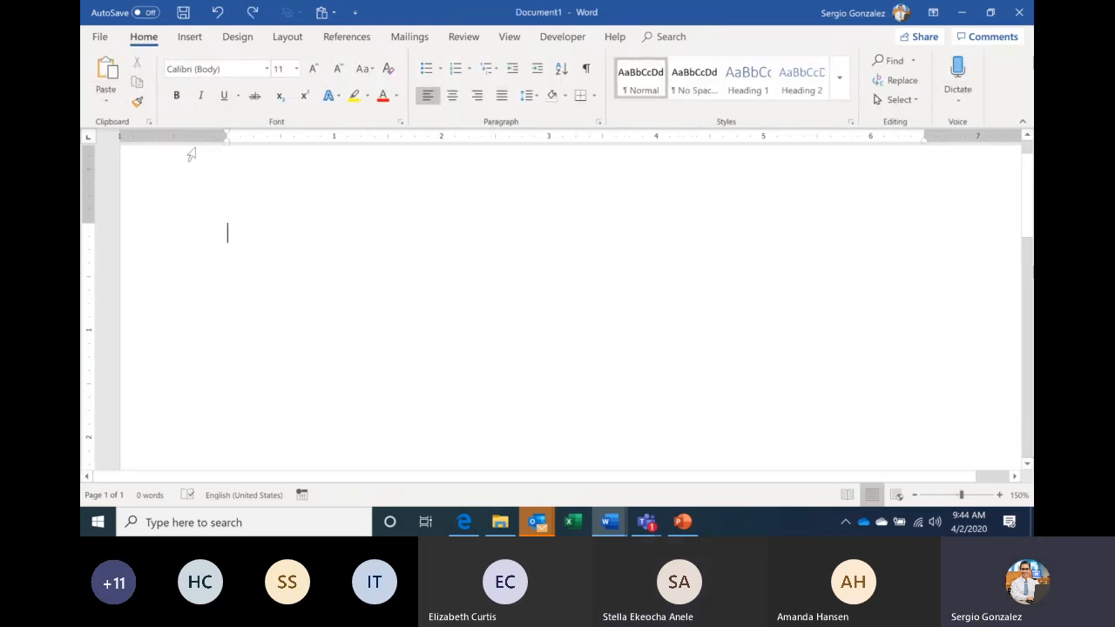
Step: Insert a table by entering 4 columns and 4 rows, keeping the automatic fixed column width
{"action": "left_click", "coordinate": [197, 38]}
{"action": "left_click", "coordinate": [155, 103]}
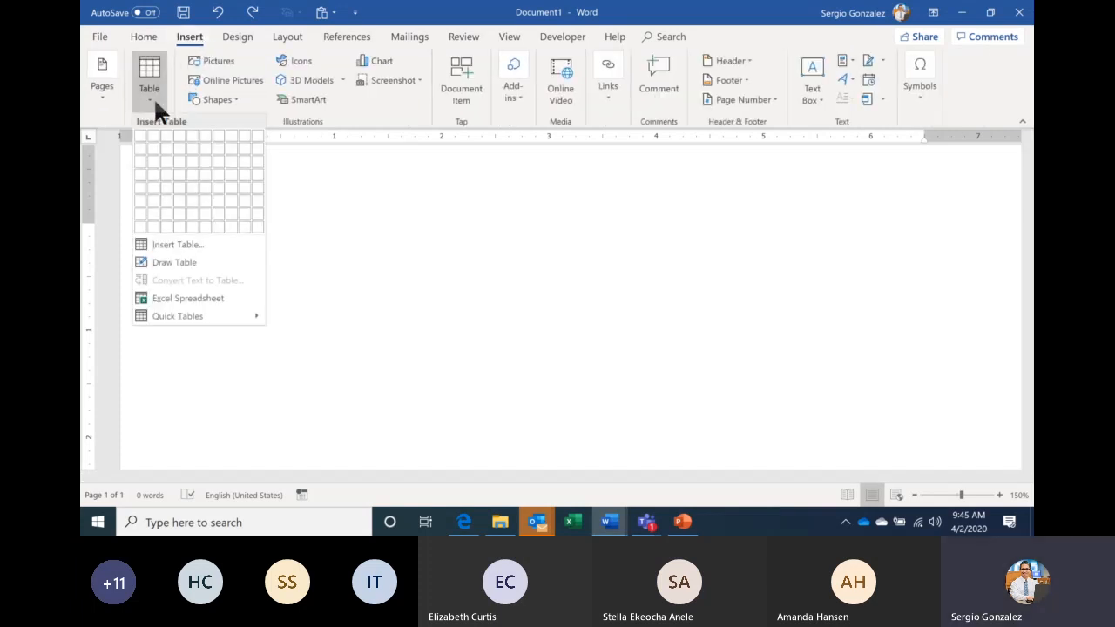
{"action": "left_click", "coordinate": [184, 245]}
{"action": "type", "text": "4"}
{"action": "left_click", "coordinate": [548, 249]}
{"action": "key", "text": "BackSpace"}
{"action": "type", "text": "4"}
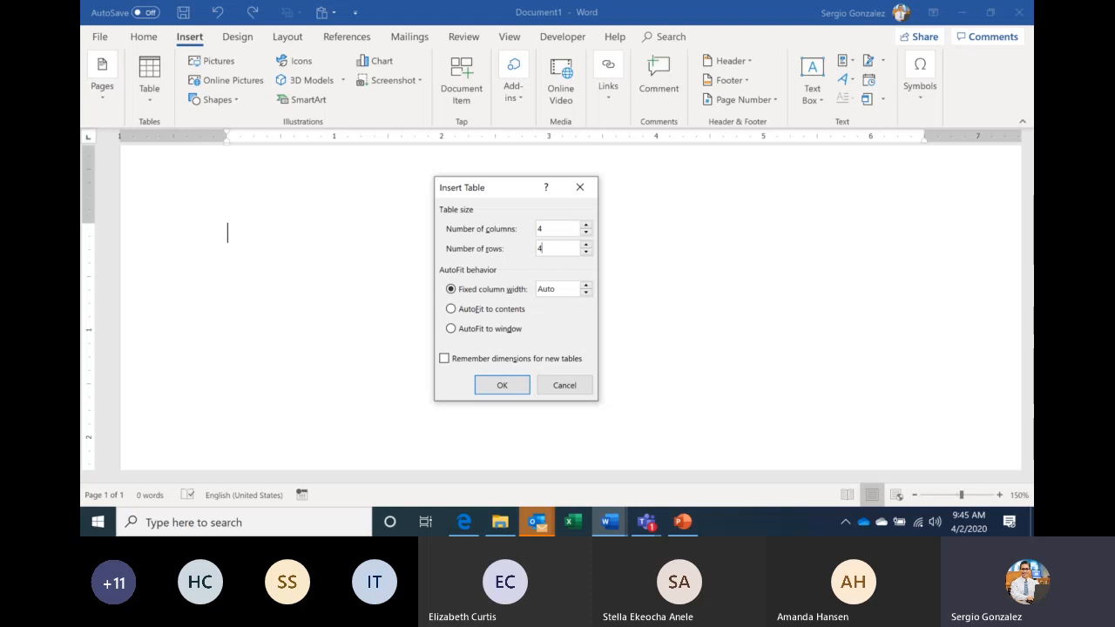
{"action": "left_click", "coordinate": [503, 383]}
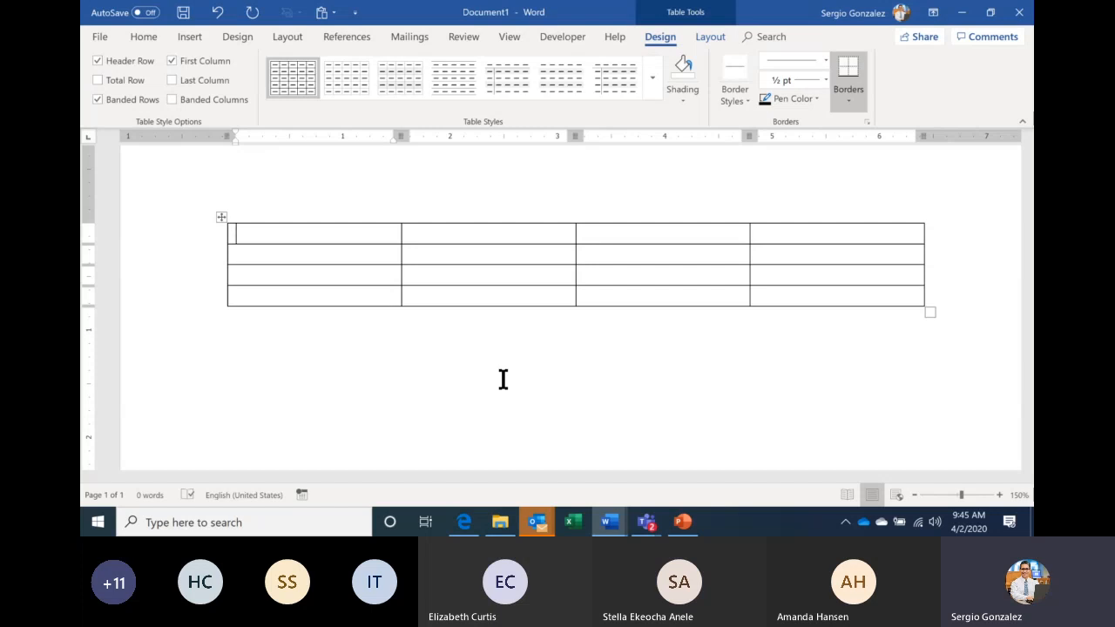
Step: Fill the four cells of the table's first row with the numbers 1, 2, 3 and 4
{"action": "type", "text": "1"}
{"action": "key", "text": "Tab"}
{"action": "type", "text": "2"}
{"action": "key", "text": "Tab"}
{"action": "type", "text": "3"}
{"action": "key", "text": "Tab"}
{"action": "type", "text": "4"}
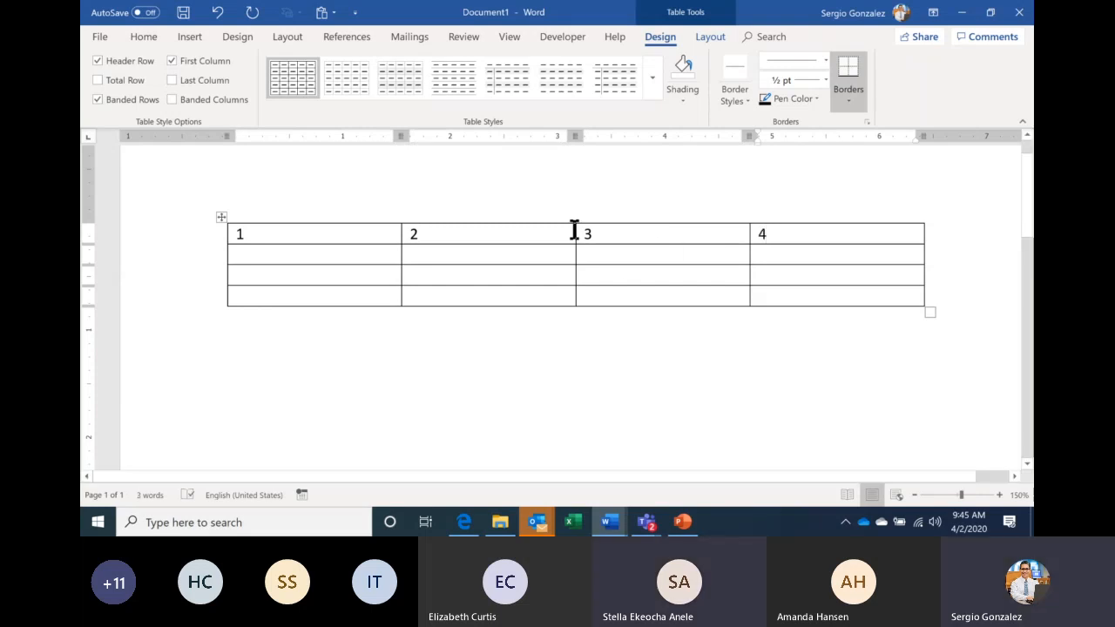
Step: Delete the whole column headed 3 from the table
{"action": "left_click", "coordinate": [632, 254]}
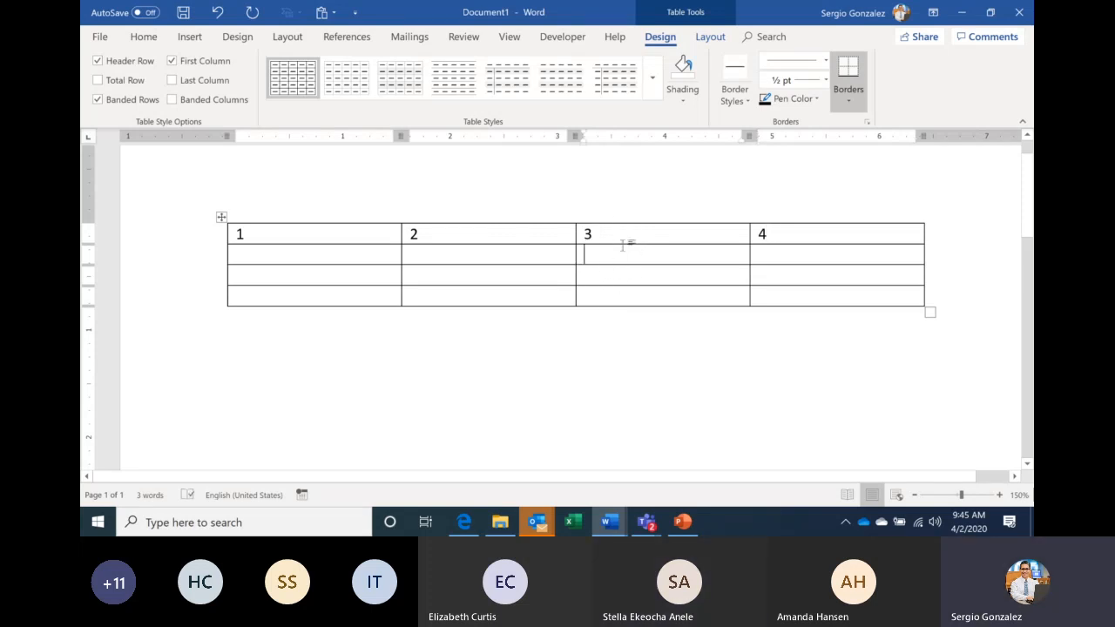
{"action": "left_click_drag", "start_coordinate": [616, 275], "coordinate": [689, 2]}
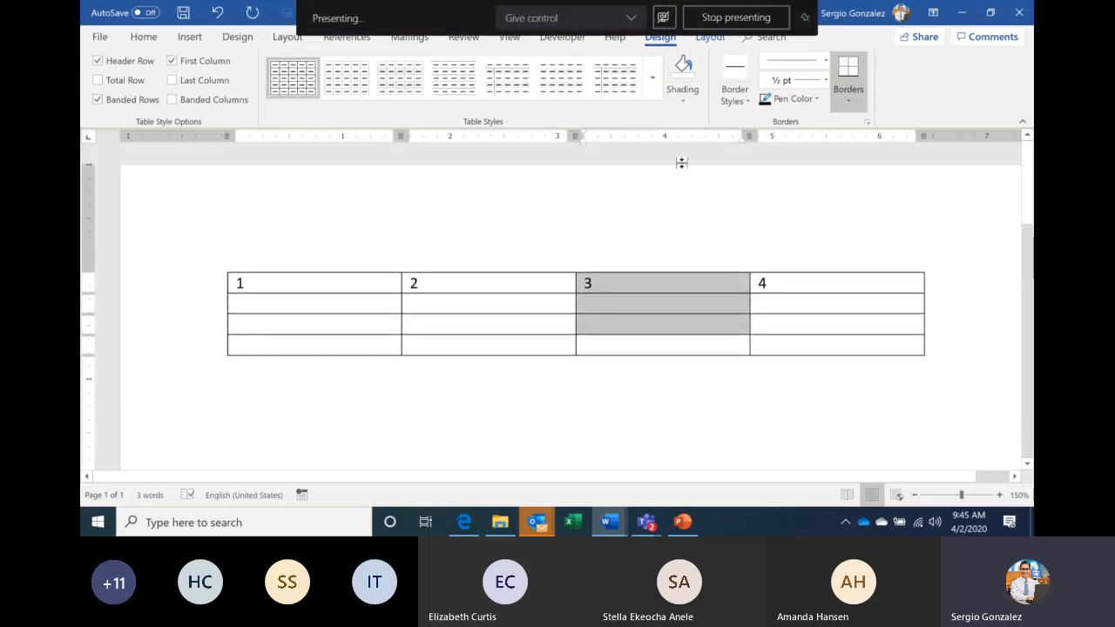
{"action": "left_click", "coordinate": [682, 190]}
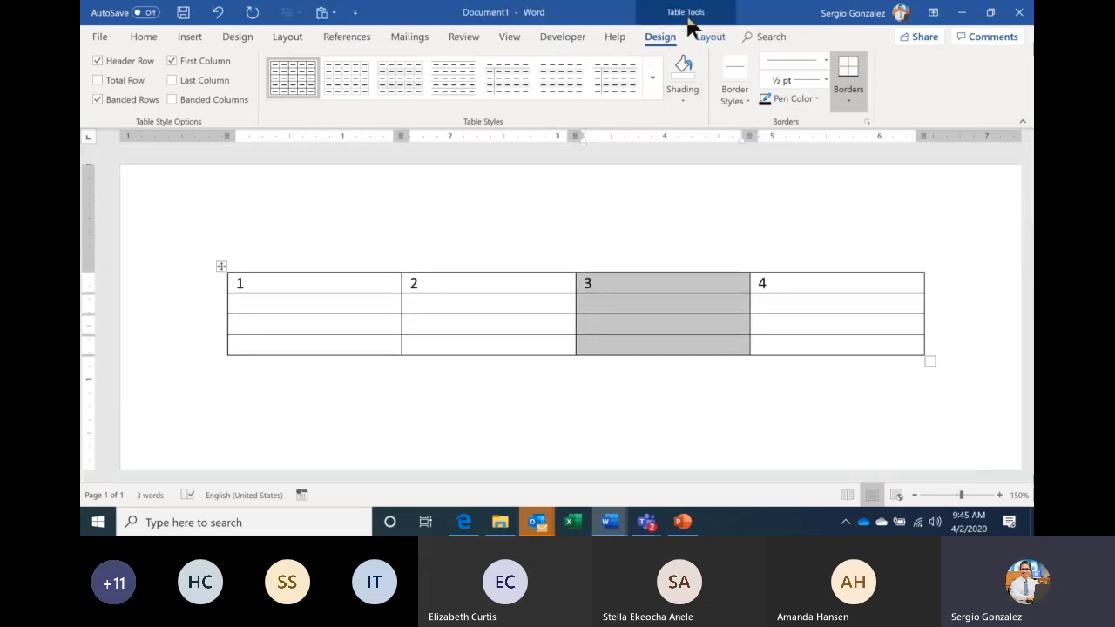
{"action": "left_click", "coordinate": [709, 37]}
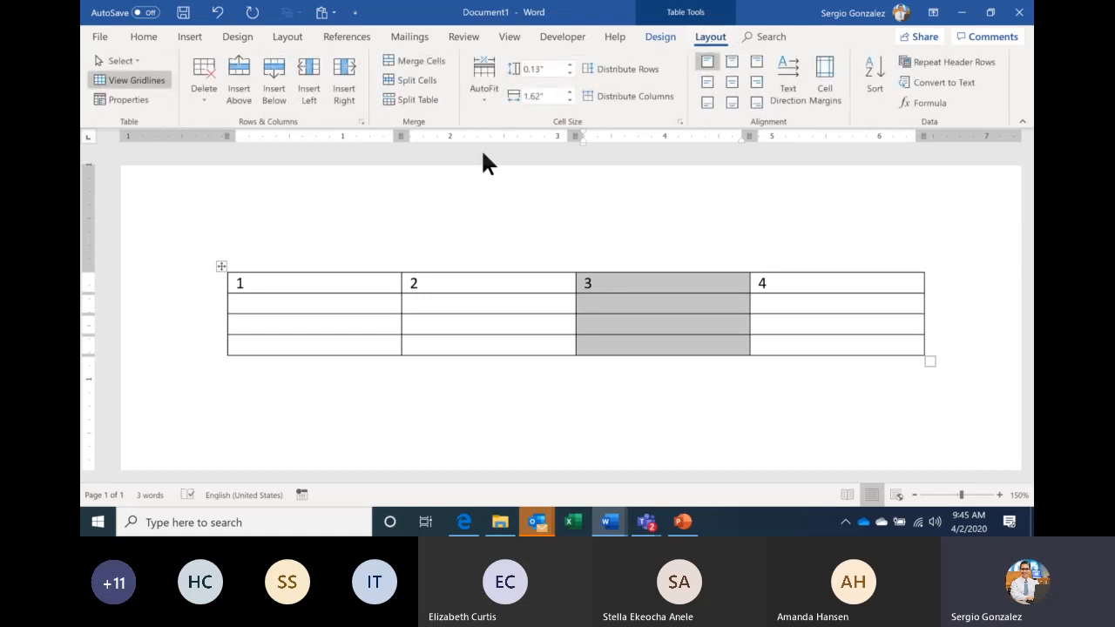
{"action": "left_click", "coordinate": [203, 99]}
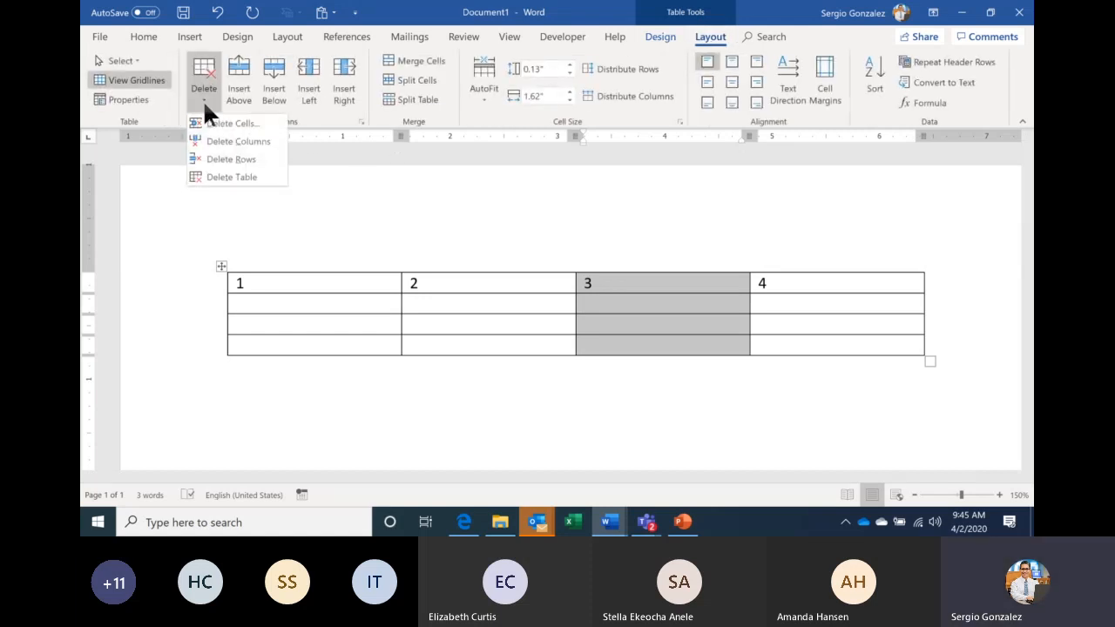
{"action": "left_click", "coordinate": [238, 140]}
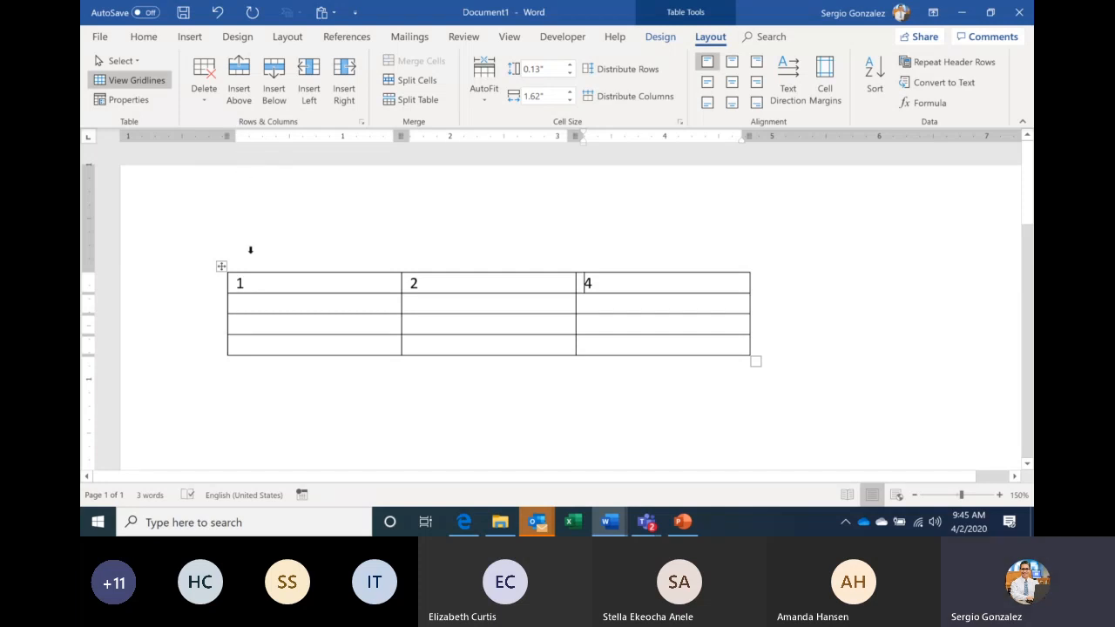
Step: Fill the three cells below 1 in the table's first column with A, B and C
{"action": "left_click", "coordinate": [256, 303]}
{"action": "type", "text": "A"}
{"action": "key", "text": "Down"}
{"action": "type", "text": "B"}
{"action": "key", "text": "Down"}
{"action": "type", "text": "C"}
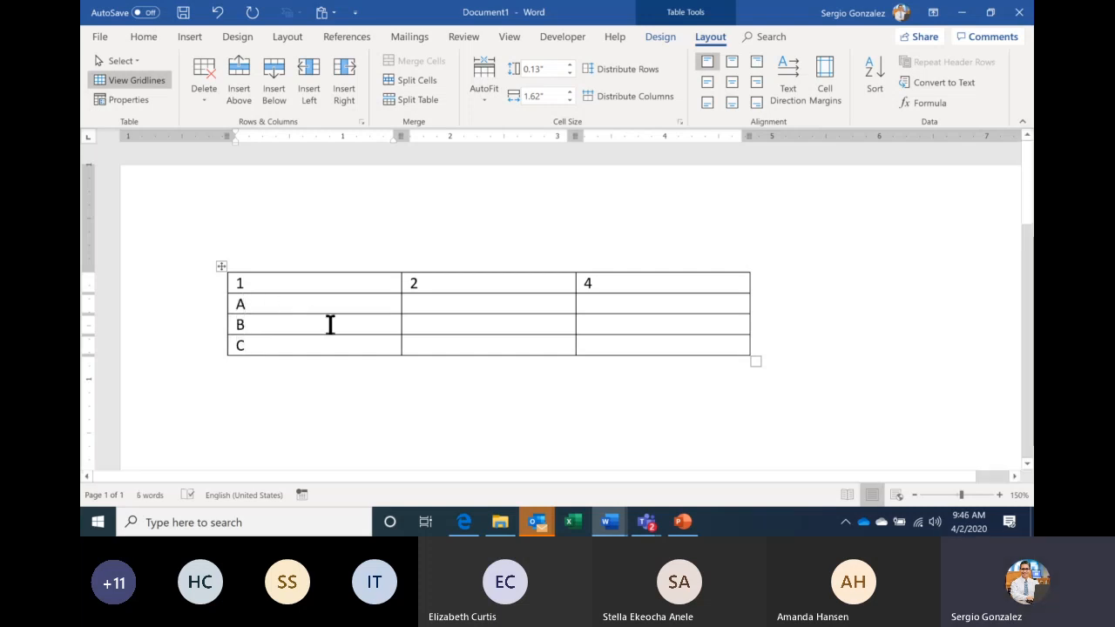
Step: Delete the table row labelled B, and delete the entire remaining table
{"action": "left_click", "coordinate": [475, 325]}
{"action": "left_click", "coordinate": [203, 93]}
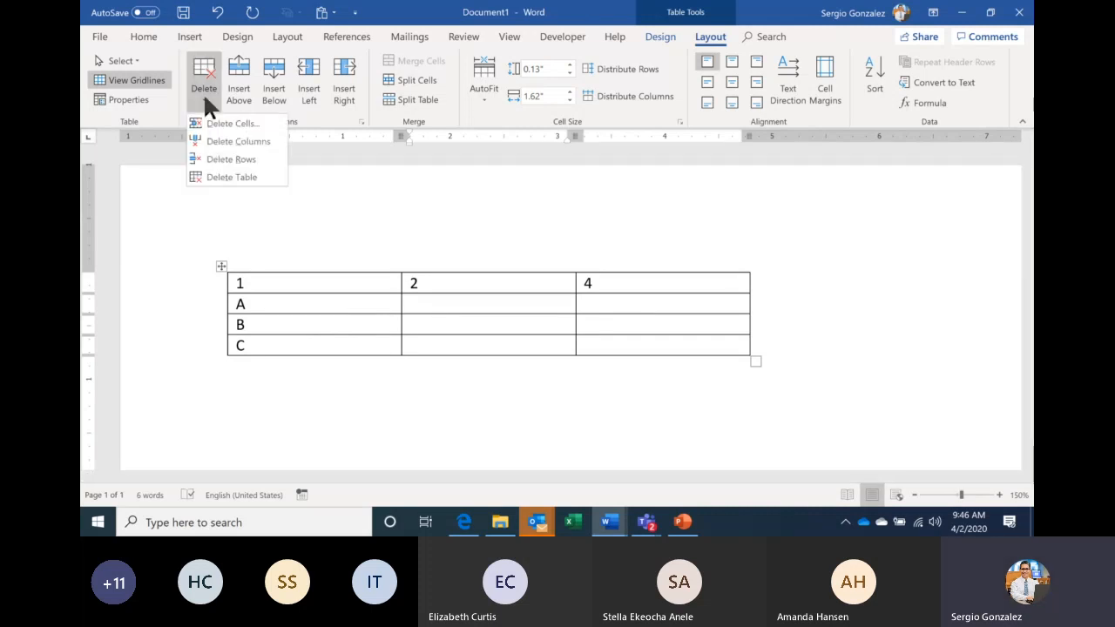
{"action": "left_click", "coordinate": [238, 157]}
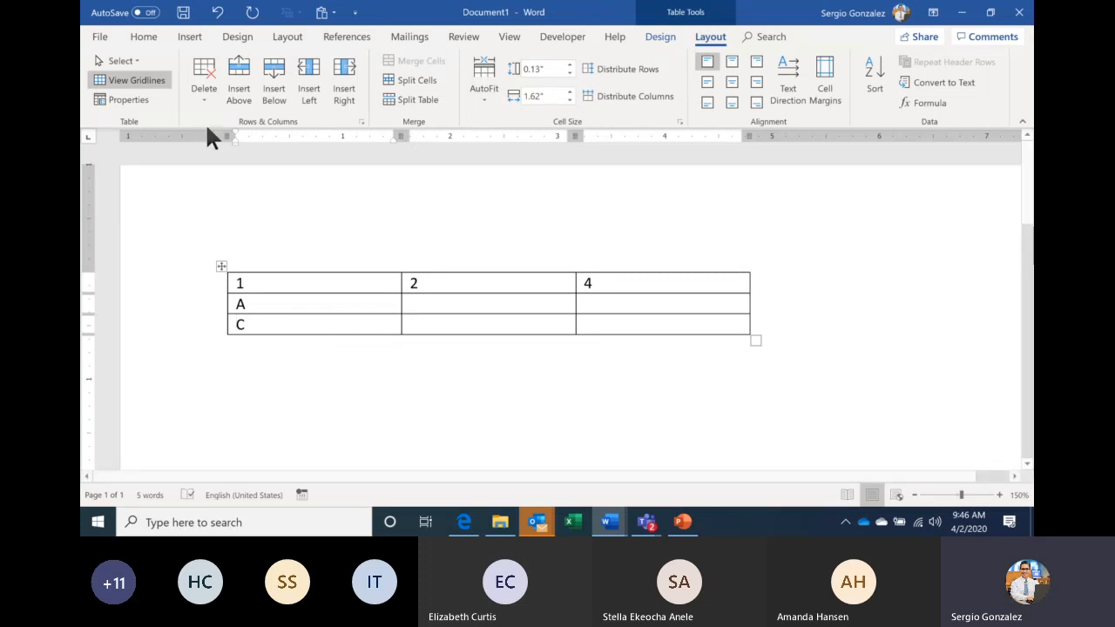
{"action": "left_click", "coordinate": [202, 100]}
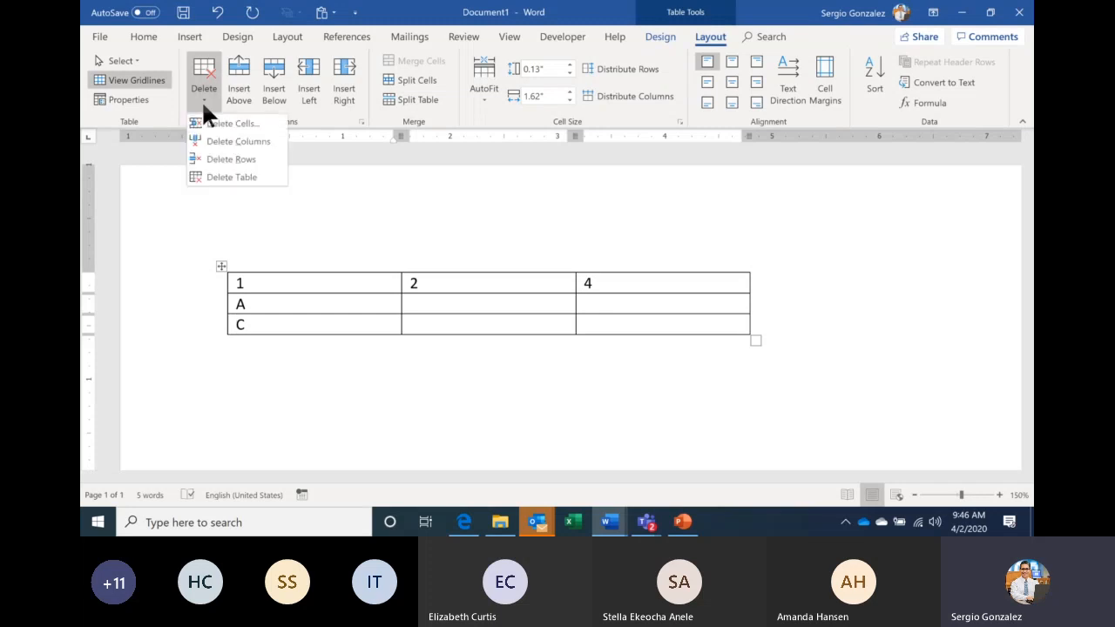
{"action": "left_click", "coordinate": [227, 177]}
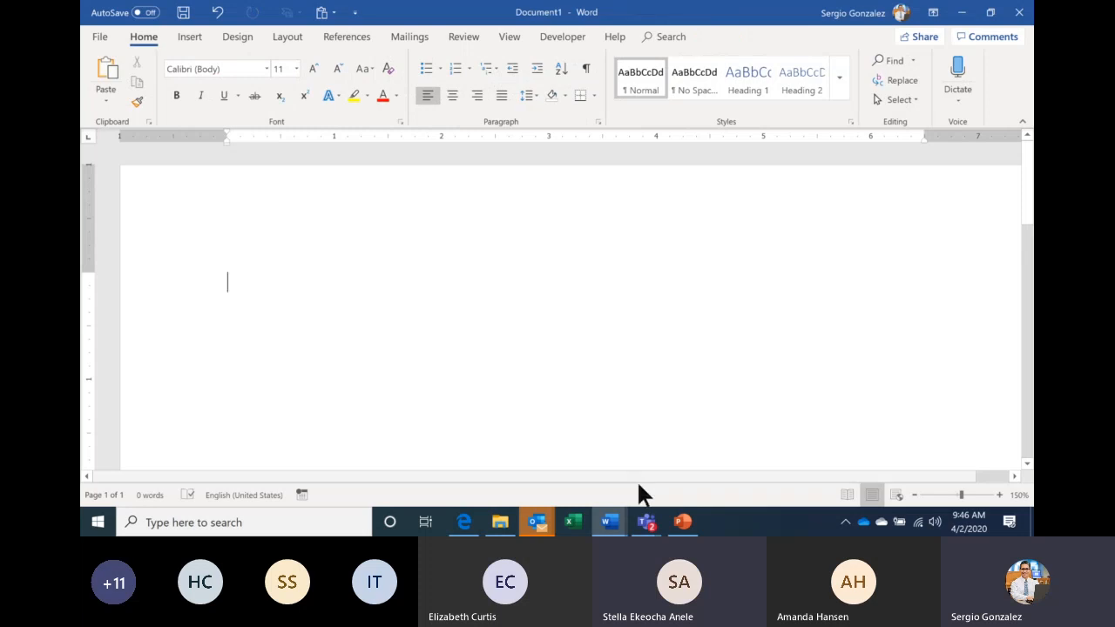
Step: Switch to the Microsoft Teams meeting to read the chat, and return to Document1 in Word
{"action": "mouse_move", "coordinate": [646, 523]}
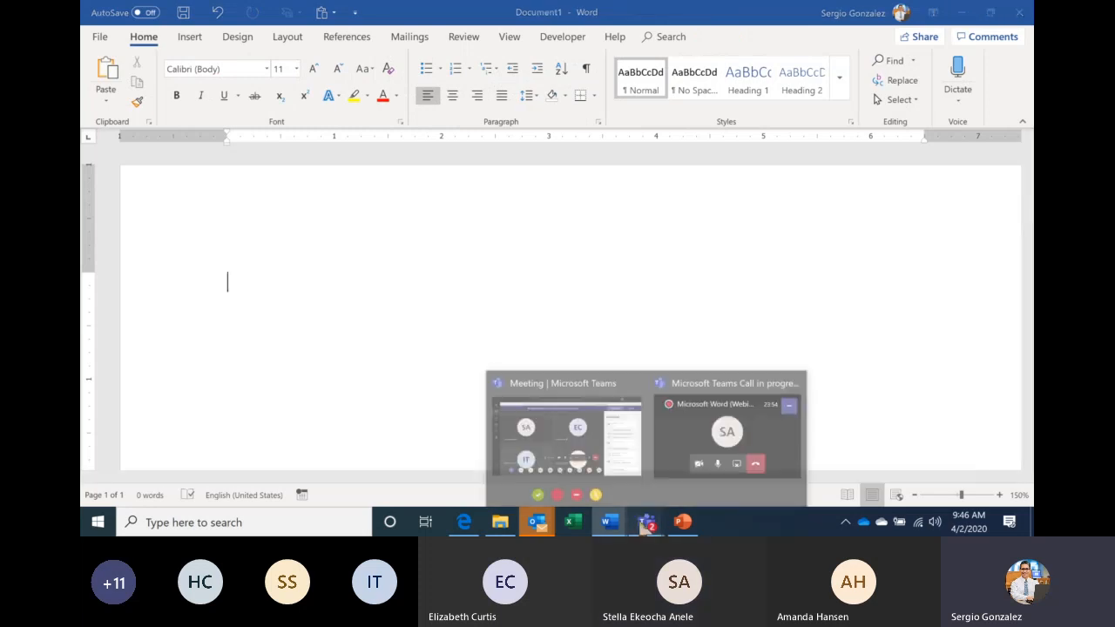
{"action": "left_click", "coordinate": [609, 448]}
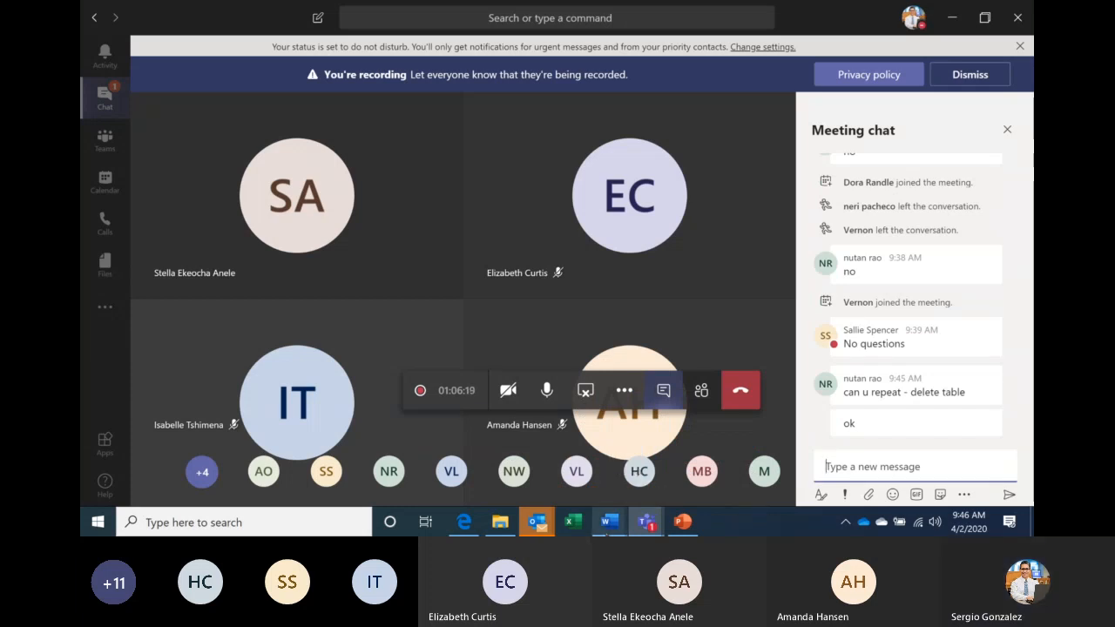
{"action": "mouse_move", "coordinate": [608, 523]}
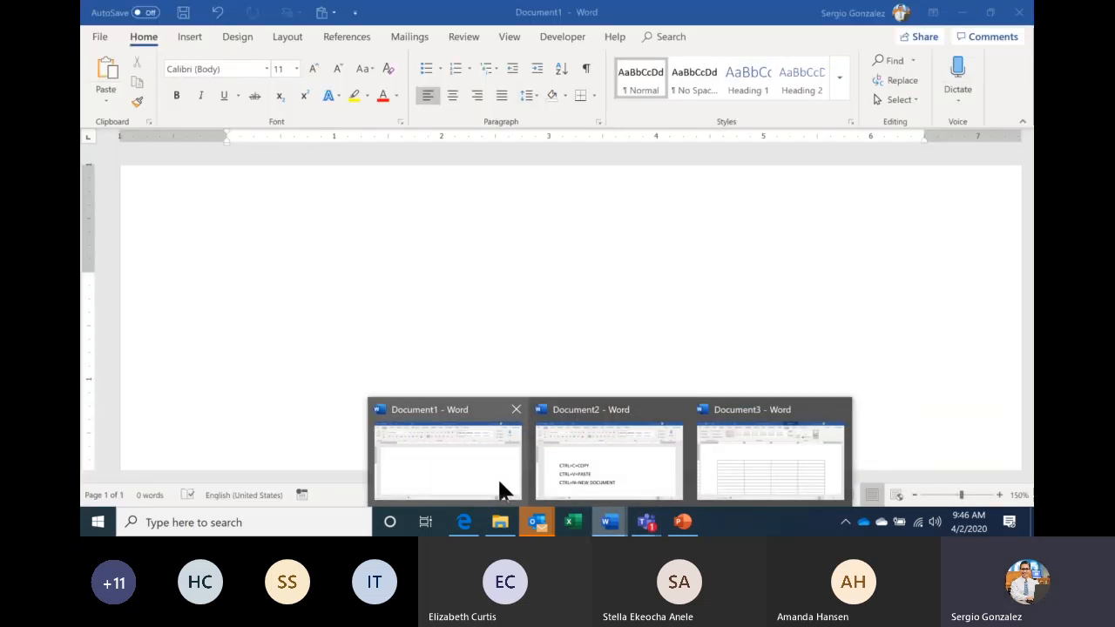
{"action": "left_click", "coordinate": [501, 490]}
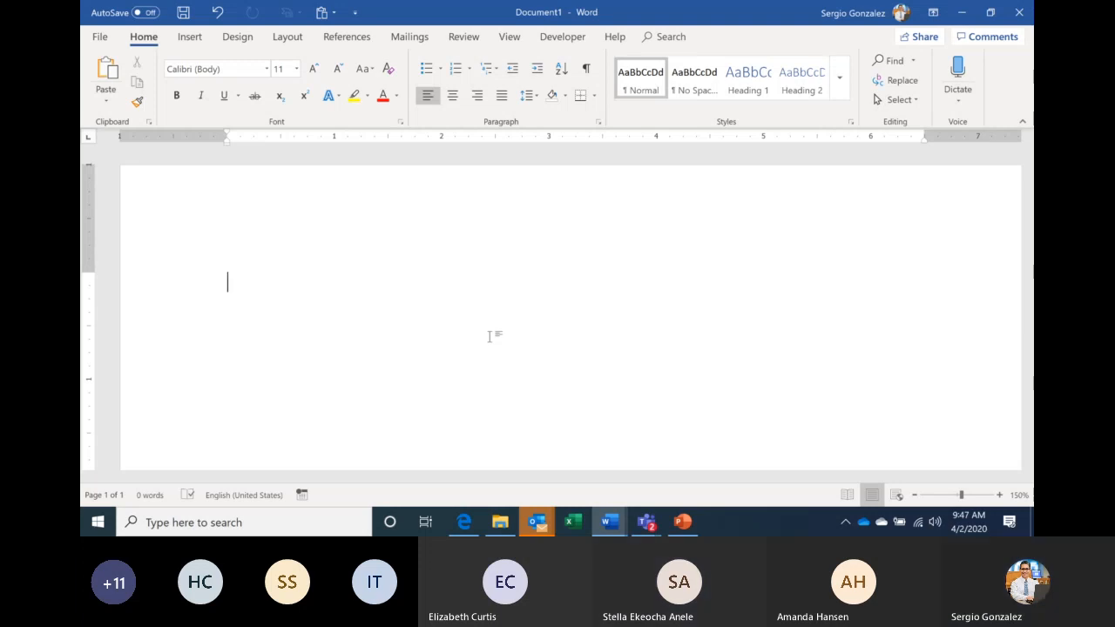
Step: Enter the heading line "Computer Class Homework", correcting the capitalization of its last word with the spelling suggestion
{"action": "type", "text": "cOM"}
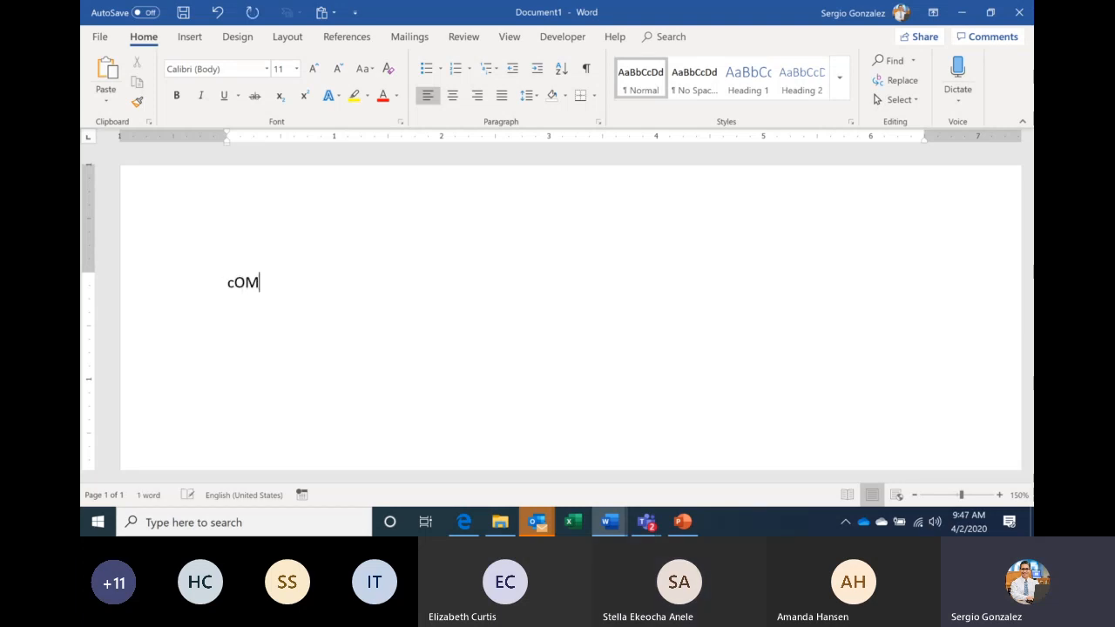
{"action": "key", "text": "BackSpace"}
{"action": "key", "text": "BackSpace"}
{"action": "key", "text": "BackSpace"}
{"action": "type", "text": "Computer Class"}
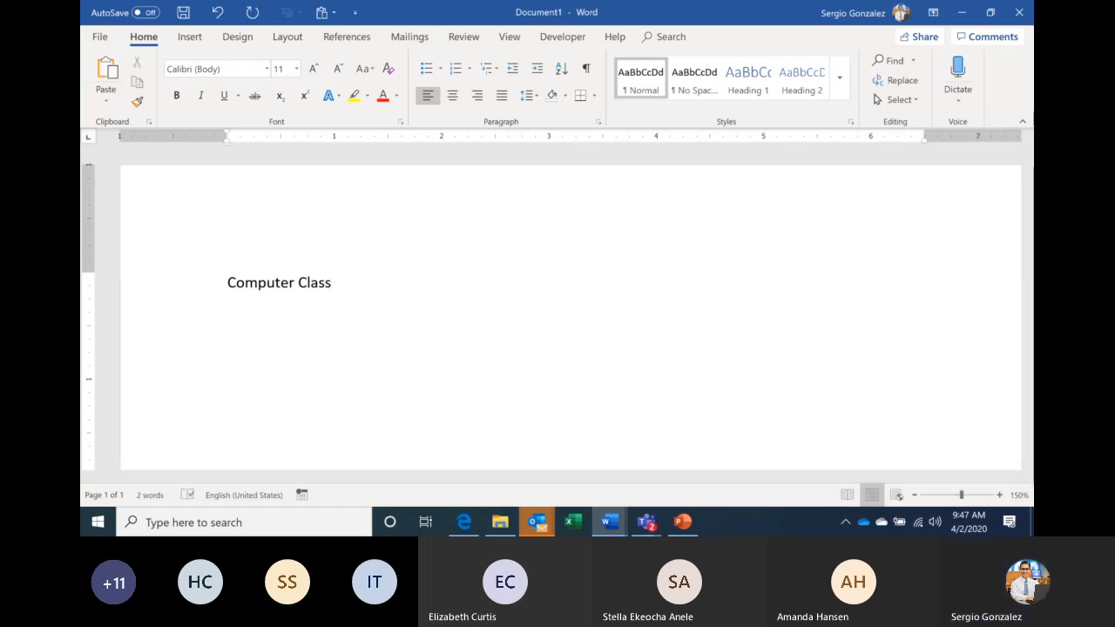
{"action": "type", "text": " HomeWork"}
{"action": "key", "text": "Return"}
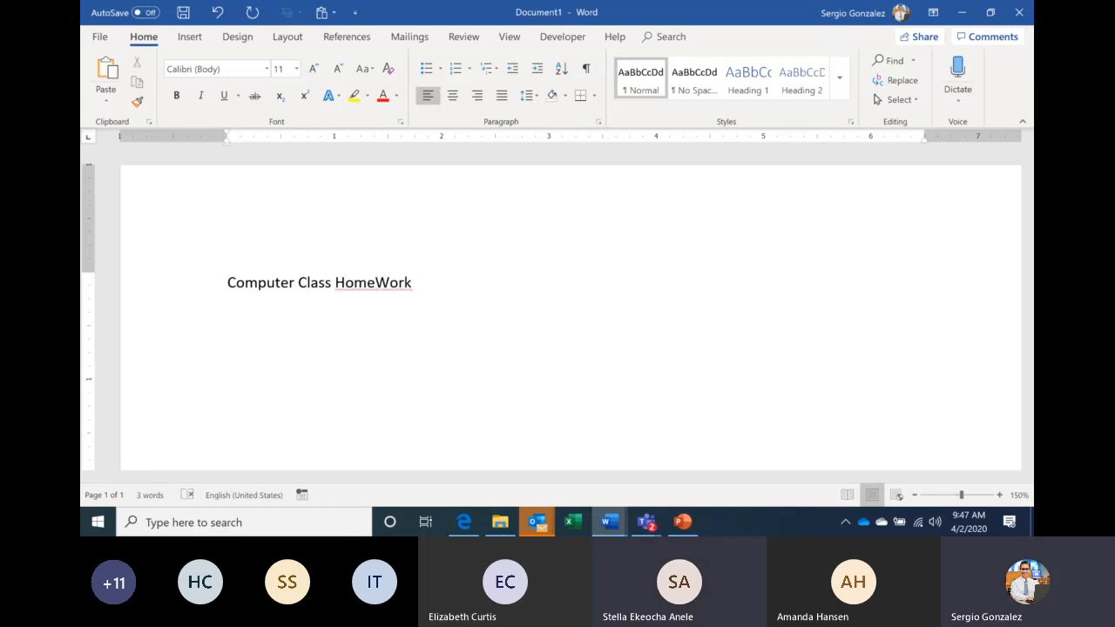
{"action": "right_click", "coordinate": [368, 282]}
{"action": "left_click", "coordinate": [453, 312]}
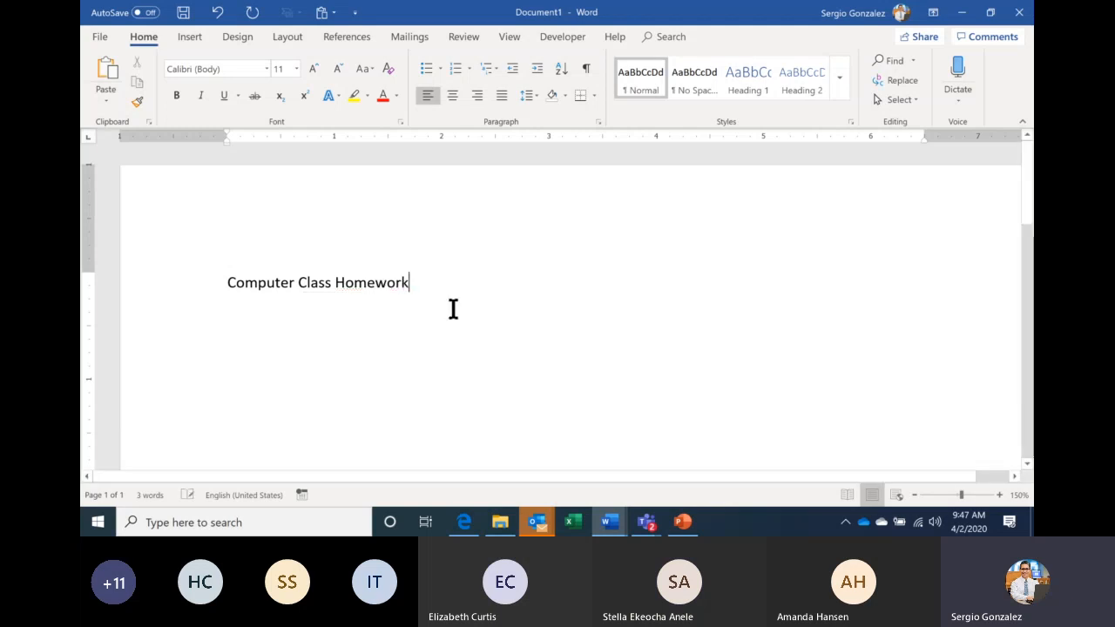
Step: Add the lines "Chapter 1", "Chapter 3" and "Chapter 4" below the heading, and select all three
{"action": "left_click", "coordinate": [274, 316]}
{"action": "type", "text": "Chapter 1"}
{"action": "key", "text": "Return"}
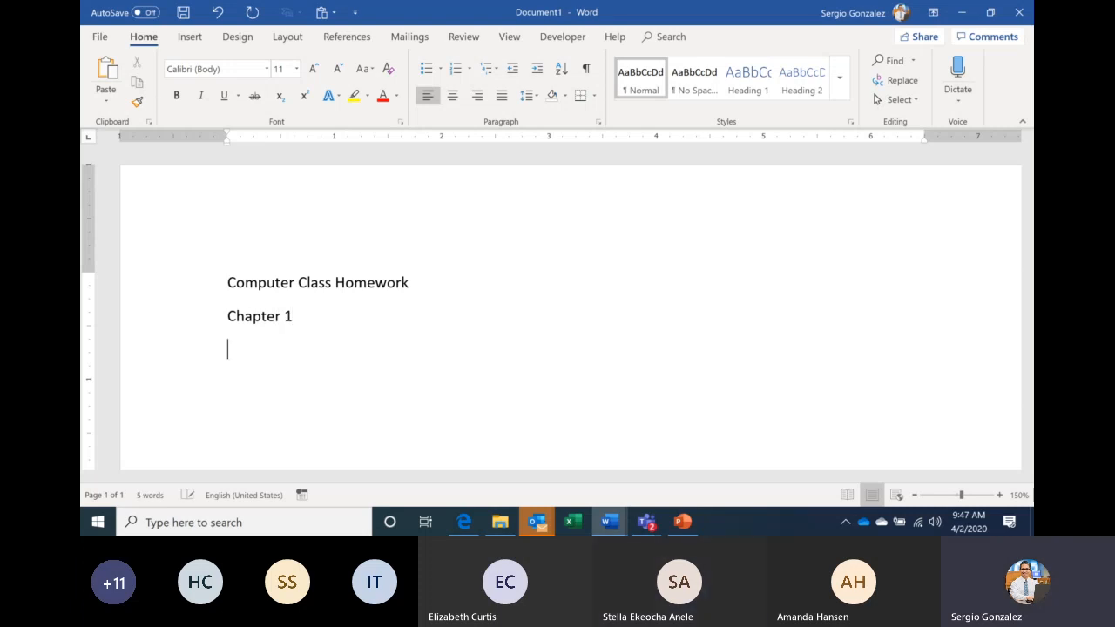
{"action": "type", "text": "Chapt"}
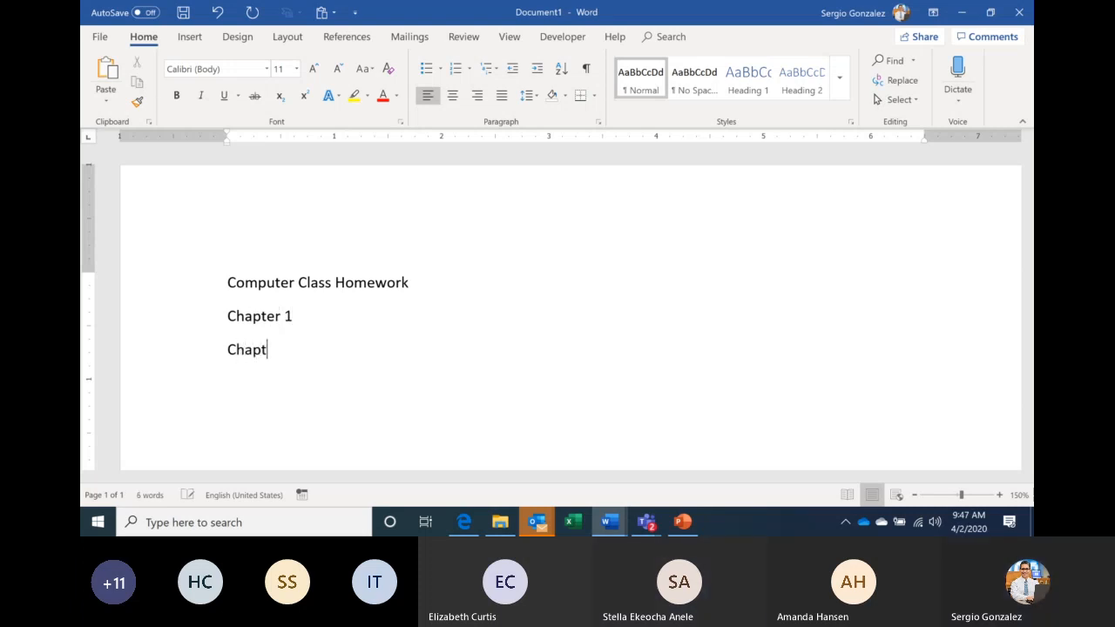
{"action": "type", "text": "er 3"}
{"action": "key", "text": "Return"}
{"action": "type", "text": "Chapter 4"}
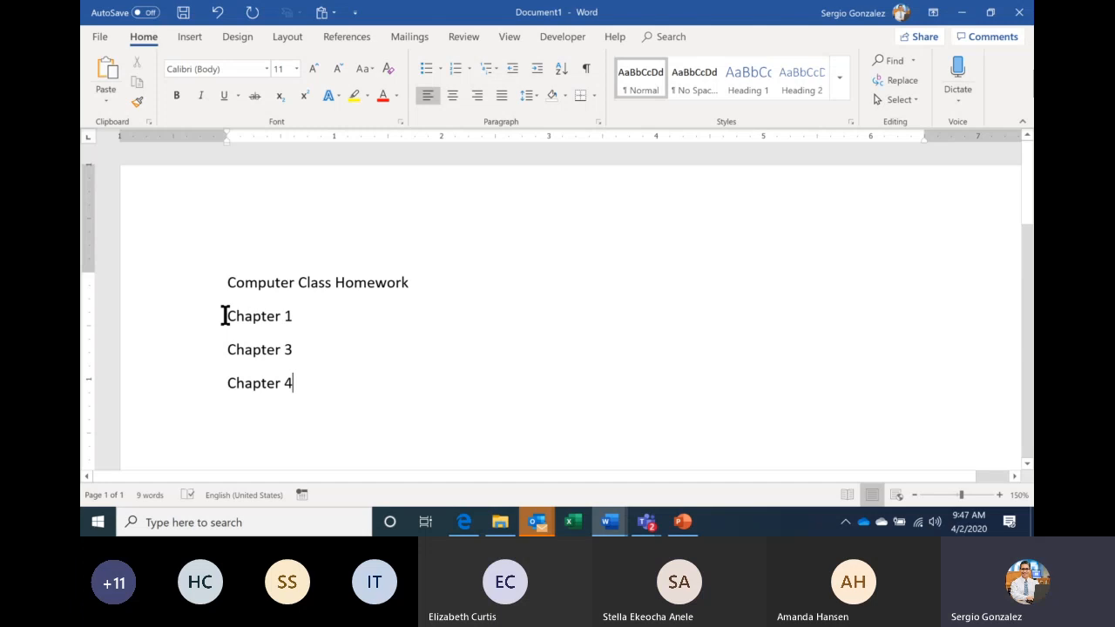
{"action": "left_click_drag", "start_coordinate": [228, 316], "coordinate": [309, 384]}
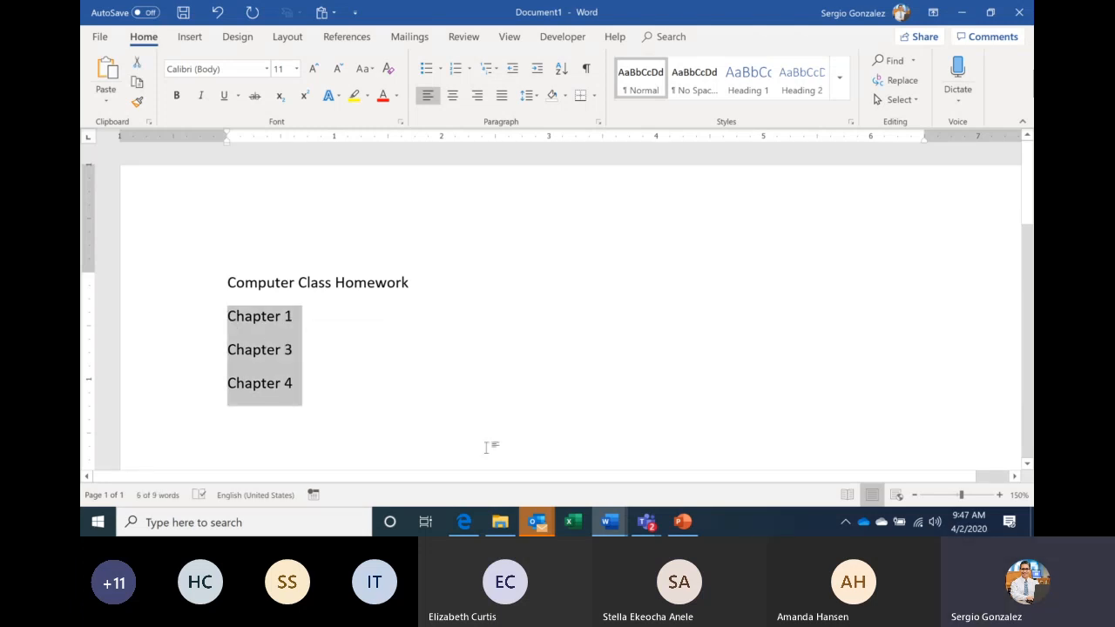
Step: Check the Microsoft Teams meeting chat for new questions, and switch back to Document1 in Word
{"action": "left_click", "coordinate": [647, 523]}
{"action": "left_click", "coordinate": [613, 476]}
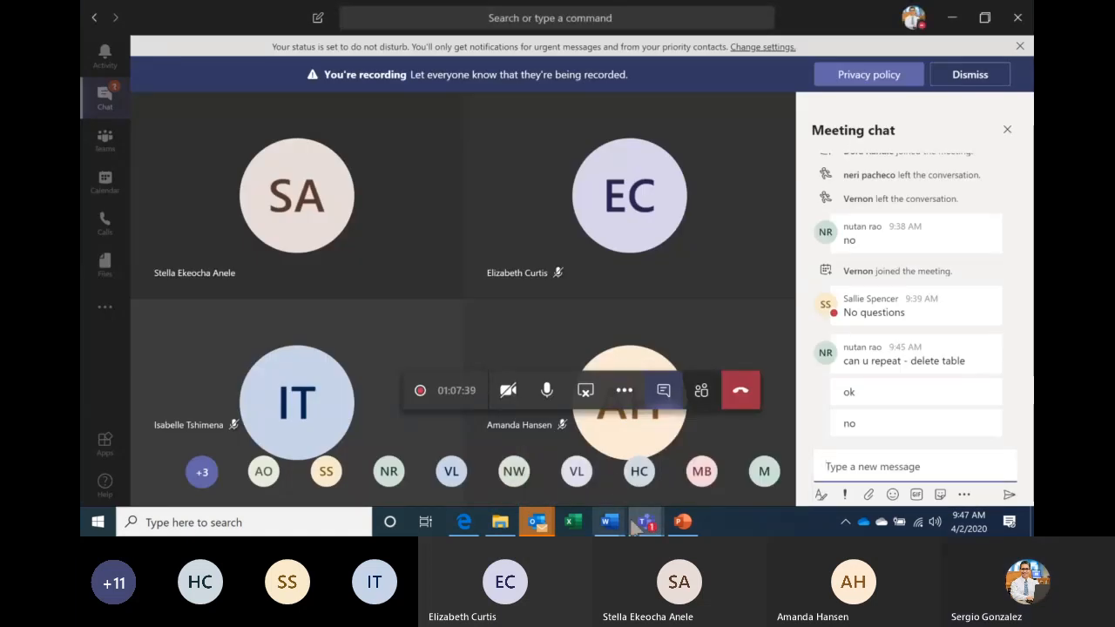
{"action": "mouse_move", "coordinate": [610, 523]}
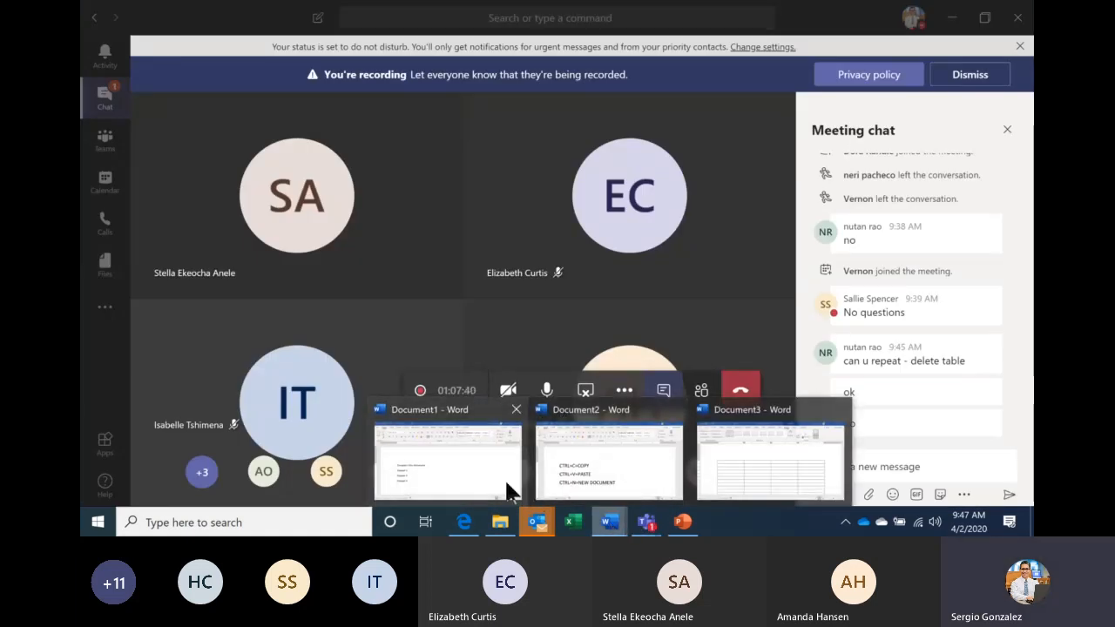
{"action": "left_click", "coordinate": [512, 489]}
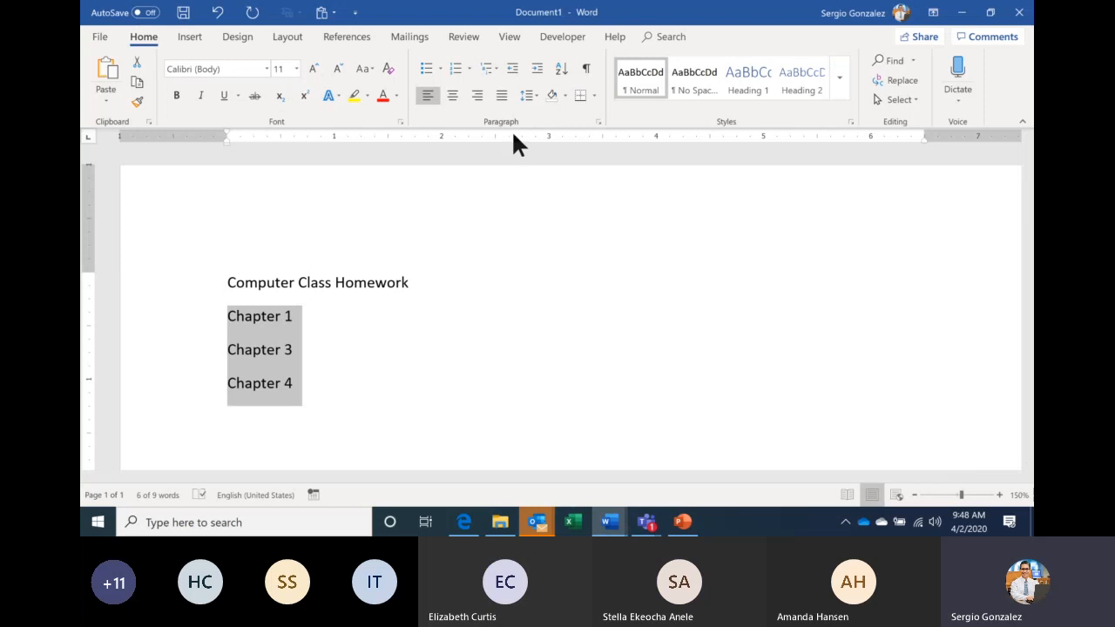
Step: Format the three selected chapter lines as a bulleted list, trying the four-diamond bullet before restoring the solid round one
{"action": "left_click", "coordinate": [427, 70]}
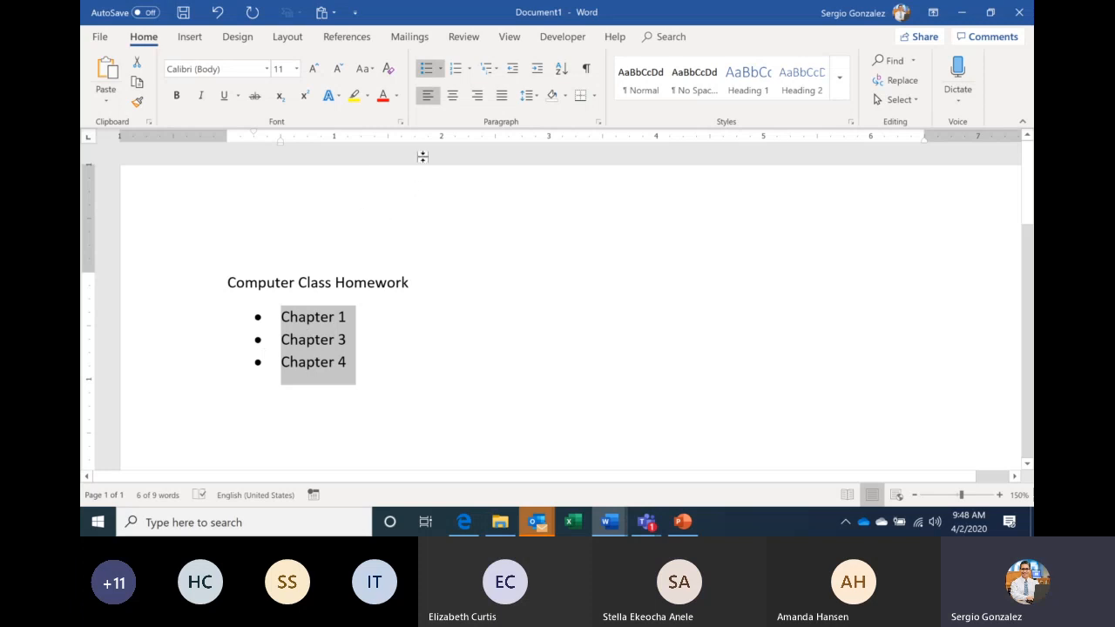
{"action": "left_click", "coordinate": [441, 70]}
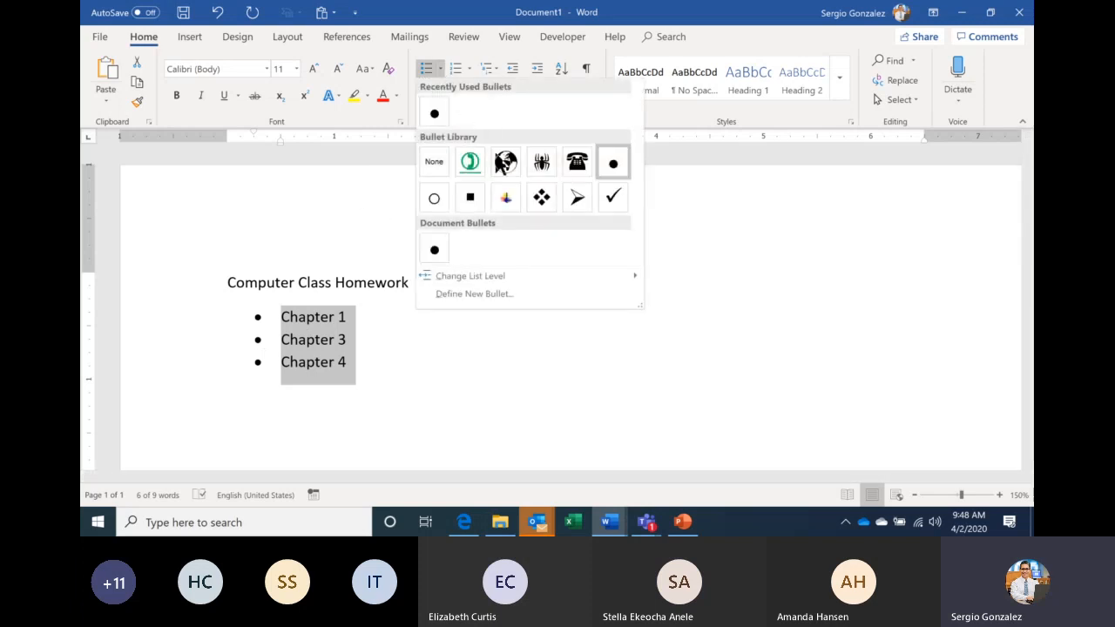
{"action": "left_click", "coordinate": [543, 202]}
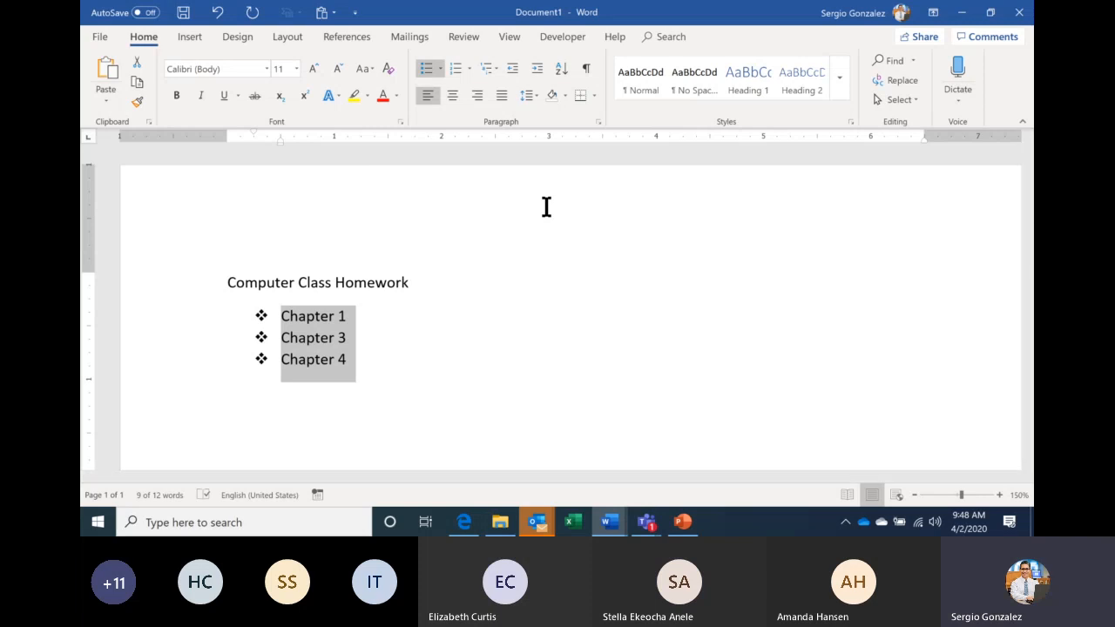
{"action": "left_click", "coordinate": [442, 67]}
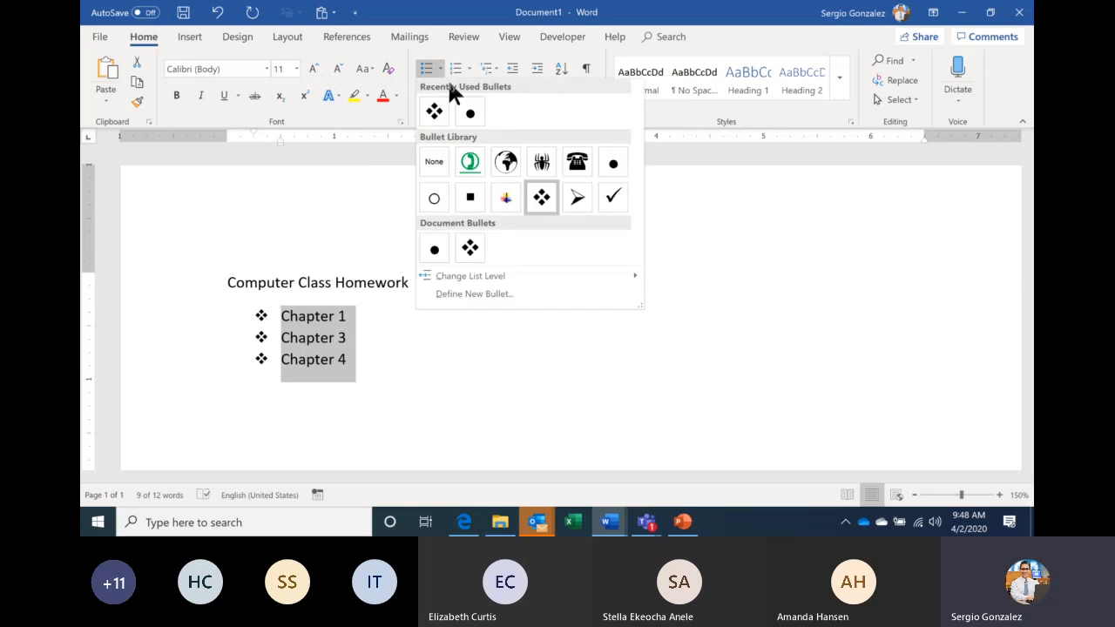
{"action": "left_click", "coordinate": [467, 113]}
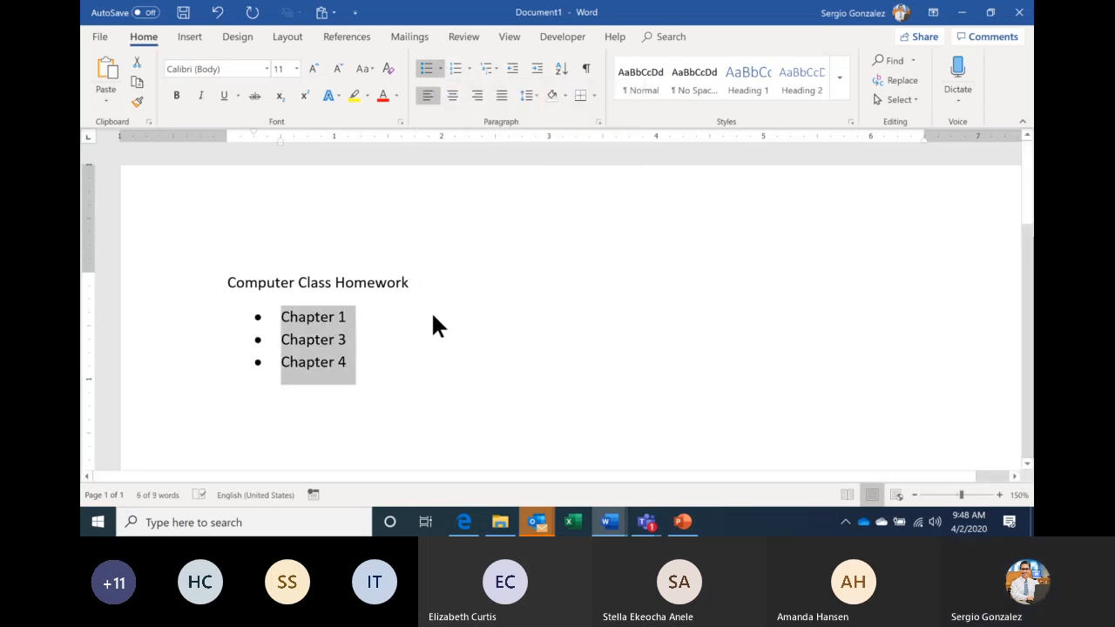
Step: Try check mark and four-diamond bullets on the chapter list, ending with solid round bullets
{"action": "left_click", "coordinate": [437, 69]}
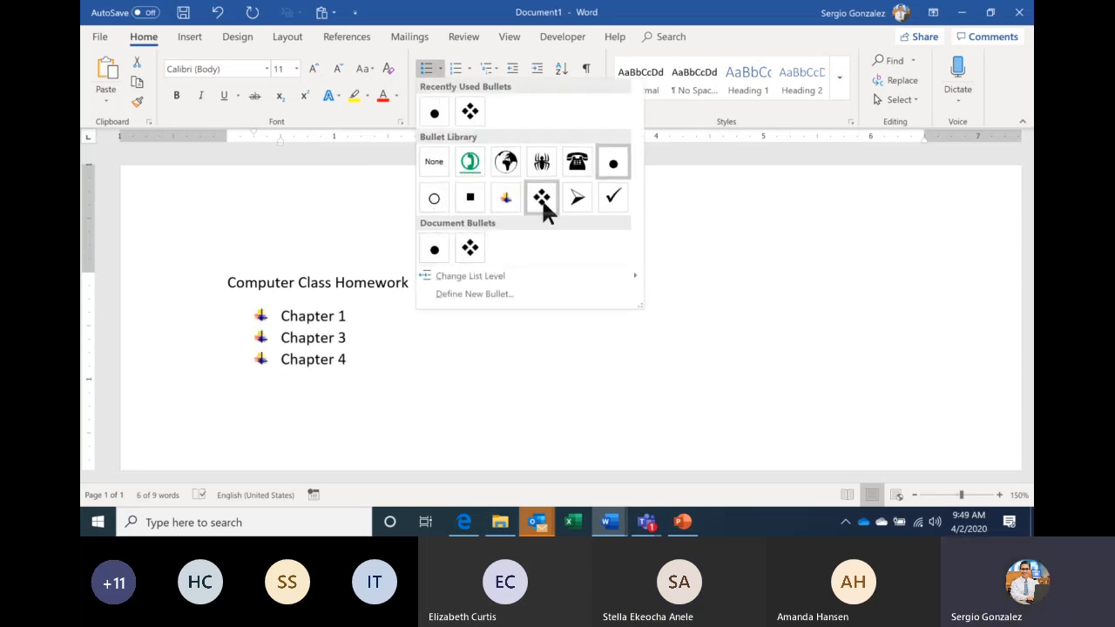
{"action": "left_click", "coordinate": [611, 193]}
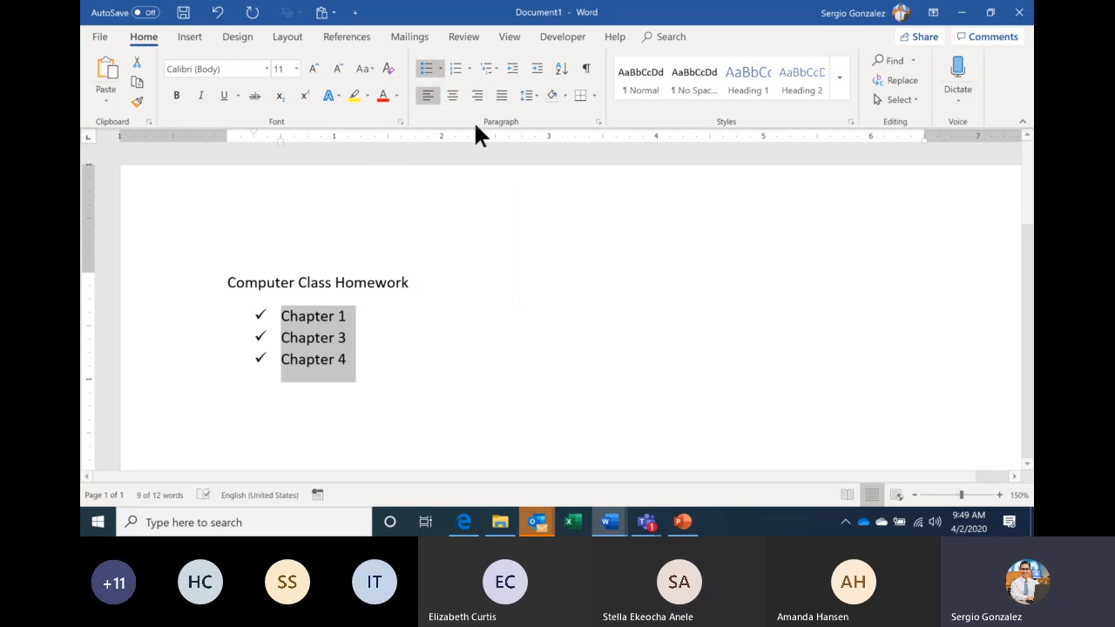
{"action": "left_click", "coordinate": [441, 67]}
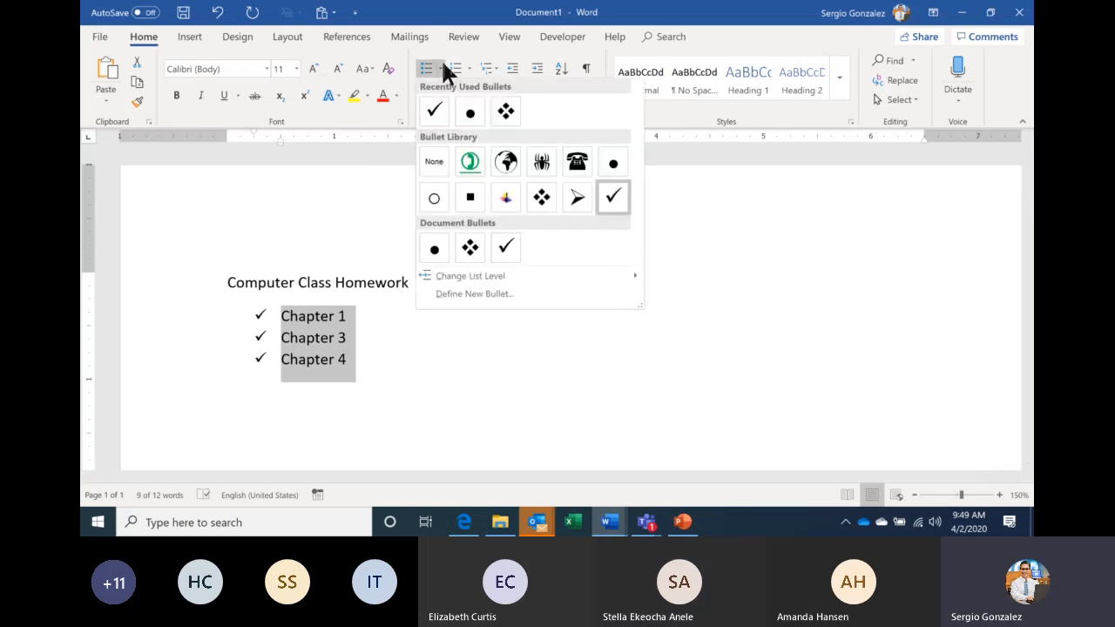
{"action": "left_click", "coordinate": [544, 200]}
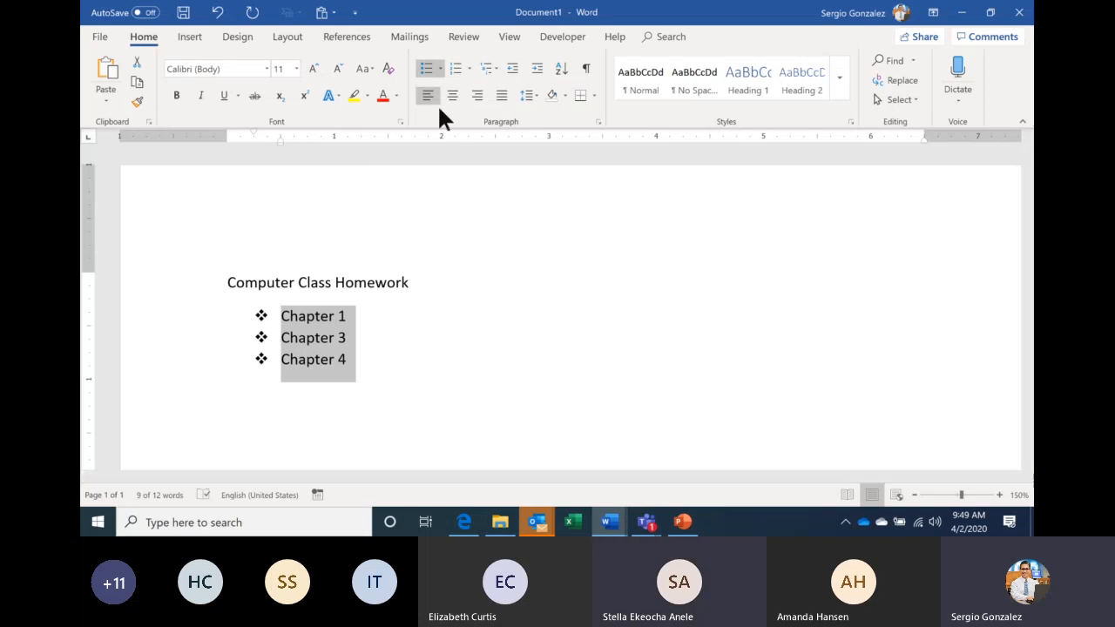
{"action": "left_click", "coordinate": [442, 71]}
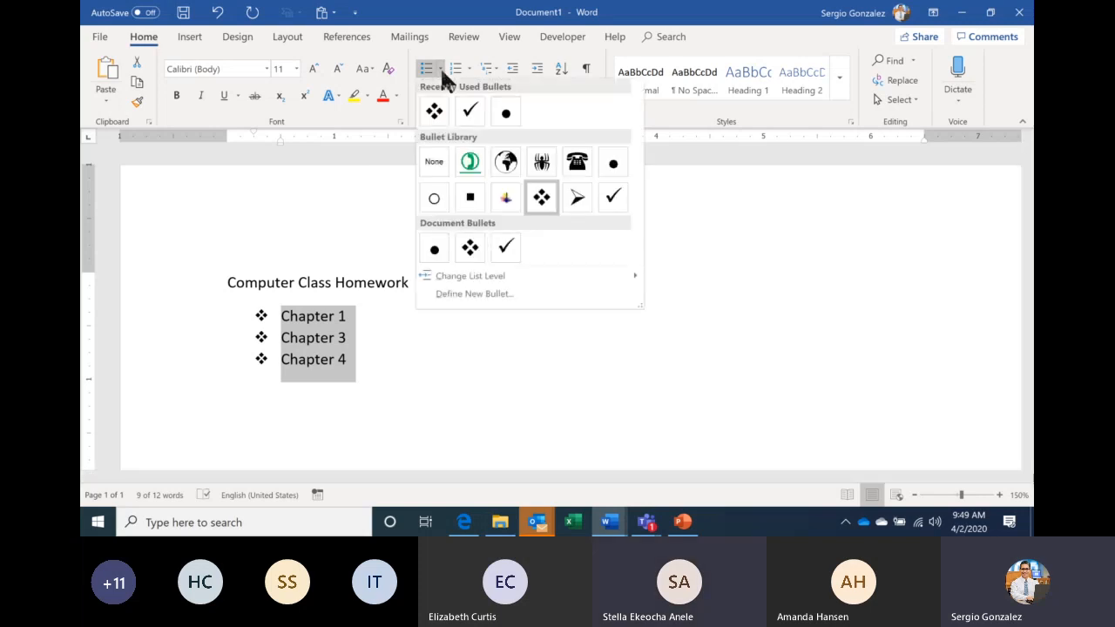
{"action": "left_click", "coordinate": [505, 114]}
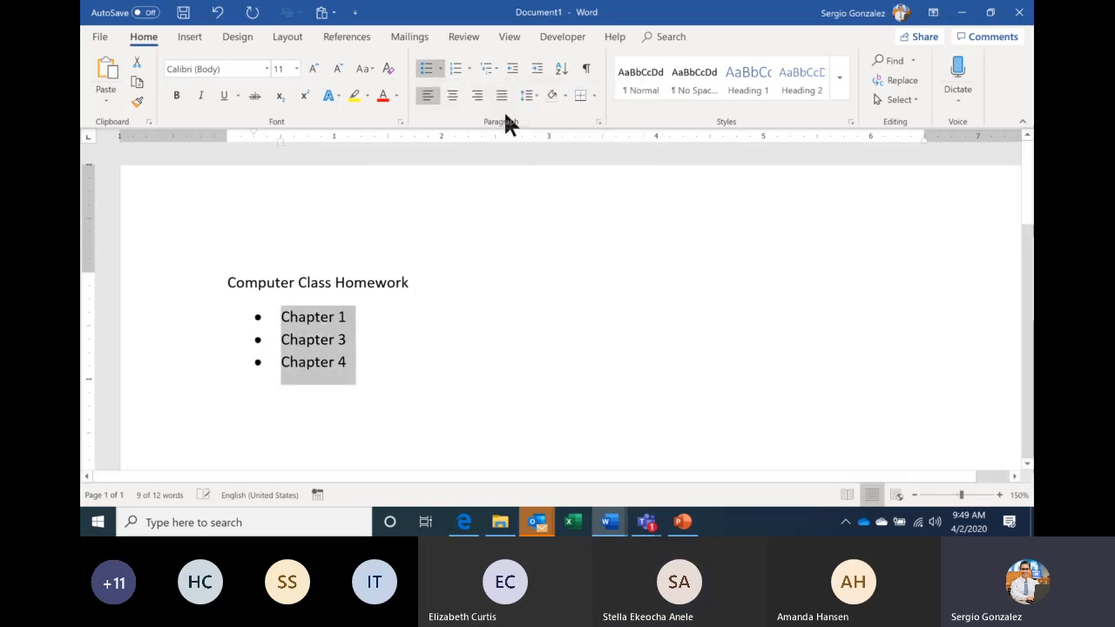
{"action": "left_click", "coordinate": [442, 340]}
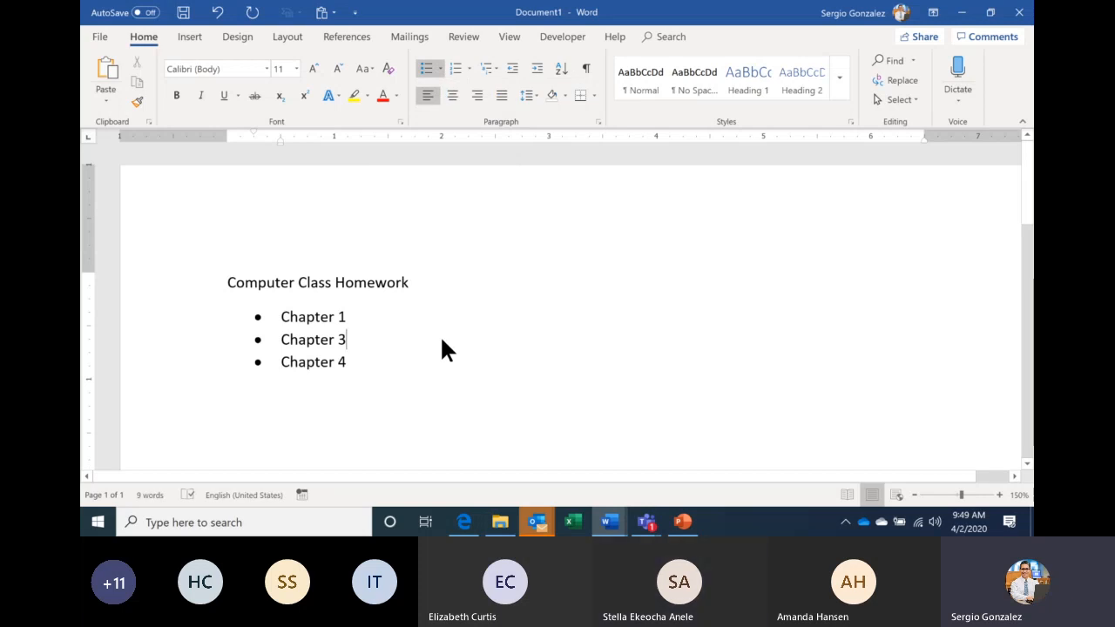
Step: Undo all the bullet formatting on the three chapter lines and deselect them
{"action": "key", "text": "ctrl+z"}
{"action": "key", "text": "ctrl+z"}
{"action": "key", "text": "ctrl+z"}
{"action": "key", "text": "ctrl+z"}
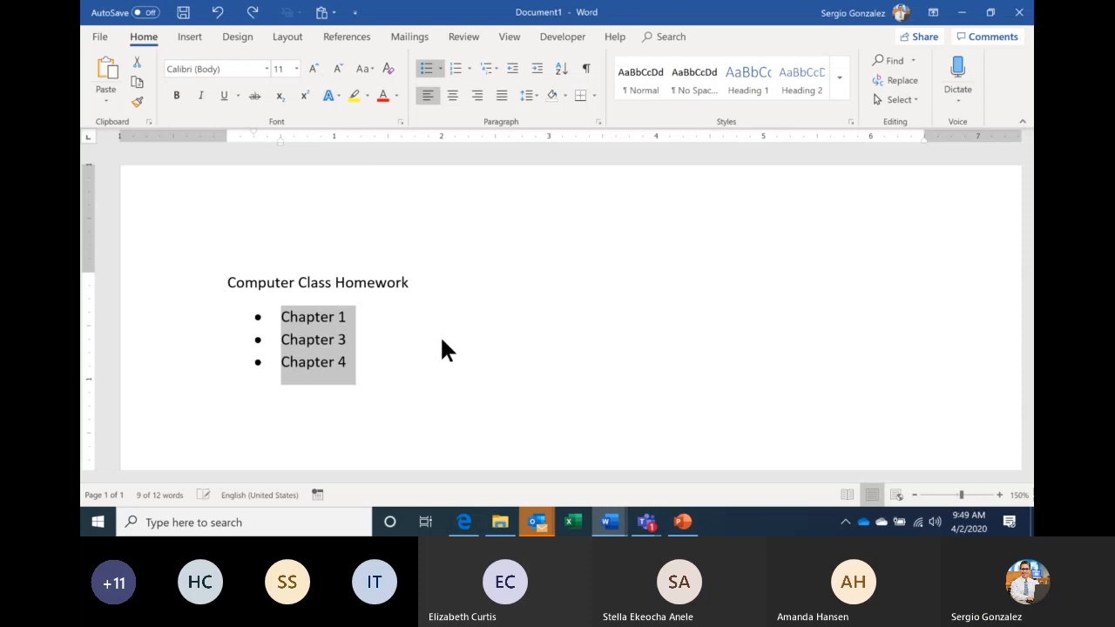
{"action": "key", "text": "ctrl+z"}
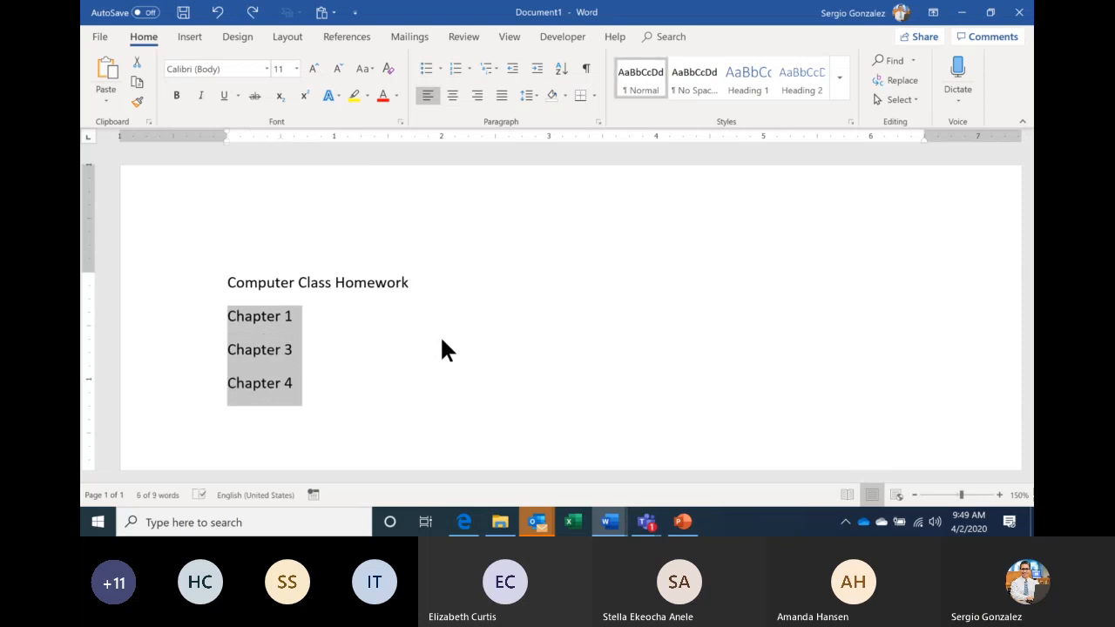
{"action": "left_click", "coordinate": [377, 366]}
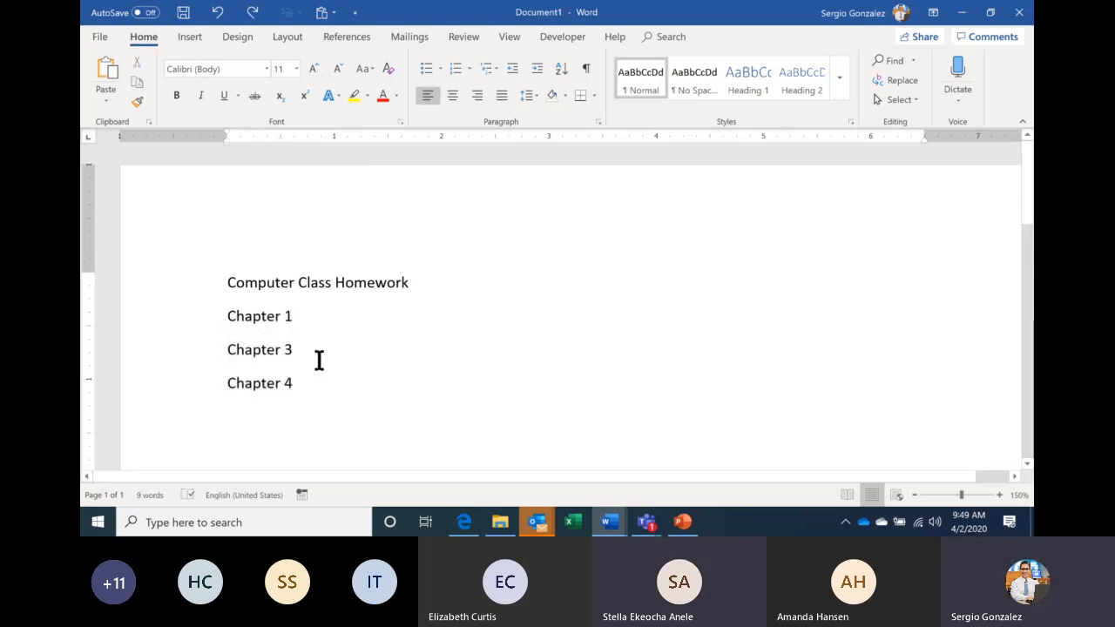
Step: Format the three chapter lines as a bulleted list with solid round bullets, toggling the bullets off and on again
{"action": "left_click_drag", "start_coordinate": [229, 316], "coordinate": [310, 383]}
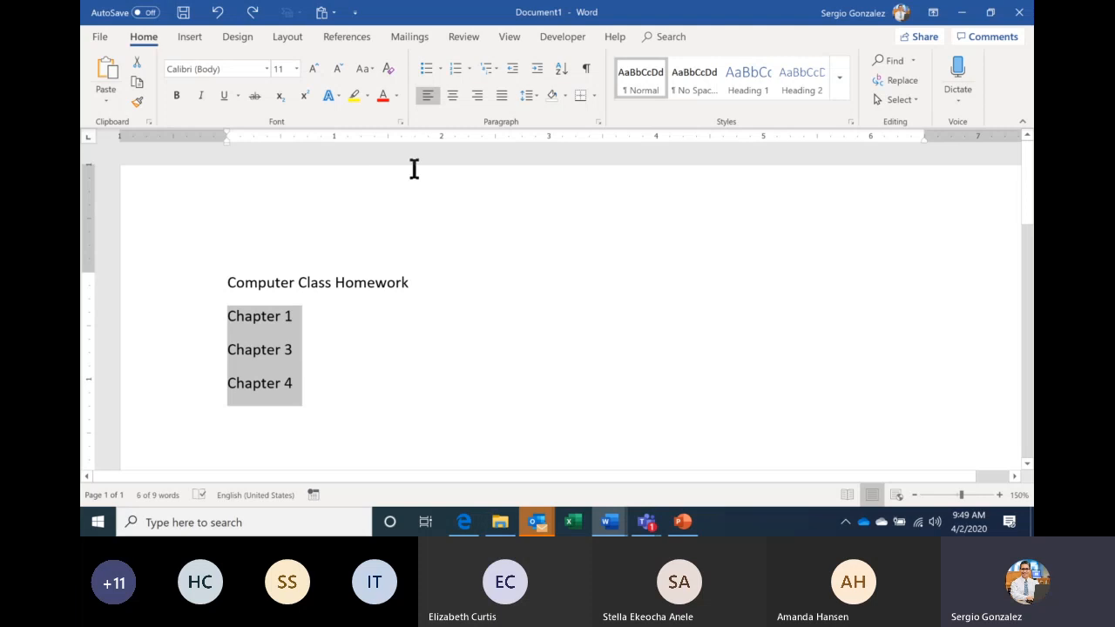
{"action": "left_click", "coordinate": [425, 65]}
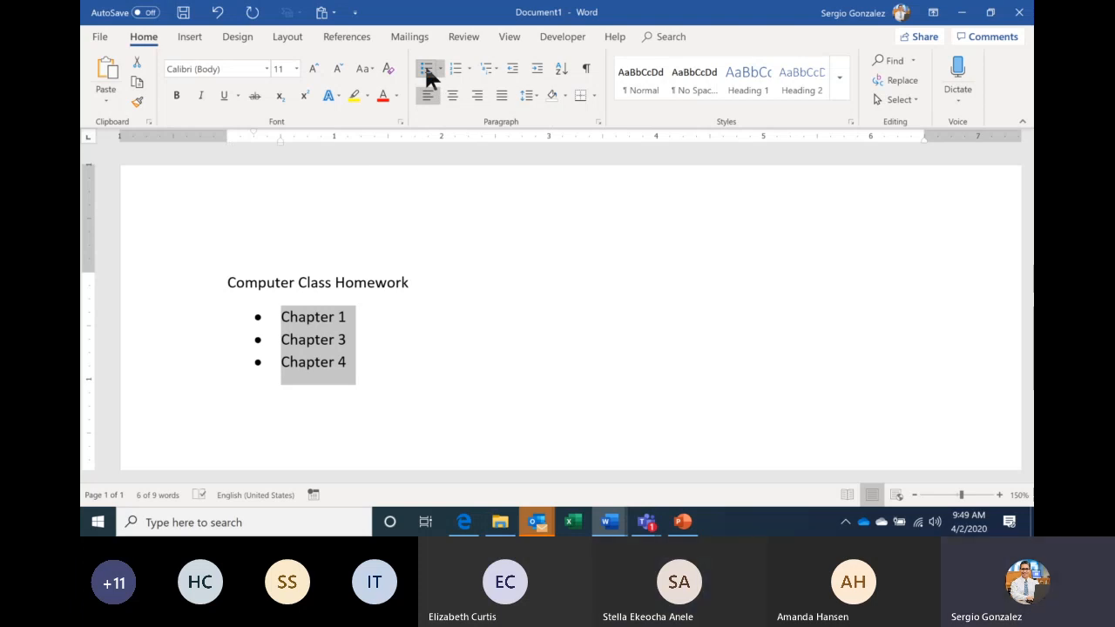
{"action": "left_click", "coordinate": [426, 68]}
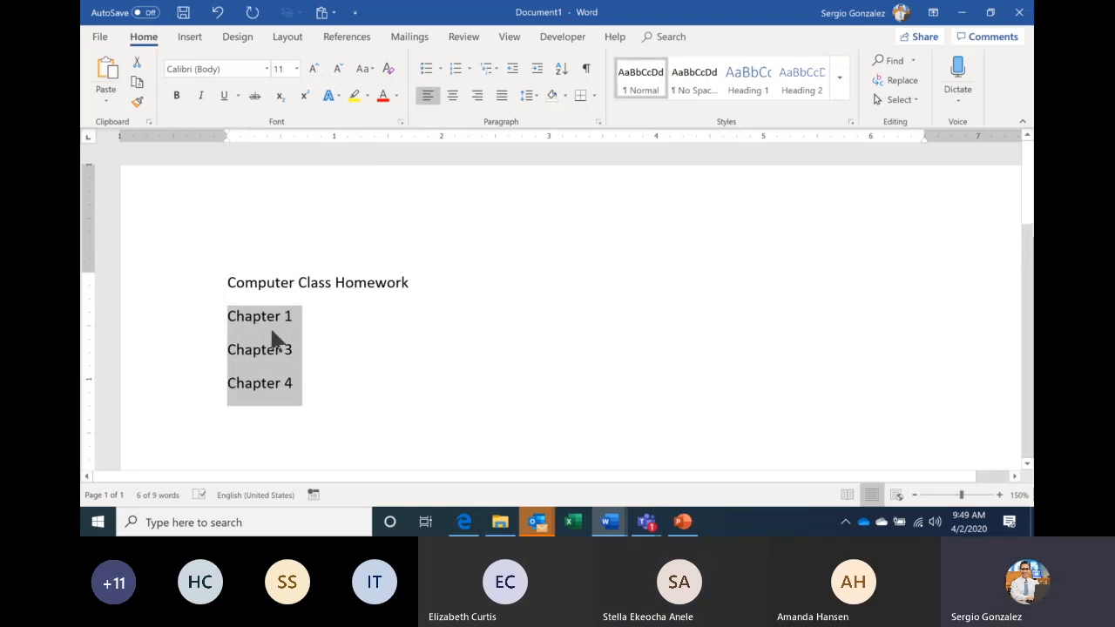
{"action": "left_click", "coordinate": [428, 67]}
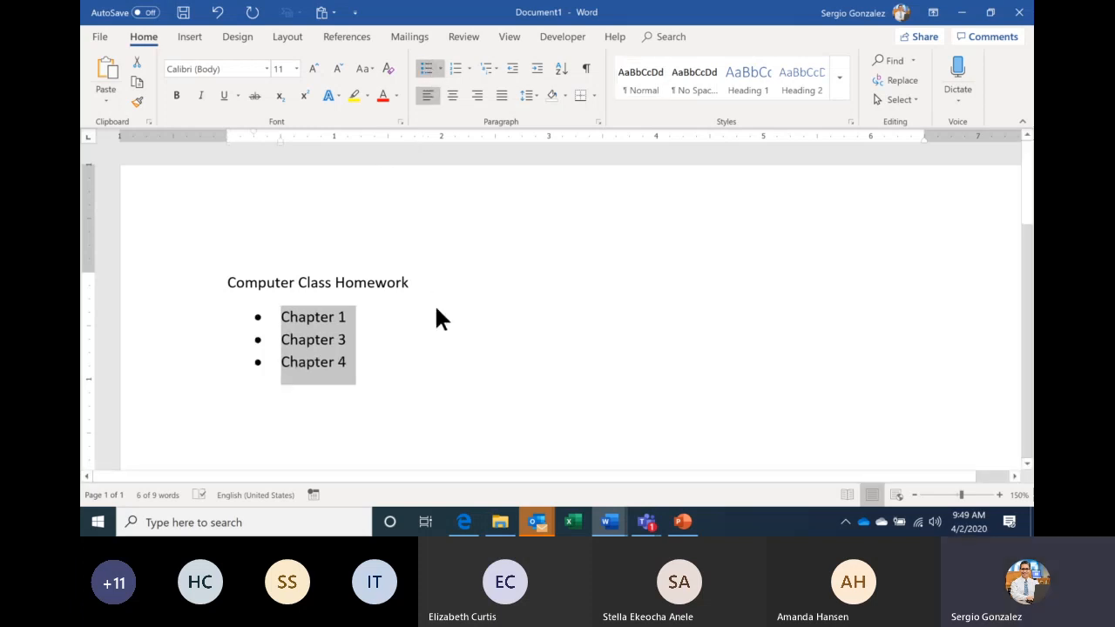
Step: Add "Page 3,4 and 5" as an indented sub-bullet under Chapter 1
{"action": "left_click", "coordinate": [383, 318]}
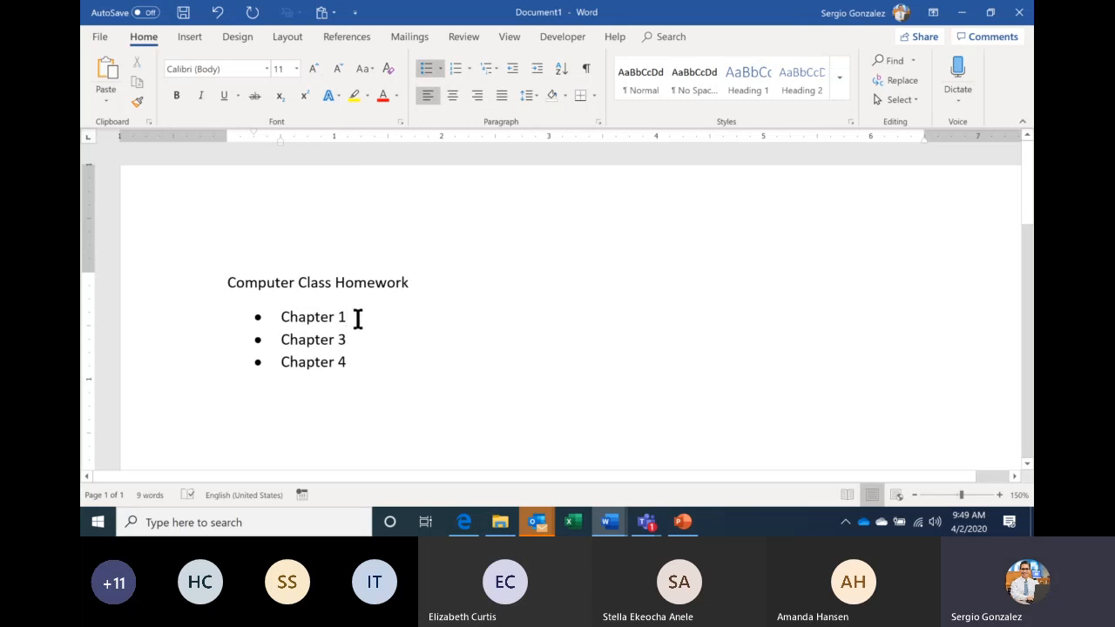
{"action": "key", "text": "Return"}
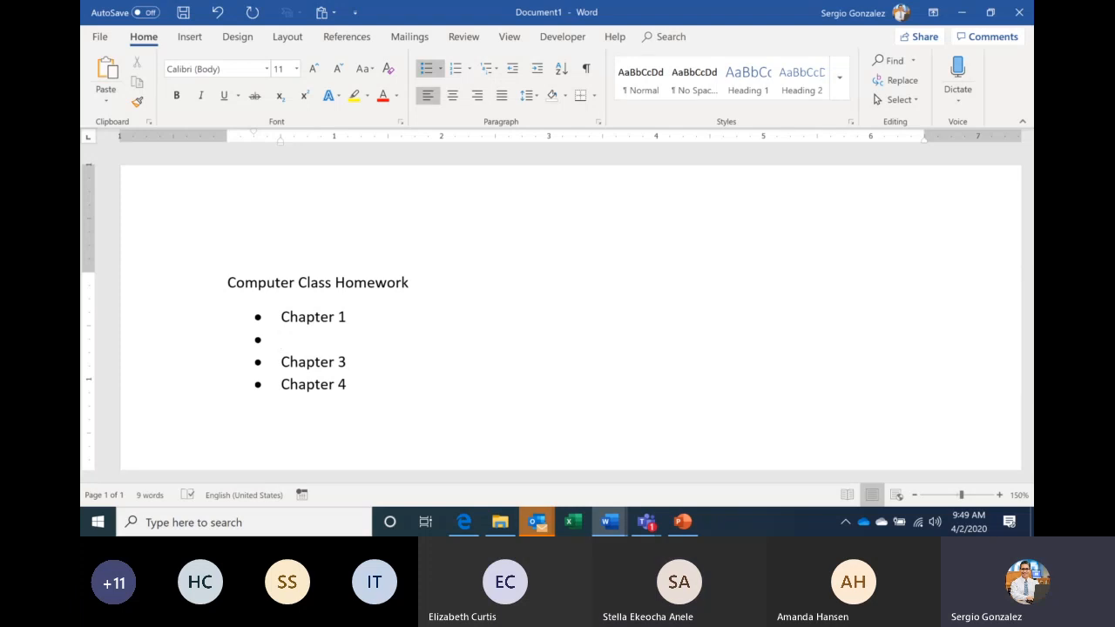
{"action": "type", "text": "Page 3,"}
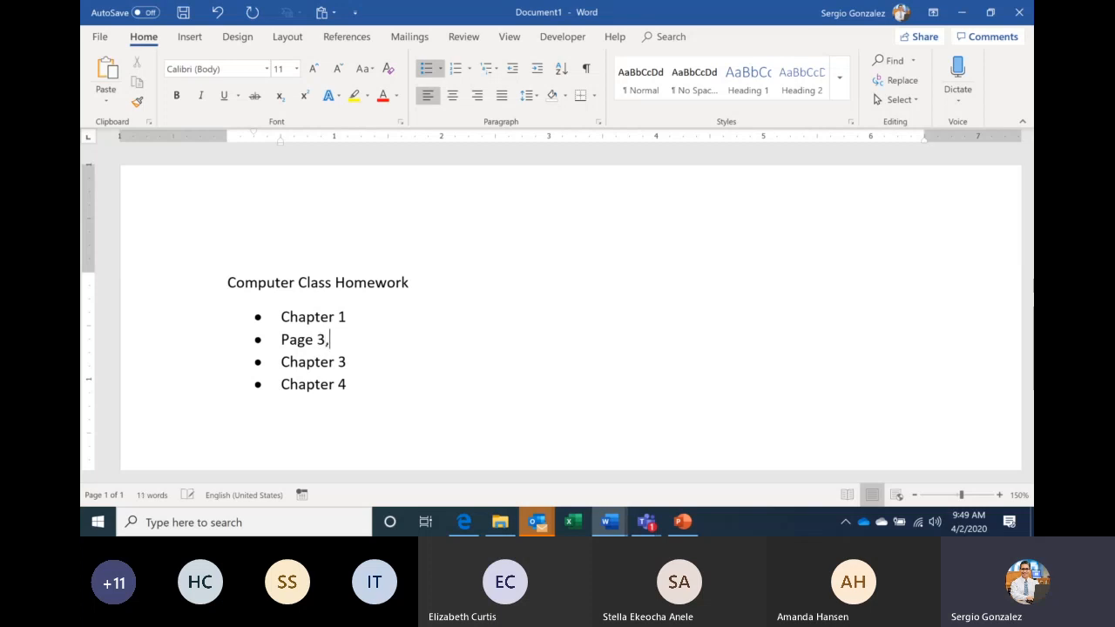
{"action": "type", "text": "4 and 5"}
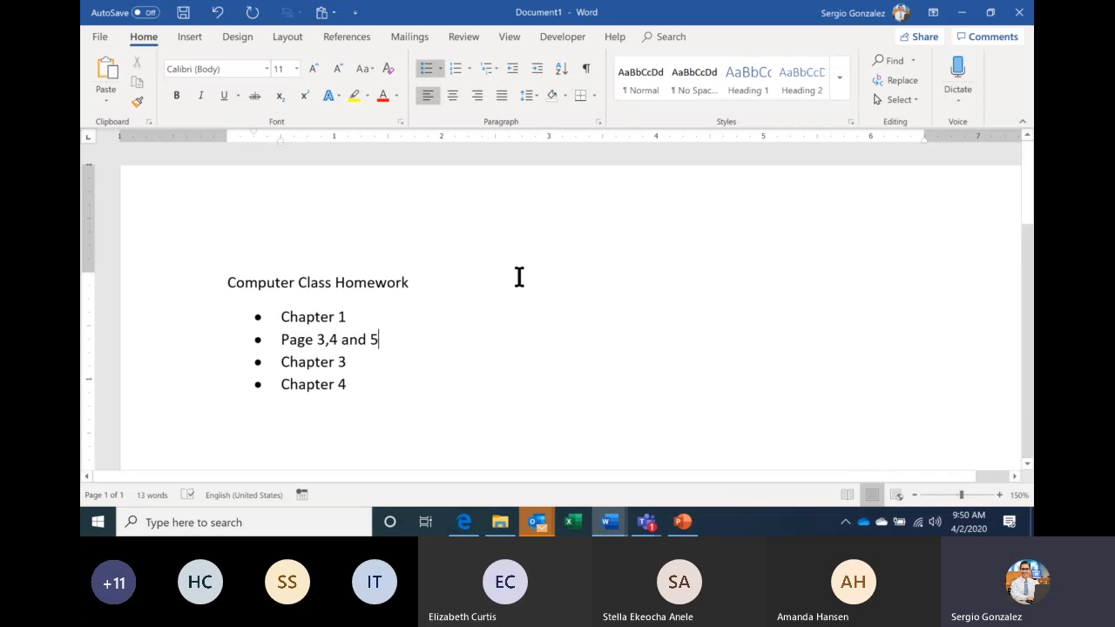
{"action": "left_click", "coordinate": [538, 71]}
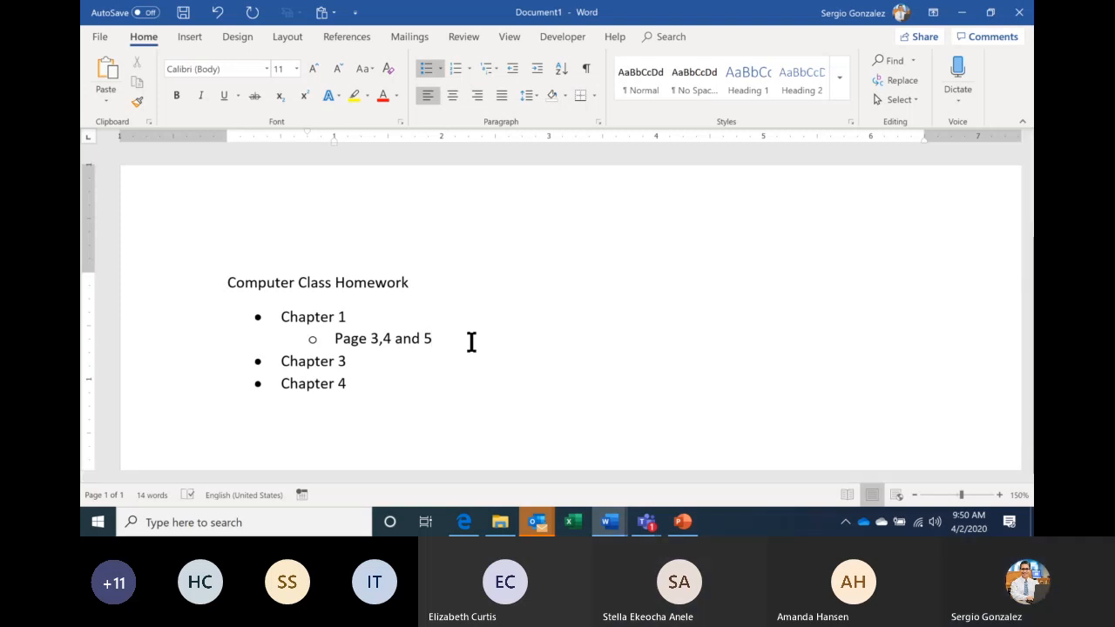
Step: Add a second sub-bullet under Chapter 1 reading "Answer all questions in page 6"
{"action": "key", "text": "Return"}
{"action": "type", "text": "Answer "}
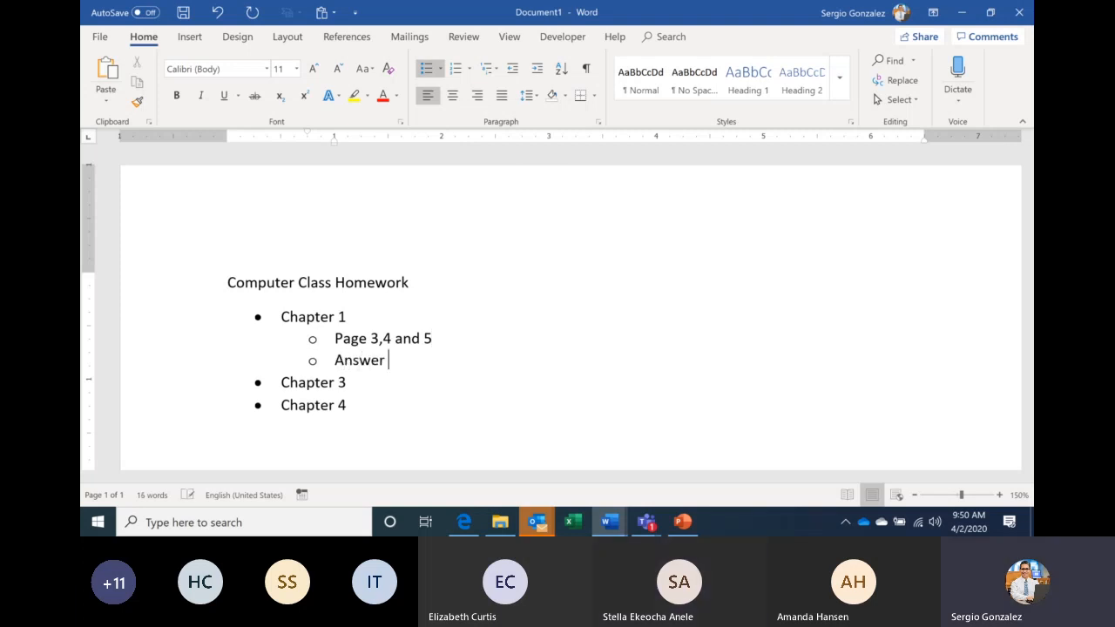
{"action": "type", "text": "all questions in "}
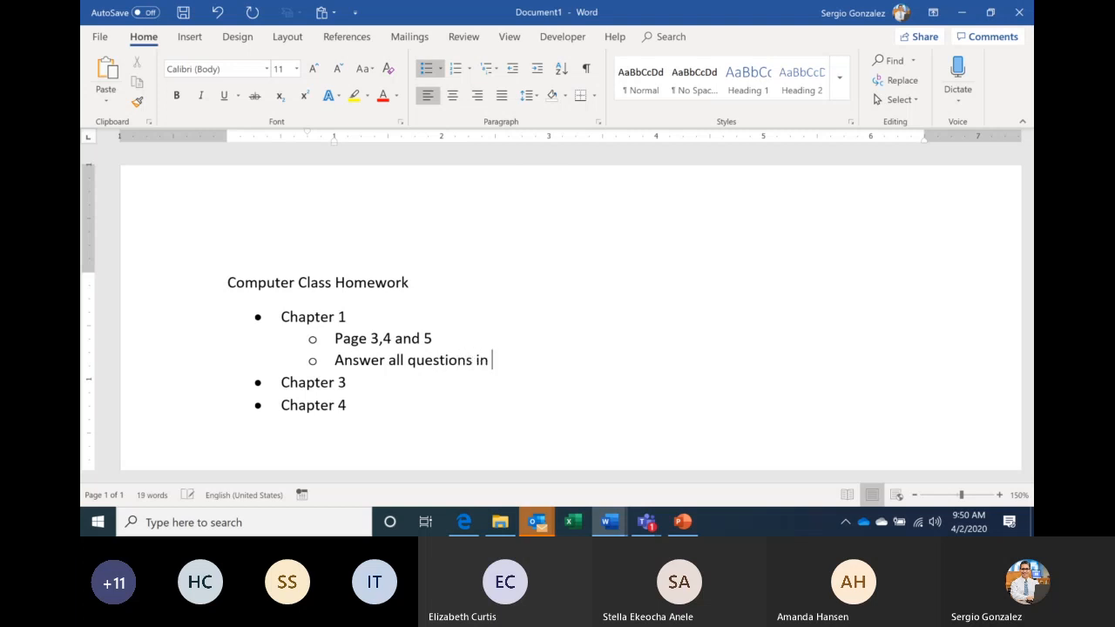
{"action": "type", "text": "page 6"}
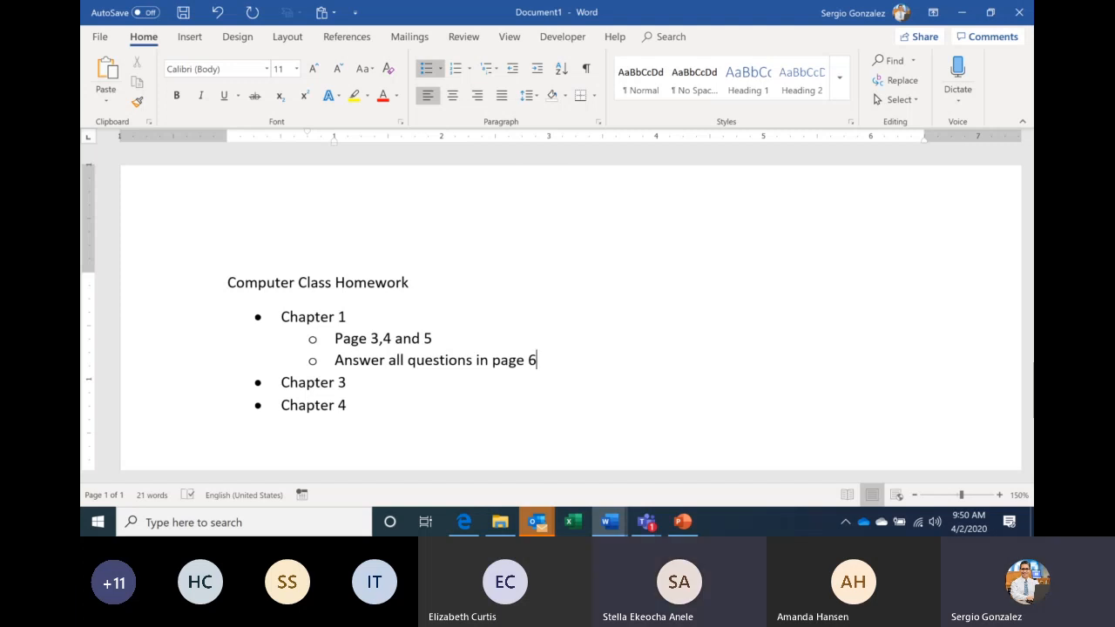
Step: Add "Page 8,9 and 11" as an indented sub-bullet under Chapter 3
{"action": "left_click", "coordinate": [363, 381]}
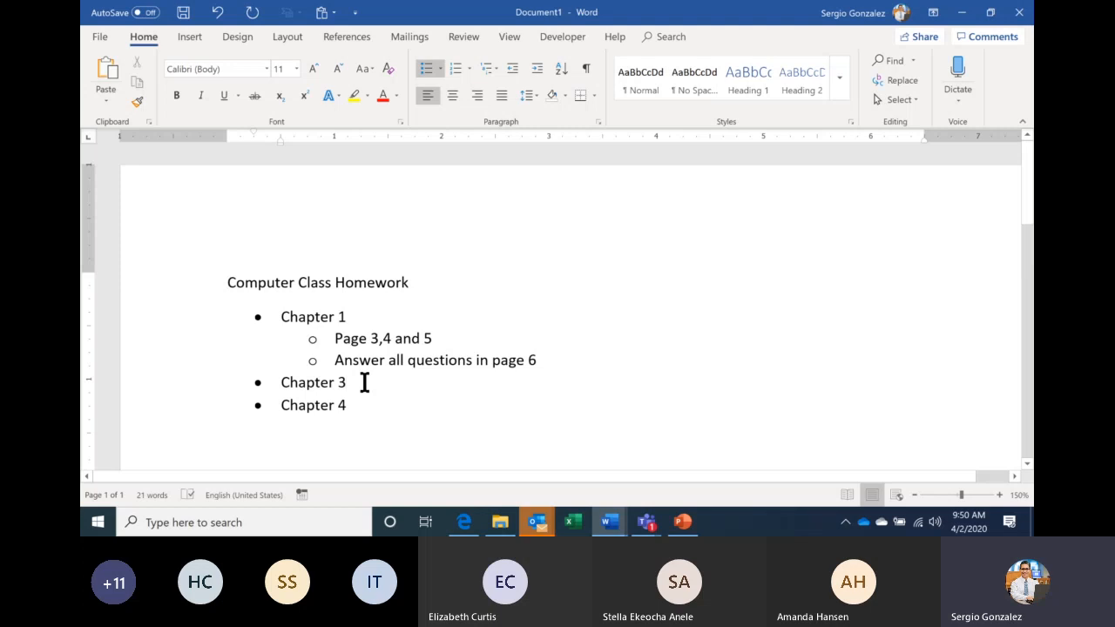
{"action": "key", "text": "Return"}
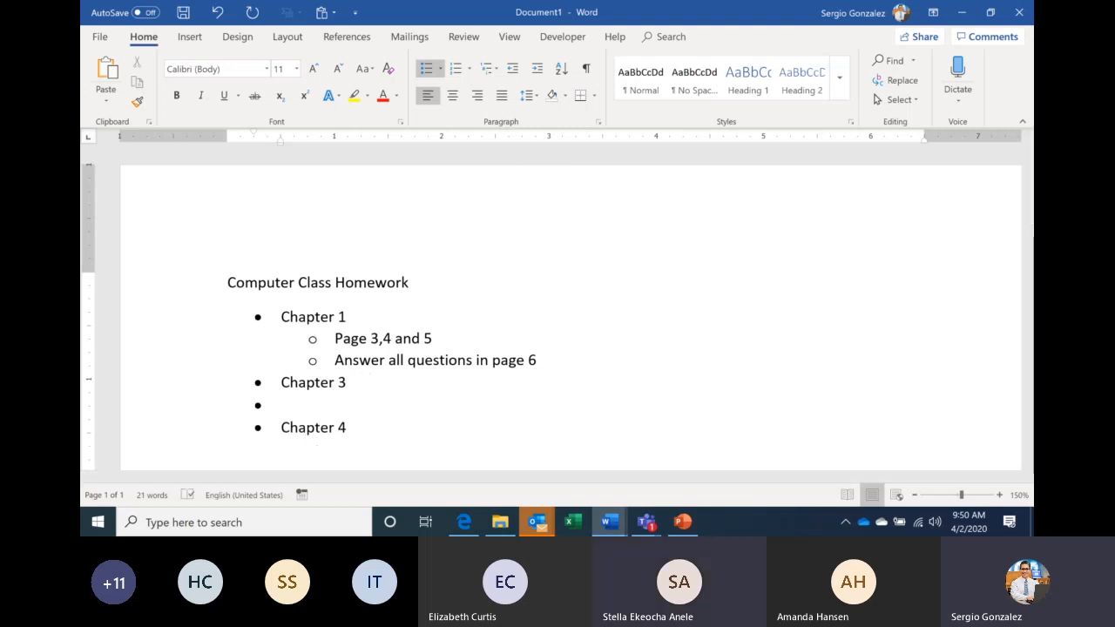
{"action": "type", "text": "P"}
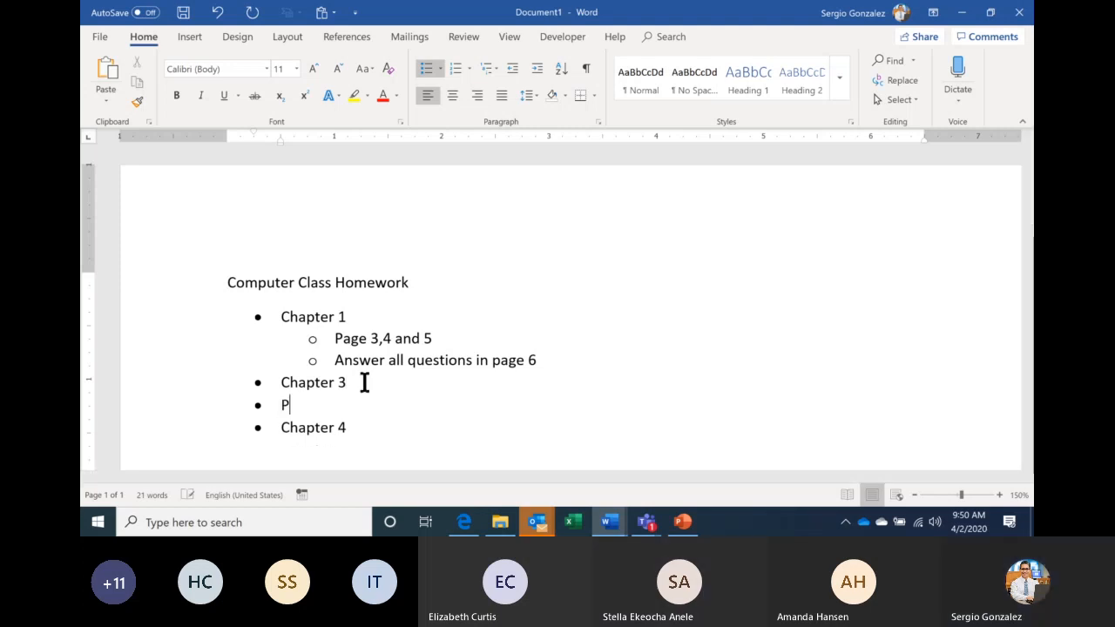
{"action": "type", "text": "age 8"}
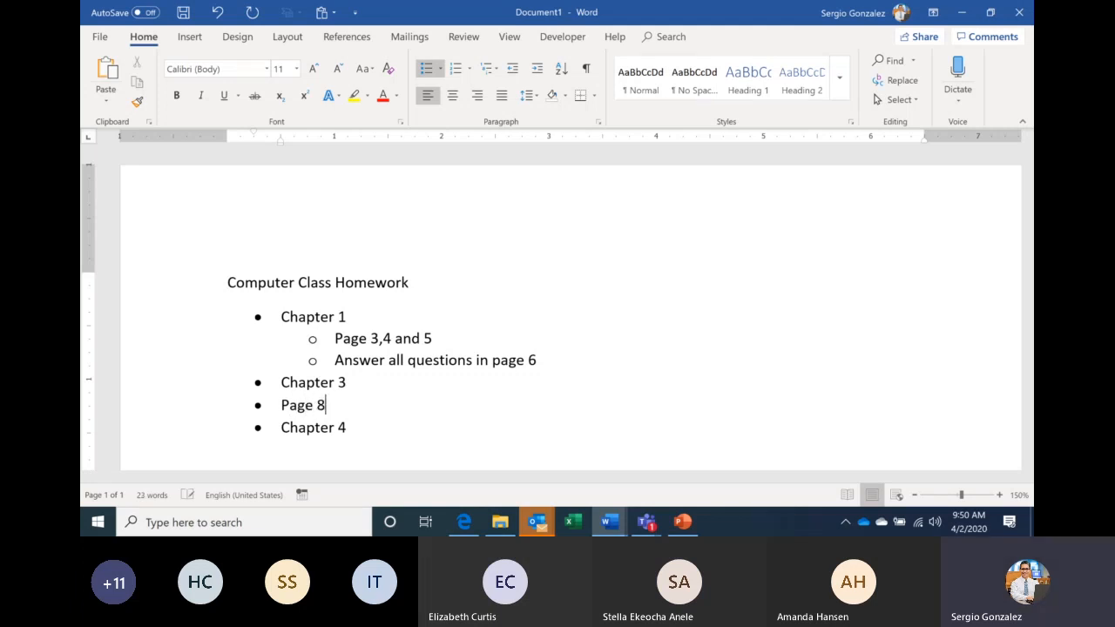
{"action": "type", "text": ",9 and 11"}
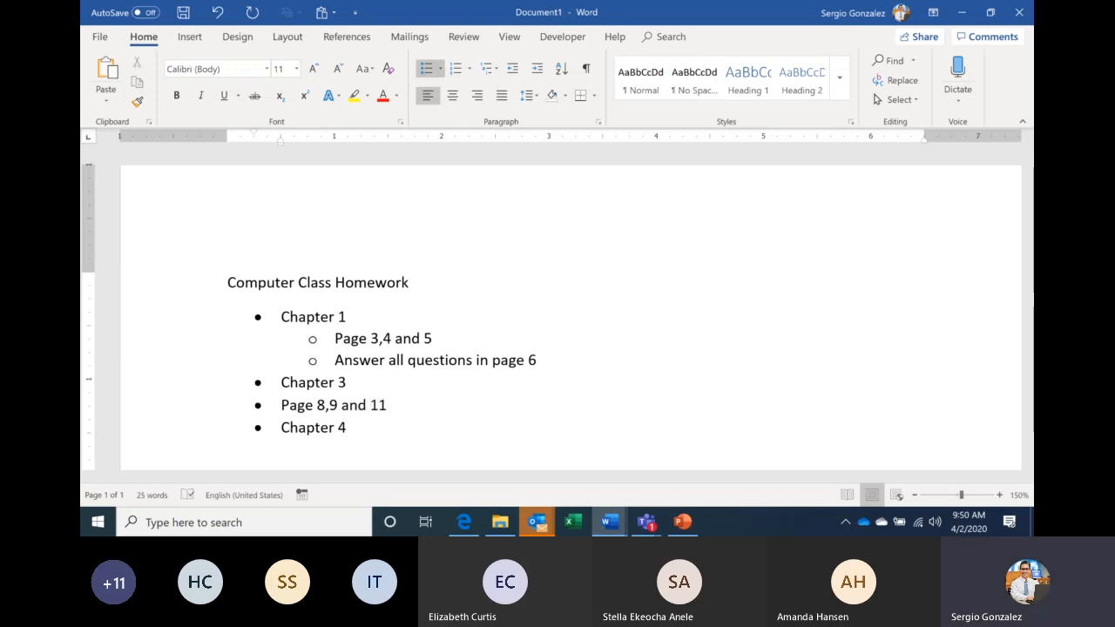
{"action": "left_click", "coordinate": [536, 68]}
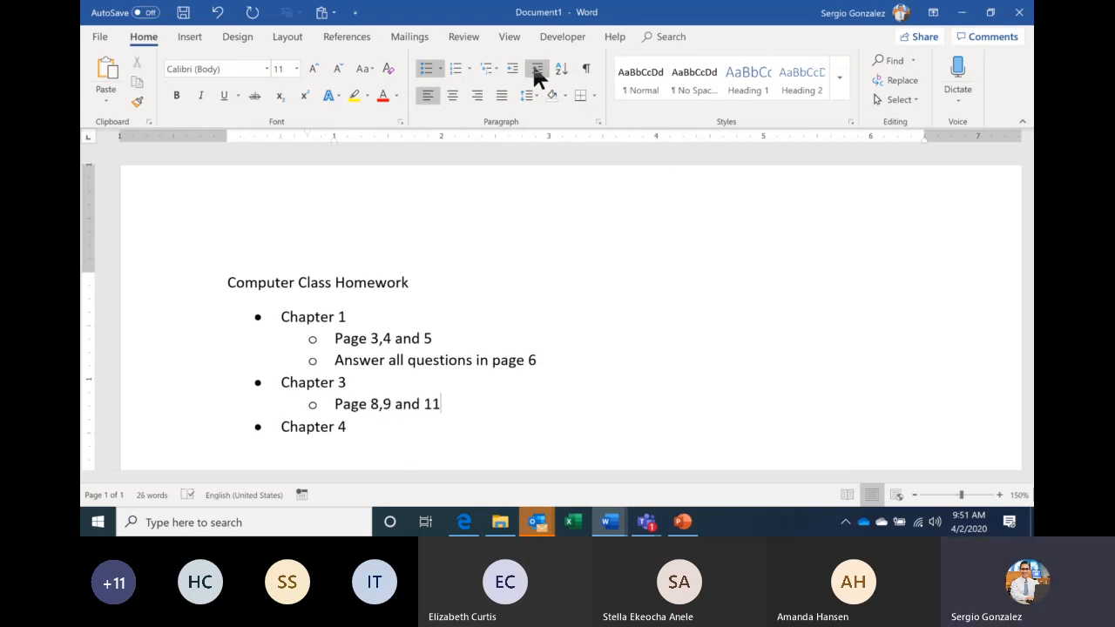
Step: Add "Page 12 & 13" as an indented sub-bullet under Chapter 4
{"action": "key", "text": "Return"}
{"action": "type", "text": "P"}
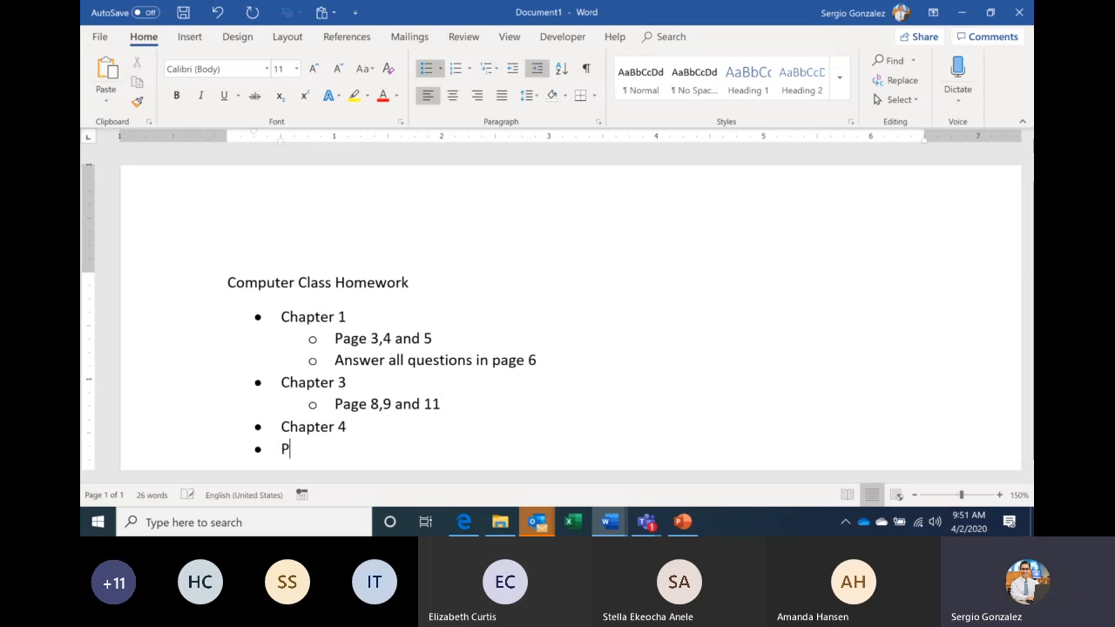
{"action": "type", "text": "age 12"}
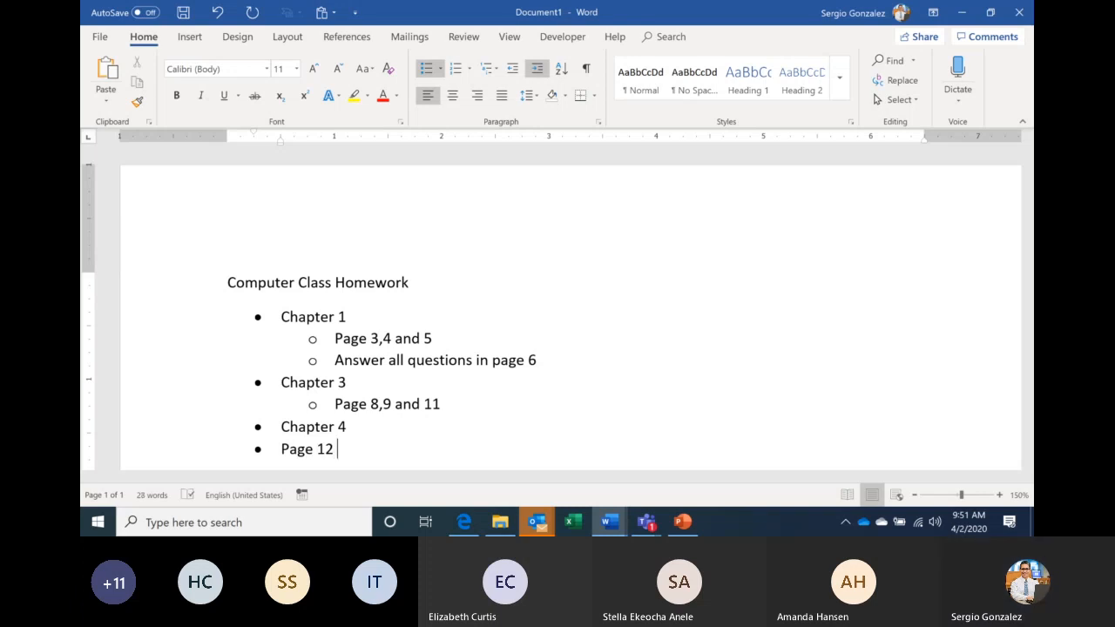
{"action": "type", "text": " & 13"}
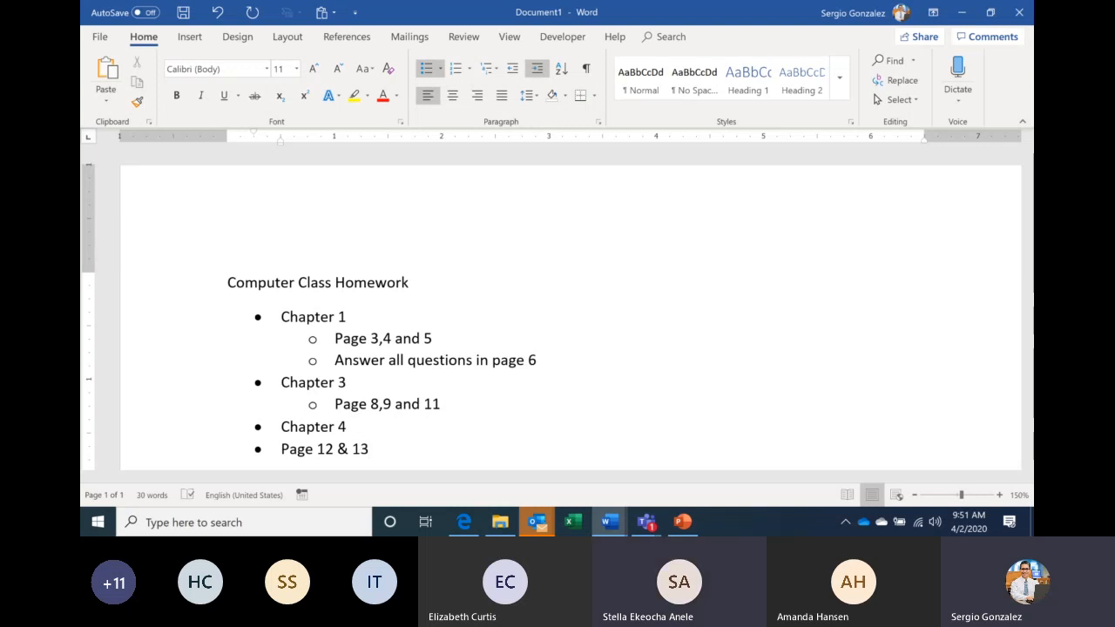
{"action": "left_click", "coordinate": [537, 68]}
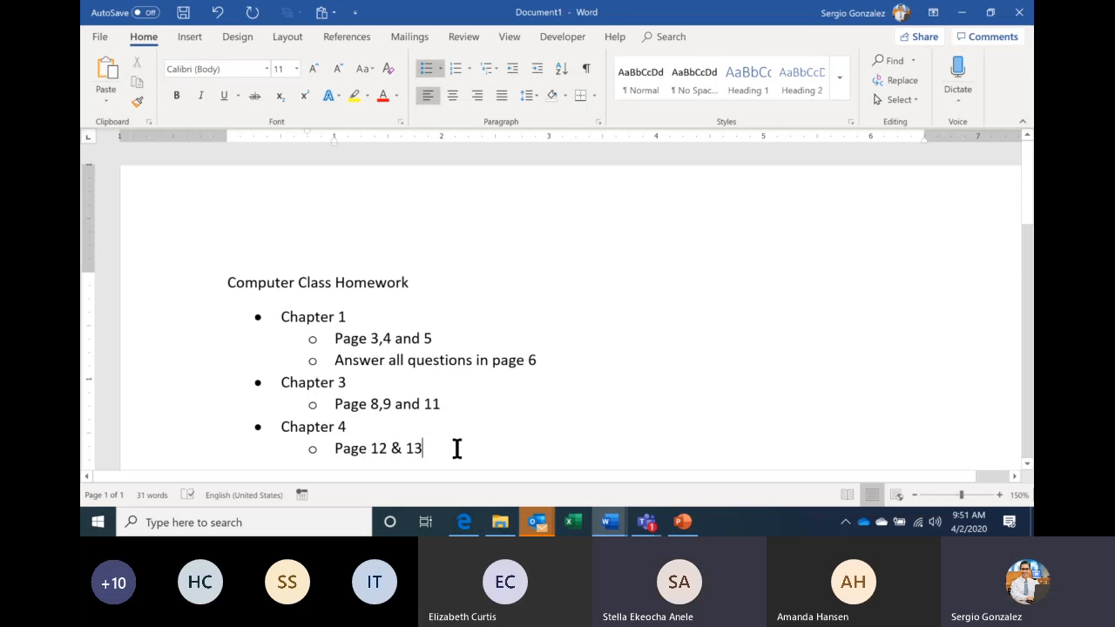
Step: End the bulleted list and add the plain line "Do not forget to bring your text book next Monday" below it
{"action": "key", "text": "Return"}
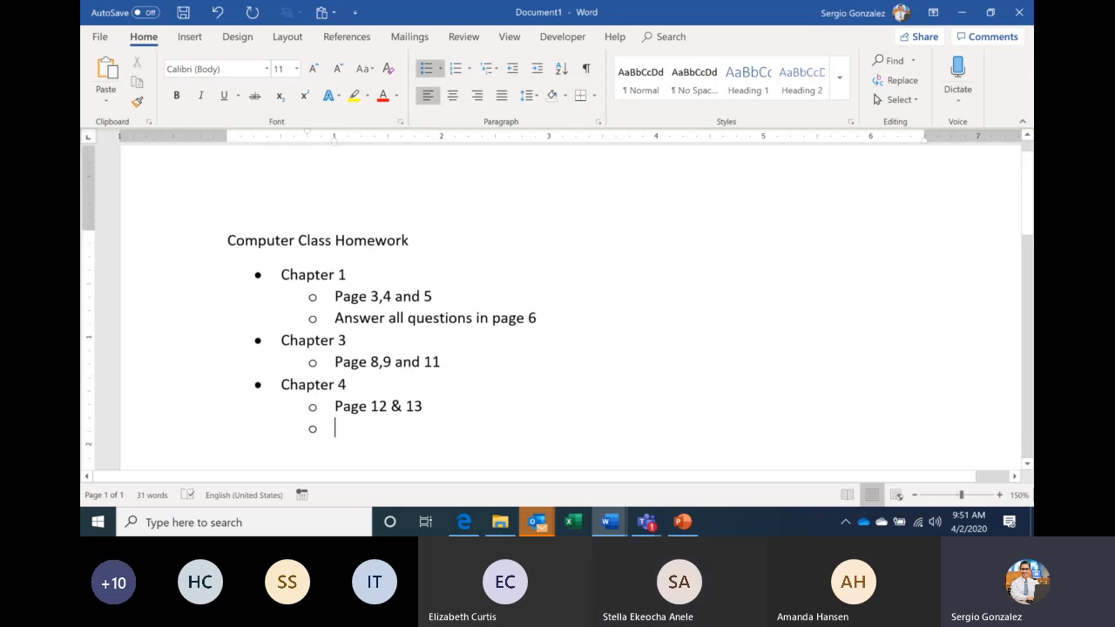
{"action": "key", "text": "shift+Tab"}
{"action": "key", "text": "Return"}
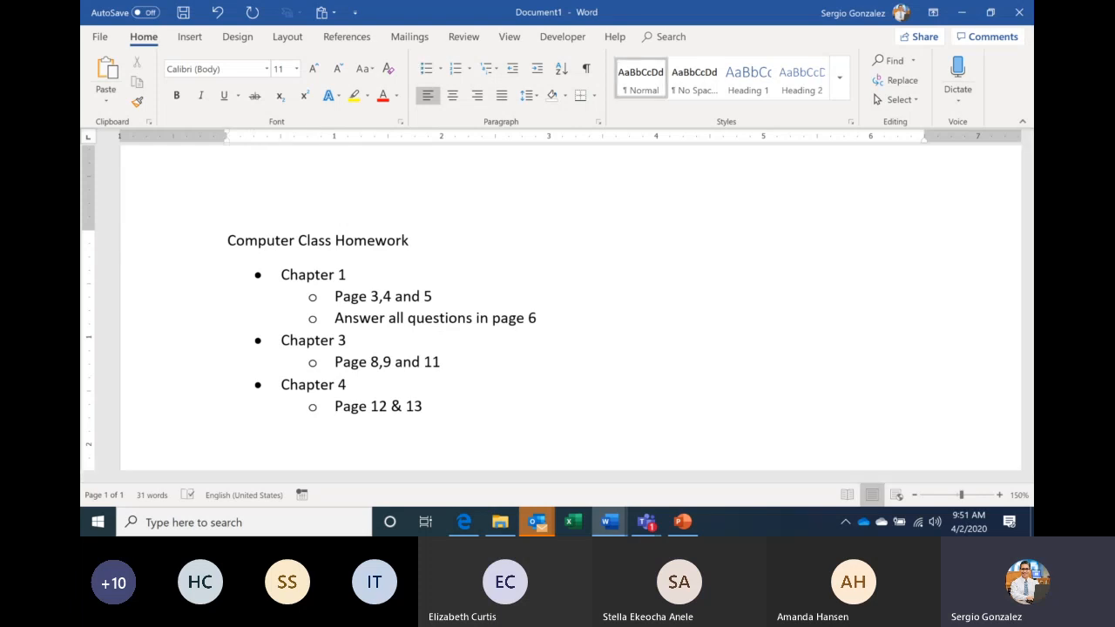
{"action": "type", "text": "Do not forget to bring your text book next Monday"}
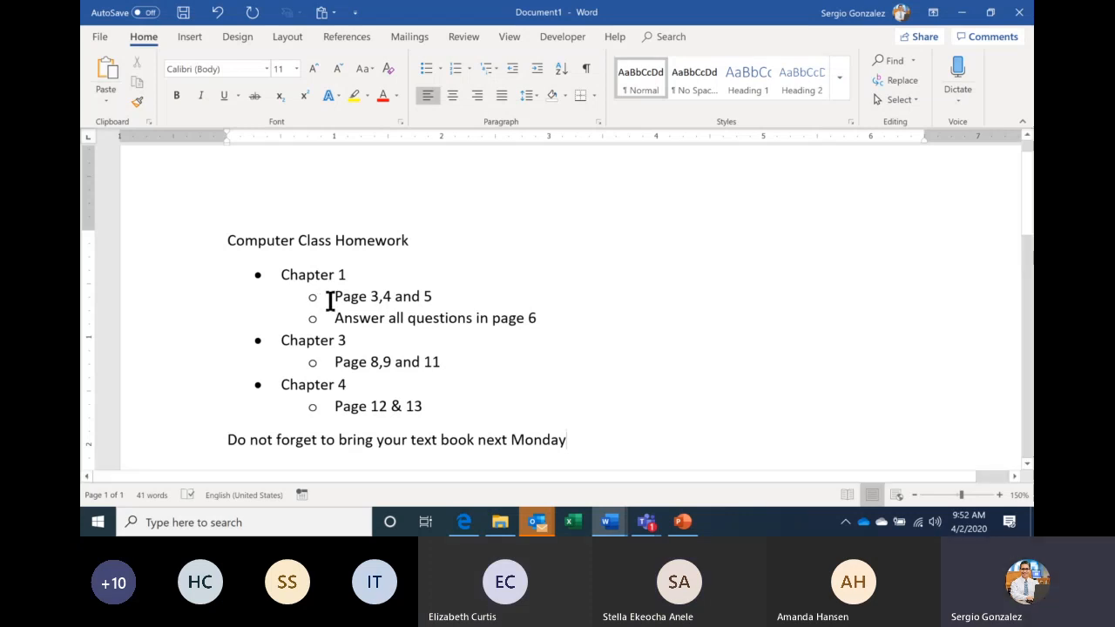
Step: Change the bullets of the two sub-items under Chapter 1 to check marks
{"action": "left_click_drag", "start_coordinate": [336, 299], "coordinate": [543, 322]}
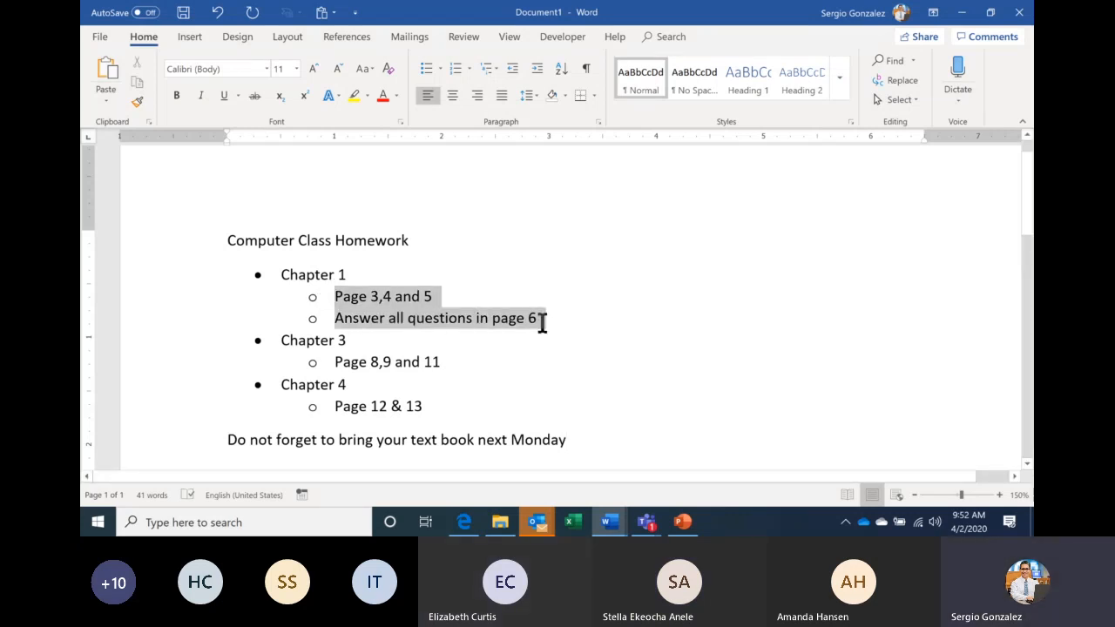
{"action": "left_click", "coordinate": [440, 69]}
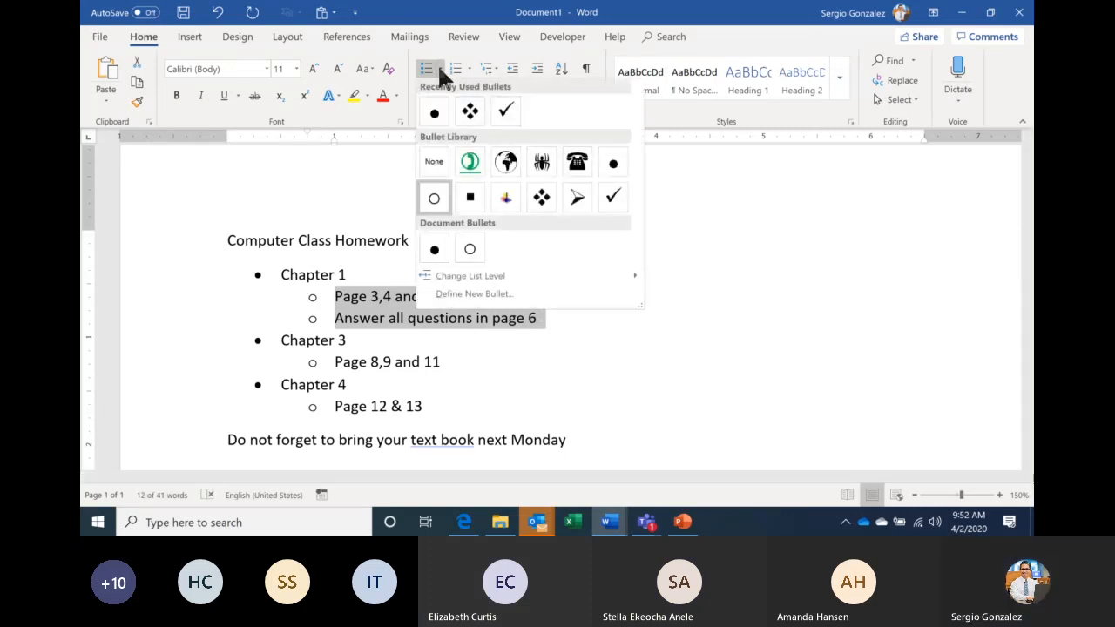
{"action": "left_click", "coordinate": [514, 112]}
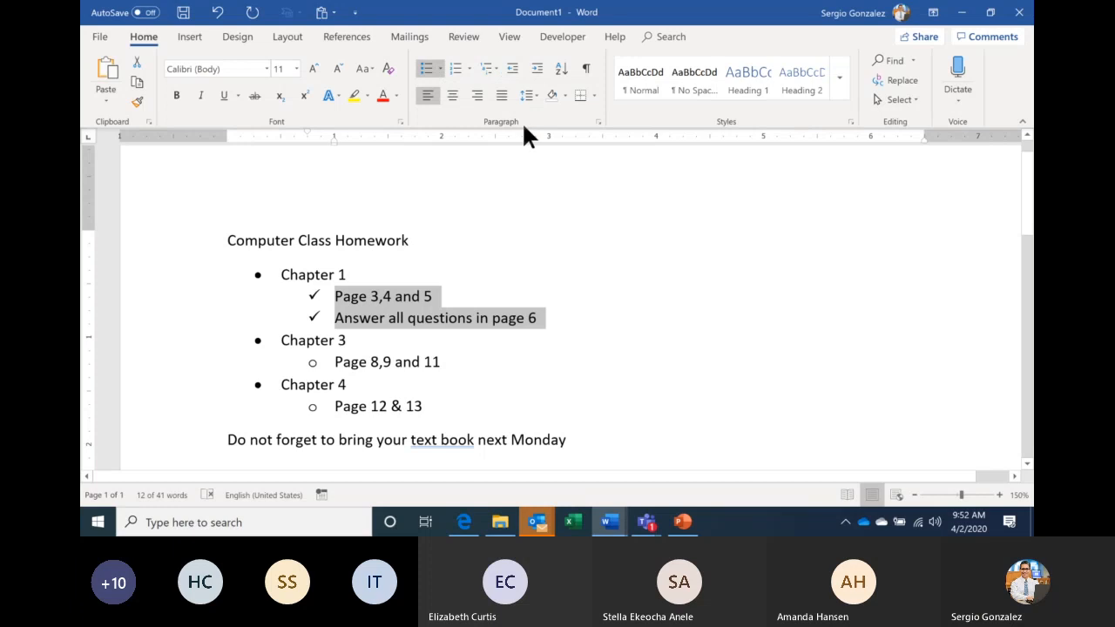
{"action": "left_click", "coordinate": [563, 321]}
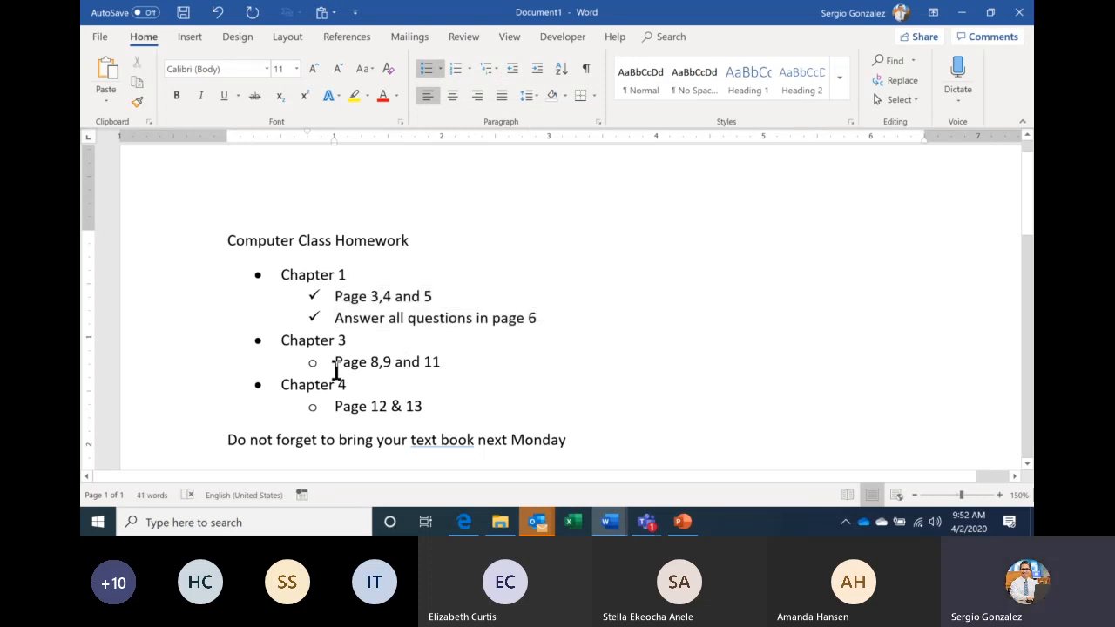
Step: Change the bullets of the page sub-items under Chapter 3 and Chapter 4 to check marks
{"action": "left_click_drag", "start_coordinate": [335, 366], "coordinate": [454, 366]}
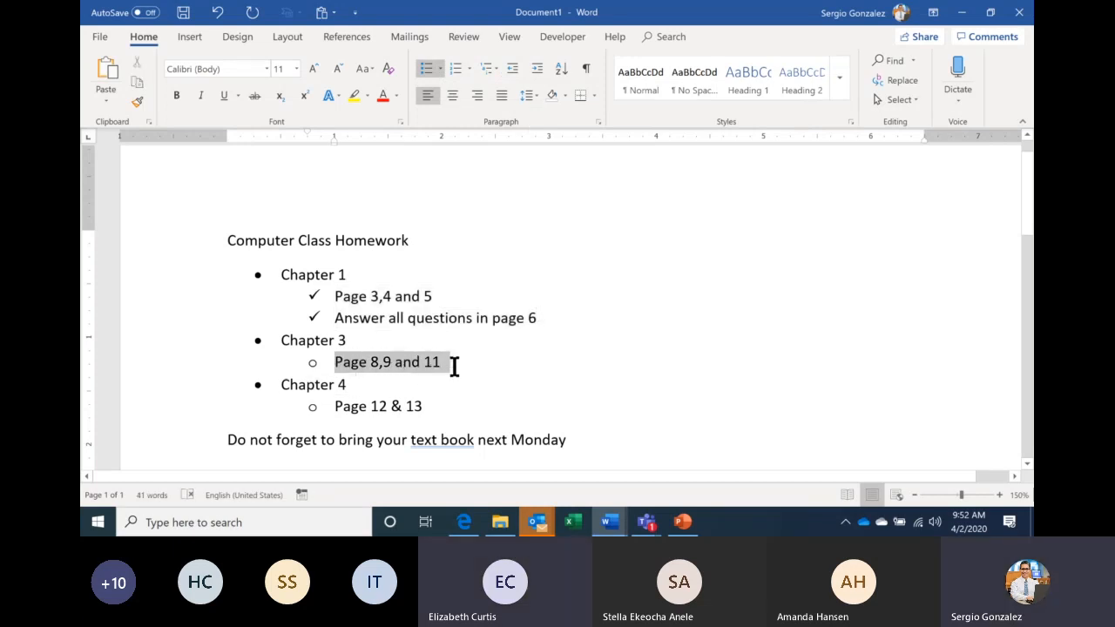
{"action": "left_click", "coordinate": [438, 67]}
{"action": "left_click", "coordinate": [431, 110]}
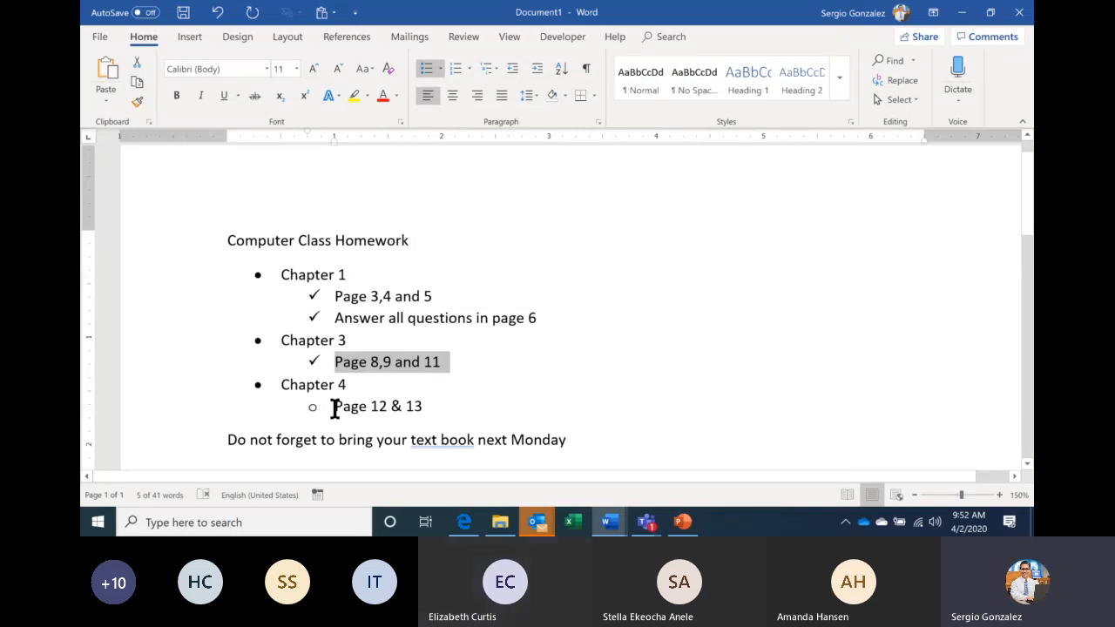
{"action": "left_click_drag", "start_coordinate": [335, 409], "coordinate": [421, 406]}
{"action": "left_click", "coordinate": [440, 64]}
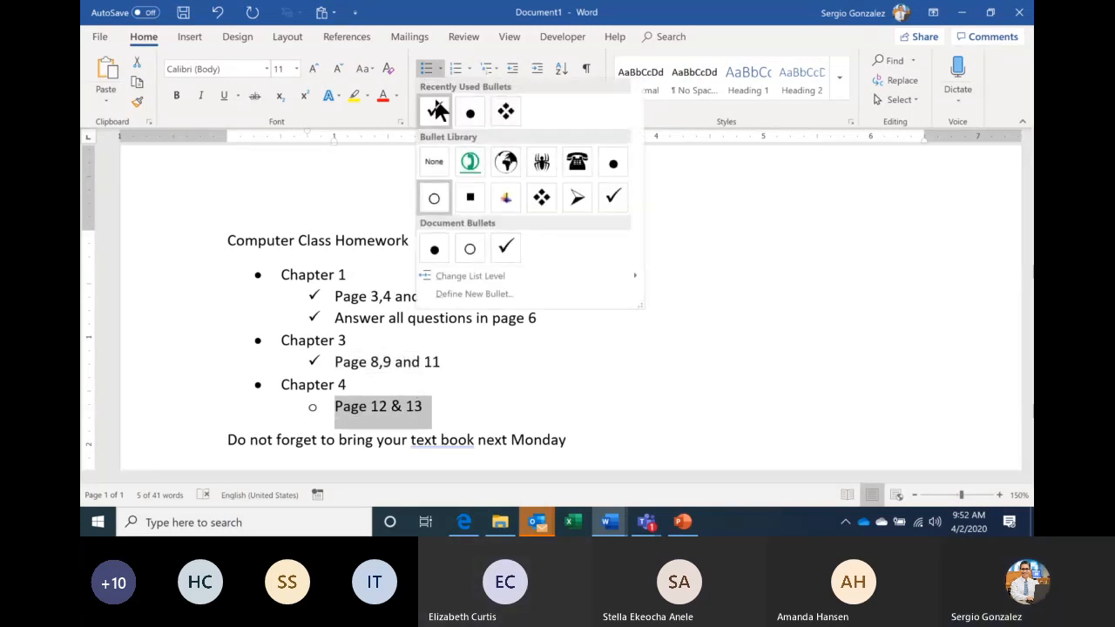
{"action": "left_click", "coordinate": [435, 108]}
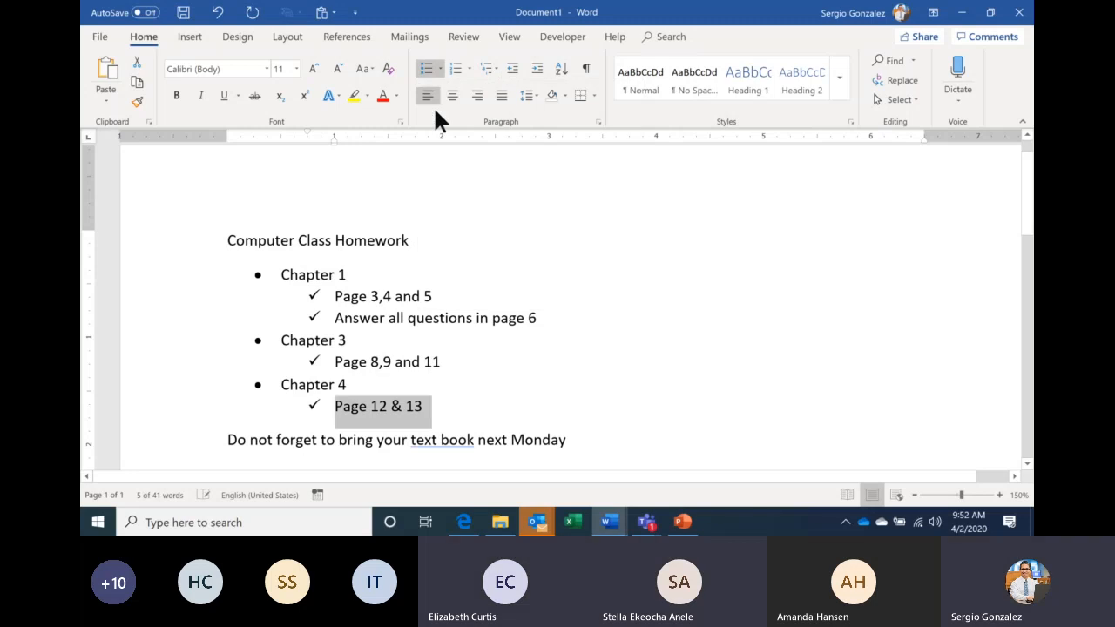
{"action": "left_click", "coordinate": [530, 393]}
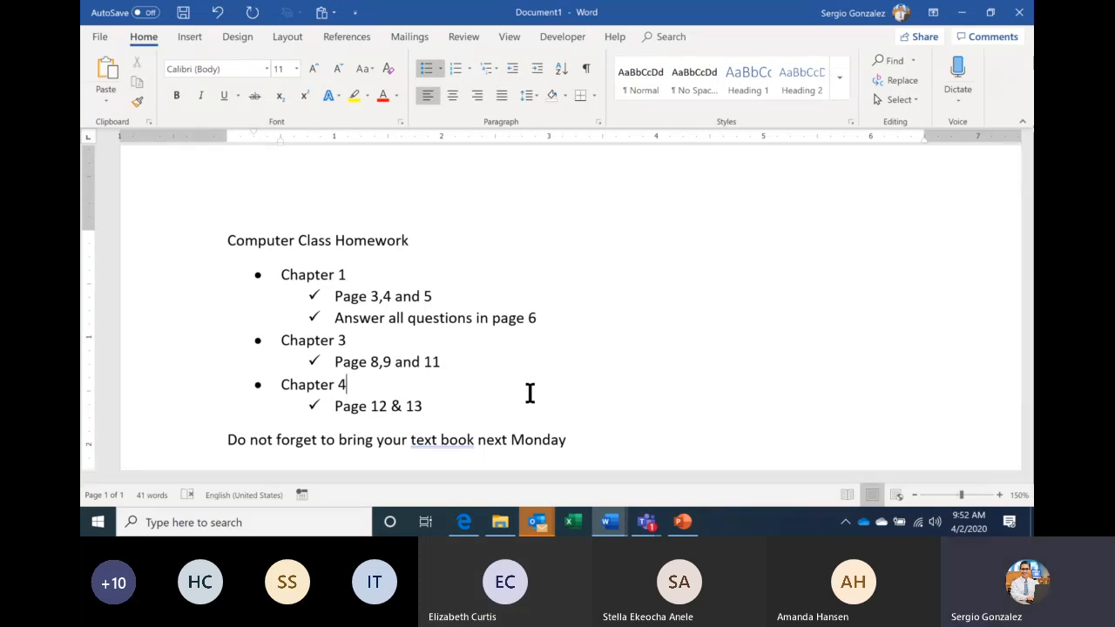
Step: Make the Chapter 1, Chapter 3 and Chapter 4 bullet items bold
{"action": "triple_click", "coordinate": [320, 276]}
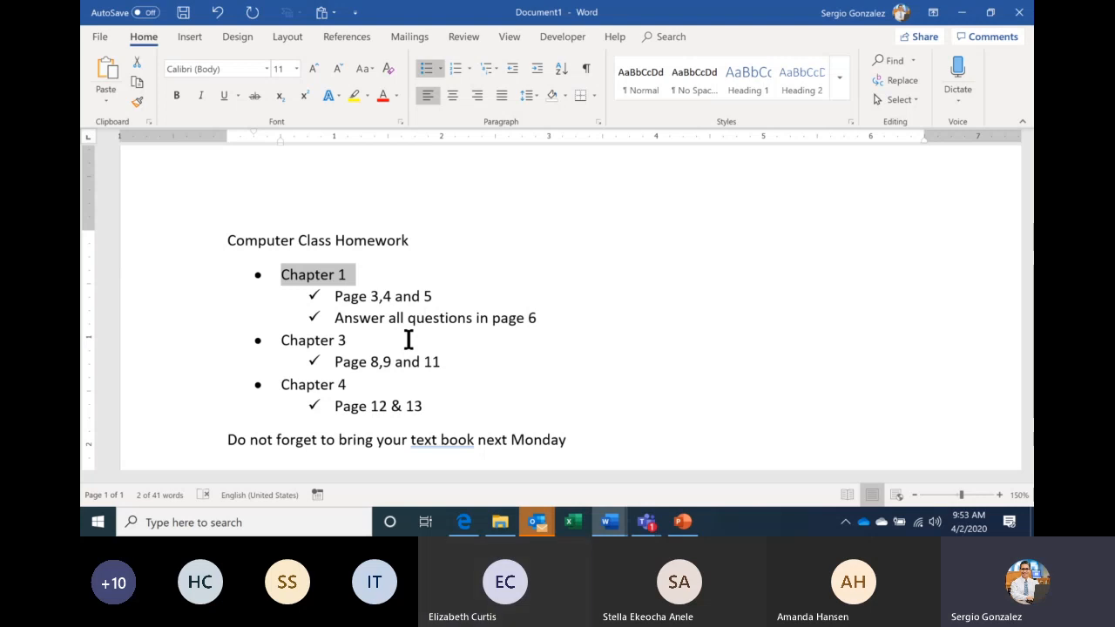
{"action": "key", "text": "ctrl+b"}
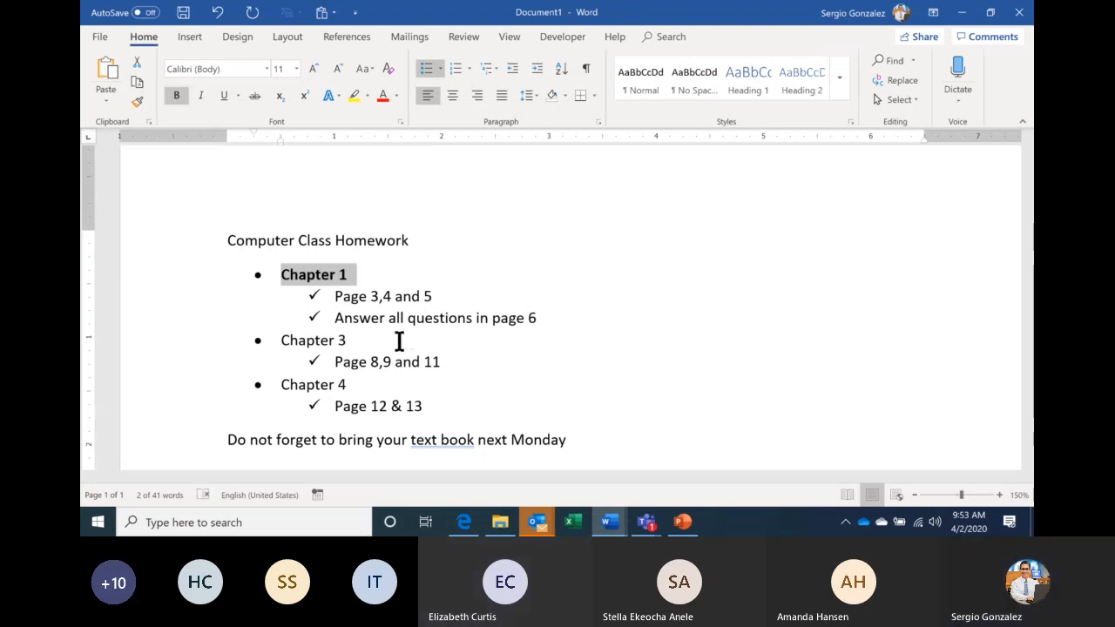
{"action": "triple_click", "coordinate": [321, 339]}
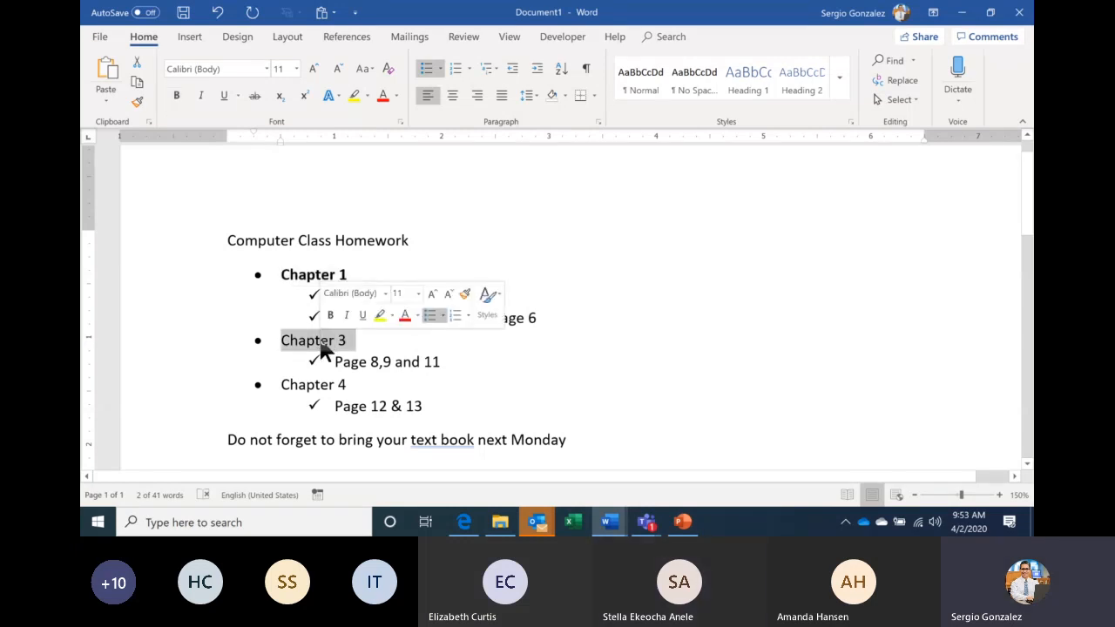
{"action": "key", "text": "ctrl+b"}
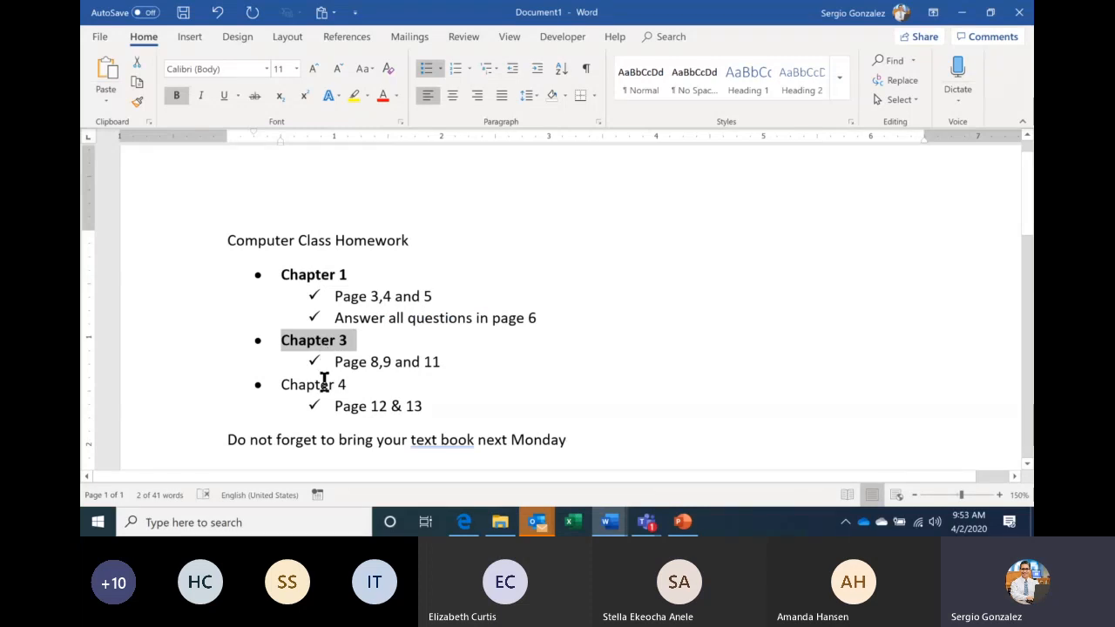
{"action": "double_click", "coordinate": [325, 384]}
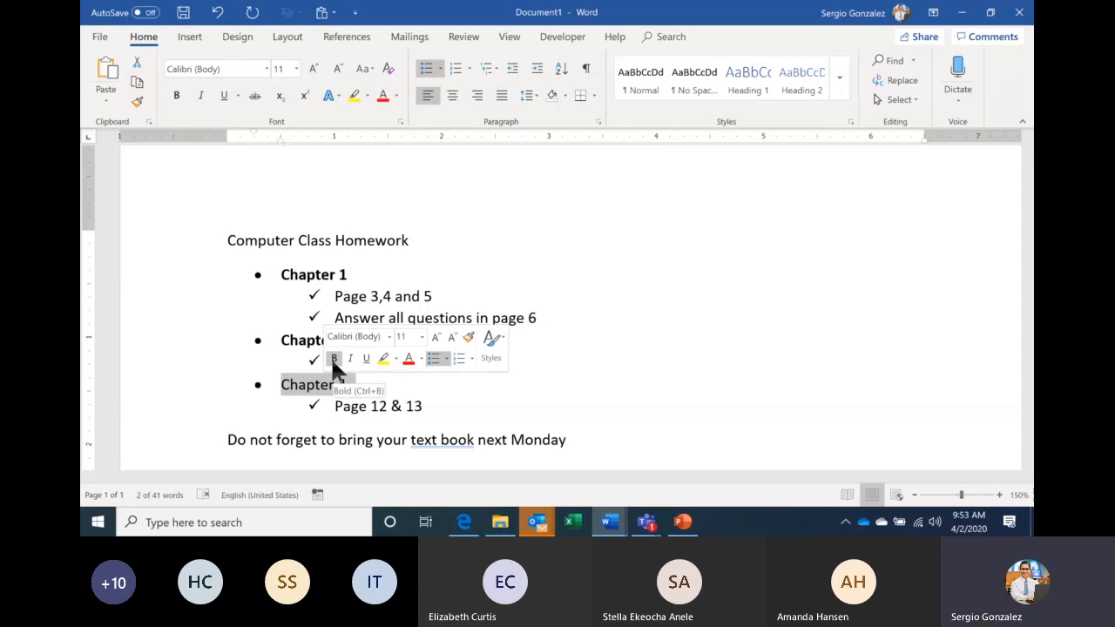
{"action": "left_click", "coordinate": [333, 359]}
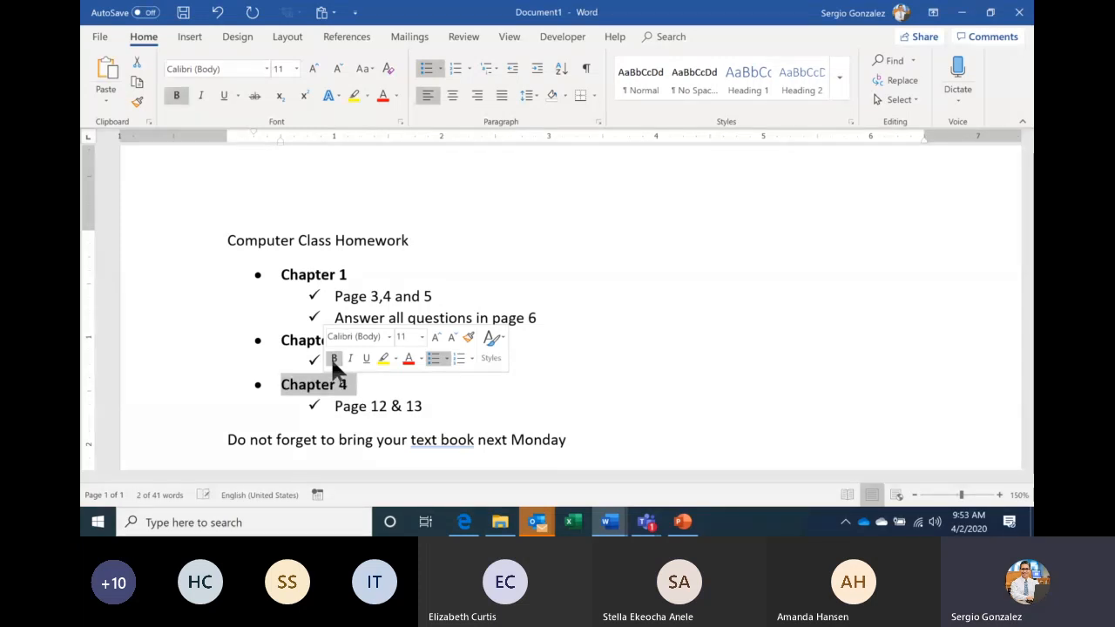
{"action": "left_click", "coordinate": [476, 380]}
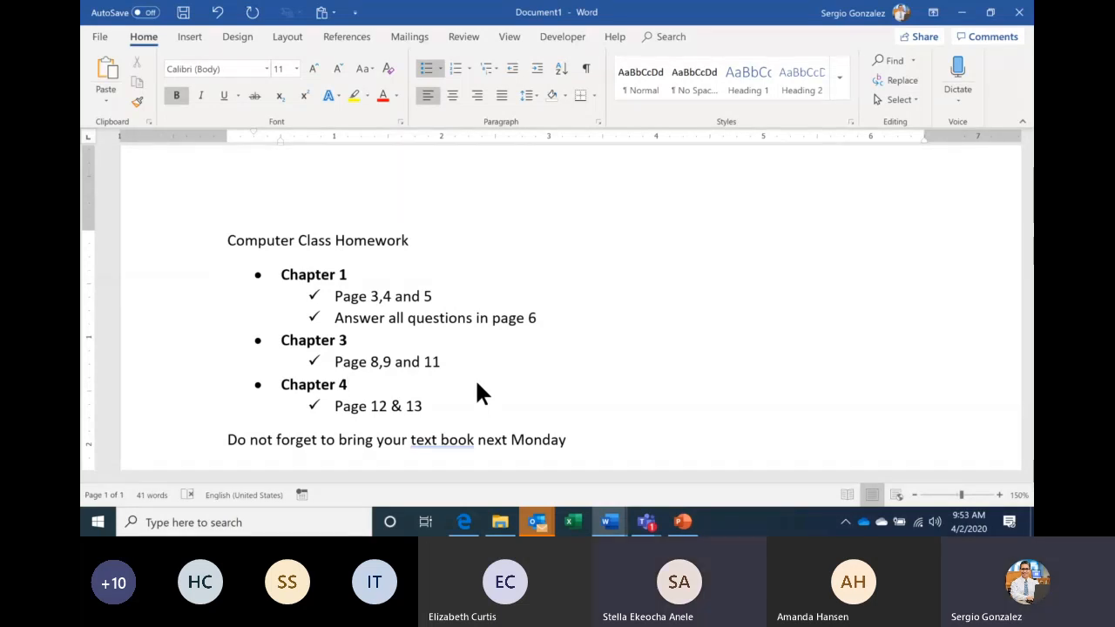
Step: Add the line "In order to complete exercise A12 follow the next steps:" below the text book reminder
{"action": "left_click", "coordinate": [608, 445]}
{"action": "key", "text": "Return"}
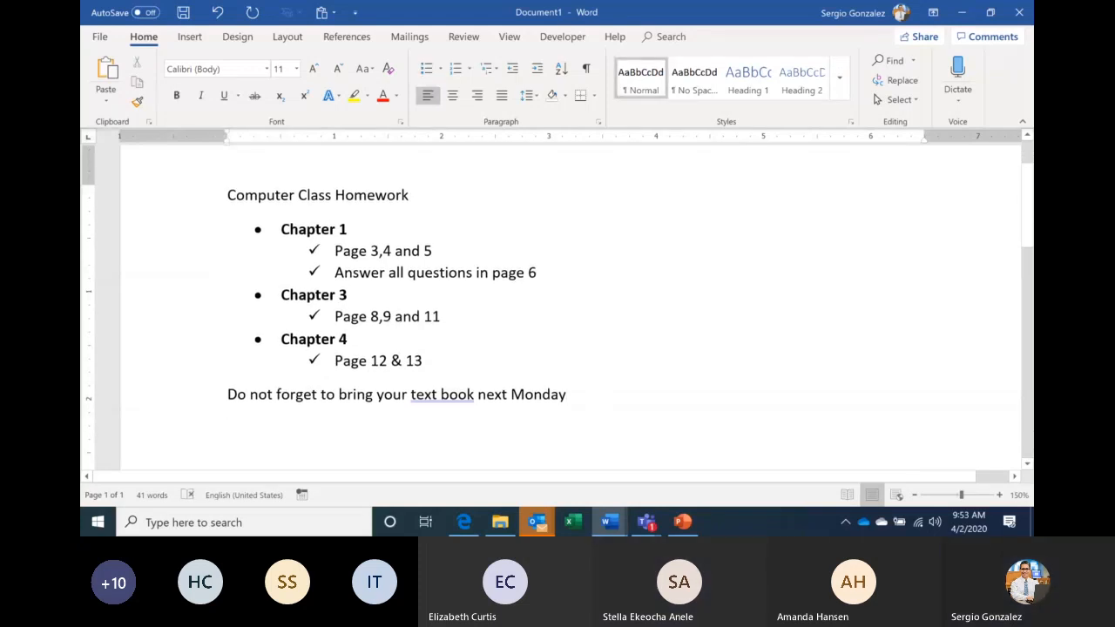
{"action": "type", "text": "In"}
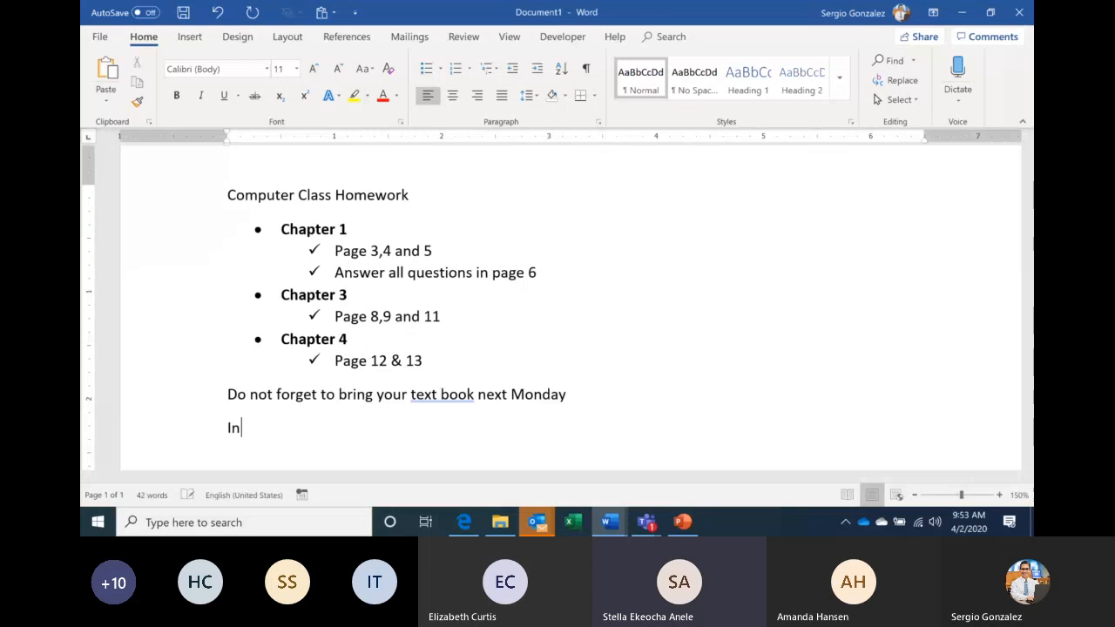
{"action": "type", "text": " ordd"}
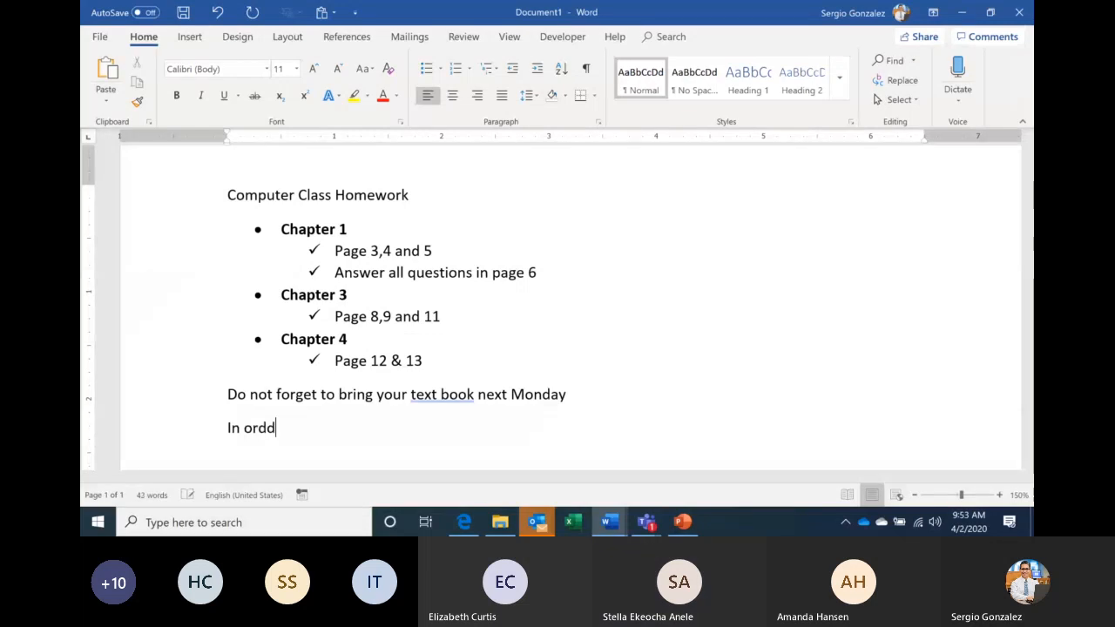
{"action": "key", "text": "BackSpace"}
{"action": "type", "text": "er to comple"}
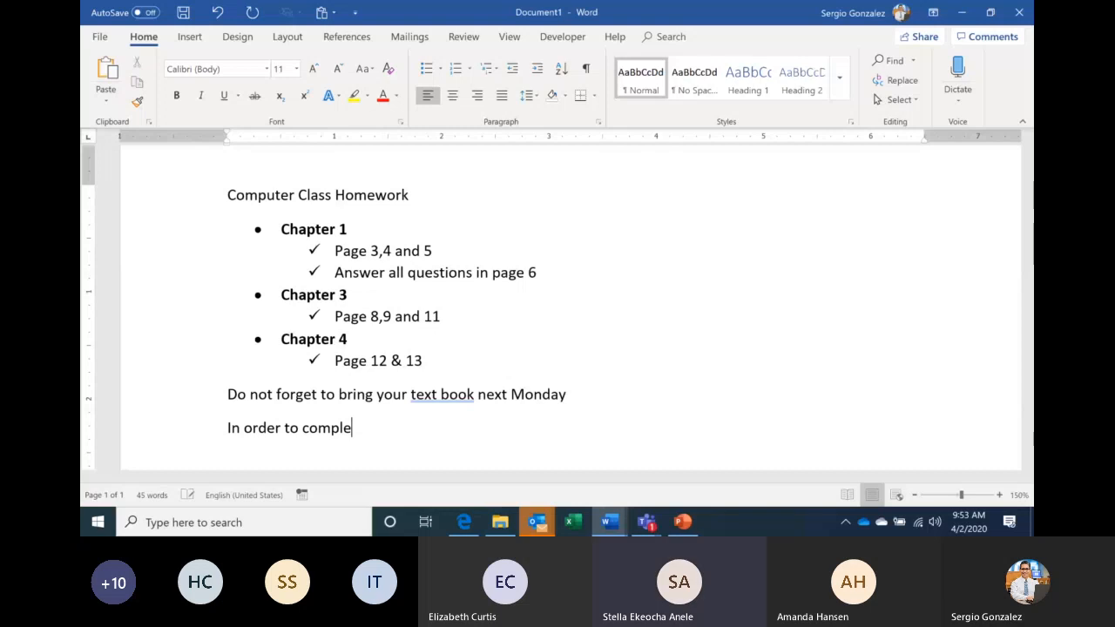
{"action": "type", "text": "follow the nex"}
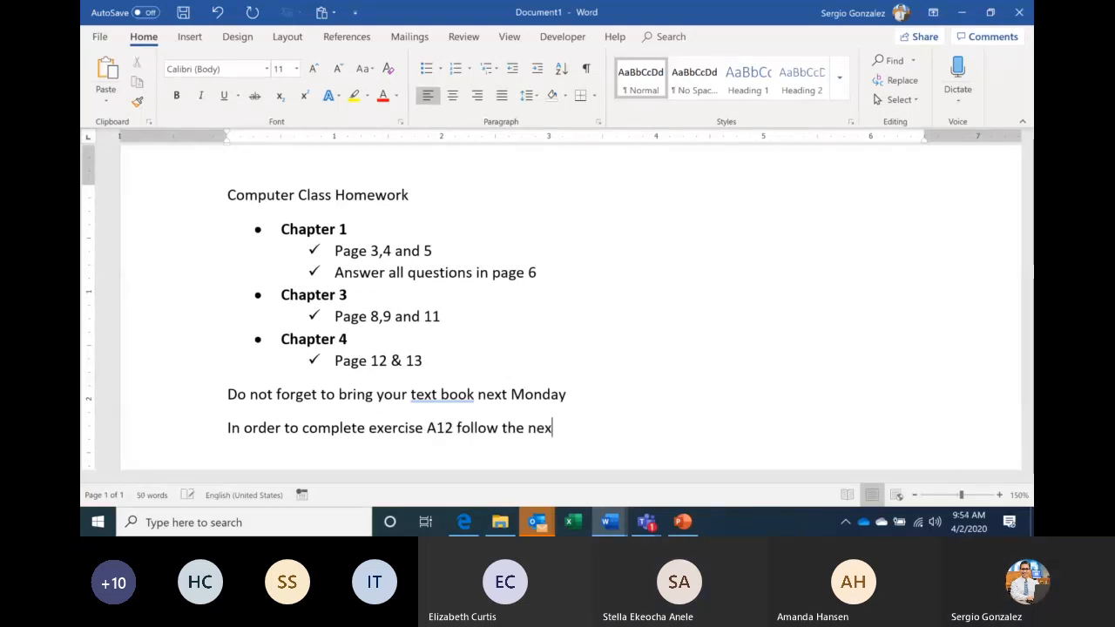
{"action": "type", "text": "t steps:"}
{"action": "key", "text": "Return"}
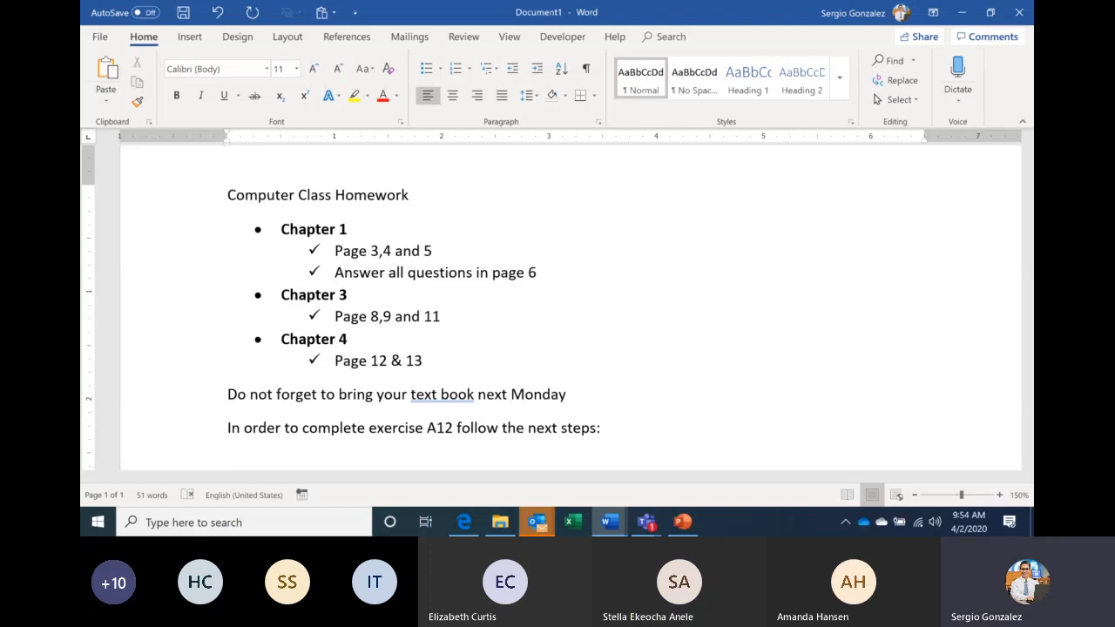
Step: Enter "Select the TEXT", "Go To Home TAB" and "Select the Bullet" as three separate lines below the exercise A12 sentence
{"action": "type", "text": "Select the TEXT"}
{"action": "key", "text": "Return"}
{"action": "type", "text": "Go "}
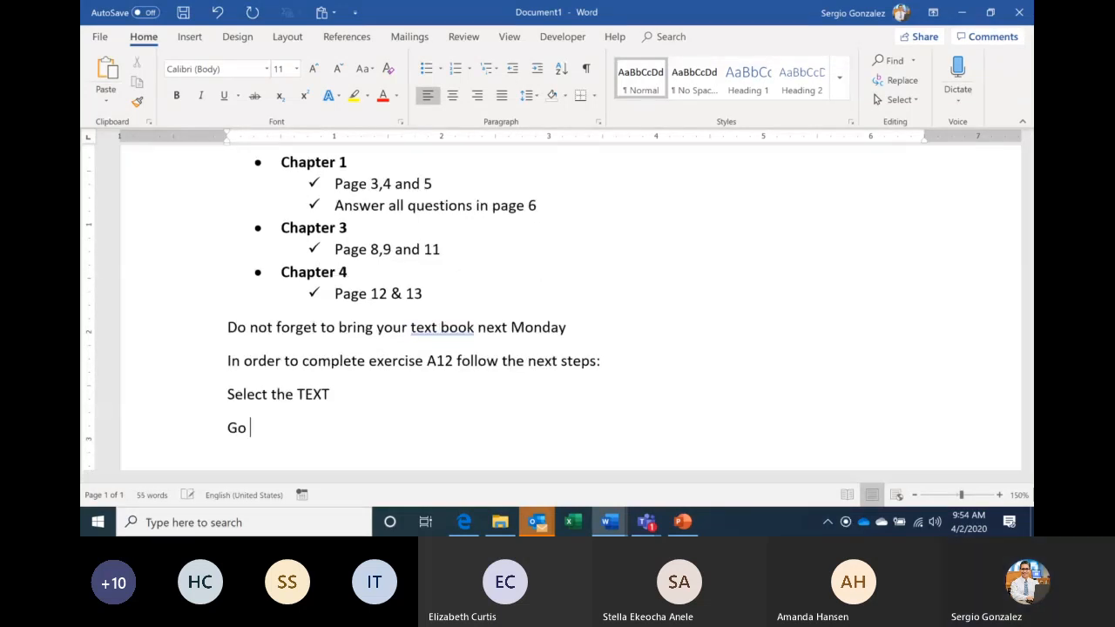
{"action": "type", "text": "To Home "}
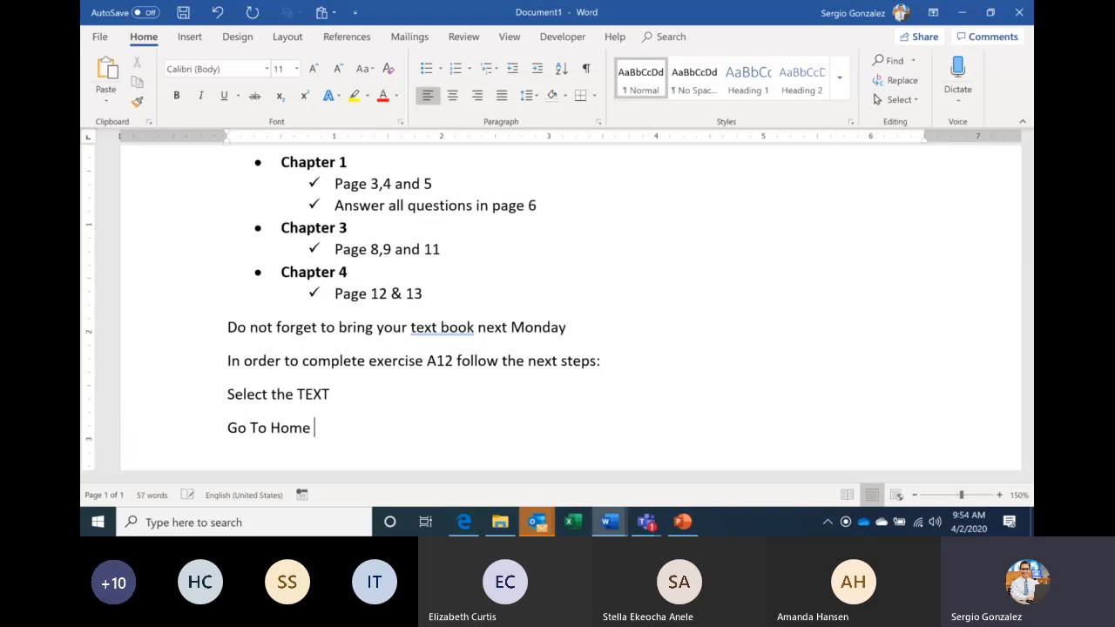
{"action": "type", "text": "TAB"}
{"action": "key", "text": "Return"}
{"action": "type", "text": "Select "}
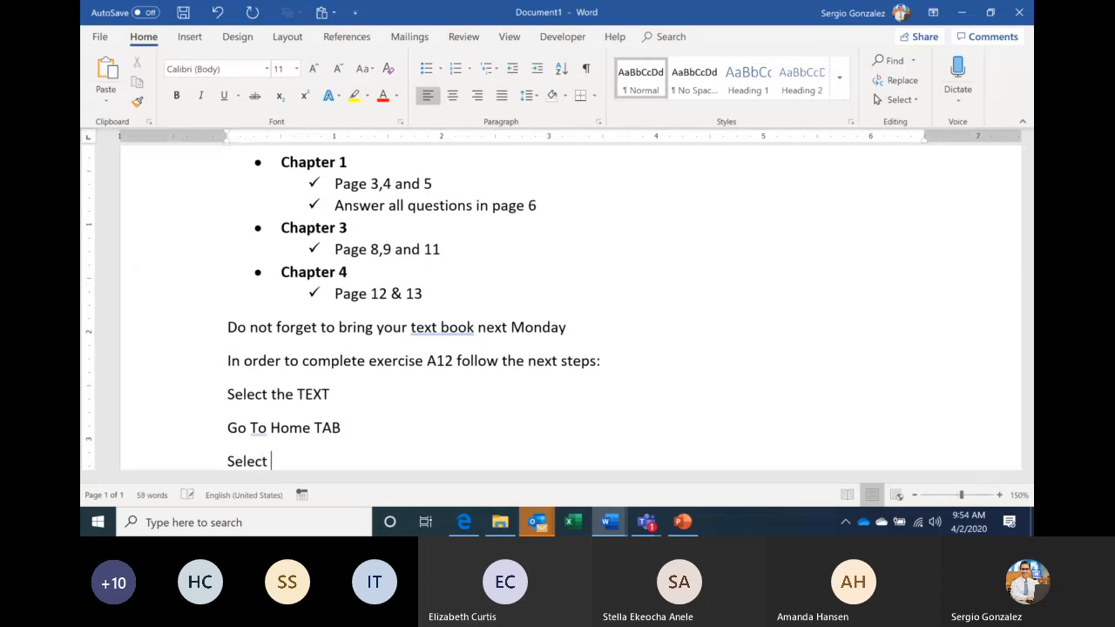
{"action": "type", "text": "the Bullet"}
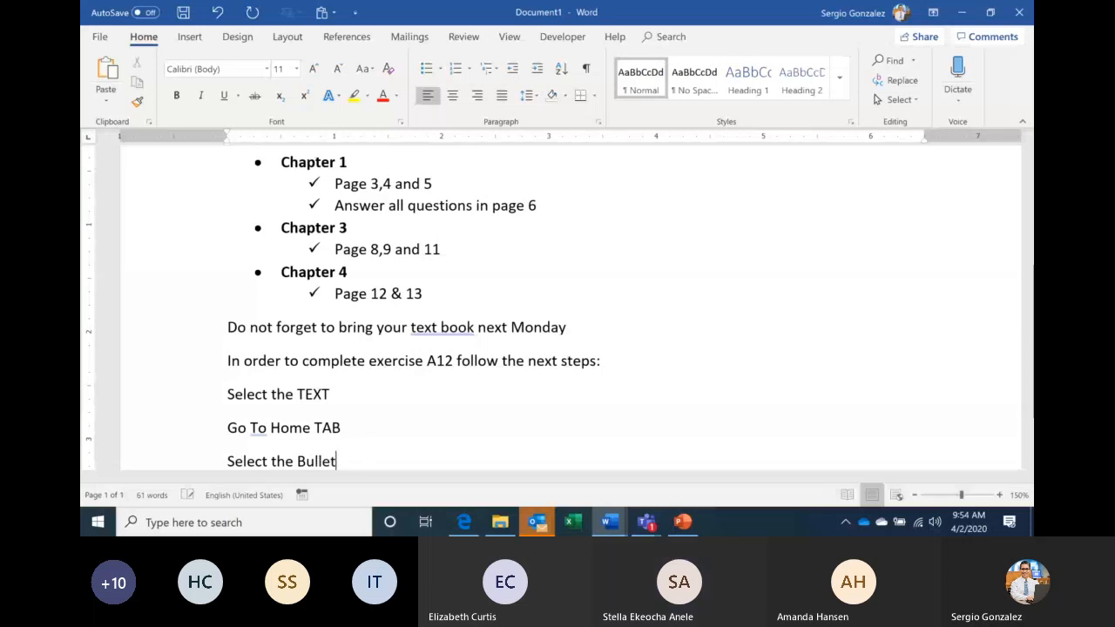
{"action": "key", "text": "Return"}
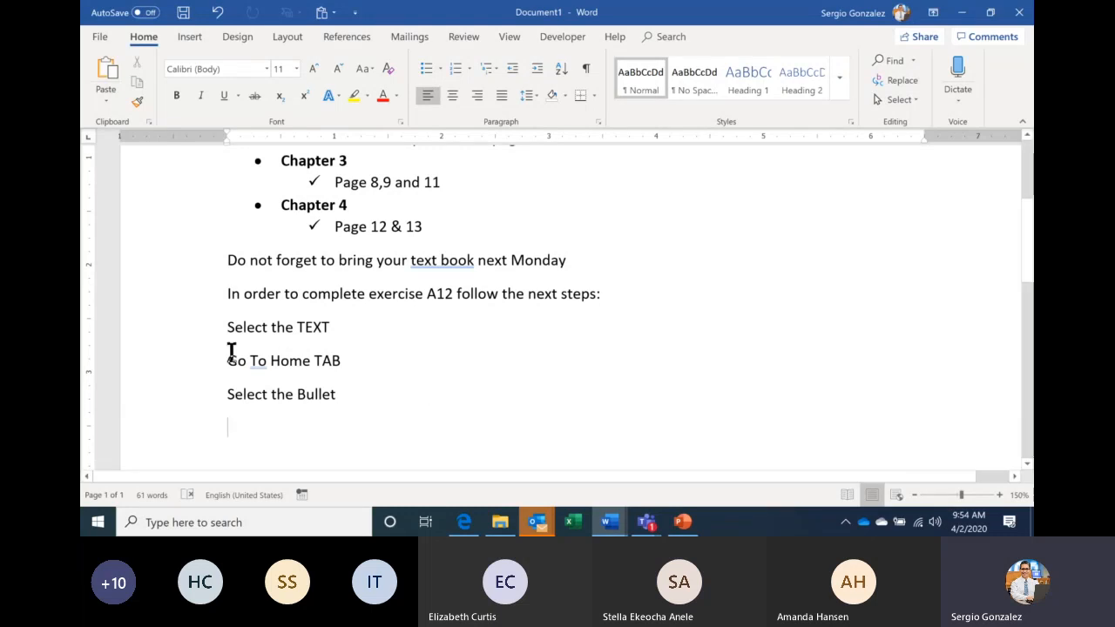
Step: Turn the three instruction lines into a numbered list using the 1) 2) 3) format
{"action": "left_click_drag", "start_coordinate": [225, 327], "coordinate": [347, 396]}
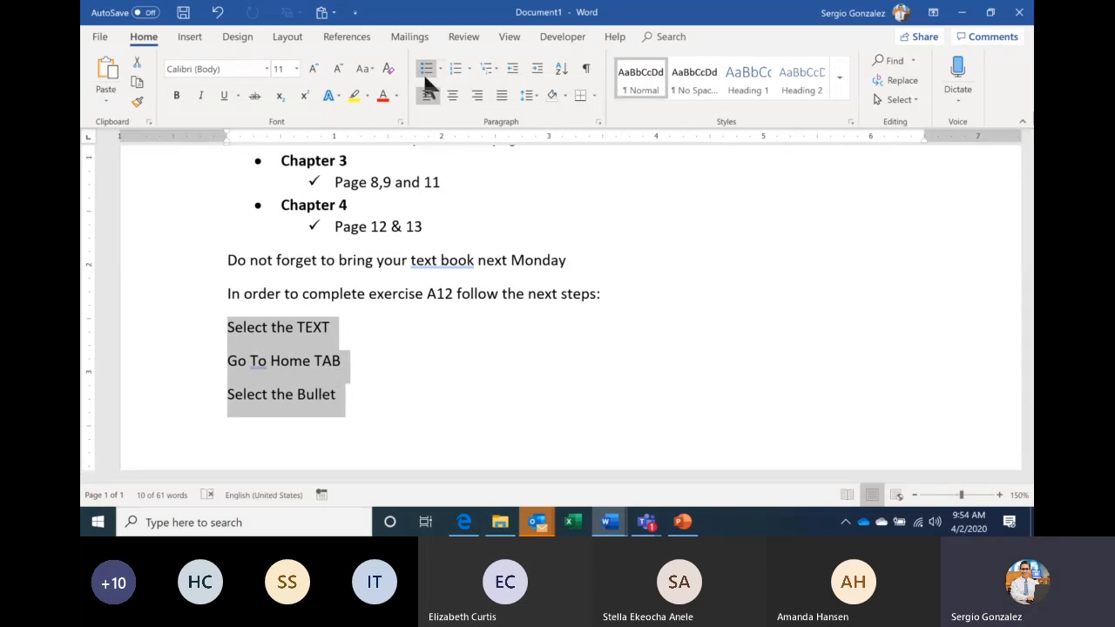
{"action": "left_click", "coordinate": [457, 71]}
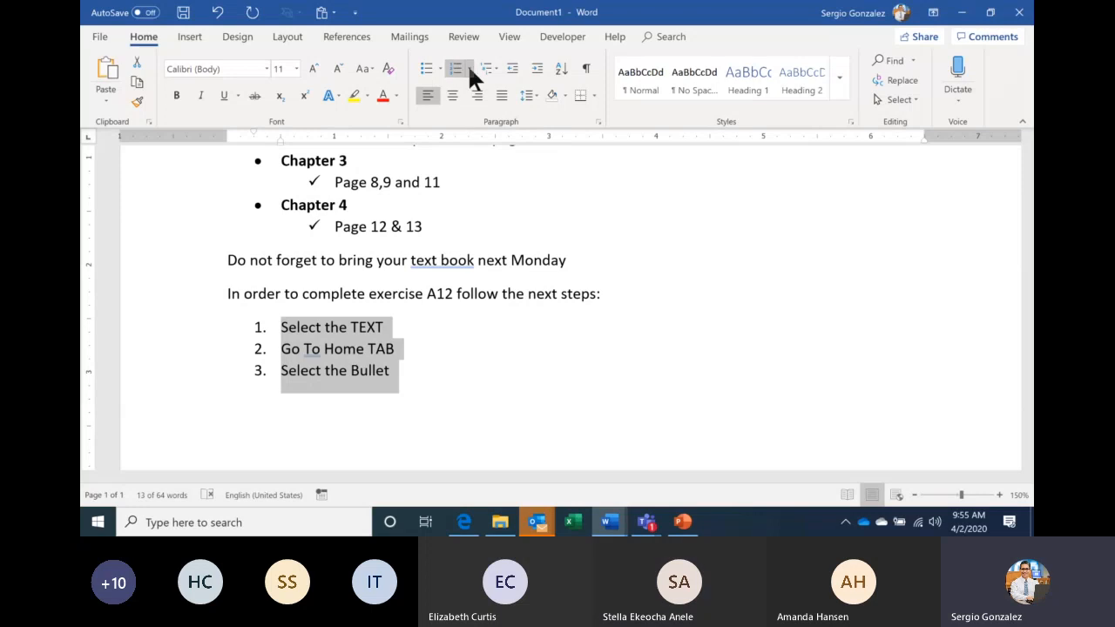
{"action": "left_click", "coordinate": [469, 69]}
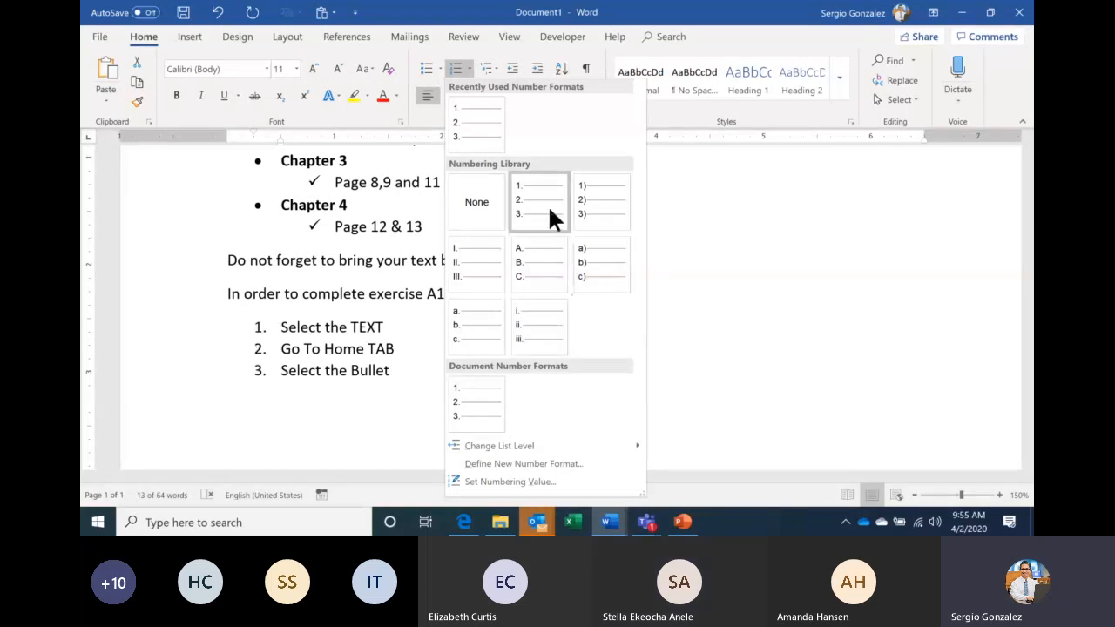
{"action": "left_click", "coordinate": [592, 214]}
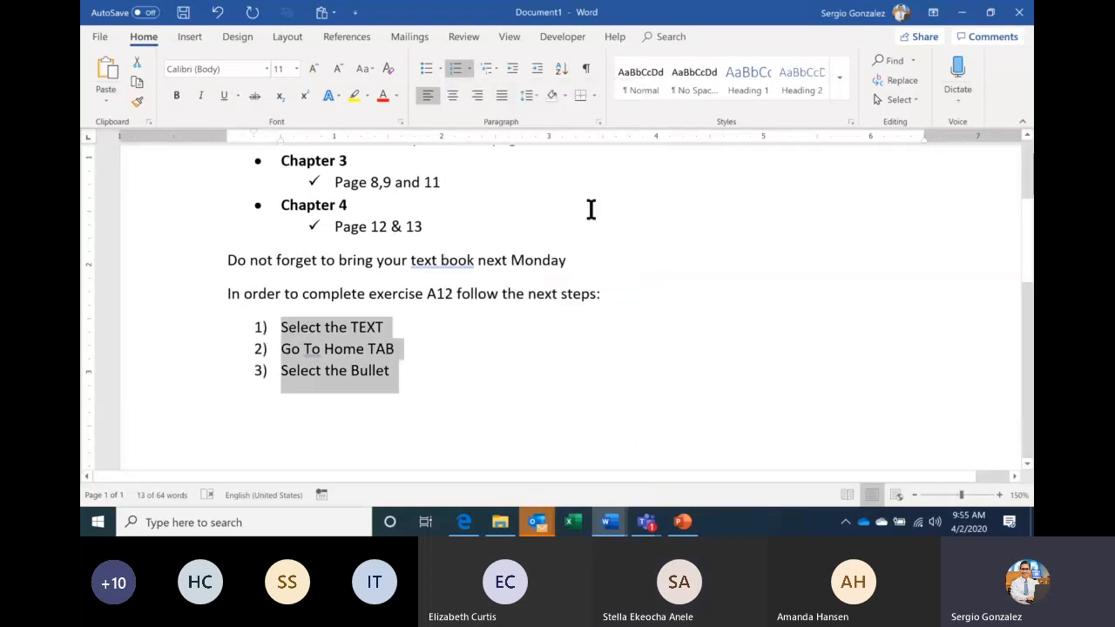
Step: Insert "Move the cursor at the end of the text and ...." after "Select the TEXT" and indent it as a sub-item
{"action": "left_click", "coordinate": [428, 326]}
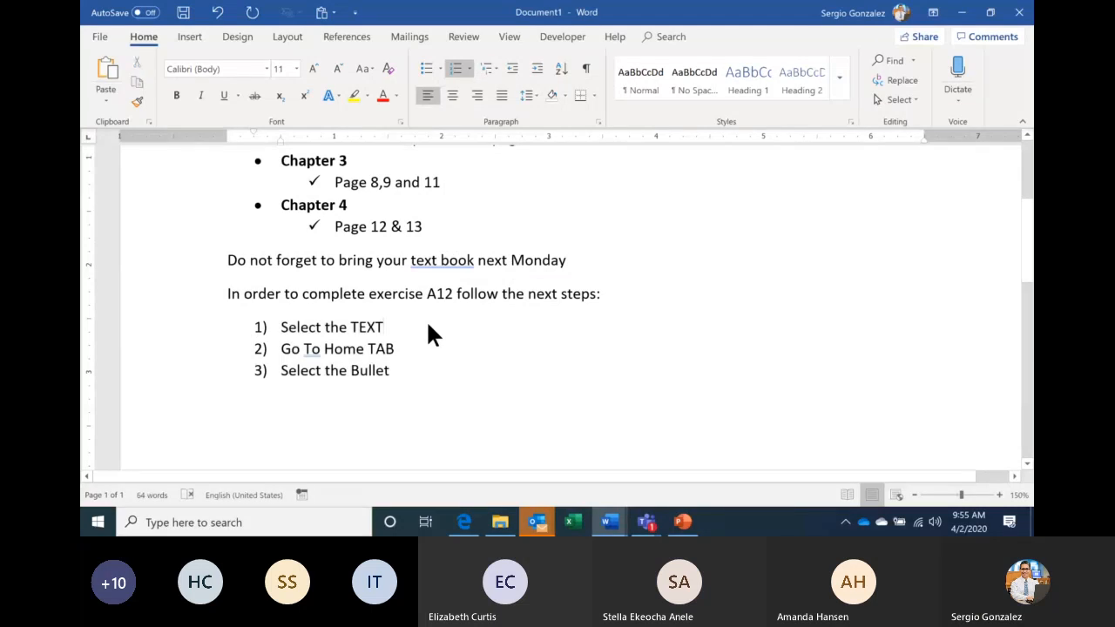
{"action": "key", "text": "Return"}
{"action": "type", "text": "Mo"}
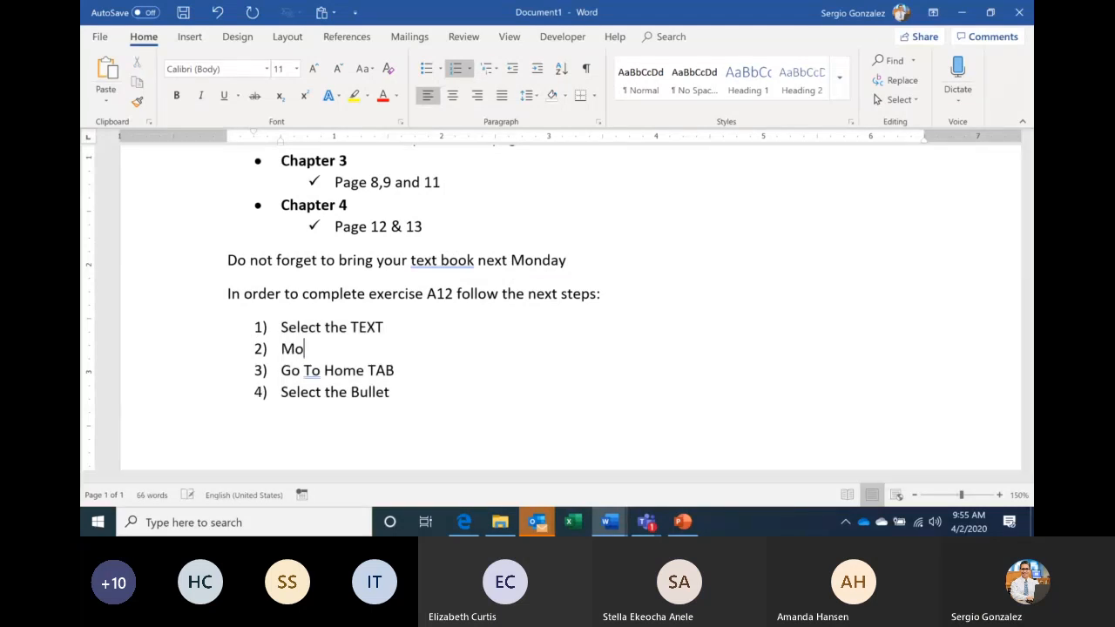
{"action": "type", "text": "ve the cursor at t"}
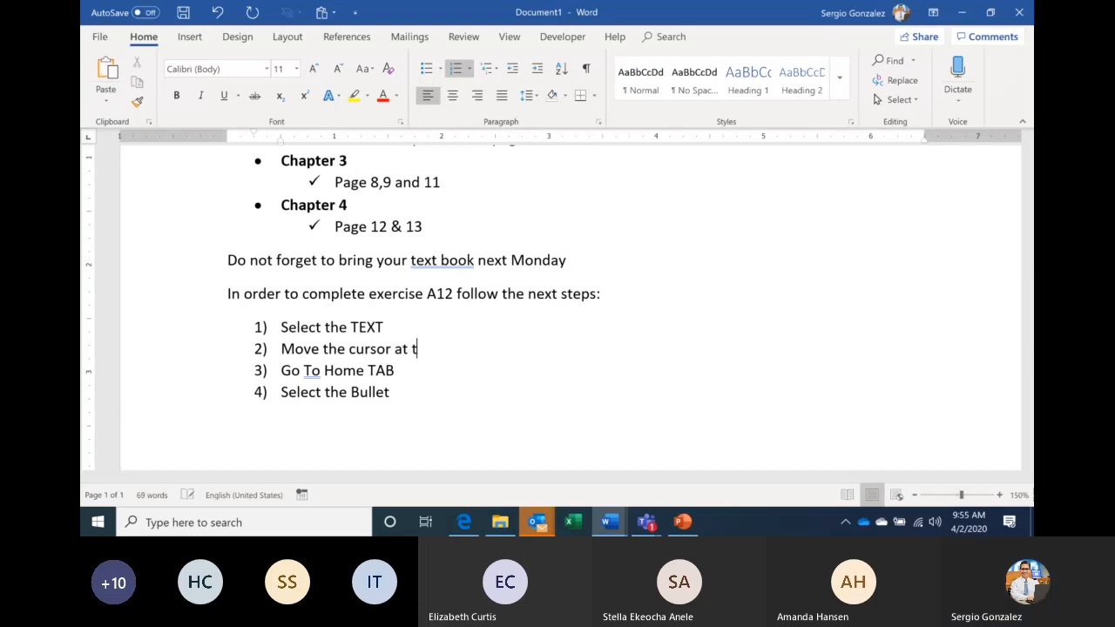
{"action": "type", "text": "he end of the text and "}
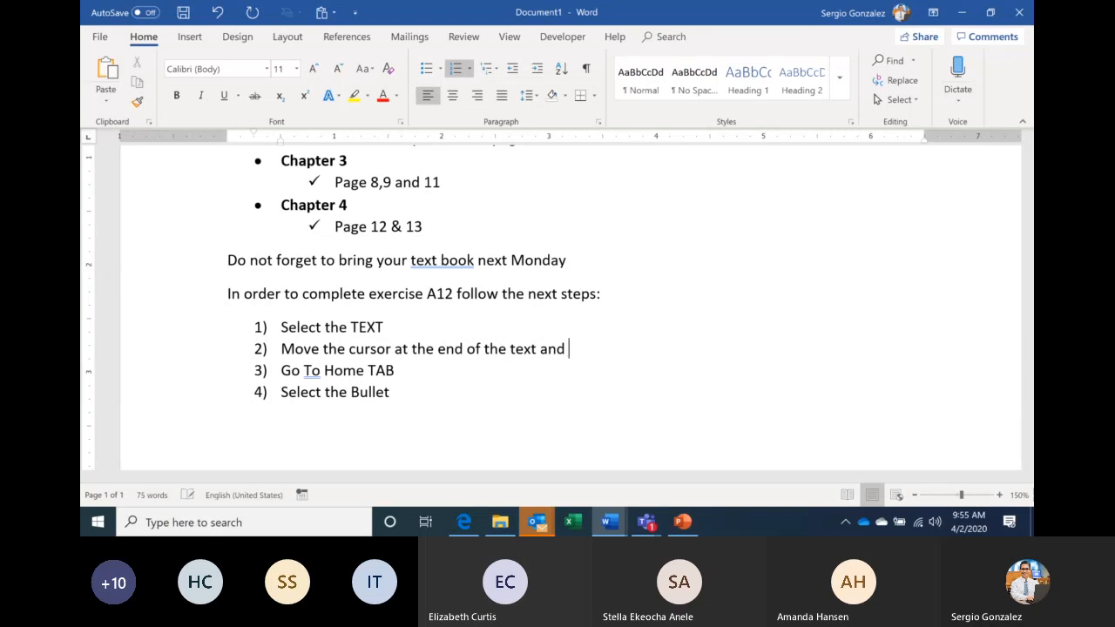
{"action": "type", "text": "...."}
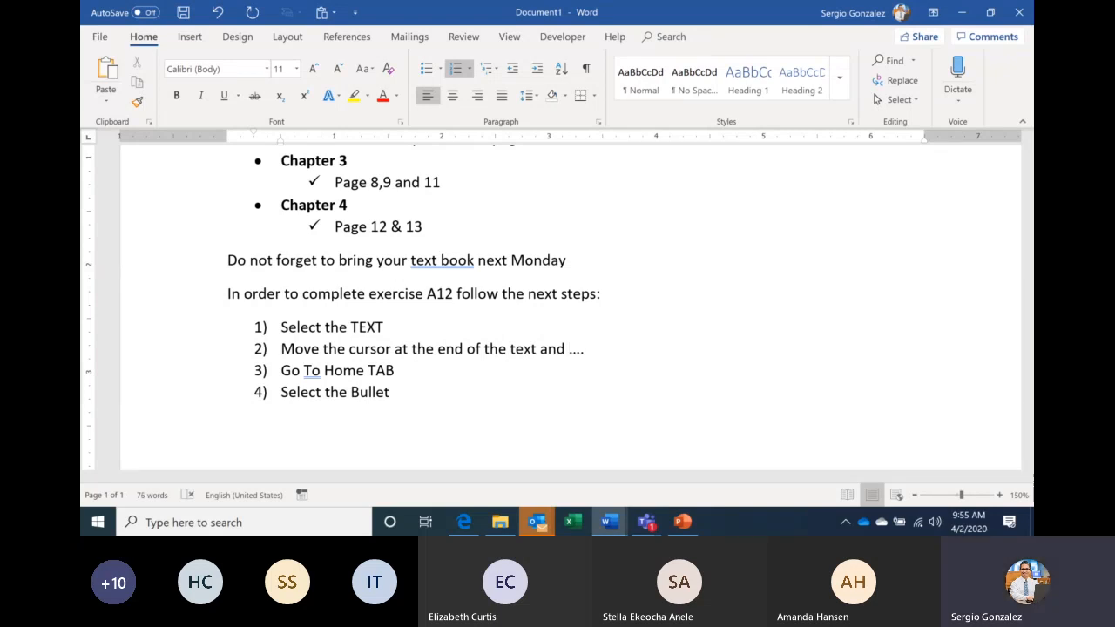
{"action": "left_click", "coordinate": [534, 75]}
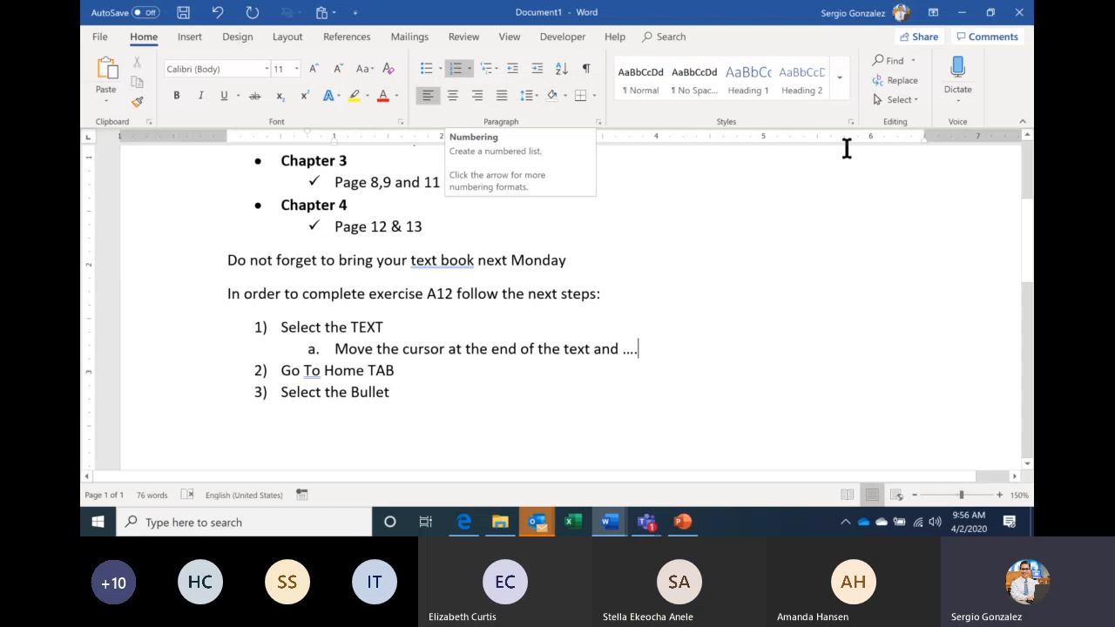
Step: Preview other bullet library symbols, such as the telephone, on the two sub-items under Chapter 1 without applying one
{"action": "left_click", "coordinate": [1028, 136]}
{"action": "left_click", "coordinate": [1028, 136]}
{"action": "left_click", "coordinate": [1028, 137]}
{"action": "left_click", "coordinate": [1028, 136]}
{"action": "left_click", "coordinate": [1029, 137]}
{"action": "left_click", "coordinate": [1028, 137]}
{"action": "scroll", "coordinate": [1029, 144], "scroll_direction": "up", "scroll_amount": 3}
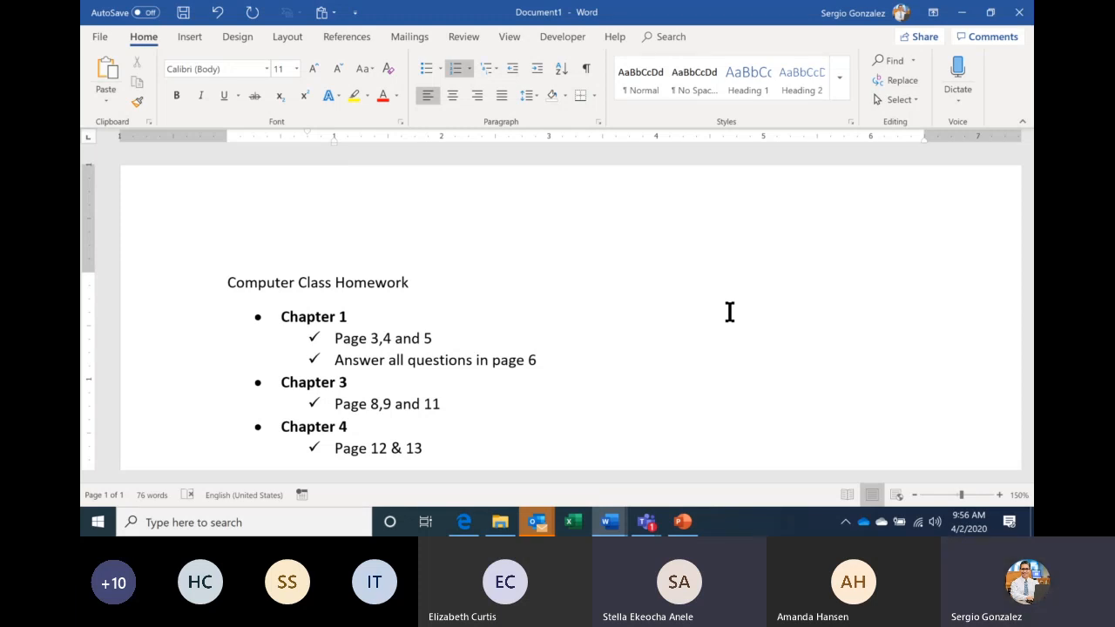
{"action": "left_click_drag", "start_coordinate": [334, 340], "coordinate": [545, 353]}
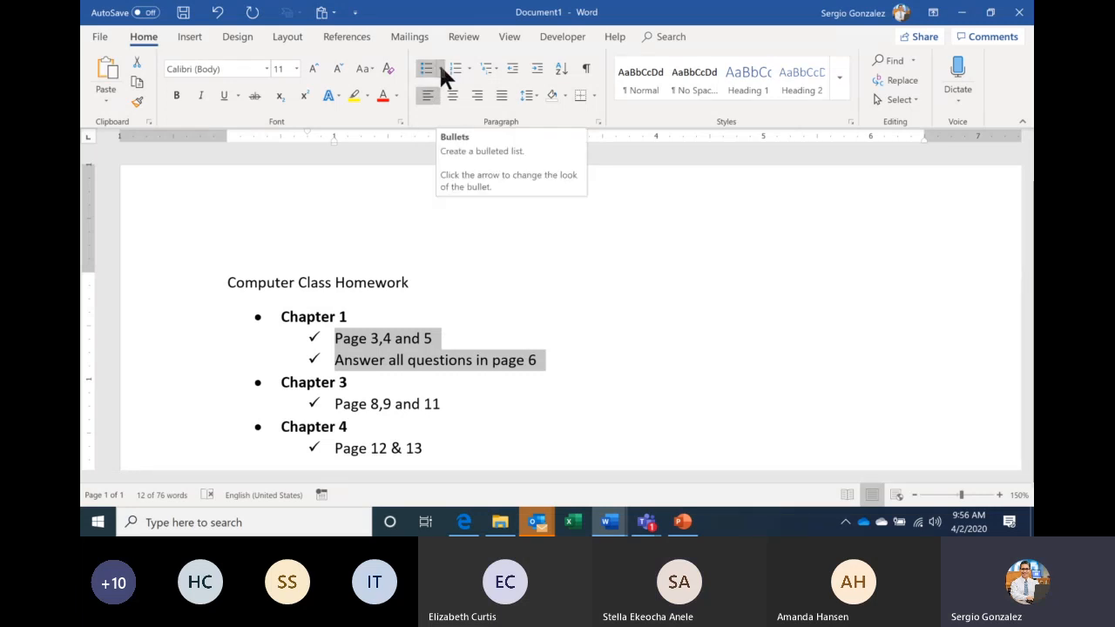
{"action": "left_click", "coordinate": [441, 68]}
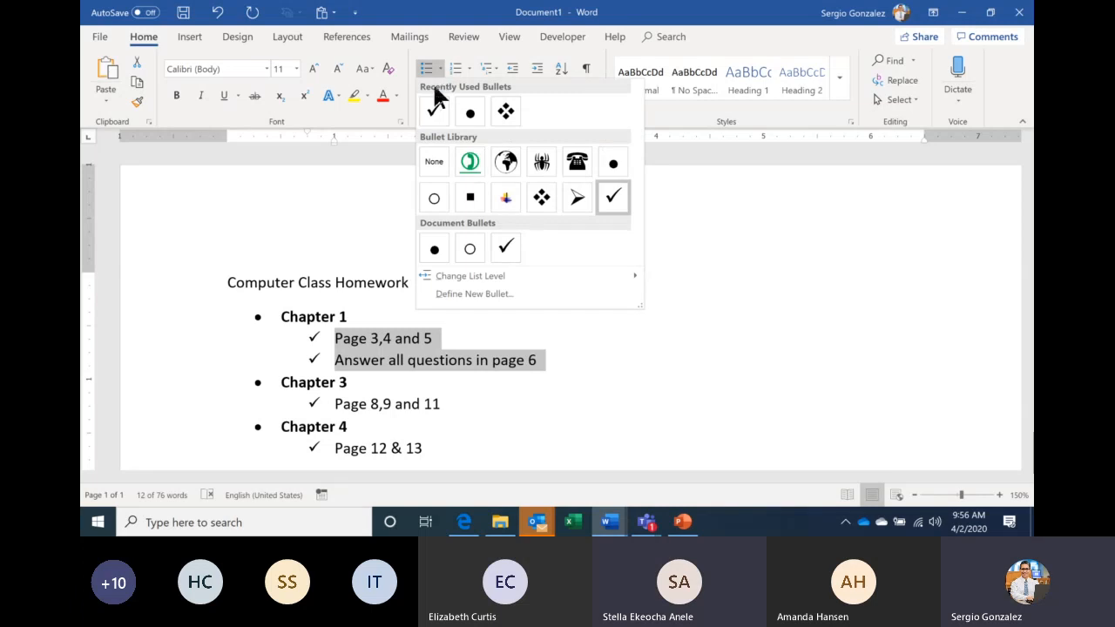
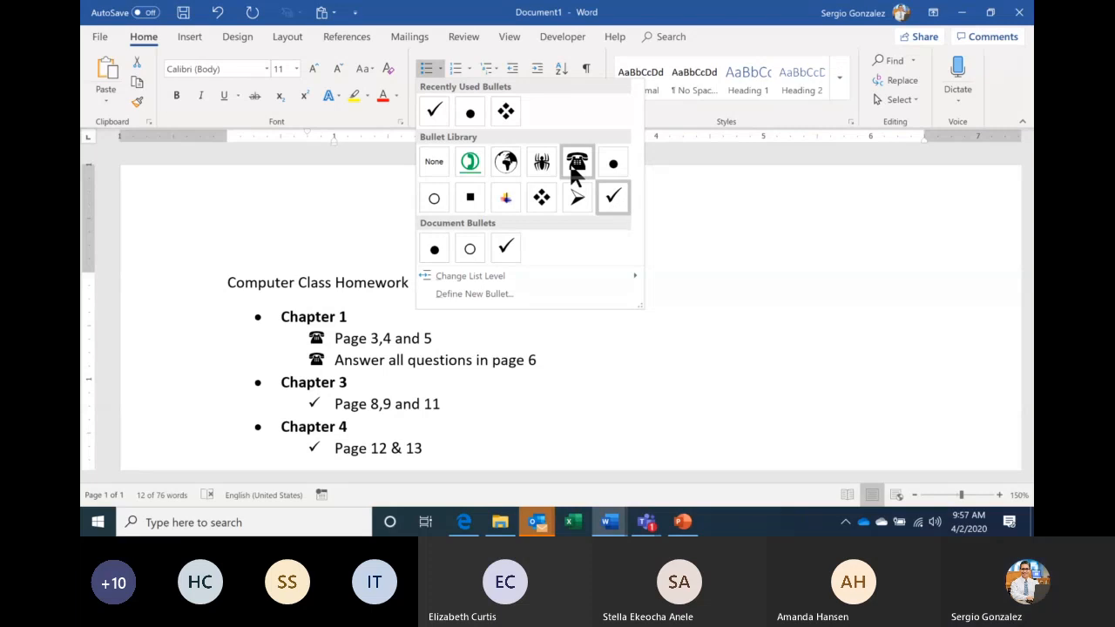
{"action": "left_click", "coordinate": [648, 332]}
{"action": "left_click", "coordinate": [648, 333]}
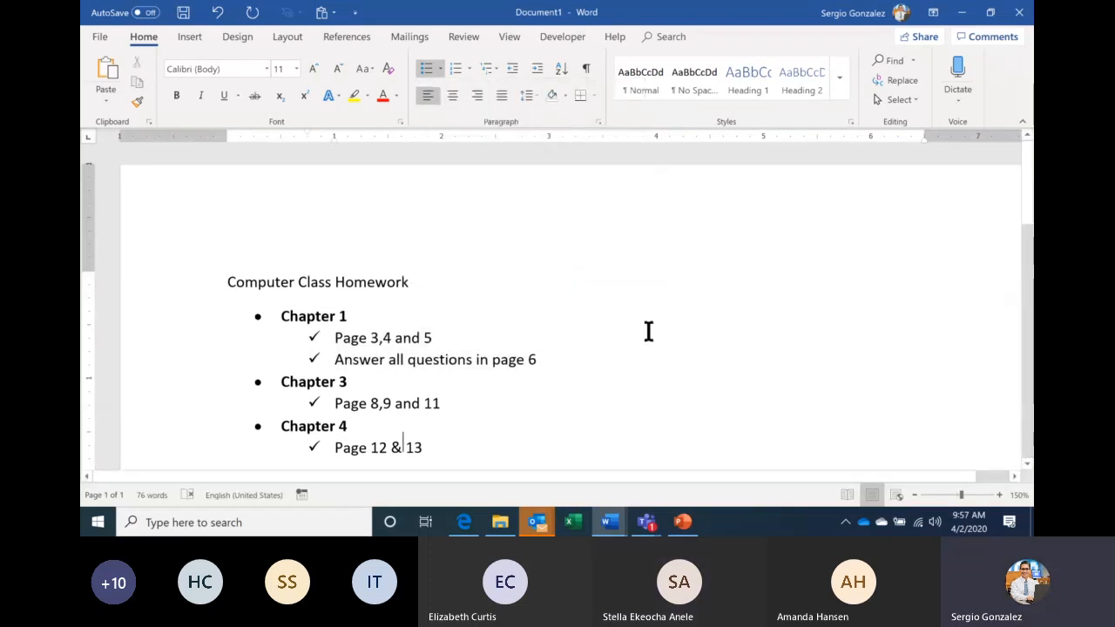
Step: Delete all the text in the document, including the homework bullets and the numbered exercise steps
{"action": "scroll", "coordinate": [649, 331], "scroll_direction": "down", "scroll_amount": 1}
{"action": "key", "text": "Down"}
{"action": "key", "text": "Down"}
{"action": "key", "text": "Down"}
{"action": "key", "text": "Down"}
{"action": "key", "text": "Down"}
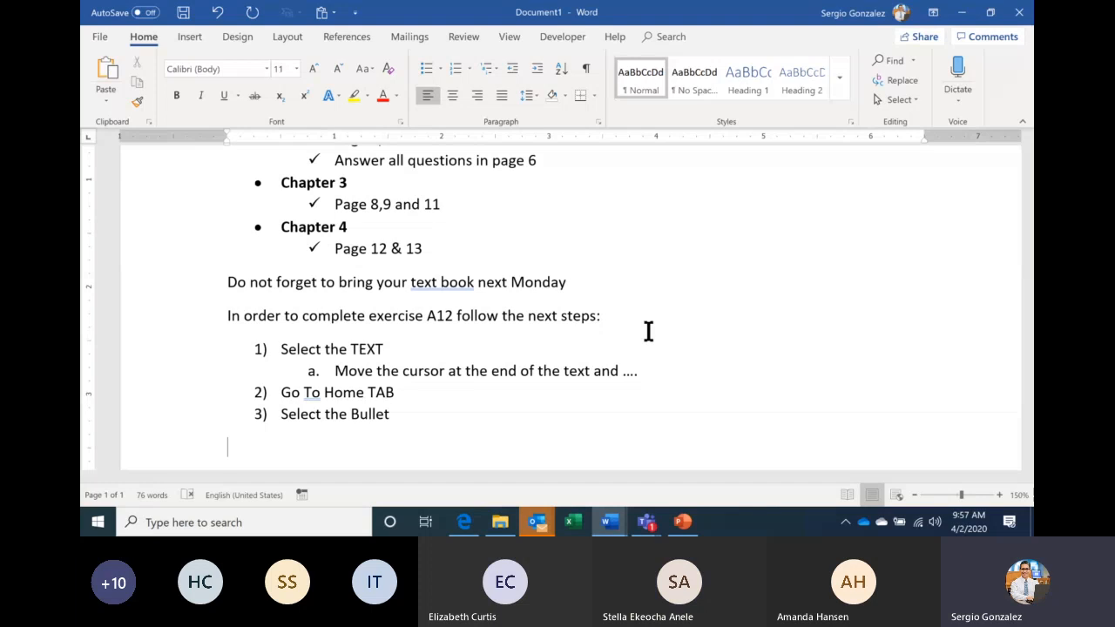
{"action": "key", "text": "ctrl+a"}
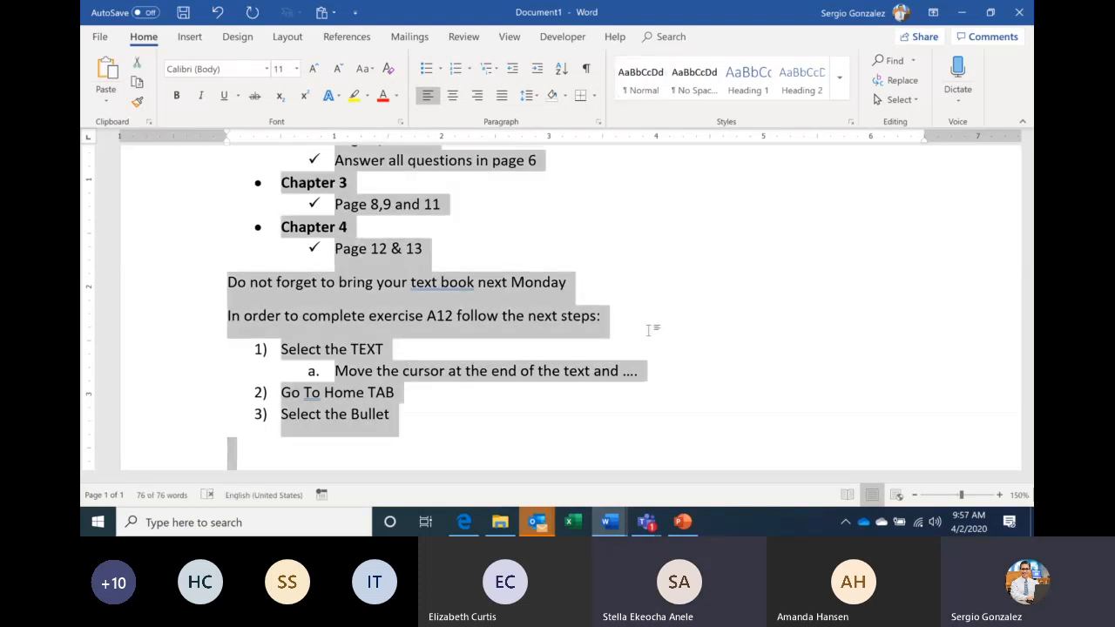
{"action": "key", "text": "Delete"}
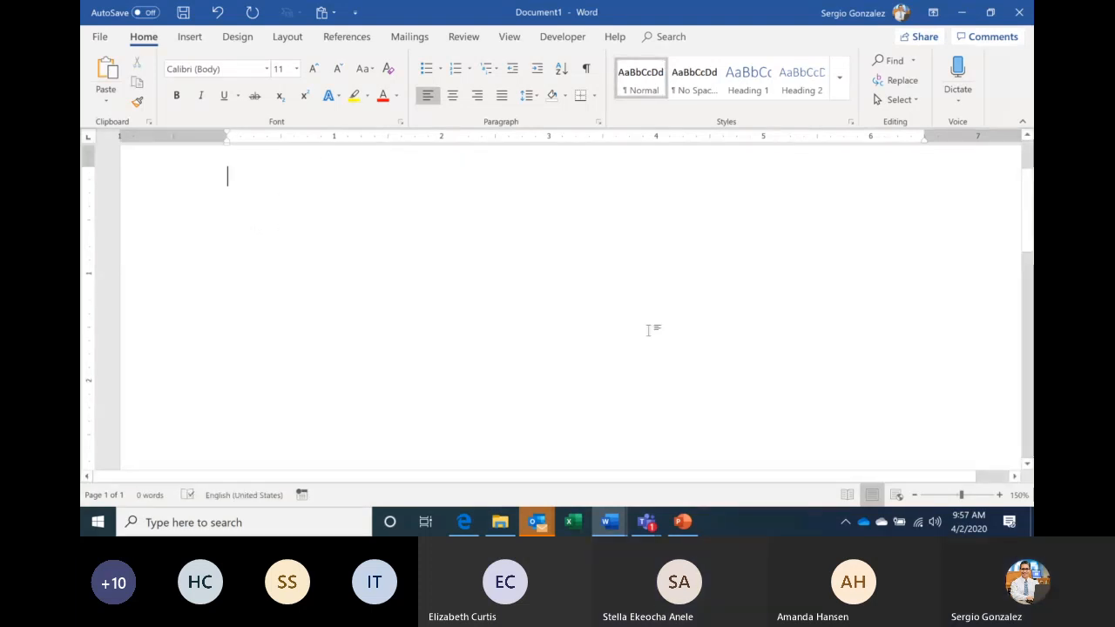
Step: Enter the sentence "In order to use the Fax Machine follow these steps:" and leave a blank line below it
{"action": "type", "text": "i"}
{"action": "key", "text": "BackSpace"}
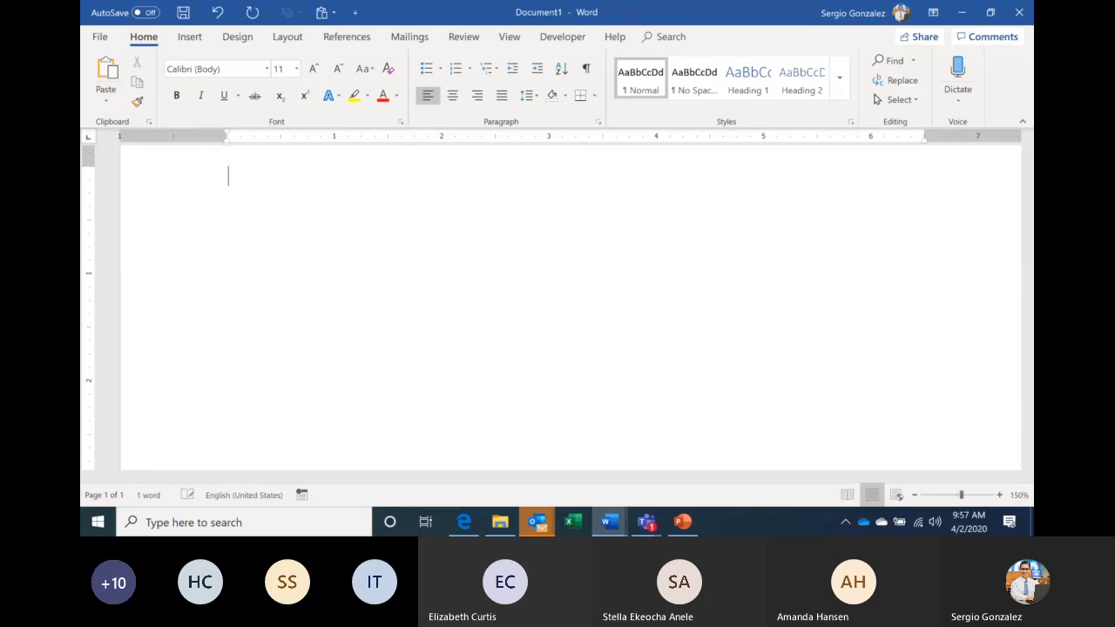
{"action": "type", "text": "In order to use the F"}
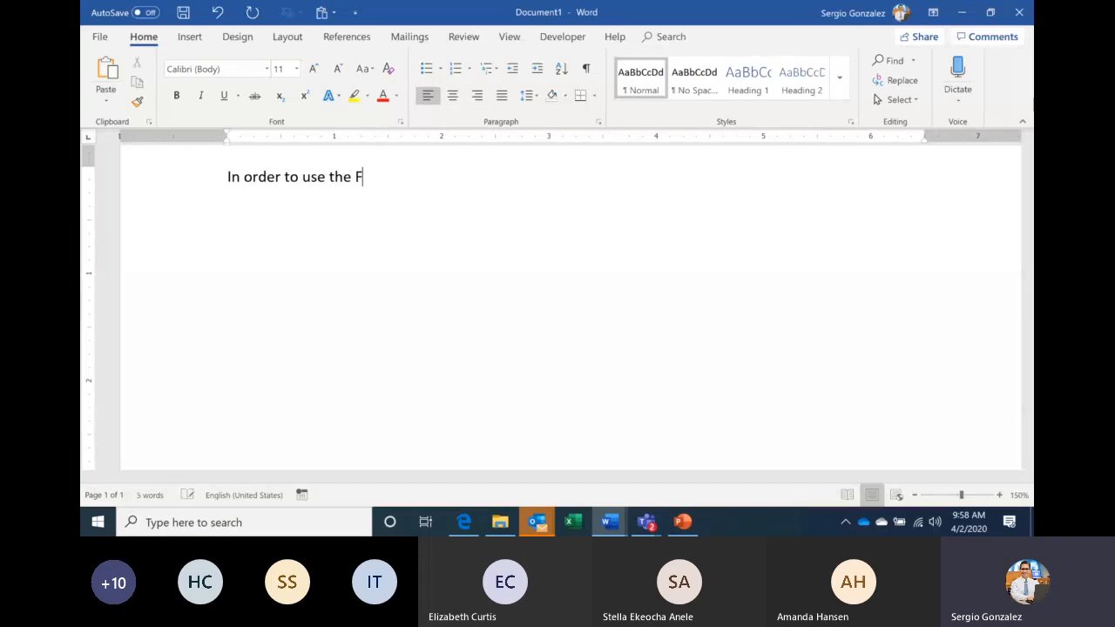
{"action": "type", "text": "ax Machine follow these steps:"}
{"action": "key", "text": "Return"}
{"action": "key", "text": "Tab"}
{"action": "key", "text": "Tab"}
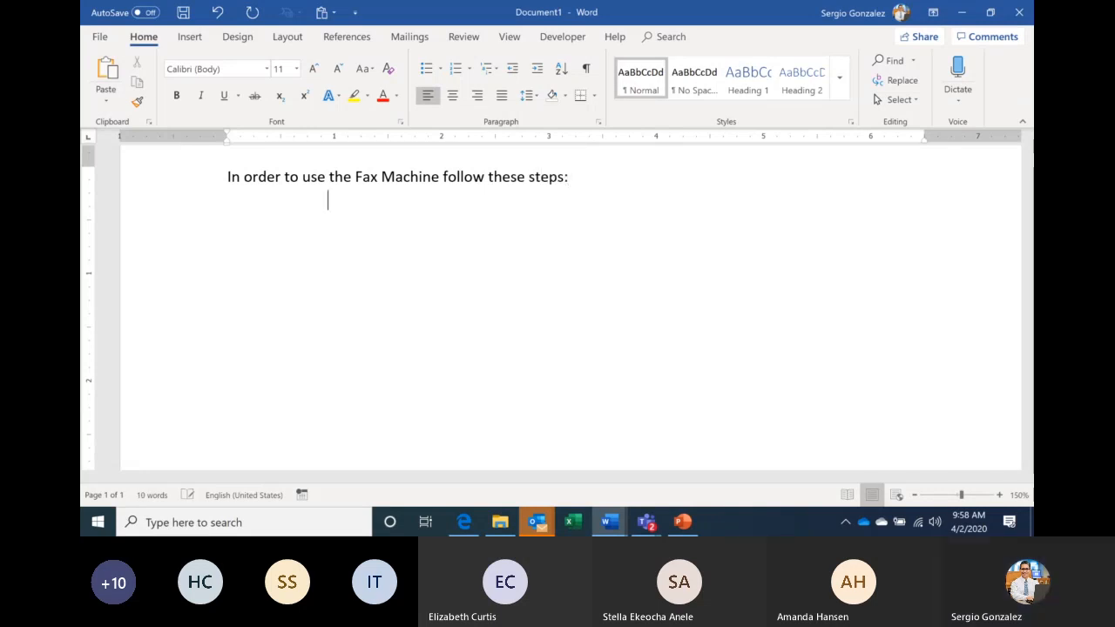
{"action": "key", "text": "BackSpace"}
{"action": "key", "text": "BackSpace"}
{"action": "key", "text": "Return"}
Step: Enter "Place face down your document", "Dial the number" and "Wait for the signal" as separate lines below the fax sentence
{"action": "type", "text": "Place do"}
{"action": "key", "text": "BackSpace"}
{"action": "key", "text": "BackSpace"}
{"action": "type", "text": "face down your d"}
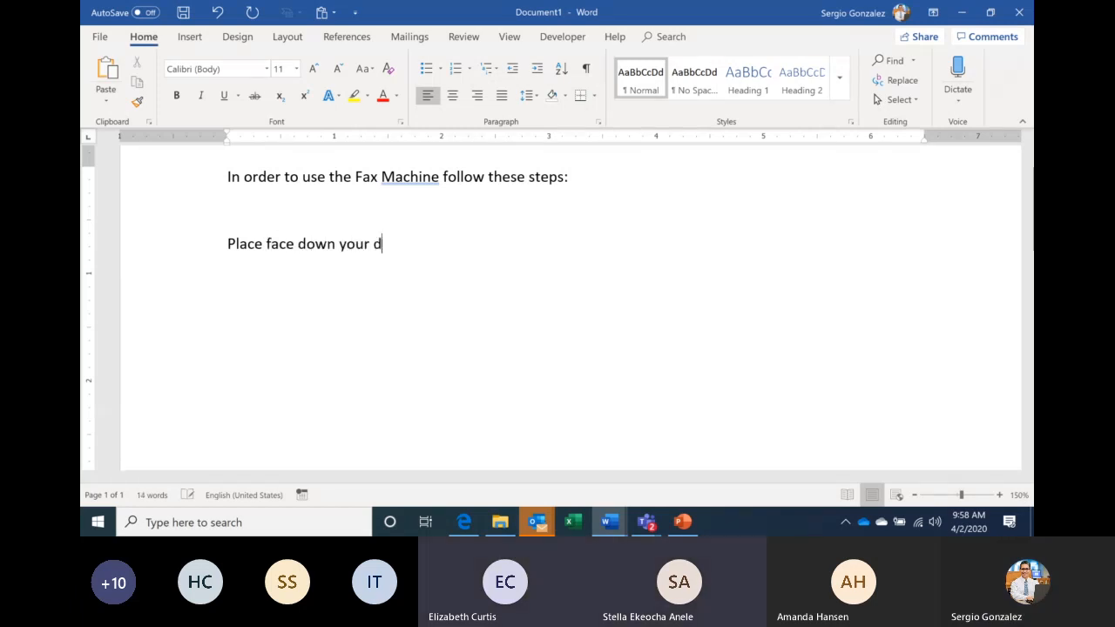
{"action": "type", "text": "ocument"}
{"action": "key", "text": "Return"}
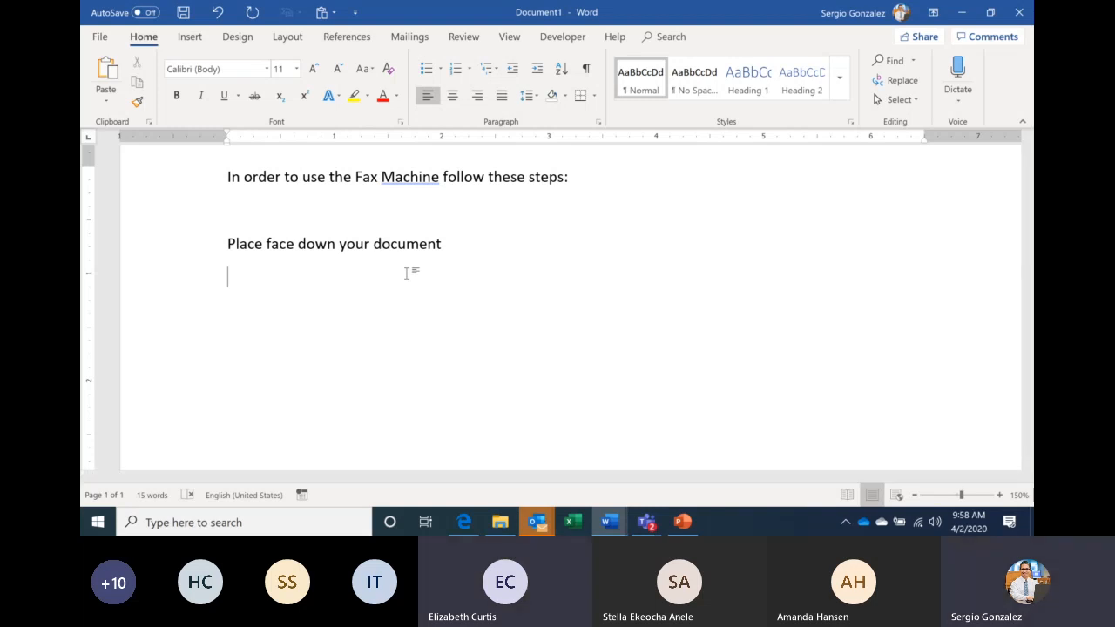
{"action": "type", "text": "D"}
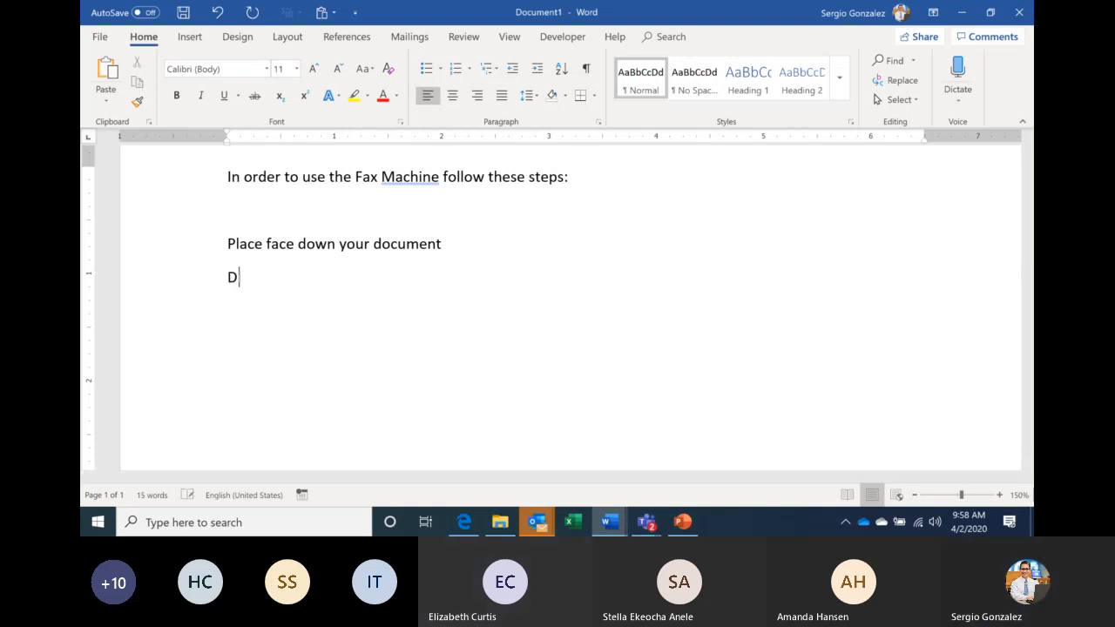
{"action": "type", "text": "ial the num"}
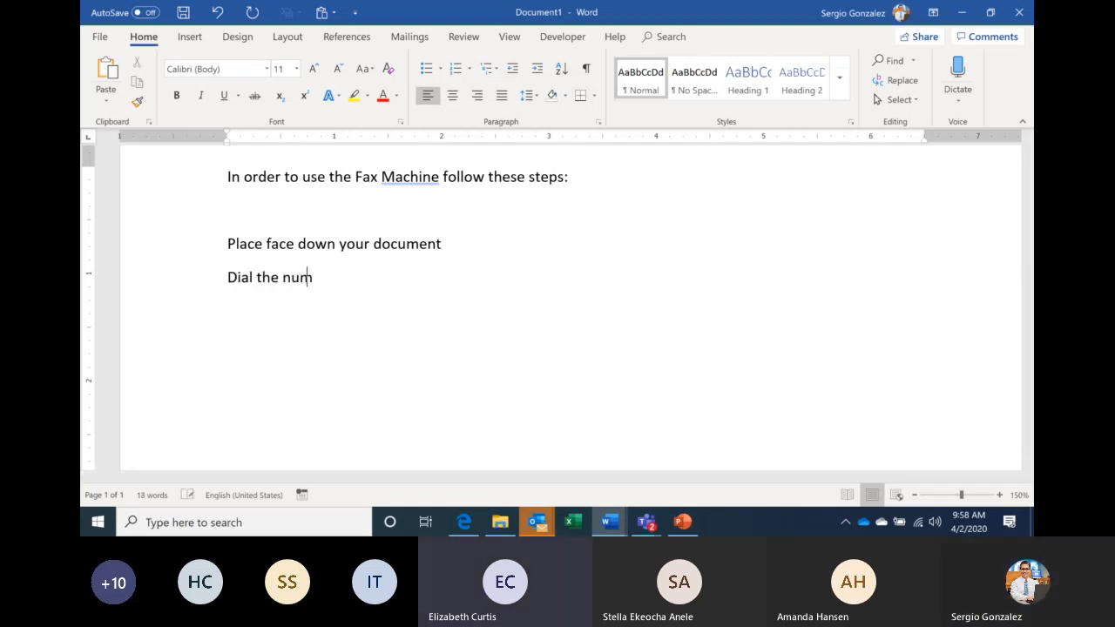
{"action": "type", "text": "berwait for the signal"}
{"action": "key", "text": "Return"}
Step: Add "Press START (Green Bottom)" as the fourth instruction line, correcting the spelling of its last word
{"action": "type", "text": "Press START"}
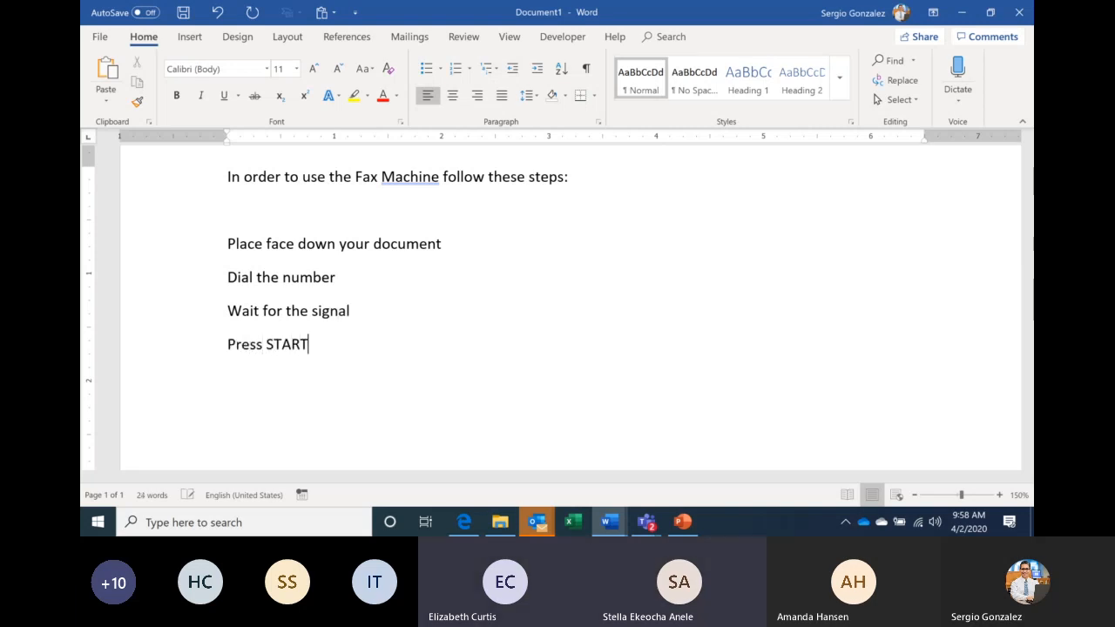
{"action": "type", "text": " ("}
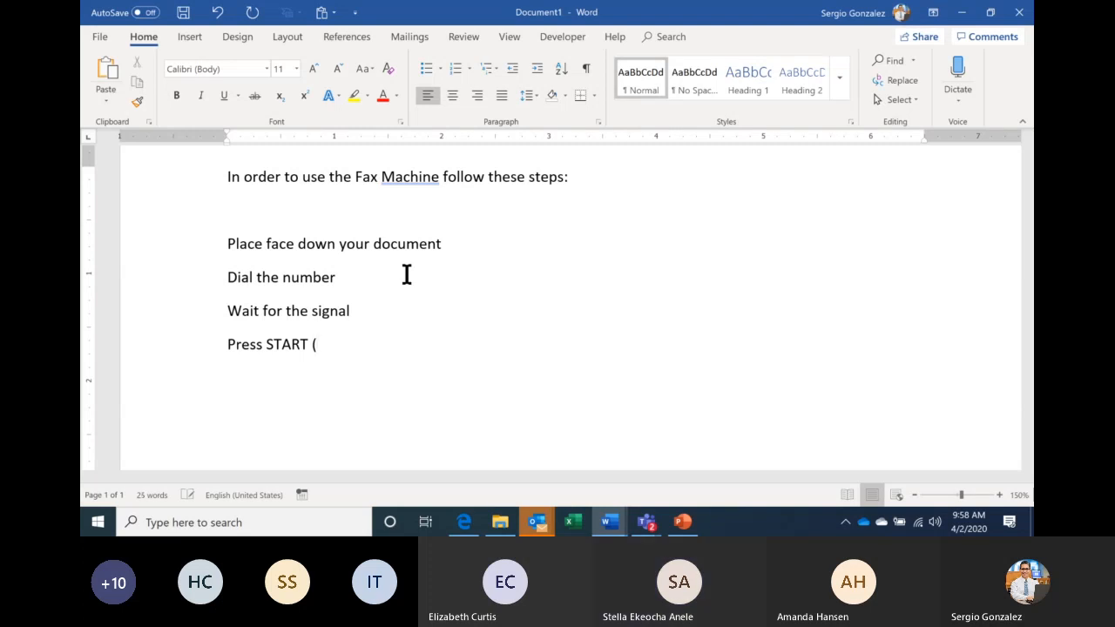
{"action": "type", "text": "Green Botton)"}
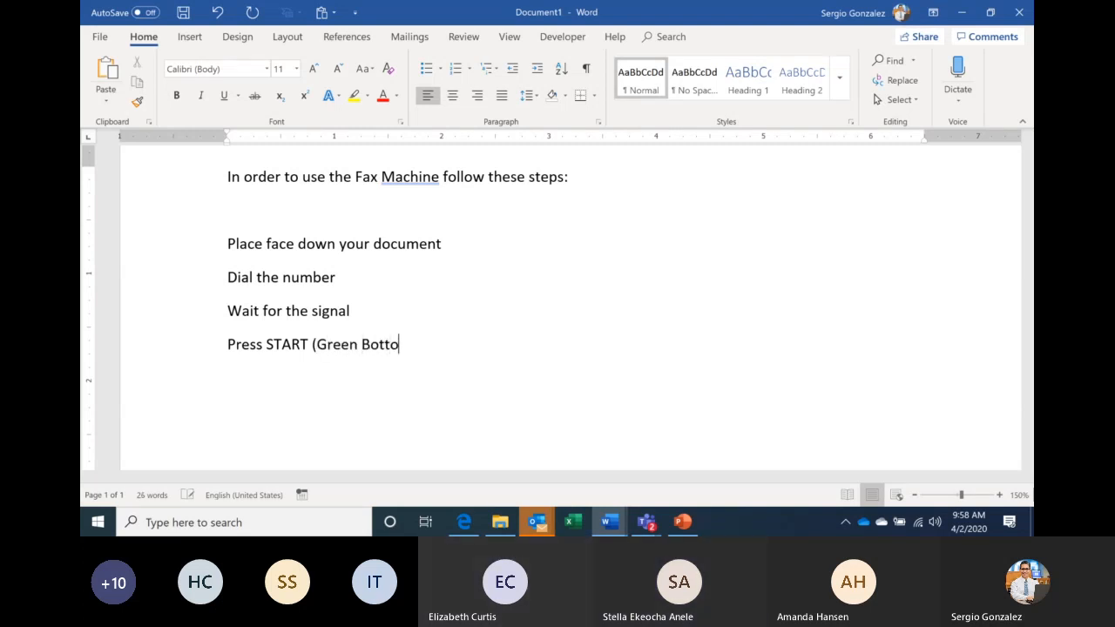
{"action": "key", "text": "Return"}
{"action": "right_click", "coordinate": [393, 346]}
{"action": "left_click", "coordinate": [476, 183]}
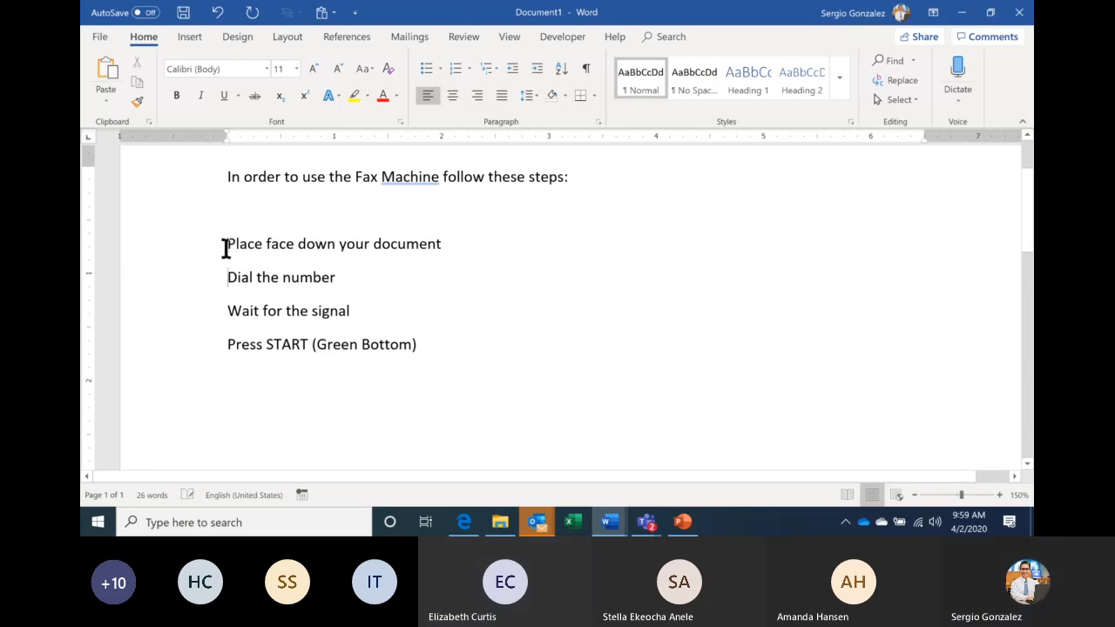
Step: Apply the telephone bullet from the bullet library to the four fax instruction lines
{"action": "left_click_drag", "start_coordinate": [224, 244], "coordinate": [434, 347]}
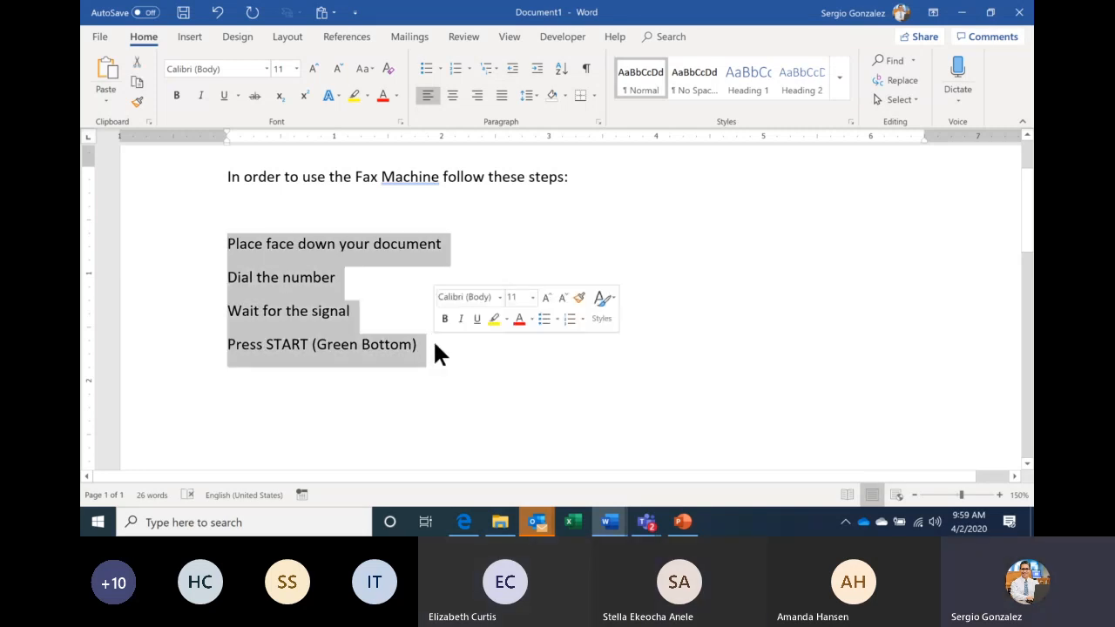
{"action": "left_click", "coordinate": [442, 67]}
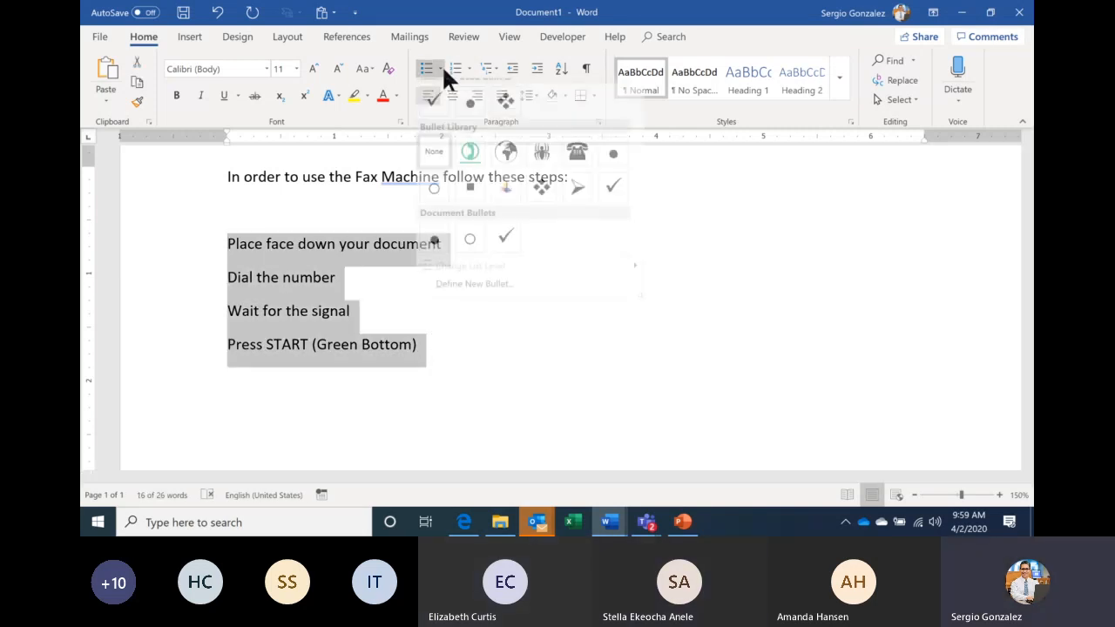
{"action": "left_click", "coordinate": [576, 162]}
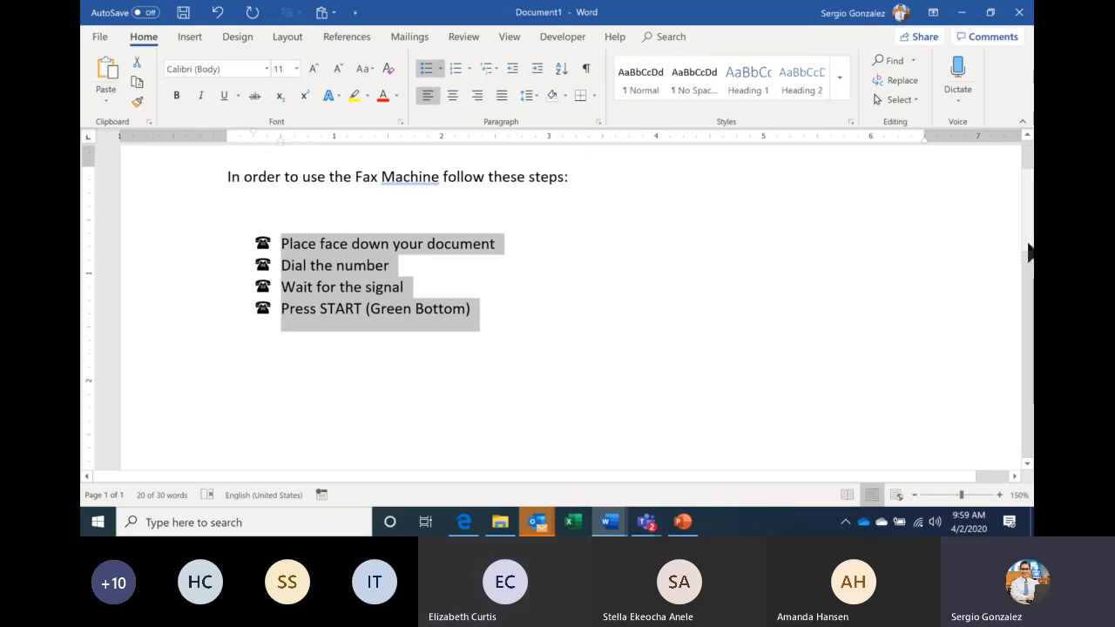
{"action": "left_click_drag", "start_coordinate": [1029, 244], "coordinate": [1029, 214]}
Step: Mute everyone in the Microsoft Teams meeting and return to Document1 in Word
{"action": "left_click", "coordinate": [647, 523]}
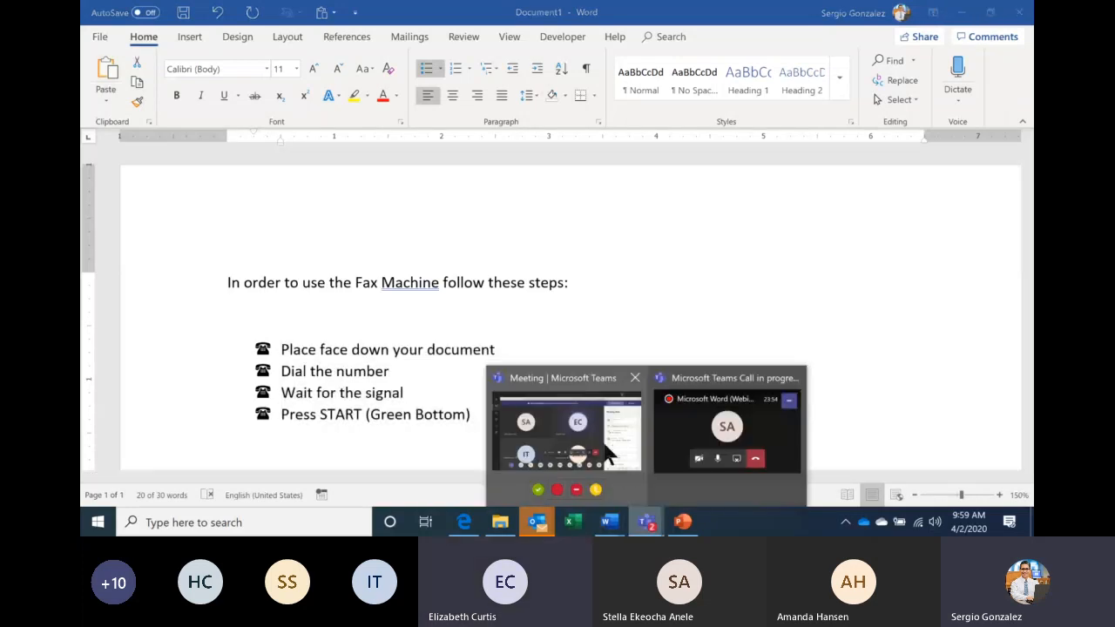
{"action": "left_click", "coordinate": [609, 454]}
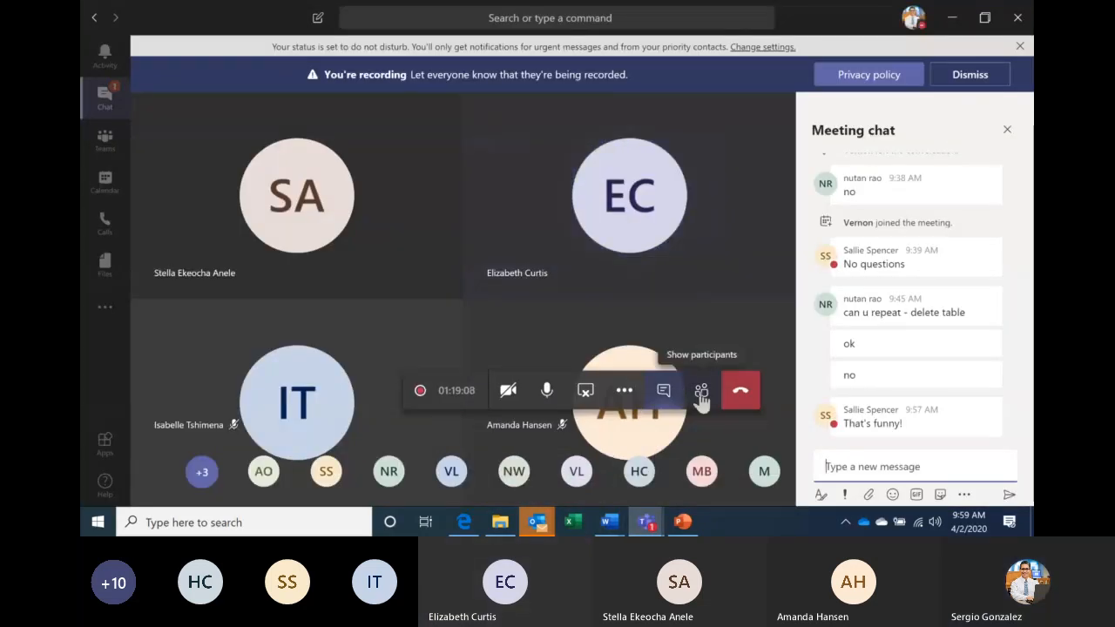
{"action": "left_click", "coordinate": [702, 394]}
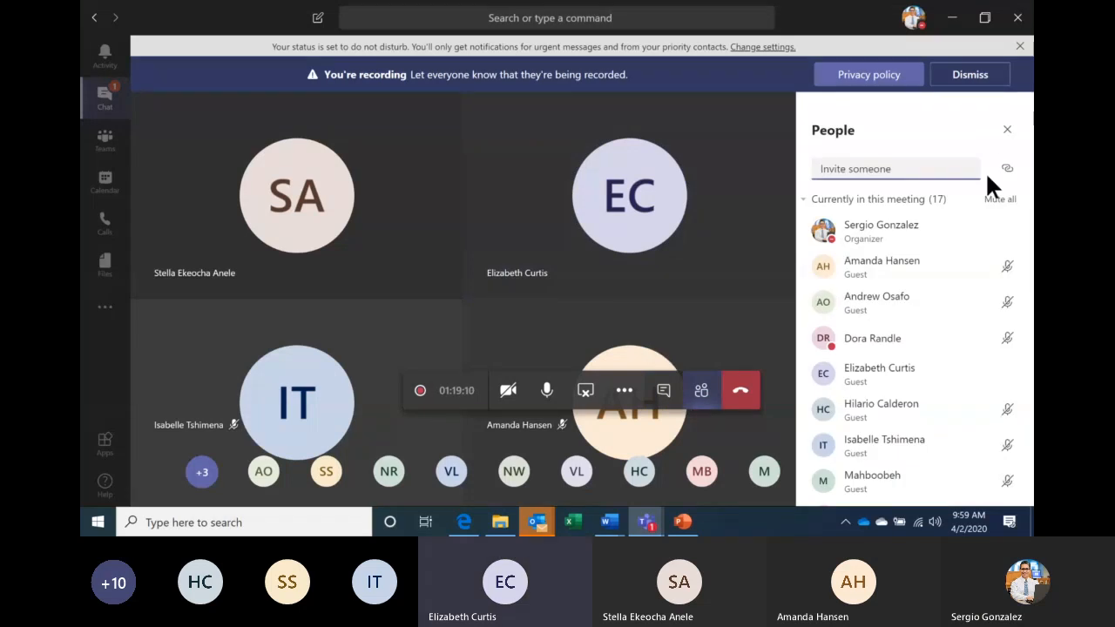
{"action": "left_click", "coordinate": [996, 199]}
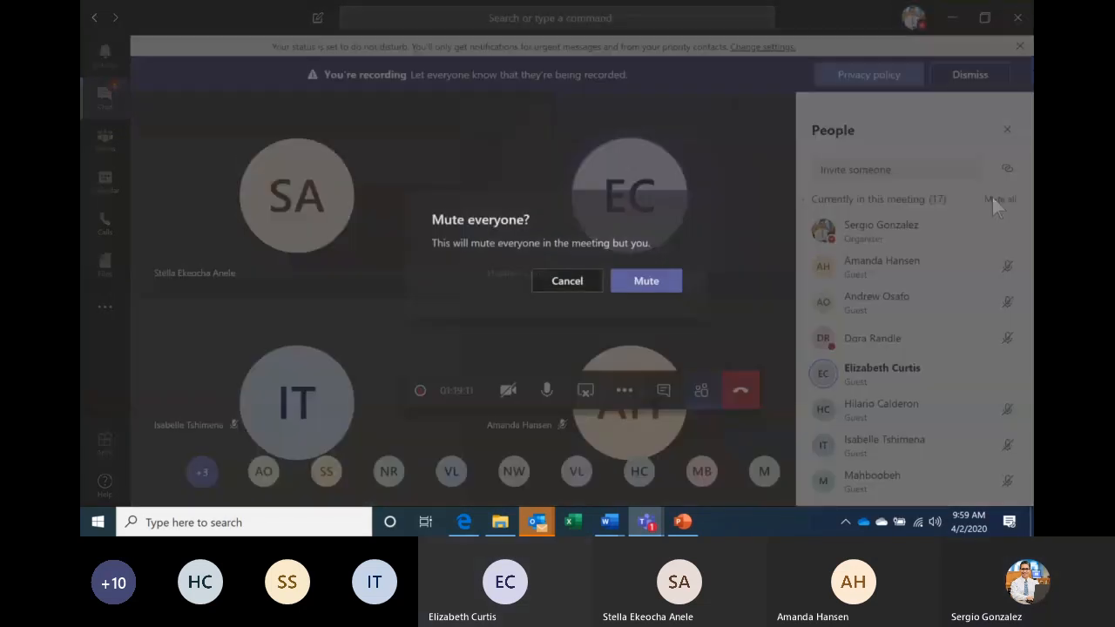
{"action": "left_click", "coordinate": [646, 283]}
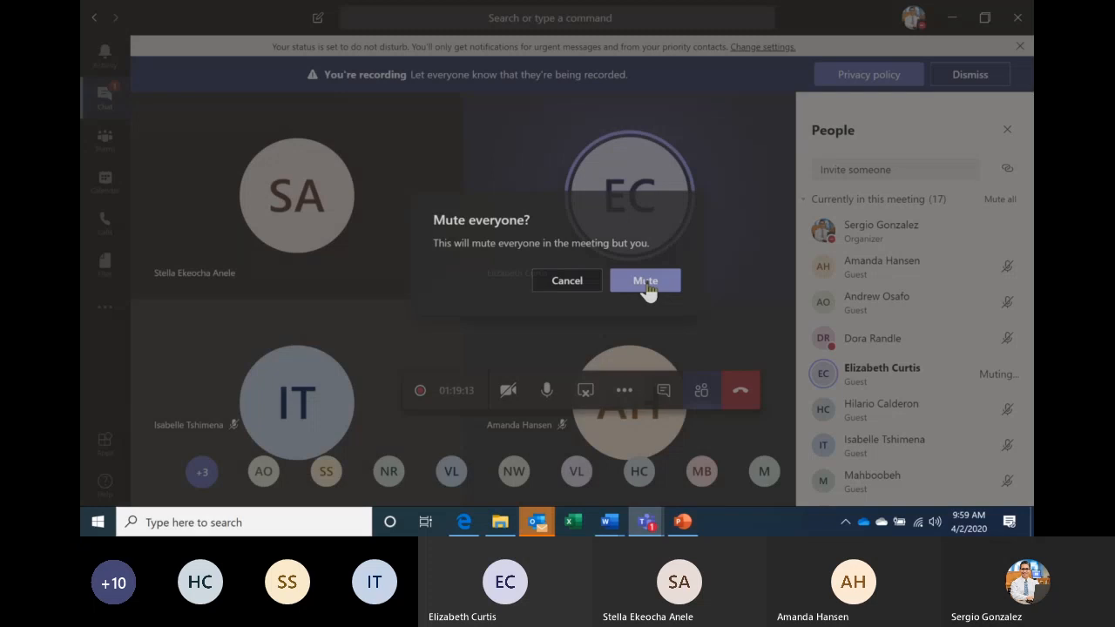
{"action": "mouse_move", "coordinate": [609, 521]}
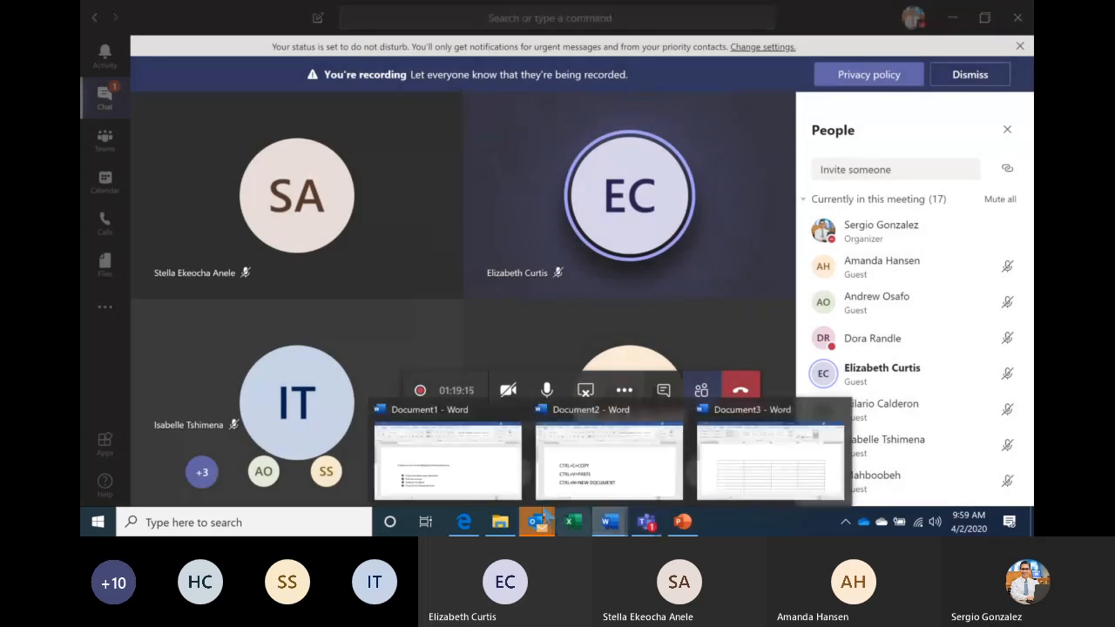
{"action": "left_click", "coordinate": [476, 480]}
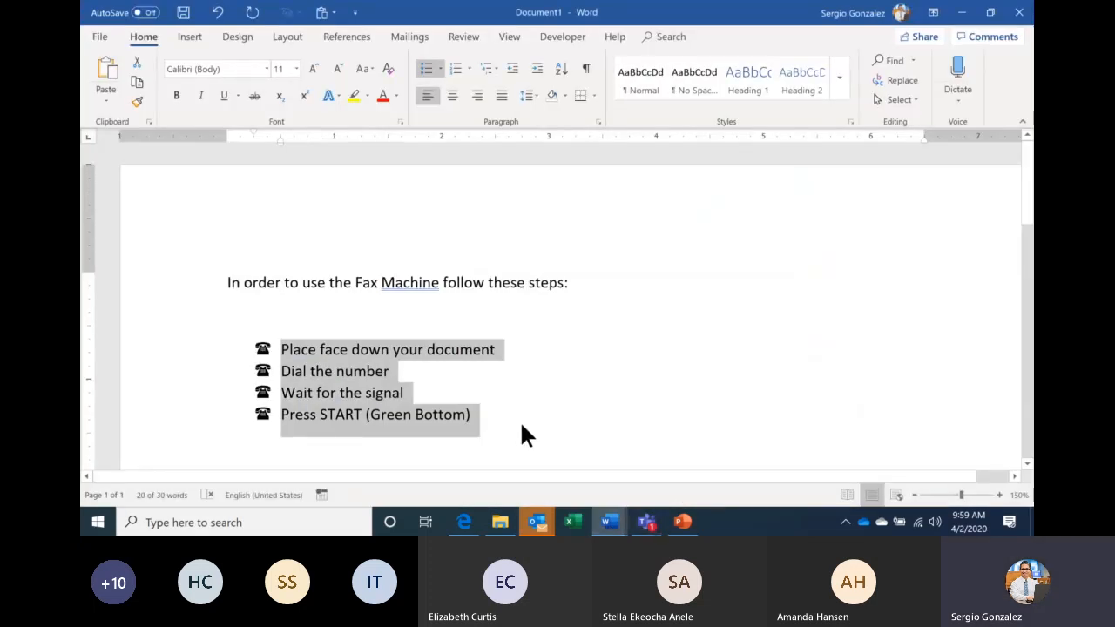
Step: Undo the telephone bullets on the four fax instruction lines
{"action": "left_click", "coordinate": [522, 426]}
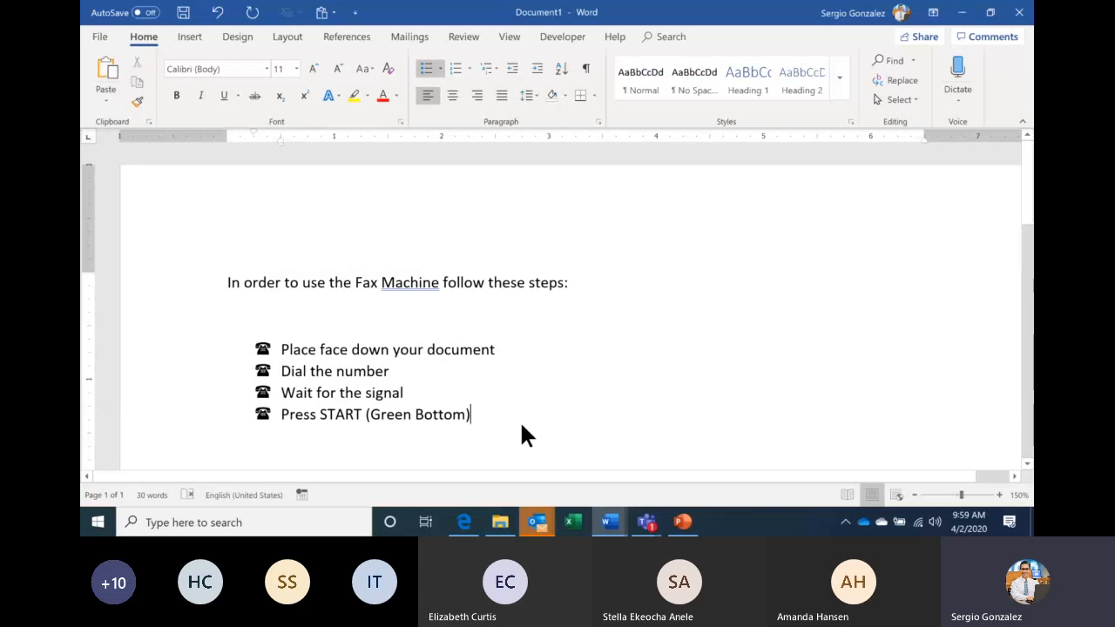
{"action": "key", "text": "ctrl+z"}
{"action": "left_click", "coordinate": [501, 283]}
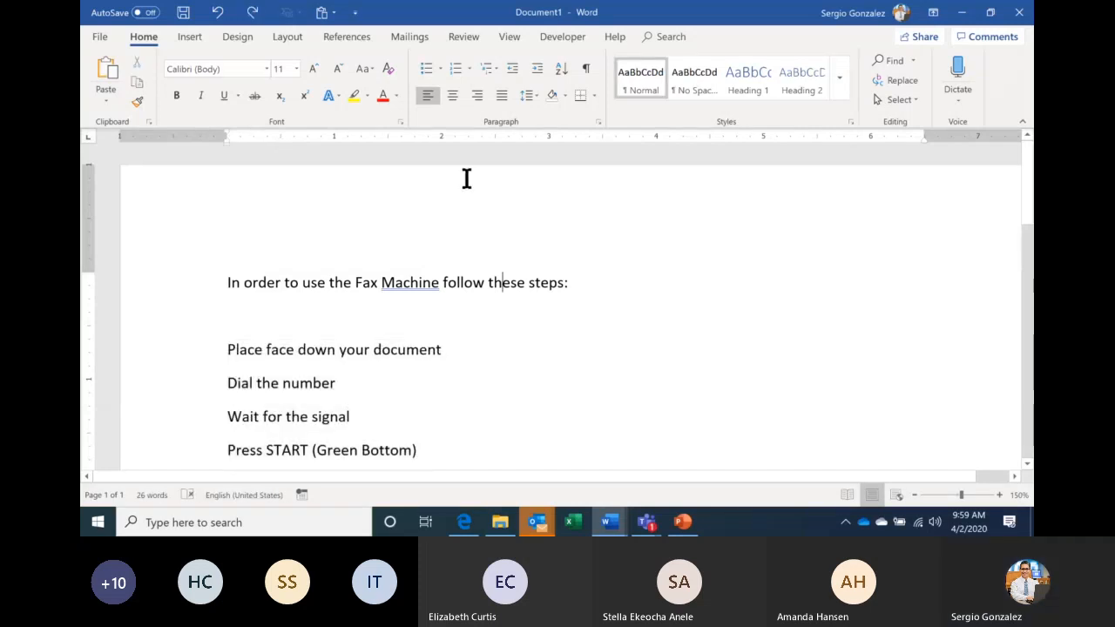
Step: Start defining a new bullet for the four fax instruction lines and open the symbol choices for it
{"action": "left_click_drag", "start_coordinate": [223, 351], "coordinate": [422, 444]}
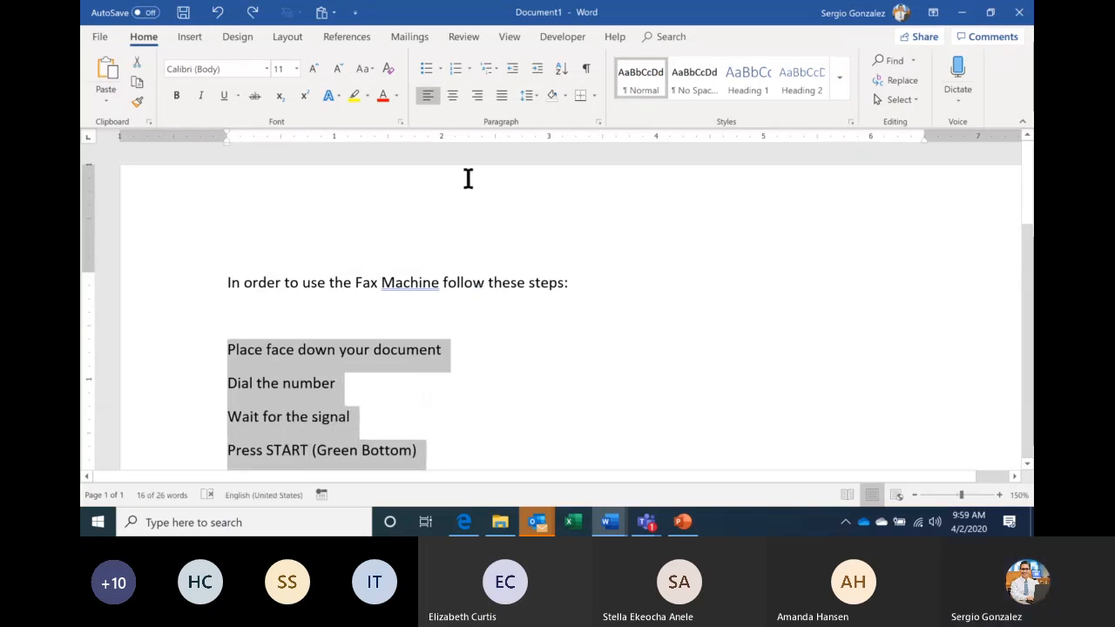
{"action": "left_click", "coordinate": [440, 69]}
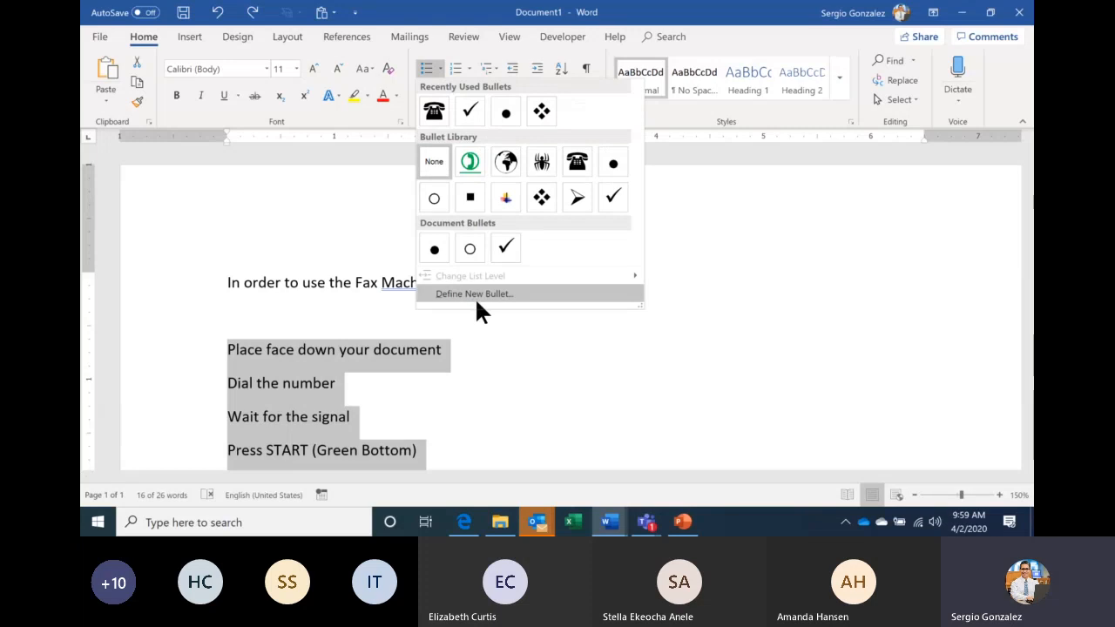
{"action": "left_click", "coordinate": [526, 295]}
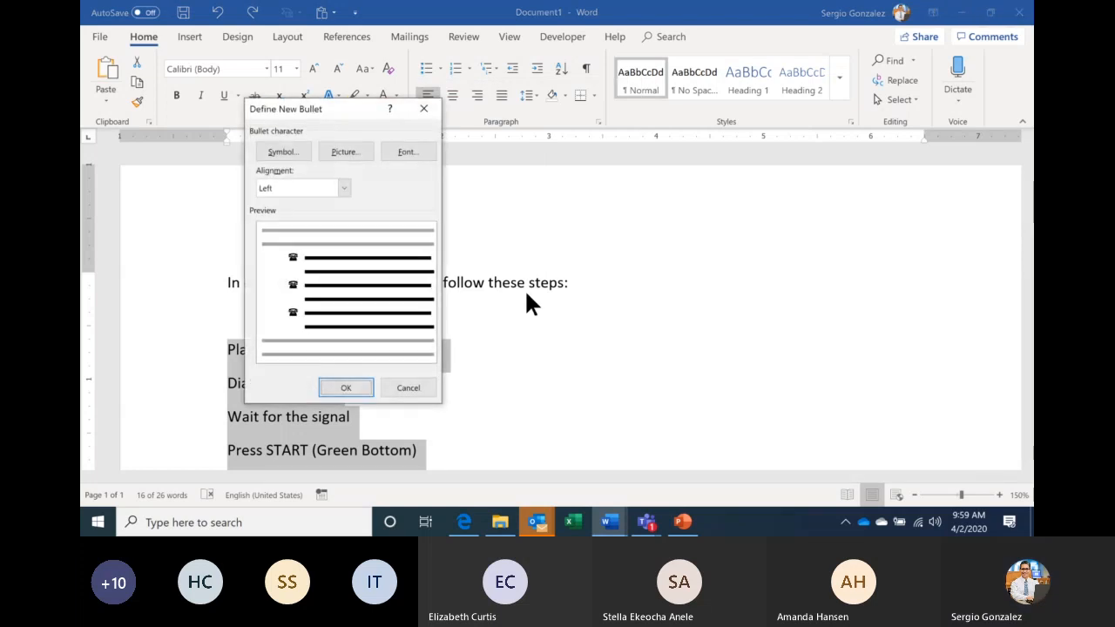
{"action": "left_click_drag", "start_coordinate": [358, 104], "coordinate": [549, 60]}
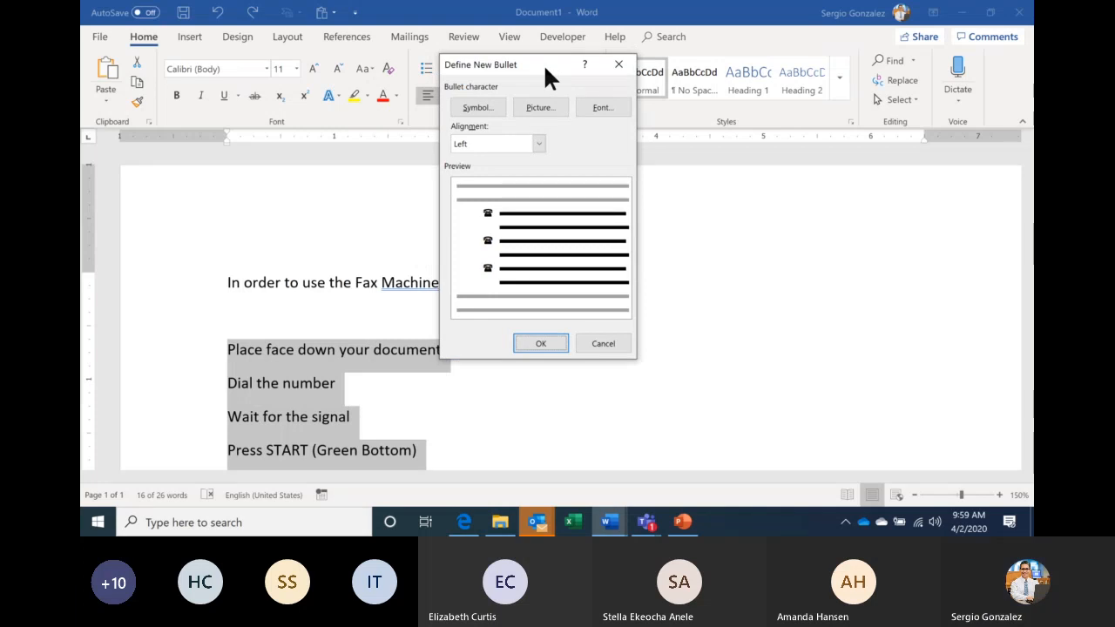
{"action": "left_click", "coordinate": [481, 106]}
{"action": "left_click_drag", "start_coordinate": [393, 11], "coordinate": [761, 86]}
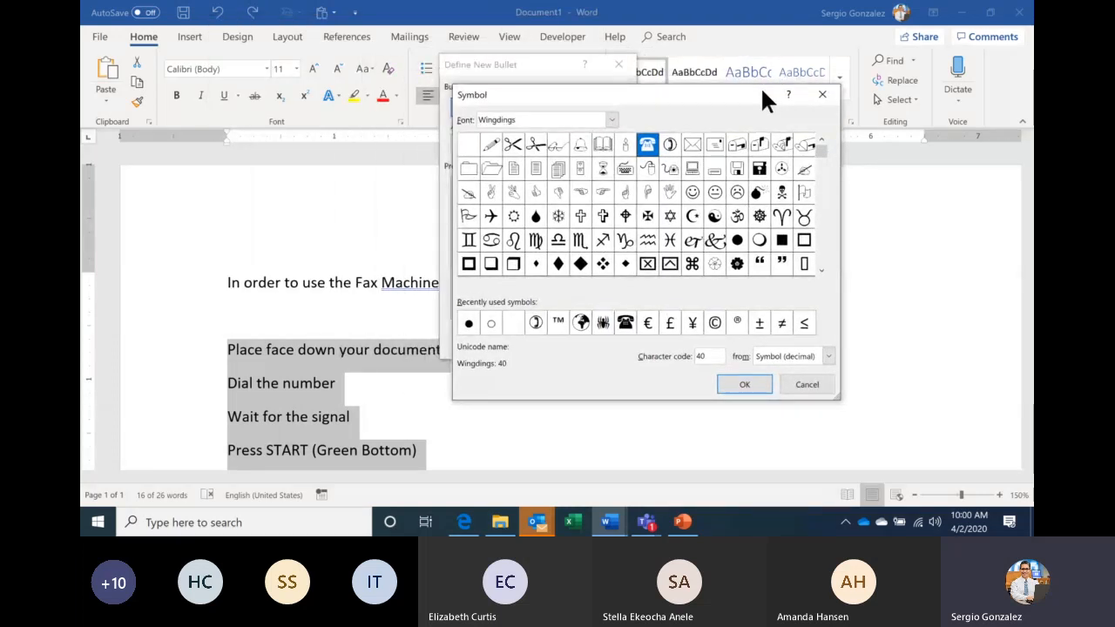
Step: Browse the Webdings symbols, then define the Wingdings mailbox symbol with character code 45 as the bullet for the four fax instruction lines
{"action": "left_click", "coordinate": [611, 119]}
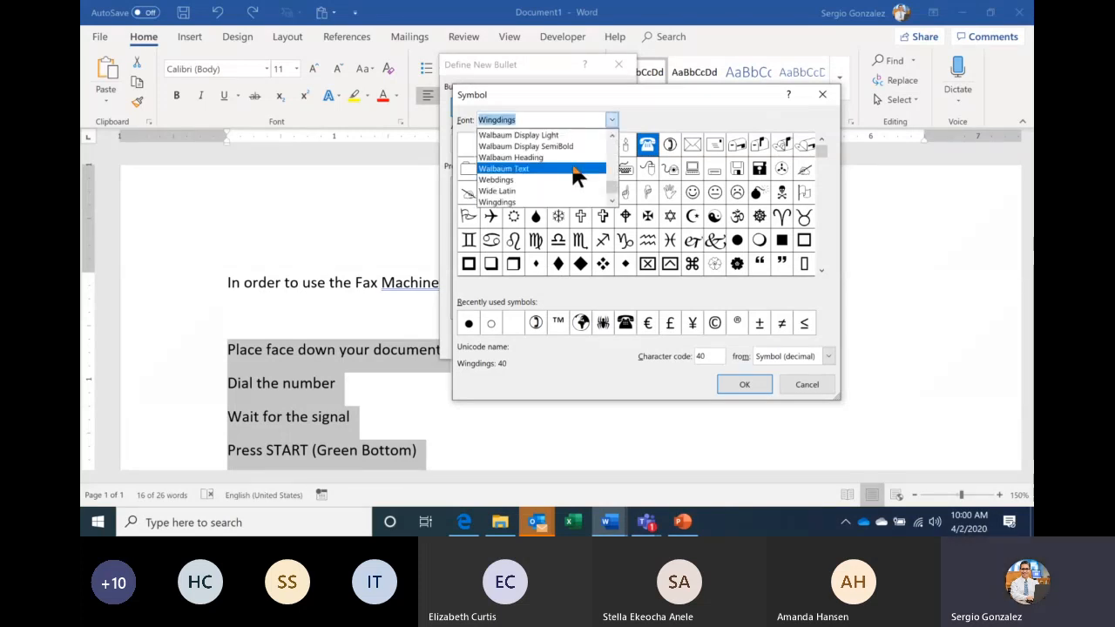
{"action": "left_click", "coordinate": [508, 181]}
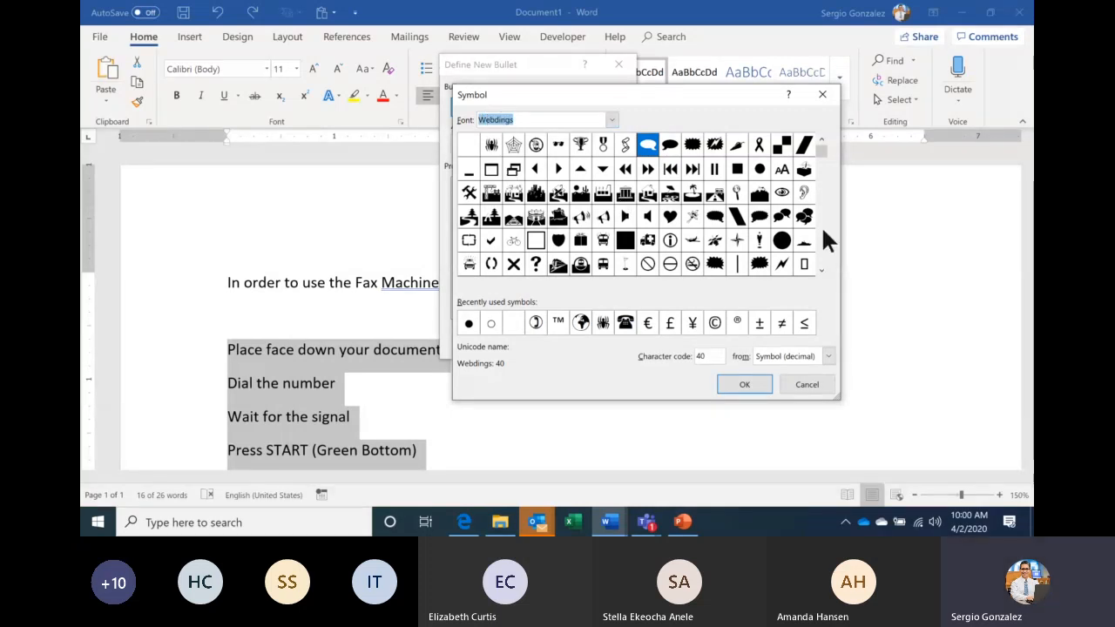
{"action": "left_click_drag", "start_coordinate": [818, 264], "coordinate": [818, 264]}
{"action": "left_click_drag", "start_coordinate": [820, 140], "coordinate": [820, 140]}
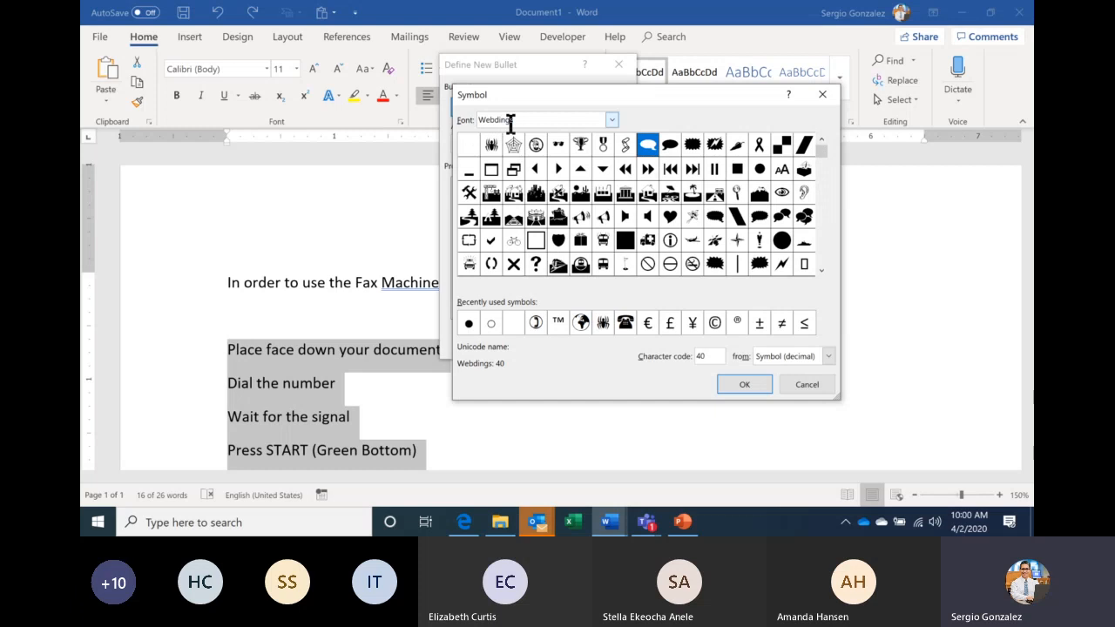
{"action": "left_click", "coordinate": [612, 120]}
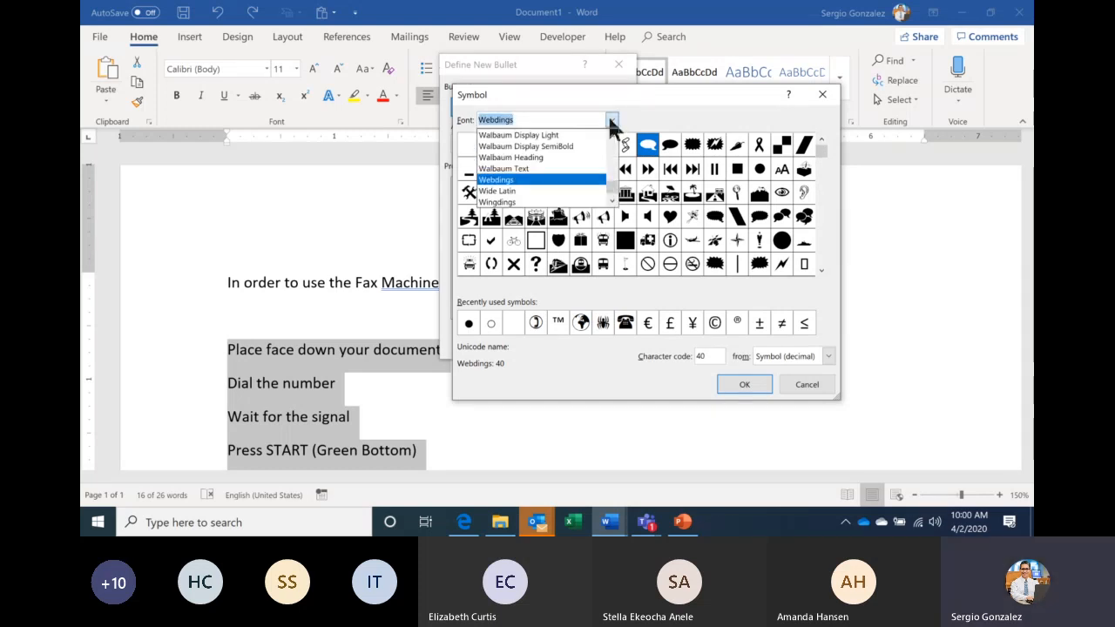
{"action": "left_click", "coordinate": [505, 203]}
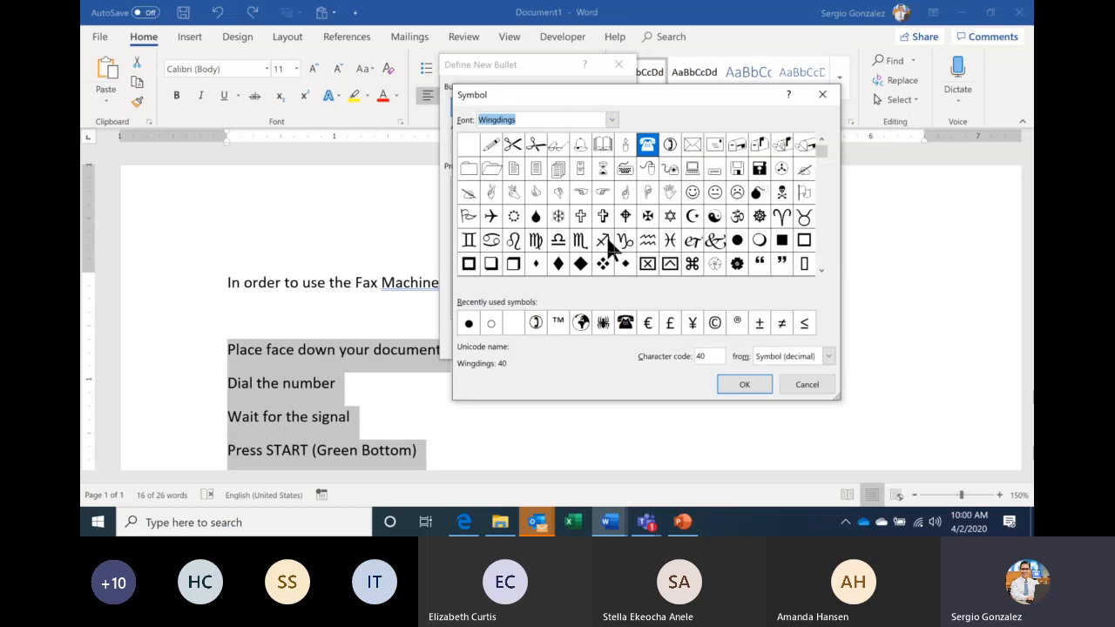
{"action": "left_click", "coordinate": [760, 150]}
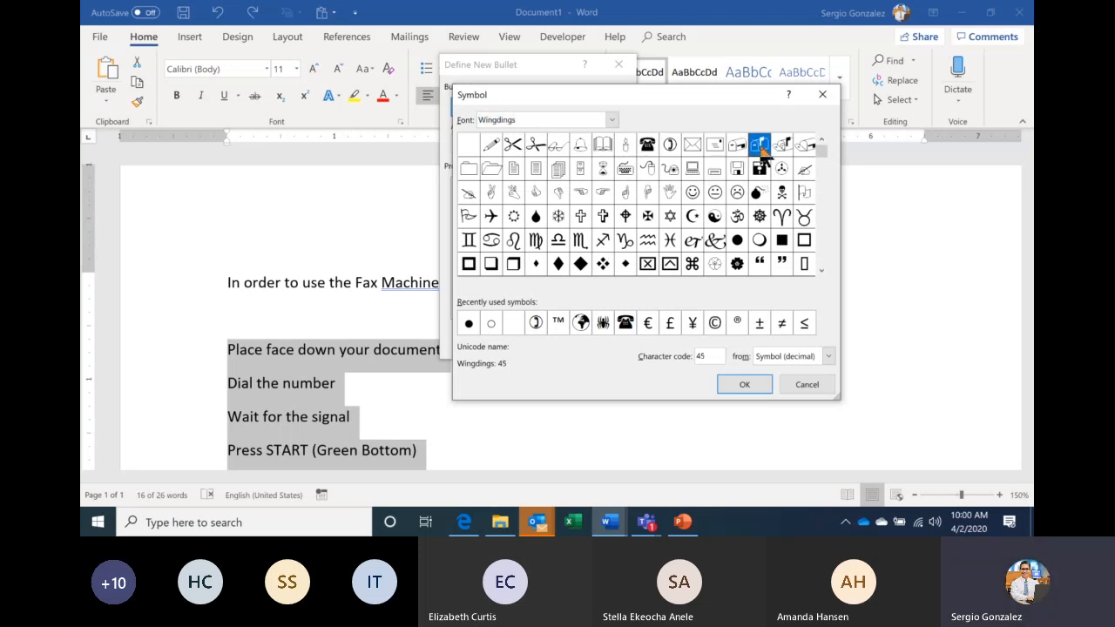
{"action": "left_click", "coordinate": [739, 380]}
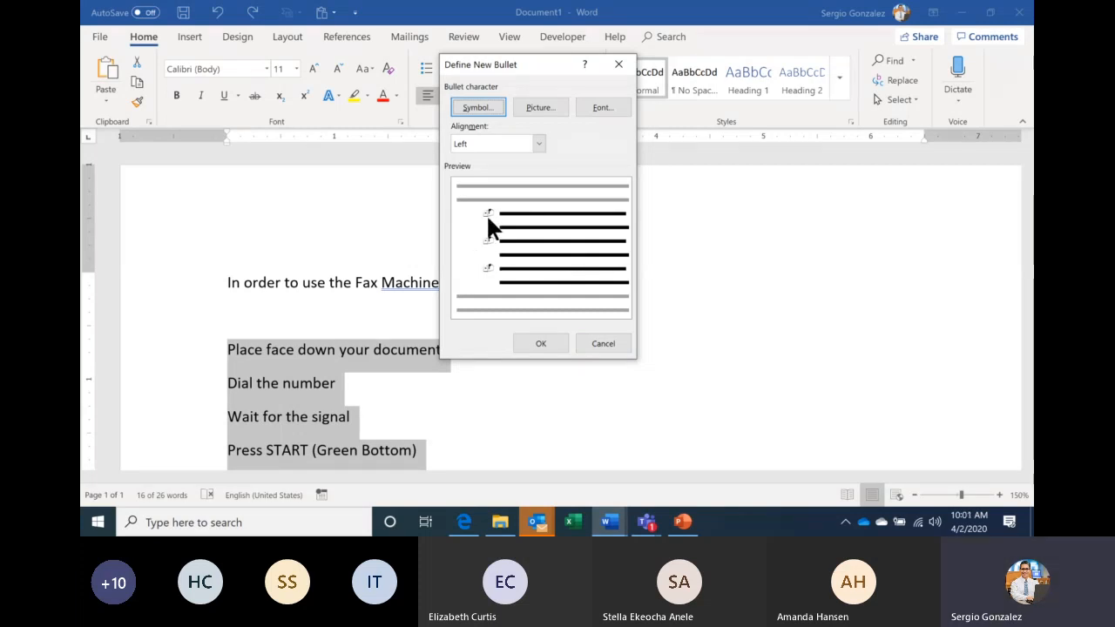
{"action": "left_click", "coordinate": [540, 343]}
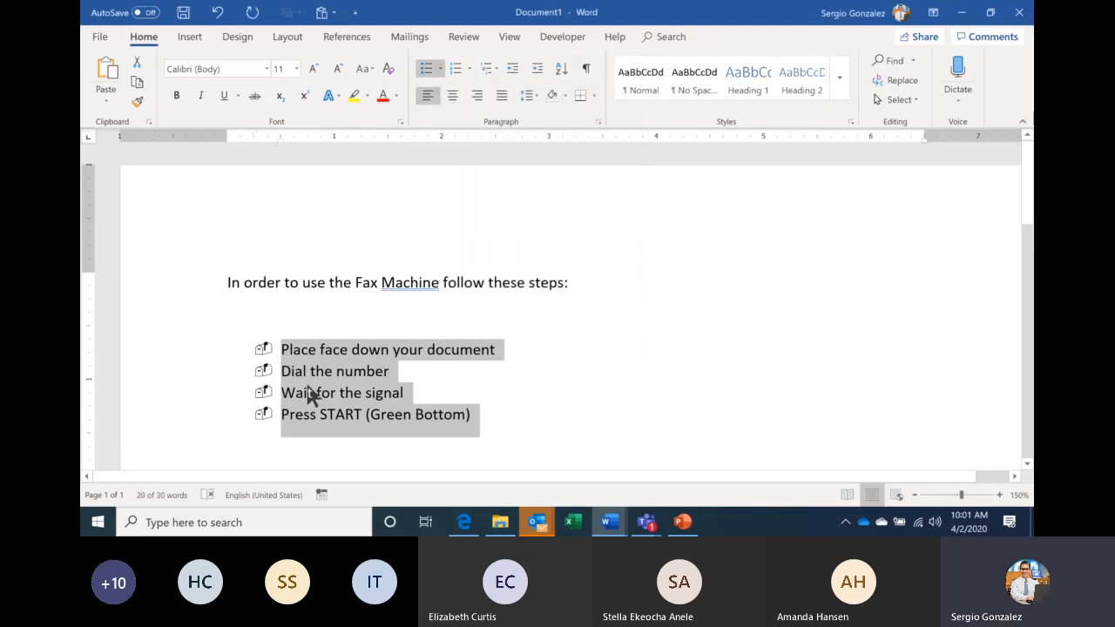
Step: Remove the mailbox bullets from the four fax instruction lines and open the symbol choices for a new bullet
{"action": "key", "text": "ctrl+shift+n"}
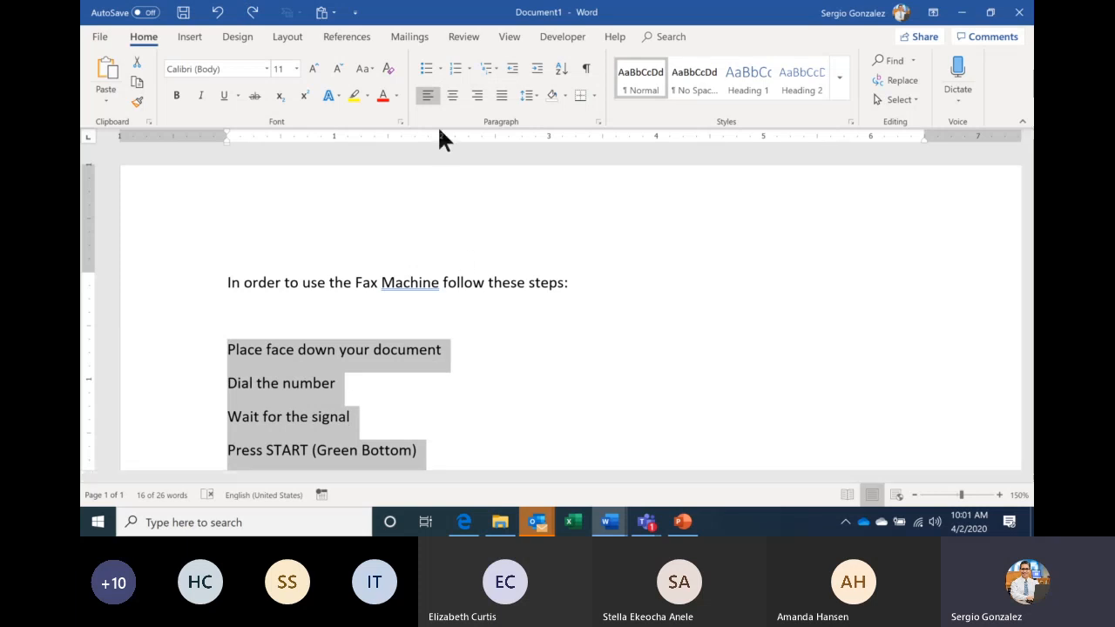
{"action": "left_click", "coordinate": [439, 63]}
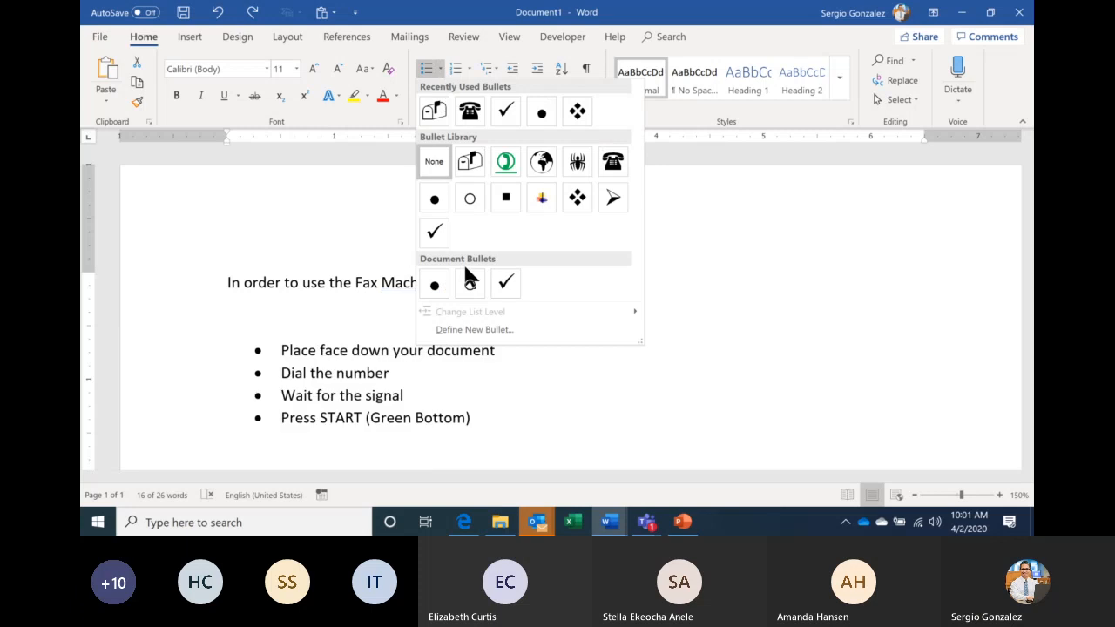
{"action": "left_click", "coordinate": [520, 331]}
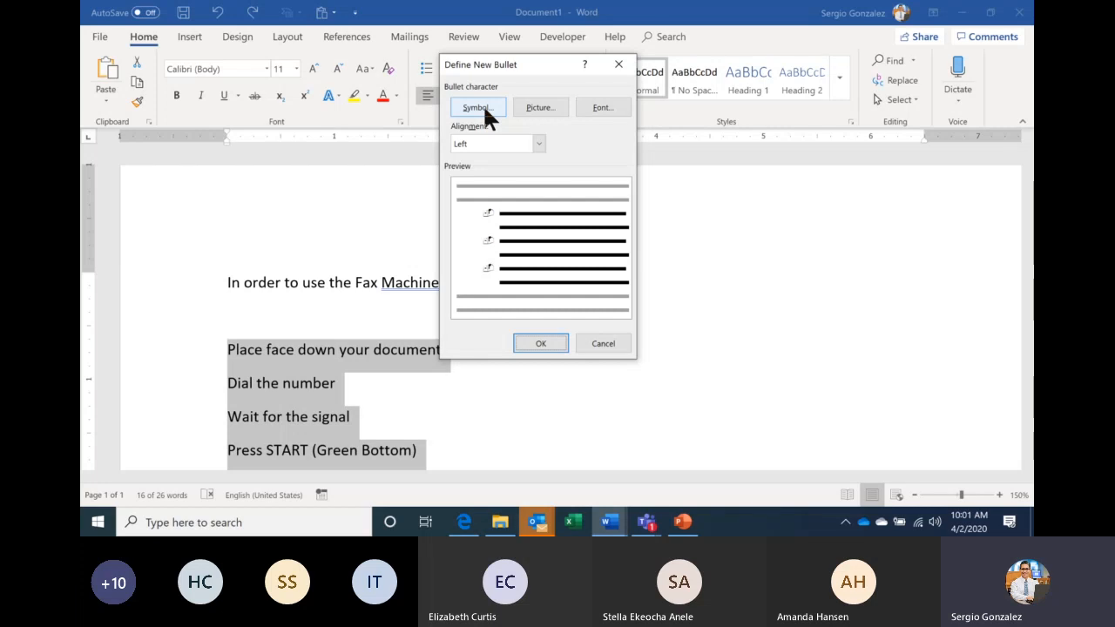
{"action": "left_click", "coordinate": [484, 109]}
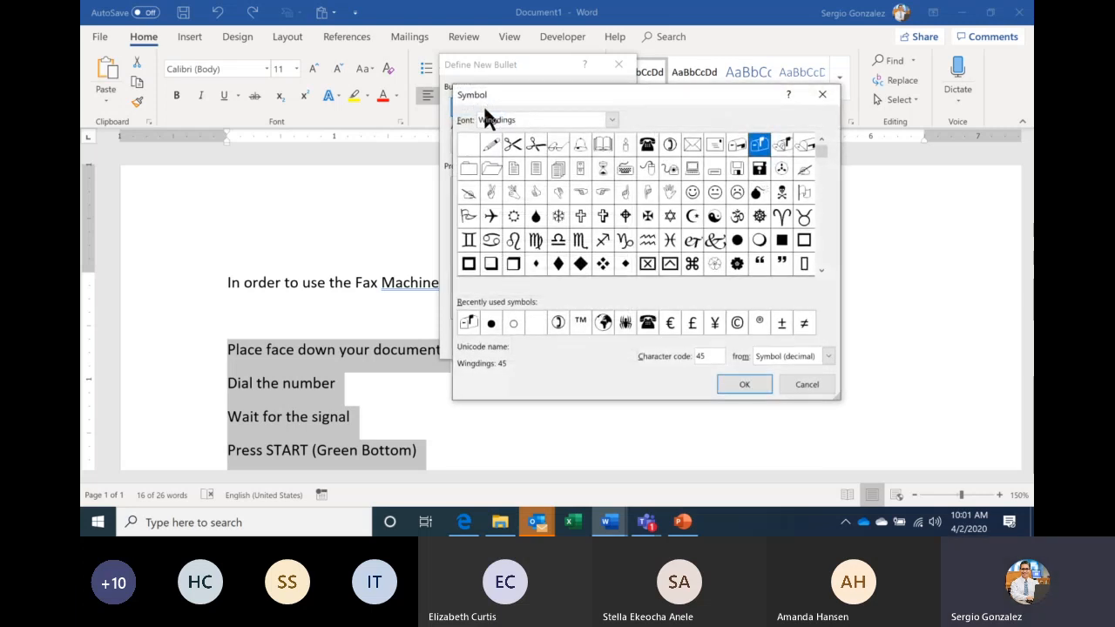
Step: Examine the available bullet symbols throughout the Webdings font
{"action": "left_click", "coordinate": [612, 119]}
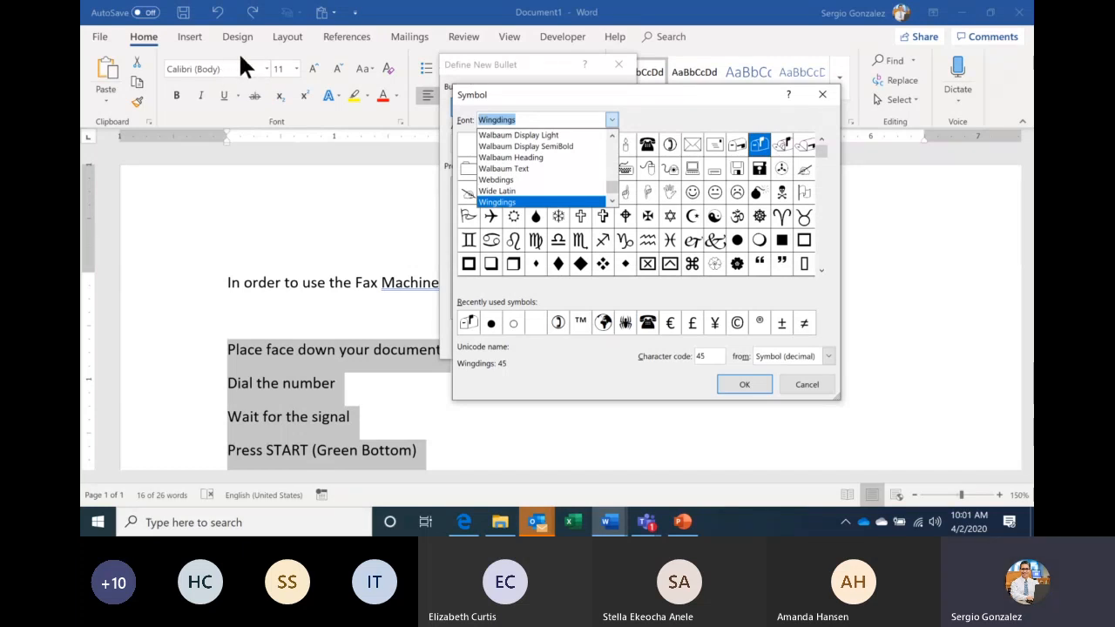
{"action": "left_click", "coordinate": [510, 181]}
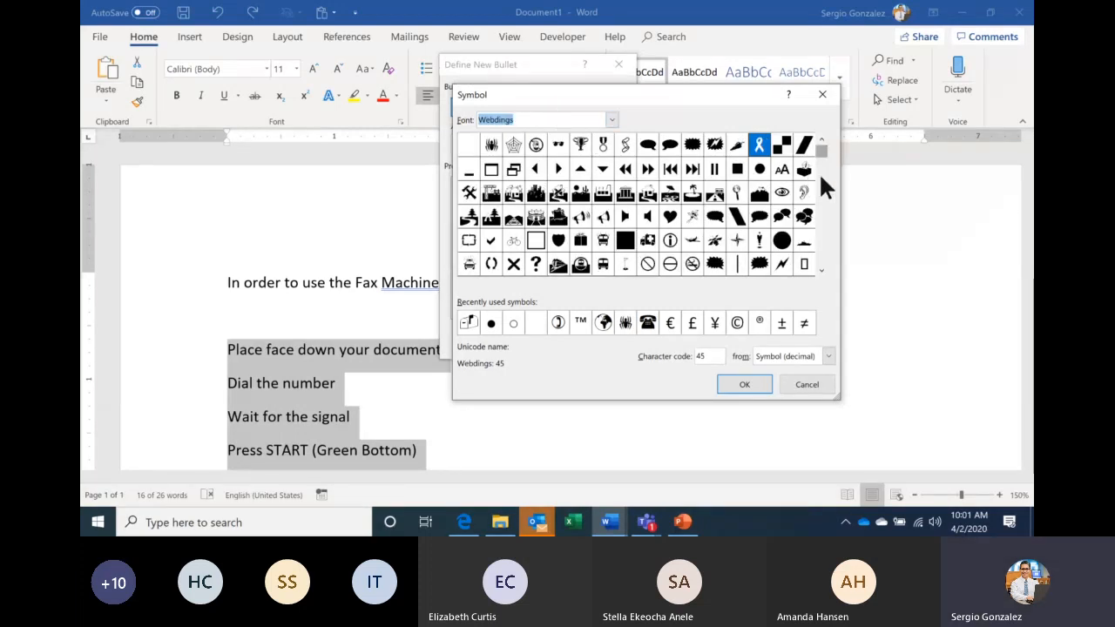
{"action": "left_click", "coordinate": [822, 270]}
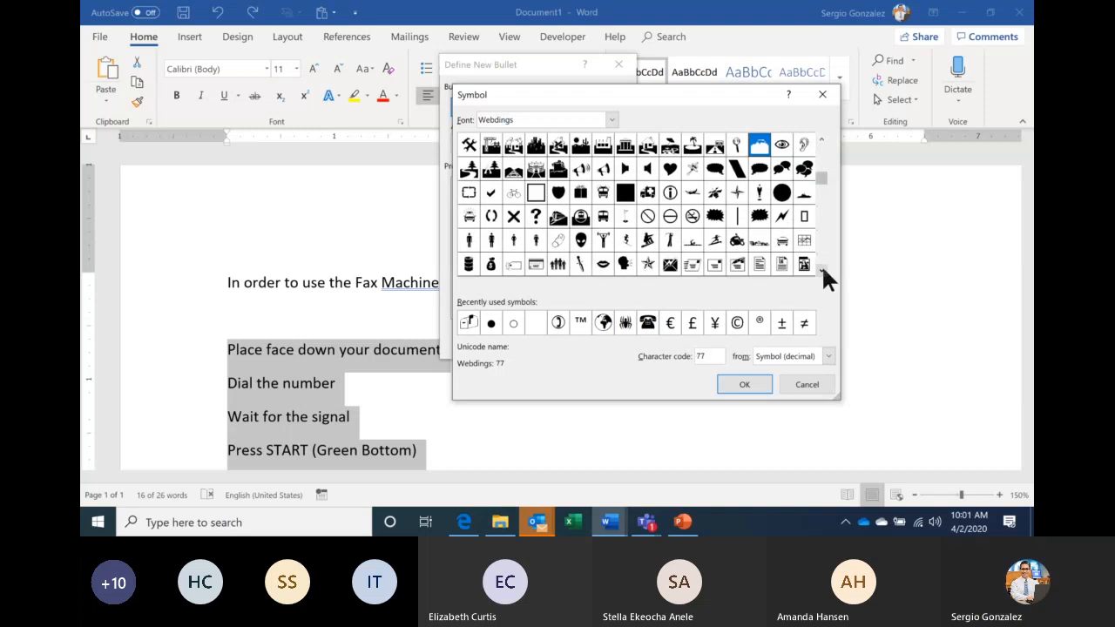
{"action": "left_click", "coordinate": [822, 270]}
{"action": "left_click", "coordinate": [822, 270]}
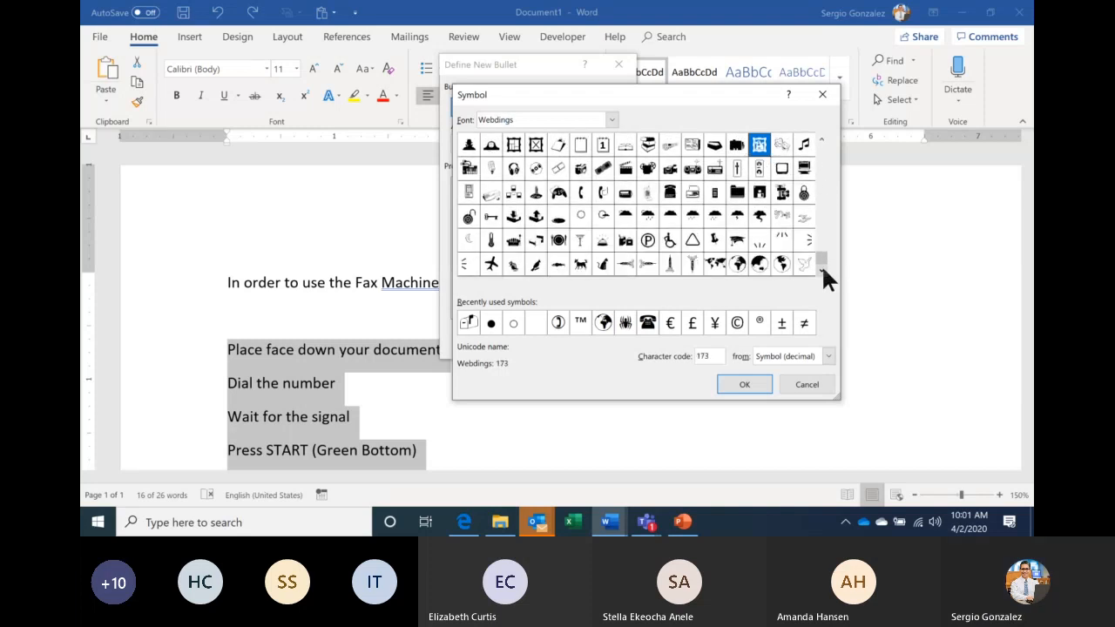
{"action": "left_click", "coordinate": [822, 140]}
{"action": "left_click", "coordinate": [822, 140]}
{"action": "left_click", "coordinate": [822, 139]}
{"action": "left_click", "coordinate": [823, 137]}
{"action": "left_click", "coordinate": [822, 138]}
{"action": "left_click", "coordinate": [823, 137]}
{"action": "left_click", "coordinate": [823, 137]}
{"action": "left_click", "coordinate": [822, 138]}
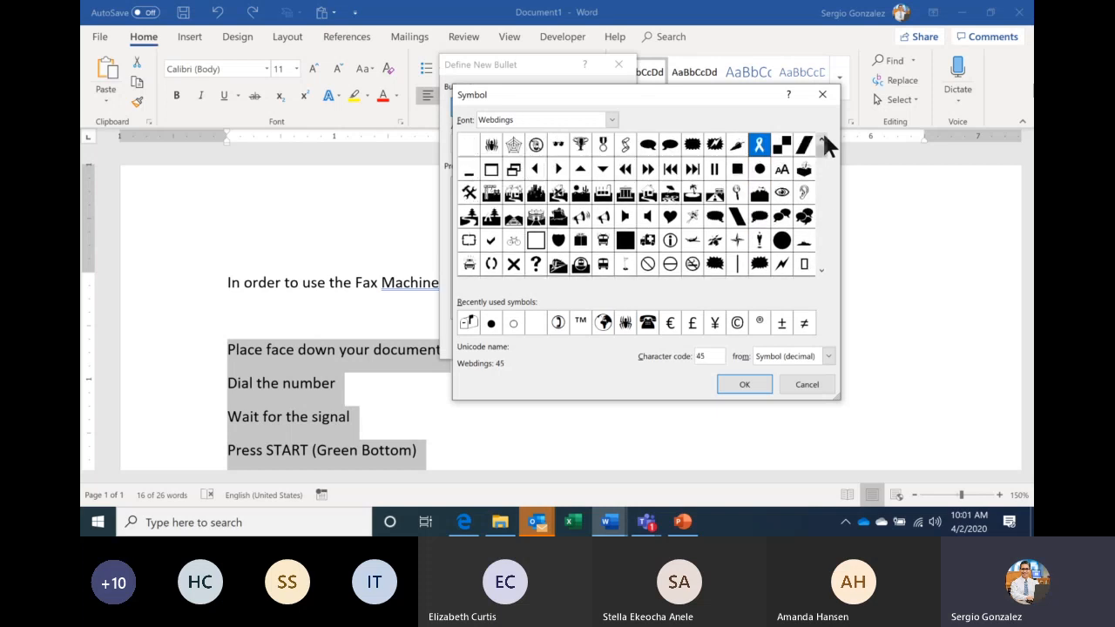
Step: Define the Wingdings skull and crossbones symbol, character code 78, as the new bullet for the four fax instruction lines
{"action": "left_click", "coordinate": [613, 120]}
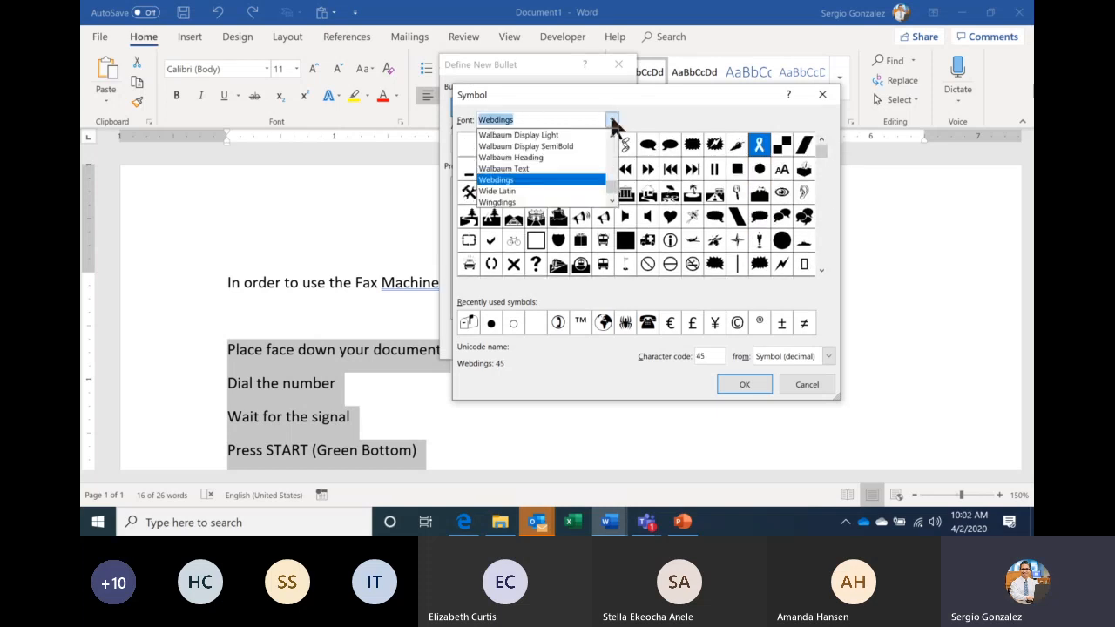
{"action": "left_click", "coordinate": [535, 203]}
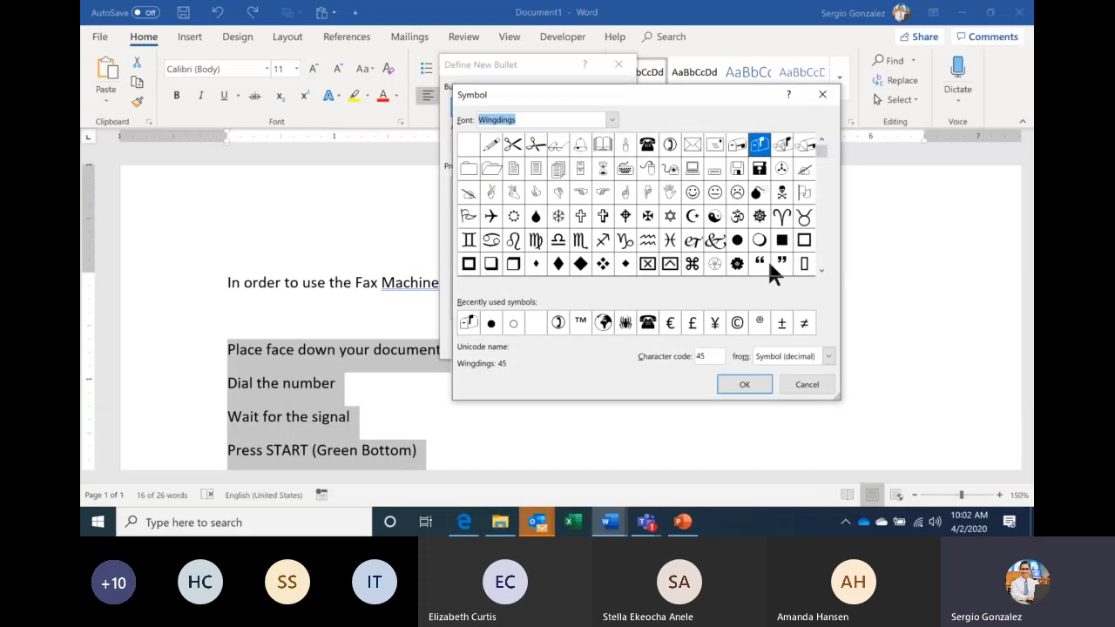
{"action": "scroll", "coordinate": [816, 262], "scroll_direction": "down", "scroll_amount": 1}
{"action": "left_click", "coordinate": [820, 271]}
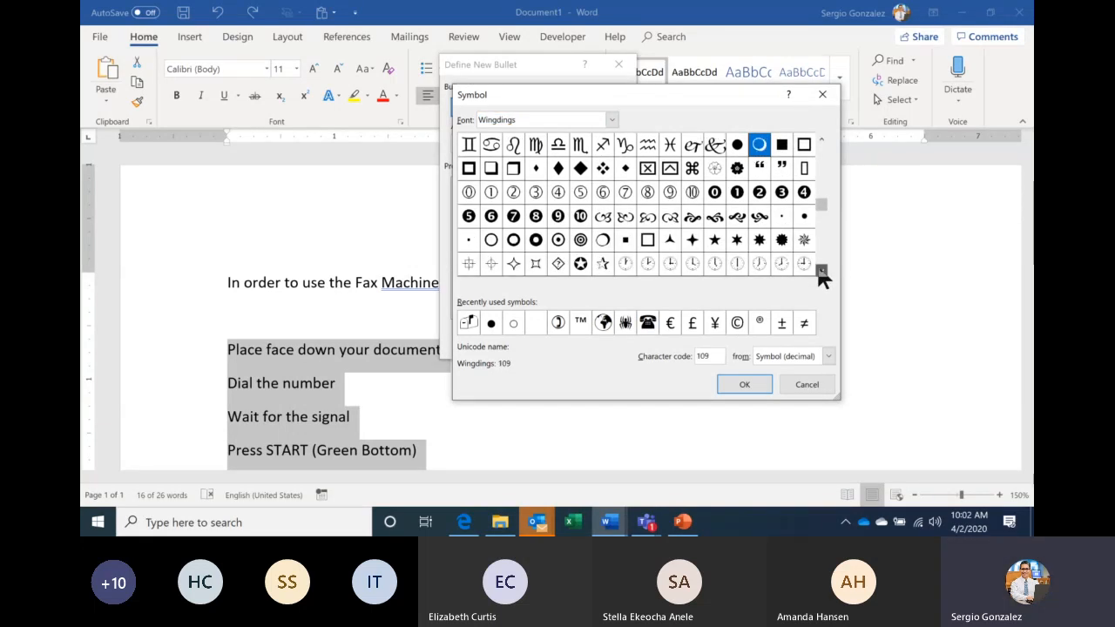
{"action": "left_click", "coordinate": [821, 271]}
{"action": "left_click", "coordinate": [821, 141]}
{"action": "left_click", "coordinate": [821, 140]}
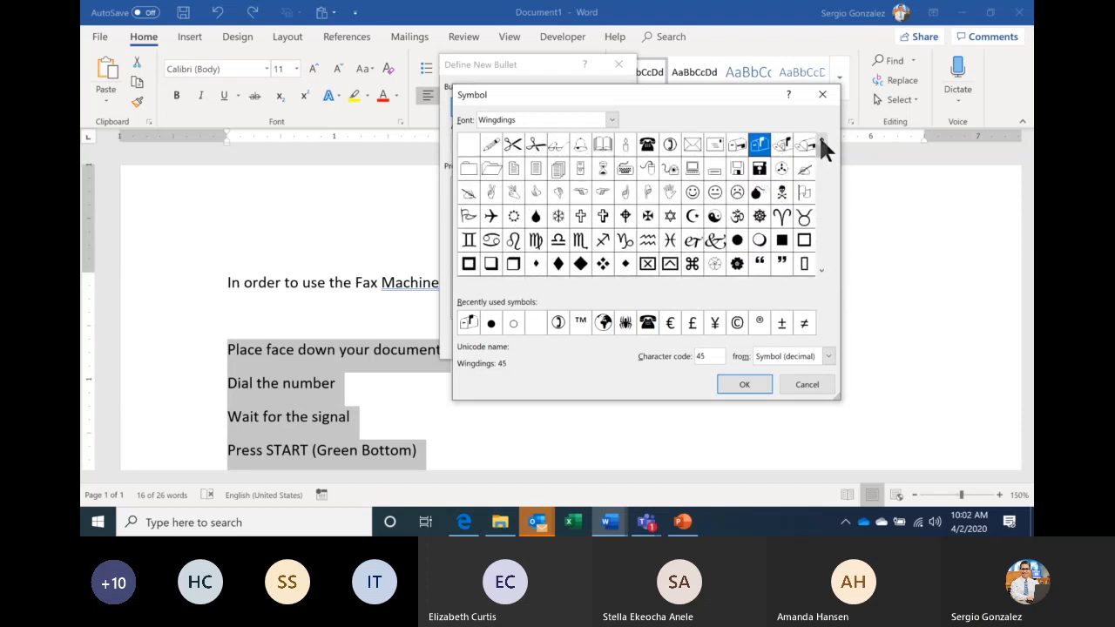
{"action": "left_click", "coordinate": [783, 193]}
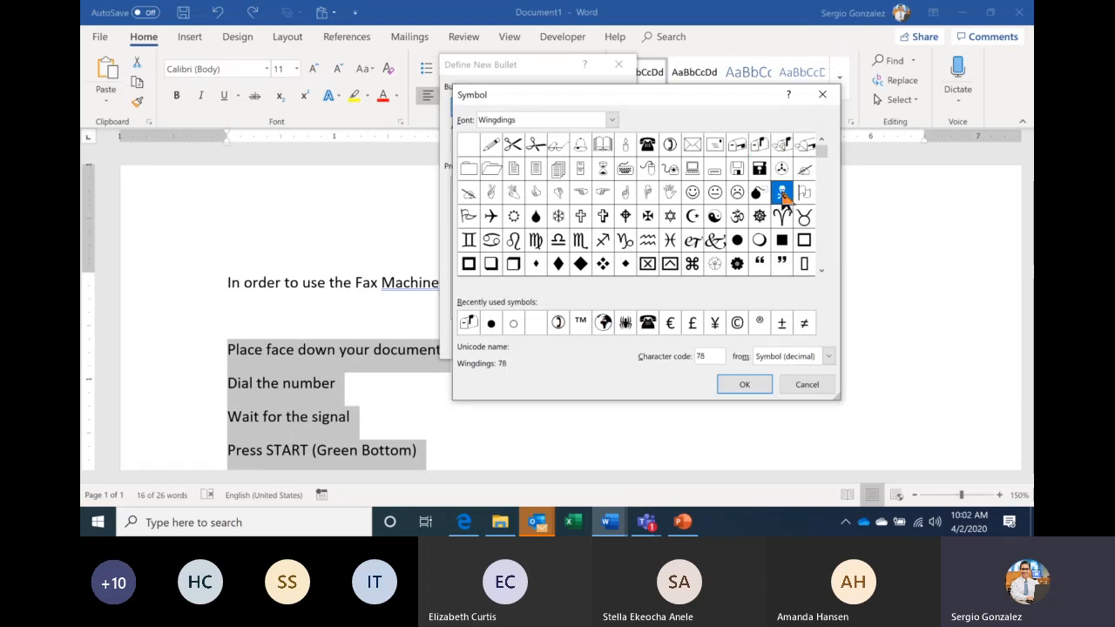
{"action": "left_click", "coordinate": [747, 384]}
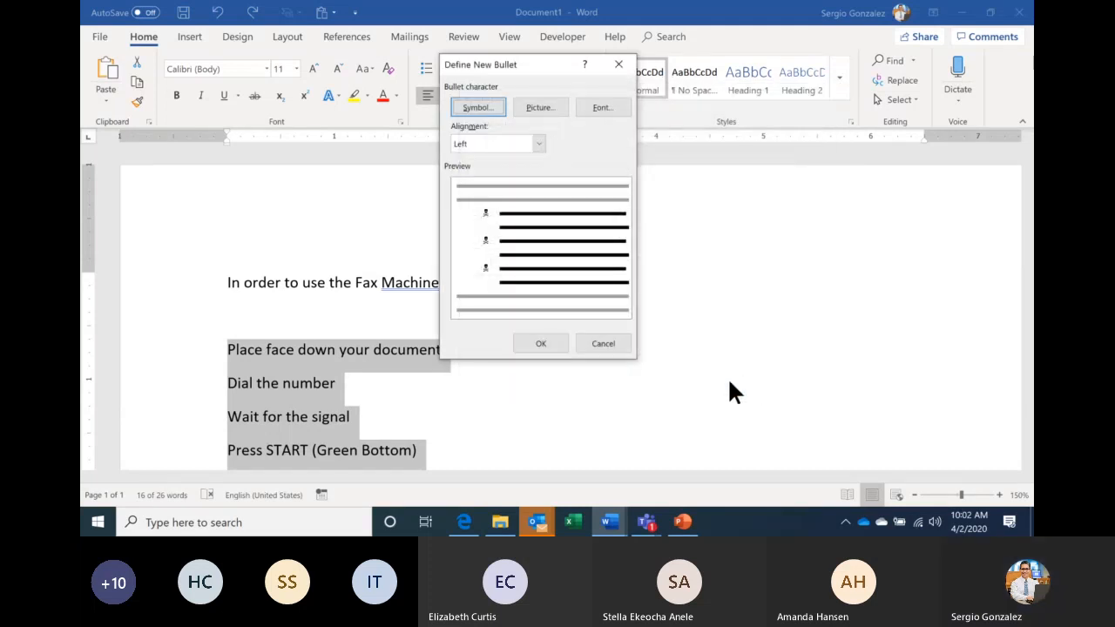
{"action": "left_click", "coordinate": [544, 344]}
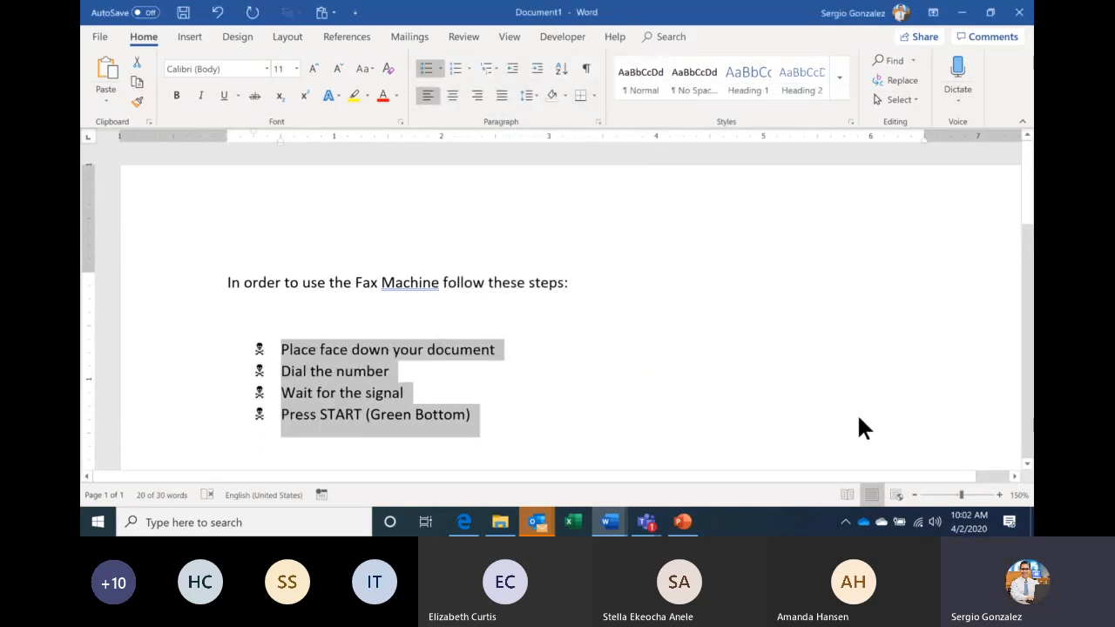
Step: Define the Wingdings smiling face symbol, character code 74, as the new bullet for the four fax instruction lines
{"action": "left_click", "coordinate": [1000, 495]}
{"action": "left_click", "coordinate": [1000, 495]}
{"action": "left_click", "coordinate": [999, 494]}
{"action": "left_click", "coordinate": [999, 495]}
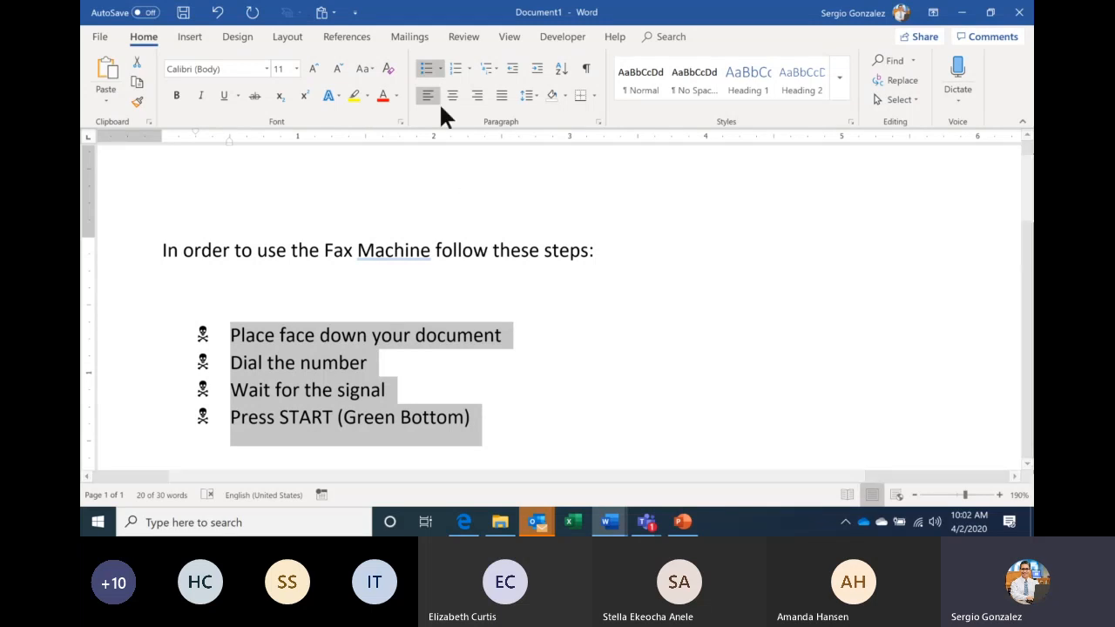
{"action": "left_click", "coordinate": [438, 70]}
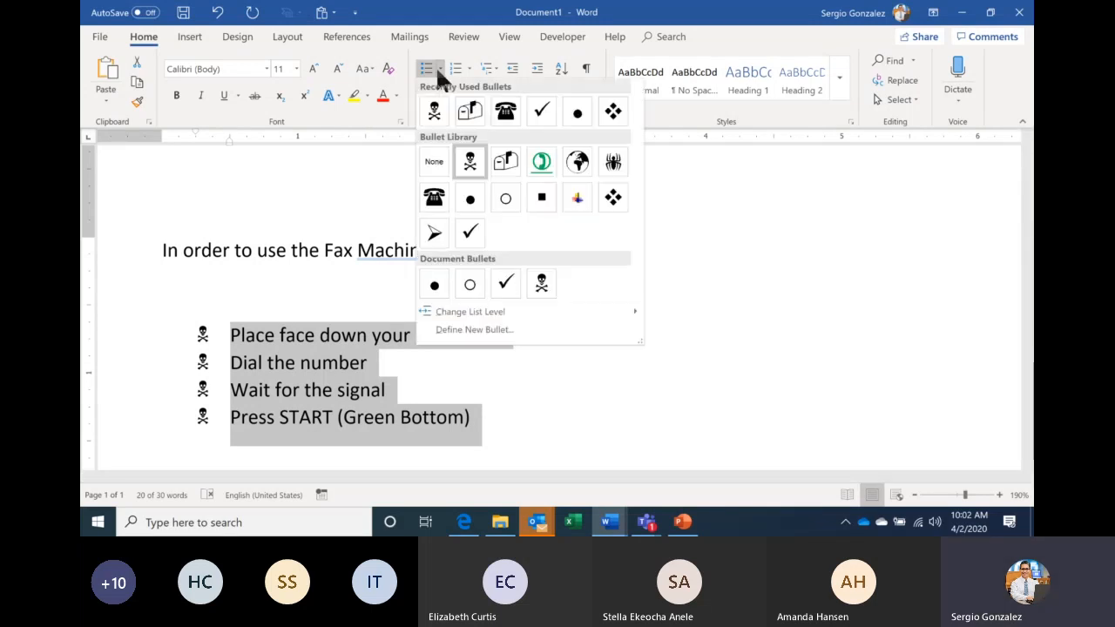
{"action": "left_click", "coordinate": [452, 331]}
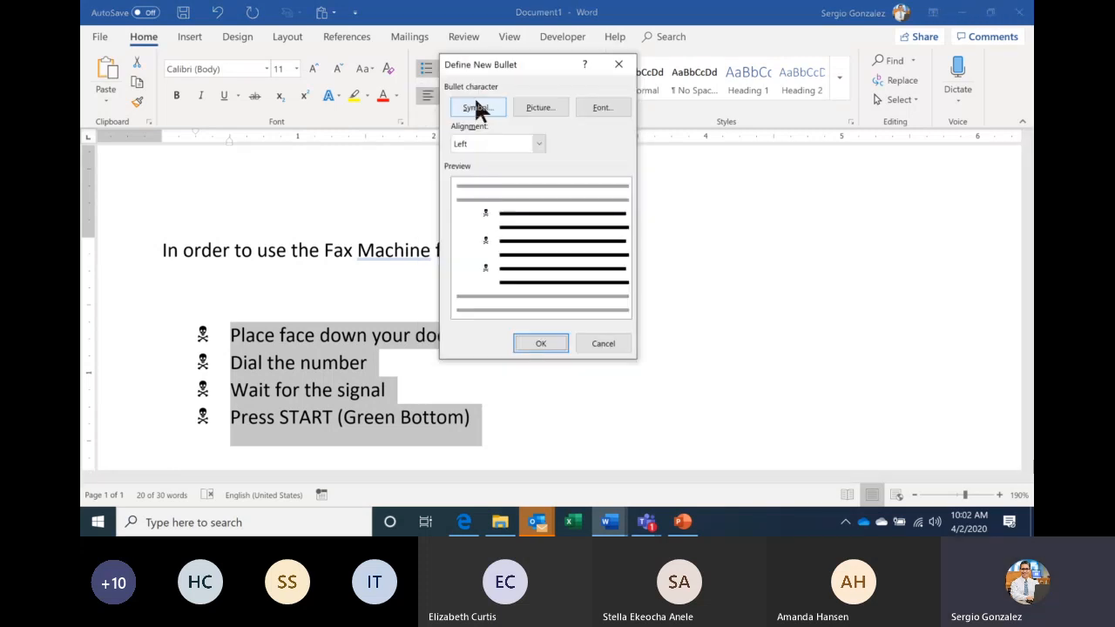
{"action": "left_click", "coordinate": [477, 108]}
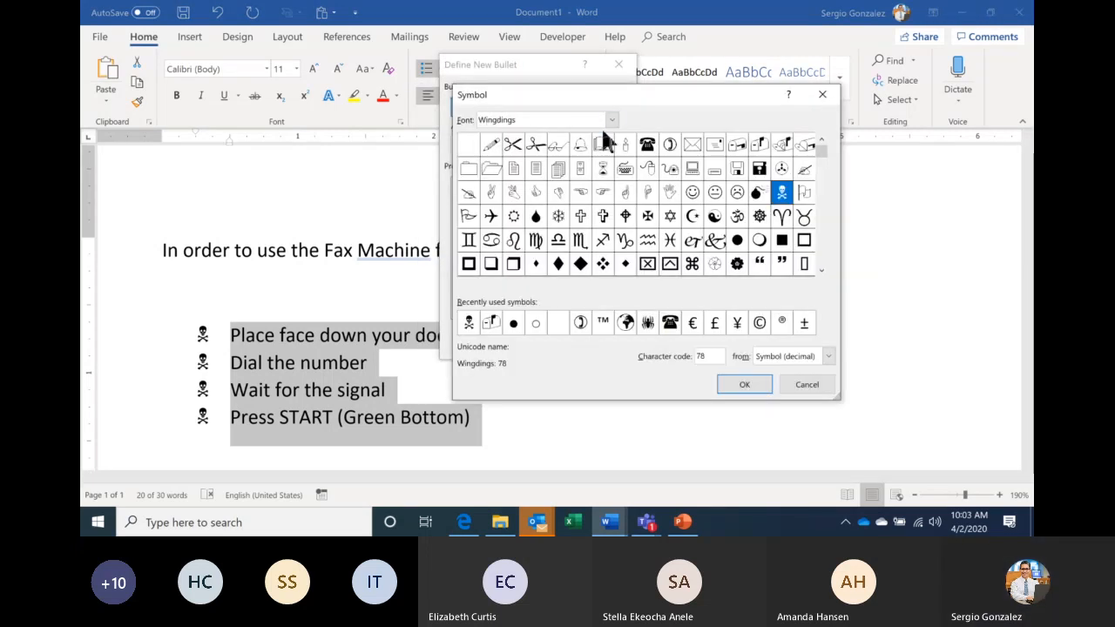
{"action": "left_click", "coordinate": [614, 121]}
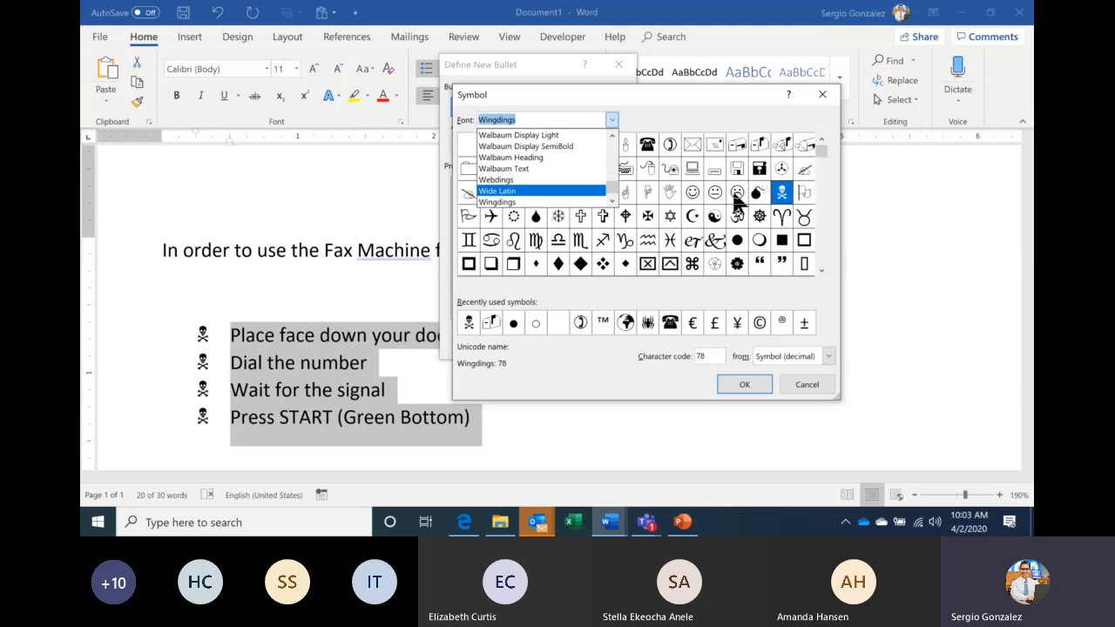
{"action": "left_click", "coordinate": [693, 194]}
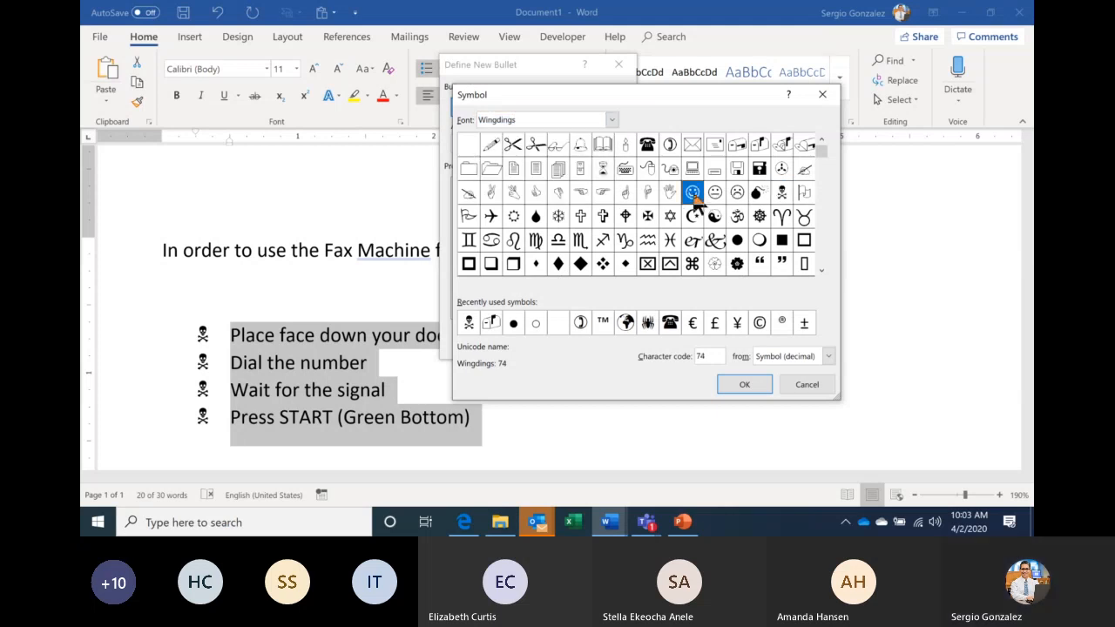
{"action": "left_click", "coordinate": [743, 384]}
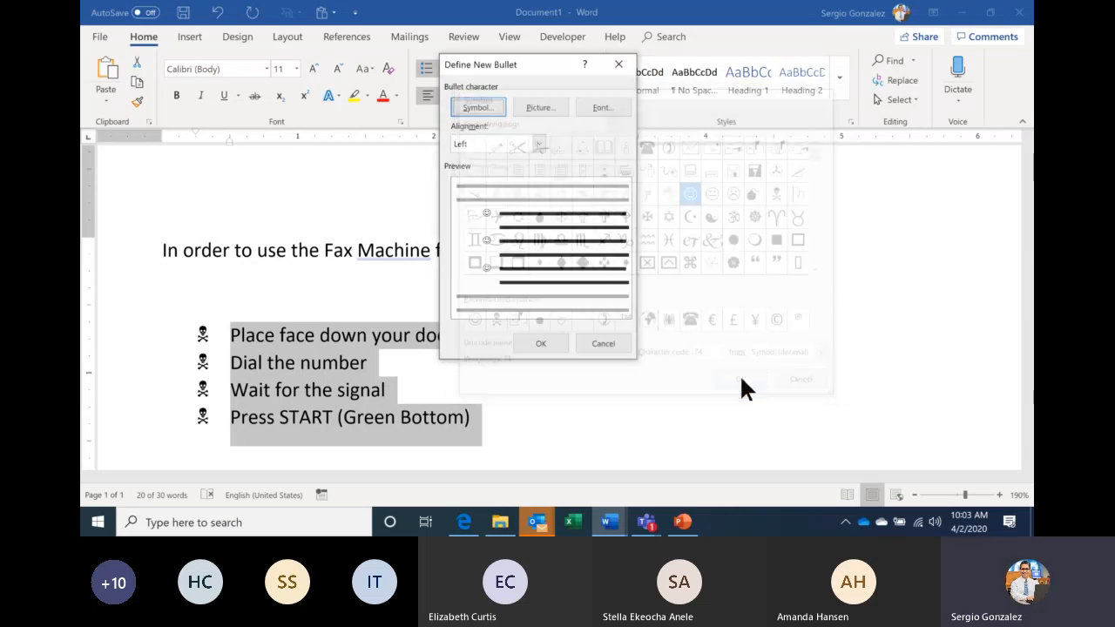
{"action": "left_click", "coordinate": [549, 345]}
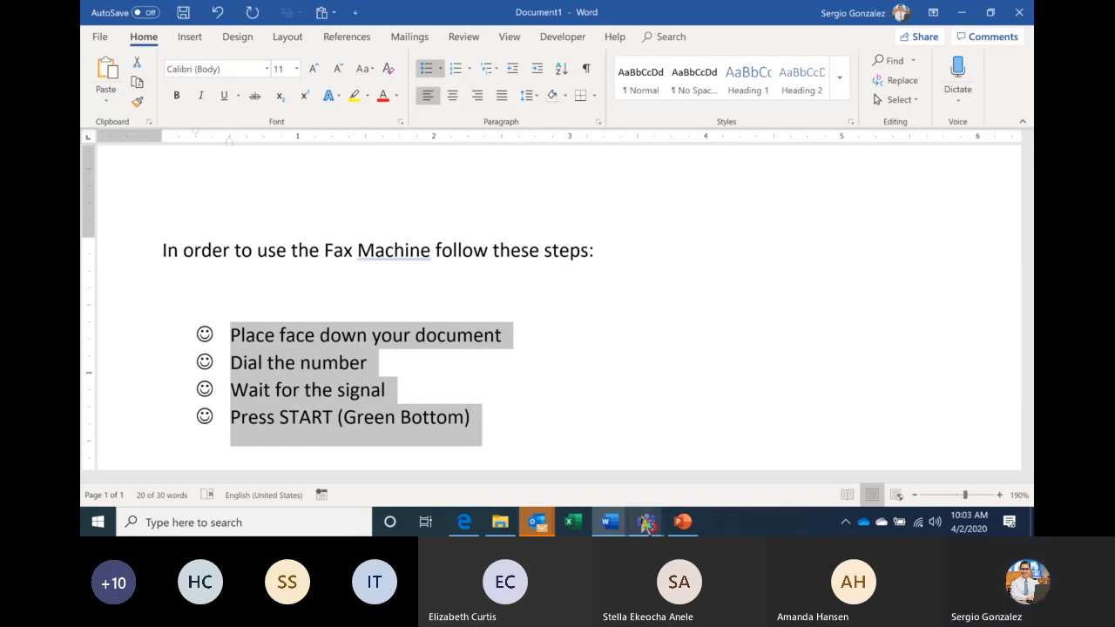
Step: Switch to the Microsoft Teams meeting, hide the participant list and show the meeting chat
{"action": "mouse_move", "coordinate": [648, 527]}
{"action": "left_click", "coordinate": [598, 423]}
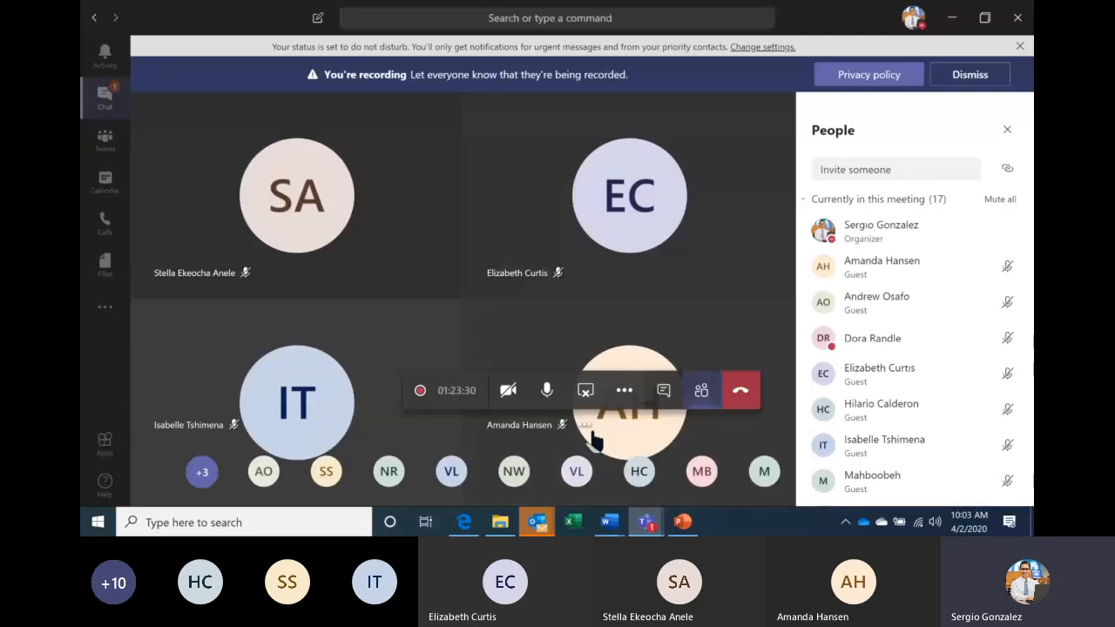
{"action": "left_click", "coordinate": [706, 393]}
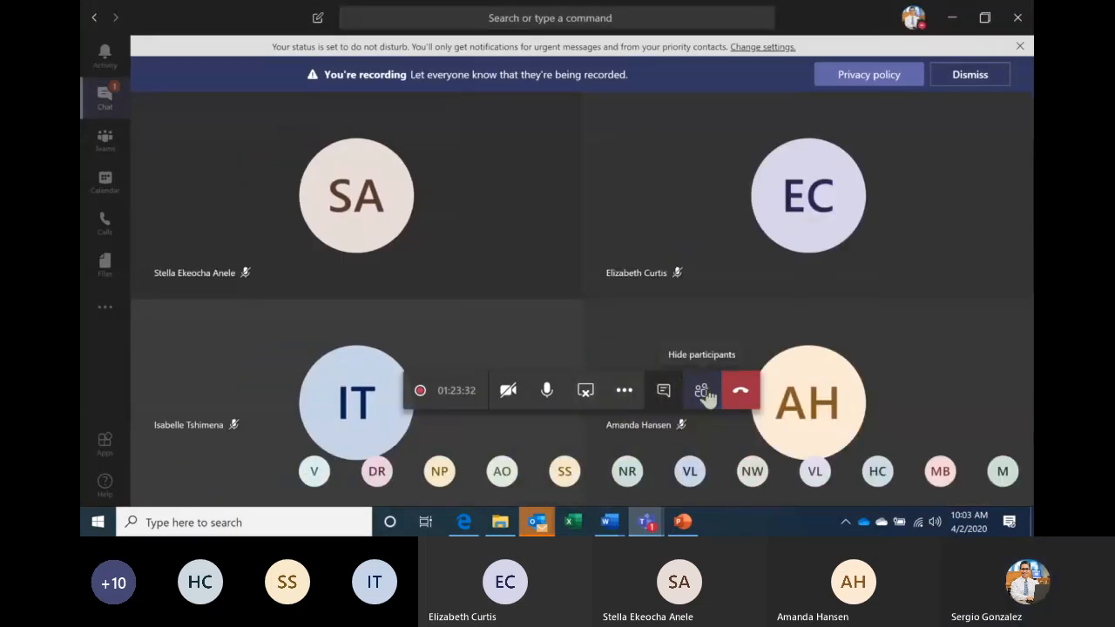
{"action": "left_click", "coordinate": [666, 394]}
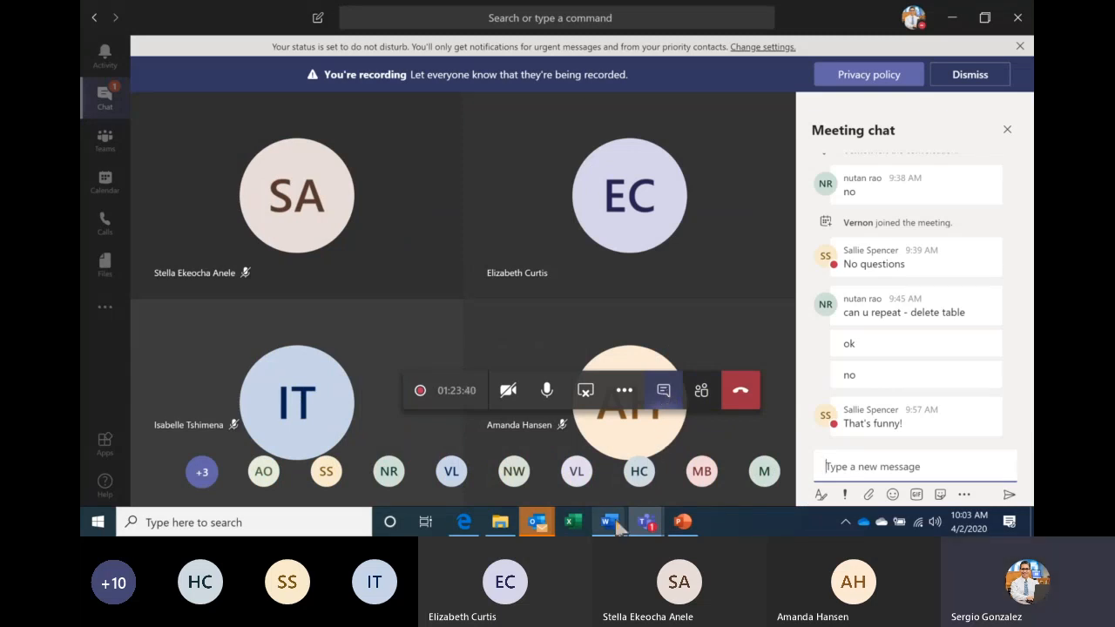
Step: Switch back to Document1 in Word and highlight only the smiley bullets of the four fax instruction lines
{"action": "mouse_move", "coordinate": [616, 527]}
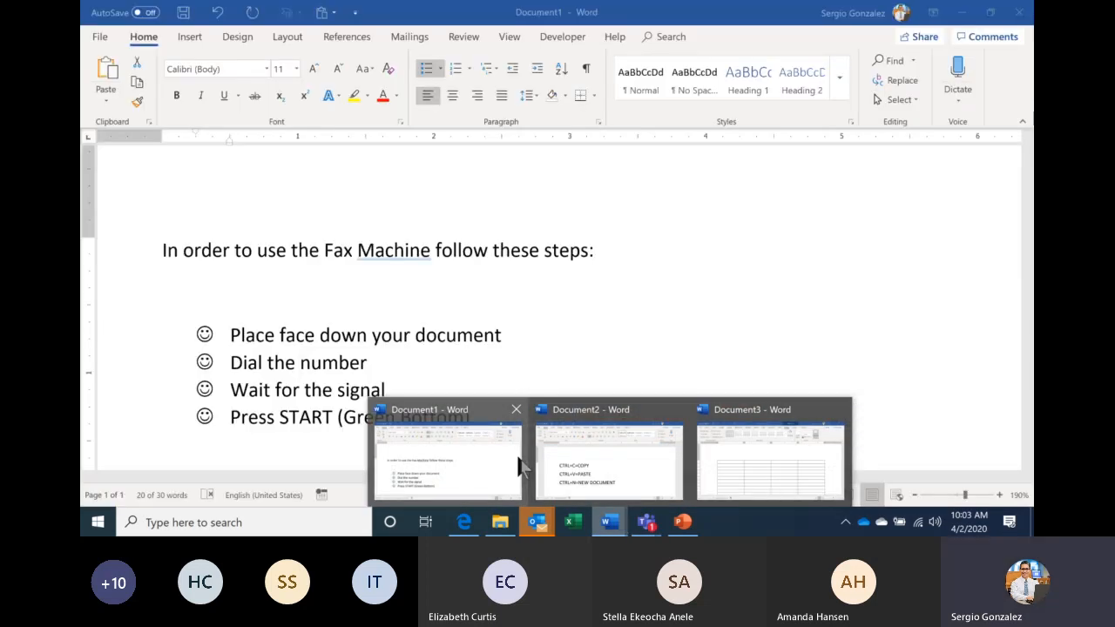
{"action": "left_click", "coordinate": [518, 457]}
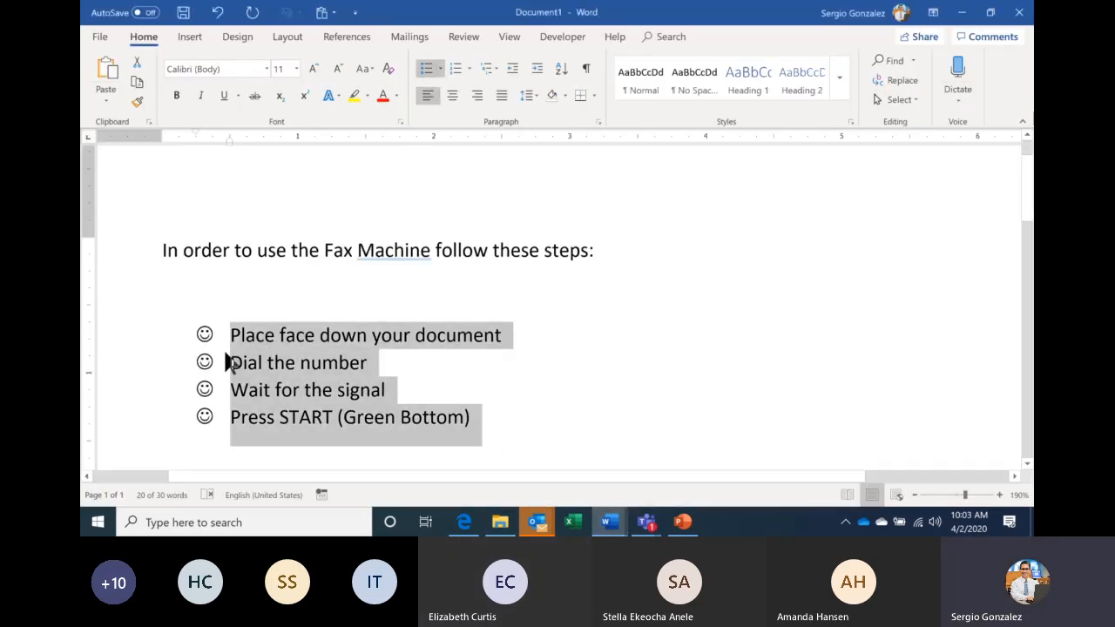
{"action": "left_click", "coordinate": [204, 337]}
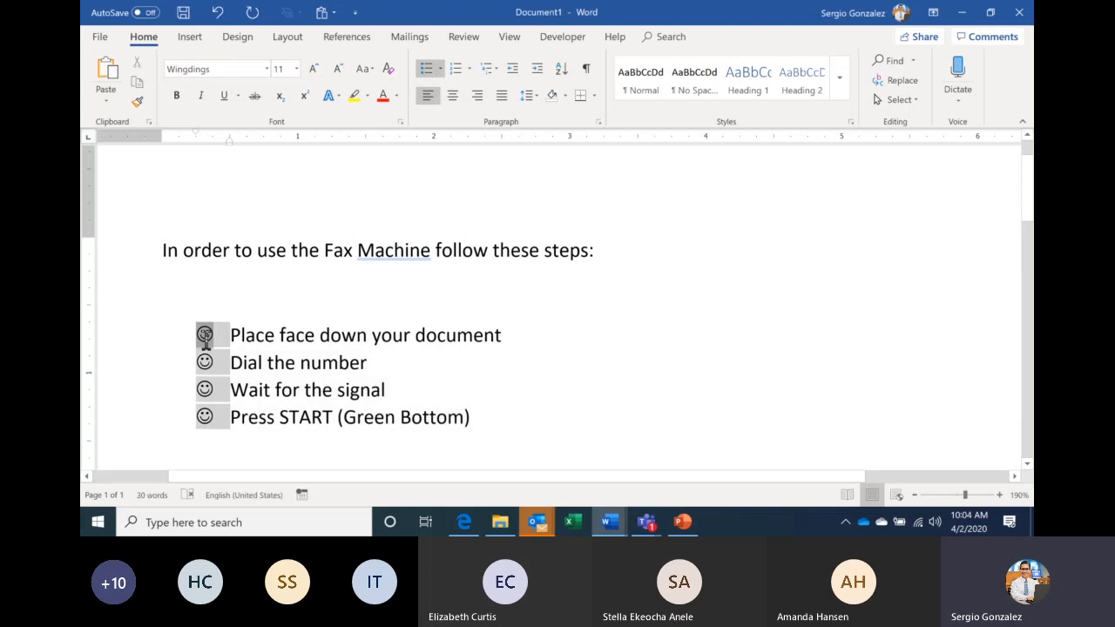
{"action": "left_click", "coordinate": [242, 341]}
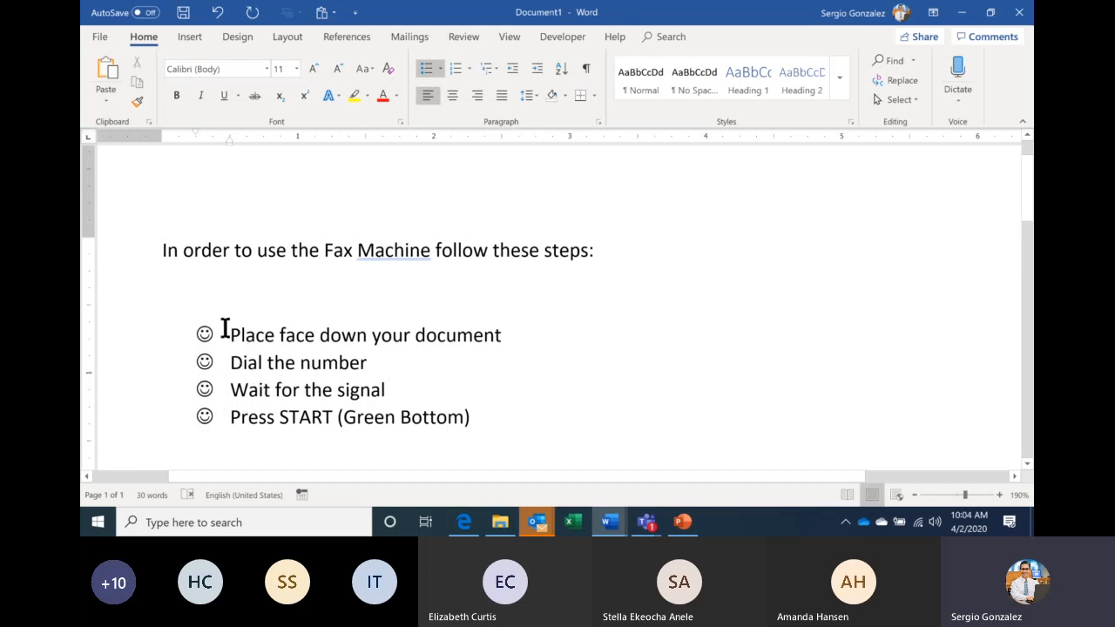
Step: Try the Elephant font on the text of the four fax instruction lines and settle on Arial
{"action": "left_click_drag", "start_coordinate": [230, 334], "coordinate": [478, 418]}
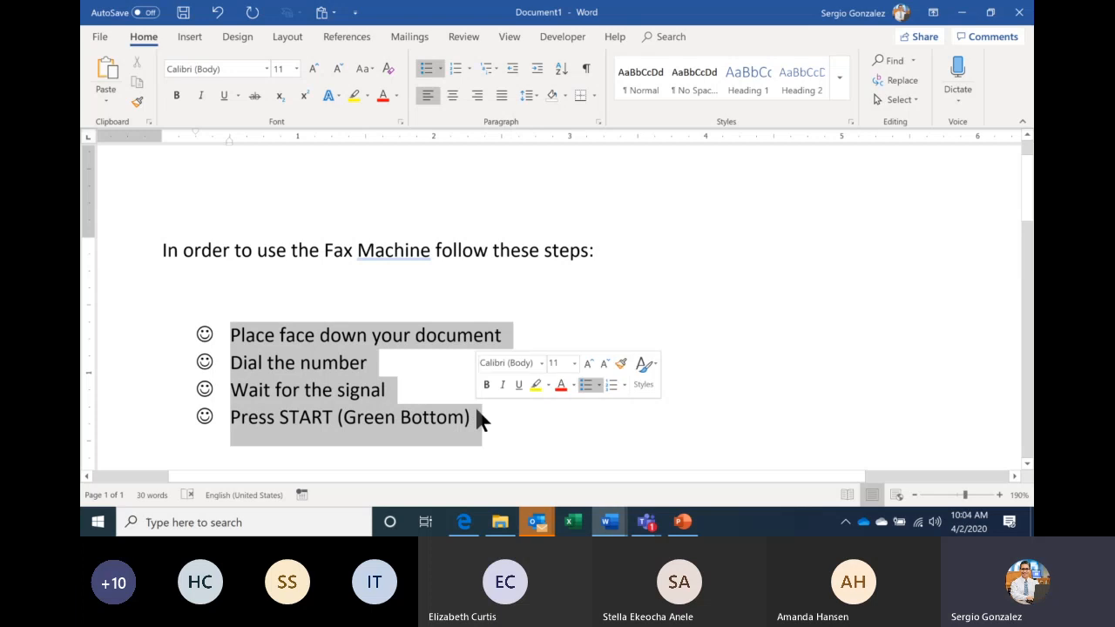
{"action": "left_click", "coordinate": [265, 69]}
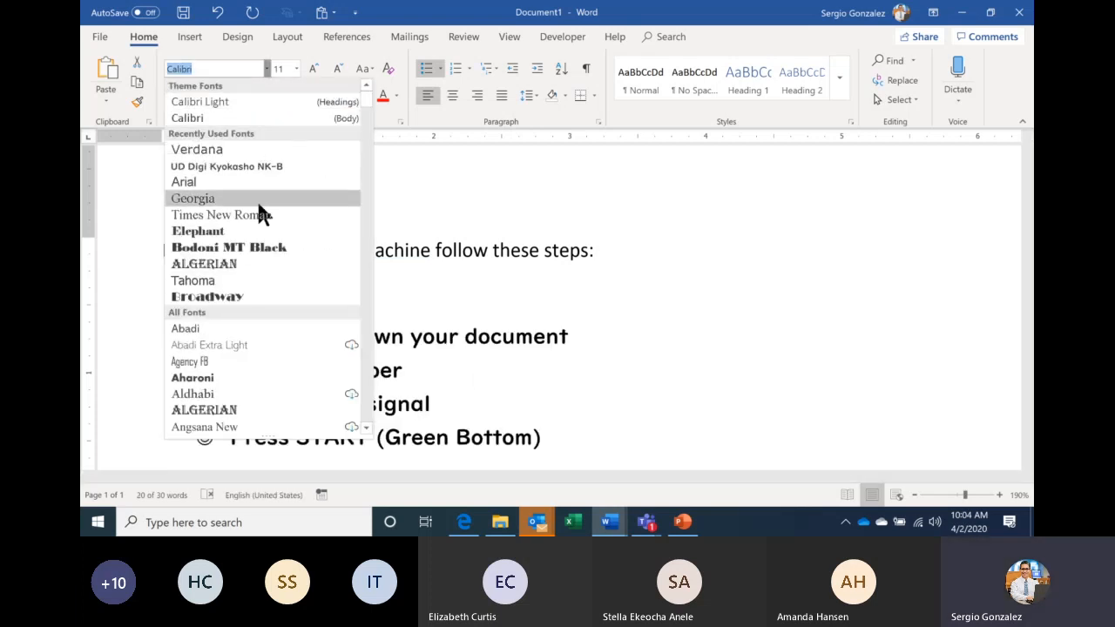
{"action": "left_click", "coordinate": [250, 231]}
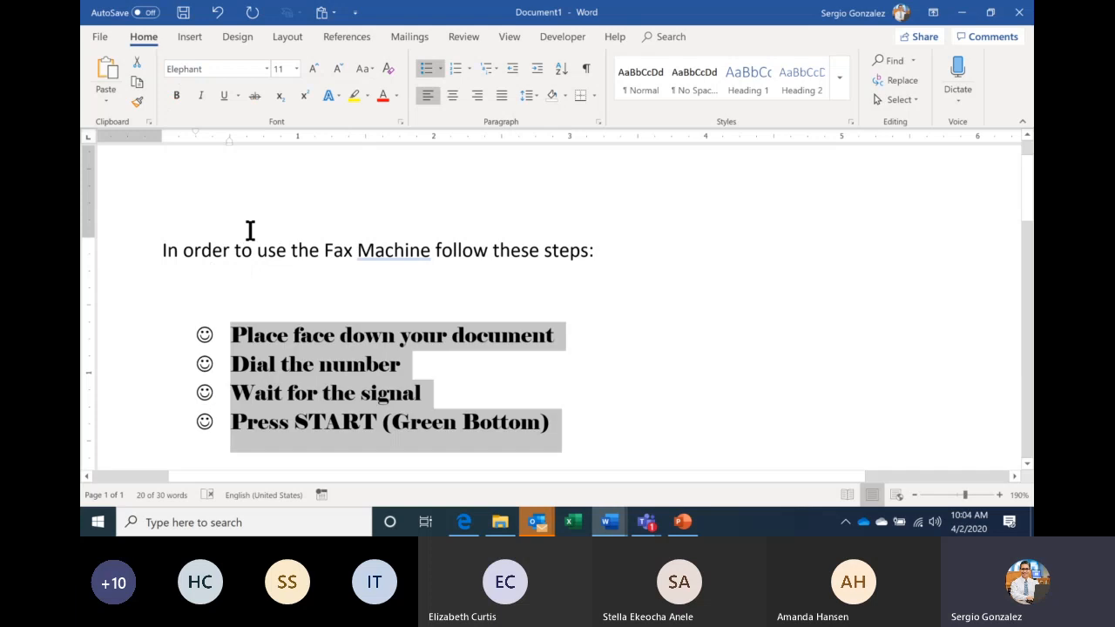
{"action": "left_click", "coordinate": [267, 68]}
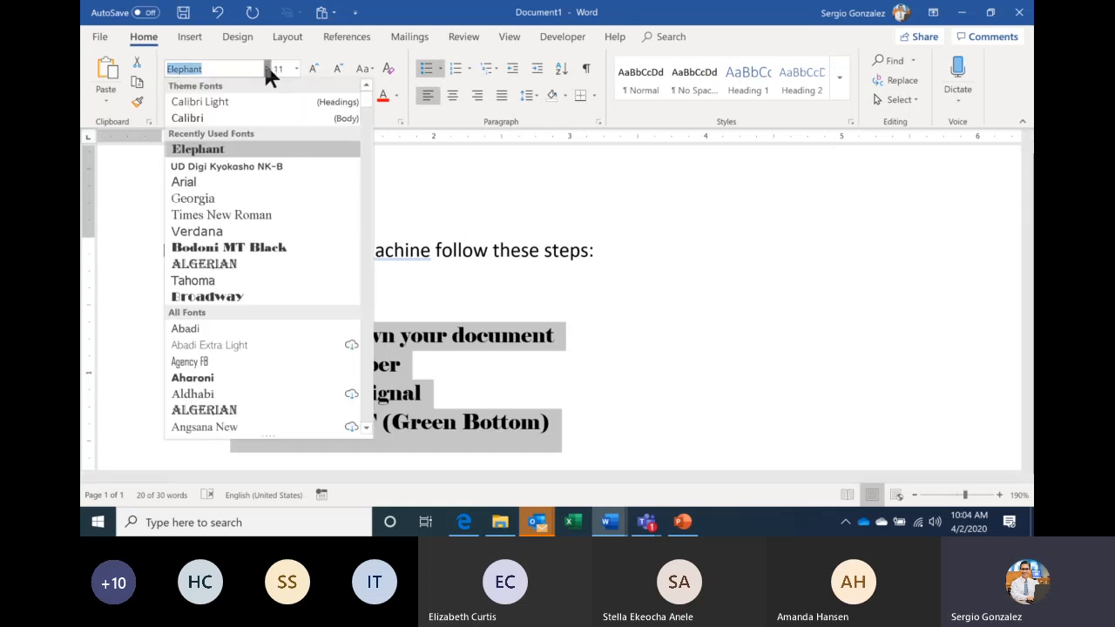
{"action": "left_click", "coordinate": [212, 182]}
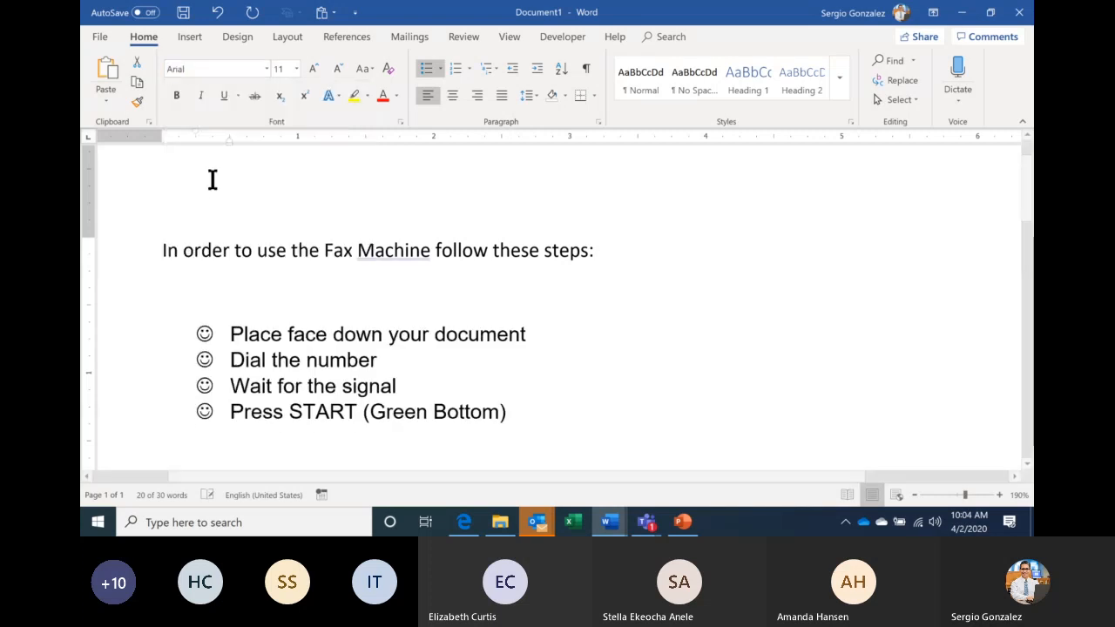
Step: Enlarge only the smiley bullets of the four fax instruction lines to 18 pt
{"action": "left_click", "coordinate": [205, 336]}
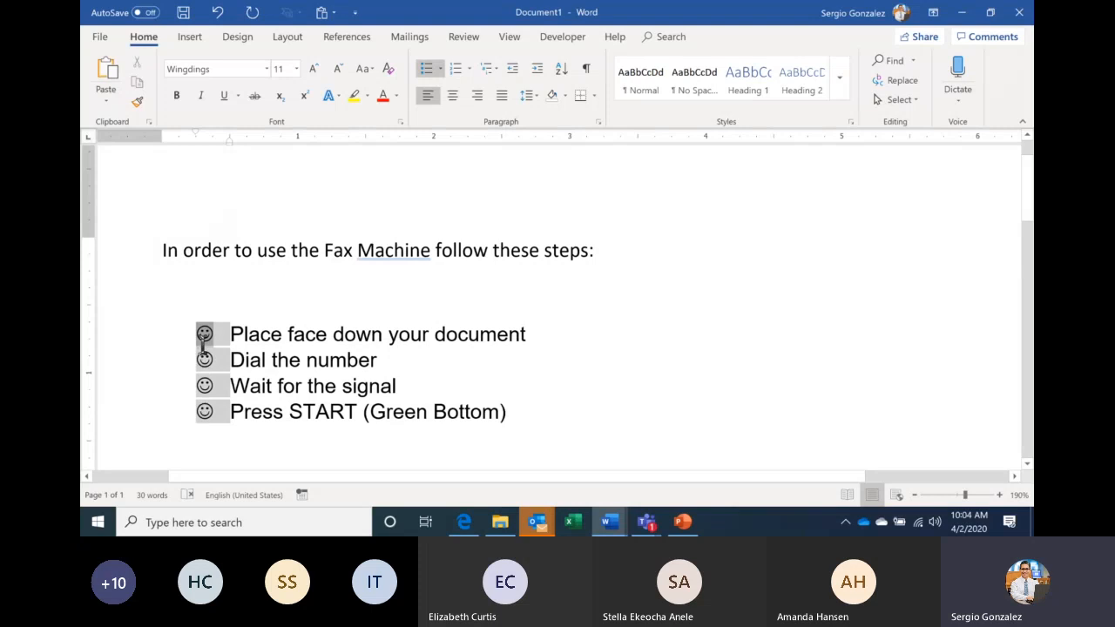
{"action": "left_click", "coordinate": [297, 69]}
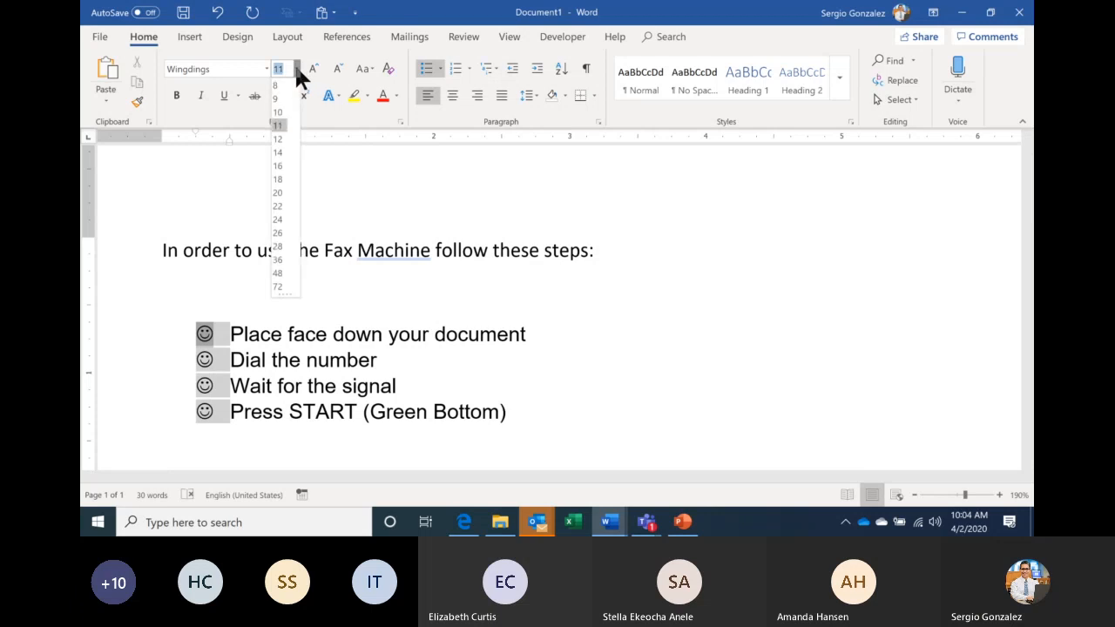
{"action": "left_click", "coordinate": [279, 179]}
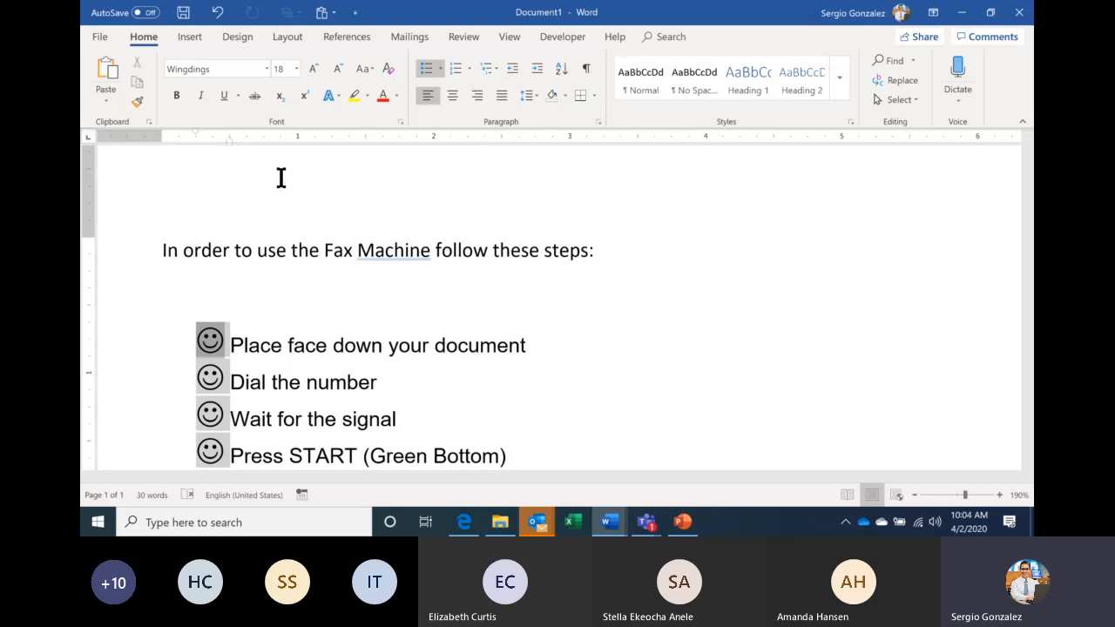
Step: Format the smiley bullets as bold, italic and underlined, and color them green
{"action": "left_click", "coordinate": [172, 98]}
{"action": "left_click", "coordinate": [200, 97]}
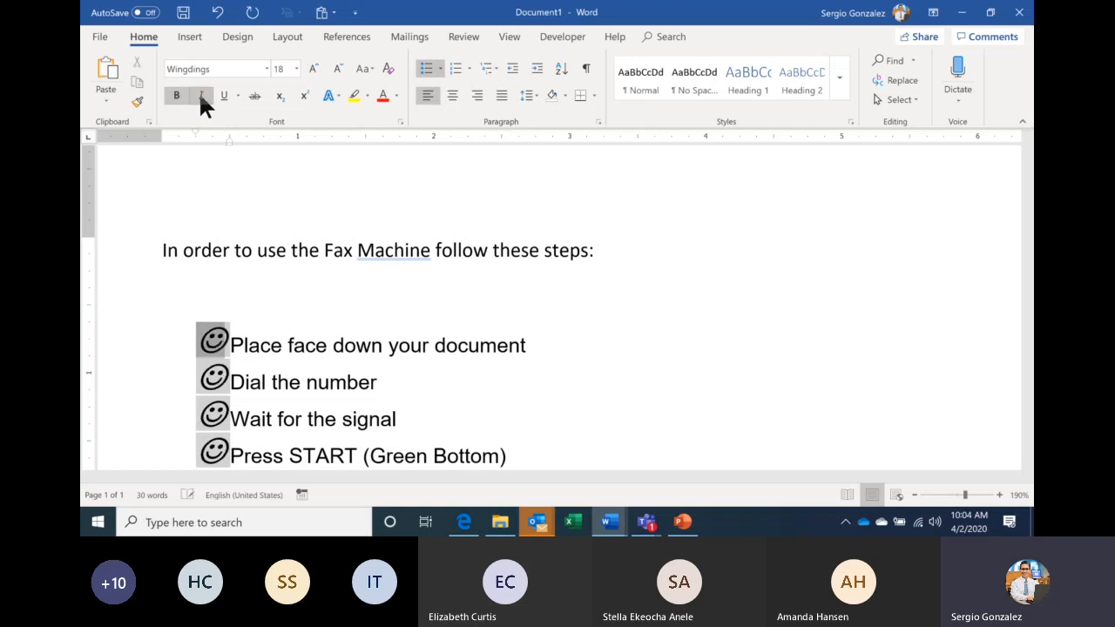
{"action": "left_click", "coordinate": [220, 96]}
{"action": "left_click", "coordinate": [396, 97]}
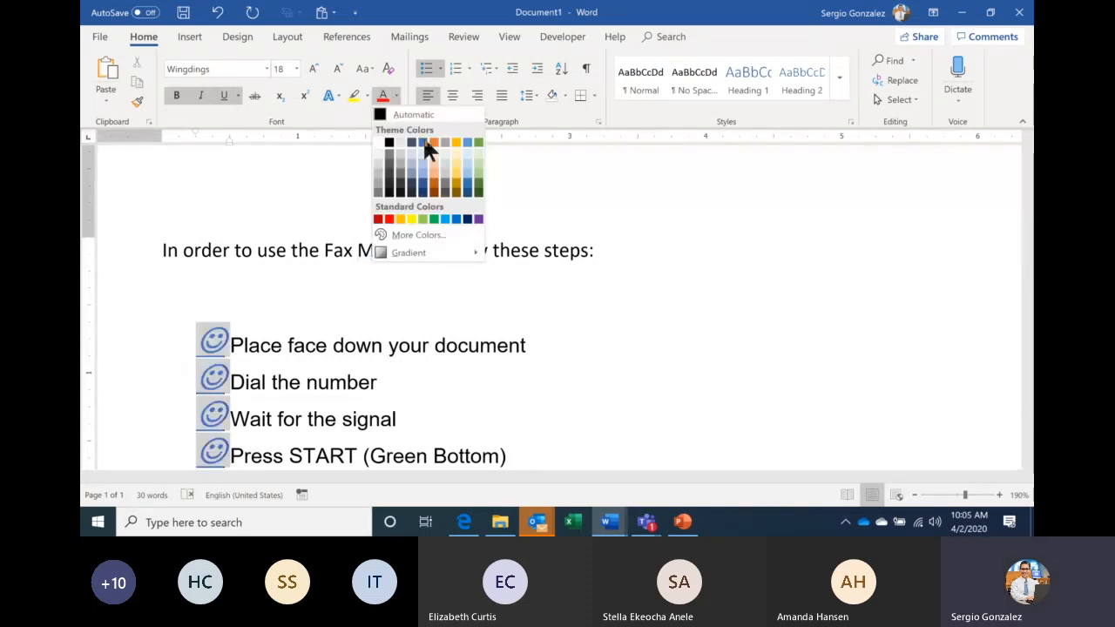
{"action": "left_click", "coordinate": [434, 218]}
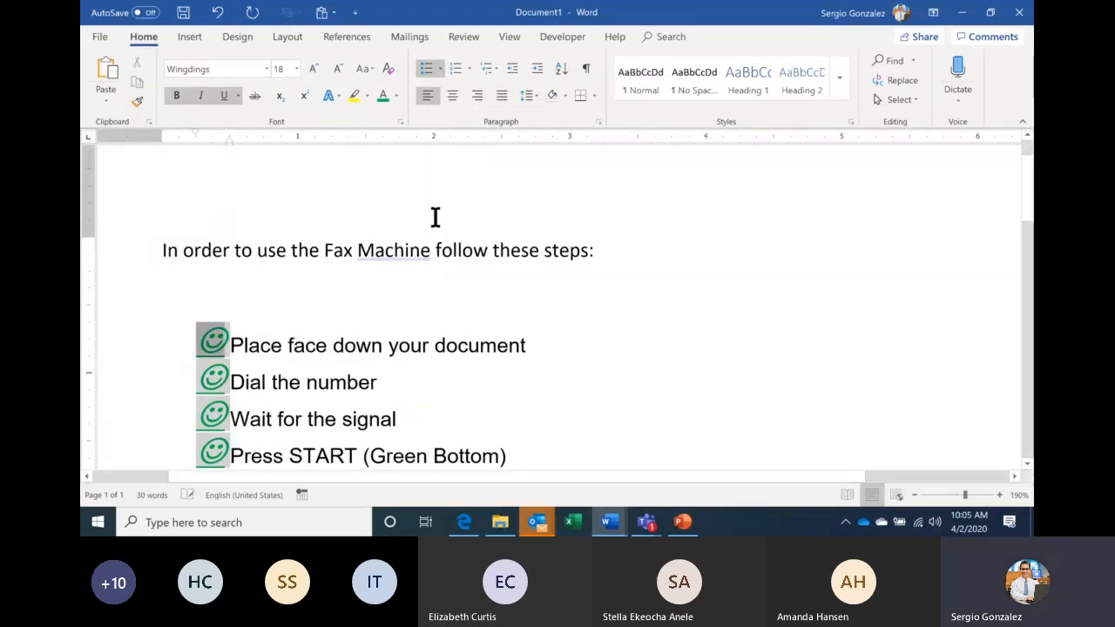
{"action": "left_click", "coordinate": [551, 338]}
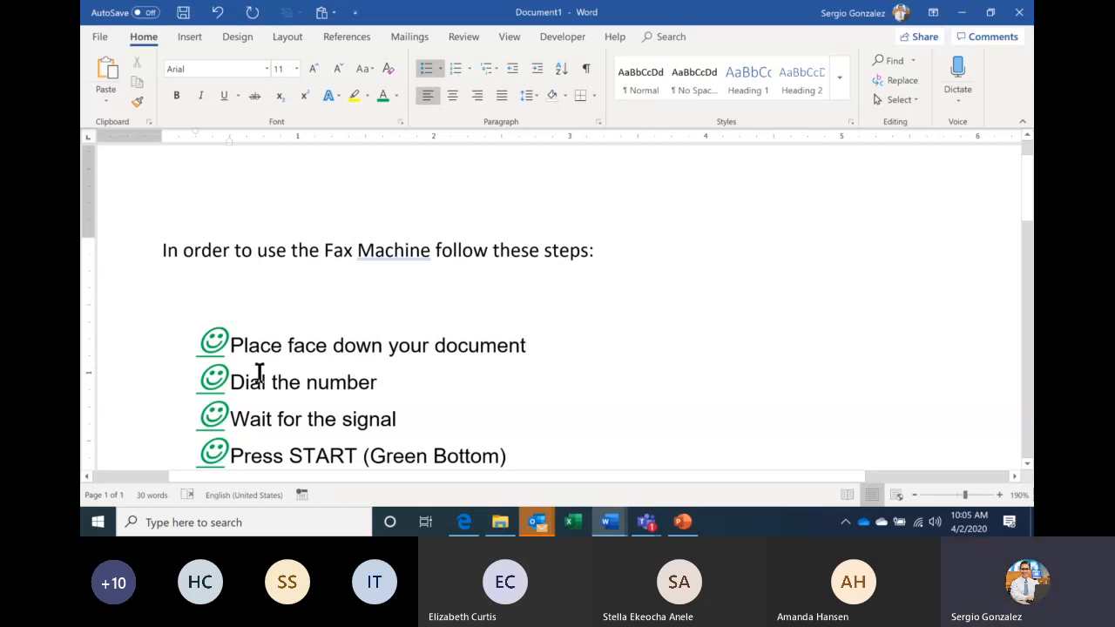
Step: Clear all formatting from the first instruction line and reset the remaining smiley bullets to Automatic color without bold, italic or underline
{"action": "left_click", "coordinate": [216, 344]}
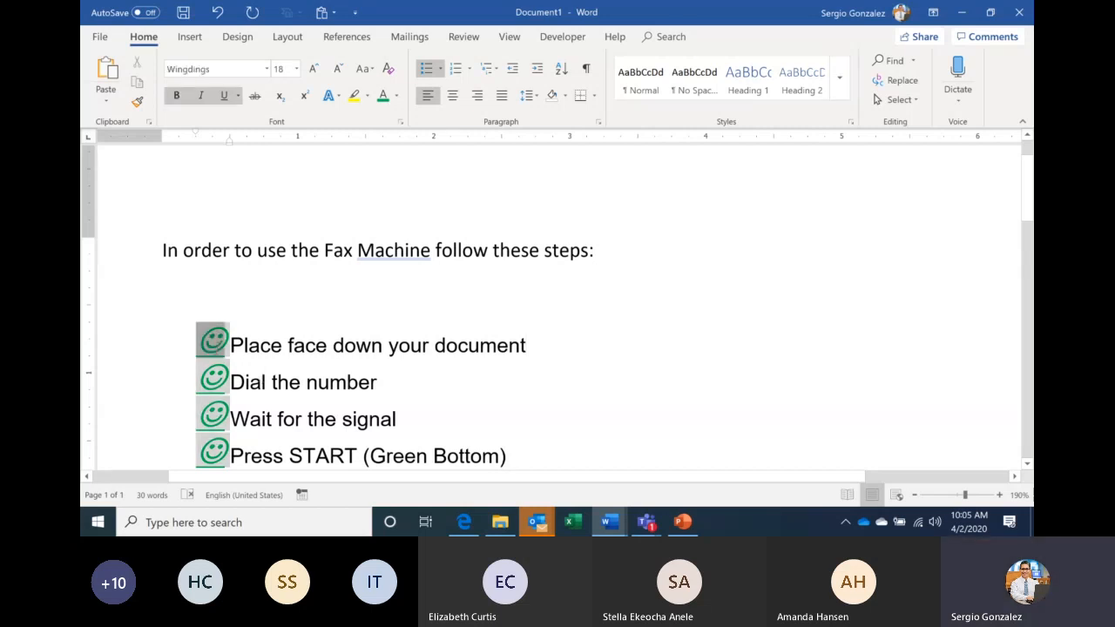
{"action": "left_click", "coordinate": [390, 70]}
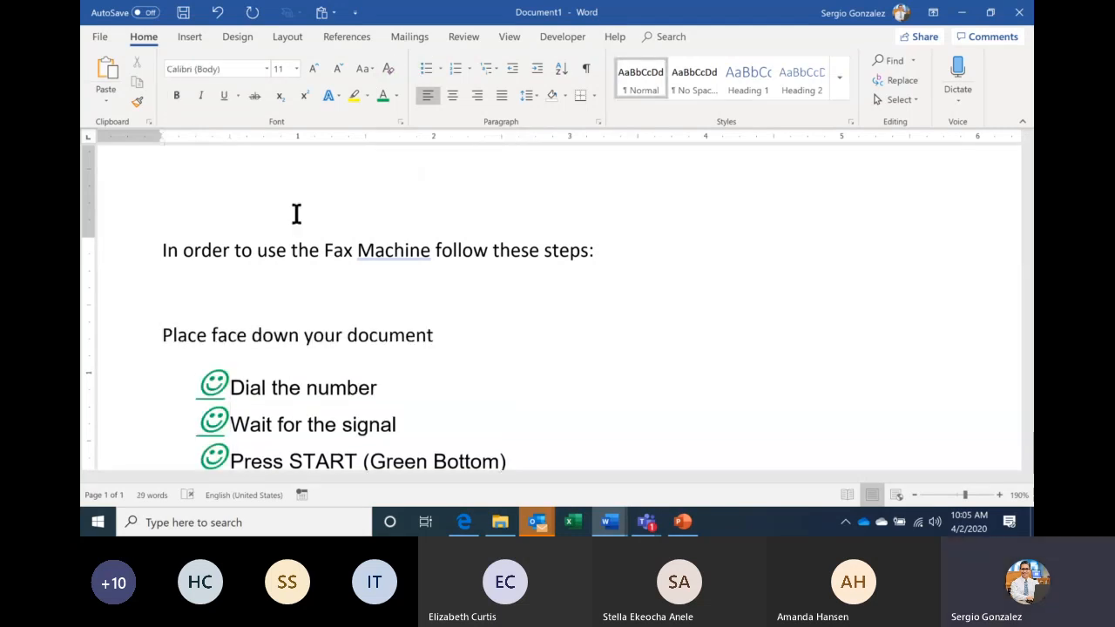
{"action": "left_click", "coordinate": [214, 384]}
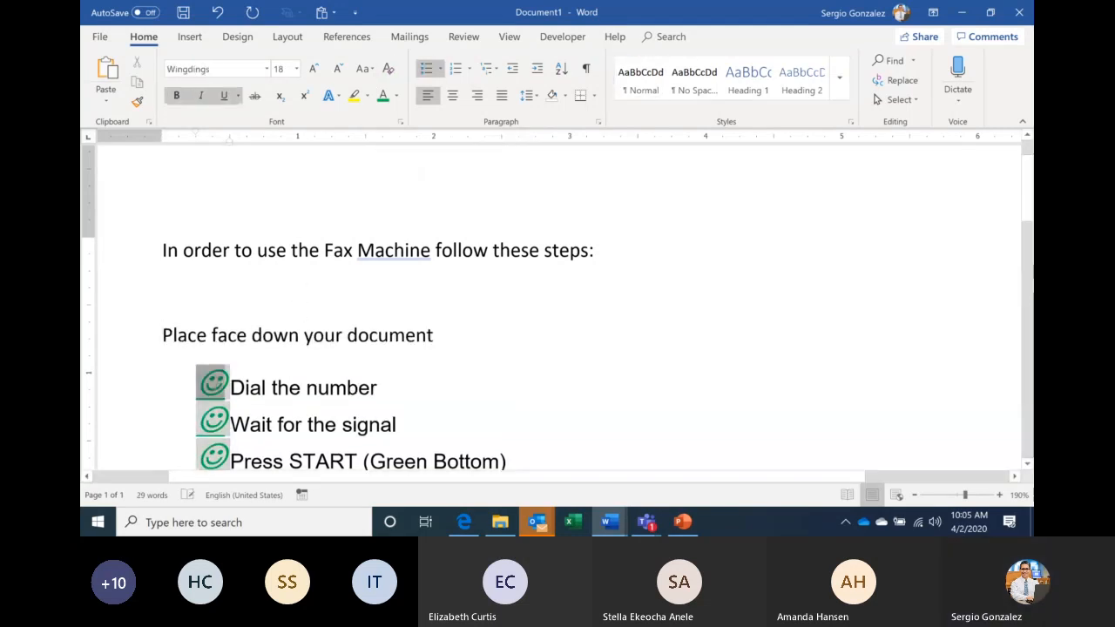
{"action": "left_click", "coordinate": [397, 96]}
{"action": "left_click", "coordinate": [386, 111]}
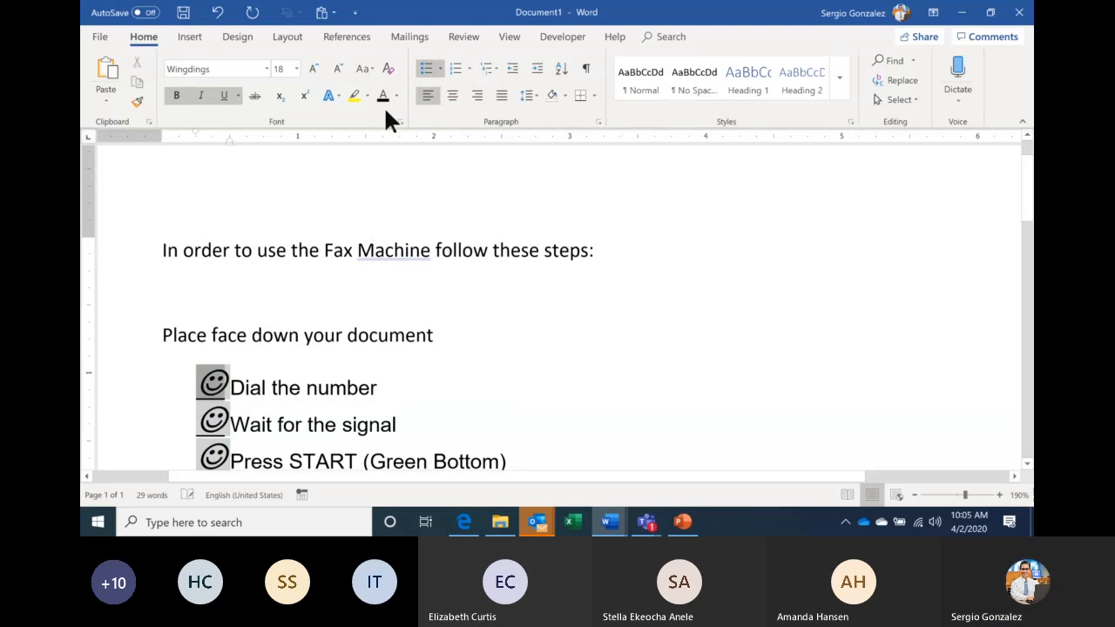
{"action": "left_click", "coordinate": [224, 98]}
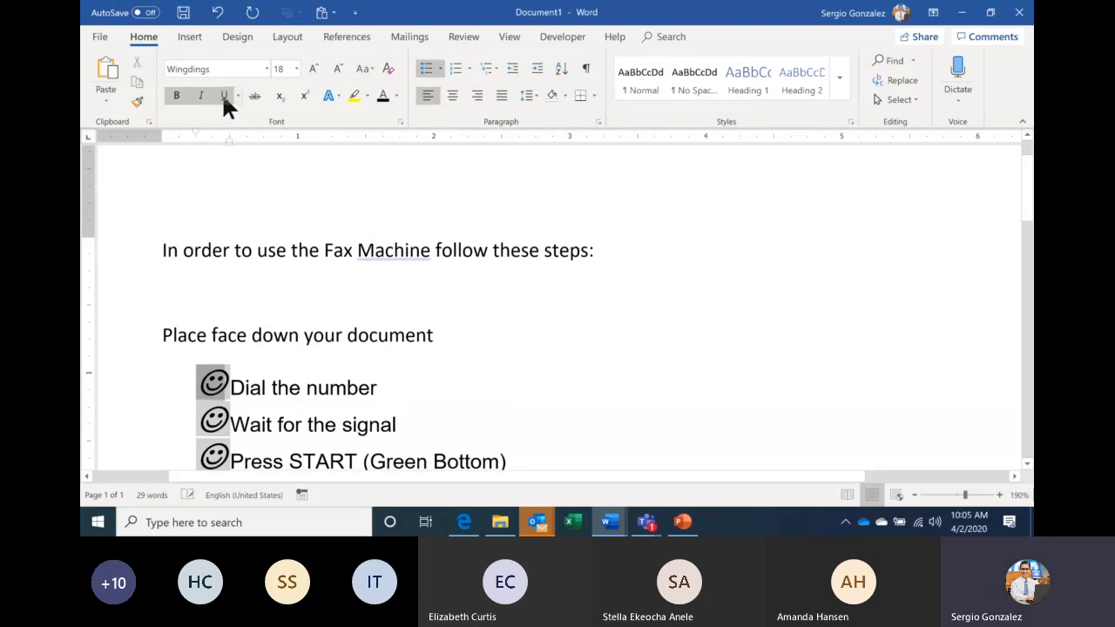
{"action": "left_click", "coordinate": [200, 97]}
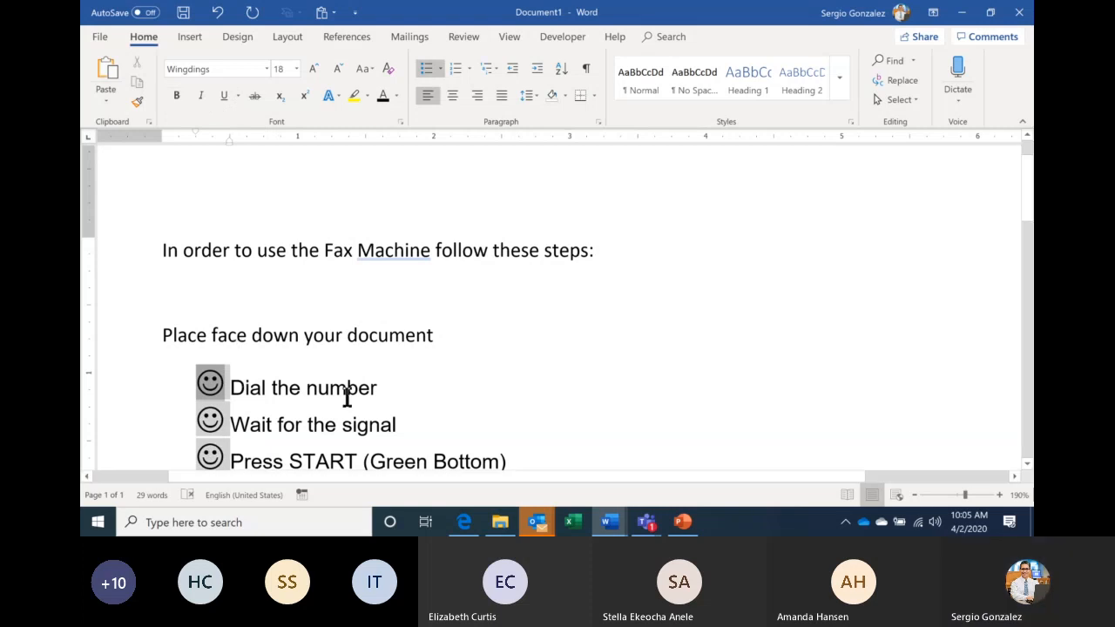
{"action": "left_click", "coordinate": [393, 389]}
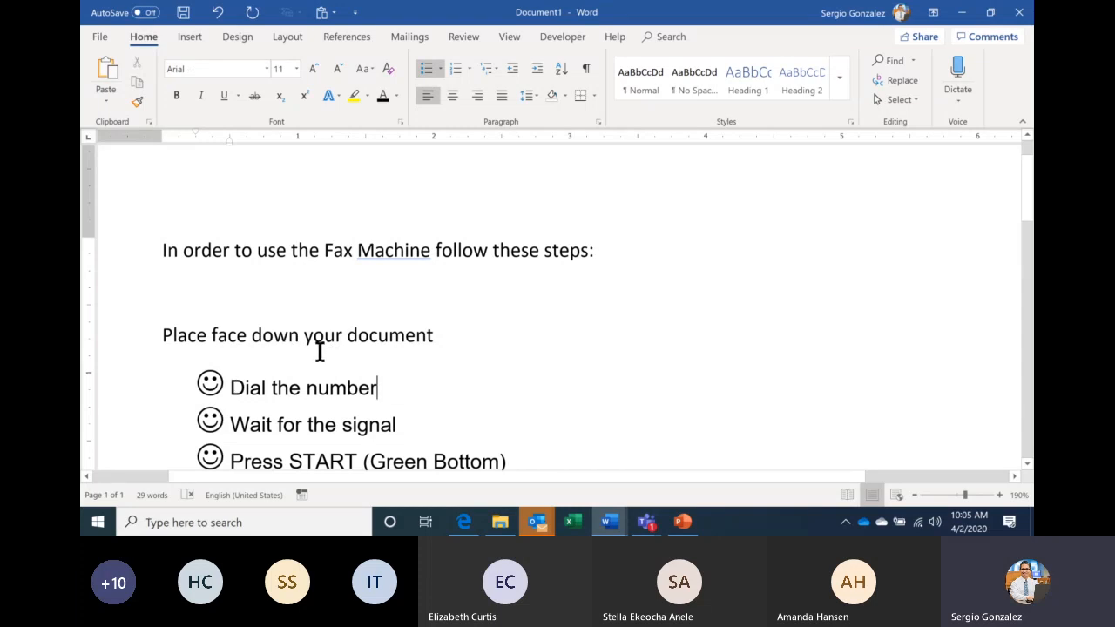
Step: Set the three remaining smiley bullets to 16 pt and replace them with solid round bullets
{"action": "left_click", "coordinate": [205, 382]}
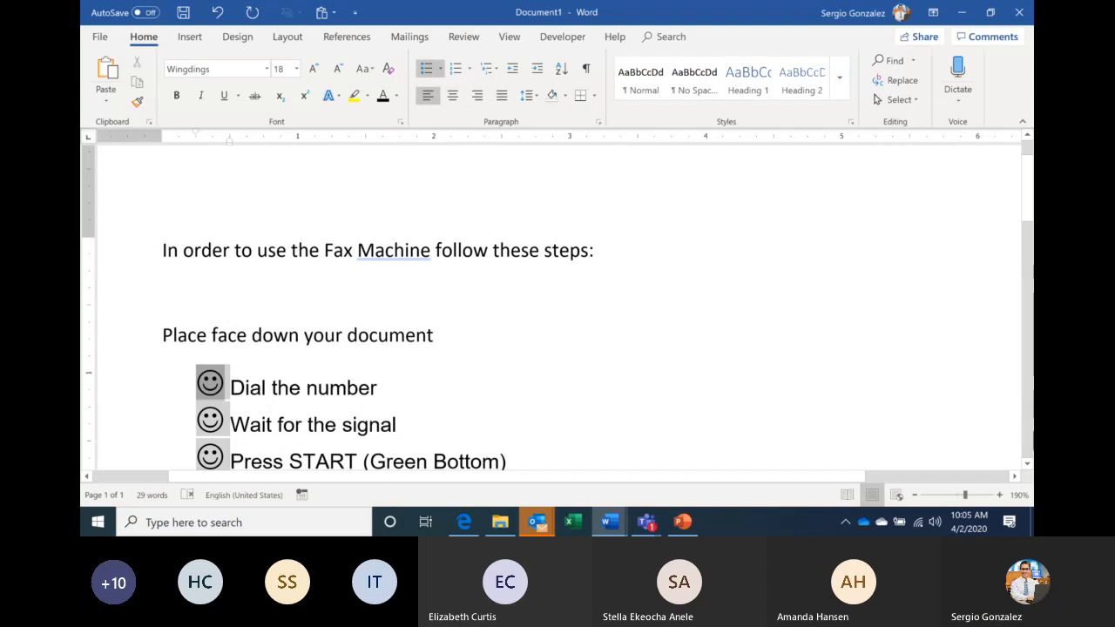
{"action": "left_click", "coordinate": [1026, 469]}
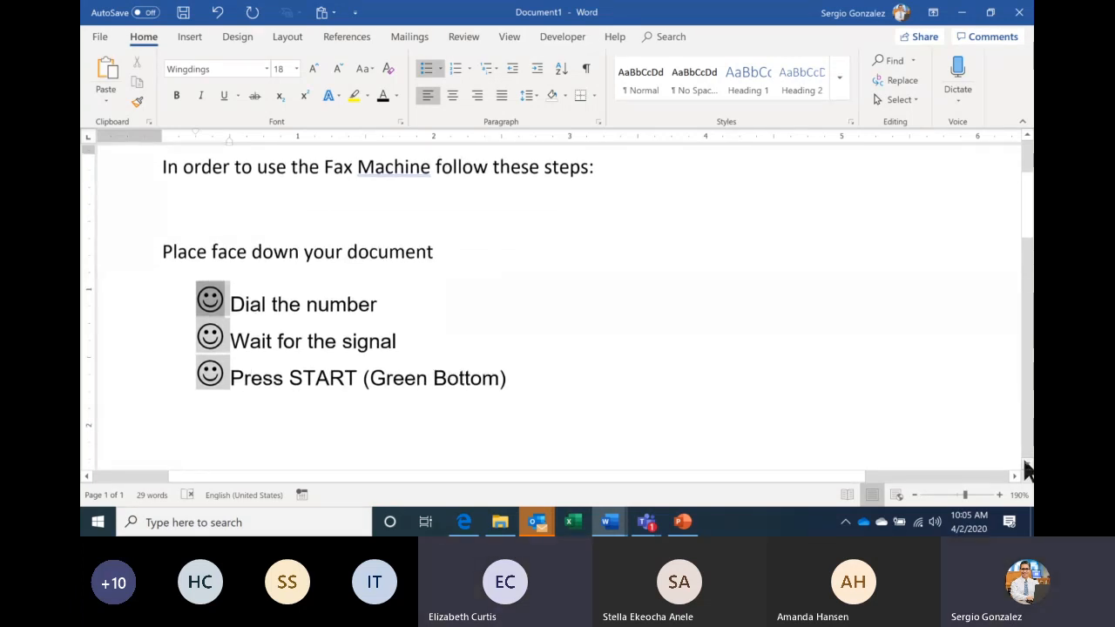
{"action": "left_click", "coordinate": [540, 333]}
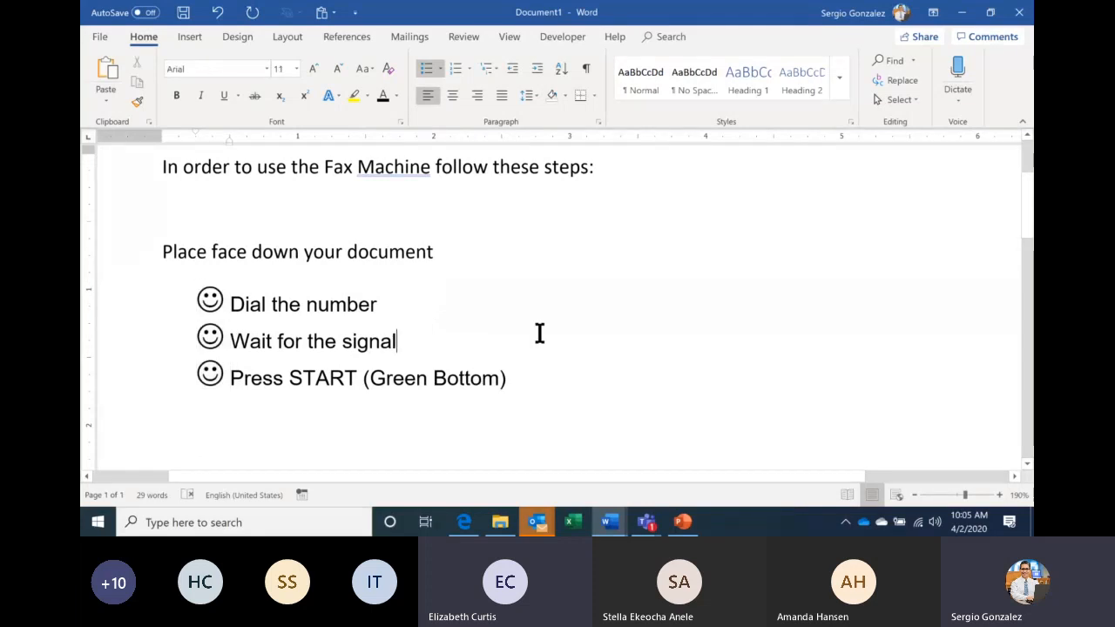
{"action": "left_click", "coordinate": [209, 300]}
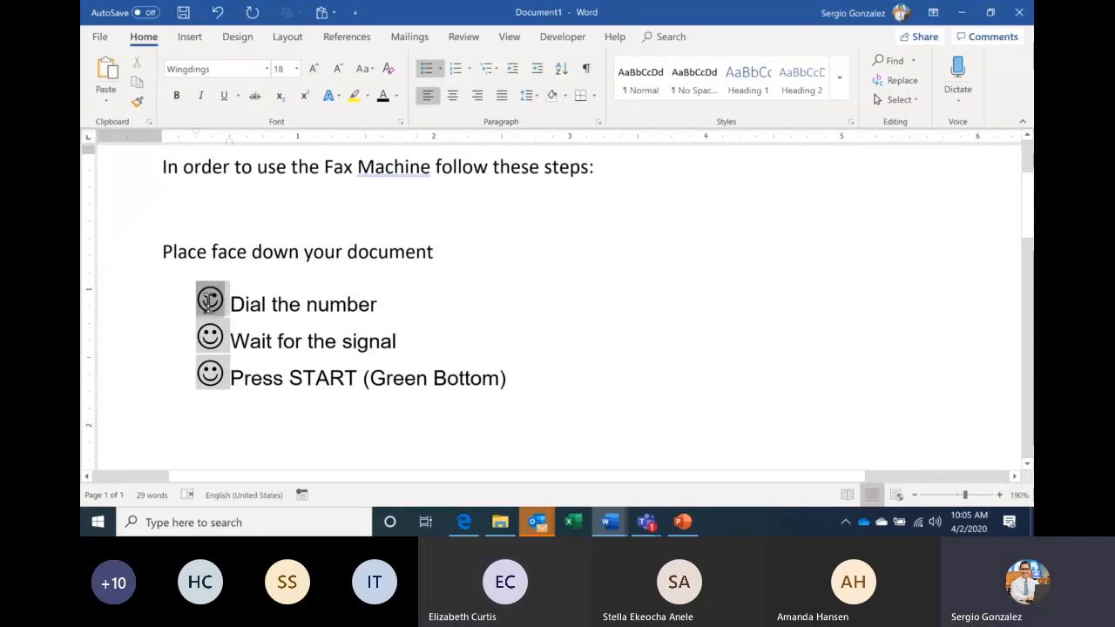
{"action": "left_click", "coordinate": [297, 68]}
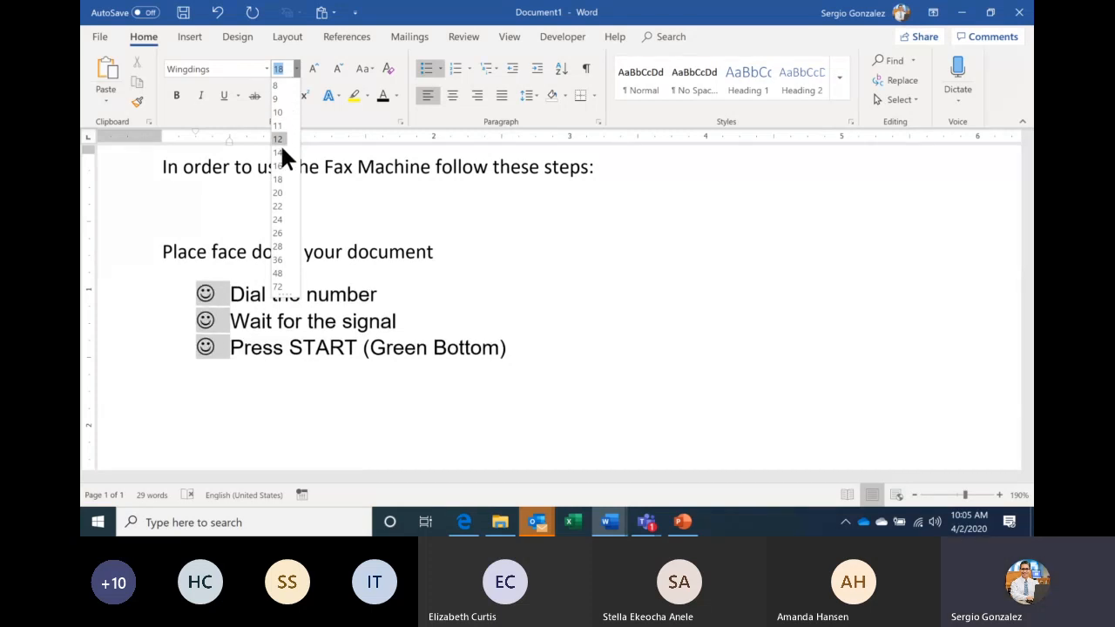
{"action": "left_click", "coordinate": [440, 69]}
{"action": "left_click", "coordinate": [616, 110]}
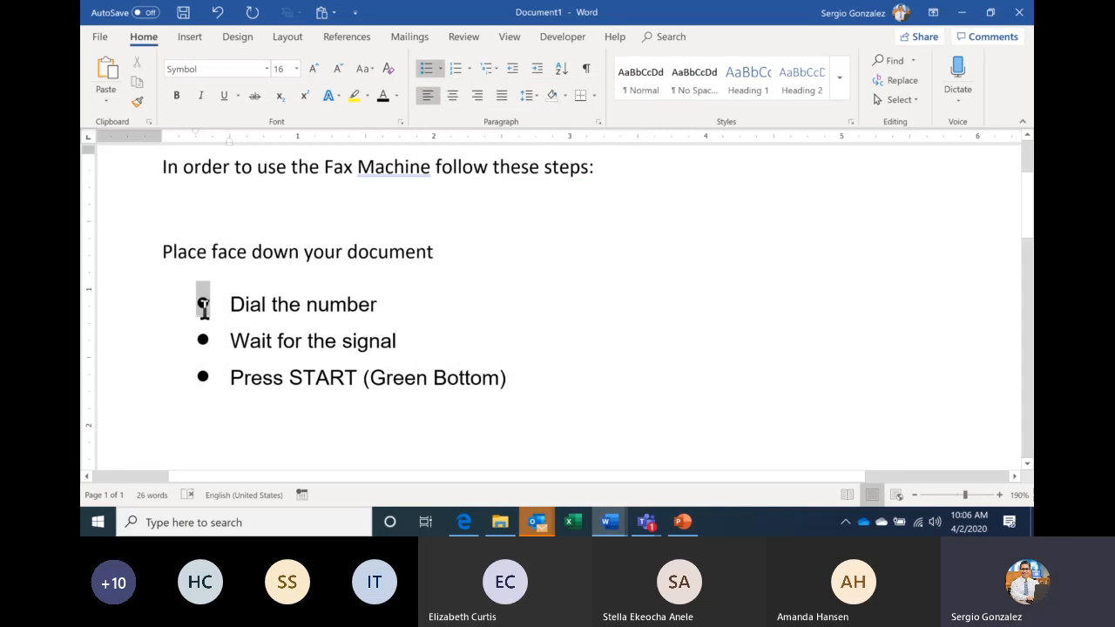
Step: Reduce the solid round bullets of the three instruction lines to 11 pt
{"action": "left_click", "coordinate": [202, 303]}
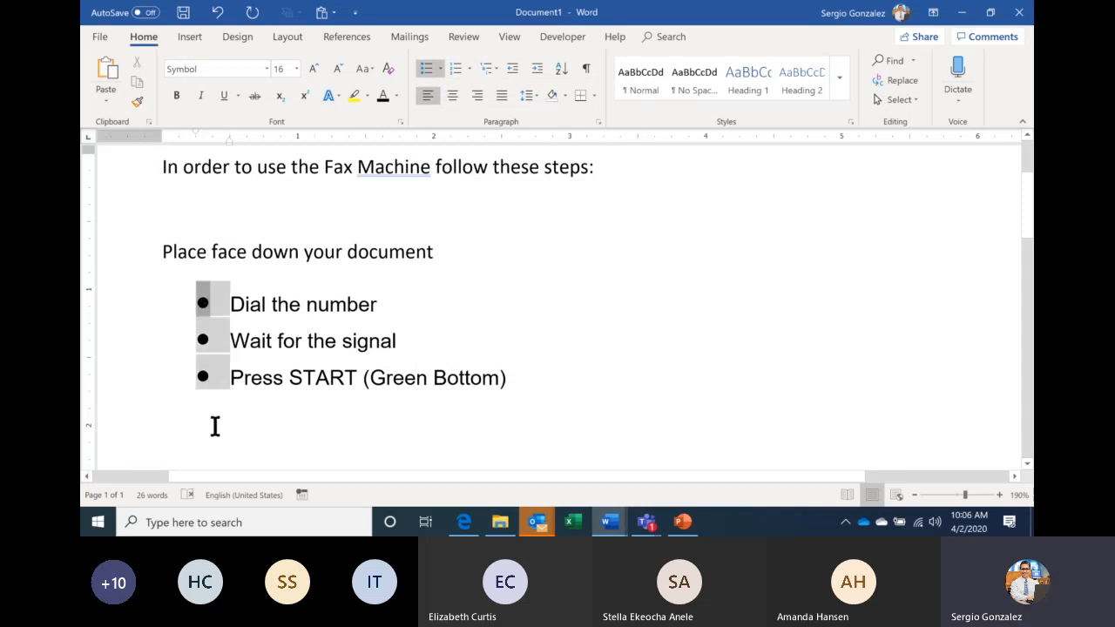
{"action": "left_click", "coordinate": [296, 68]}
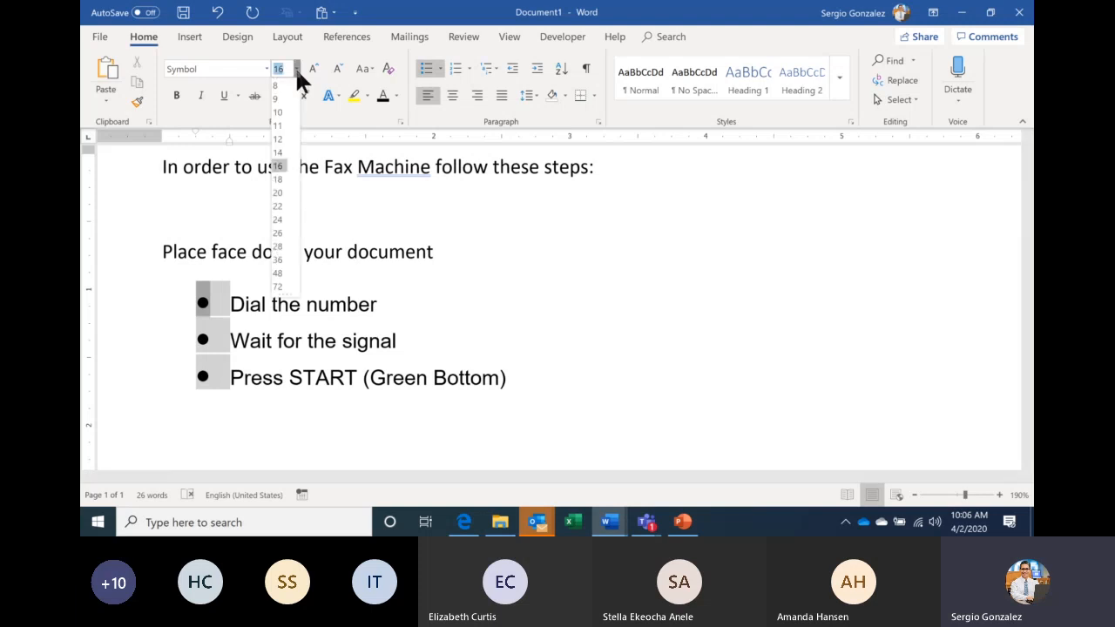
{"action": "left_click", "coordinate": [279, 126]}
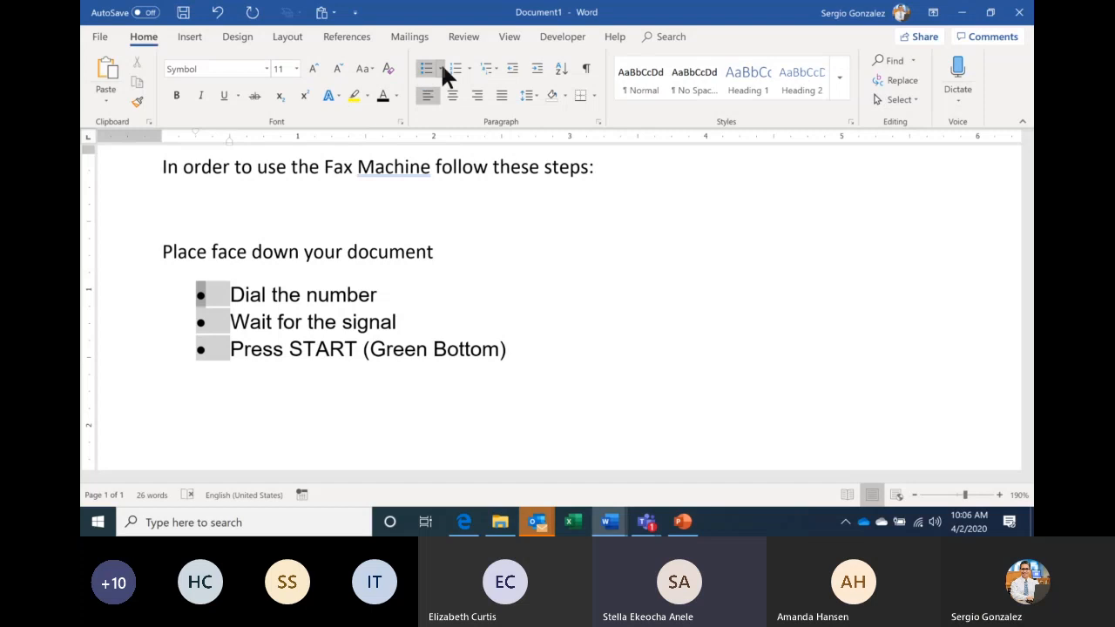
Step: Select the three bulleted instruction lines and open the symbol chooser for defining a new bullet, leaving the symbol unchanged
{"action": "left_click", "coordinate": [231, 296]}
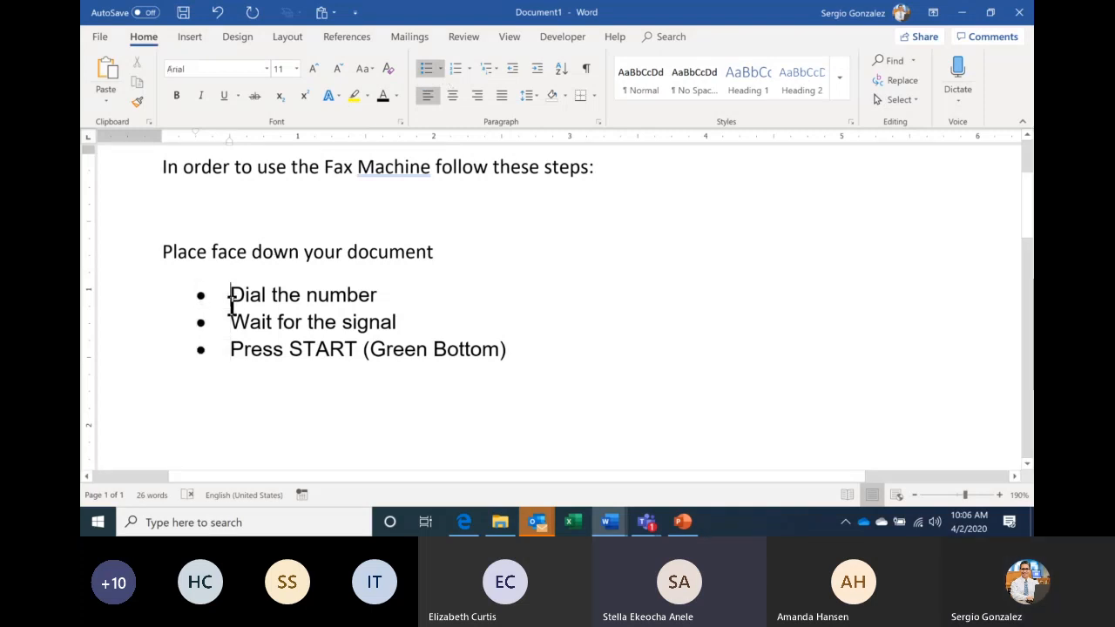
{"action": "left_click_drag", "start_coordinate": [231, 296], "coordinate": [513, 349]}
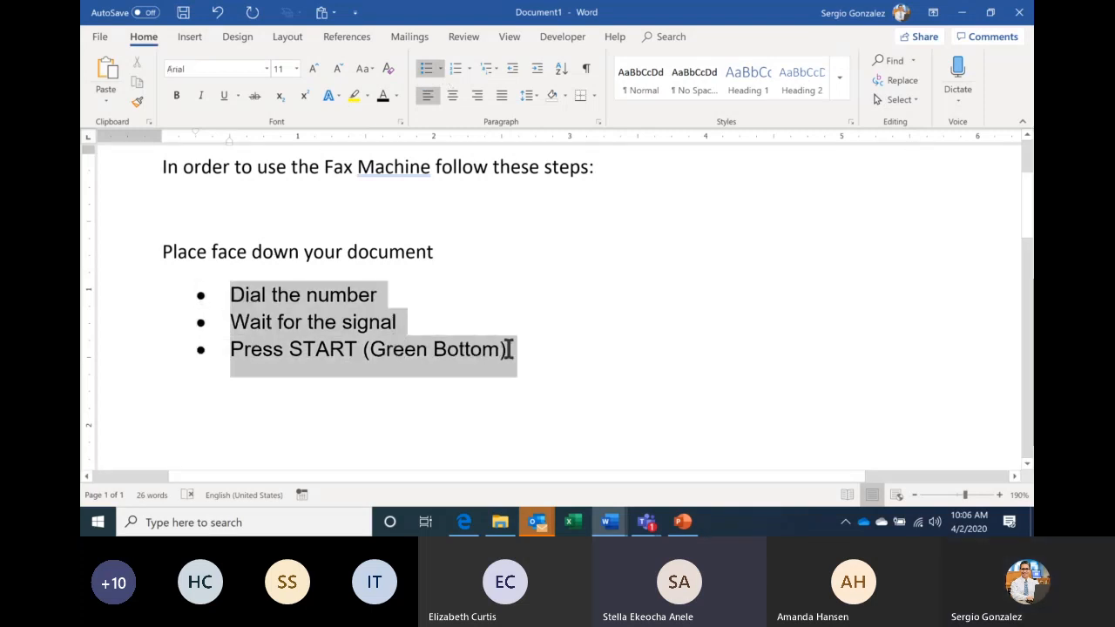
{"action": "left_click", "coordinate": [440, 70]}
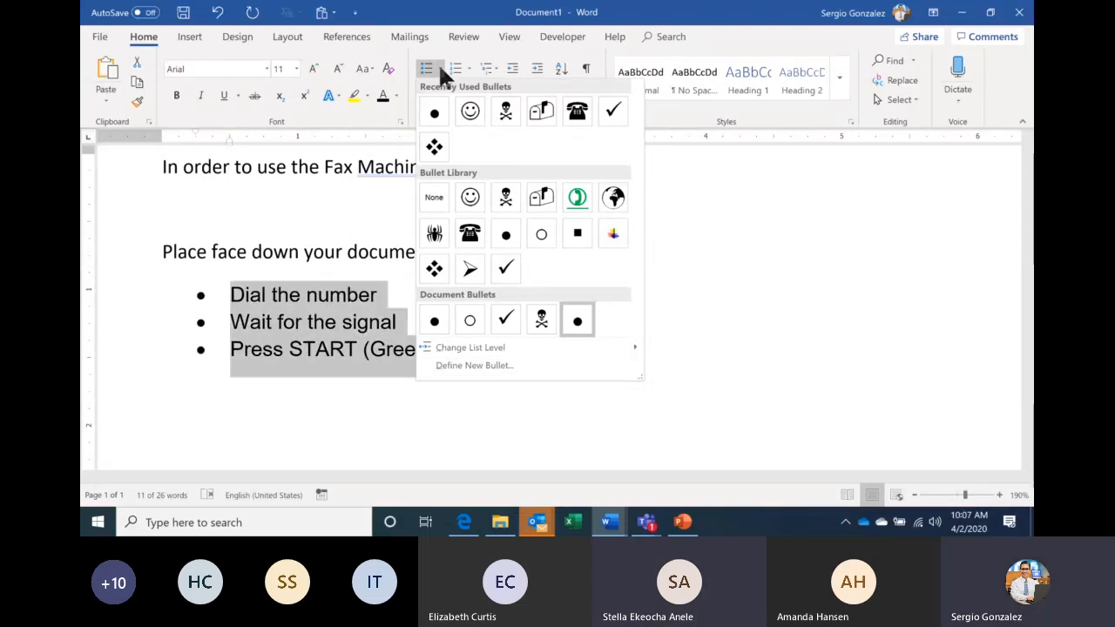
{"action": "left_click", "coordinate": [480, 365]}
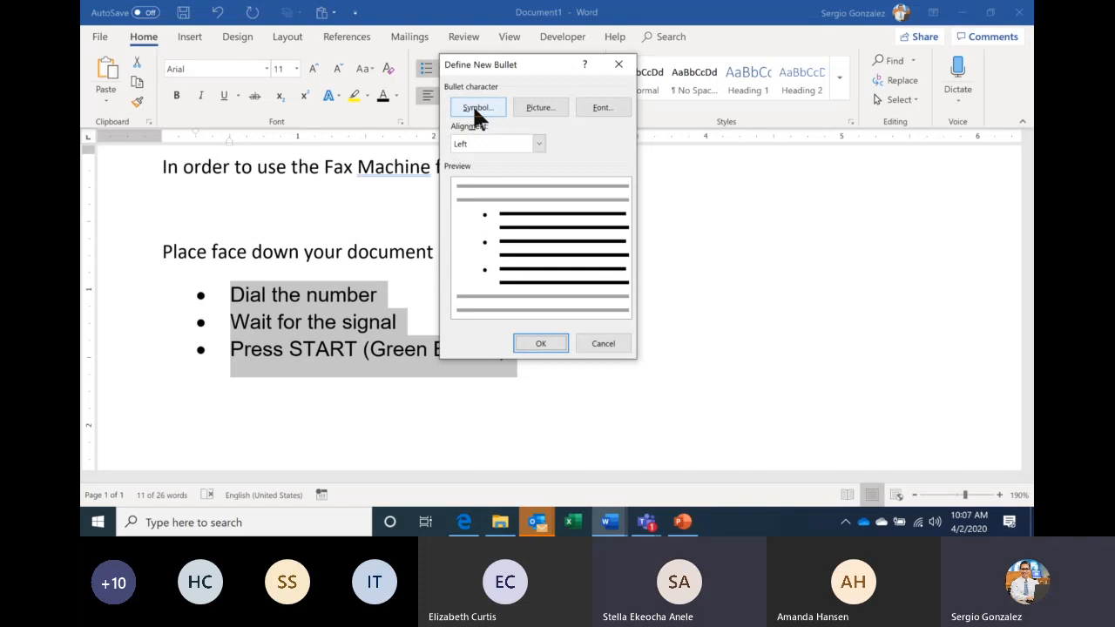
{"action": "left_click", "coordinate": [474, 111]}
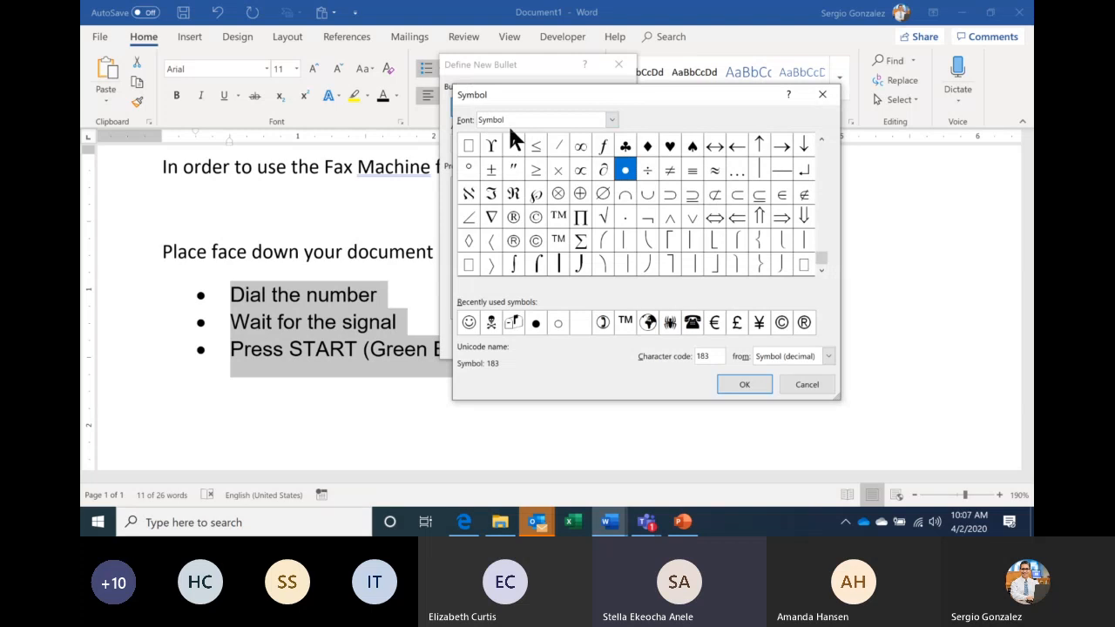
{"action": "left_click", "coordinate": [821, 94]}
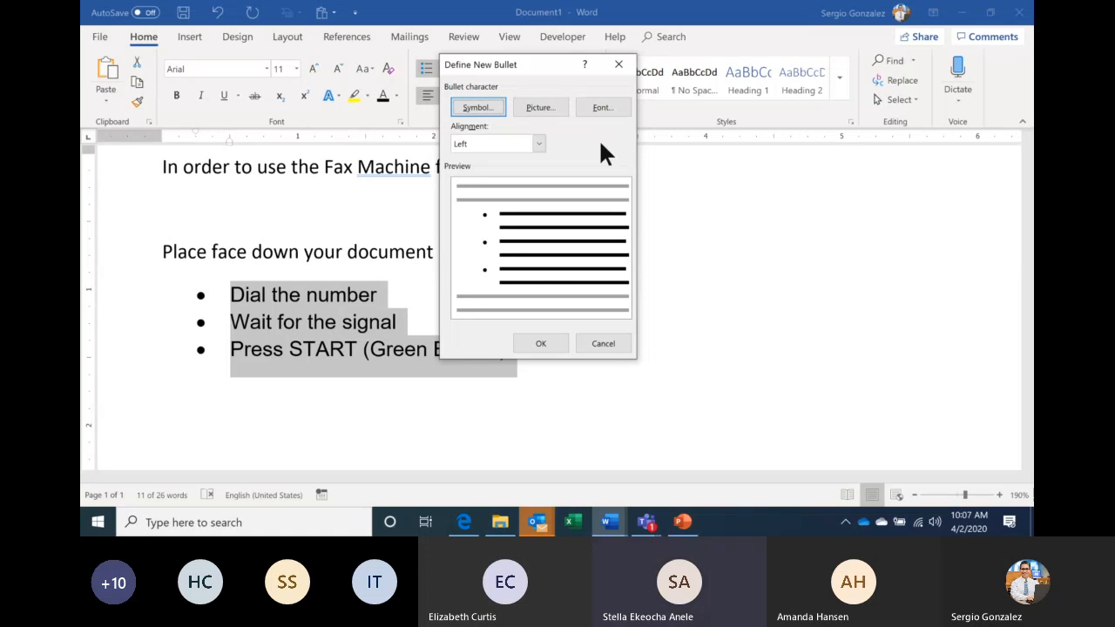
Step: Show the Webdings font's symbols in the symbol chooser for the new bullet
{"action": "left_click", "coordinate": [488, 107]}
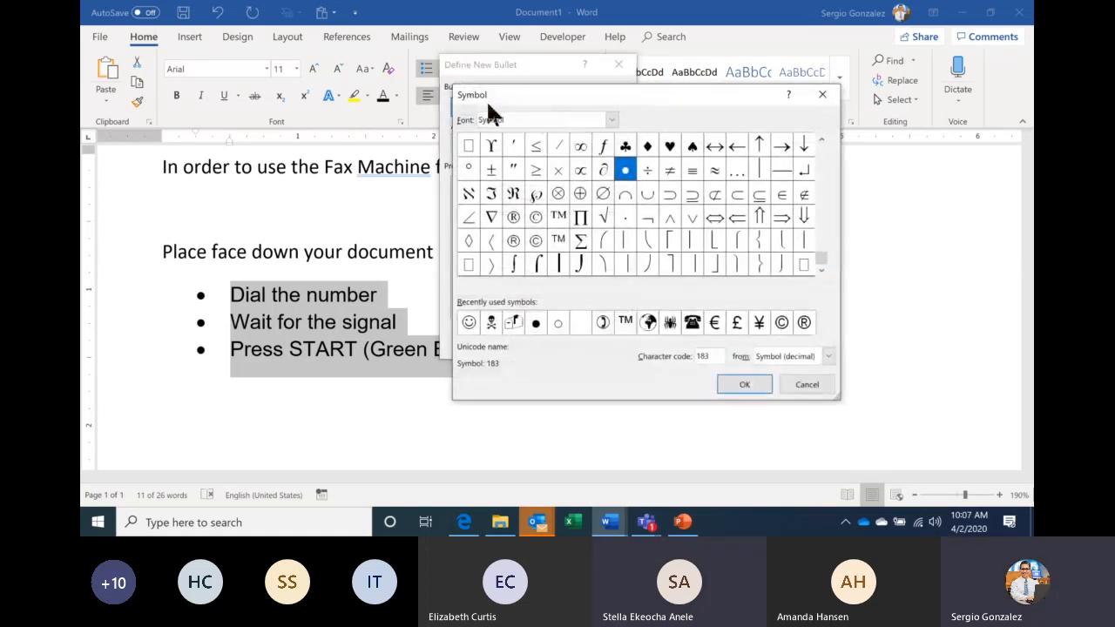
{"action": "left_click", "coordinate": [518, 119]}
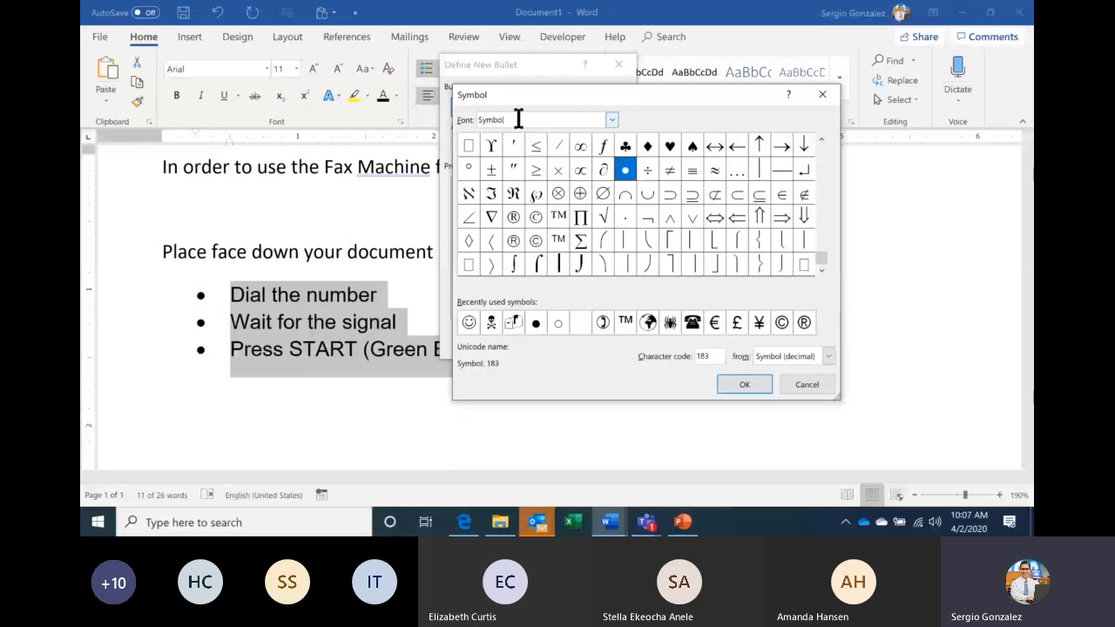
{"action": "left_click", "coordinate": [612, 122]}
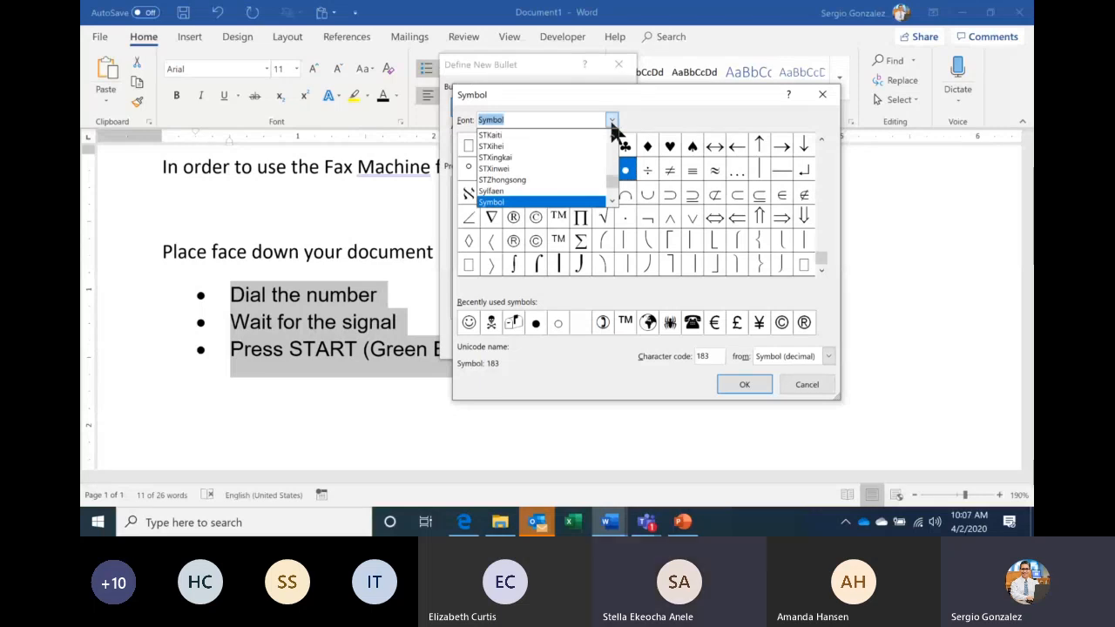
{"action": "scroll", "coordinate": [611, 194], "scroll_direction": "down", "scroll_amount": 10}
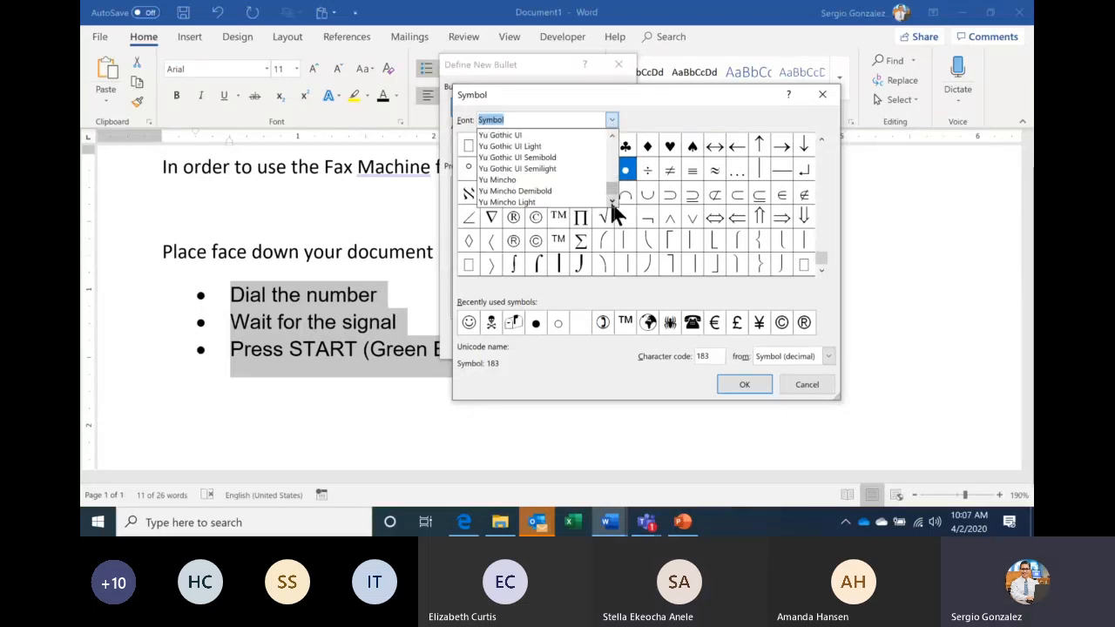
{"action": "left_click", "coordinate": [612, 135]}
{"action": "left_click", "coordinate": [612, 135]}
{"action": "left_click", "coordinate": [612, 135]}
{"action": "left_click", "coordinate": [612, 135]}
{"action": "left_click", "coordinate": [611, 136]}
{"action": "left_click", "coordinate": [612, 135]}
{"action": "left_click", "coordinate": [612, 135]}
{"action": "left_click", "coordinate": [611, 135]}
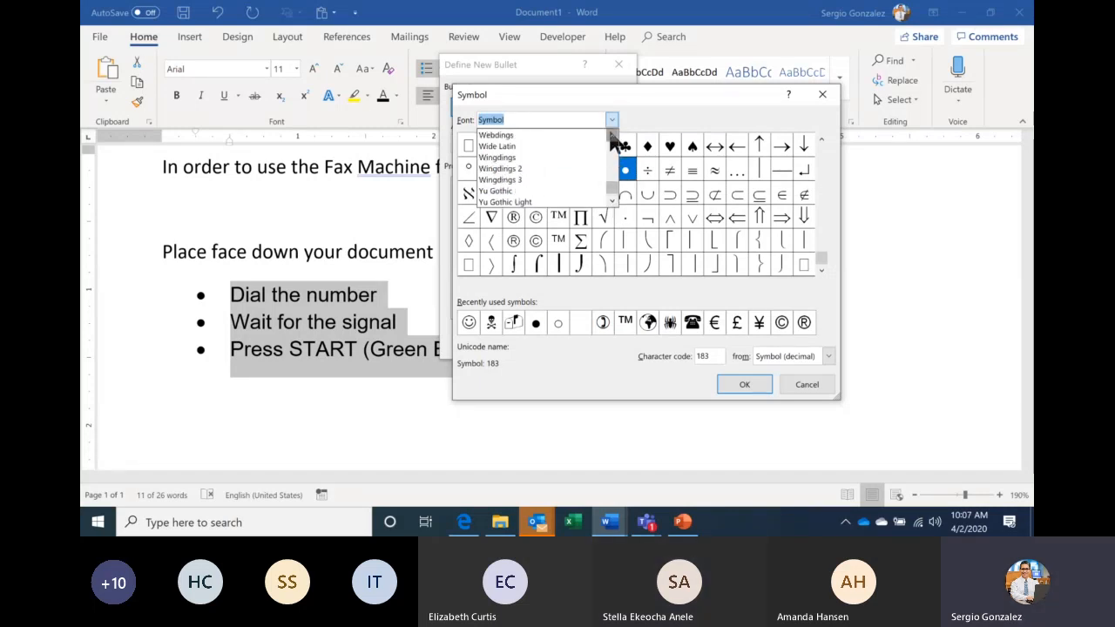
{"action": "left_click", "coordinate": [526, 136]}
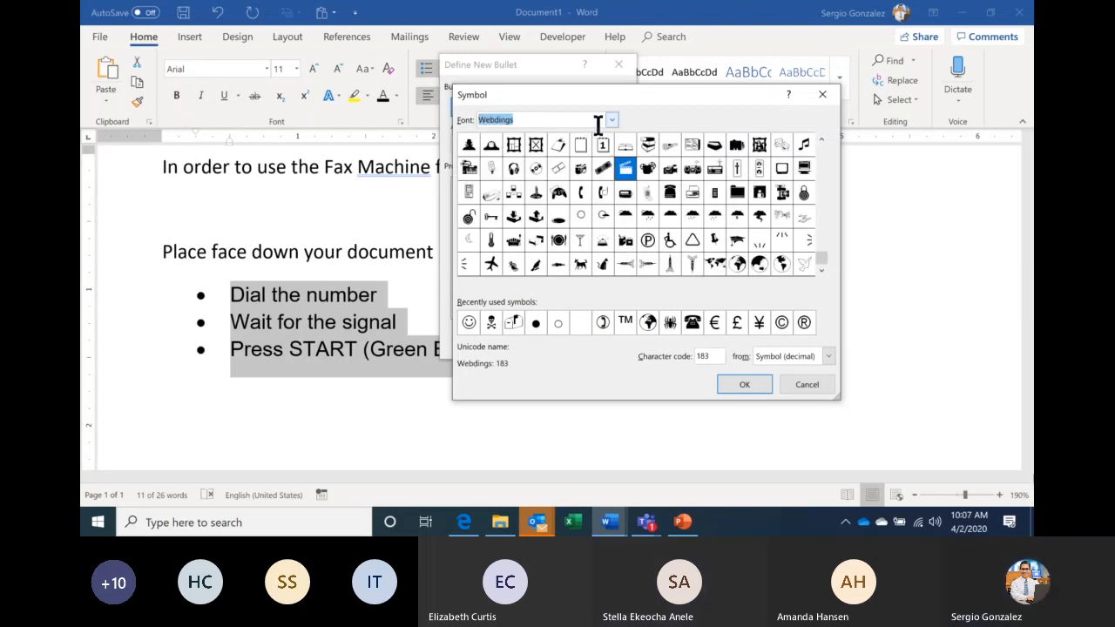
Step: Browse the Webdings symbols back to the beginning of the set
{"action": "left_click", "coordinate": [612, 119]}
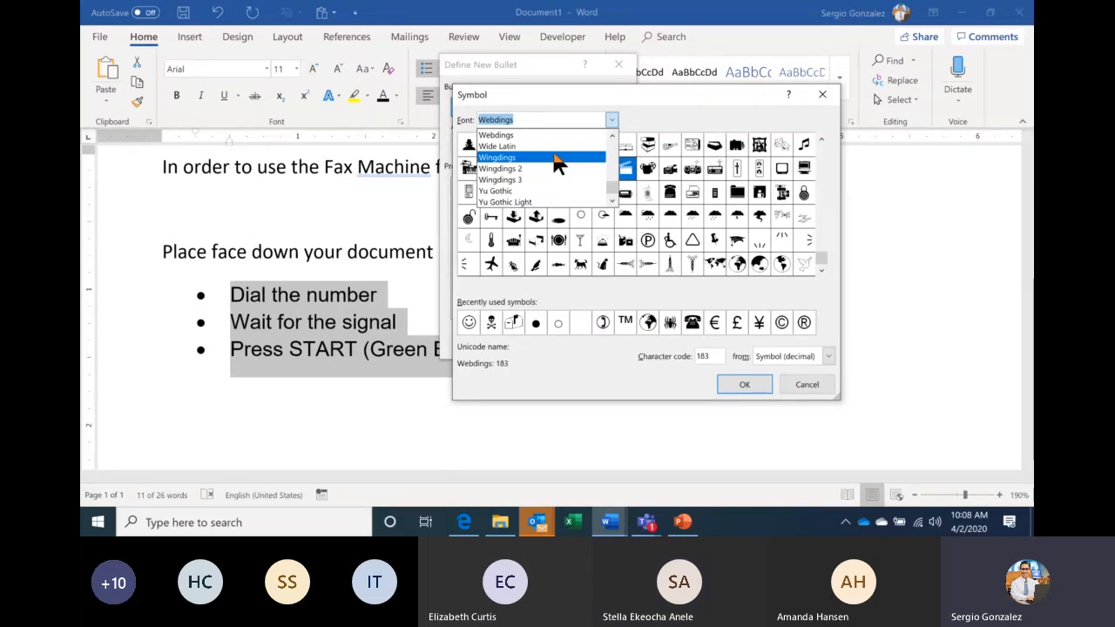
{"action": "left_click", "coordinate": [519, 134]}
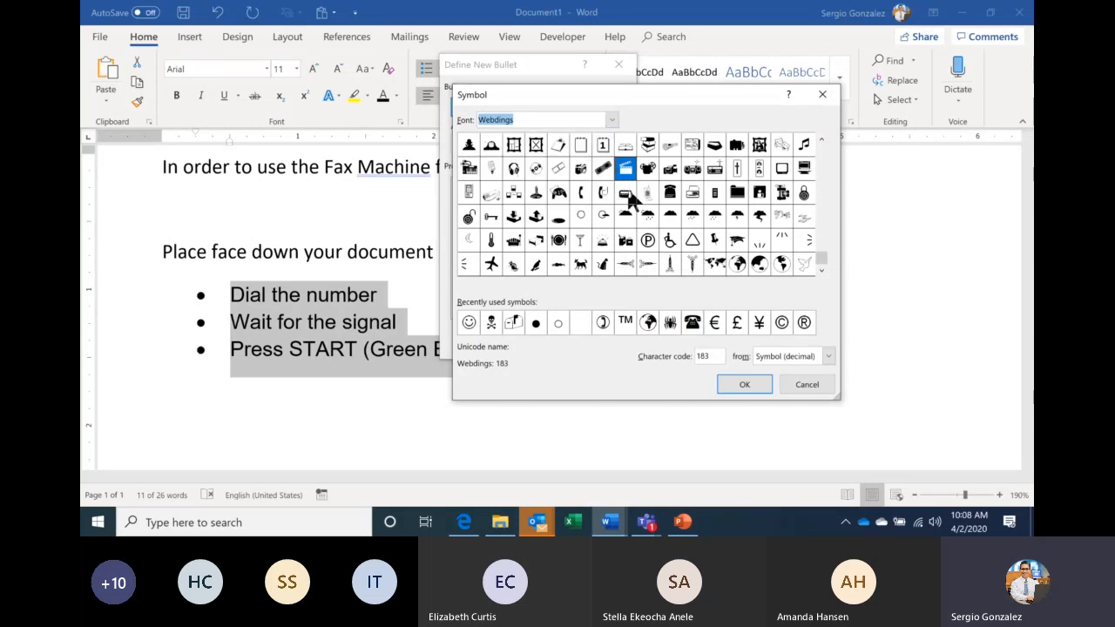
{"action": "left_click", "coordinate": [822, 140]}
{"action": "left_click", "coordinate": [822, 139]}
{"action": "left_click", "coordinate": [822, 140]}
{"action": "left_click", "coordinate": [823, 140]}
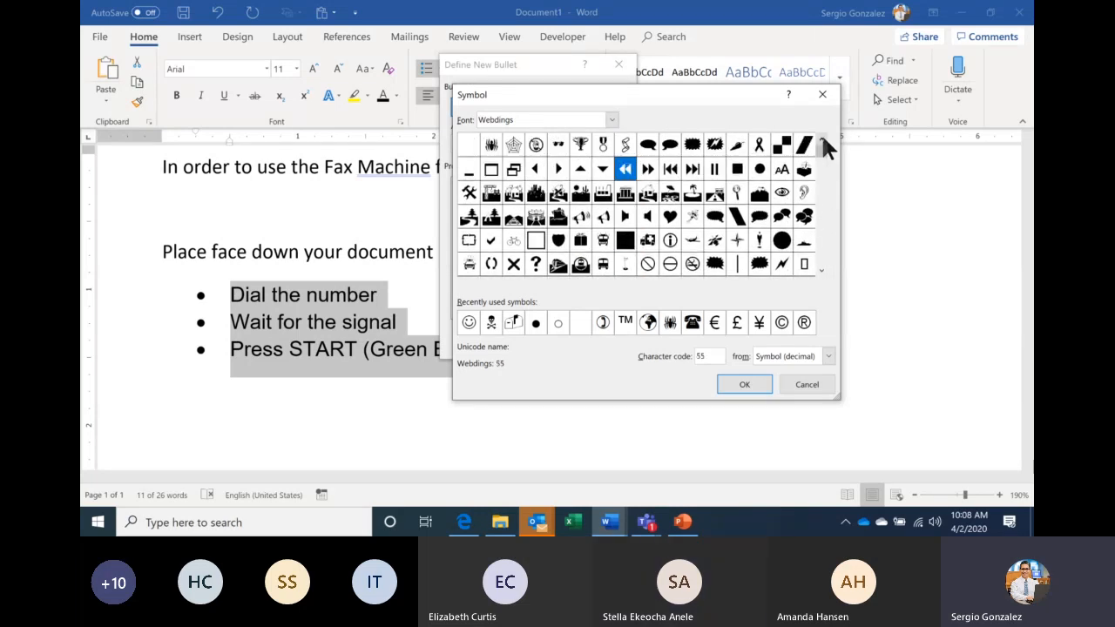
Step: Browse the Wingdings symbols and leave the bullet definition without applying a new bullet
{"action": "left_click", "coordinate": [612, 122]}
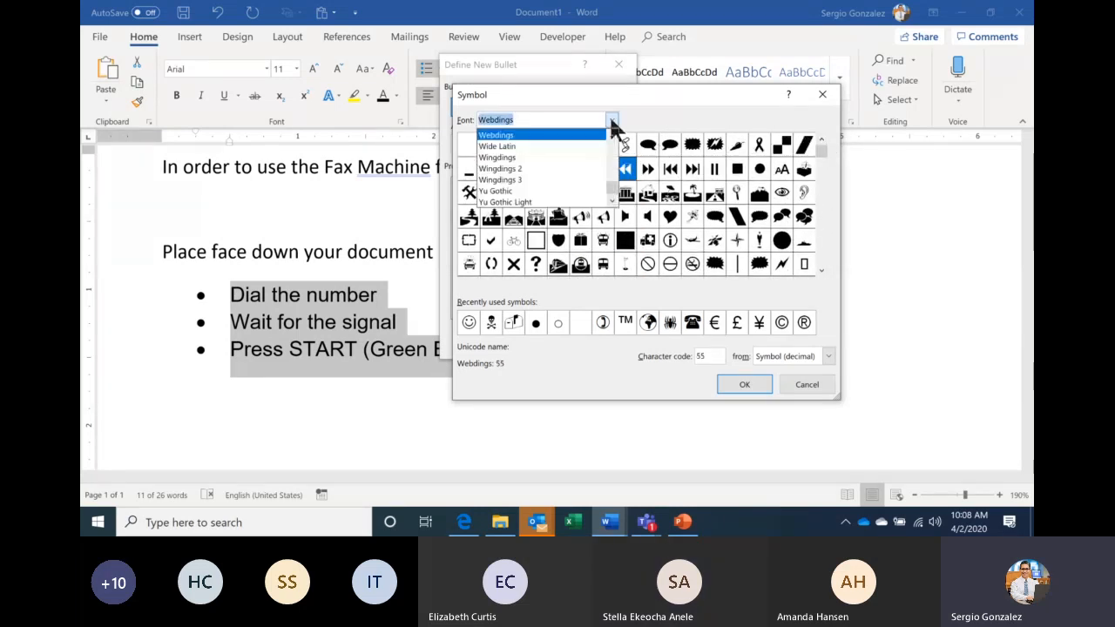
{"action": "left_click", "coordinate": [538, 157]}
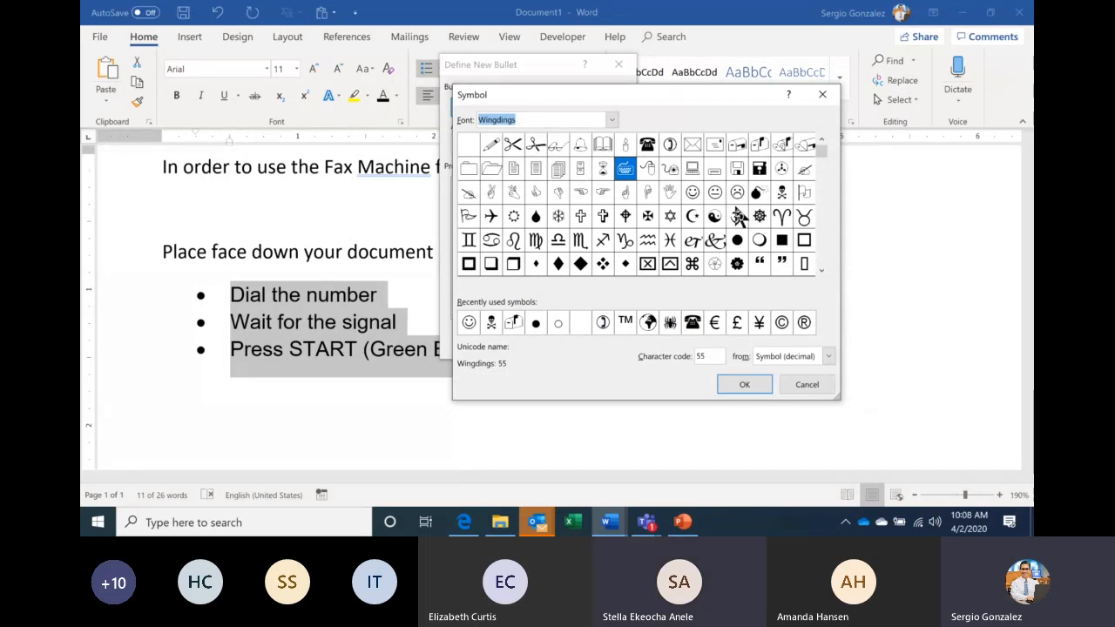
{"action": "scroll", "coordinate": [820, 266], "scroll_direction": "down", "scroll_amount": 2}
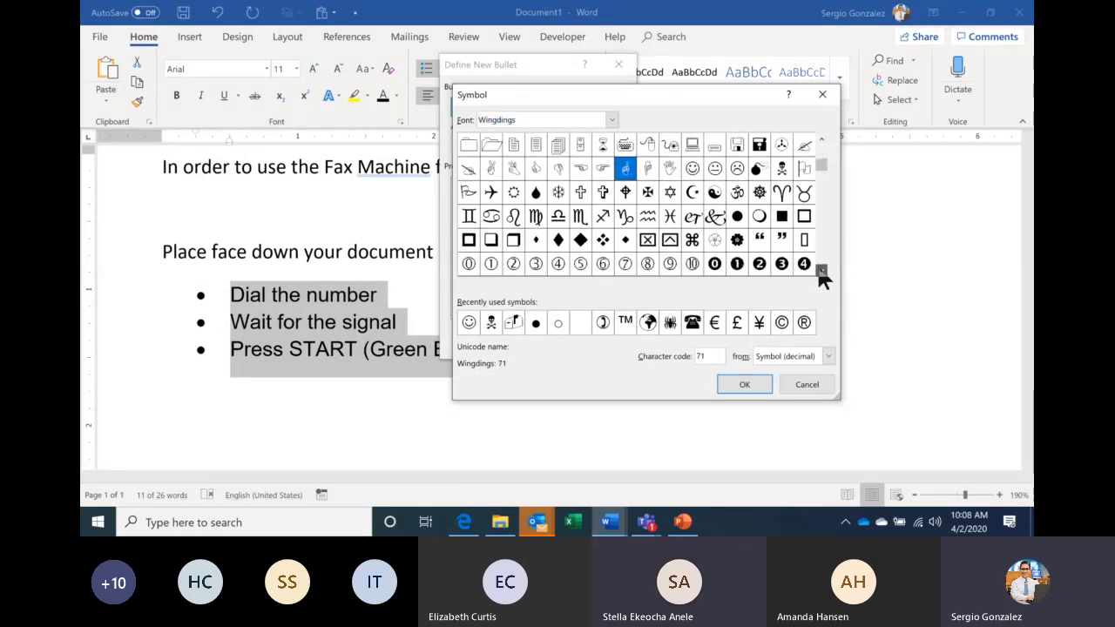
{"action": "left_click", "coordinate": [813, 386]}
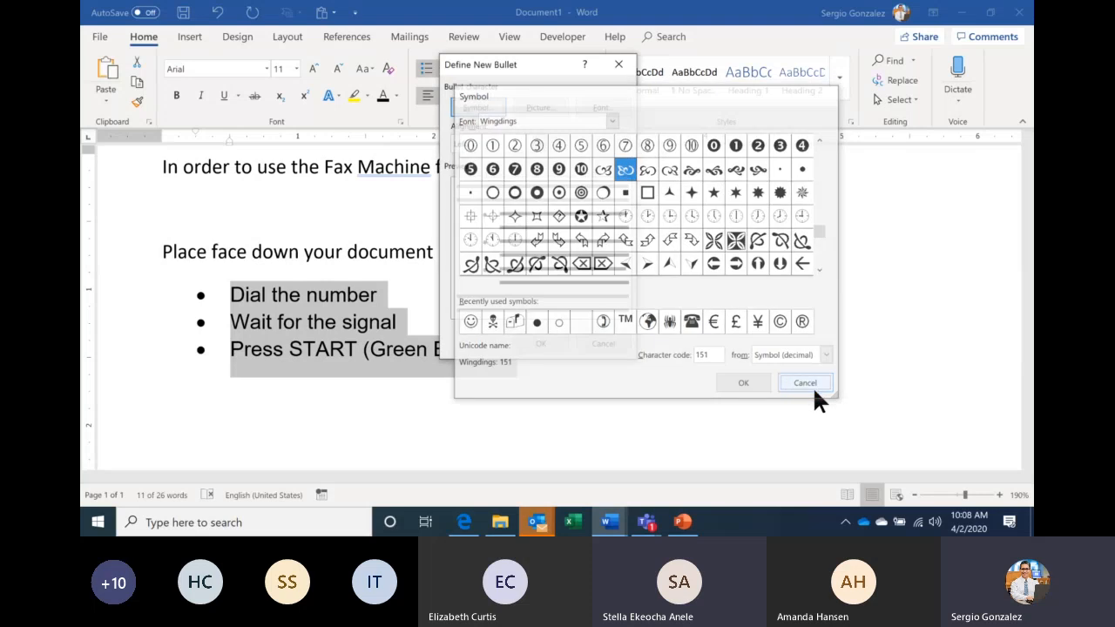
{"action": "left_click", "coordinate": [595, 344]}
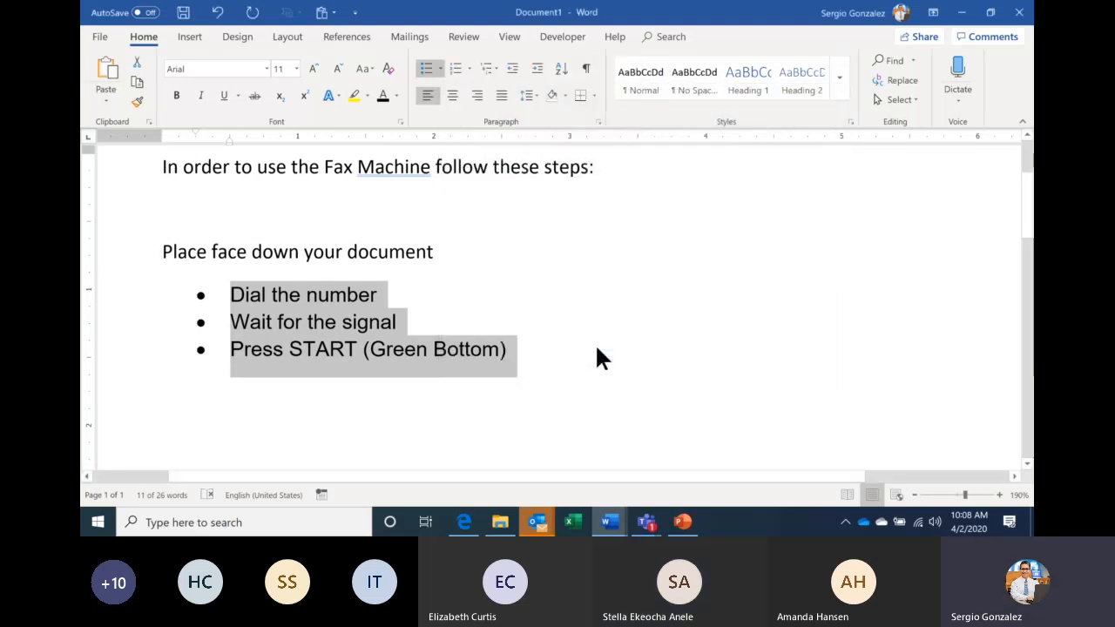
Step: Set the font of the introductory line about using the Fax Machine to Webdings
{"action": "left_click_drag", "start_coordinate": [1029, 212], "coordinate": [1028, 180]}
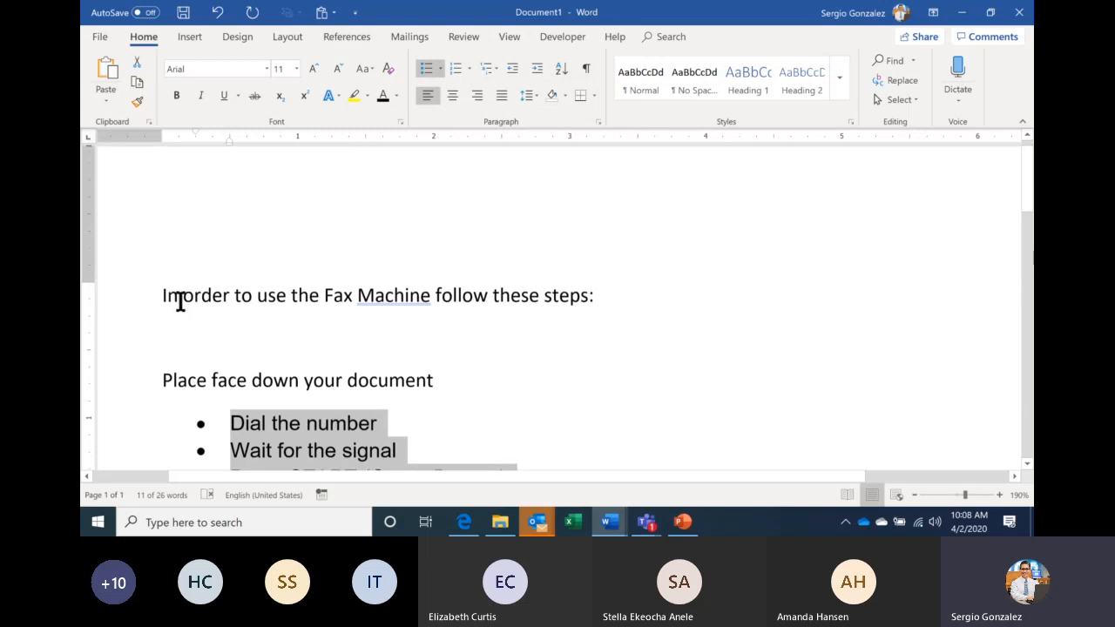
{"action": "left_click", "coordinate": [130, 298]}
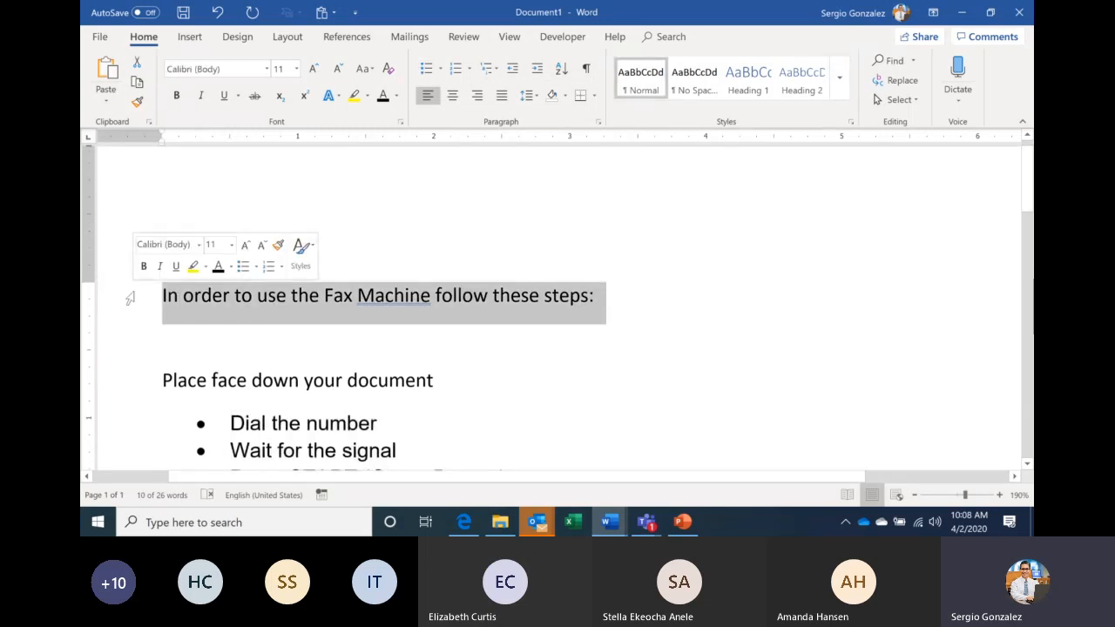
{"action": "left_click", "coordinate": [267, 69]}
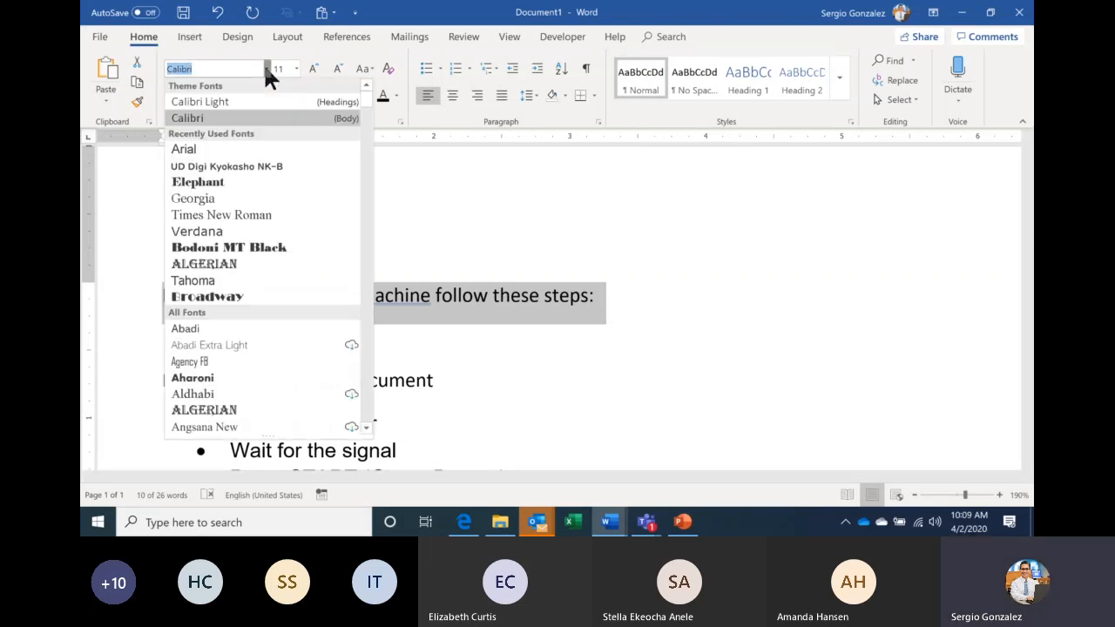
{"action": "type", "text": "we"}
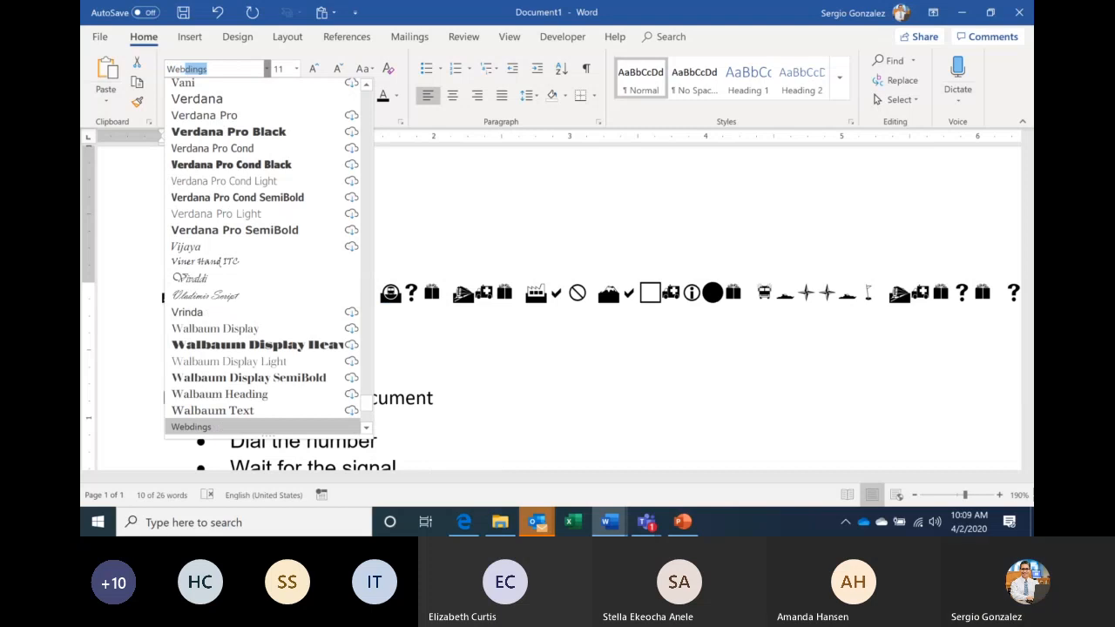
{"action": "key", "text": "Return"}
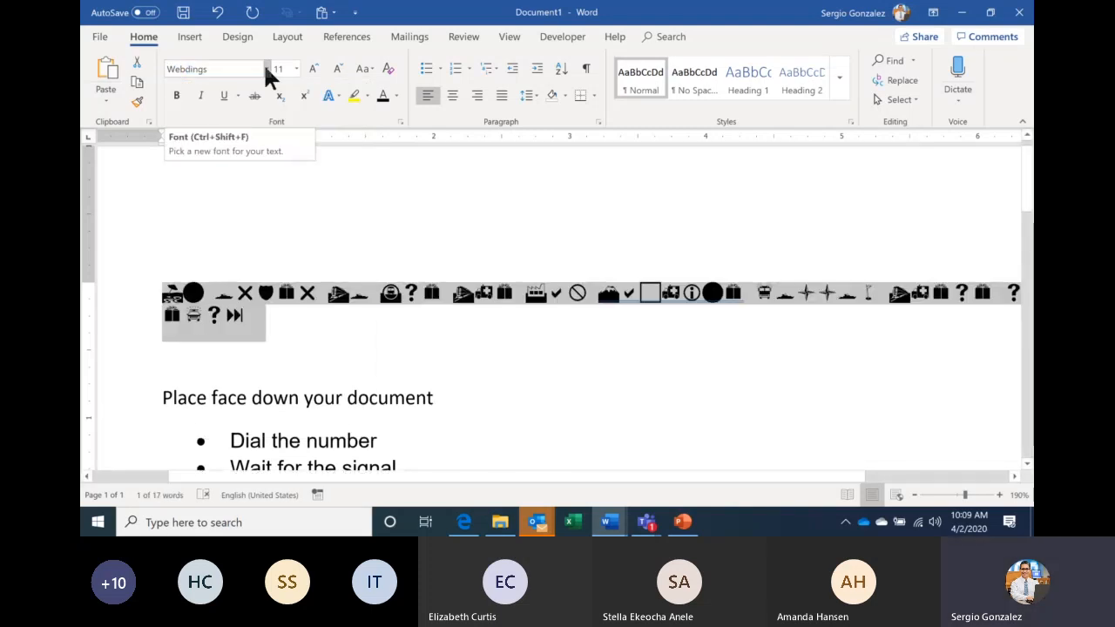
Step: Change the introductory Fax Machine line's font to Wingdings
{"action": "left_click", "coordinate": [267, 69]}
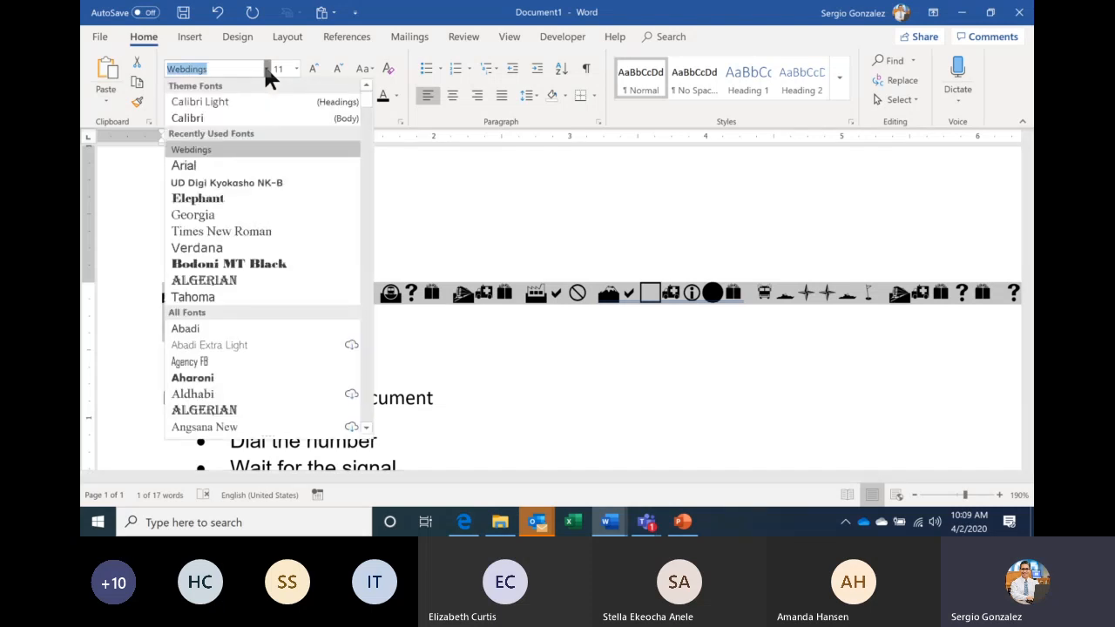
{"action": "type", "text": "Wingdings"}
{"action": "key", "text": "Return"}
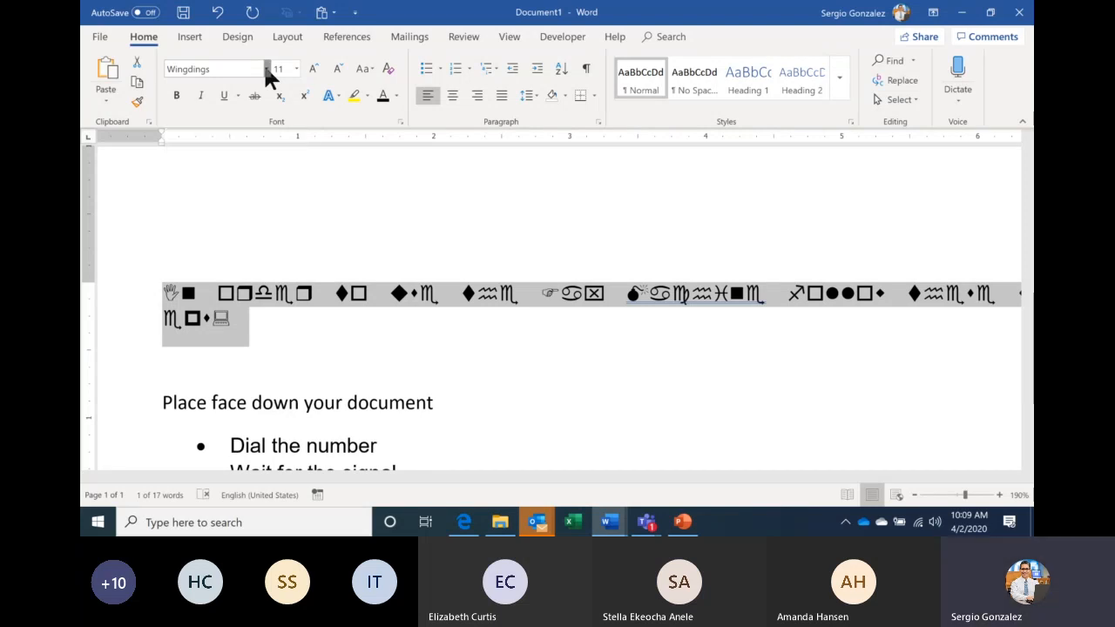
Step: Set the introductory Fax Machine line's font to Arial
{"action": "left_click", "coordinate": [268, 70]}
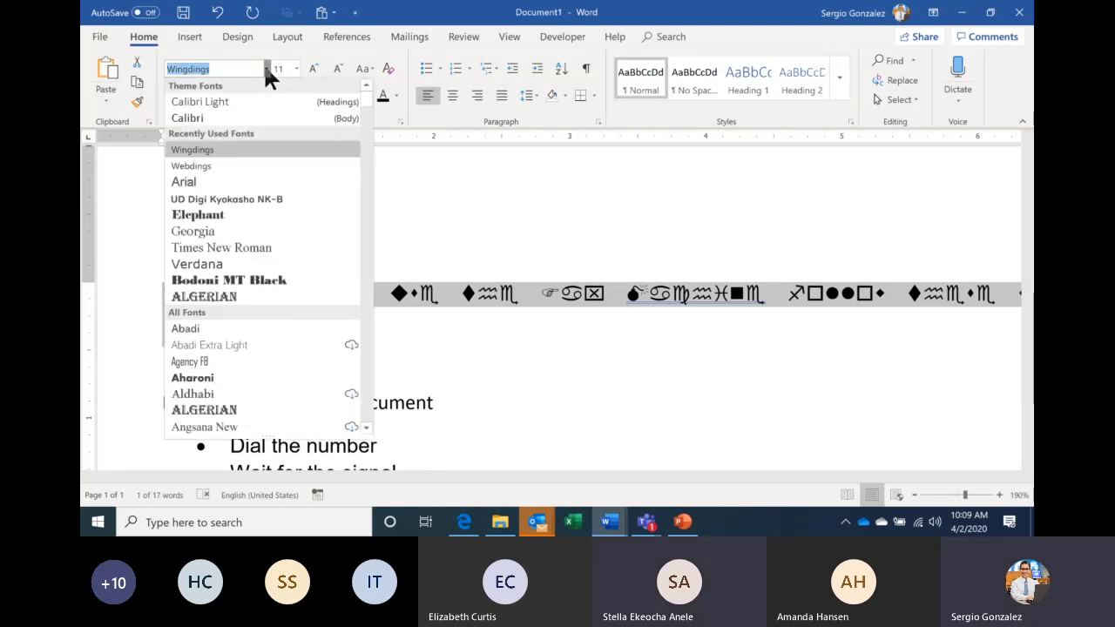
{"action": "left_click", "coordinate": [190, 182]}
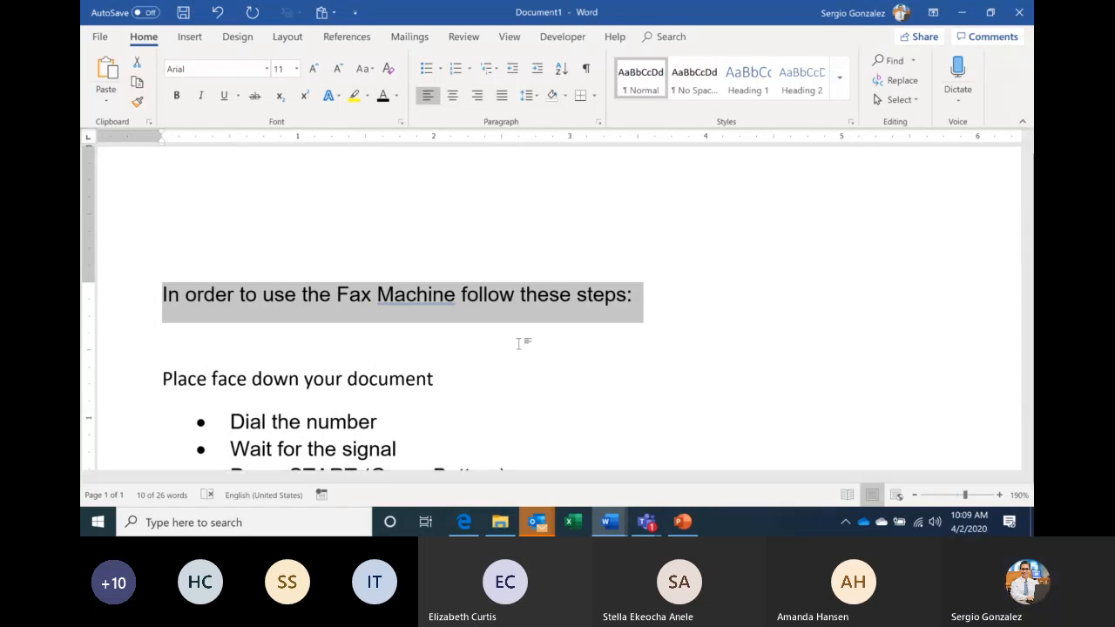
Step: Switch to the Microsoft Teams meeting window and mute all participants
{"action": "left_click", "coordinate": [647, 522]}
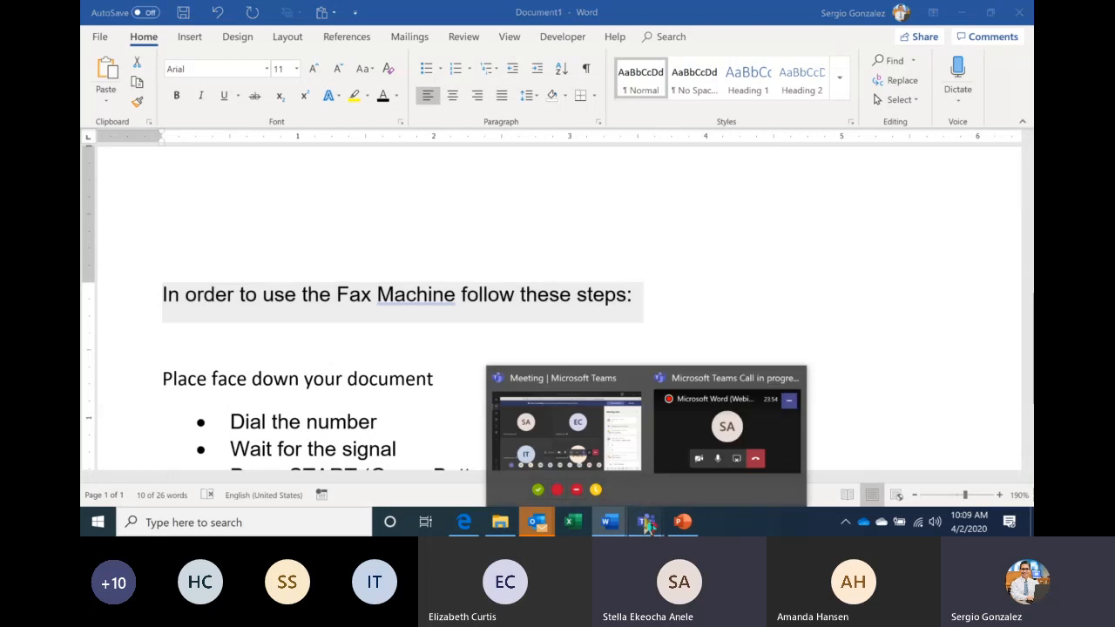
{"action": "left_click", "coordinate": [618, 479]}
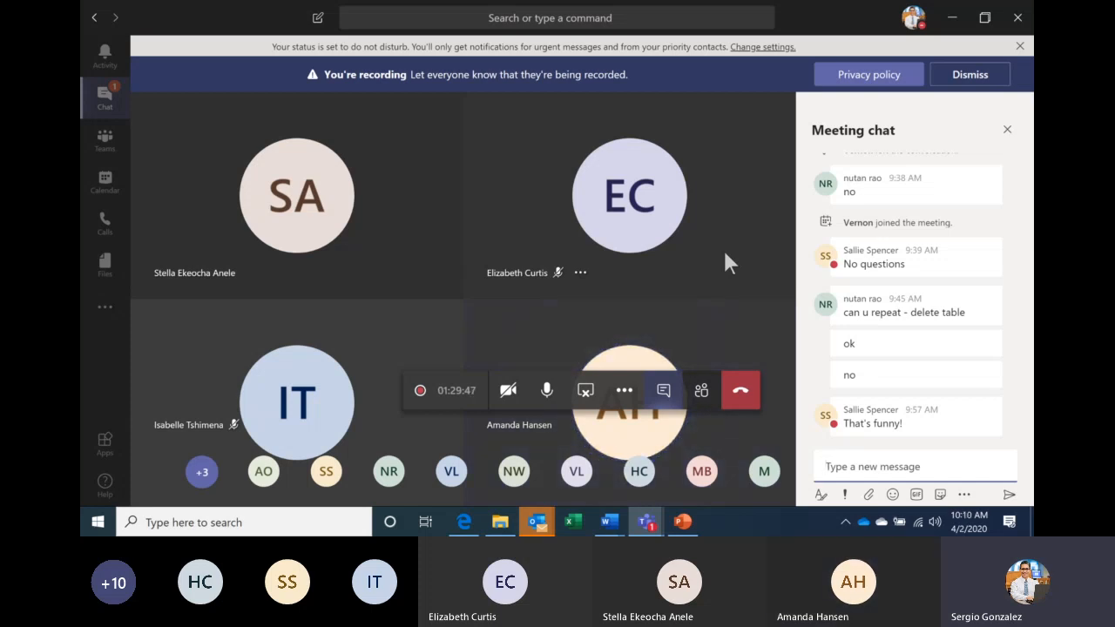
{"action": "left_click", "coordinate": [703, 392]}
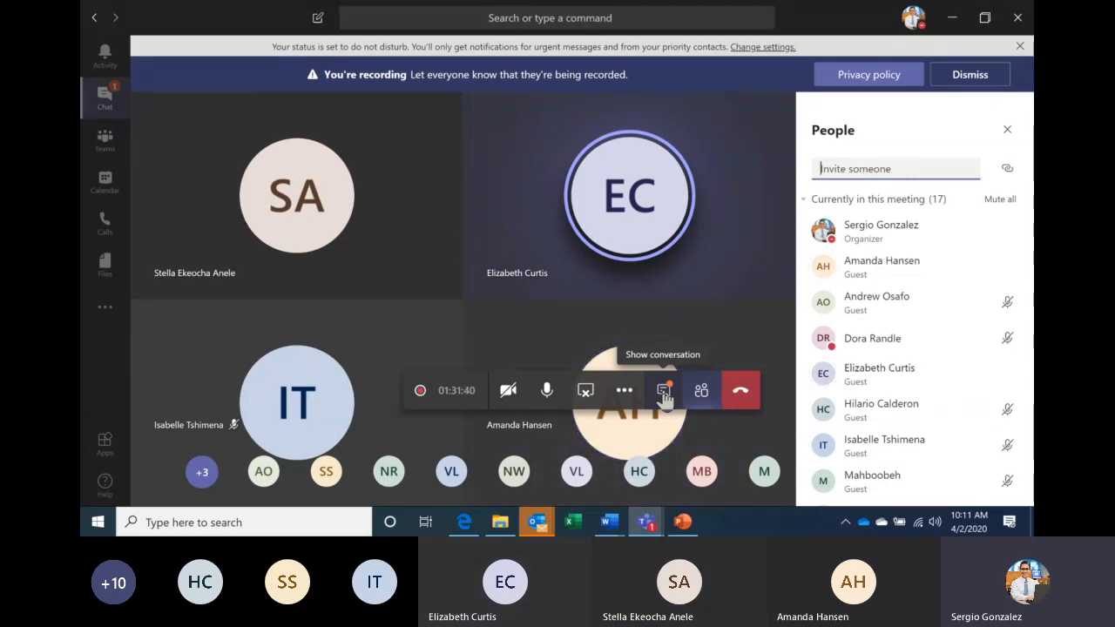
{"action": "left_click", "coordinate": [1001, 200]}
{"action": "left_click", "coordinate": [660, 282]}
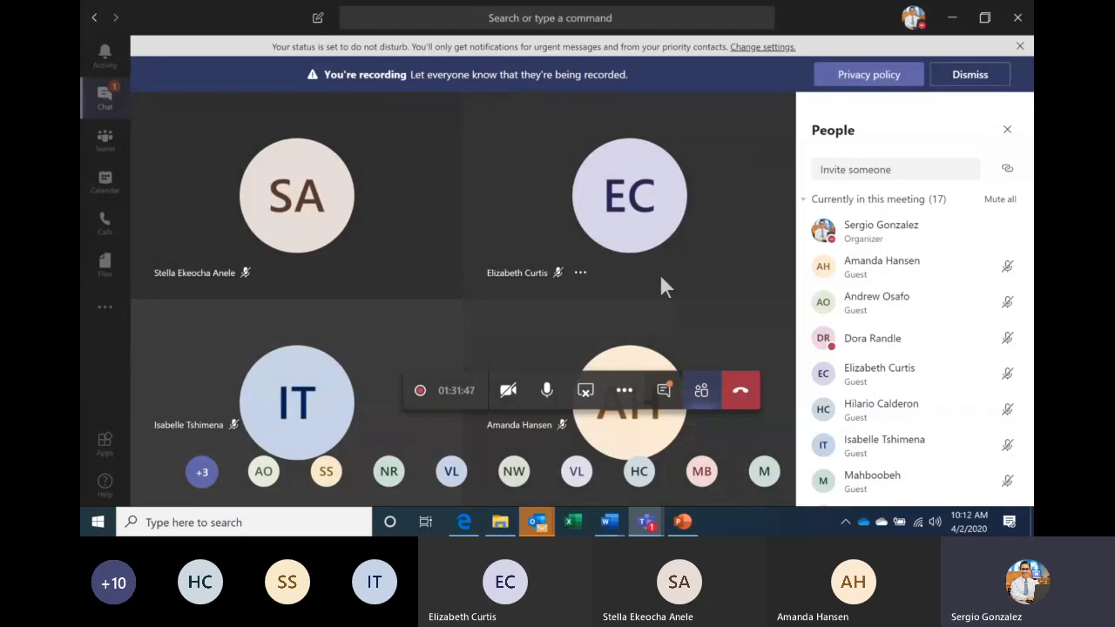
Step: Show the meeting chat and stop the meeting recording
{"action": "left_click", "coordinate": [667, 392]}
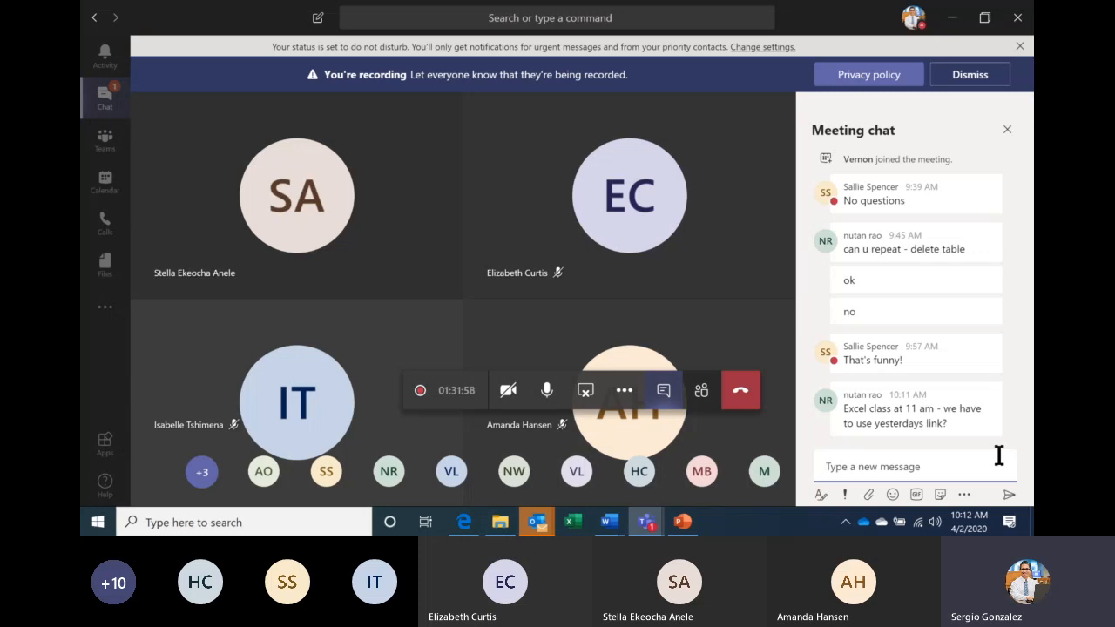
{"action": "left_click", "coordinate": [633, 396]}
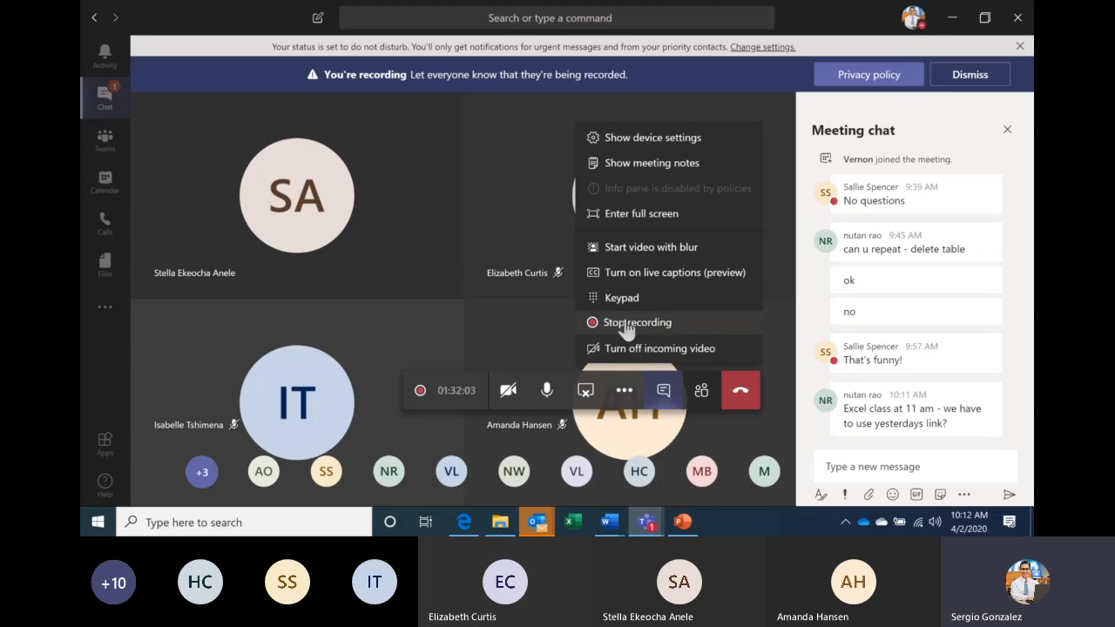
{"action": "left_click", "coordinate": [627, 324]}
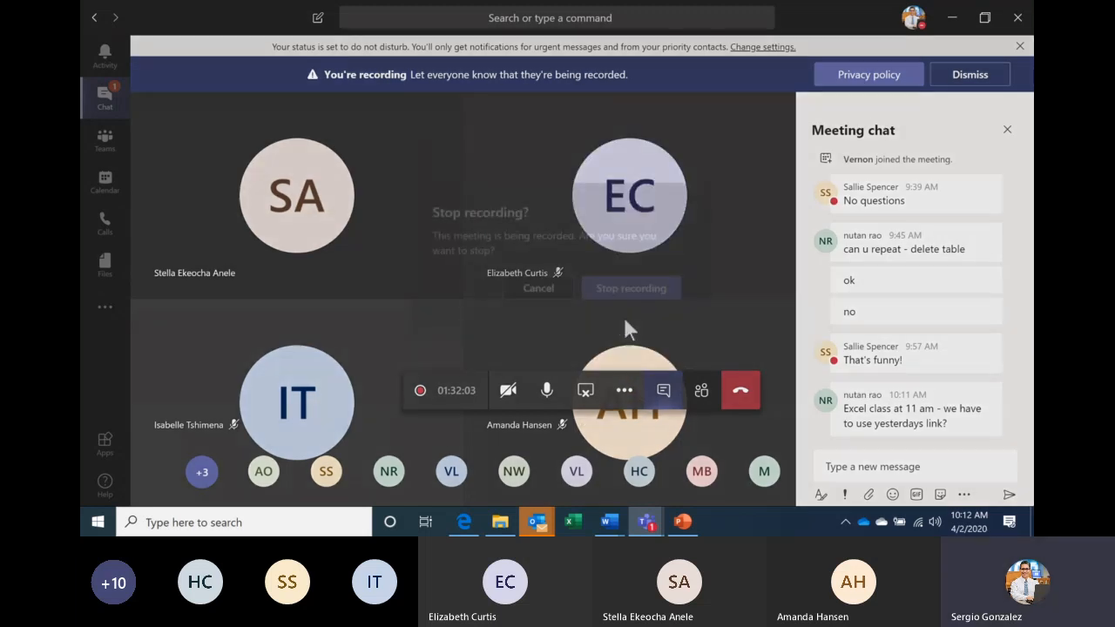